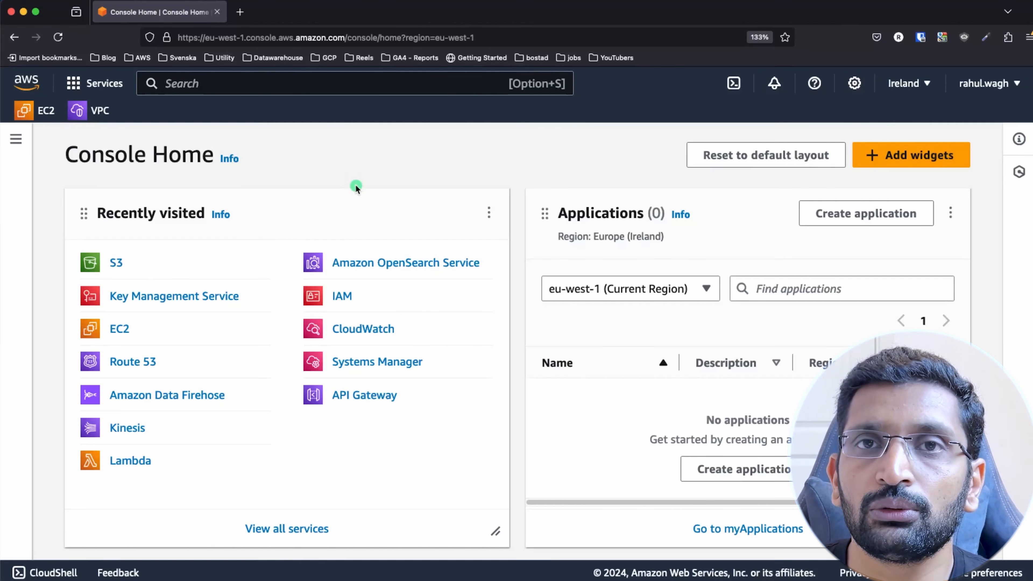
Step: Search the AWS services for s3 and open the S3 service
click(213, 86)
text(s3)
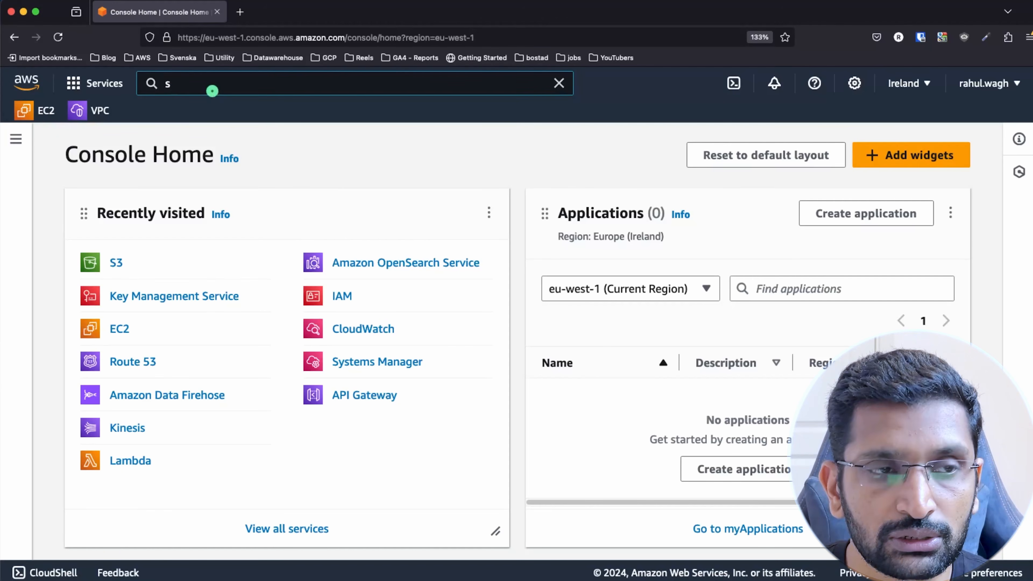
mouse_move(401, 213)
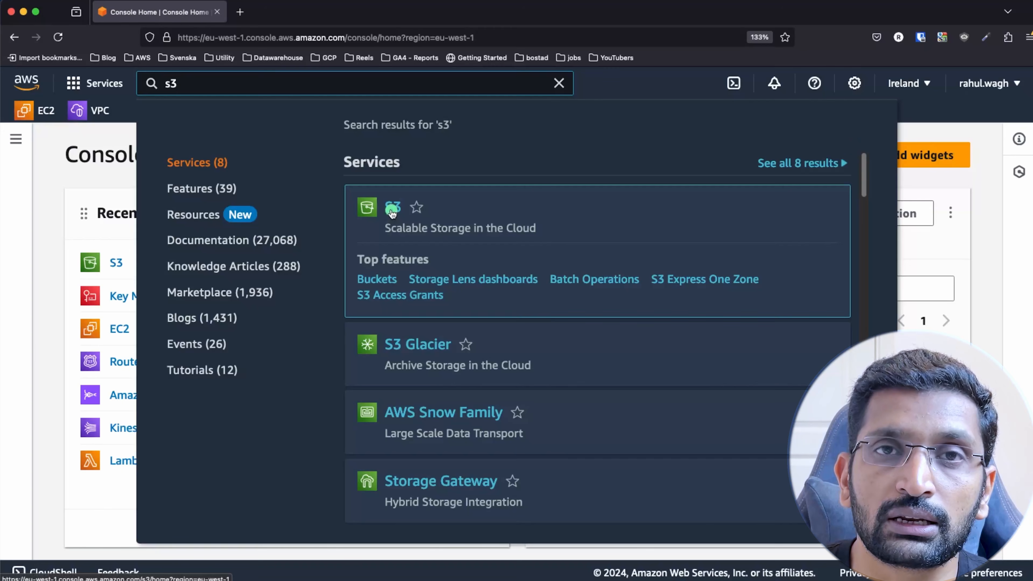
click(392, 212)
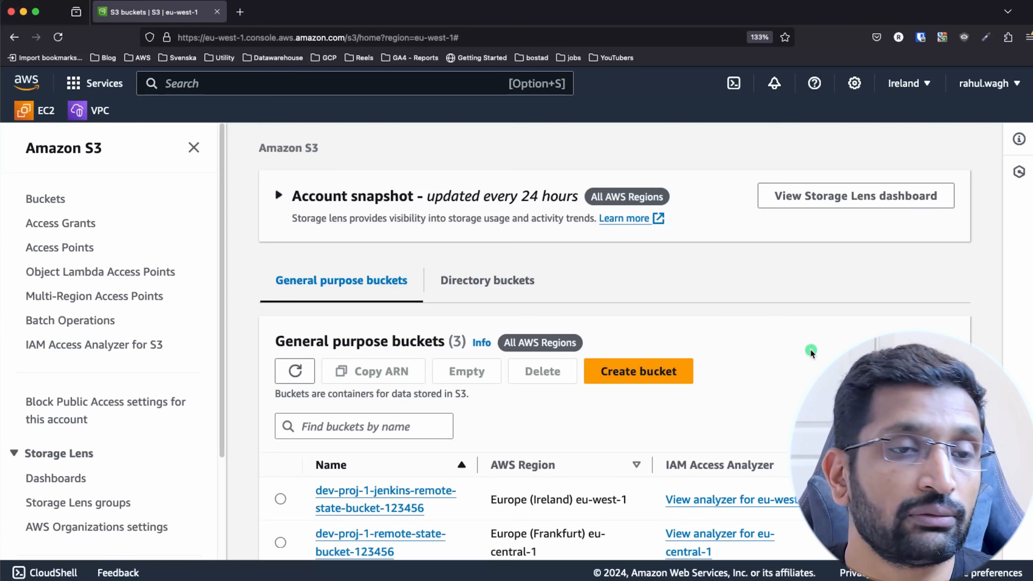
Step: Look over the general purpose buckets and start creating a new bucket
scroll(781, 347, down, 3)
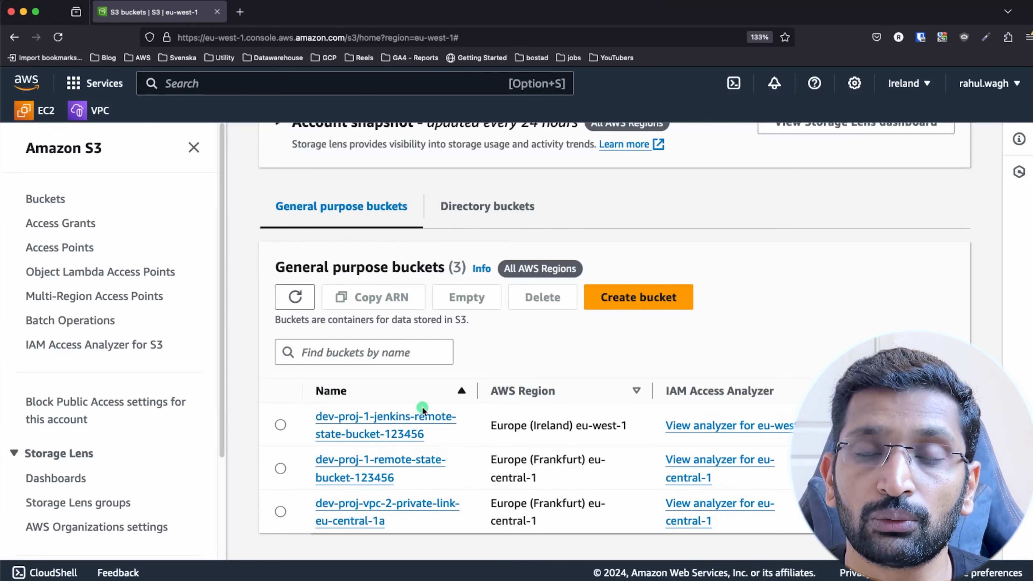
scroll(724, 433, up, 3)
scroll(724, 431, down, 3)
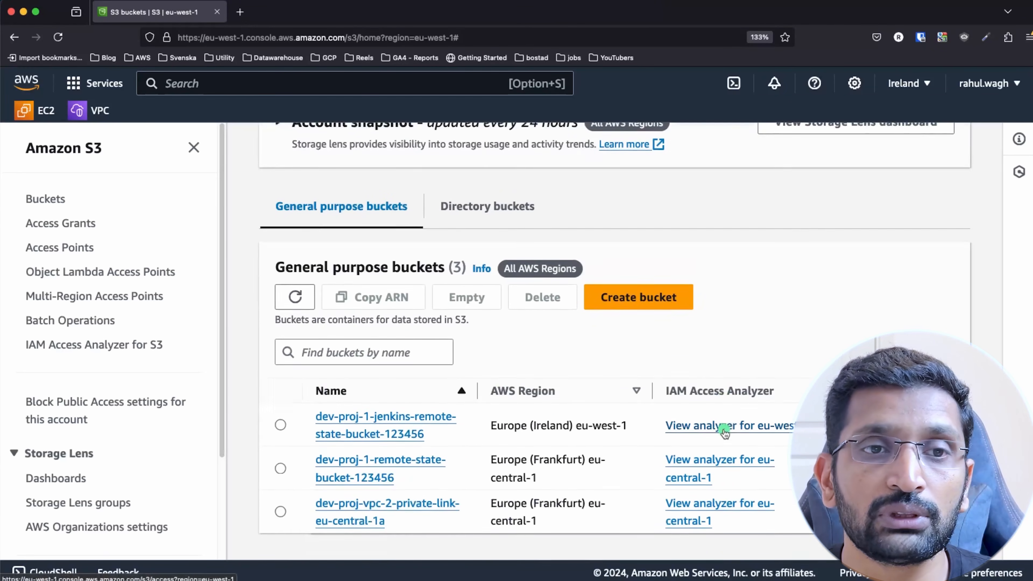
scroll(724, 431, up, 3)
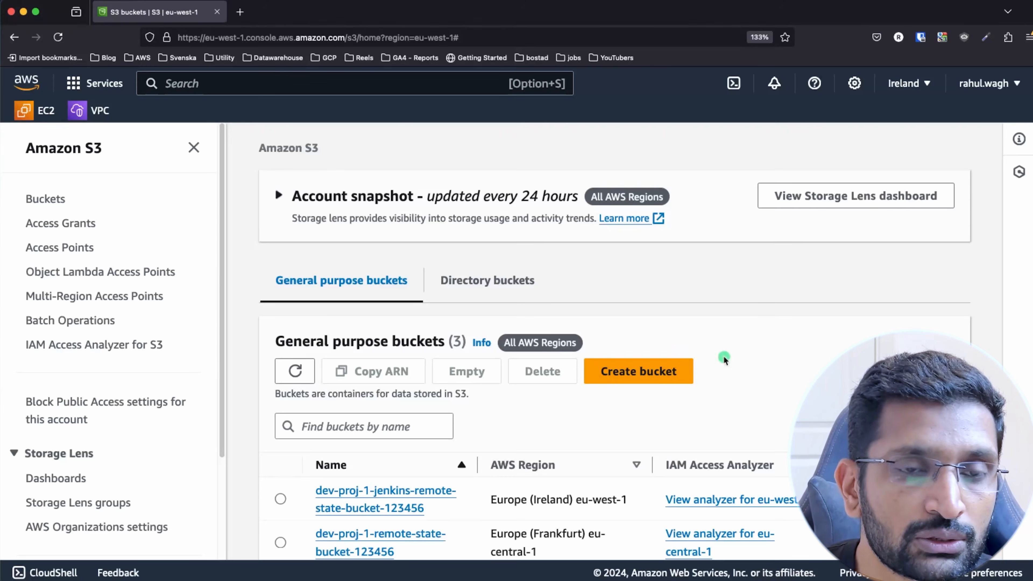
scroll(743, 330, down, 3)
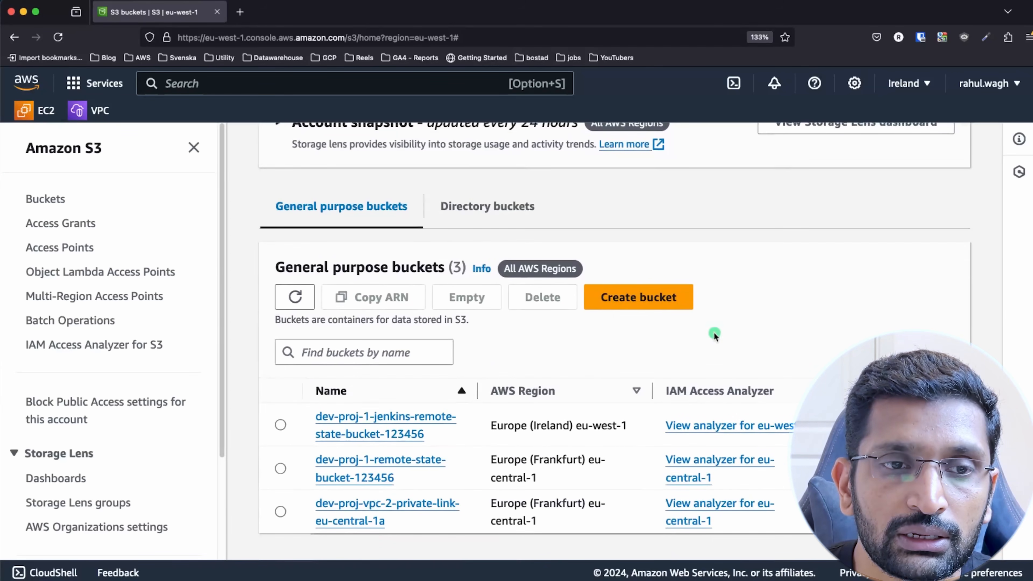
click(638, 300)
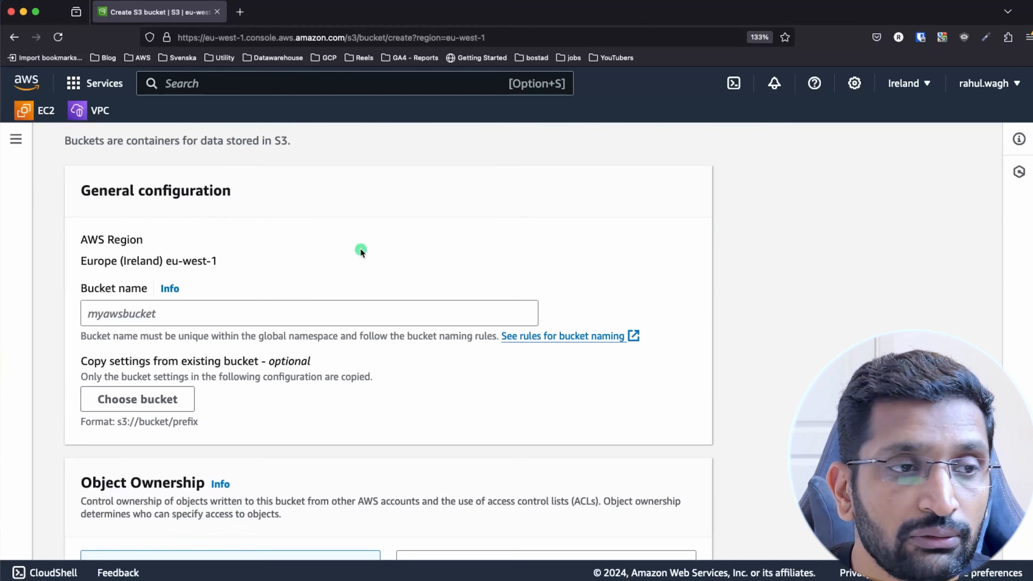
Step: Examine the new bucket's AWS Region in the general configuration and the list of regions available in the console
scroll(361, 249, down, 1)
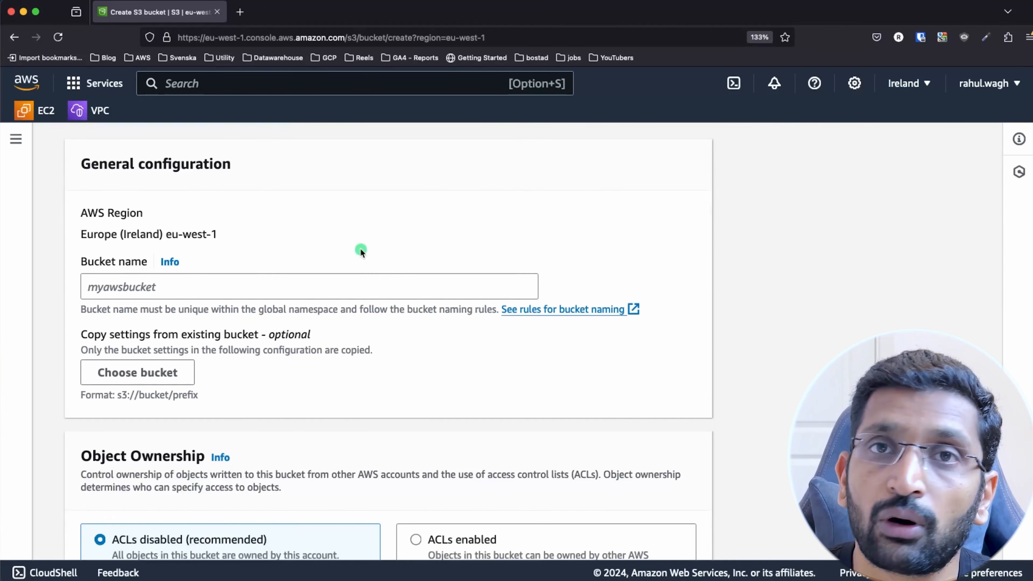
scroll(361, 250, up, 4)
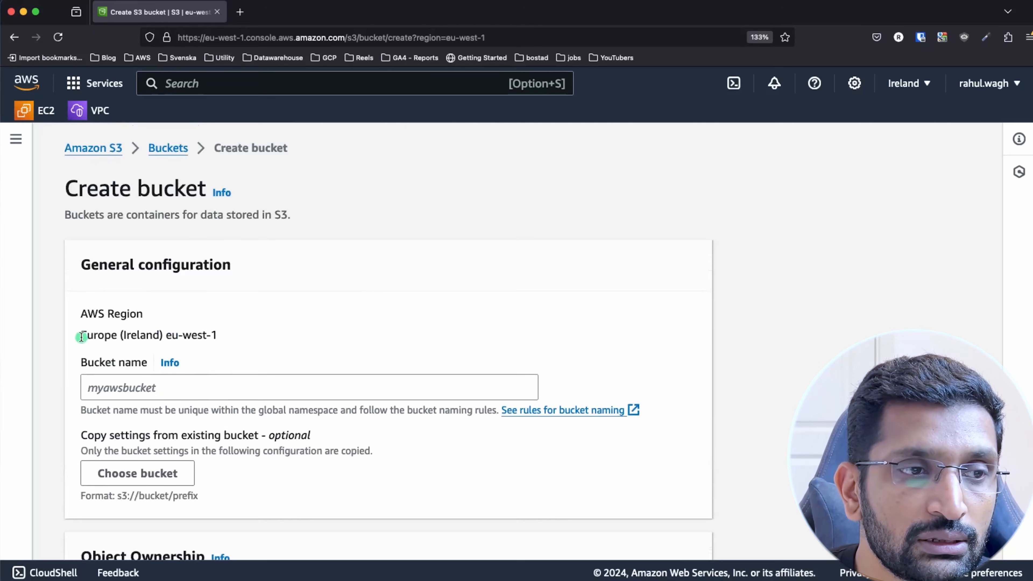
drag(79, 334, 239, 334)
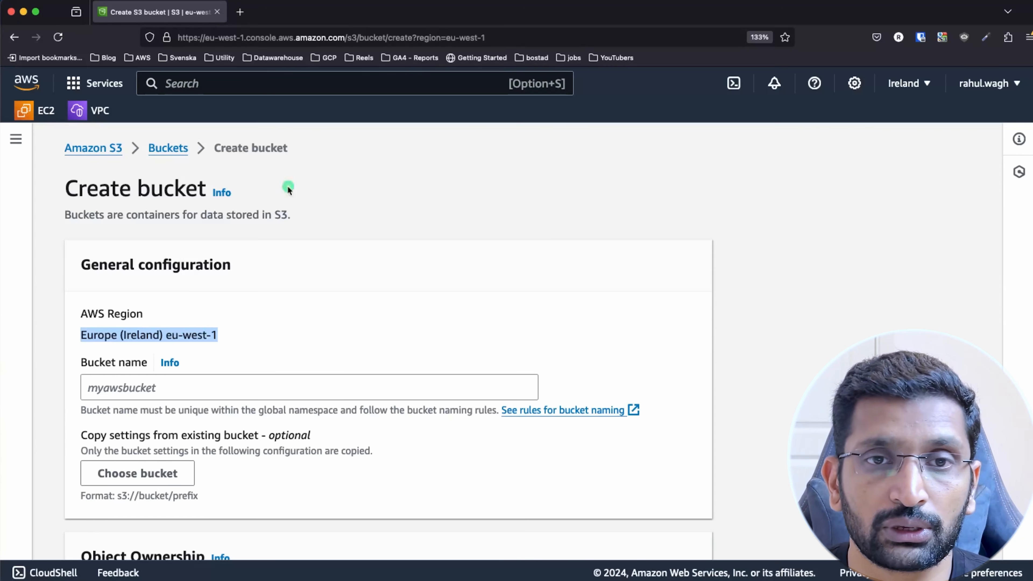
click(928, 86)
scroll(850, 292, down, 10)
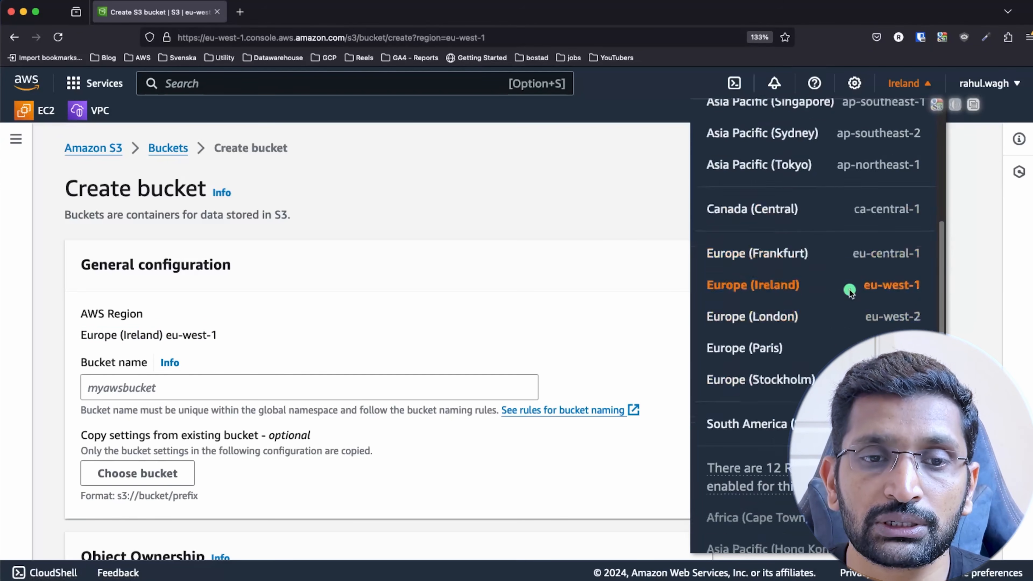
scroll(750, 220, up, 2)
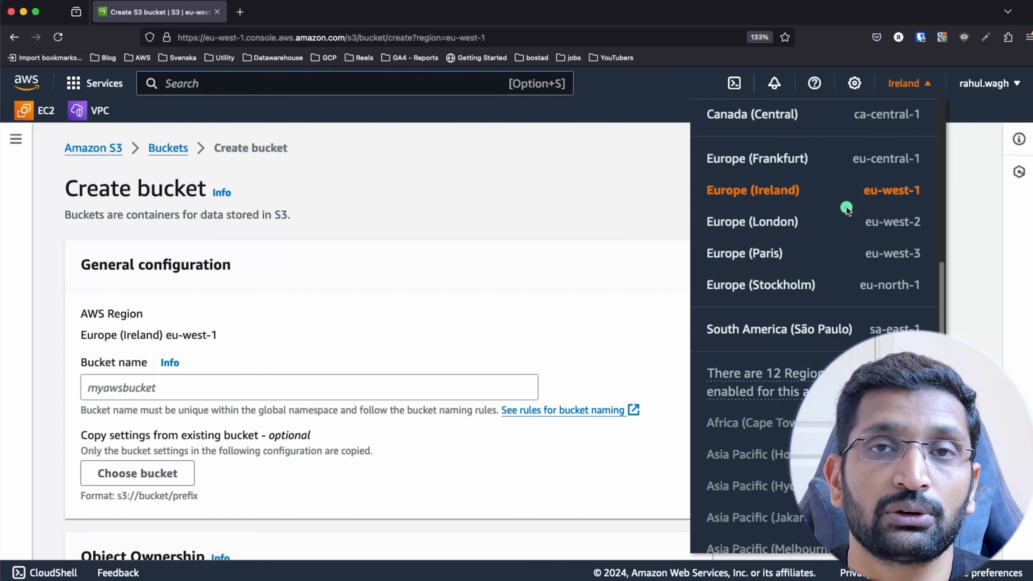
click(978, 233)
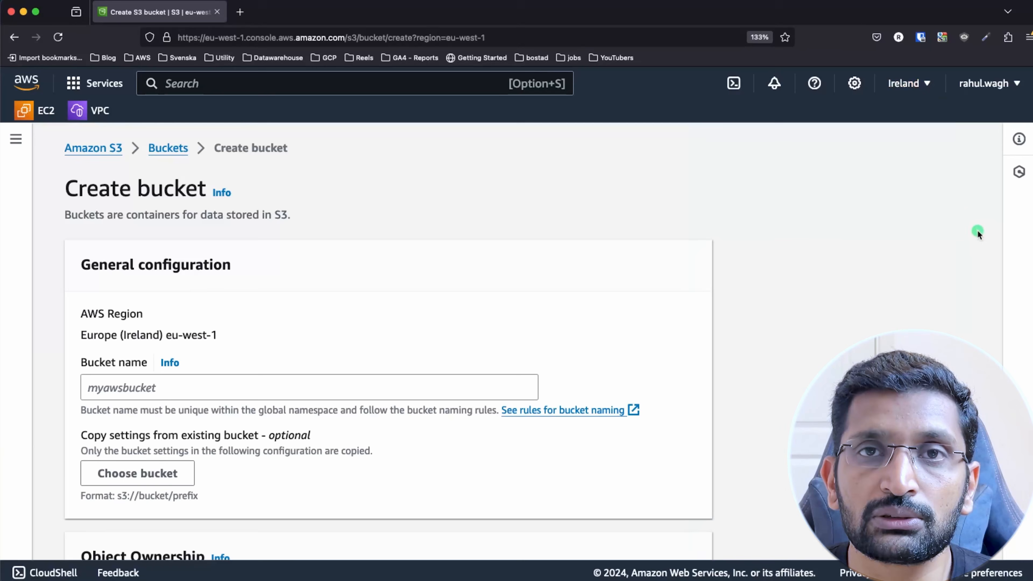
triple_click(206, 336)
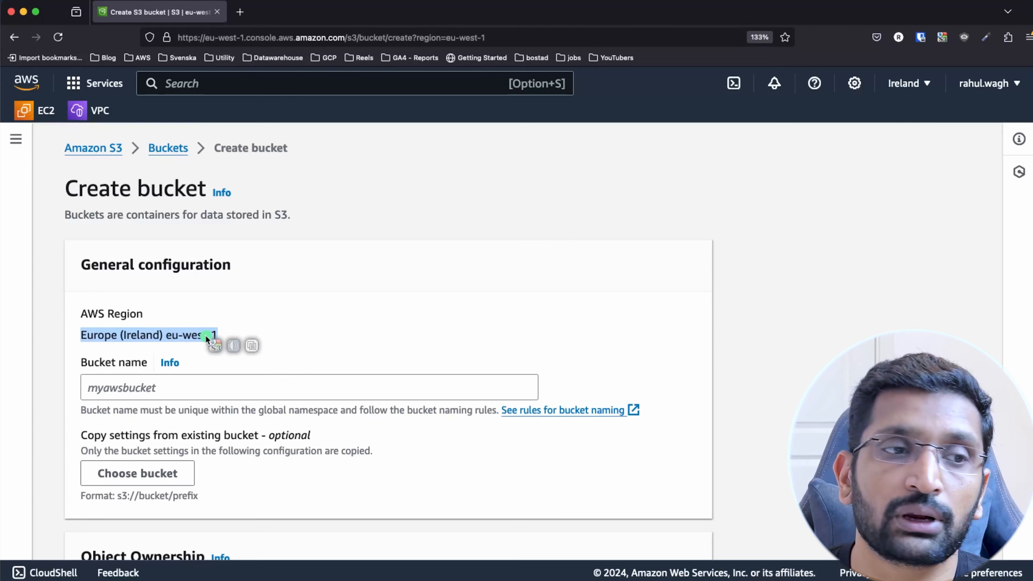
triple_click(156, 334)
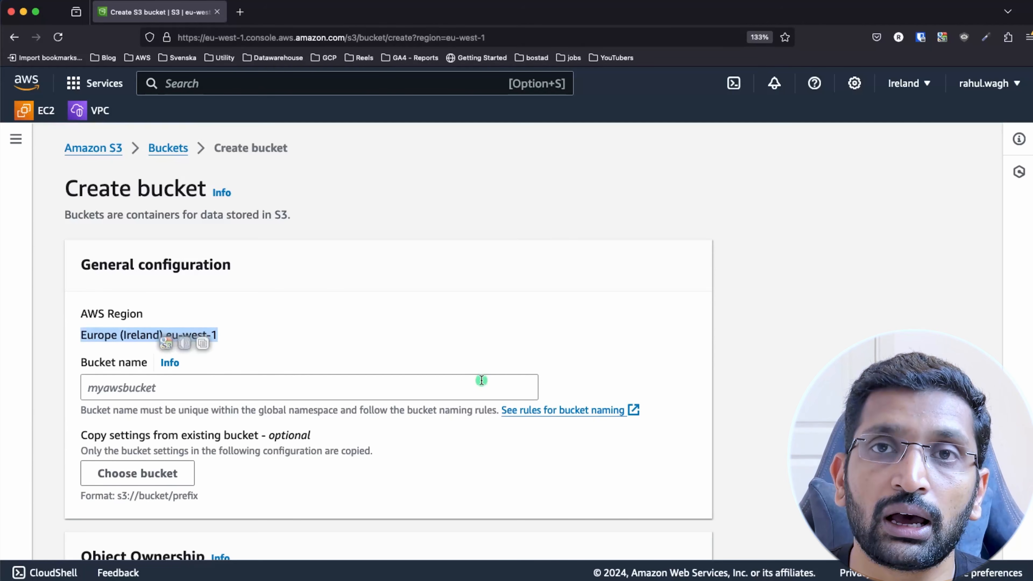
click(327, 349)
scroll(328, 350, down, 4)
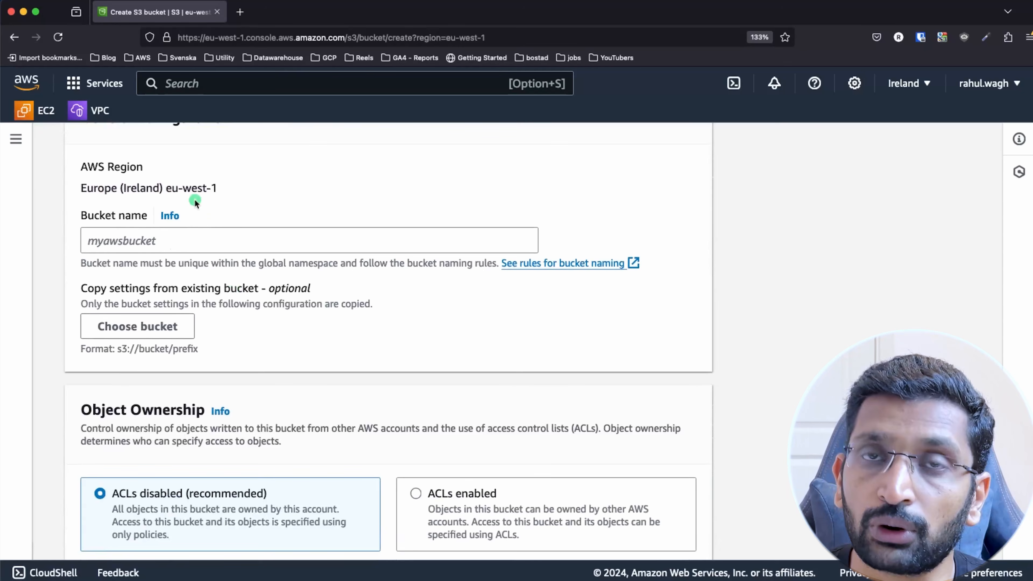
scroll(167, 277, up, 4)
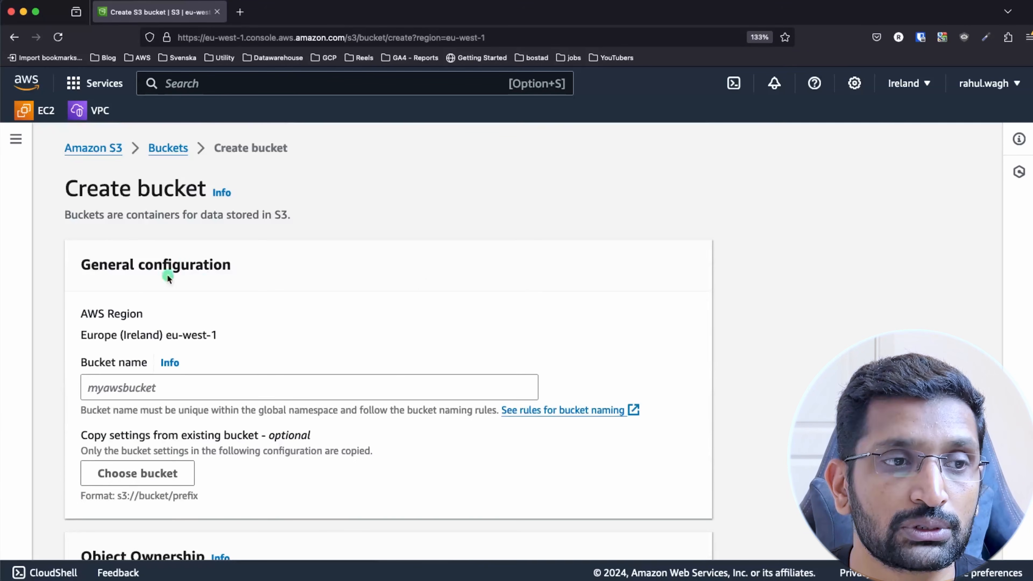
Step: Switch the console region to Europe (Stockholm) eu-north-1 and check the new bucket's AWS Region
click(921, 85)
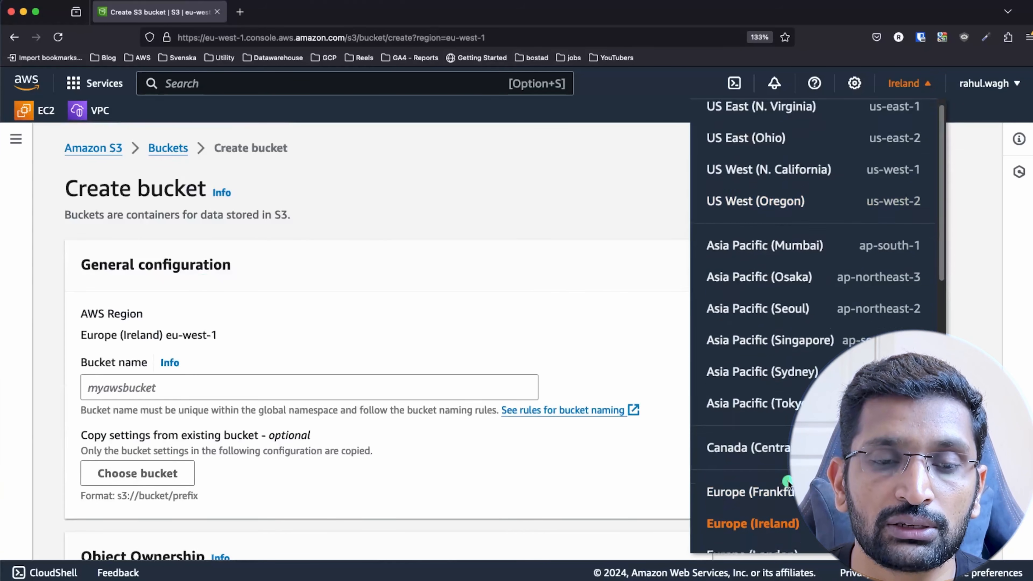
scroll(787, 483, down, 3)
click(763, 502)
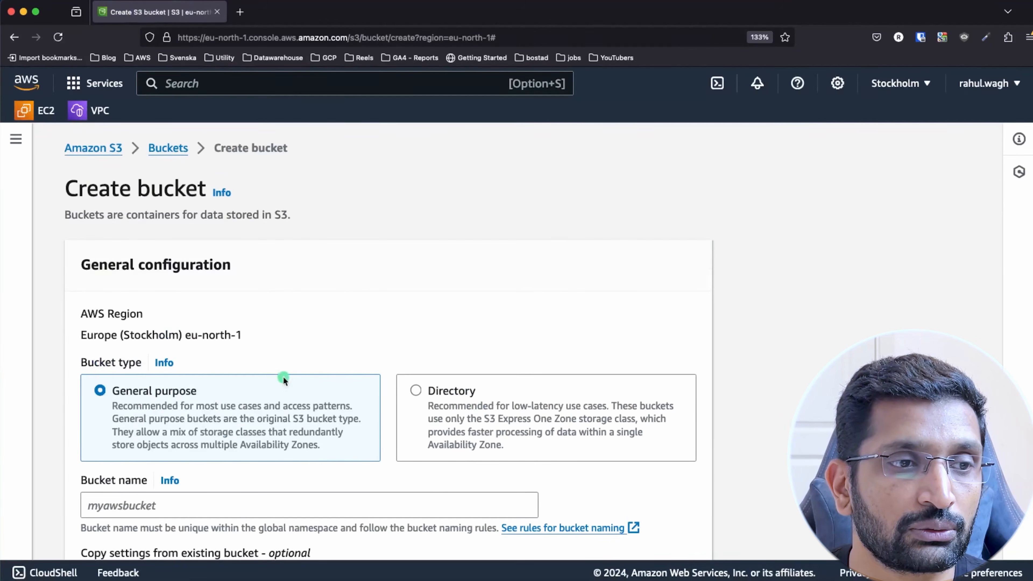
triple_click(183, 337)
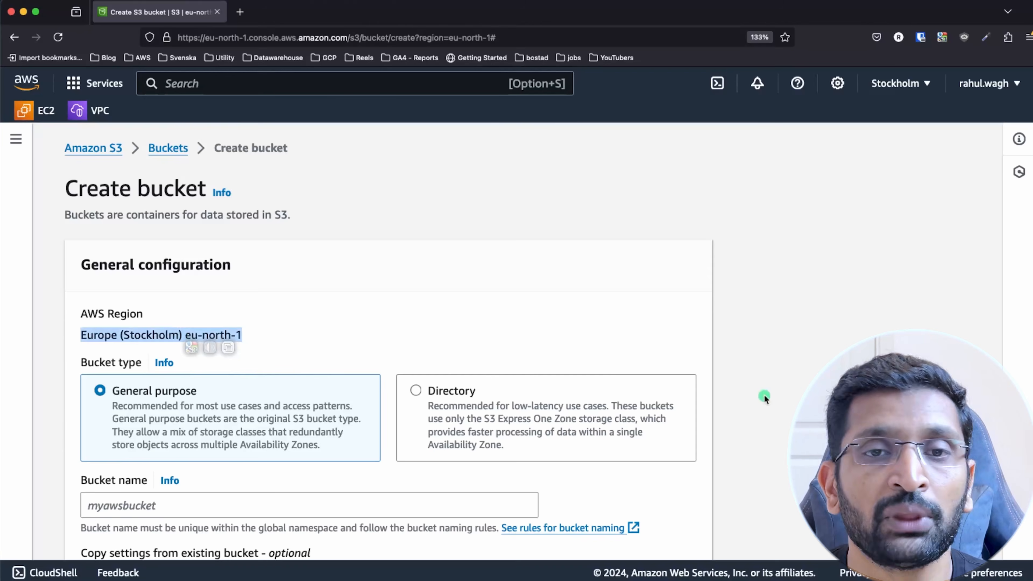
Step: Switch the console region to Europe (Frankfurt) eu-central-1 for the new bucket
click(920, 84)
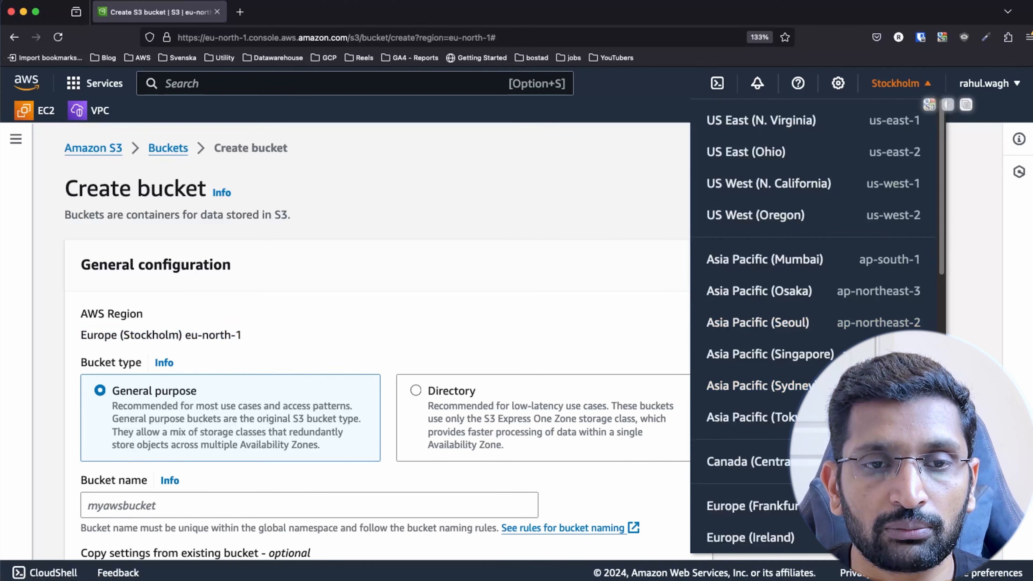
scroll(817, 325, down, 5)
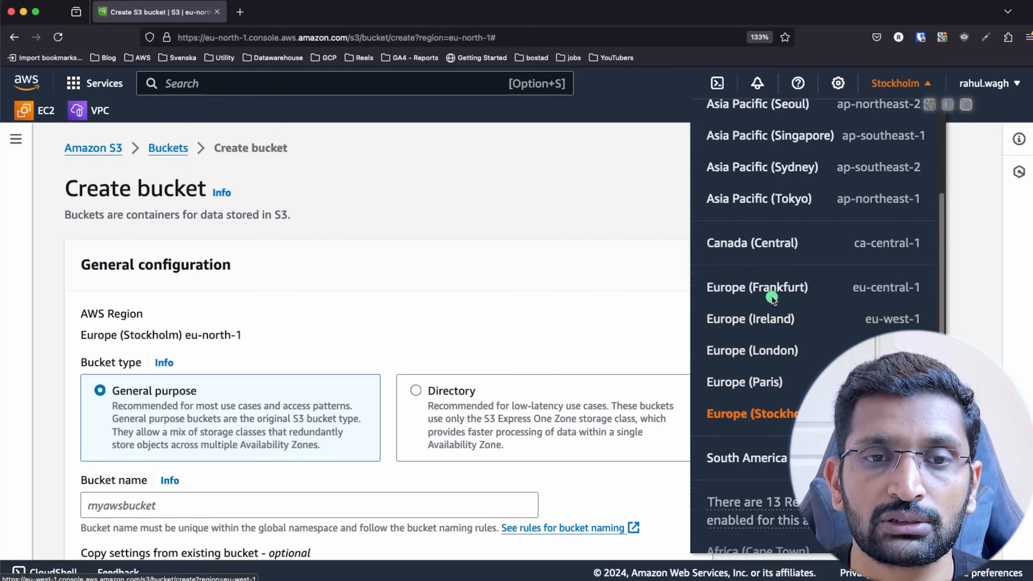
click(771, 289)
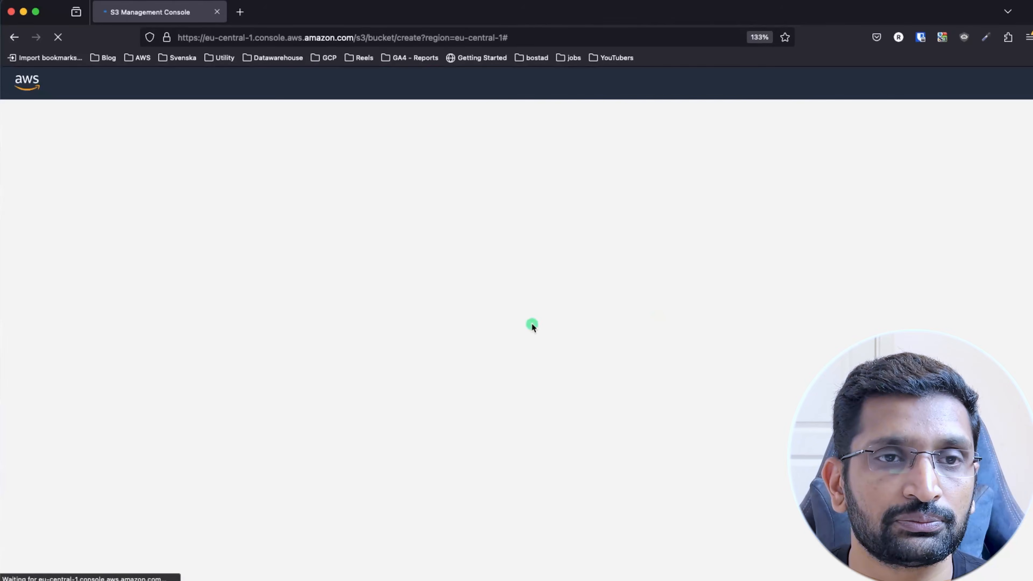
Step: Enter test-bucket as the name of the new bucket
scroll(540, 332, down, 3)
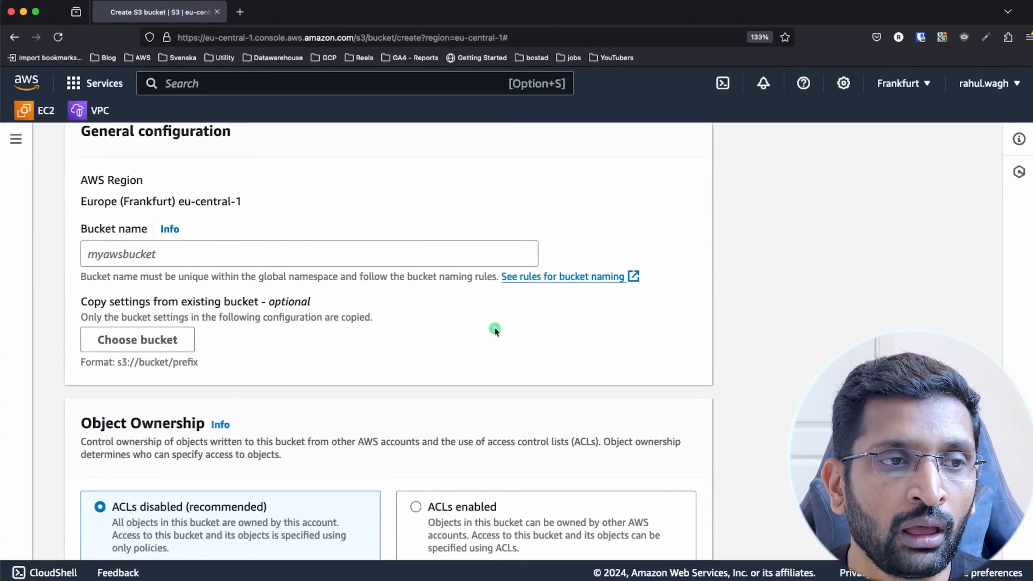
click(188, 258)
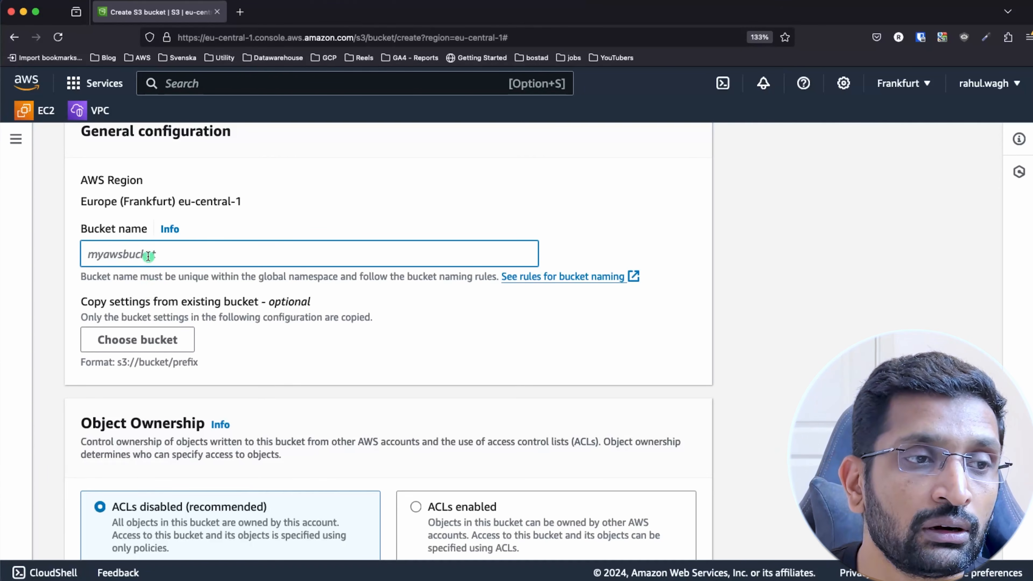
text(test-)
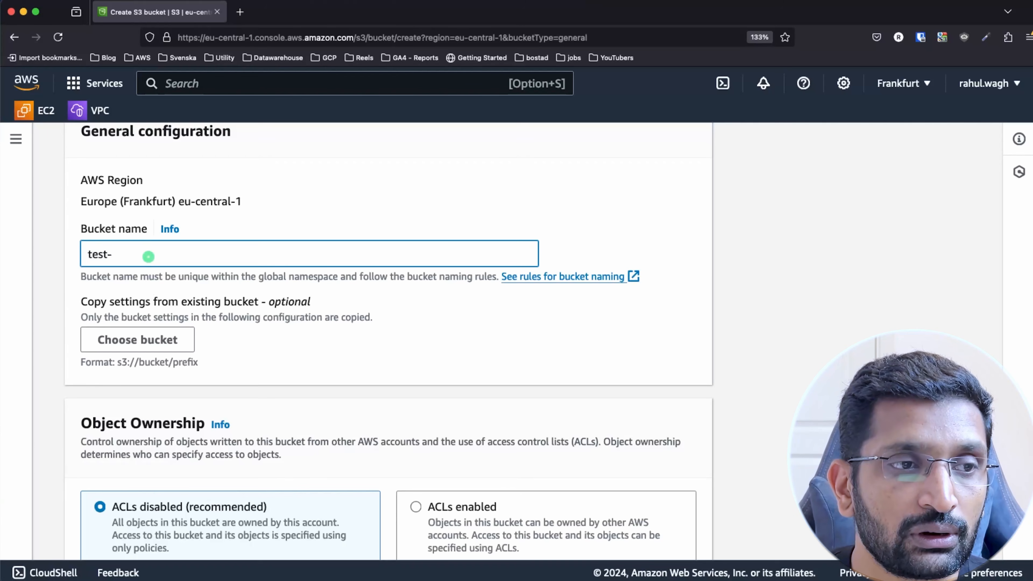
text(bucket)
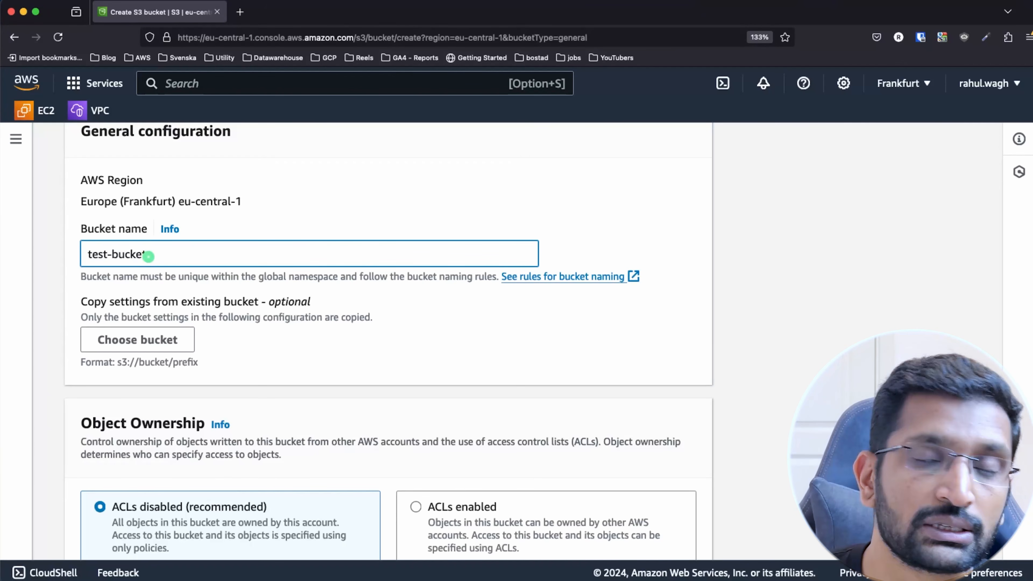
Step: Review the default public access, versioning, tags and encryption settings, try to create the bucket, and return to its name
scroll(351, 309, down, 15)
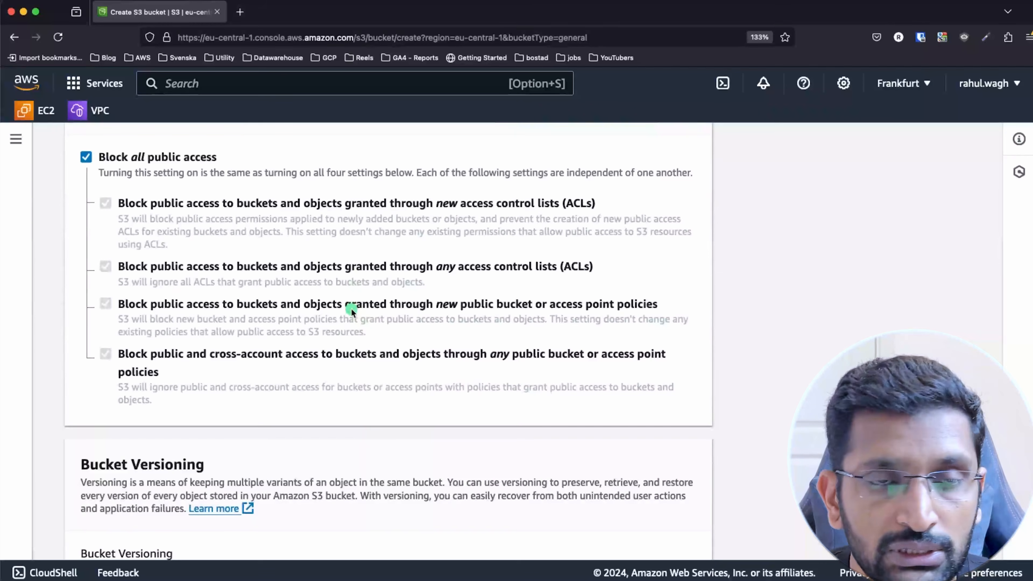
scroll(295, 352, down, 5)
scroll(300, 330, down, 2)
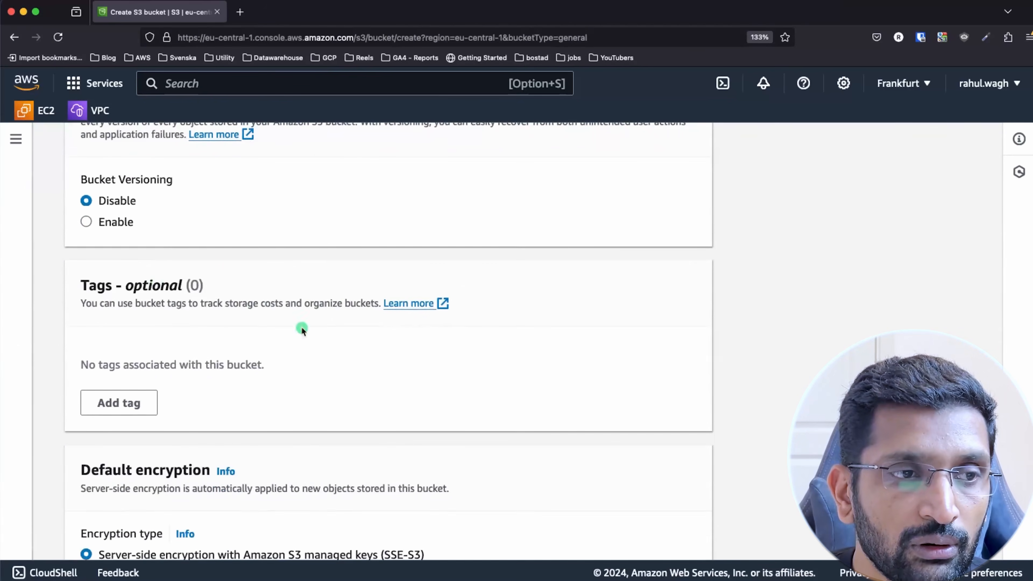
scroll(337, 299, down, 8)
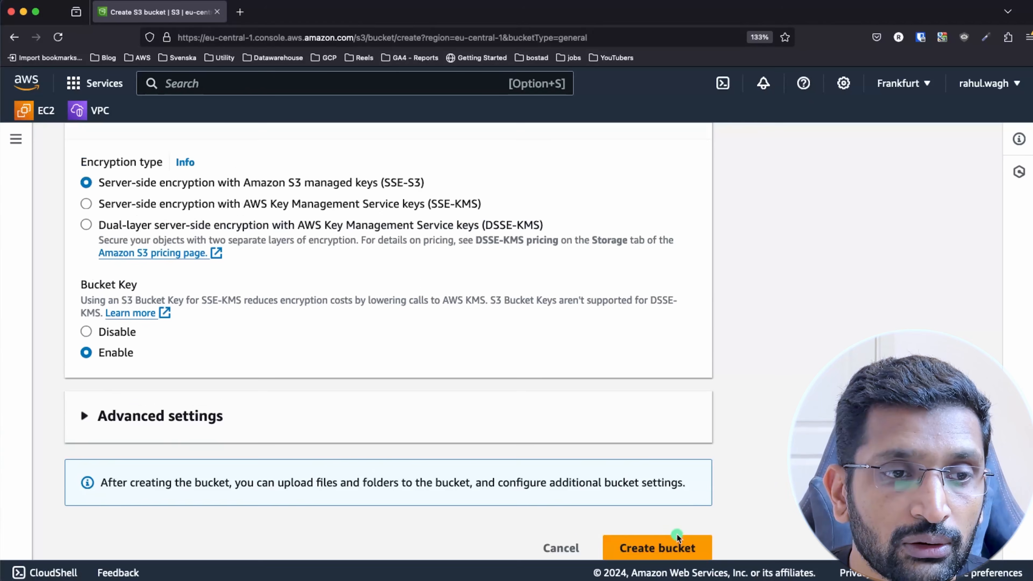
scroll(624, 471, up, 5)
scroll(624, 471, up, 15)
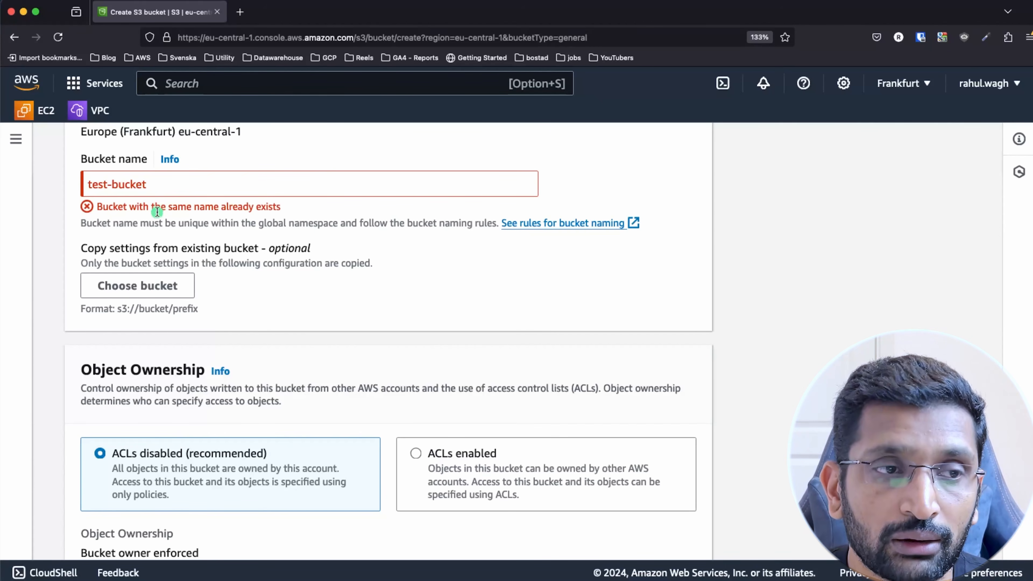
Step: Extend the bucket name to test-bucket-demo-jhooq-30aug and select the complete name
click(155, 191)
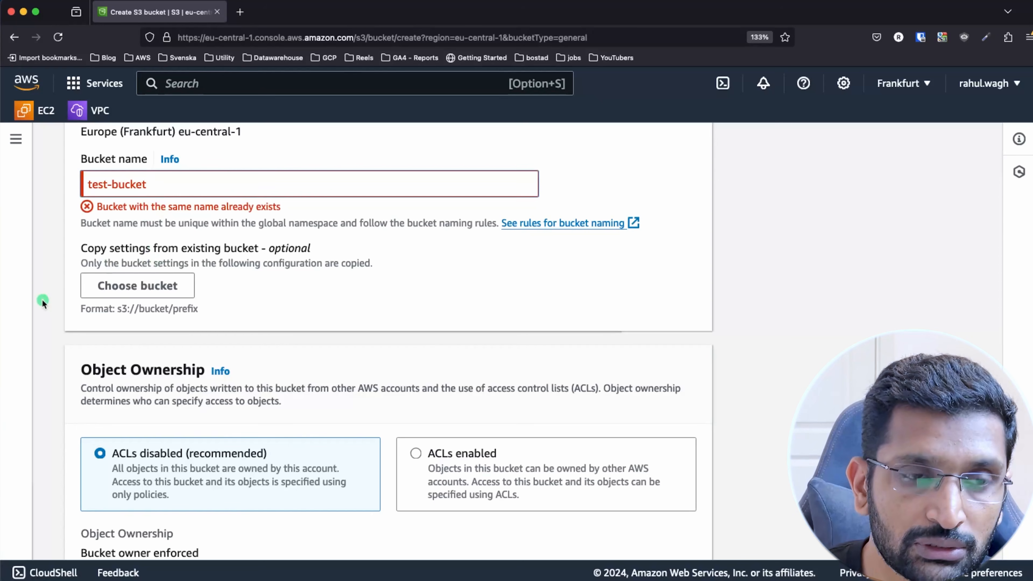
text(-)
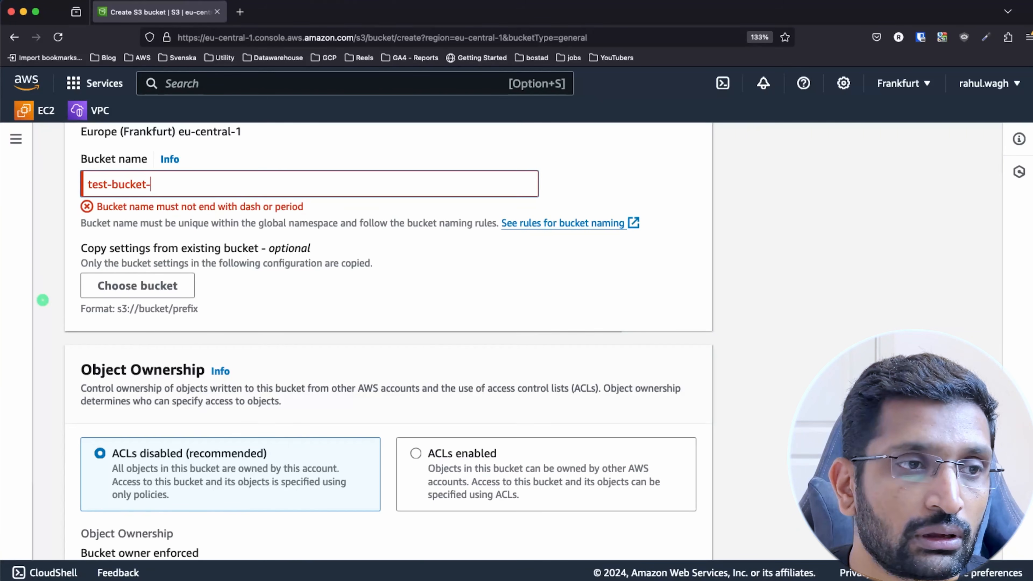
text(demo-)
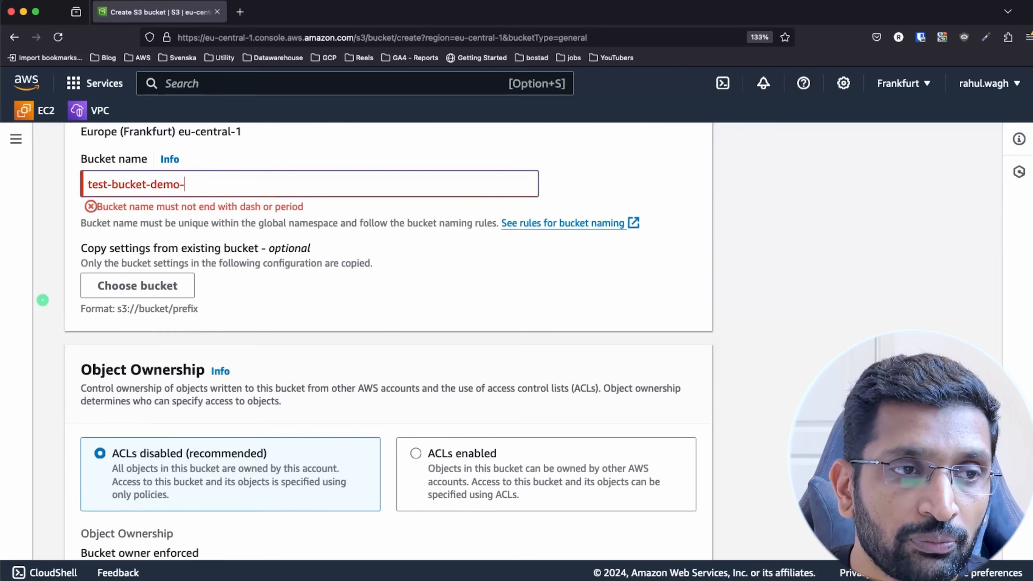
text(jhooq)
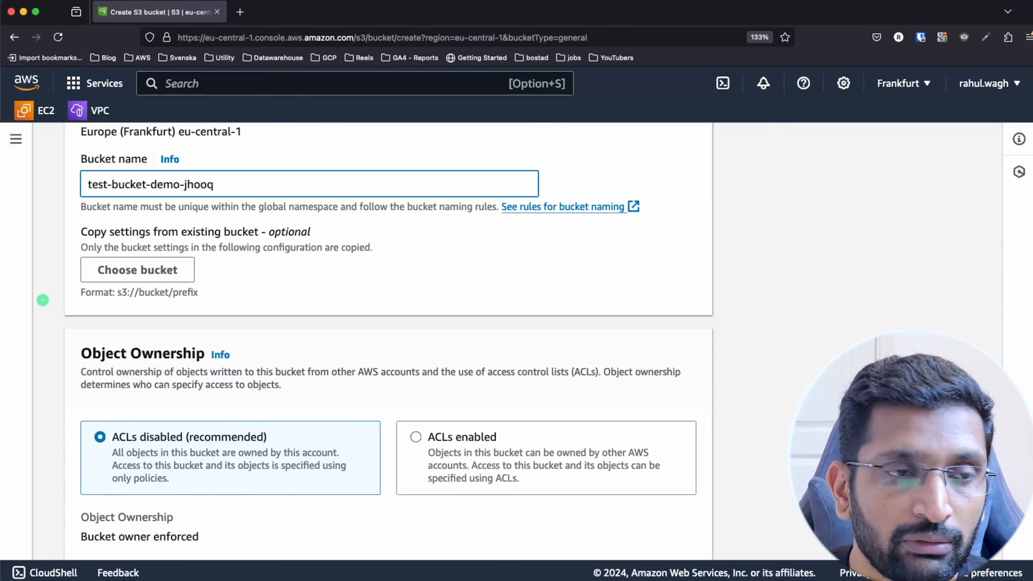
text(-)
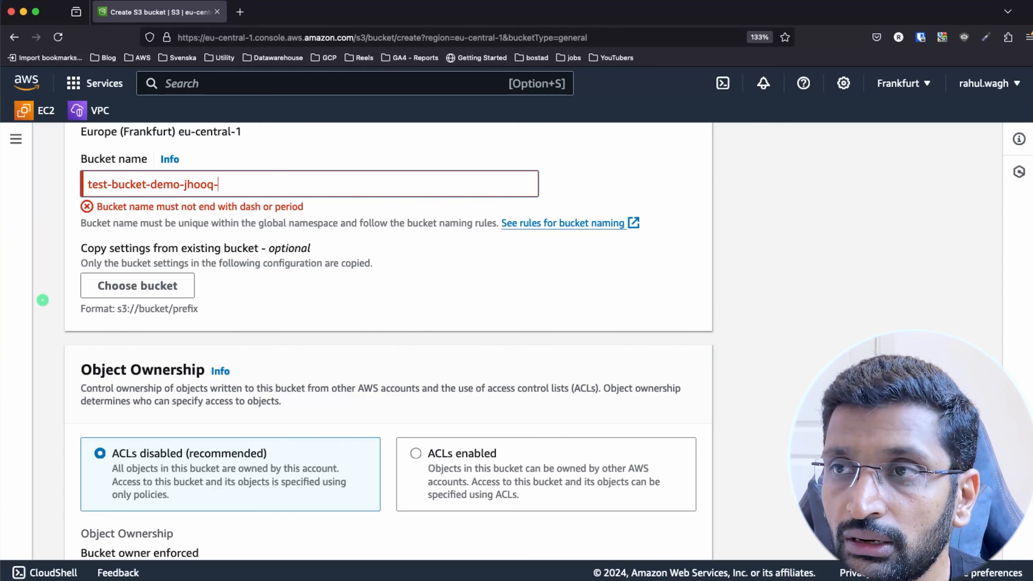
text(3)
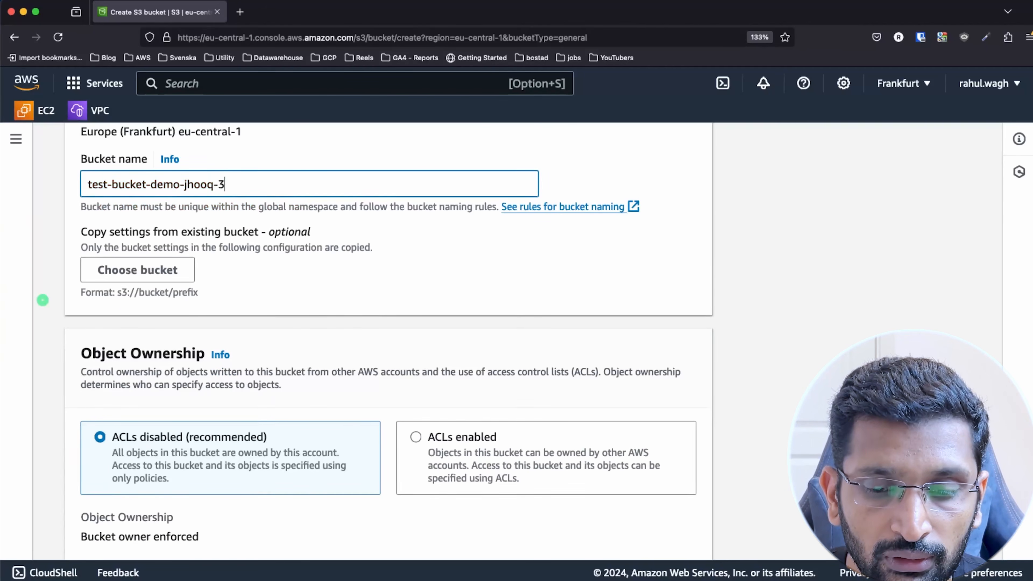
text(0aug)
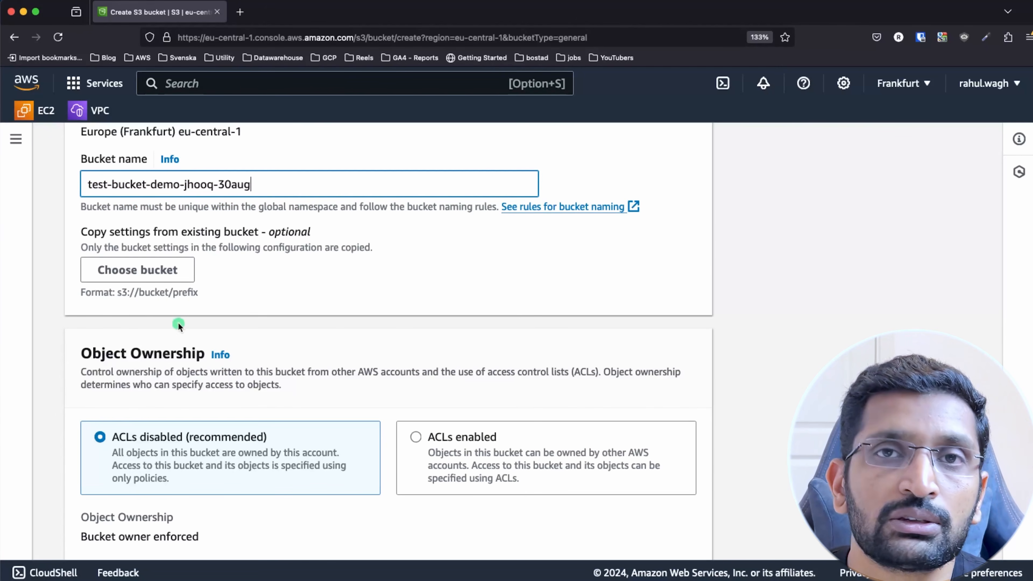
triple_click(171, 187)
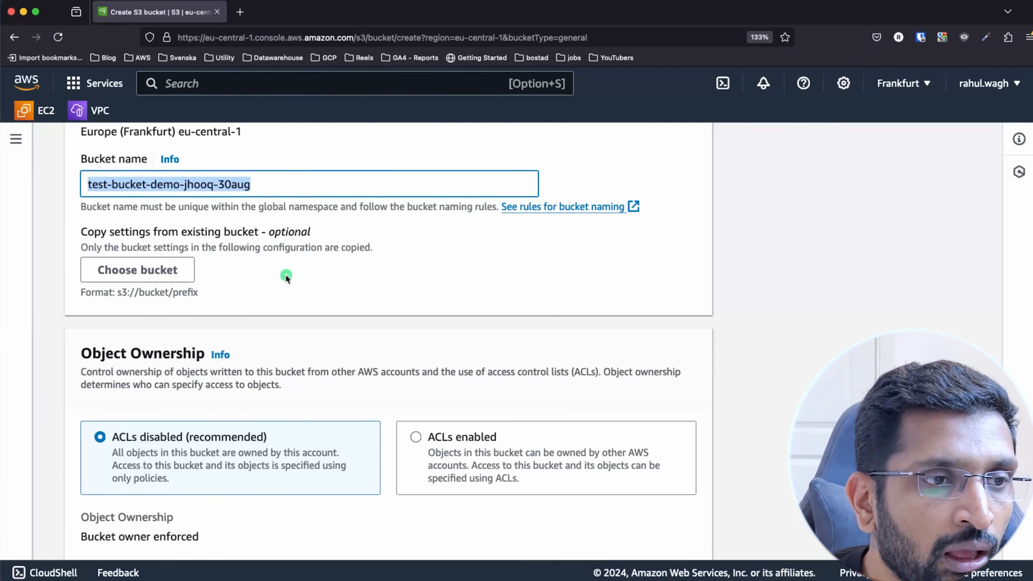
Step: Check the option to copy settings, try ACLs enabled under Object Ownership, and return it to ACLs disabled (recommended)
scroll(285, 275, down, 1)
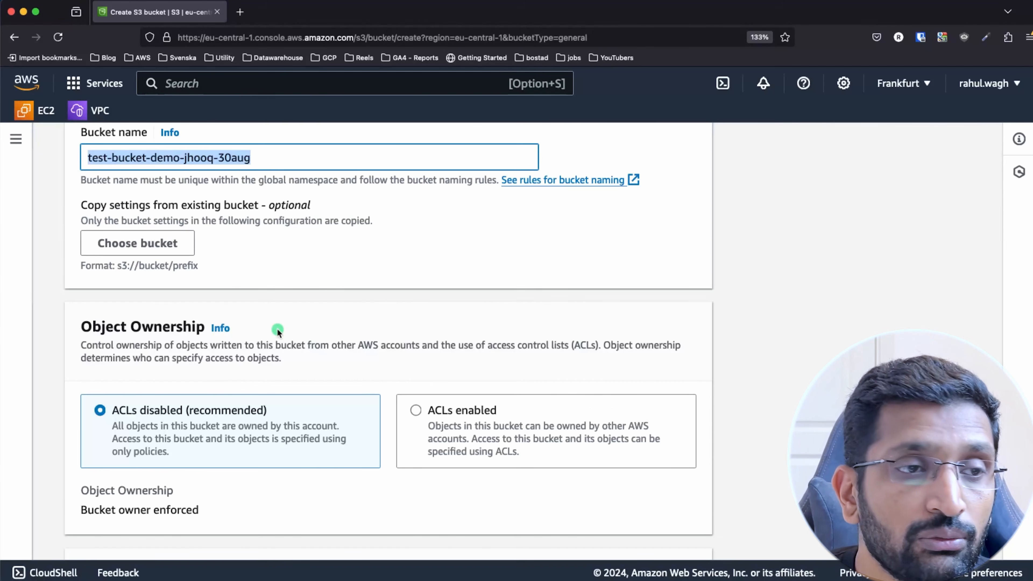
scroll(277, 329, down, 1)
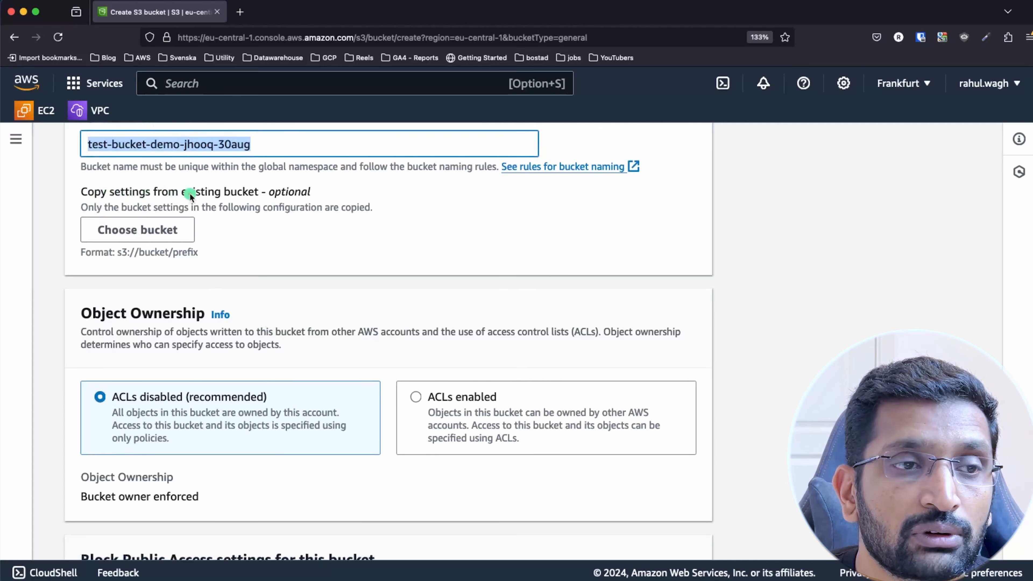
triple_click(205, 190)
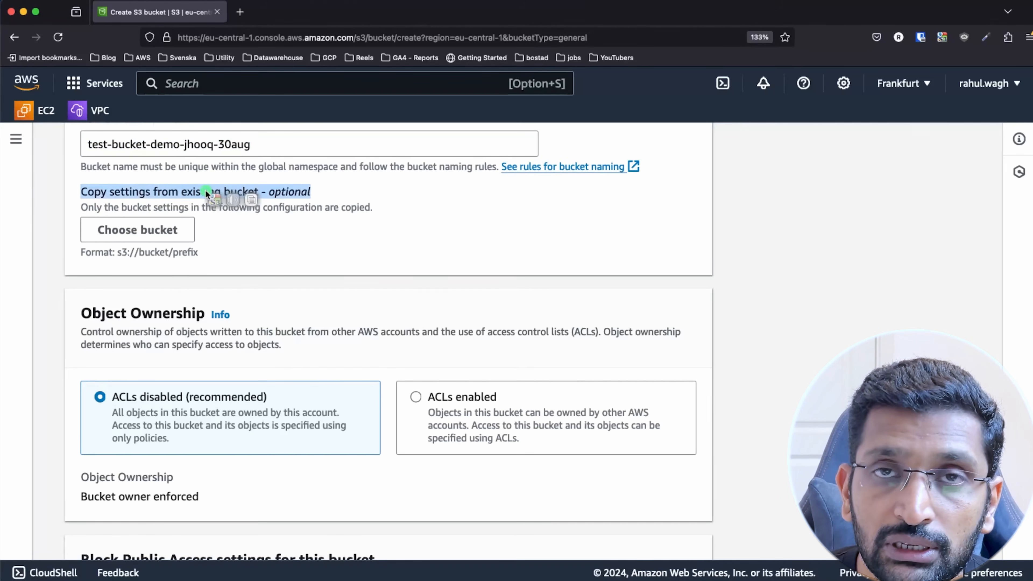
scroll(267, 273, down, 5)
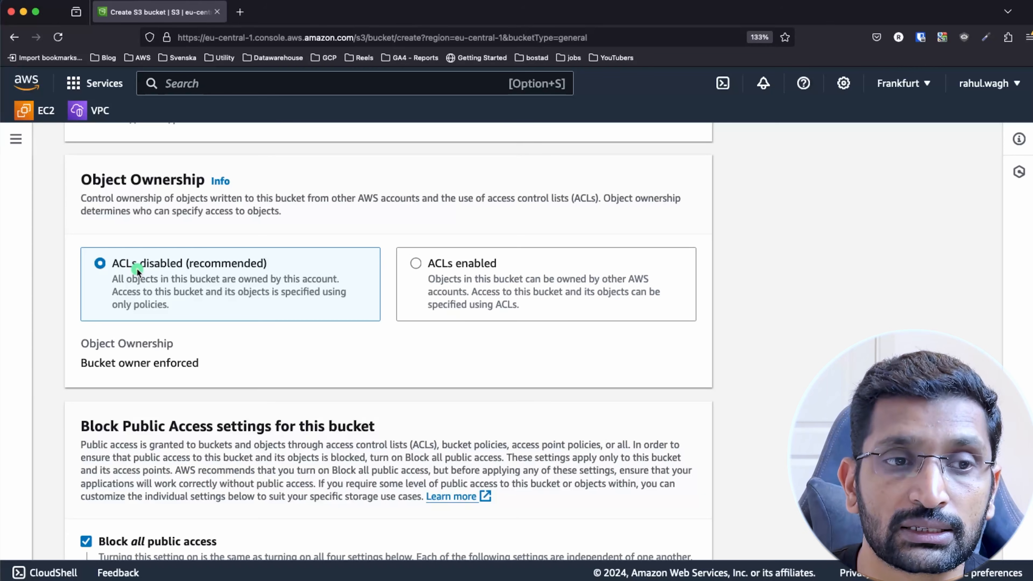
click(398, 264)
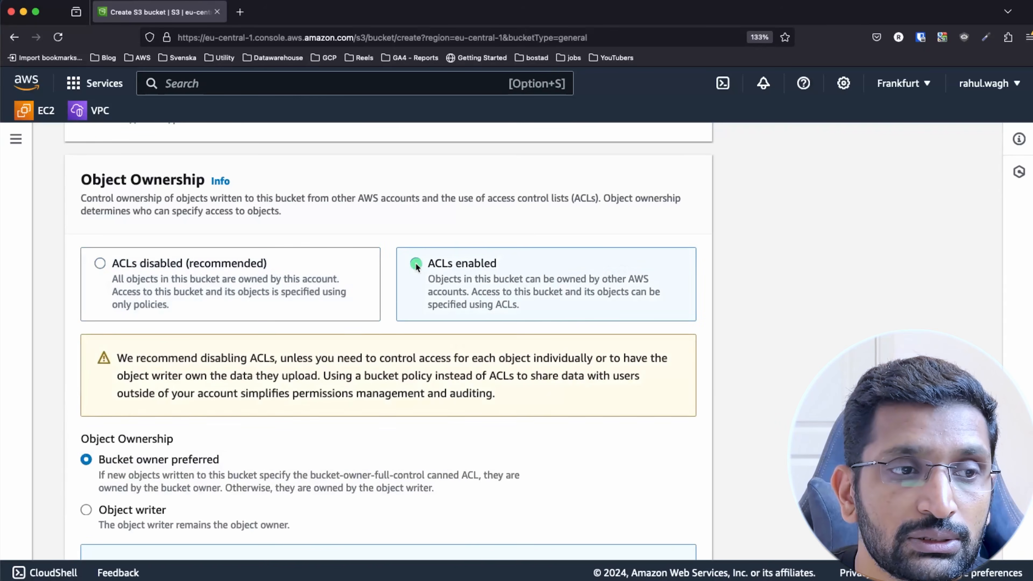
scroll(404, 333, down, 5)
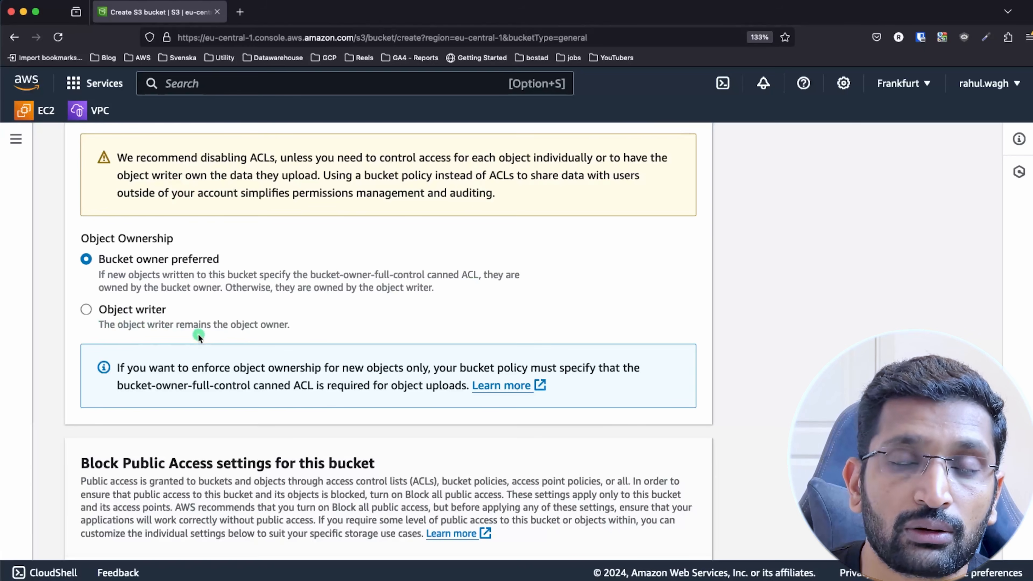
scroll(197, 335, up, 10)
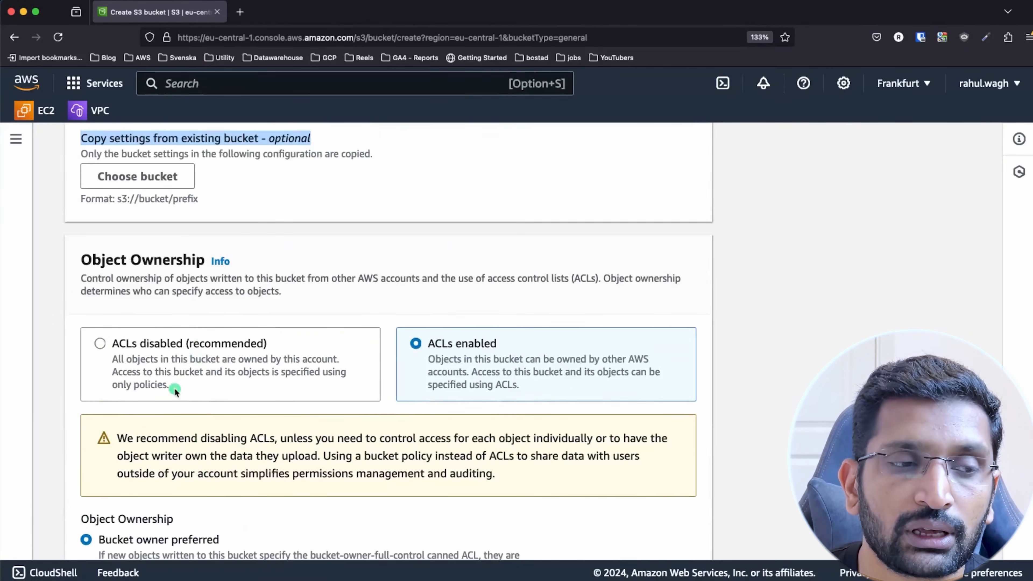
click(98, 345)
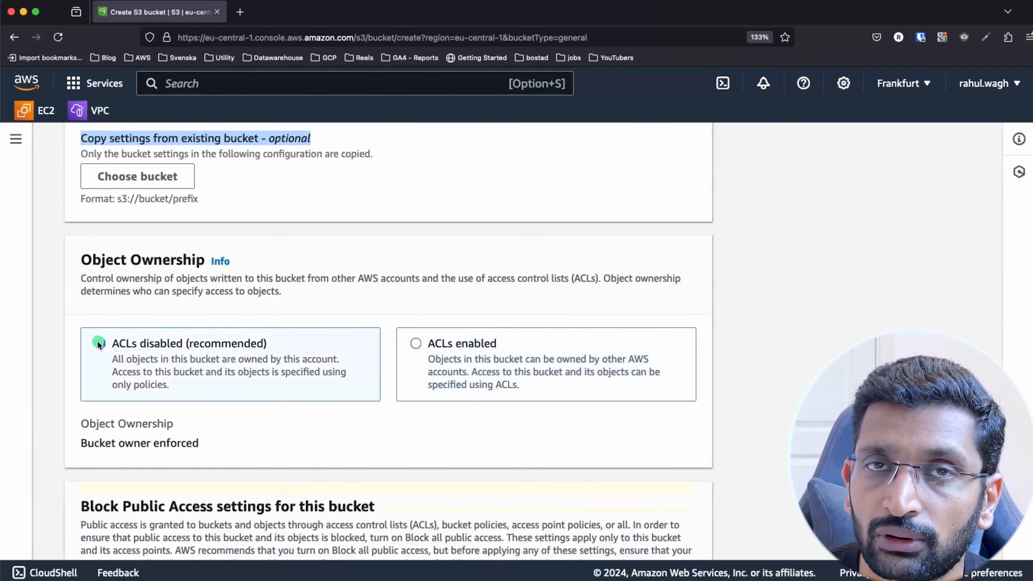
Step: Review the Block Public Access settings, Bucket Versioning, tags and default encryption sections of the new bucket
scroll(247, 358, down, 6)
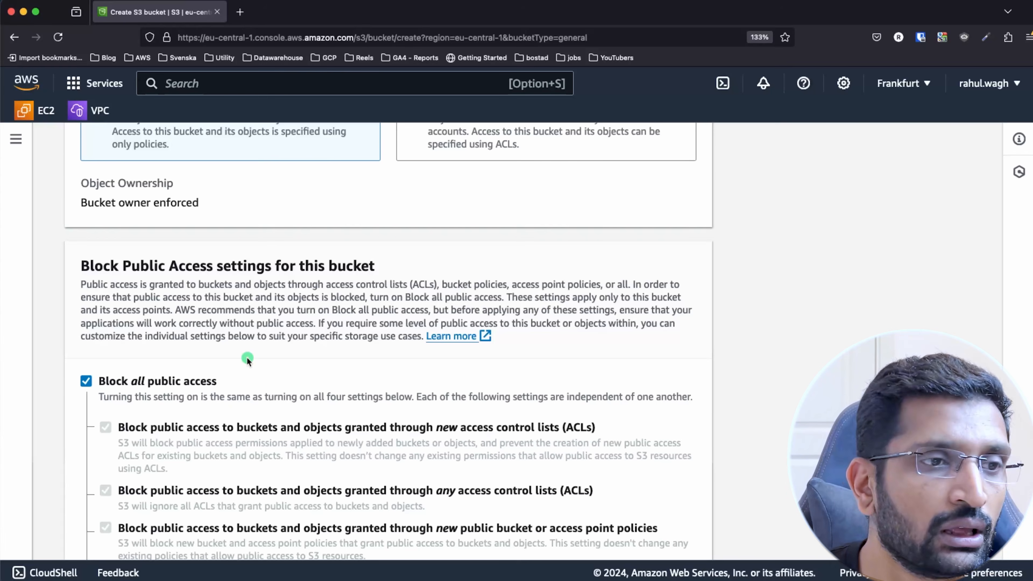
scroll(246, 354, up, 1)
scroll(245, 352, down, 2)
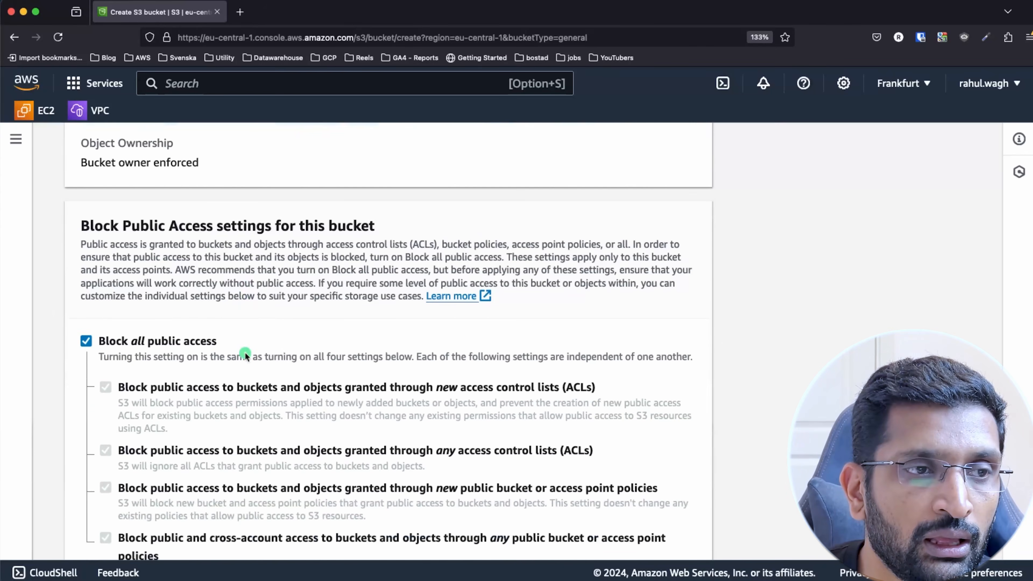
scroll(244, 352, down, 1)
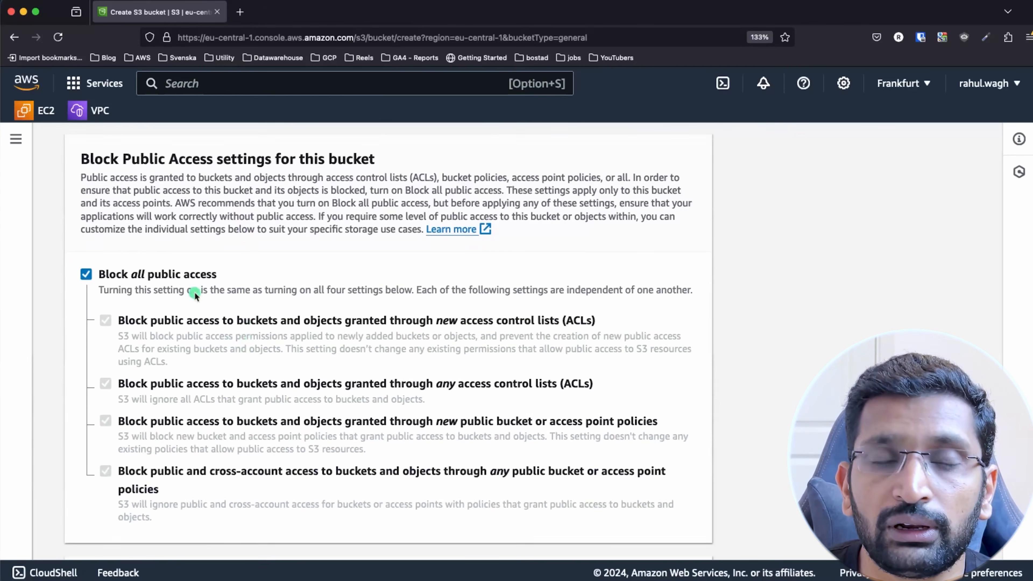
triple_click(106, 162)
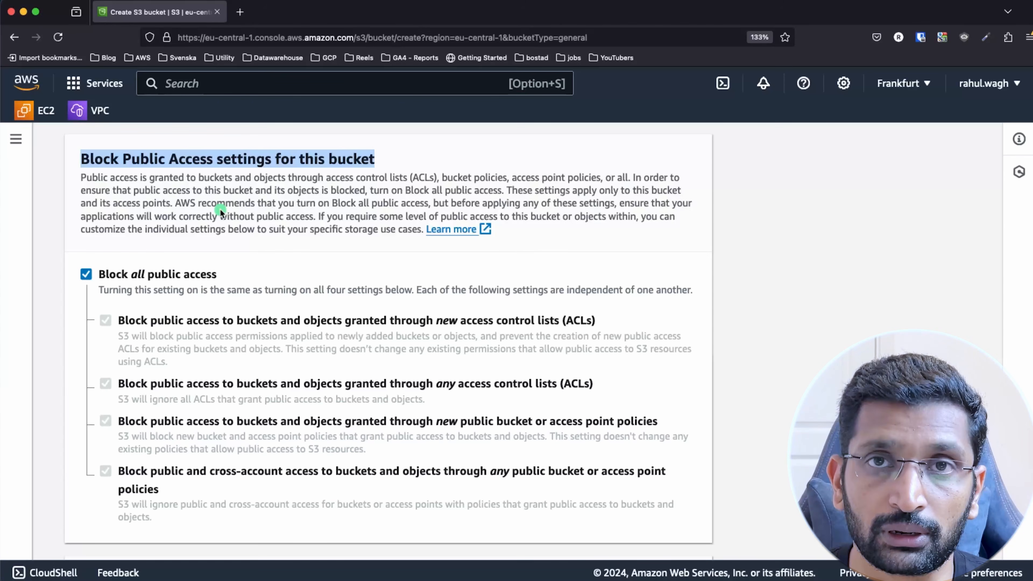
scroll(152, 281, down, 3)
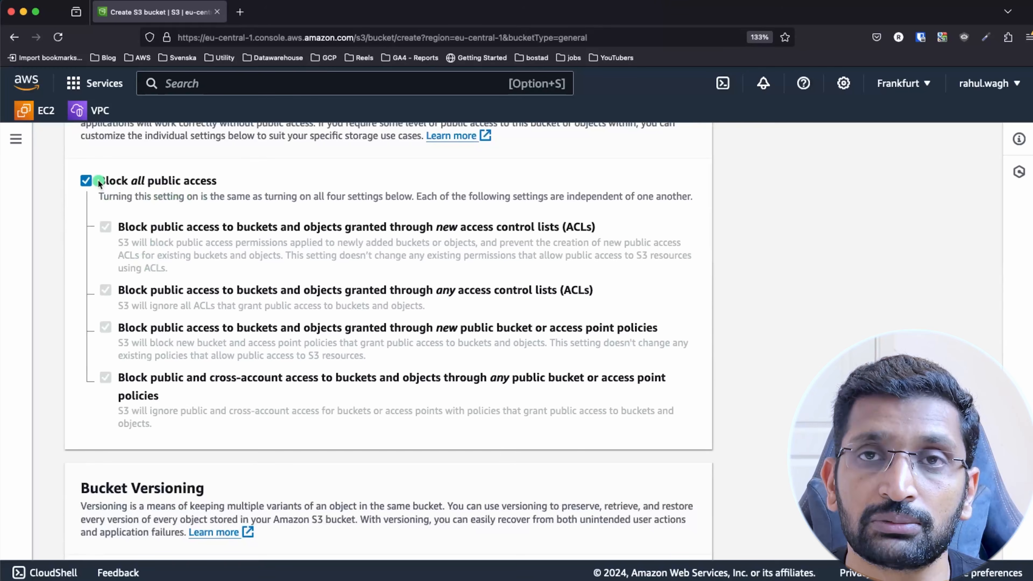
scroll(180, 305, down, 7)
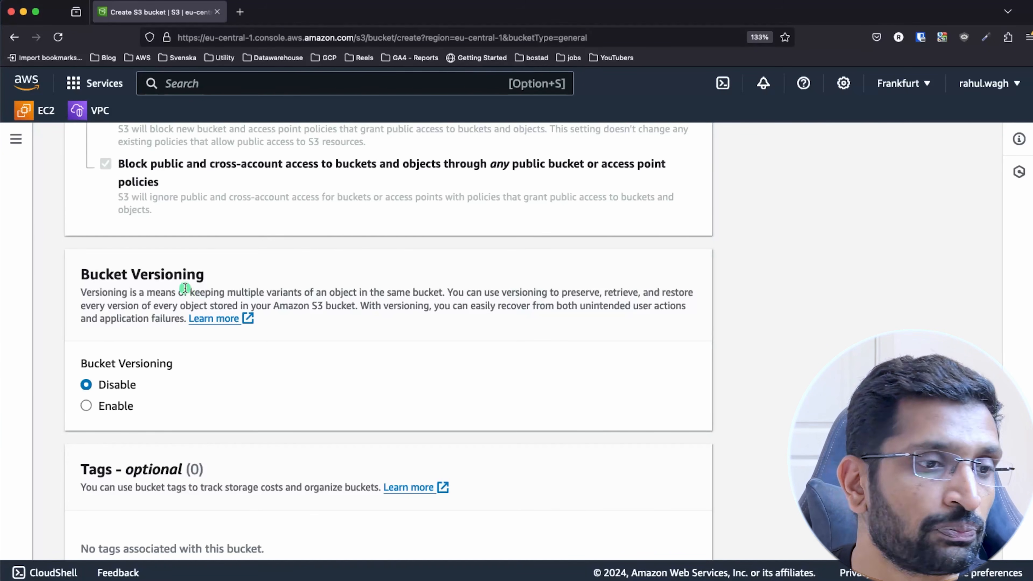
scroll(191, 374, down, 8)
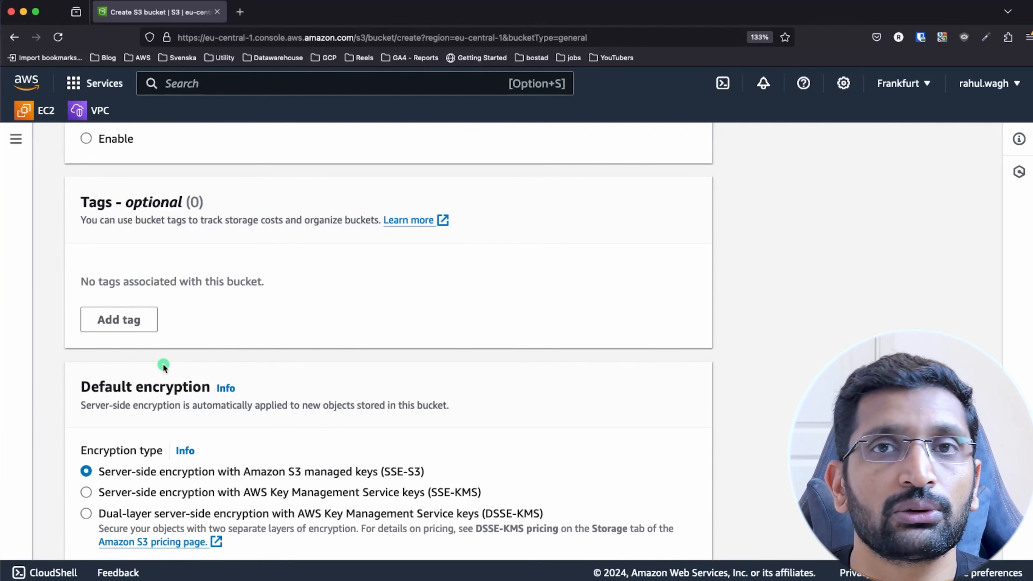
scroll(252, 334, down, 1)
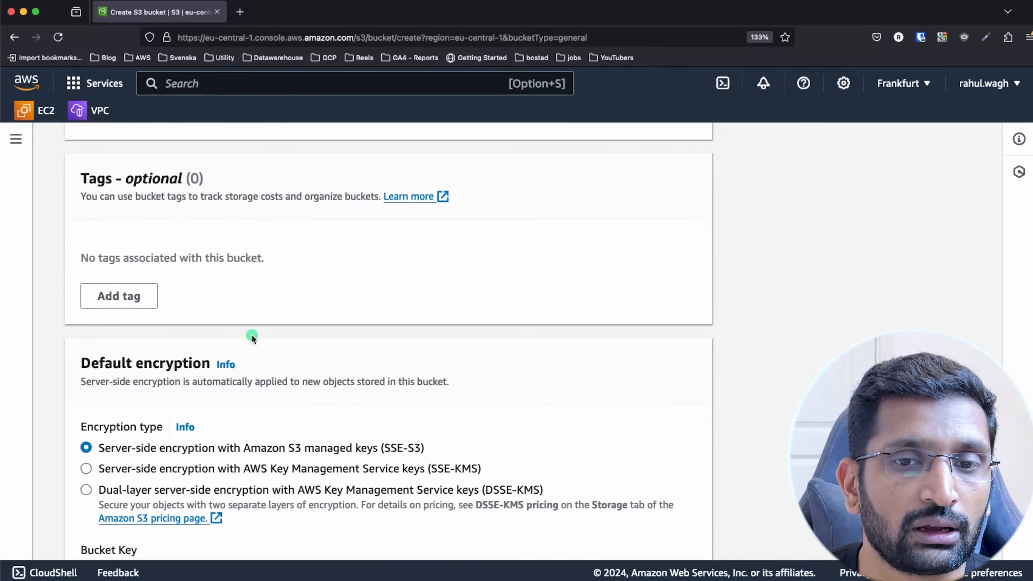
Step: Copy the bucket name and add a tag with the key name and the value test-bucket-demo-jhooq-30aug
scroll(251, 334, up, 20)
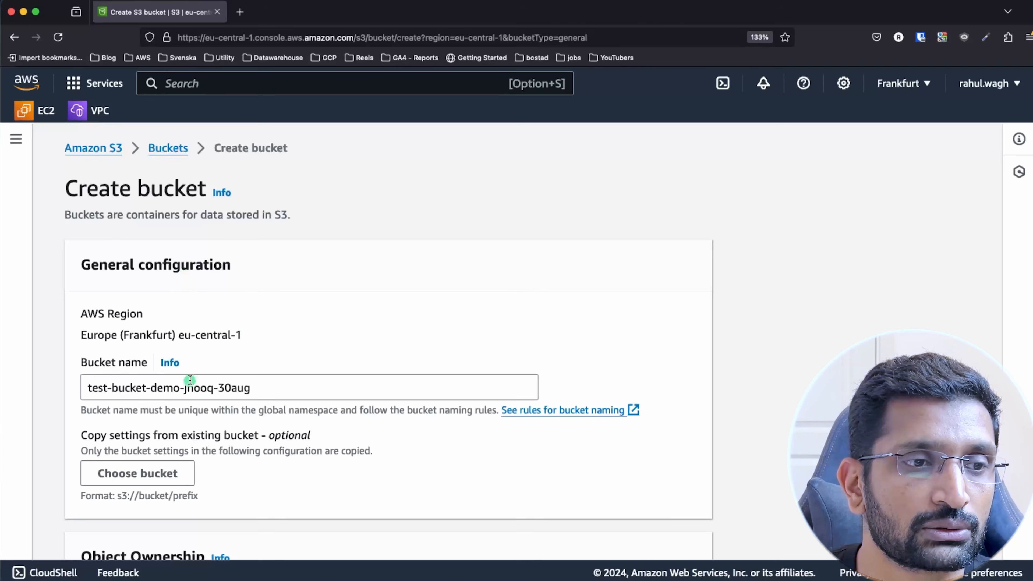
triple_click(183, 387)
key(super+c)
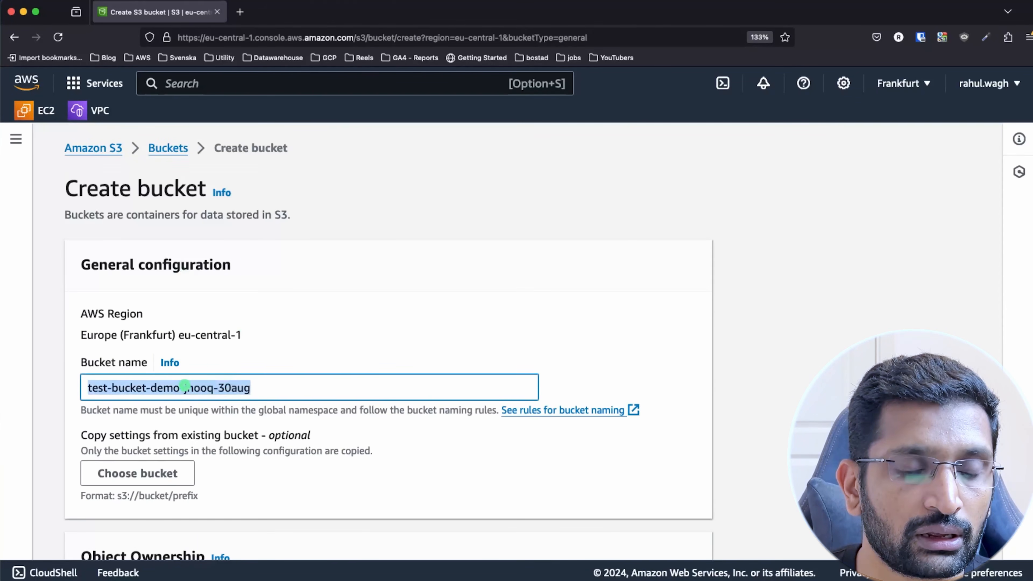
scroll(195, 387, down, 20)
scroll(207, 390, up, 10)
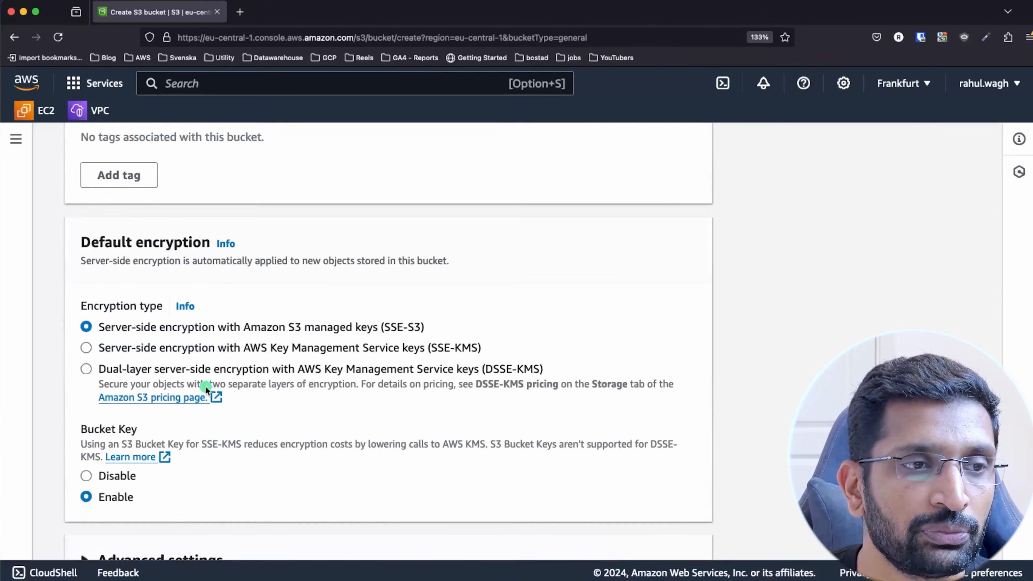
click(120, 427)
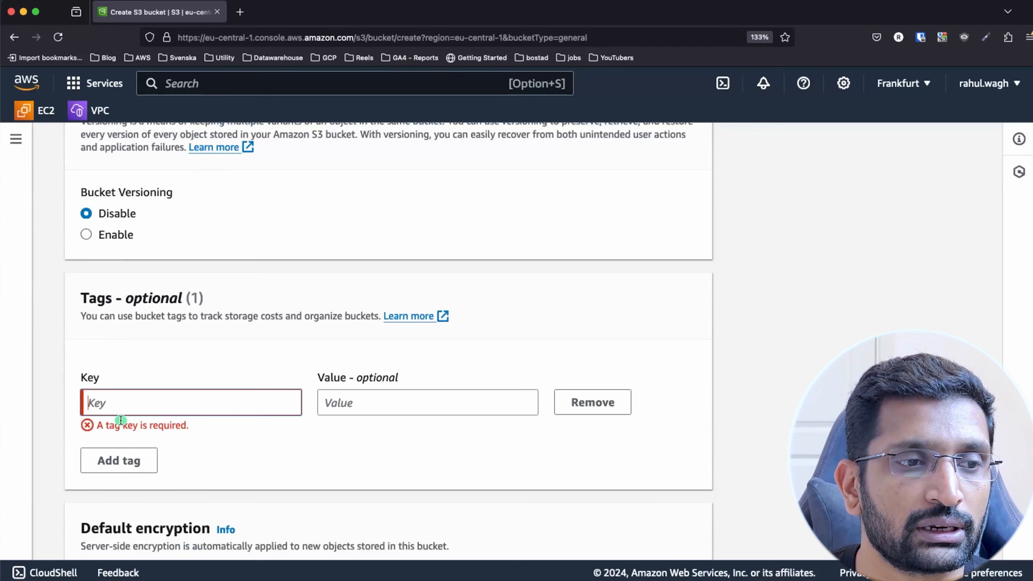
text(name)
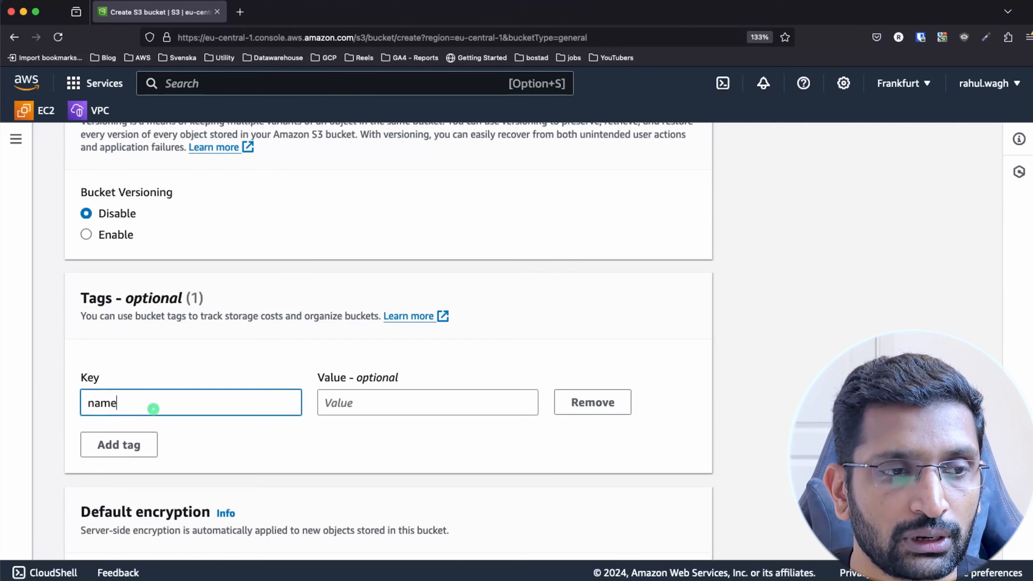
key(Tab)
key(super+v)
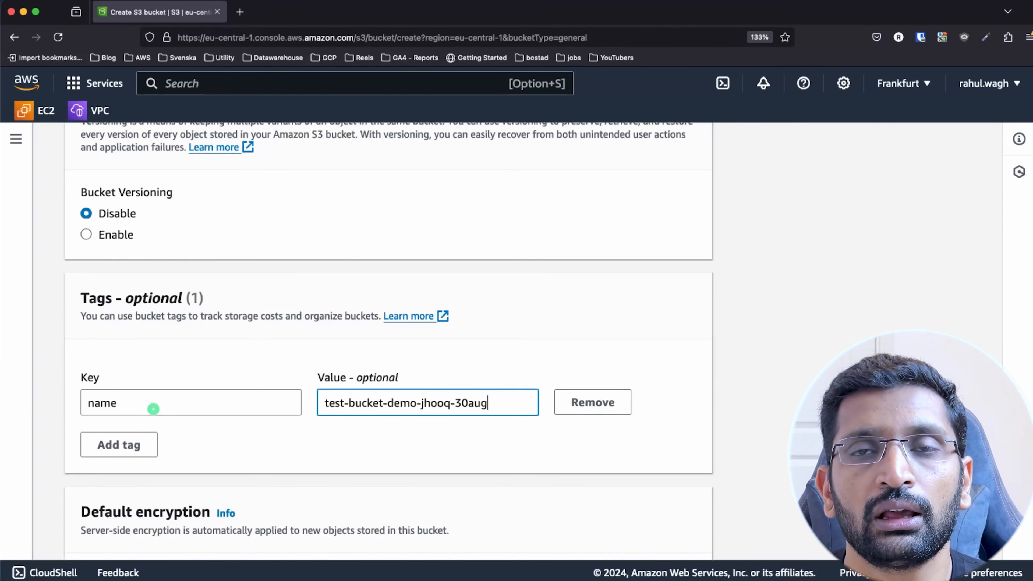
click(290, 447)
Step: Review the default encryption and Bucket Key settings, create the bucket, and highlight its name in the confirmation
scroll(394, 461, down, 5)
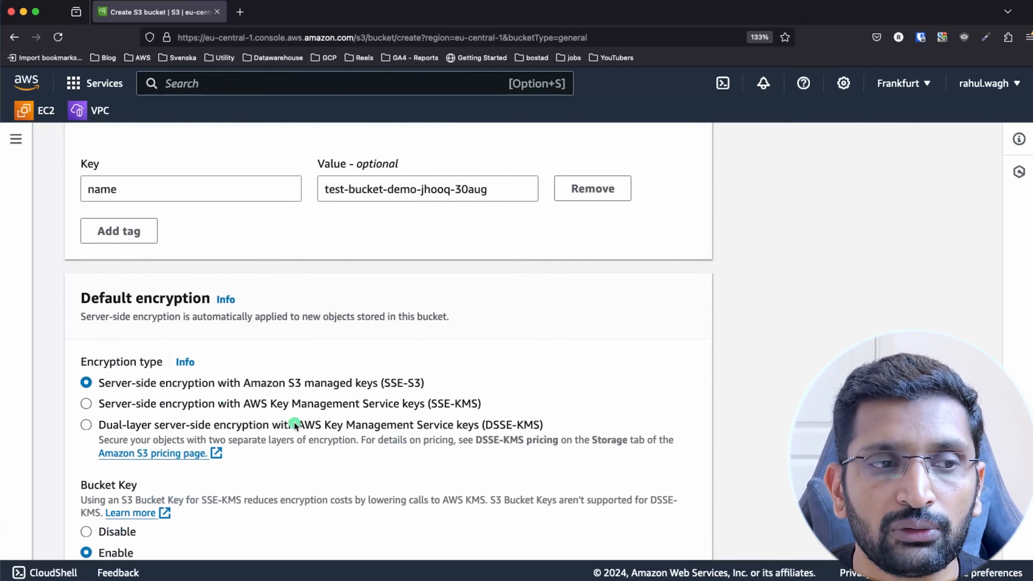
scroll(299, 424, down, 1)
scroll(303, 426, down, 1)
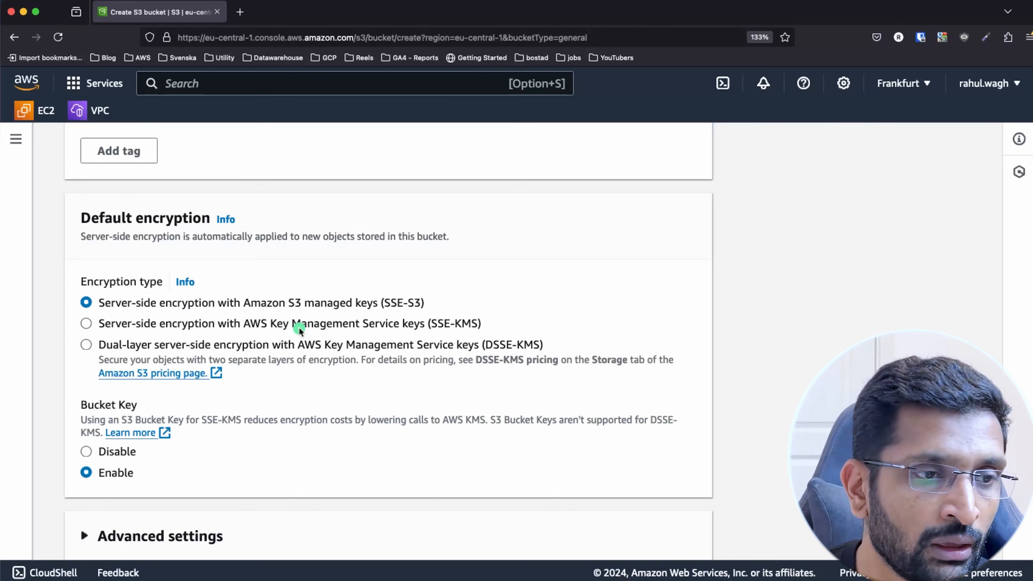
scroll(298, 327, down, 3)
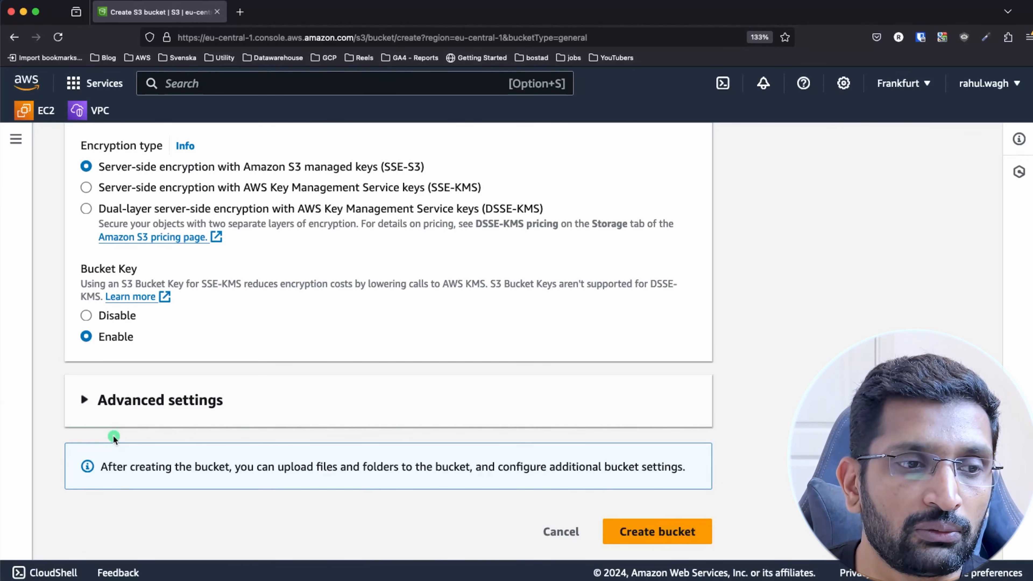
click(651, 532)
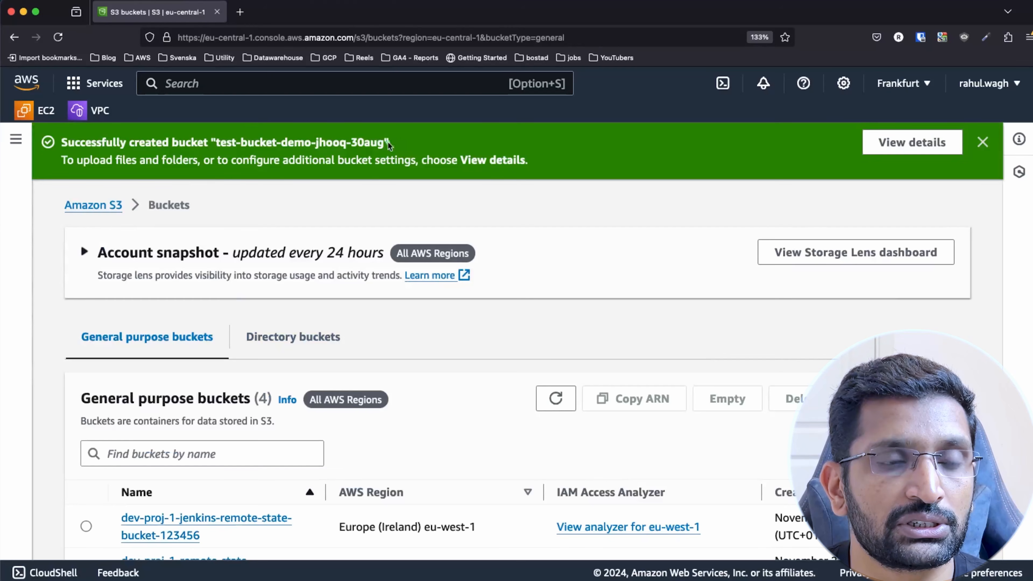
drag(391, 142, 218, 140)
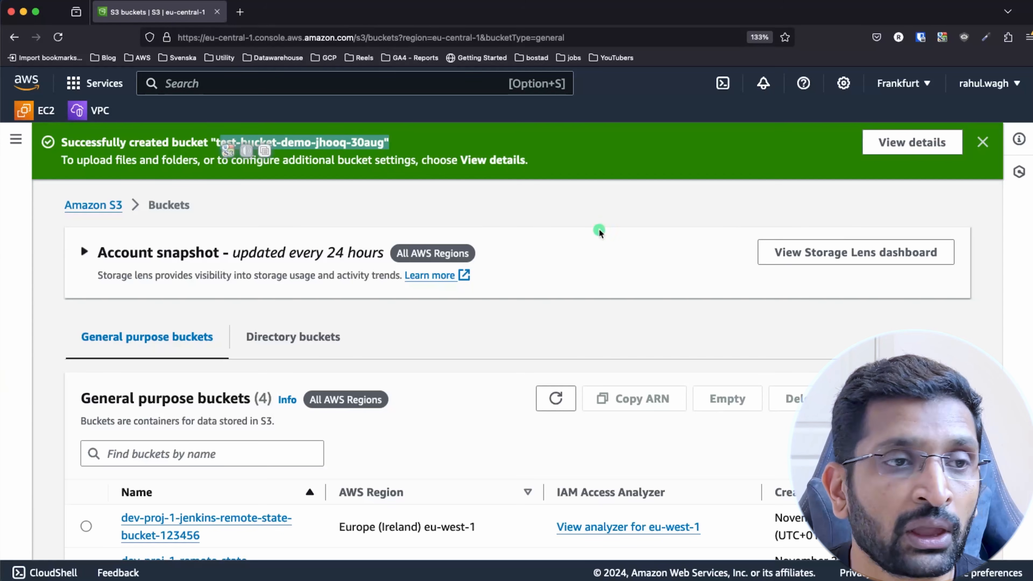
Step: Search the console for s3, open the S3 service, and open the bucket test-bucket-demo-jhooq-30aug
click(232, 85)
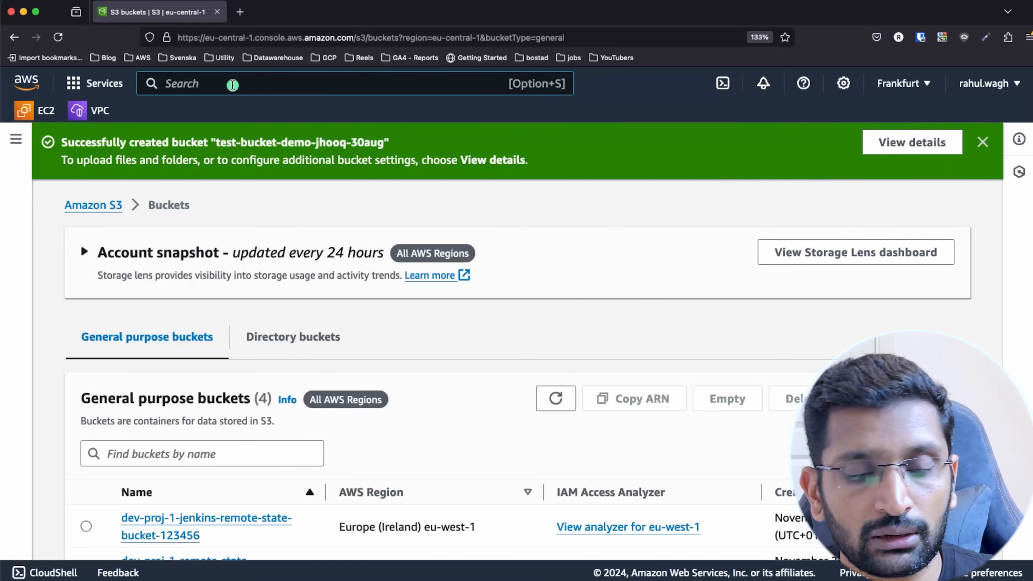
text(s3)
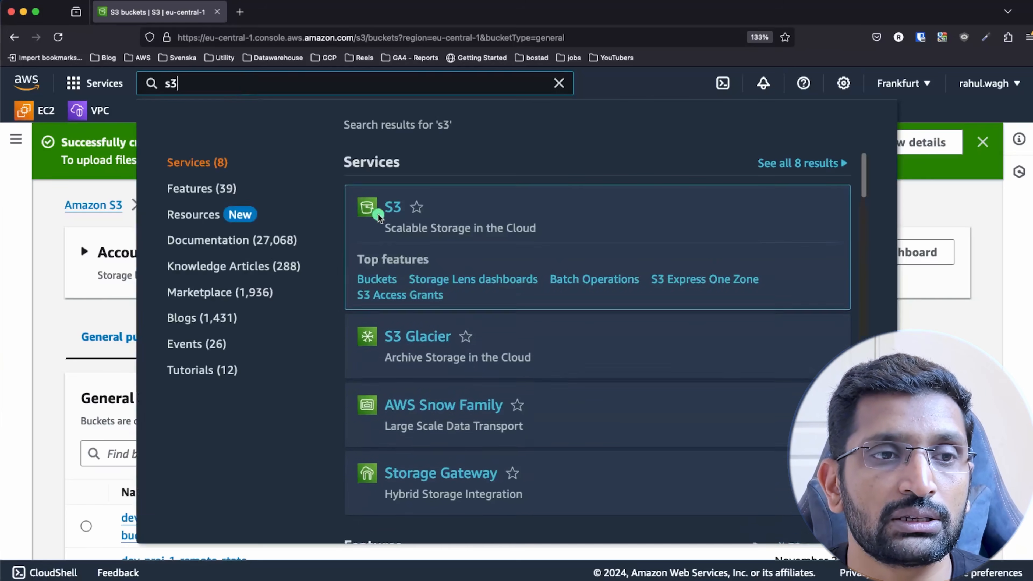
click(389, 205)
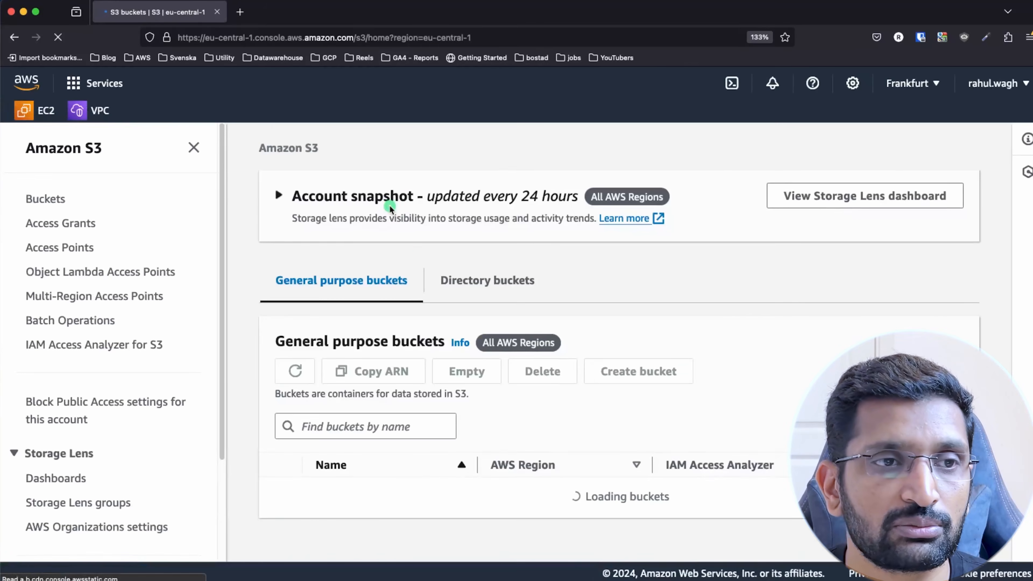
scroll(426, 288, down, 3)
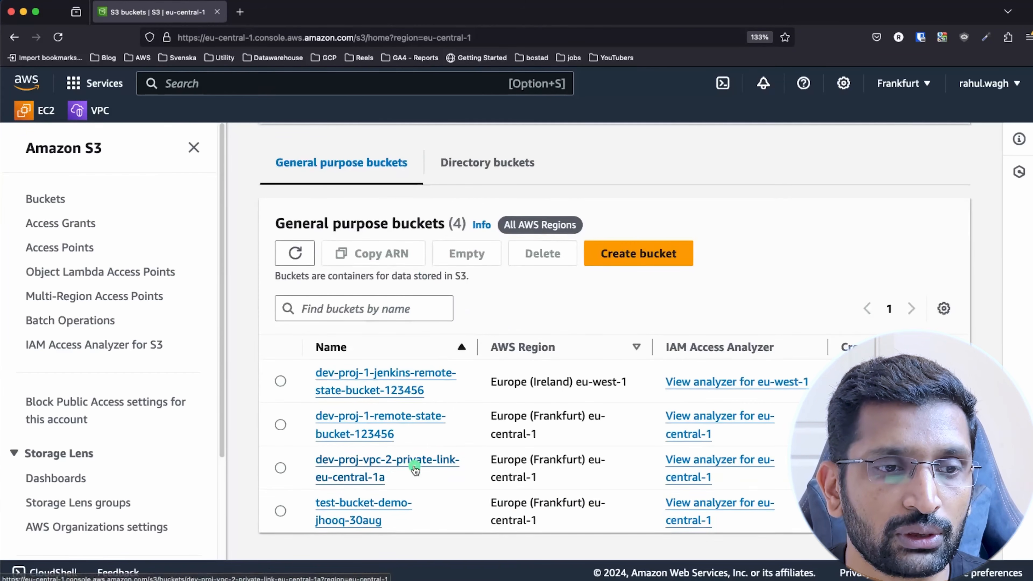
click(280, 512)
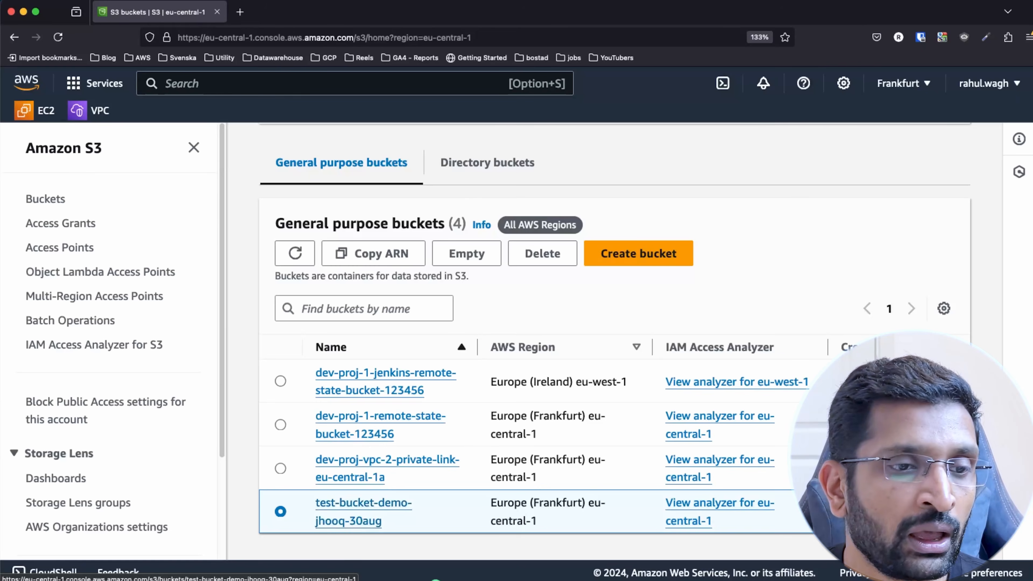
click(358, 517)
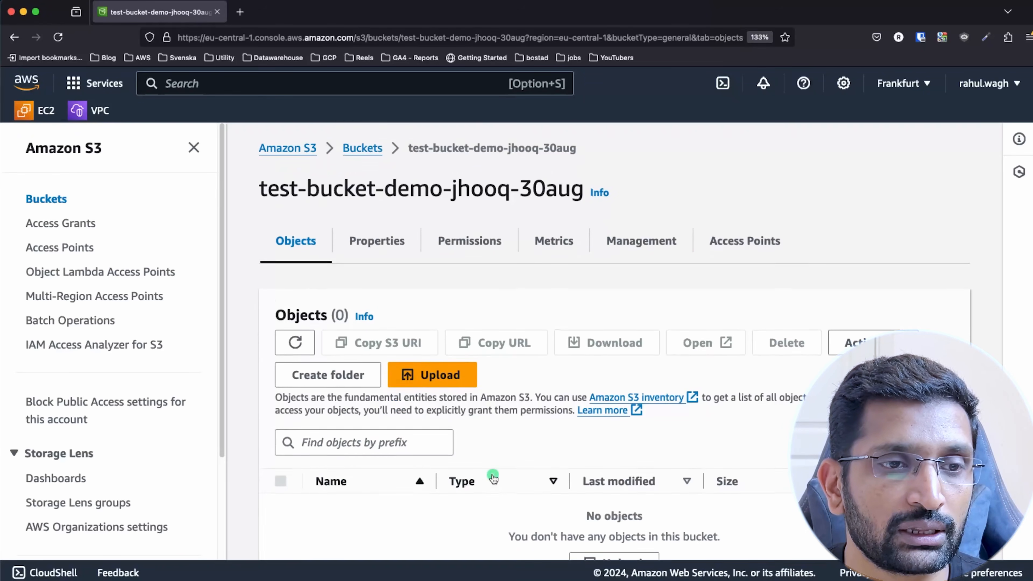
Step: Review the bucket's object list and start a new upload to the bucket
scroll(492, 477, down, 3)
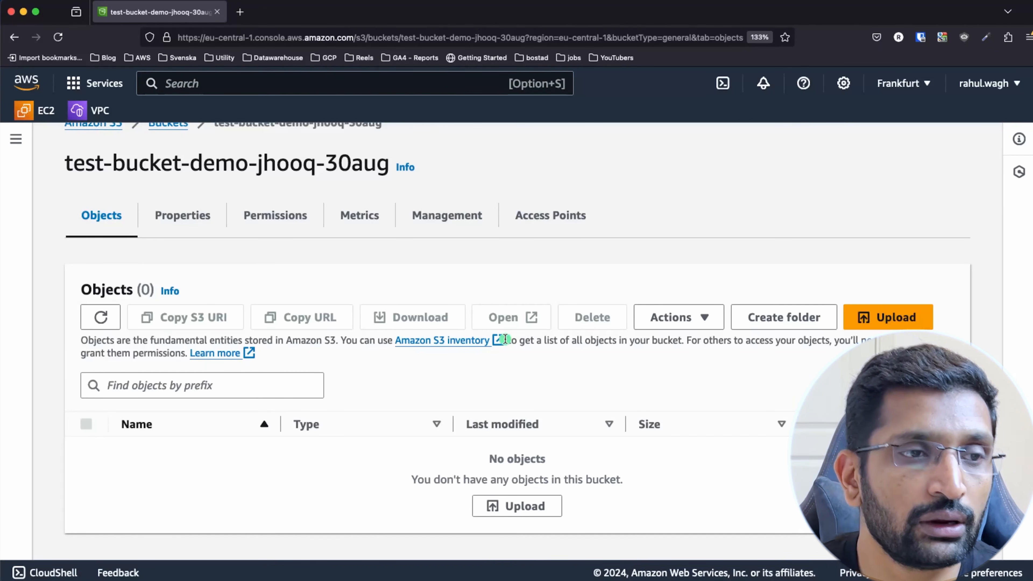
scroll(505, 338, up, 1)
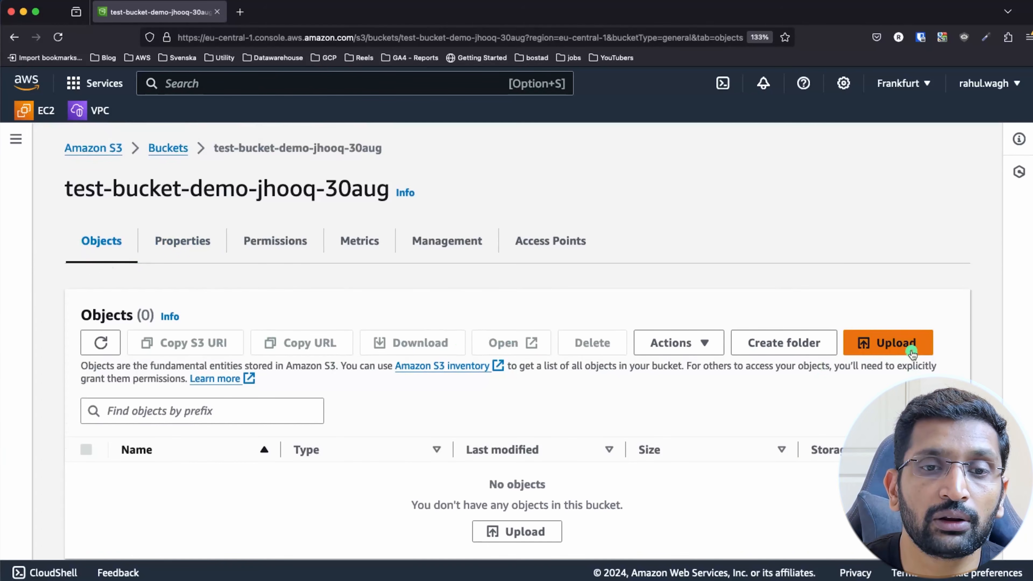
click(907, 346)
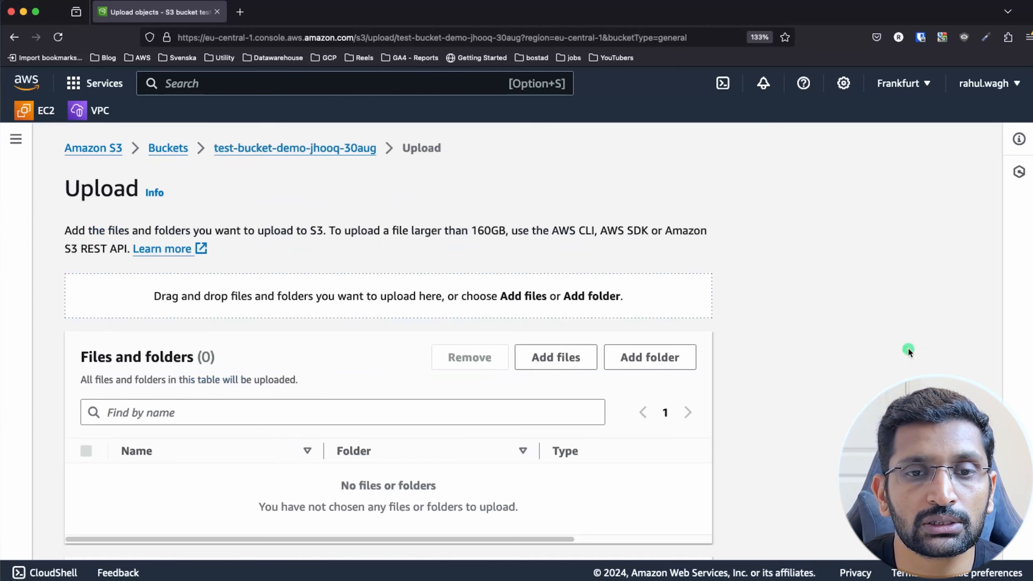
Step: Add the image files object-1 and object-2 from the Desktop folder to the upload
scroll(483, 371, down, 1)
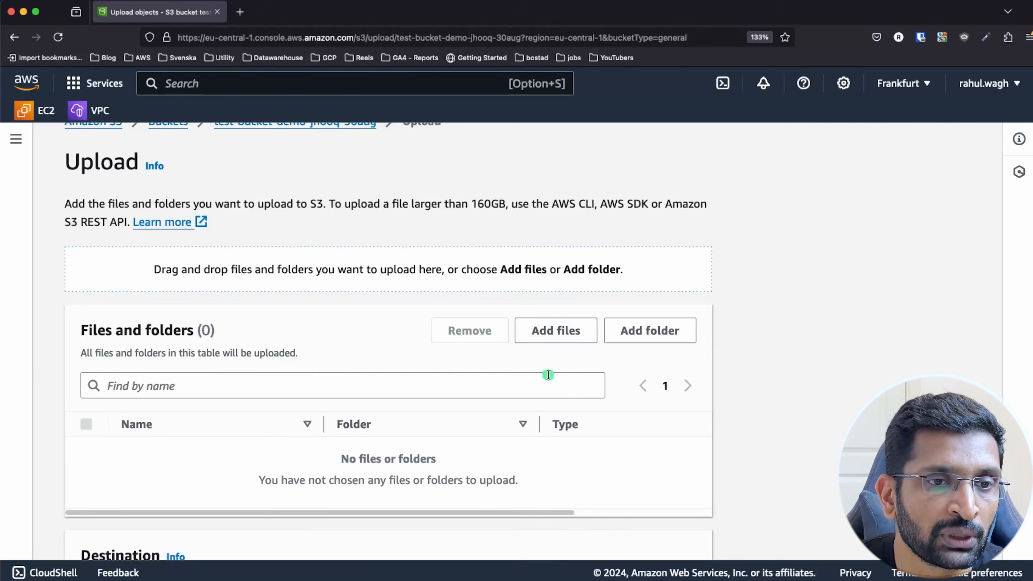
click(555, 332)
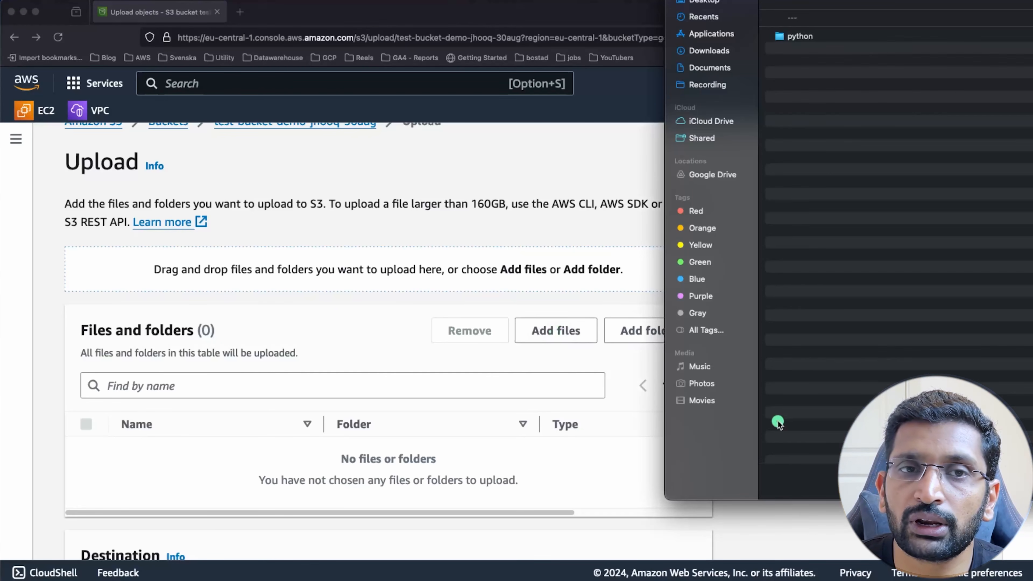
click(701, 3)
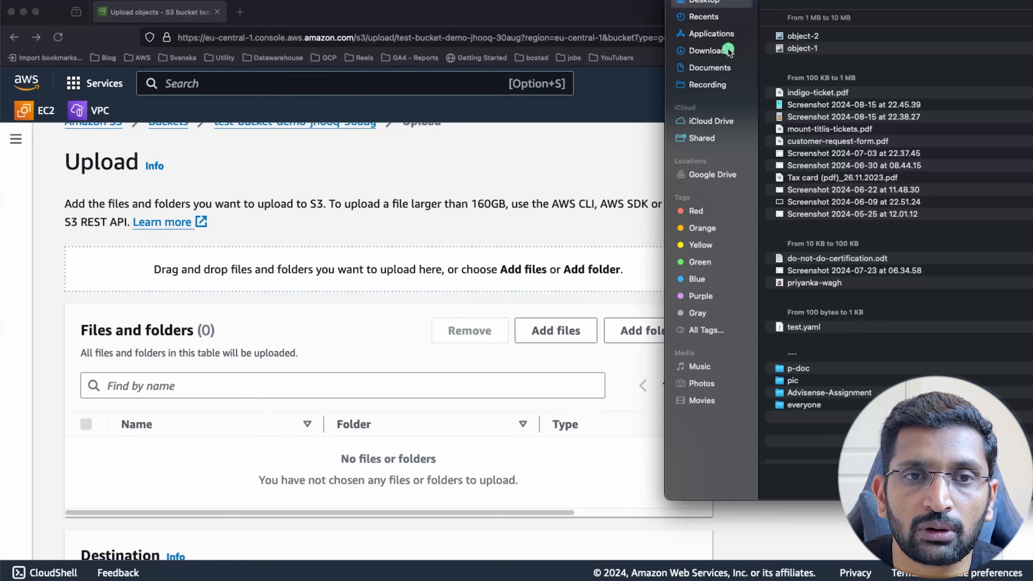
click(802, 49)
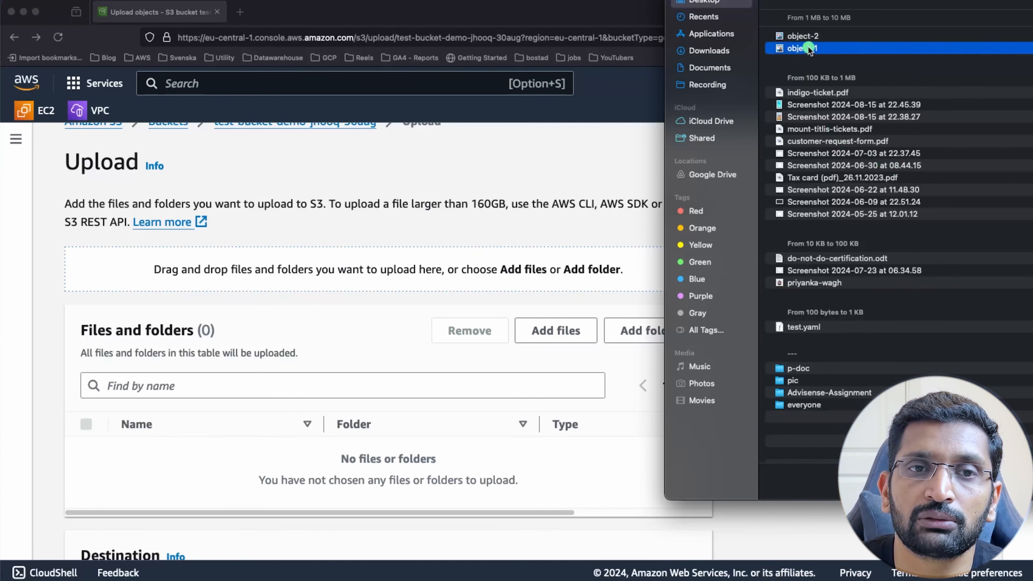
right_click(806, 38)
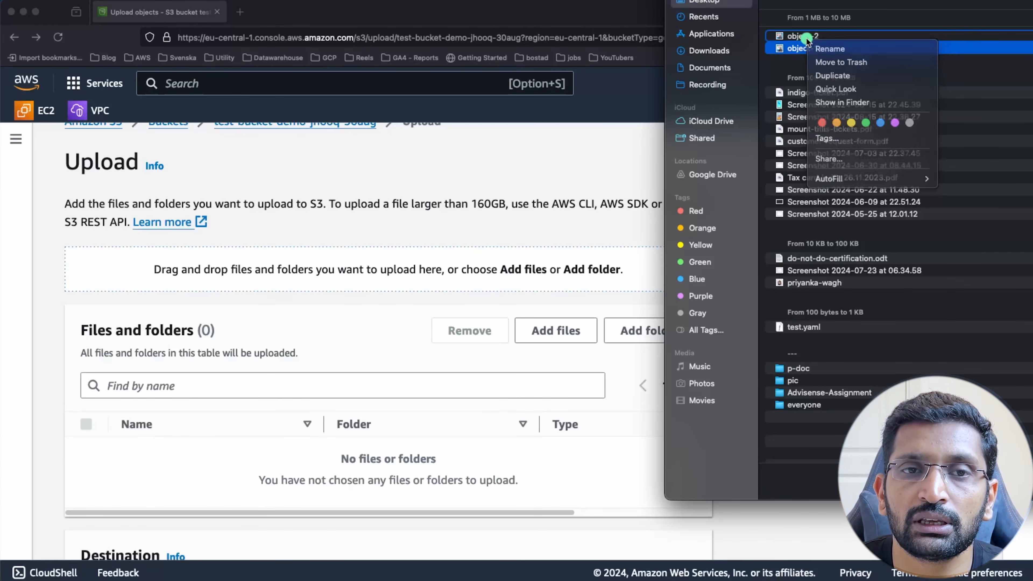
click(805, 36)
super+click(808, 47)
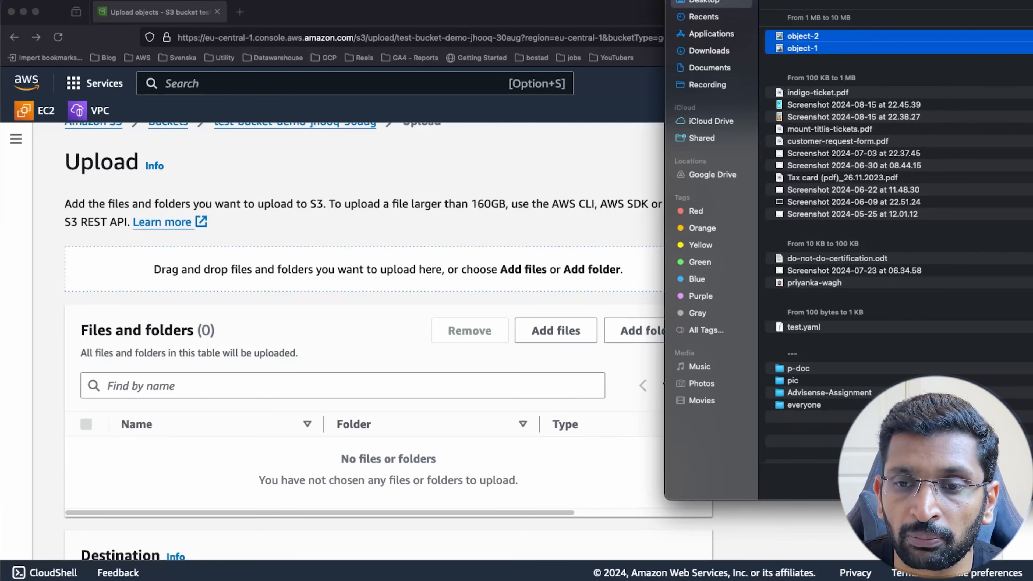
drag(1032, 1, 658, 36)
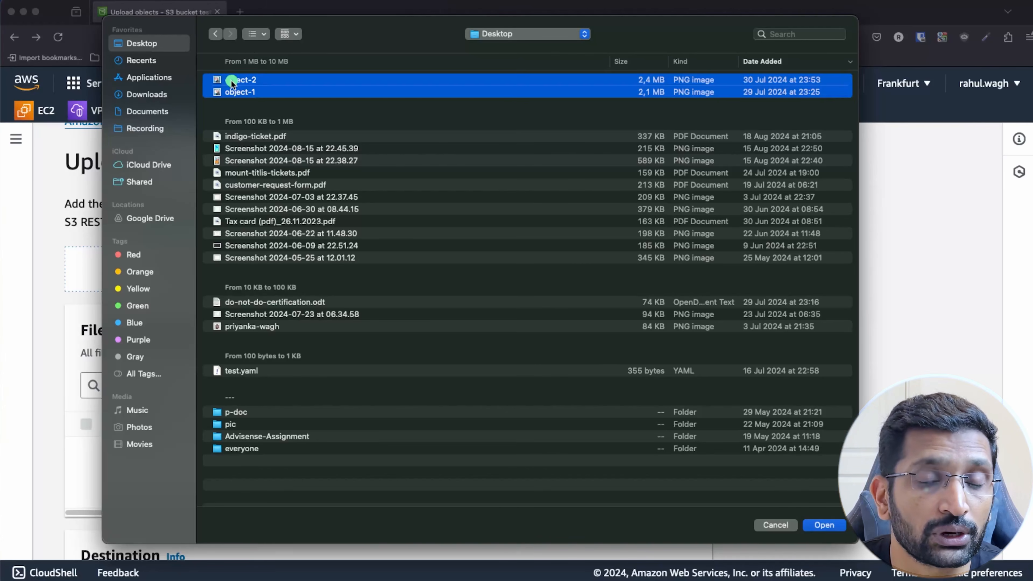
click(823, 529)
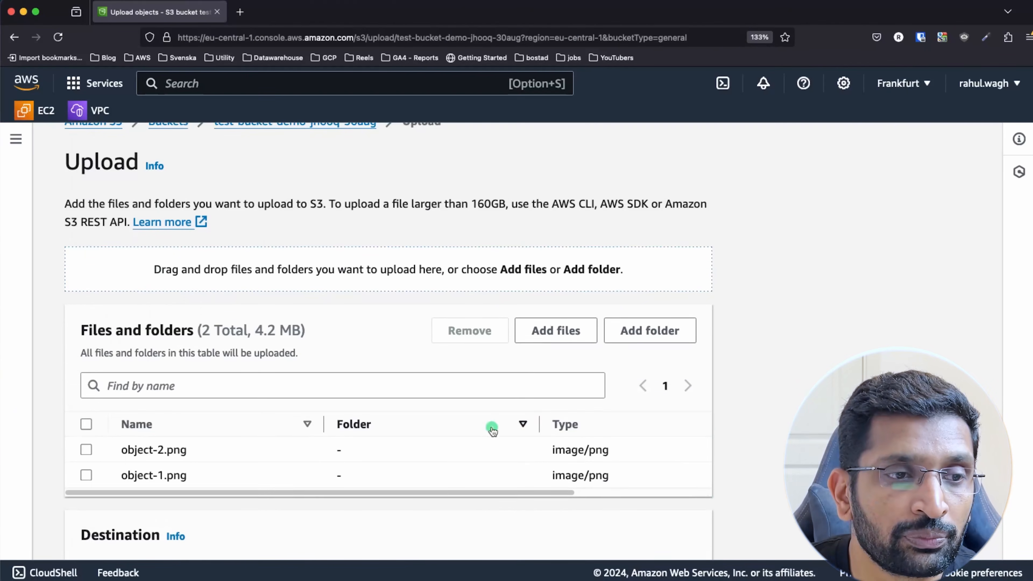
Step: Select both files in the upload list and highlight the destination s3://test-bucket-demo-jhooq-30aug
scroll(489, 431, down, 3)
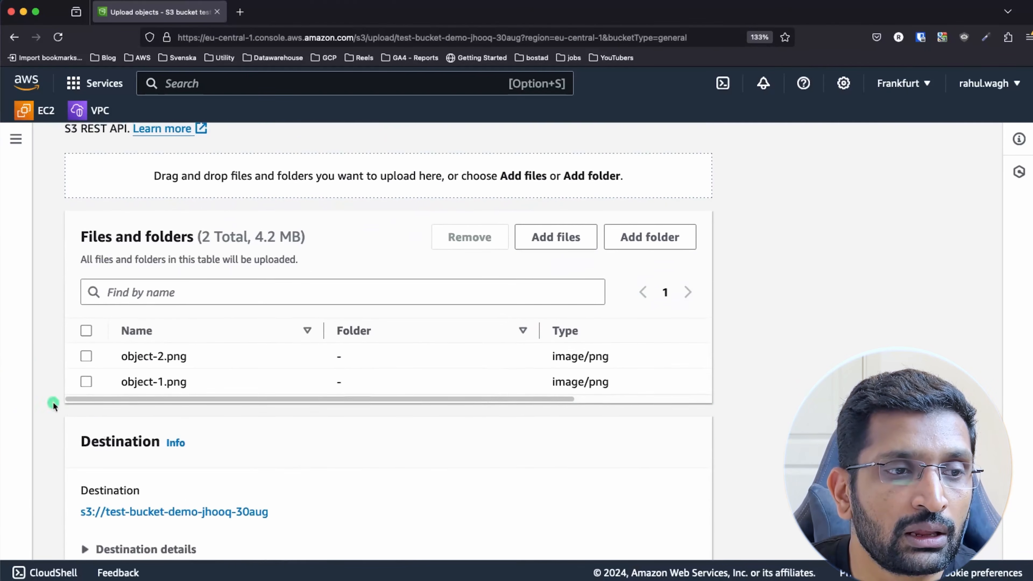
click(87, 330)
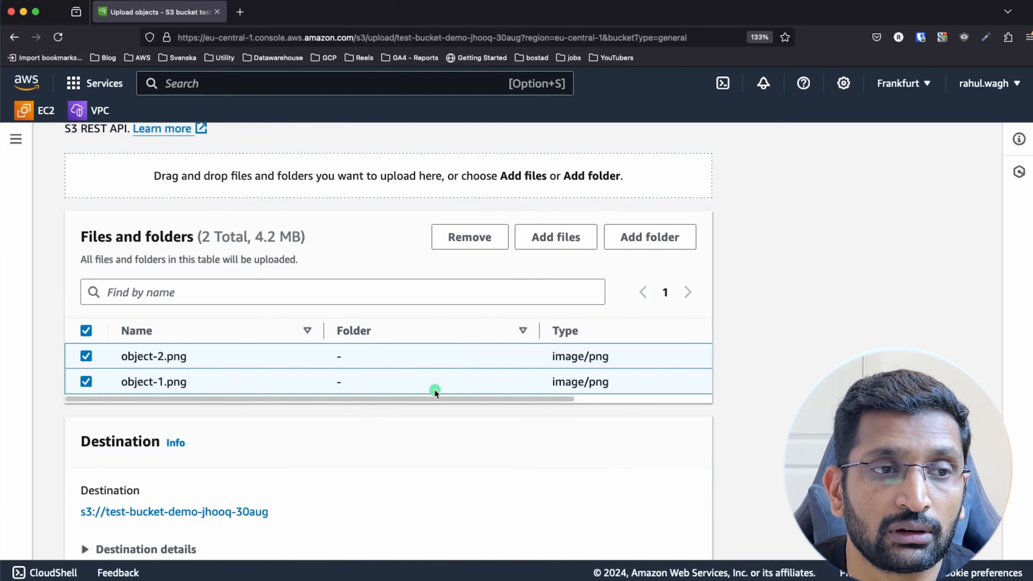
scroll(344, 355, down, 5)
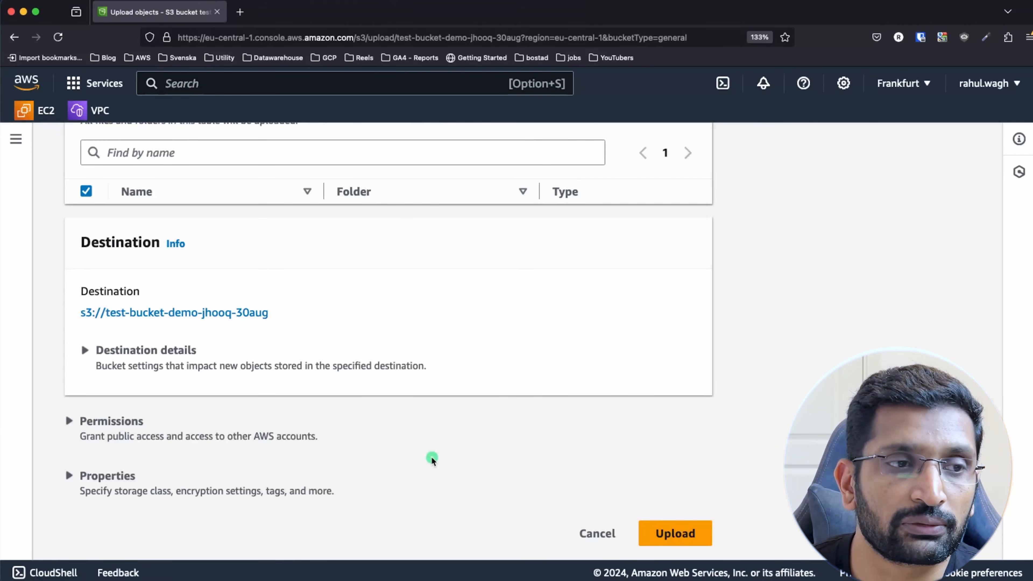
drag(293, 318, 54, 311)
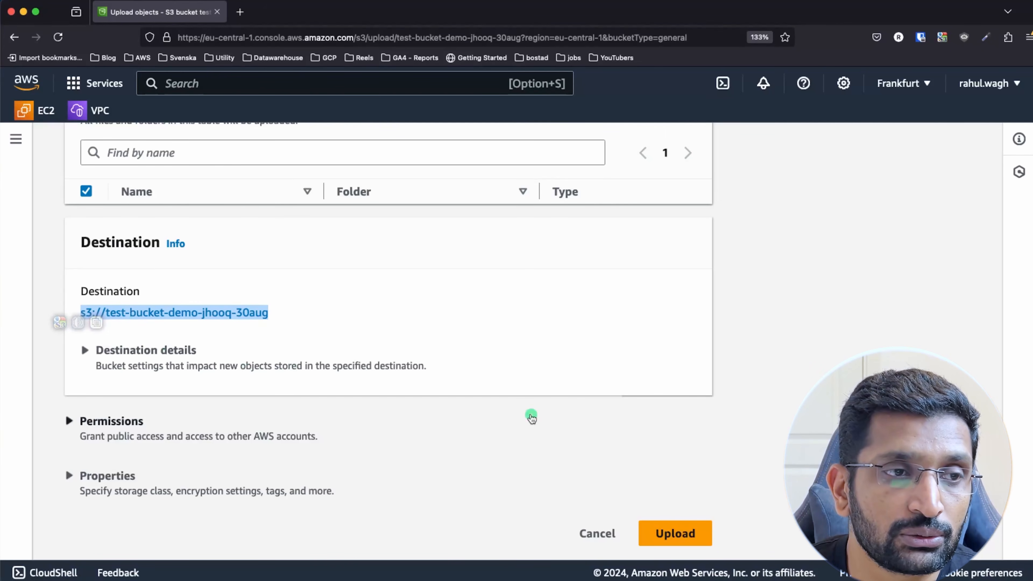
Step: Recheck the selected files and the destination, and upload object-1.png and object-2.png to the bucket
scroll(529, 416, up, 4)
scroll(561, 420, down, 4)
scroll(428, 399, up, 4)
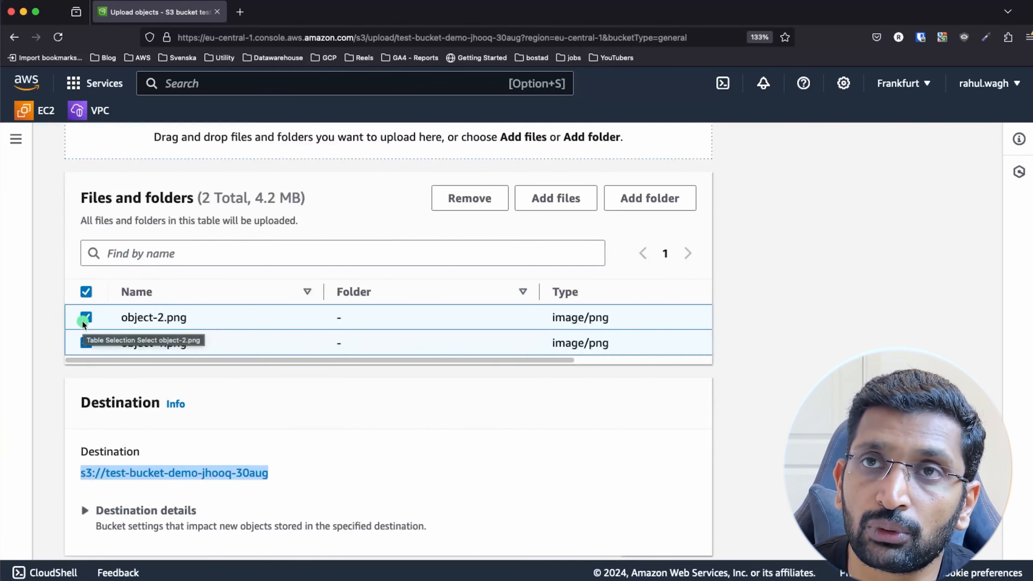
scroll(509, 427, down, 4)
click(672, 533)
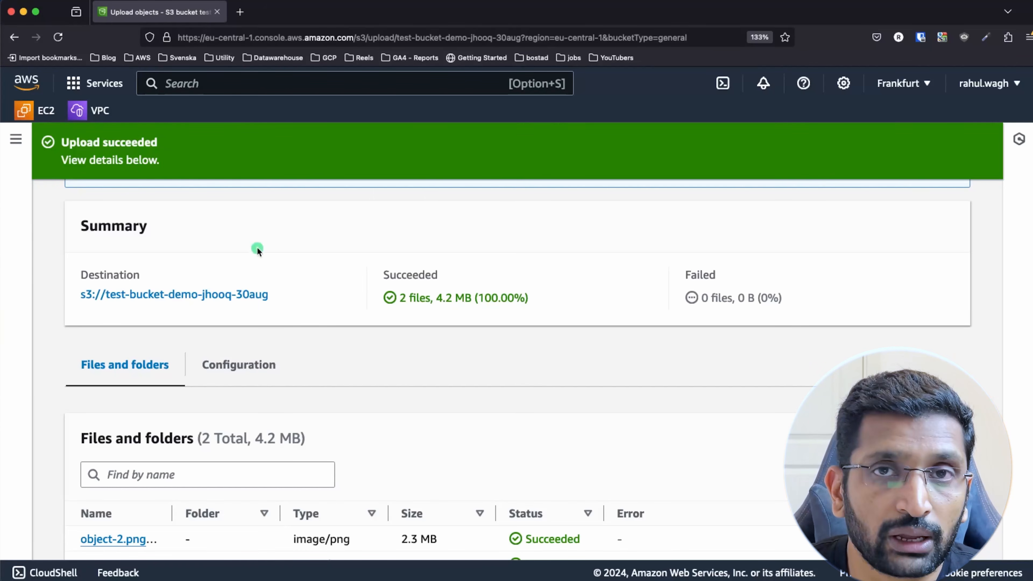
Step: Review the upload status summary and close it to return to the bucket's objects
scroll(279, 248, up, 3)
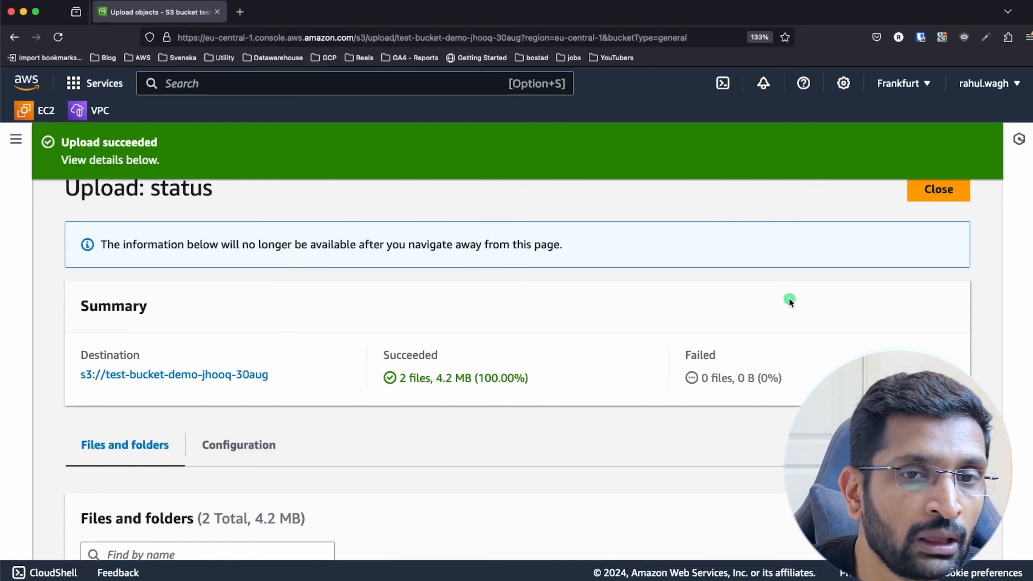
scroll(783, 301, up, 1)
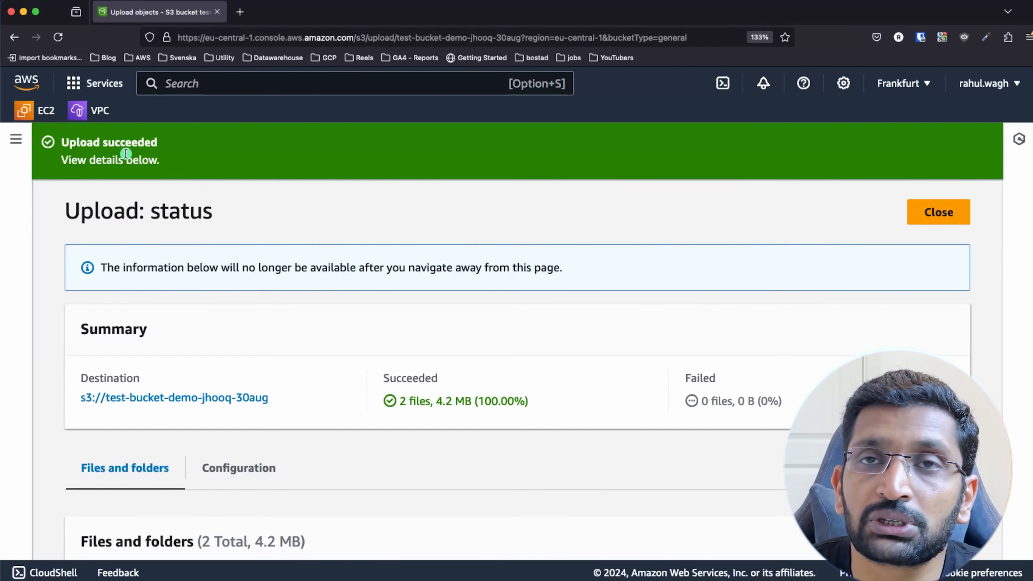
click(938, 212)
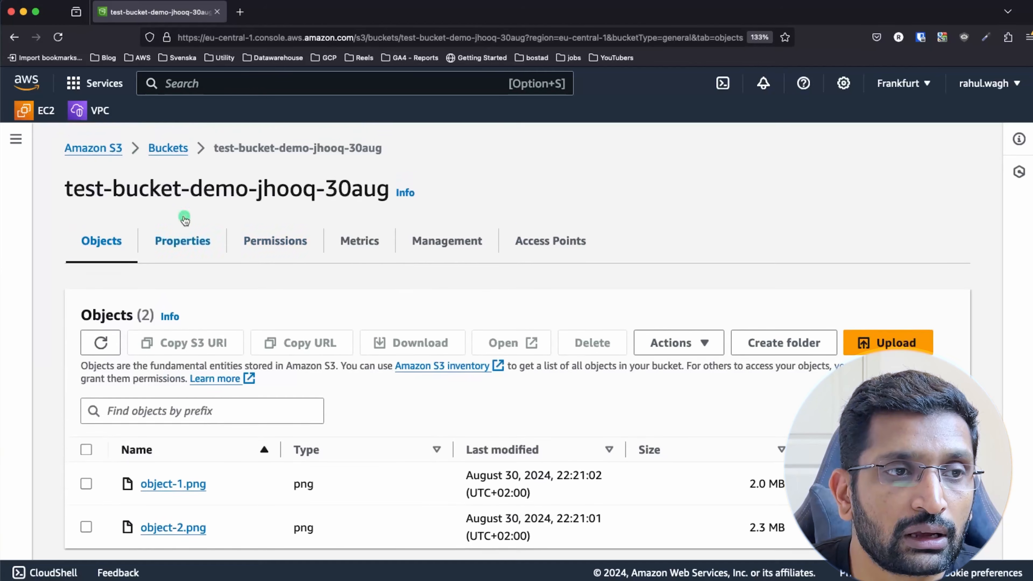
Step: Go back to the list of general purpose buckets and reopen test-bucket-demo-jhooq-30aug
click(175, 152)
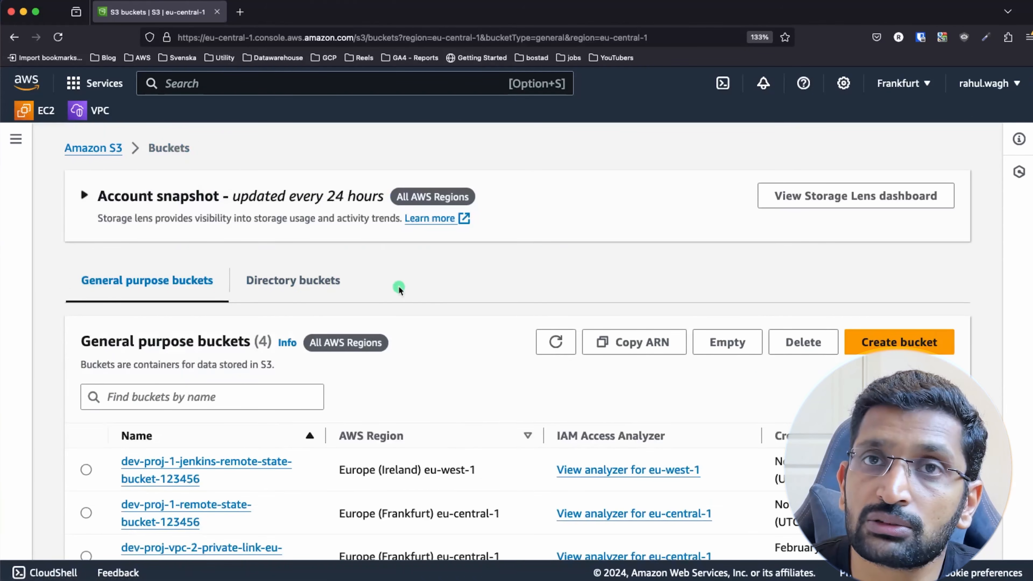
scroll(431, 300, down, 2)
click(86, 512)
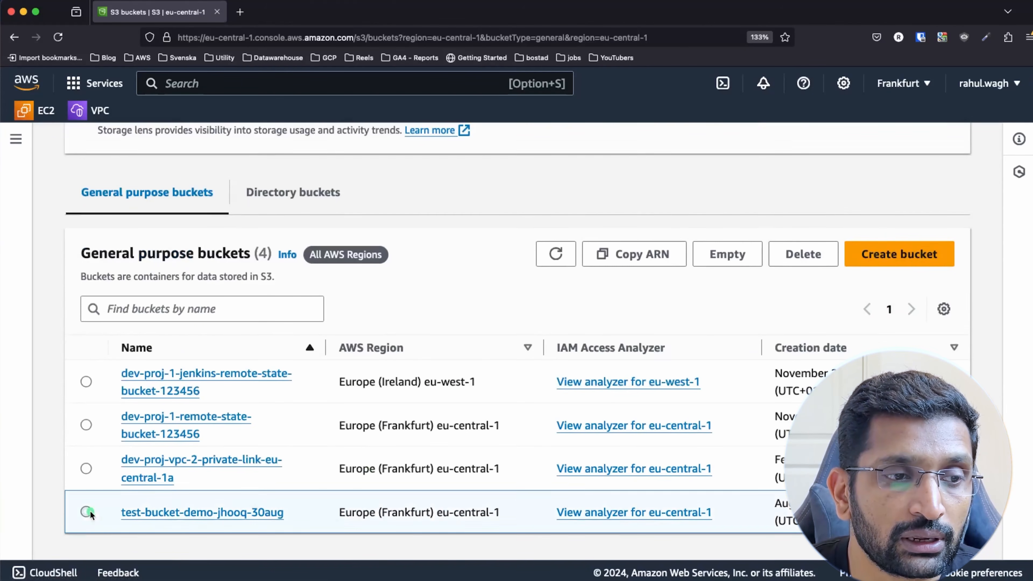
click(220, 514)
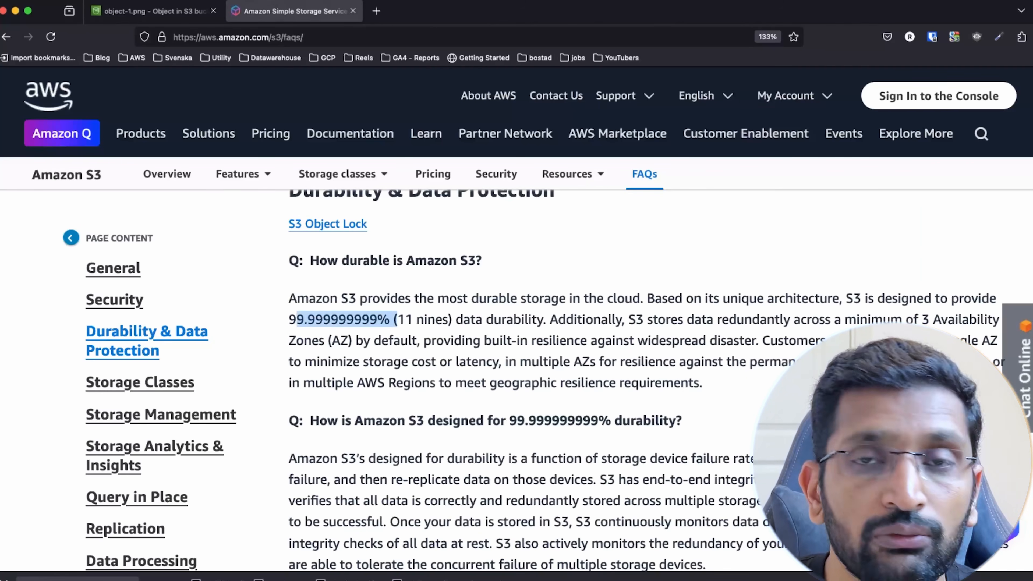
Step: Highlight the 99.999999999% durability claim and the statement on redundant storage across 3 Availability Zones in the Amazon S3 FAQs
click(647, 371)
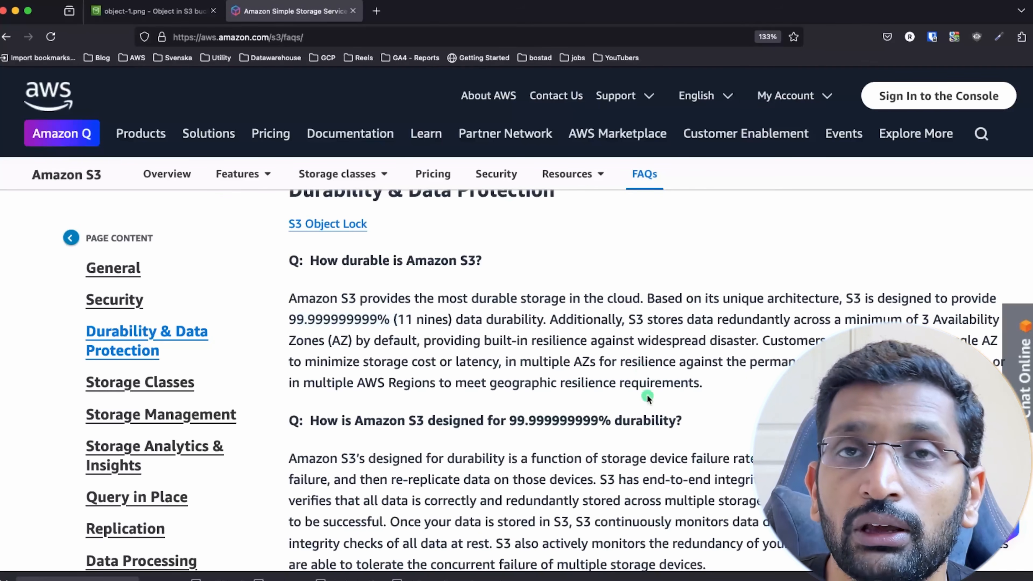
scroll(491, 356, down, 1)
scroll(492, 357, down, 2)
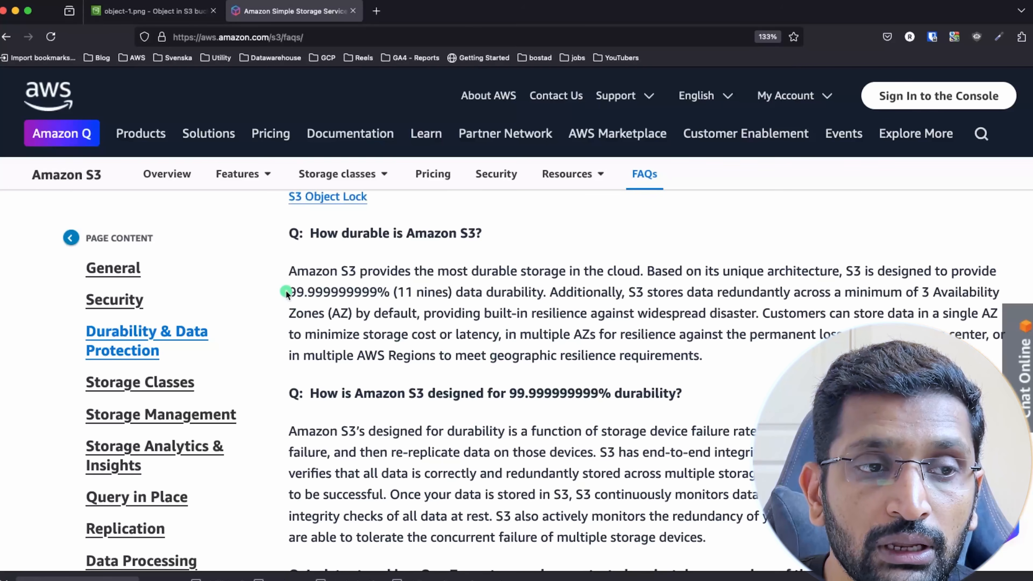
drag(287, 292, 487, 280)
click(487, 280)
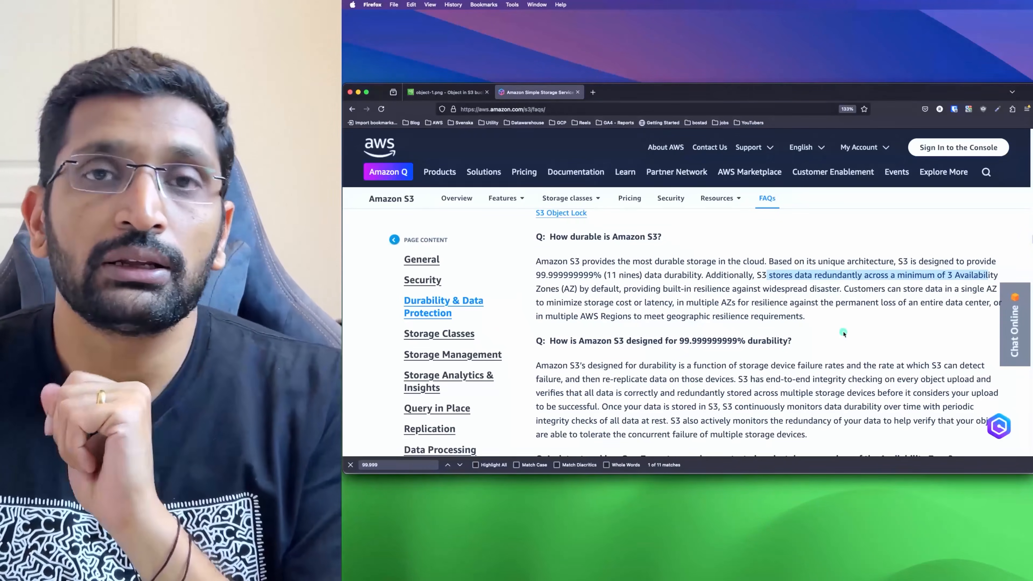
click(781, 332)
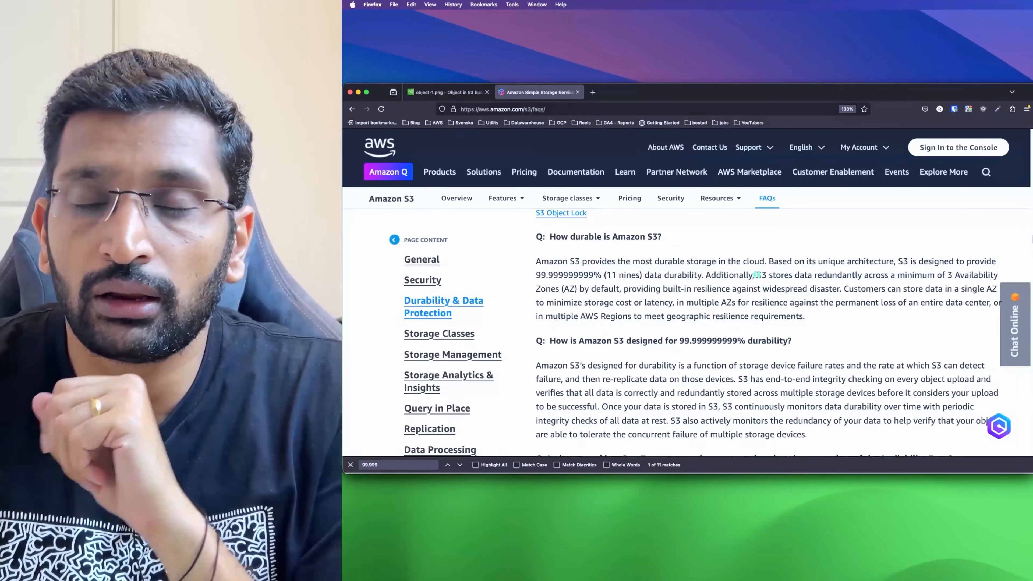
drag(756, 275, 998, 276)
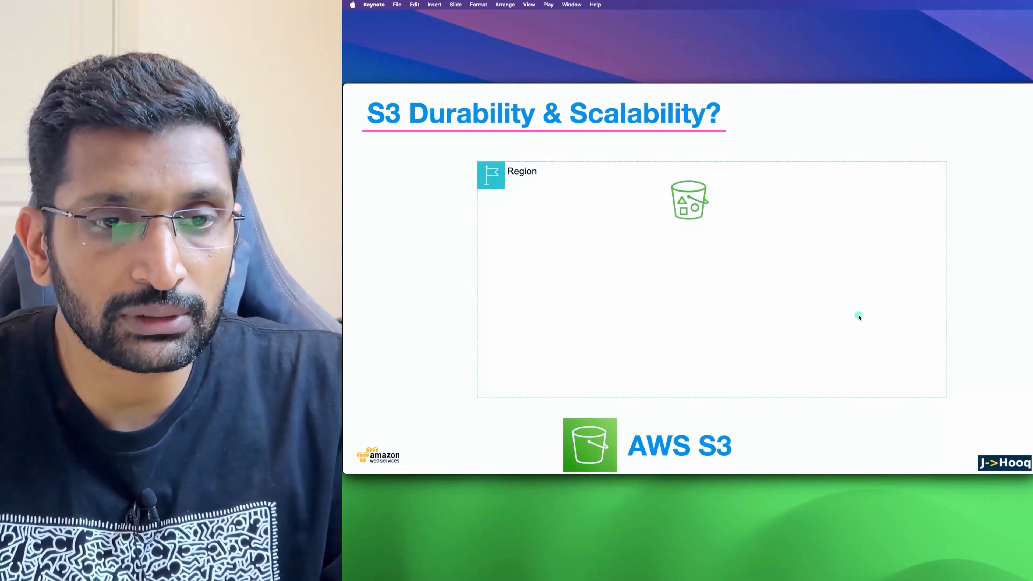
click(859, 317)
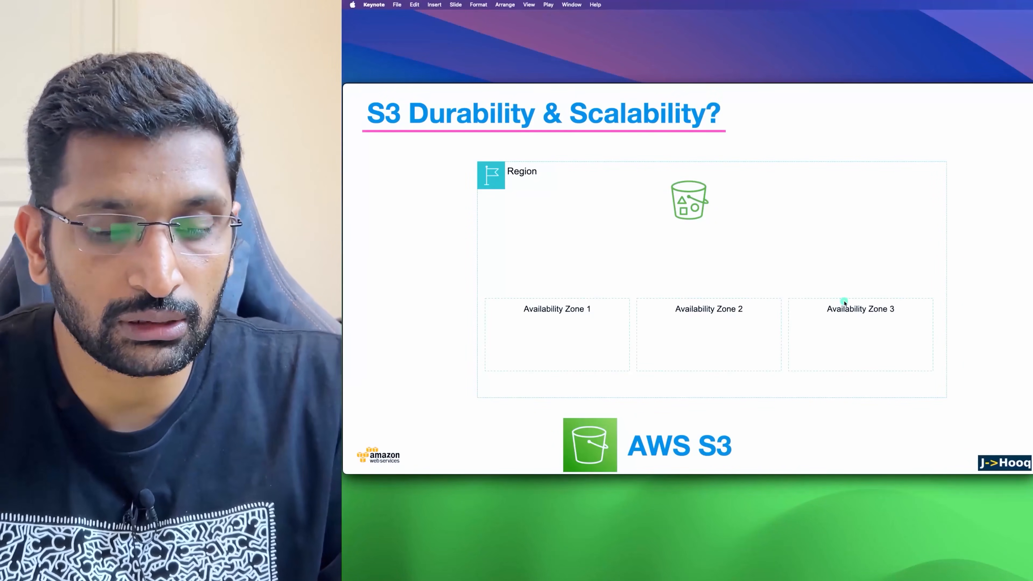
Step: Circle the bucket icon and the Region label on the S3 Durability & Scalability slide
key(ctrl+a)
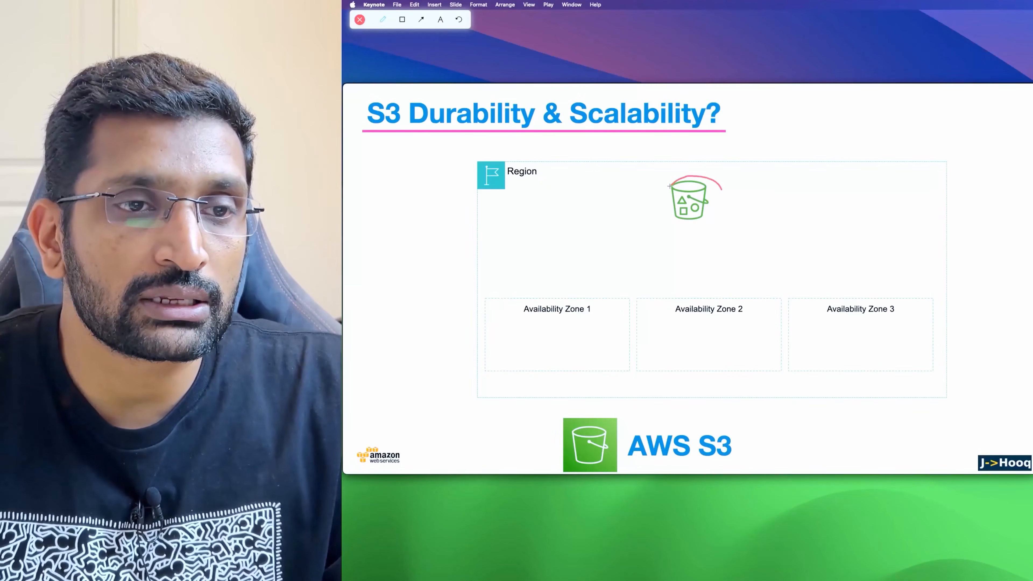
drag(669, 186, 705, 213)
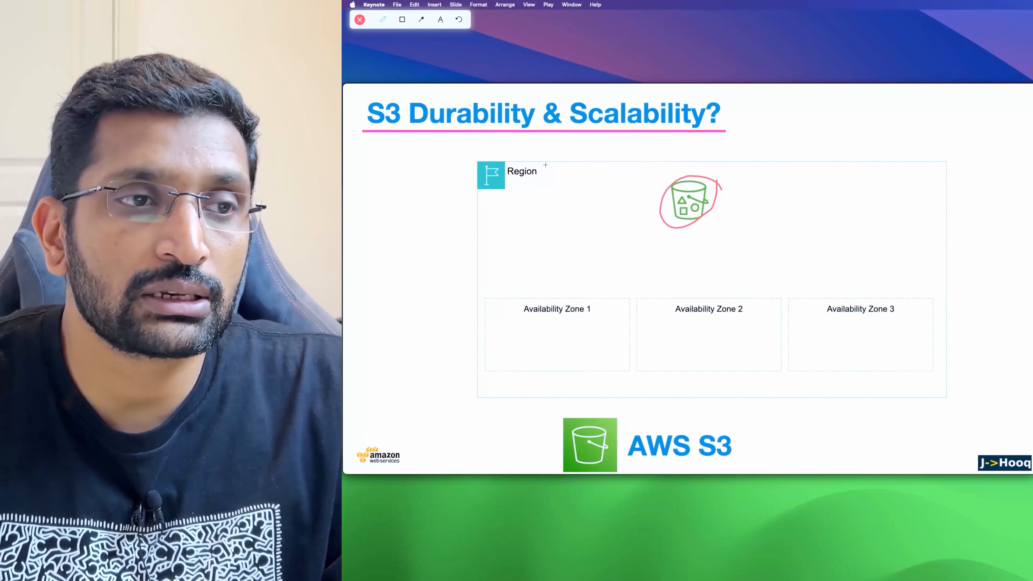
mouse_move(545, 165)
mouse_down()
mouse_move(482, 152)
mouse_move(471, 188)
mouse_move(542, 177)
mouse_up()
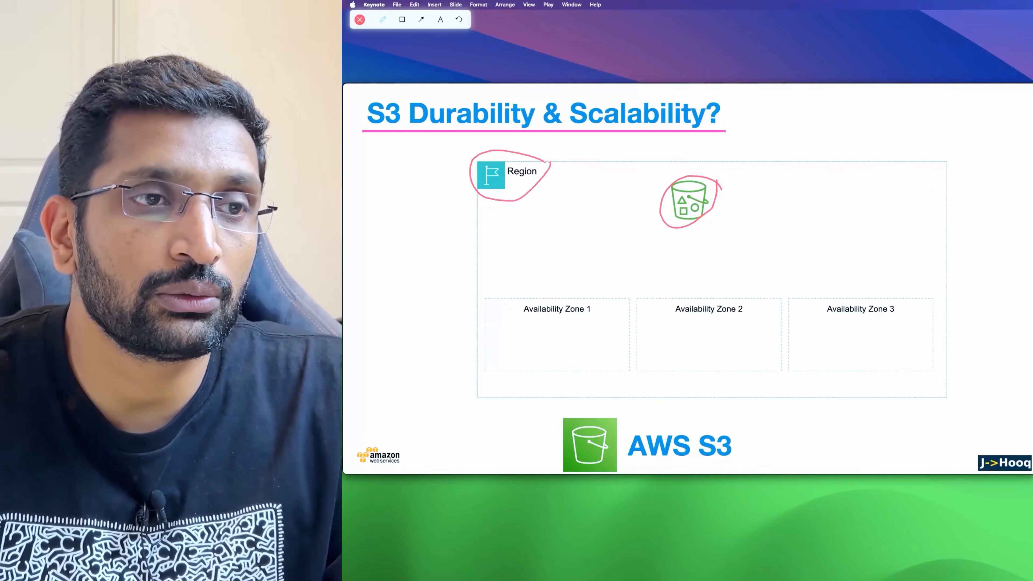
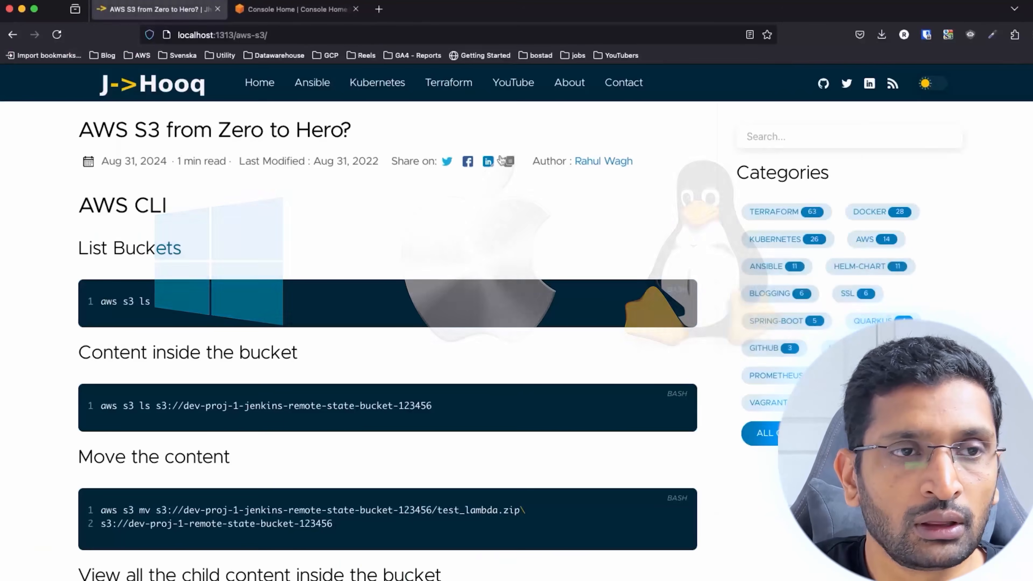
Step: Open google.com in a new browser tab
click(379, 9)
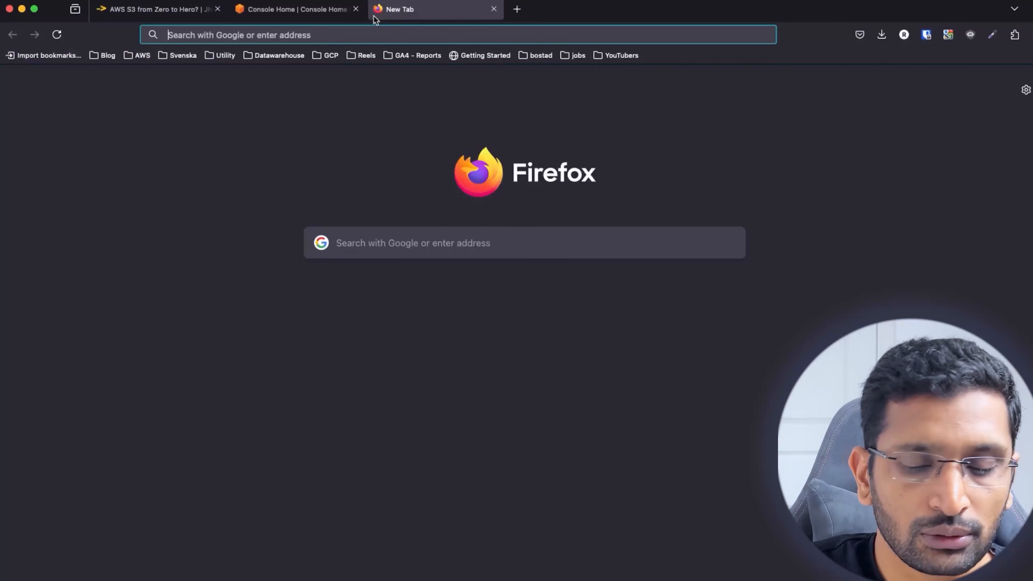
text(google.com)
key(Return)
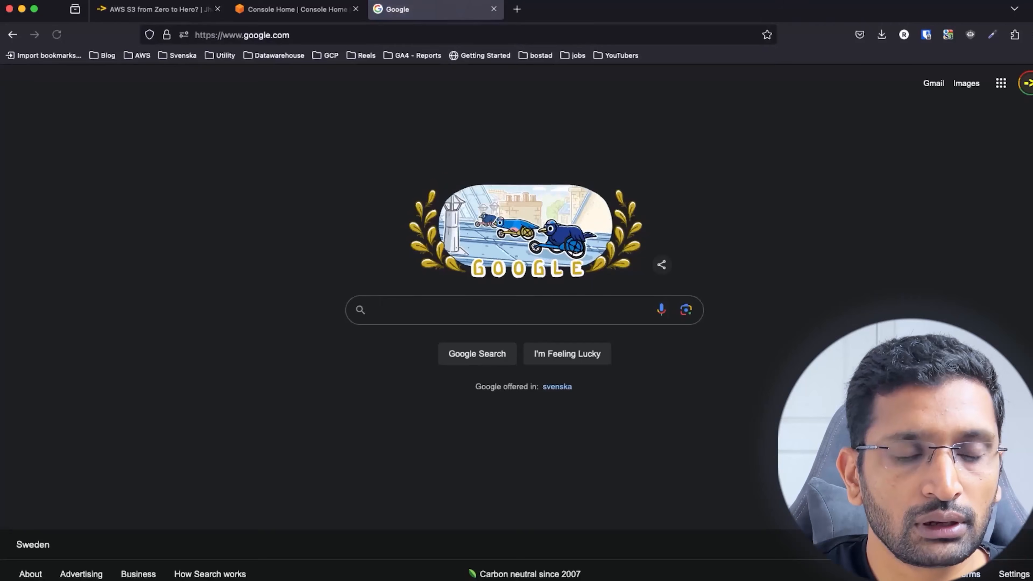
Step: Search for "aws cli download" and open the AWS documentation's latest-version install guide at its Linux, macOS and Windows instructions
text(aws cli)
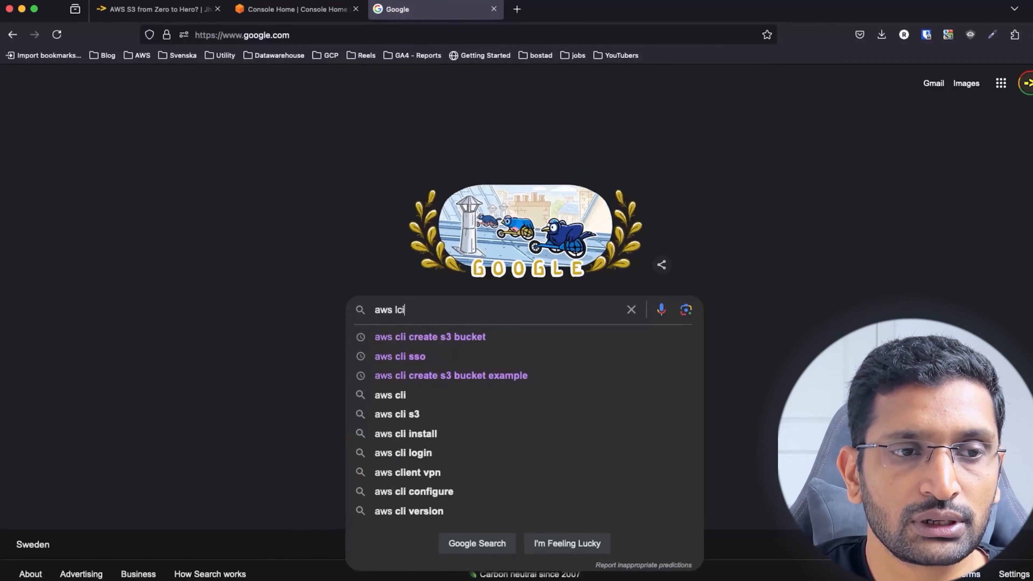
key(BackSpace)
key(BackSpace)
key(BackSpace)
text(l)
key(BackSpace)
text(cli donw)
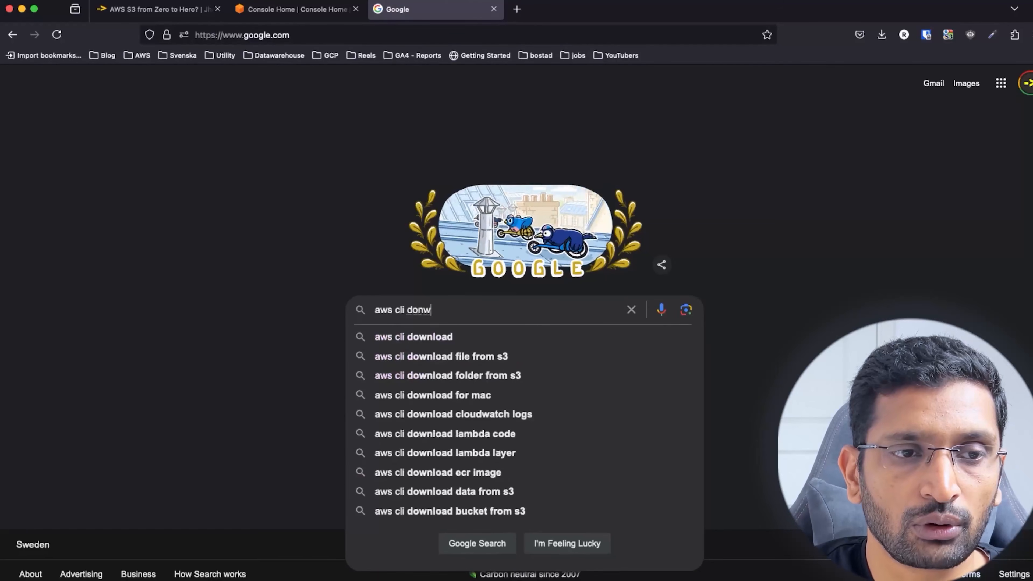
key(Down)
key(Return)
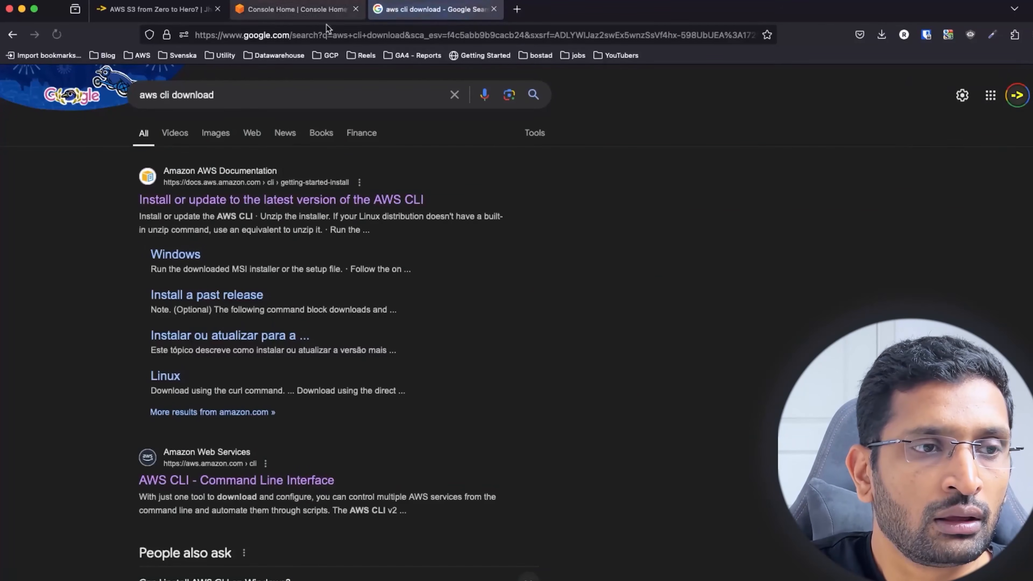
click(272, 198)
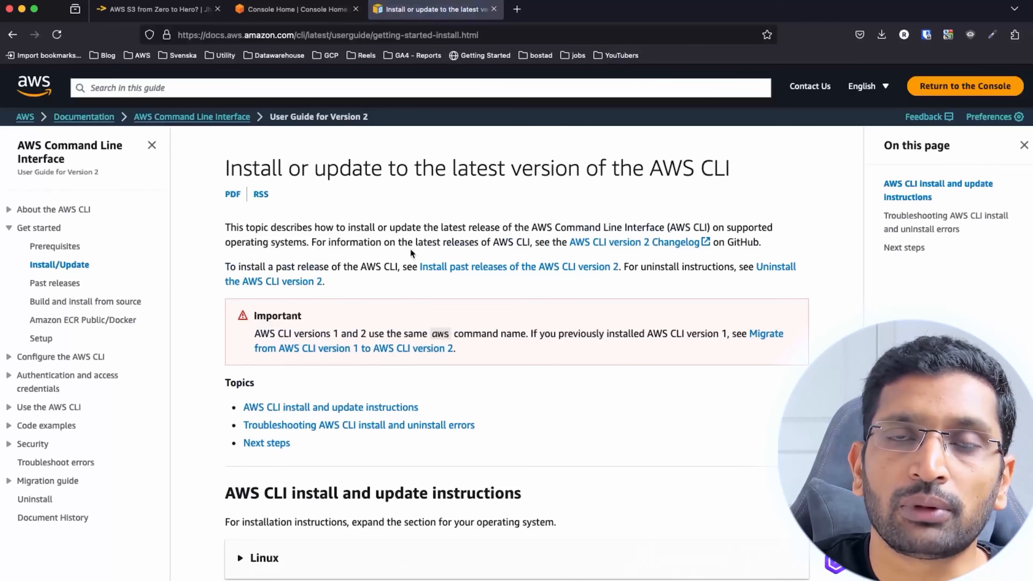
scroll(411, 252, down, 7)
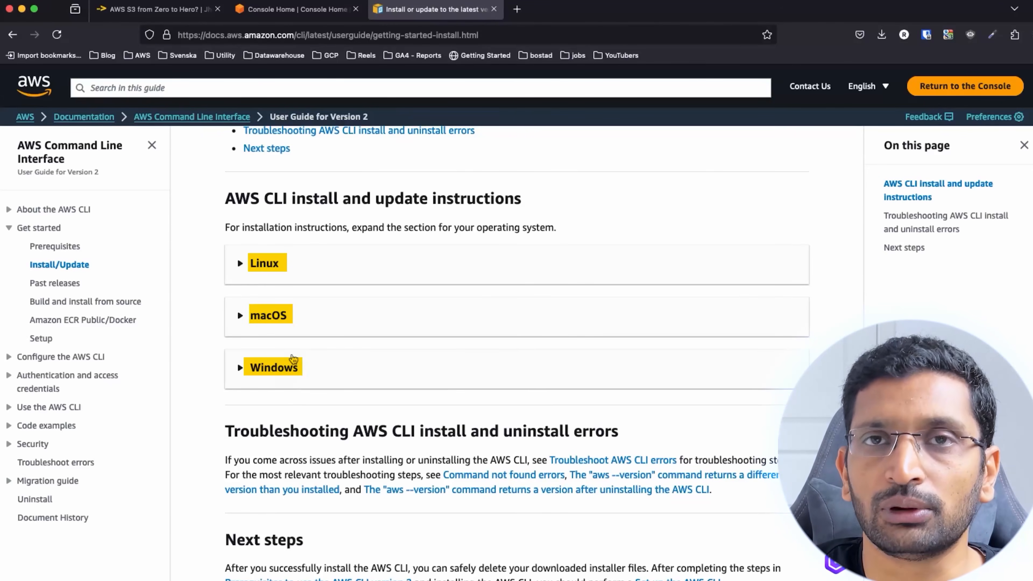
Step: Switch to the terminal, check the installed AWS CLI version with aws --version, and clear the screen
key(super+Tab)
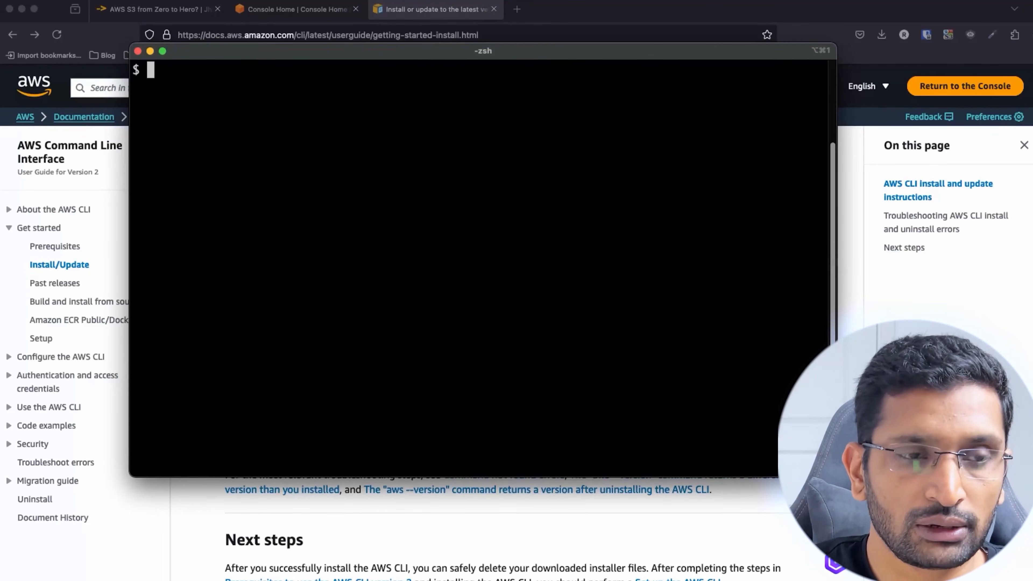
text(aws --version)
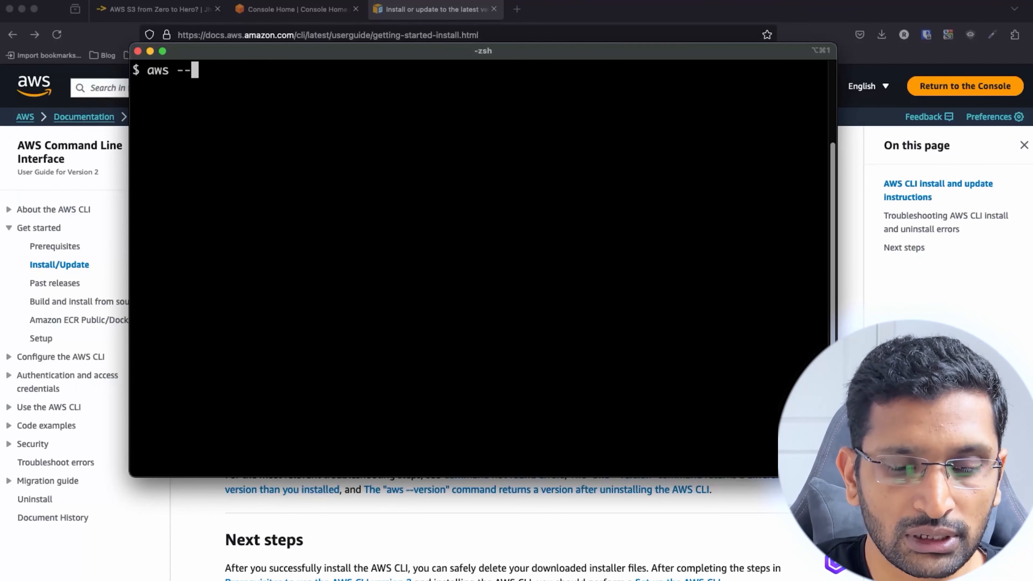
key(Return)
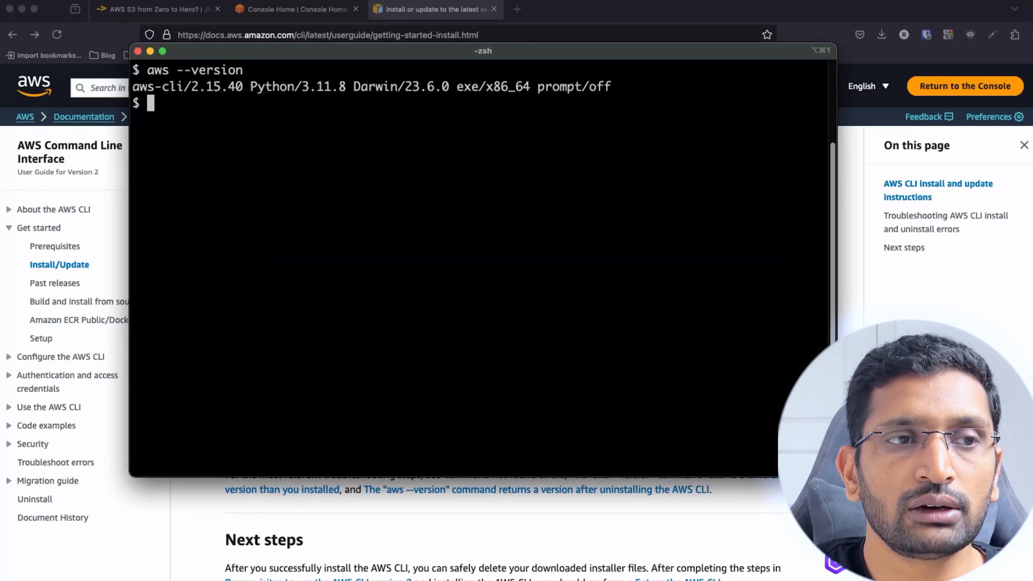
triple_click(344, 84)
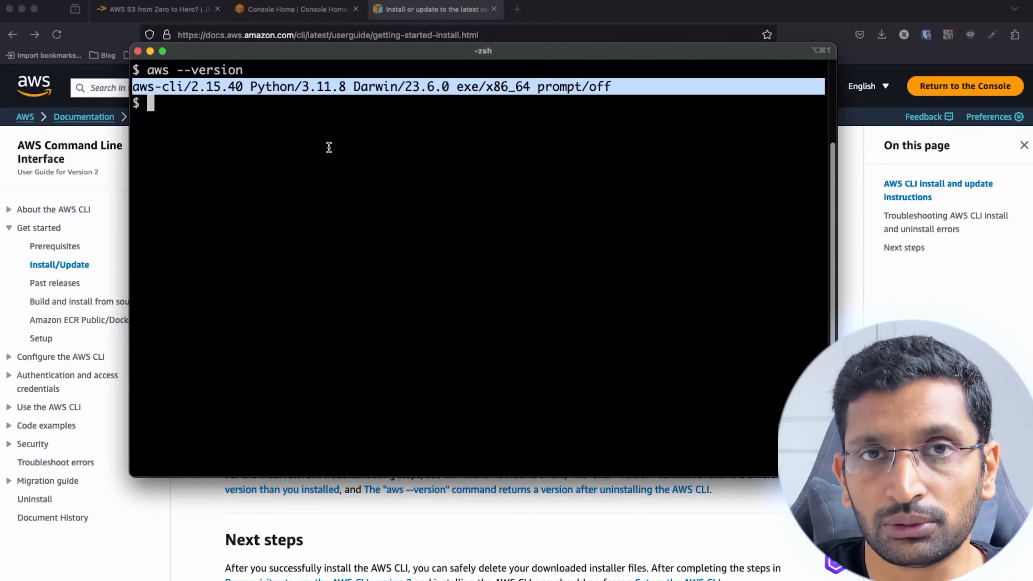
click(613, 306)
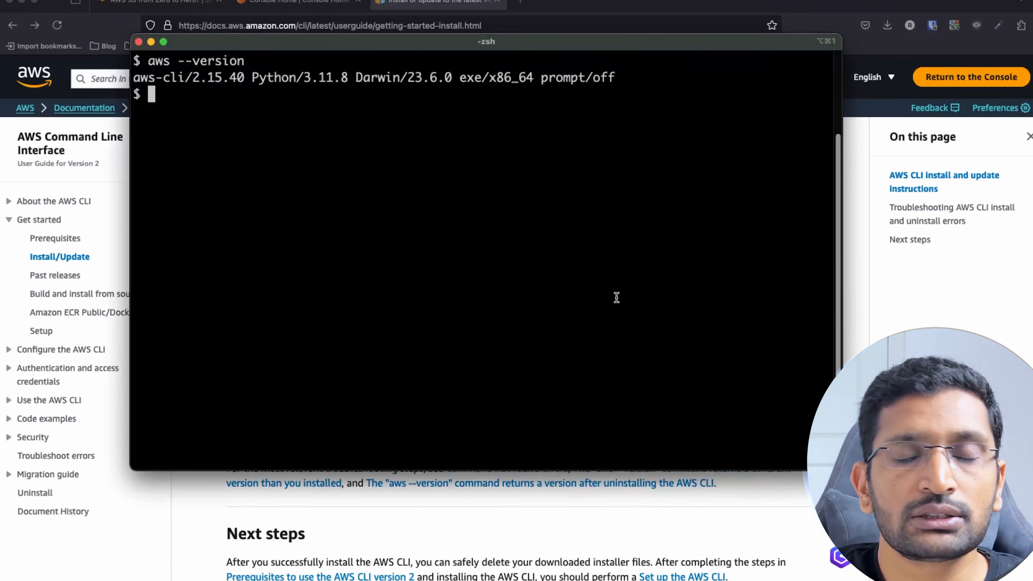
text(clear)
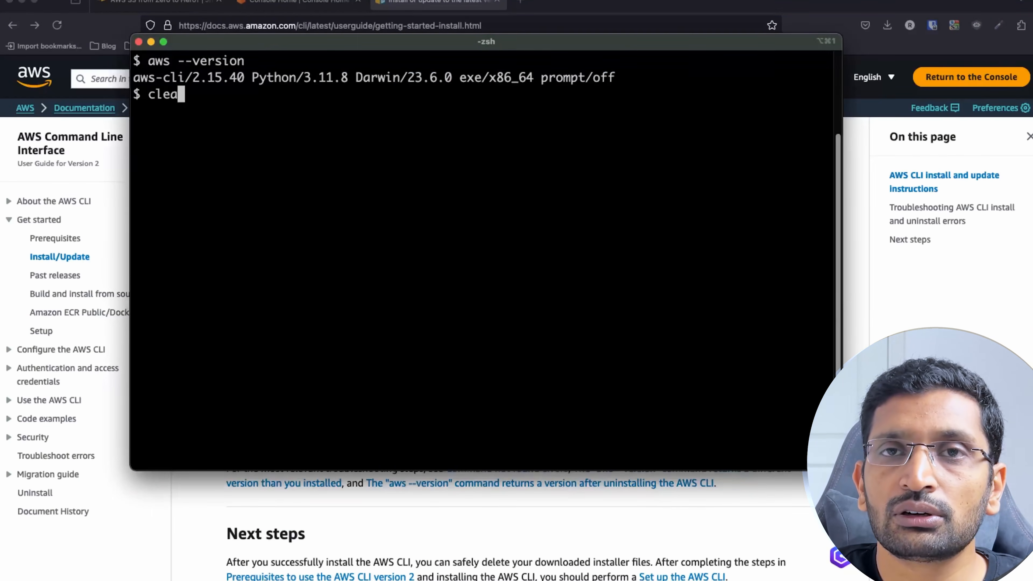
key(Return)
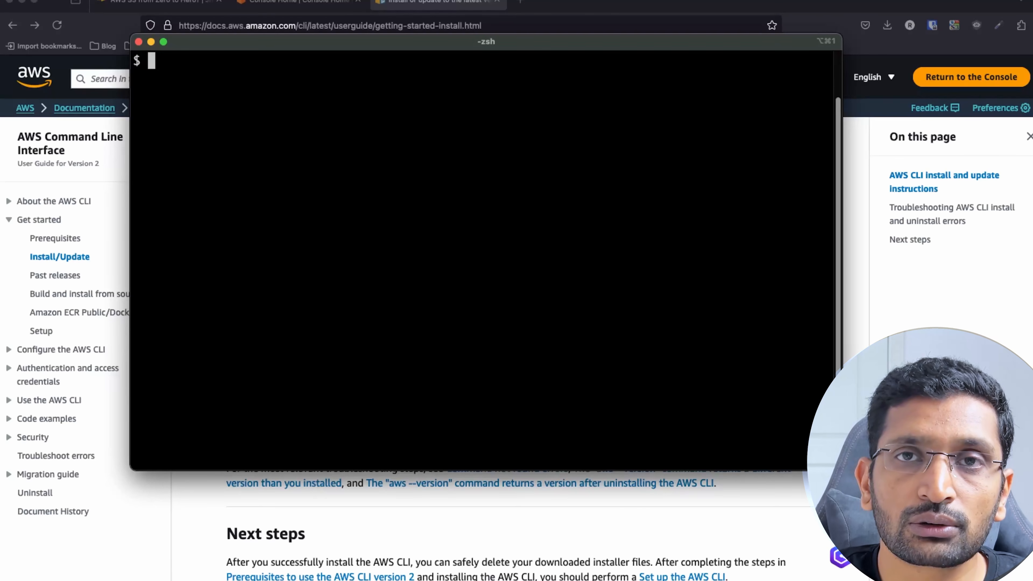
Step: Start the AWS CLI credential setup with aws configure
text(aws configu)
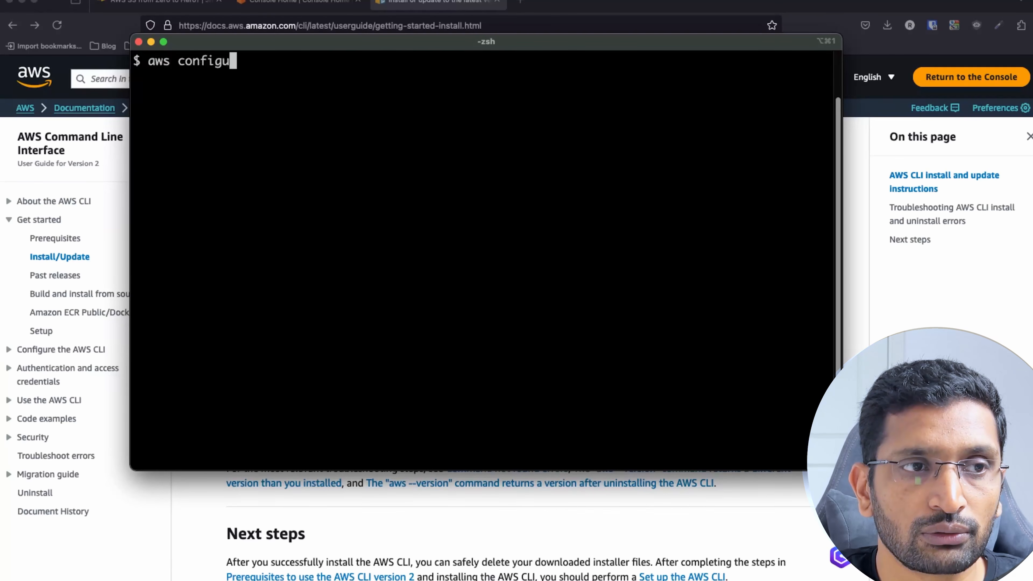
text(re)
key(Return)
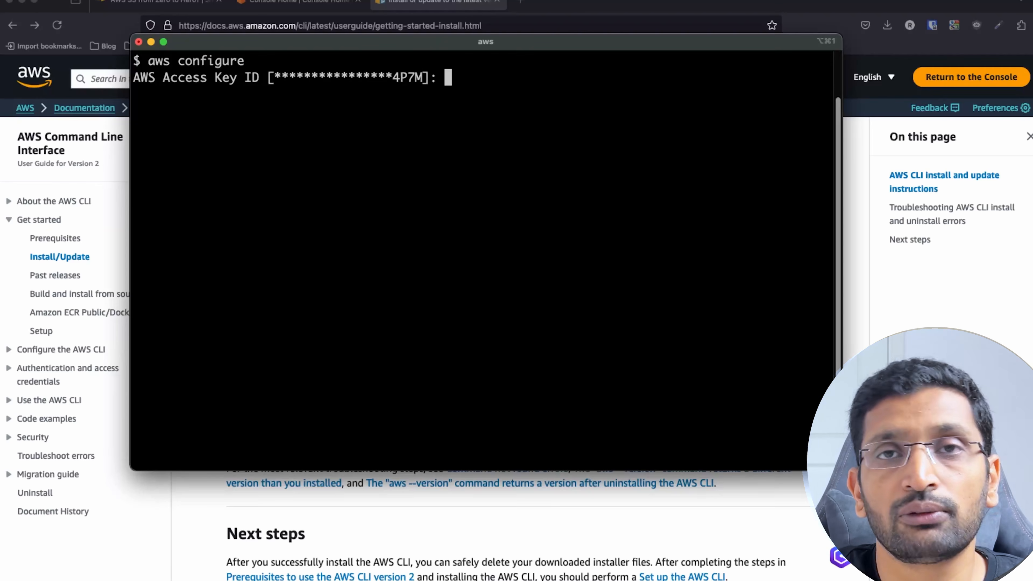
Step: Switch to the AWS console in the browser, open the account's security credentials, and locate the Access keys section
key(super+Tab)
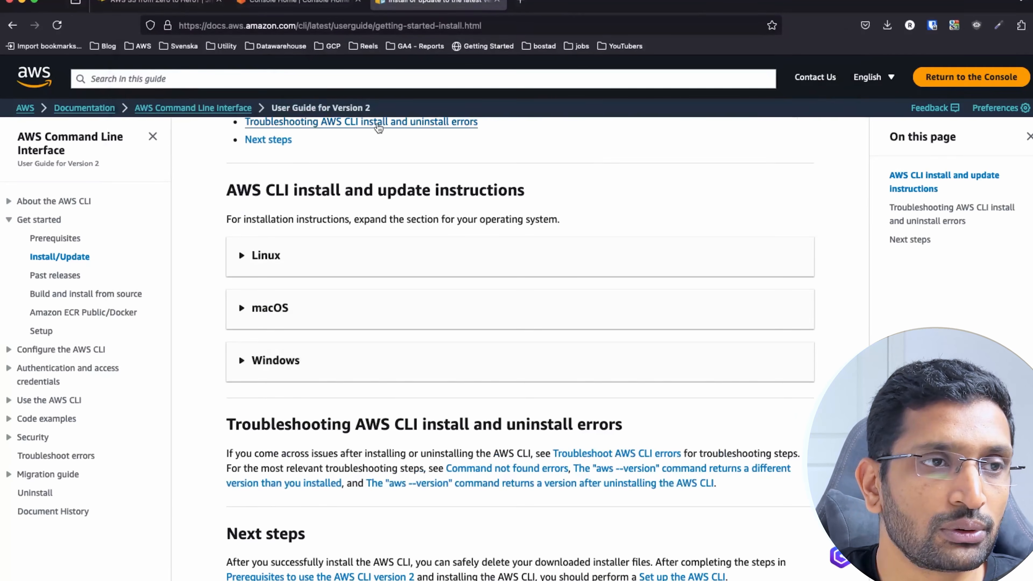
click(281, 3)
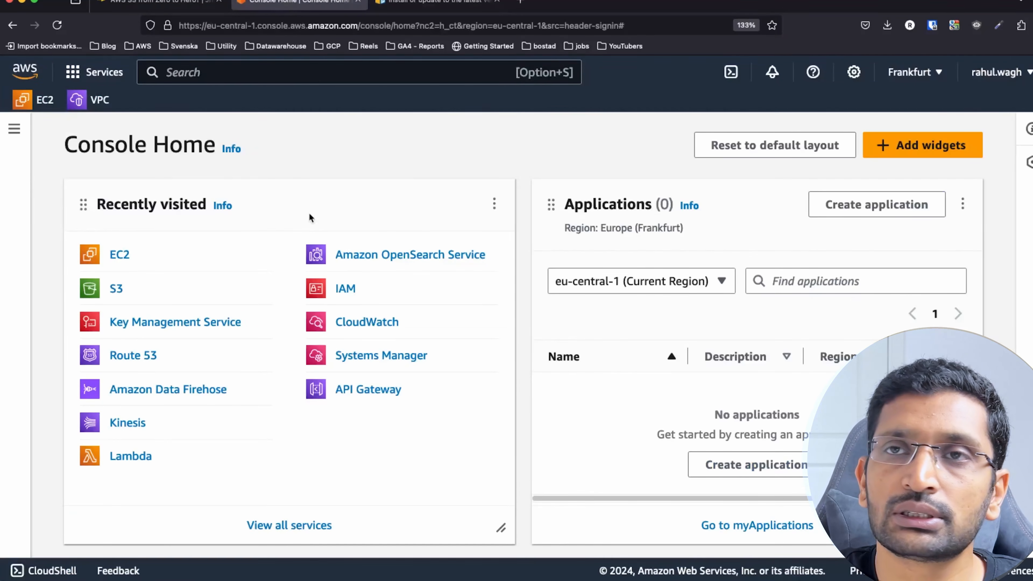
click(1024, 73)
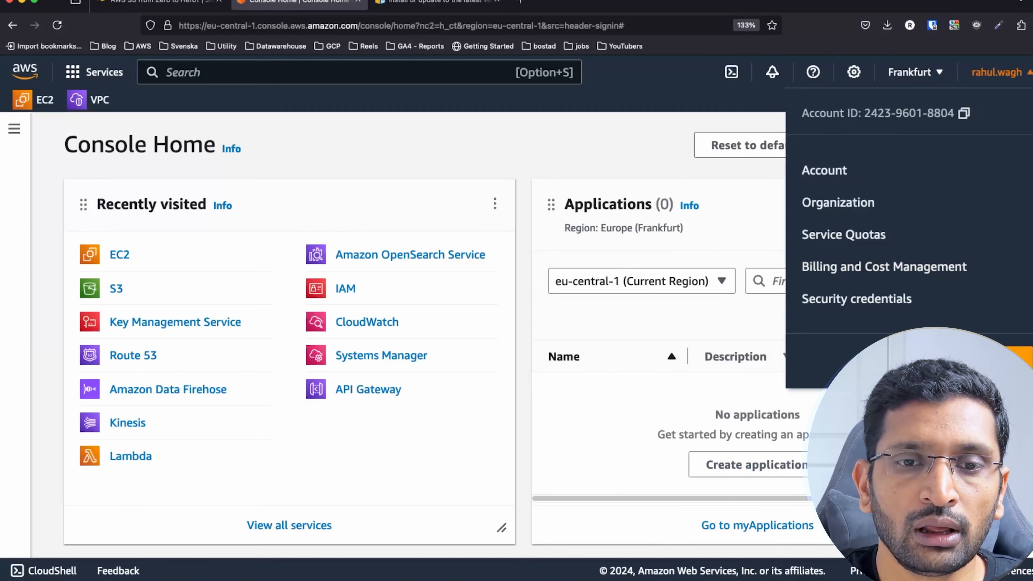
click(838, 299)
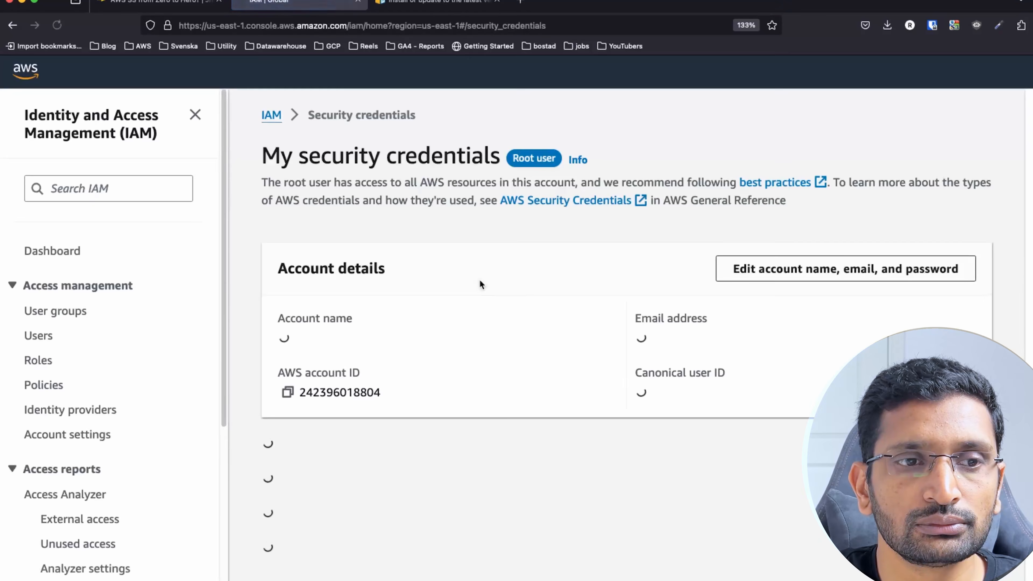
scroll(480, 281, down, 3)
scroll(480, 282, down, 8)
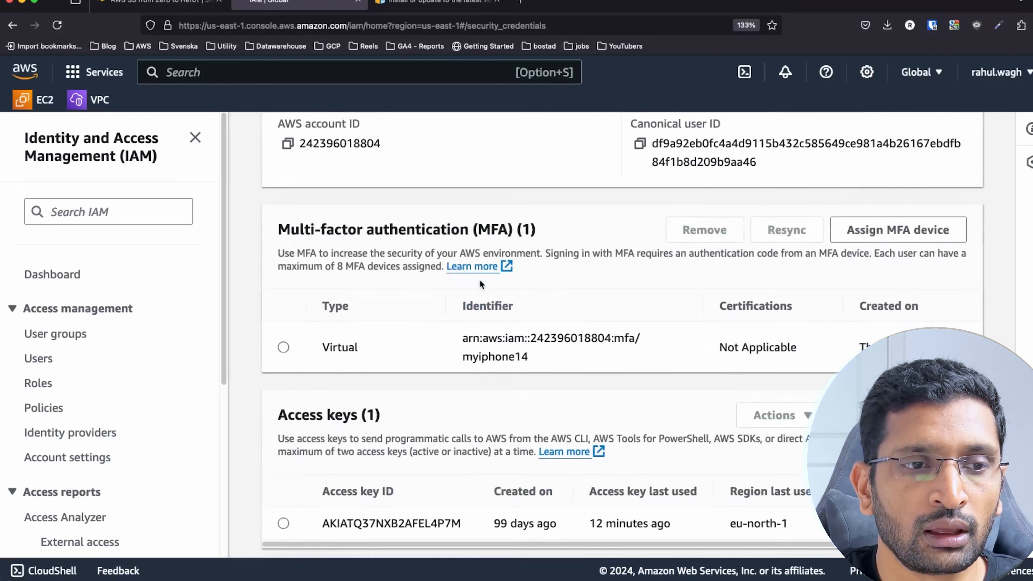
triple_click(320, 294)
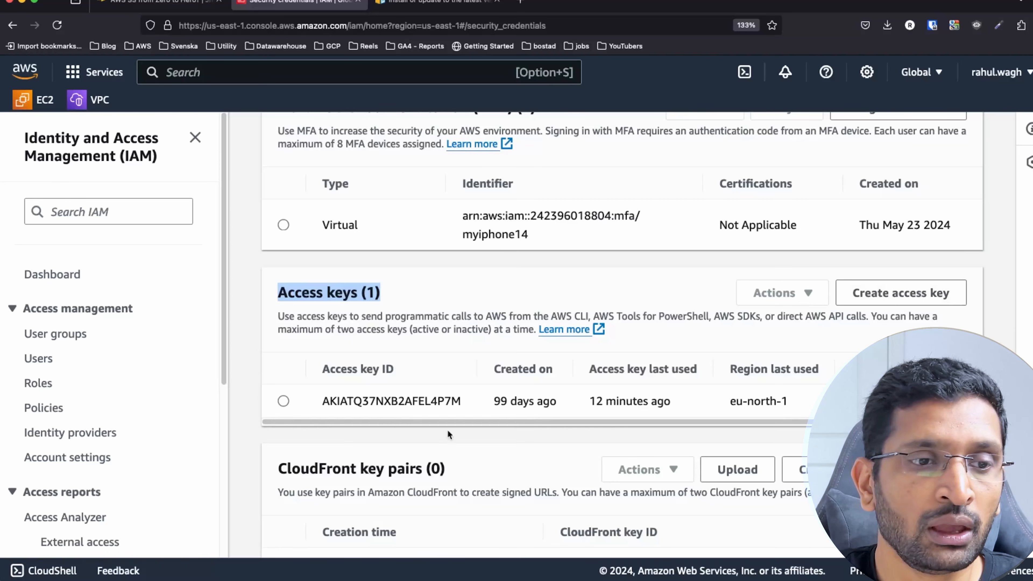
Step: Copy the existing access key ID into the aws configure prompt in the terminal, and cancel the setup at the secret access key
double_click(384, 400)
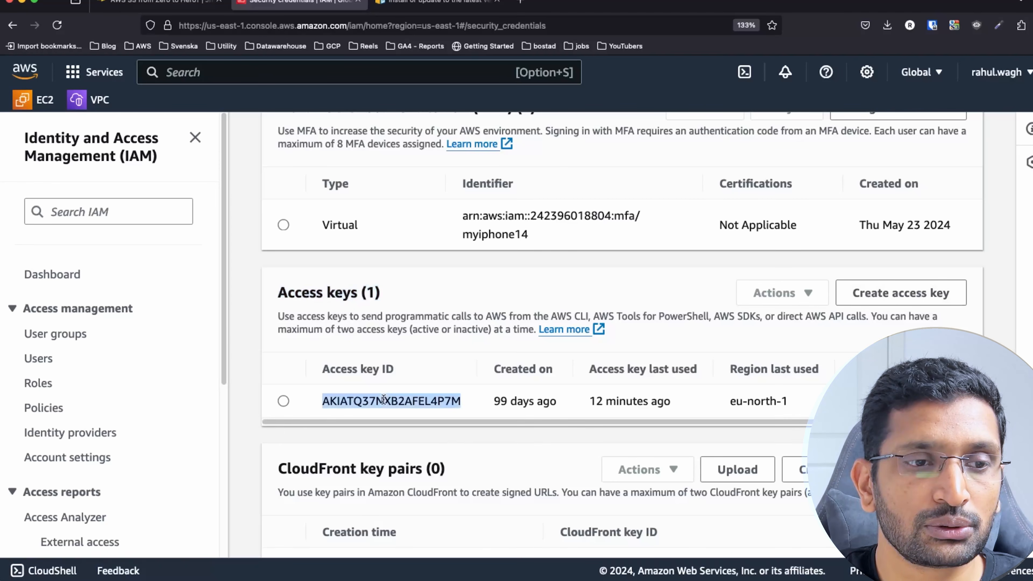
key(super+Tab)
right_click(453, 297)
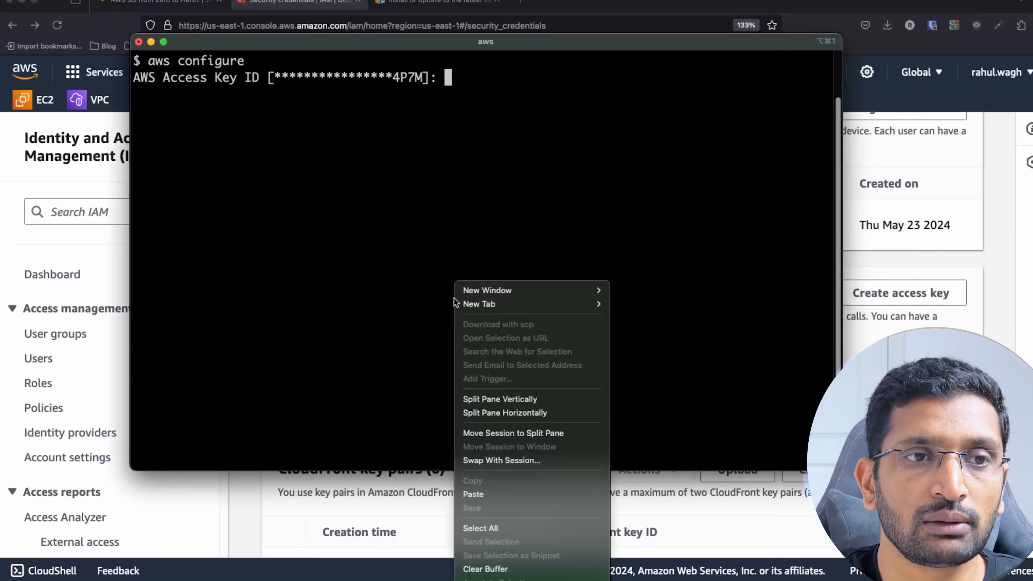
click(491, 492)
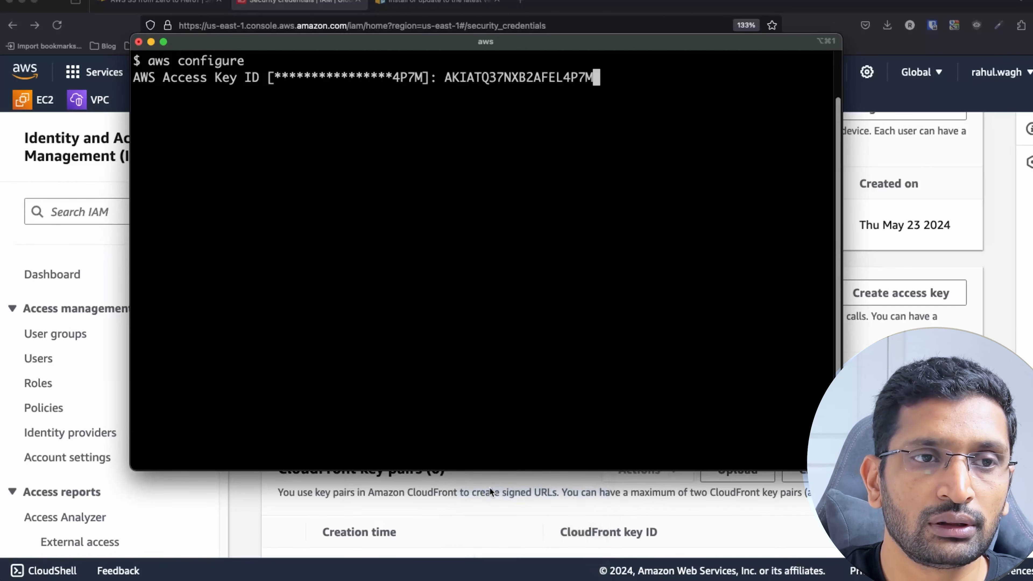
key(Return)
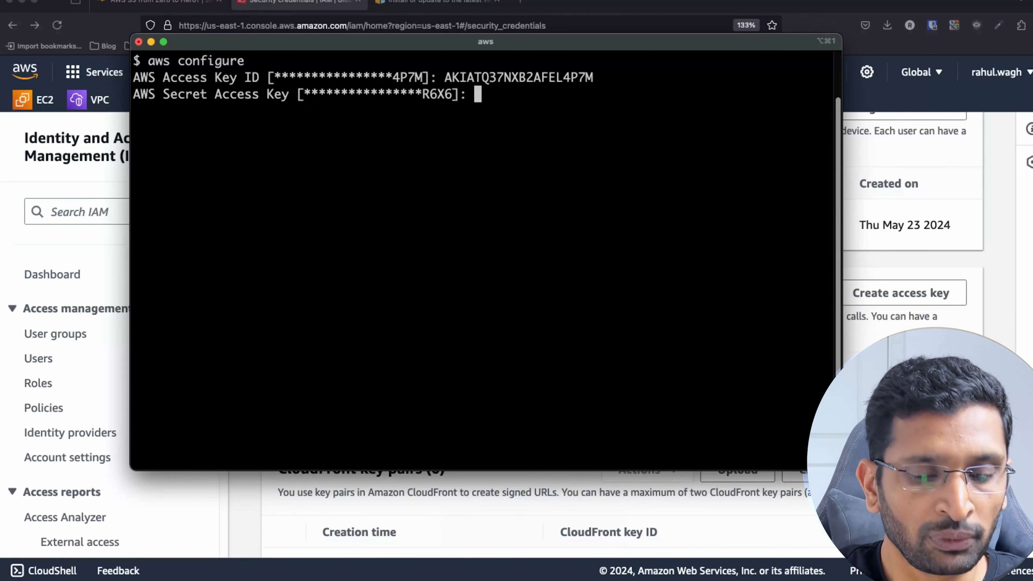
key(ctrl+c)
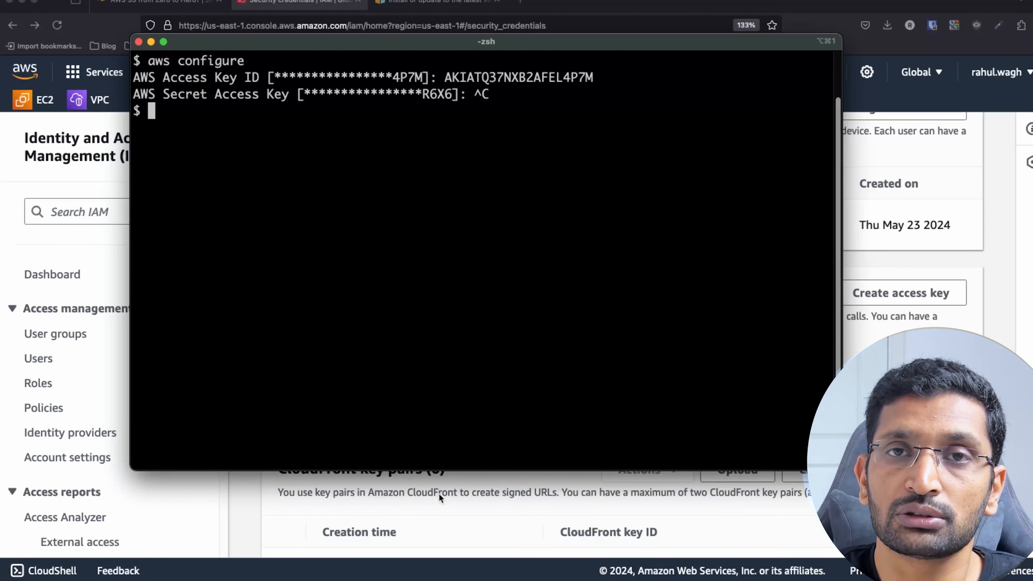
Step: Return to the AWS console and look through the available regions and their codes
click(937, 267)
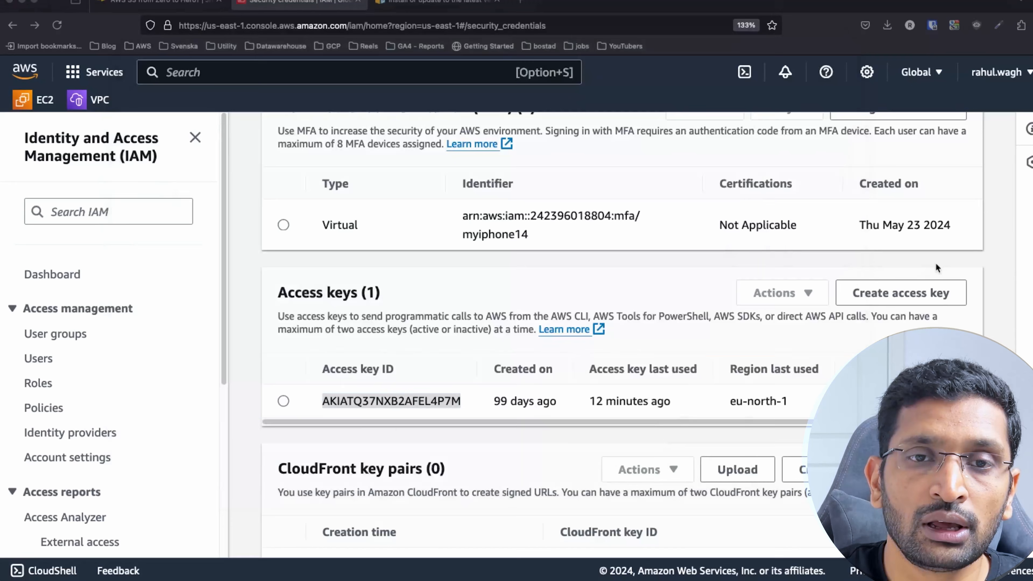
click(996, 72)
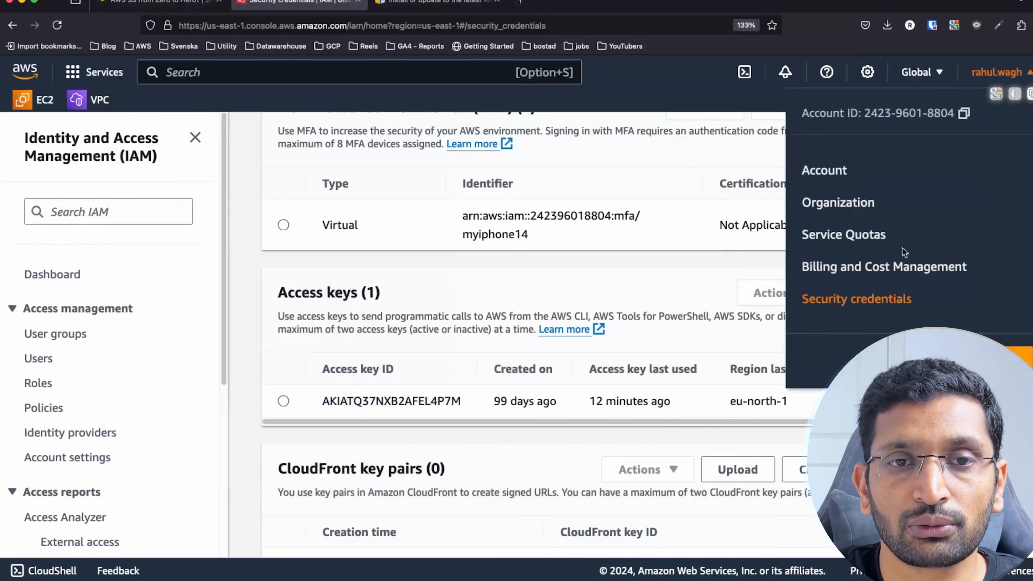
click(919, 72)
scroll(800, 388, down, 10)
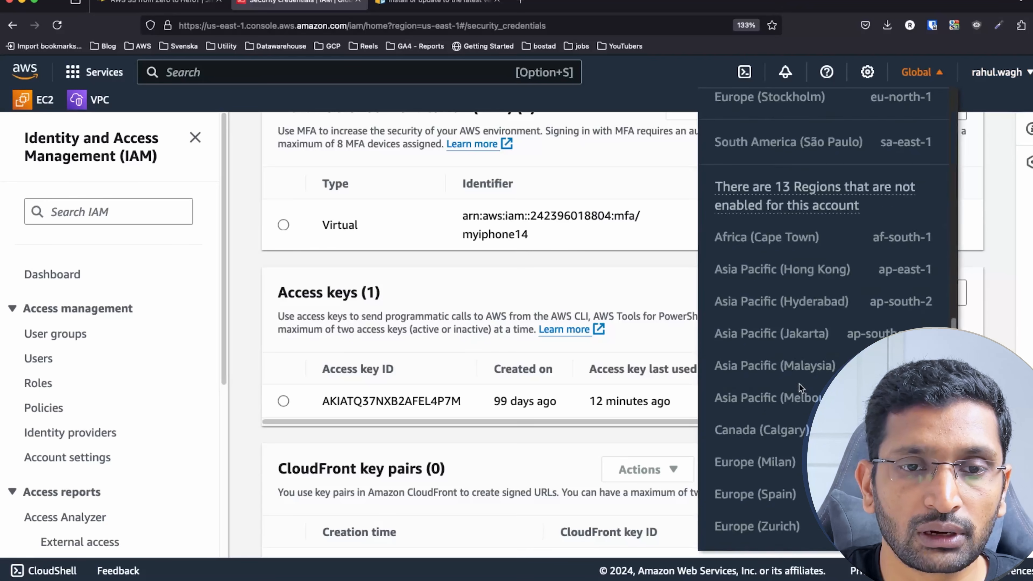
scroll(799, 384, down, 5)
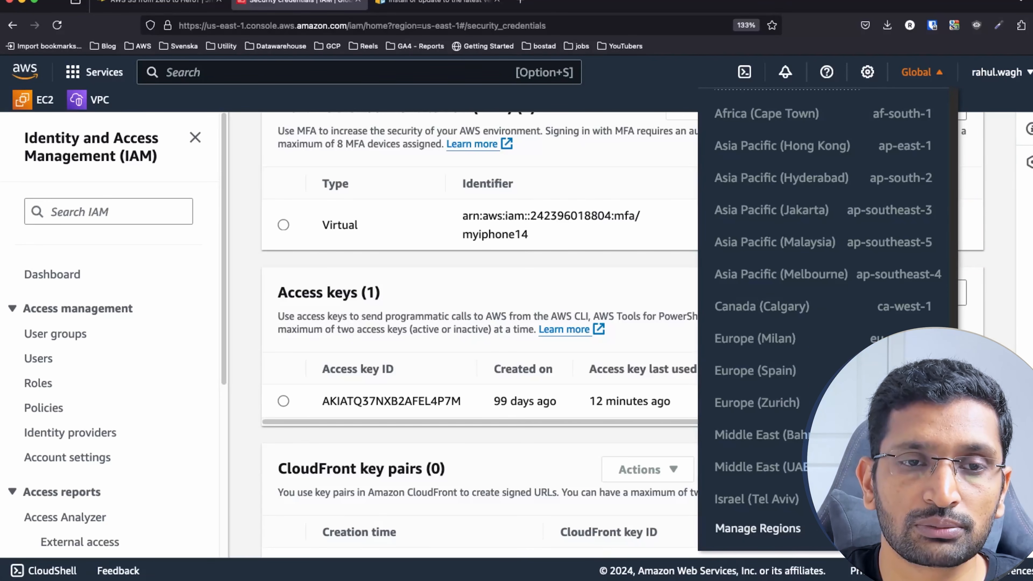
Step: Switch to the AWS S3 notes page, enlarge it, and copy the connectivity test command aws sts get-caller-identity
scroll(764, 347, up, 10)
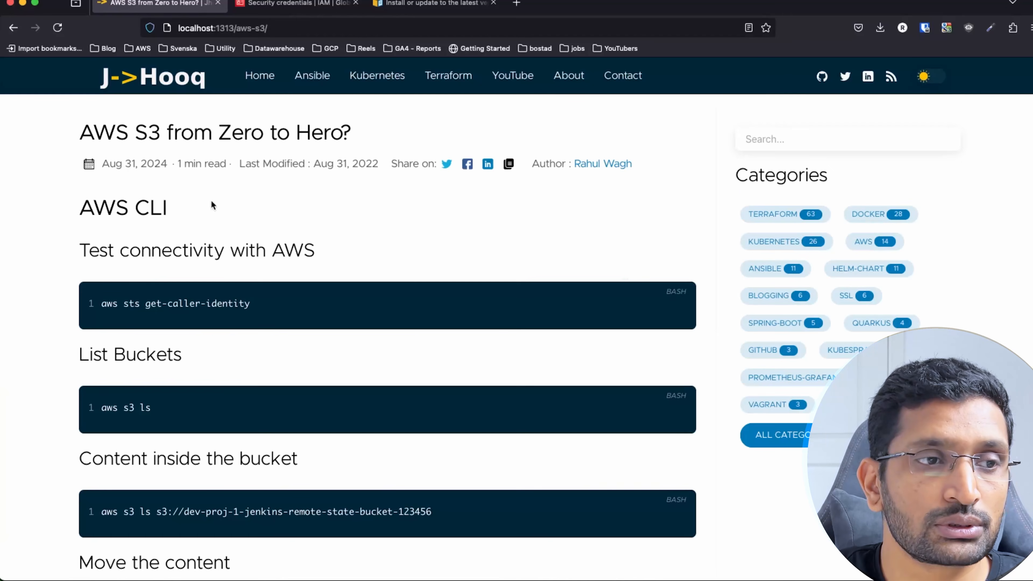
scroll(211, 201, down, 2)
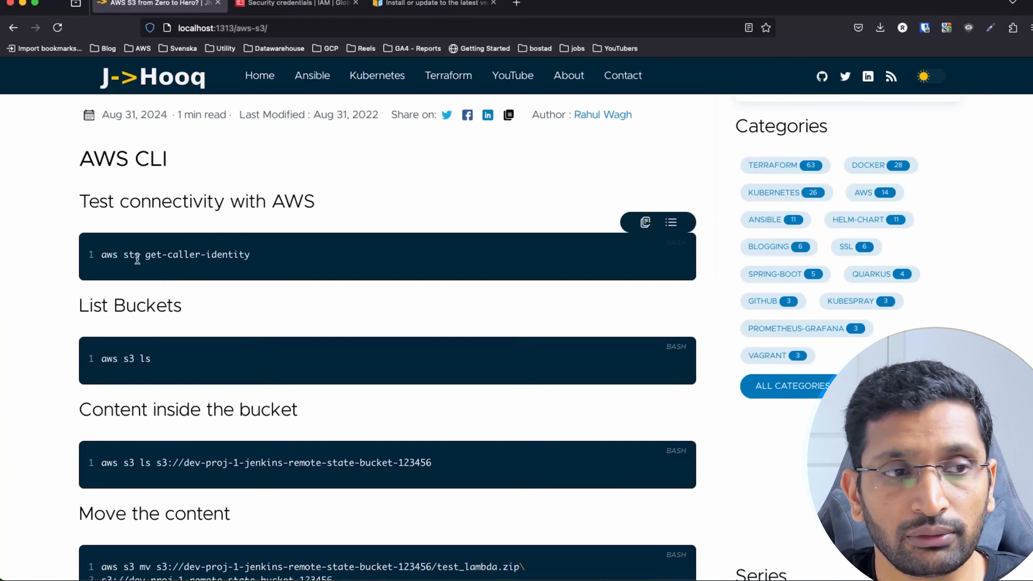
drag(102, 254, 258, 265)
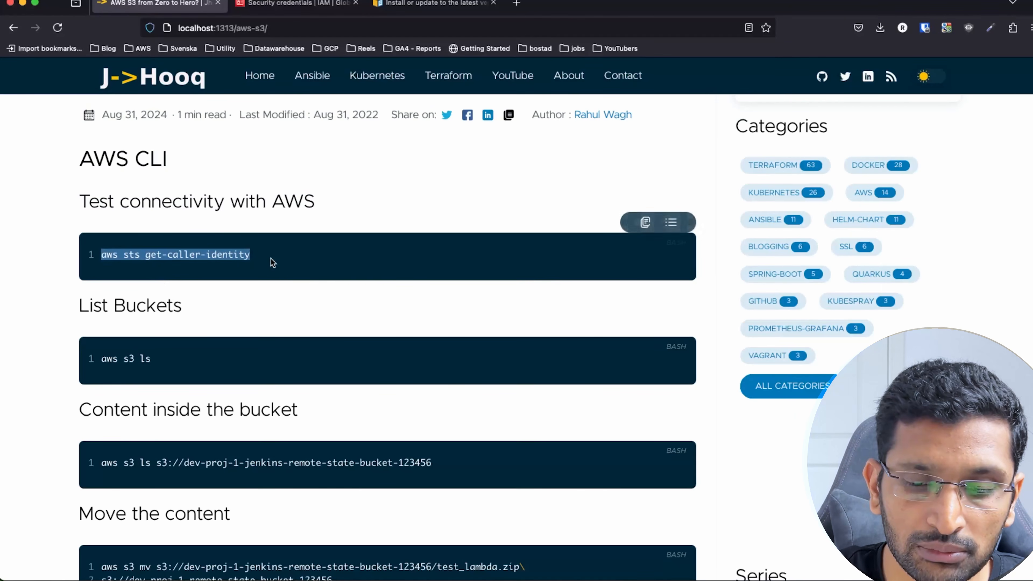
key(super+plus)
key(super+plus)
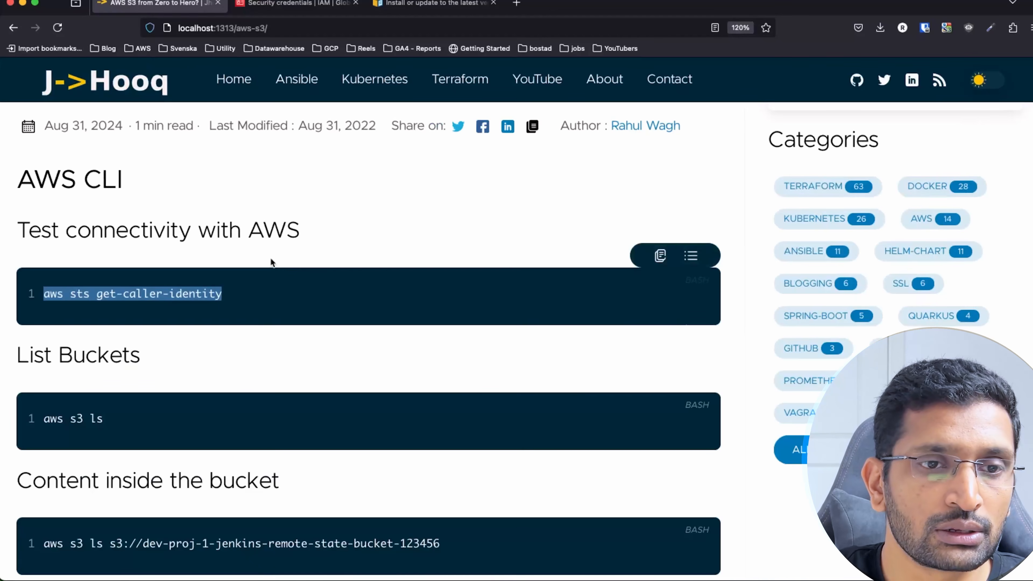
double_click(115, 294)
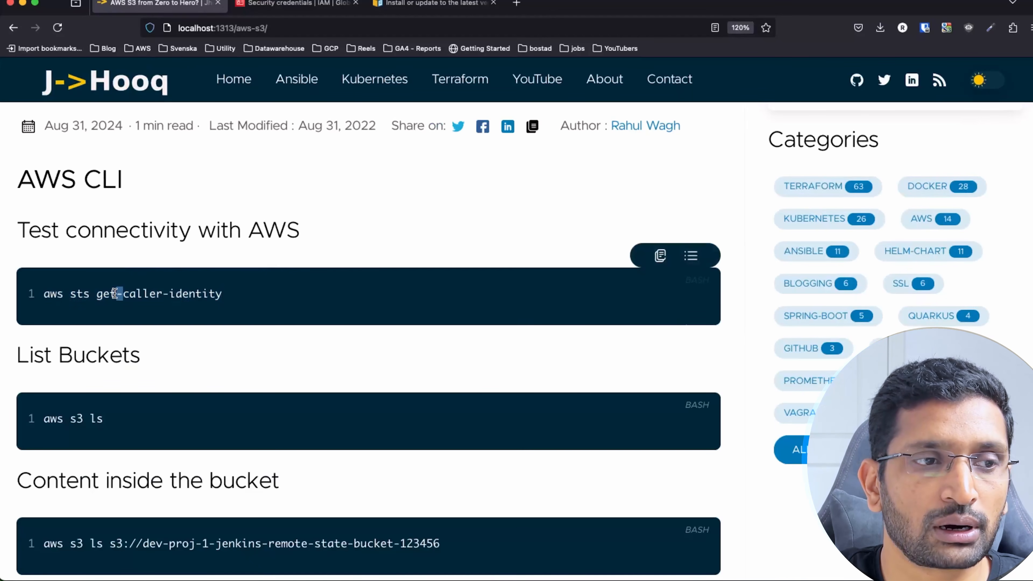
triple_click(116, 294)
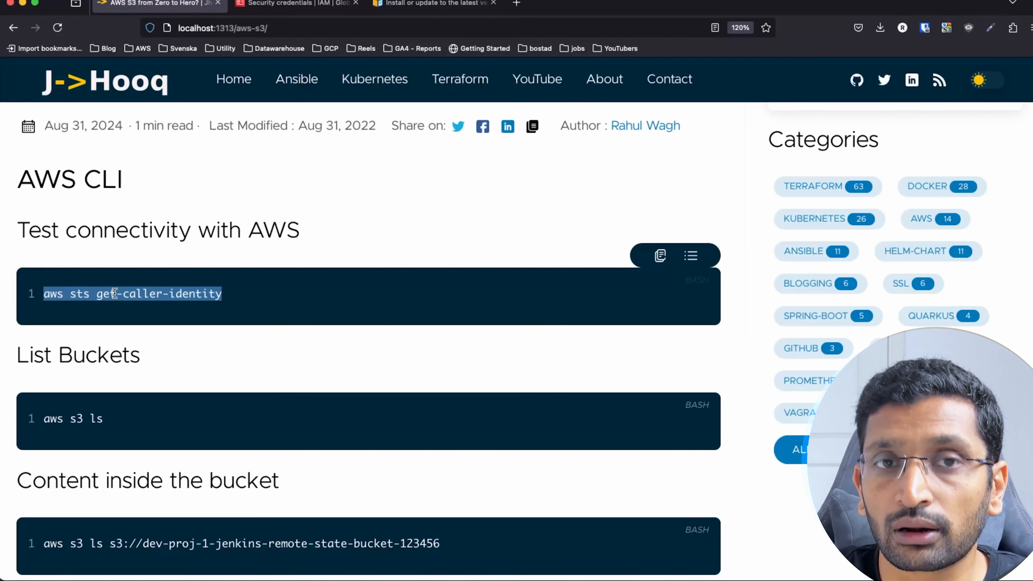
Step: Run aws sts get-caller-identity in the terminal to test the connection to AWS
key(super+Tab)
key(super+Tab)
key(super+Tab)
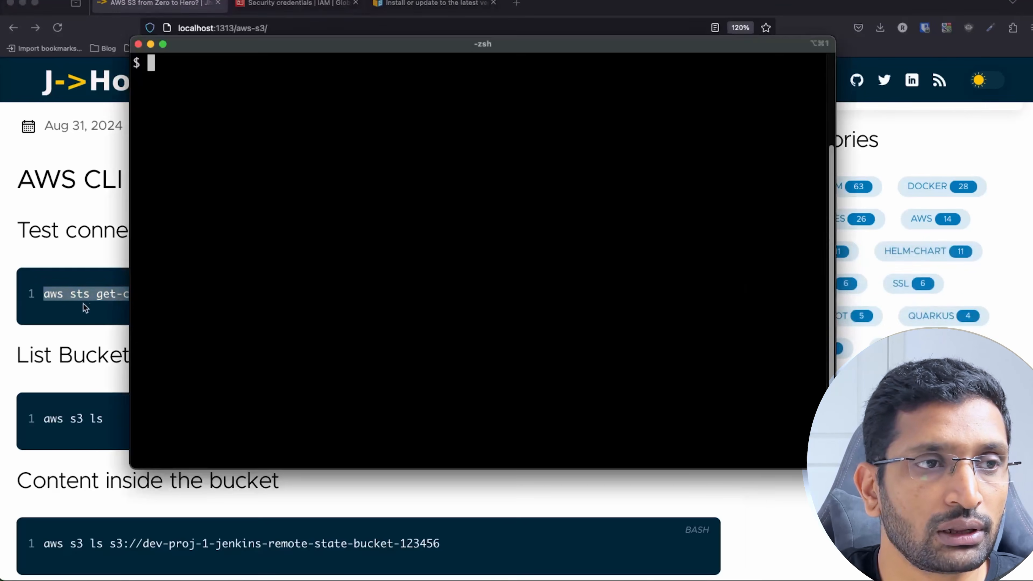
key(super+v)
key(Return)
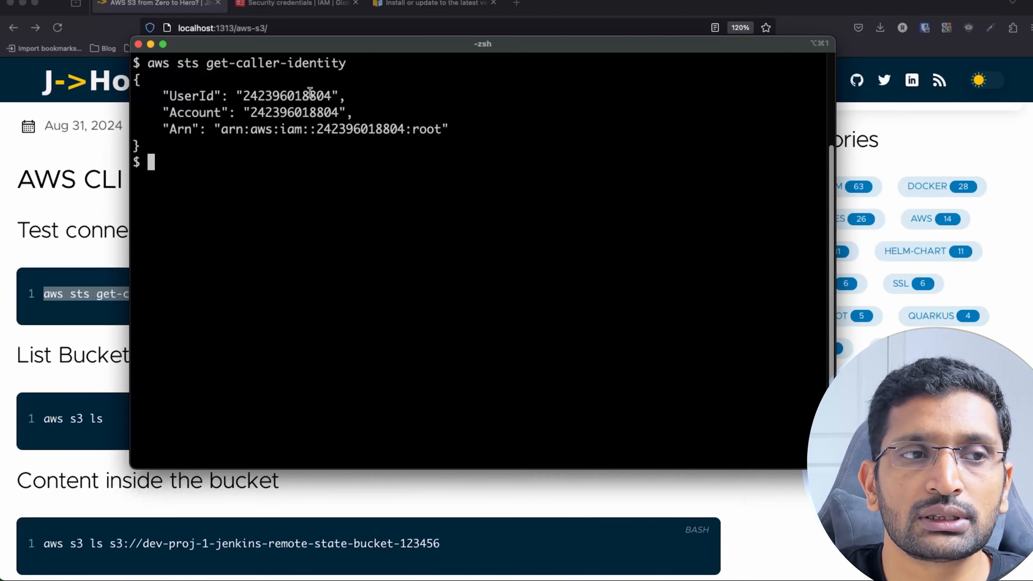
Step: Check the returned UserId, Account and Arn against the AWS account ID on the console's Security credentials page, copying that ID
triple_click(310, 93)
triple_click(295, 114)
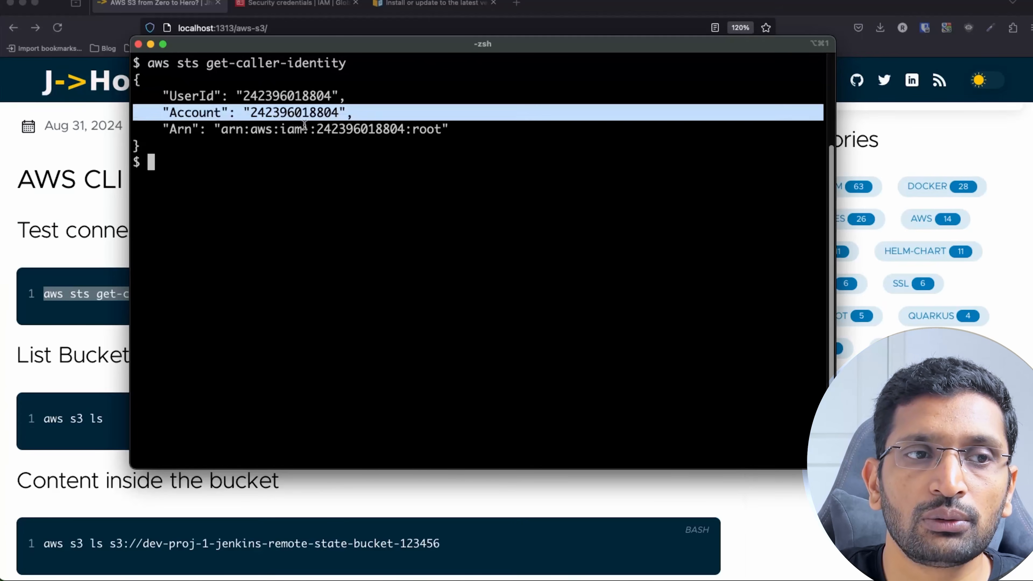
click(380, 138)
triple_click(379, 138)
triple_click(380, 130)
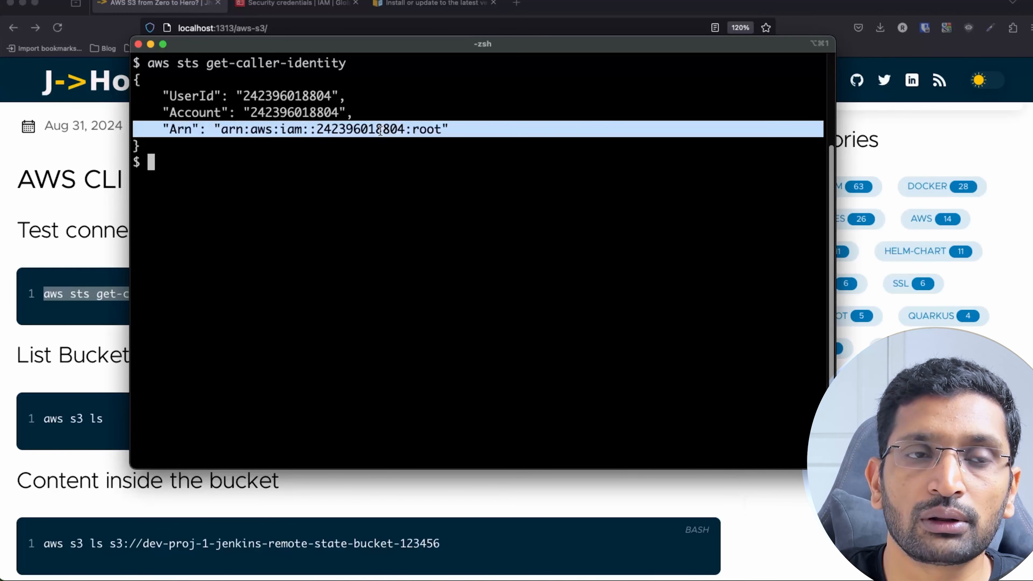
click(328, 4)
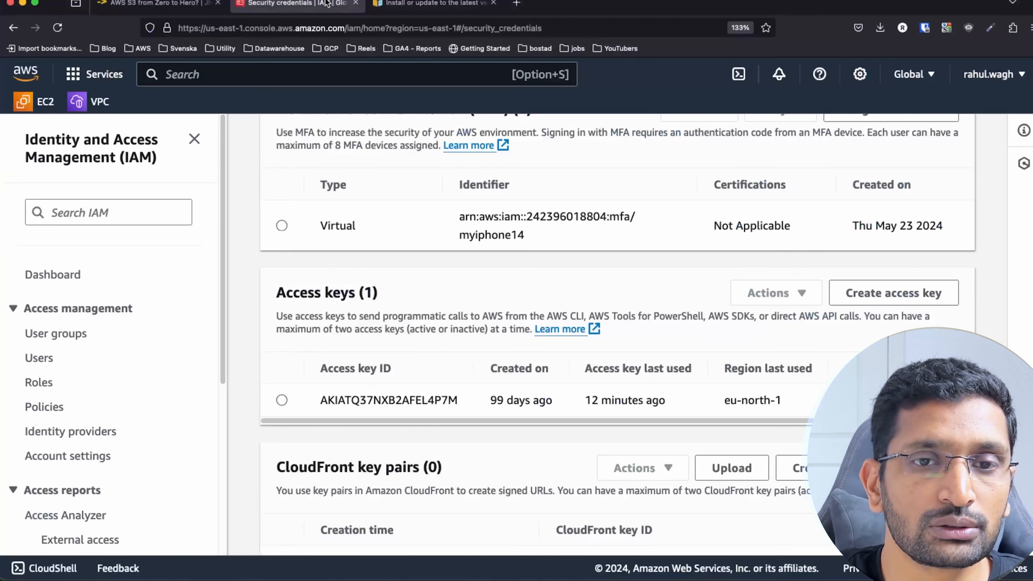
scroll(618, 304, up, 8)
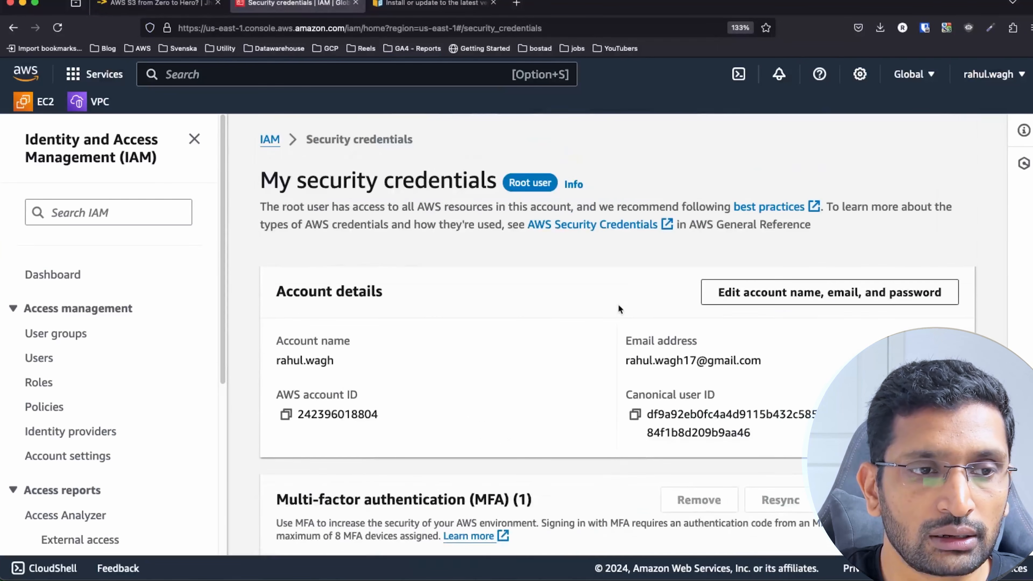
click(286, 414)
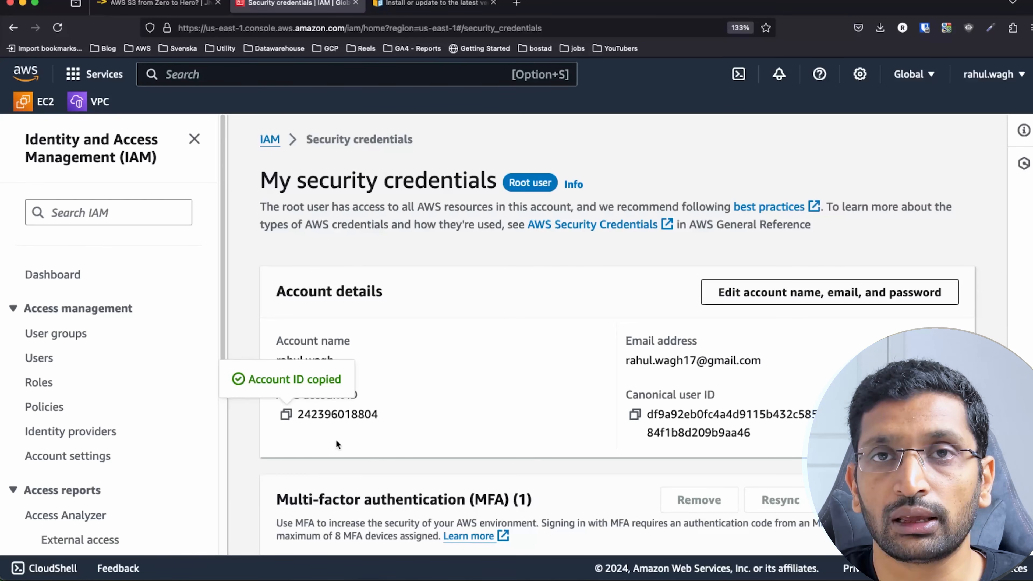
Step: Return to the AWS S3 notes page, find the List Buckets section, and copy the command aws s3 ls
key(ctrl+shift+Tab)
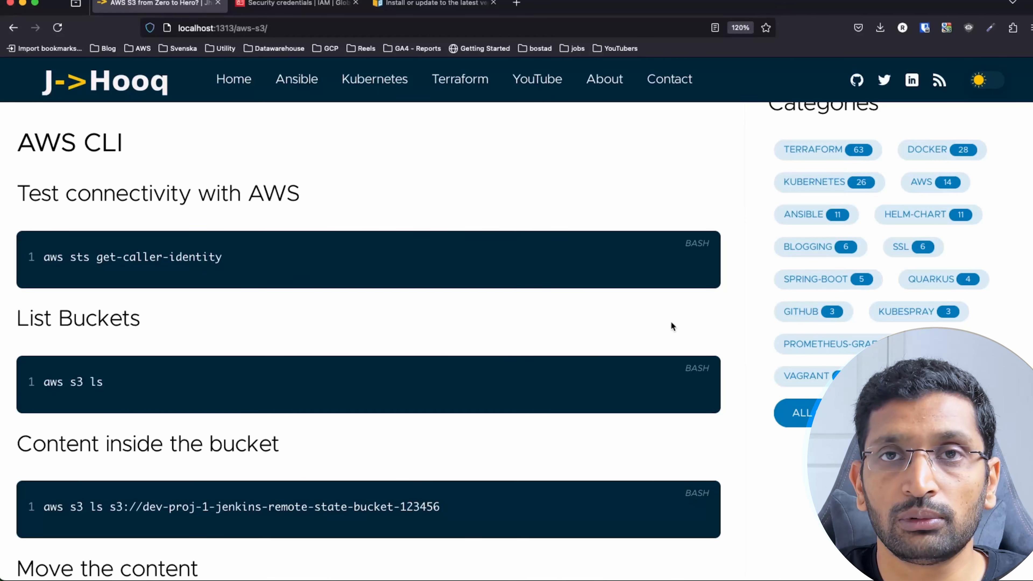
scroll(279, 324, down, 5)
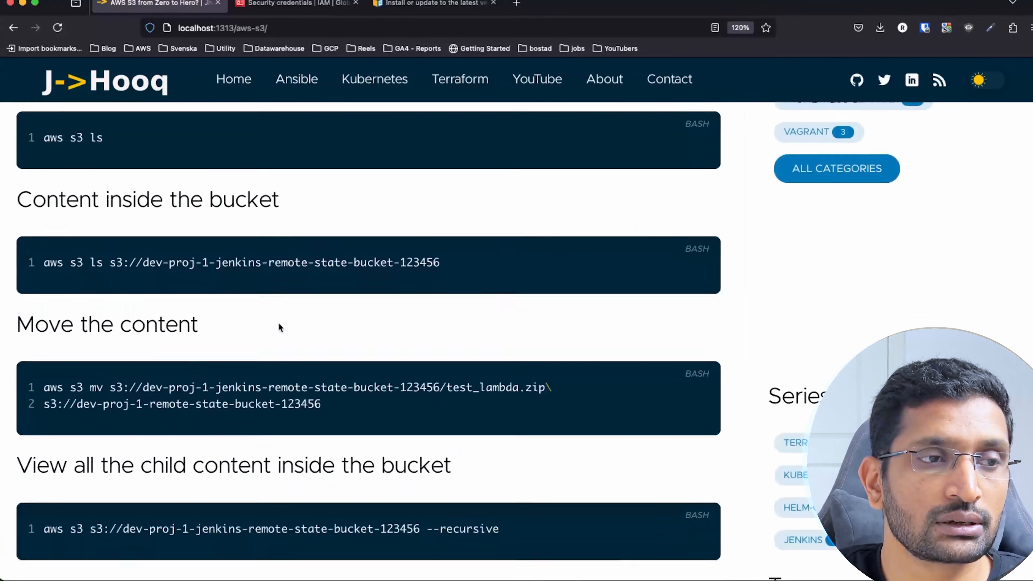
scroll(96, 199, up, 3)
triple_click(96, 199)
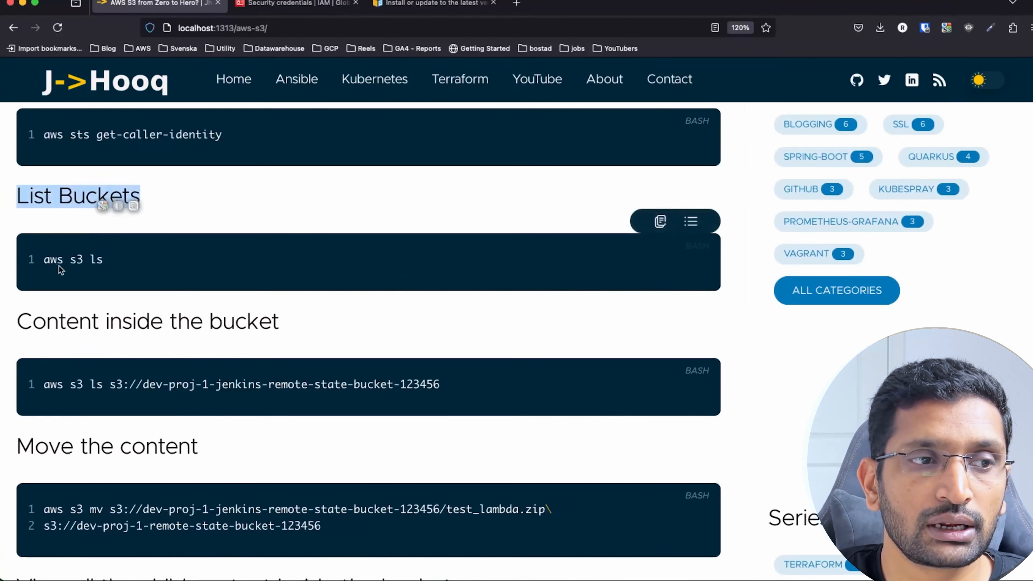
drag(44, 262, 105, 264)
click(67, 276)
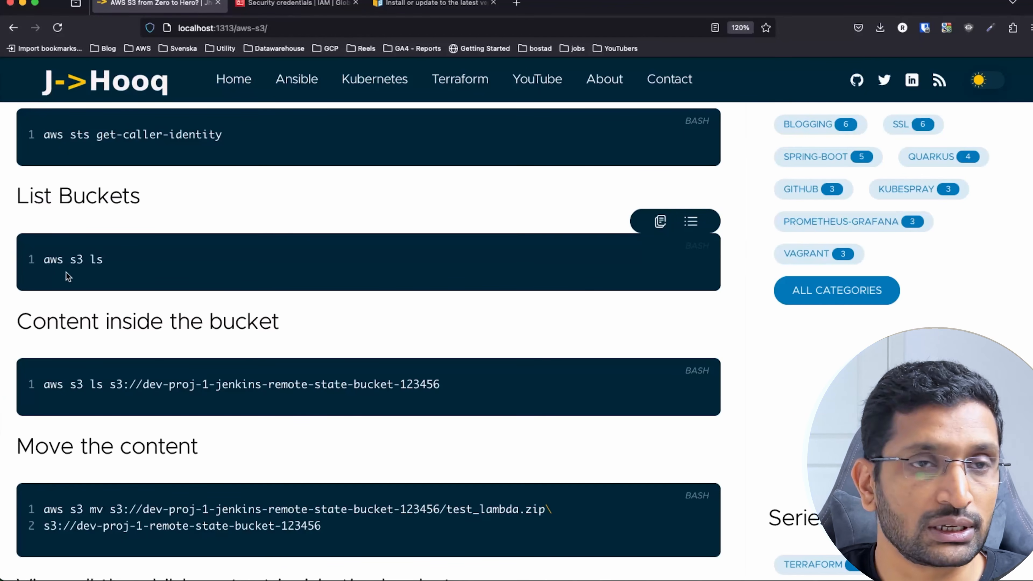
drag(84, 260, 35, 260)
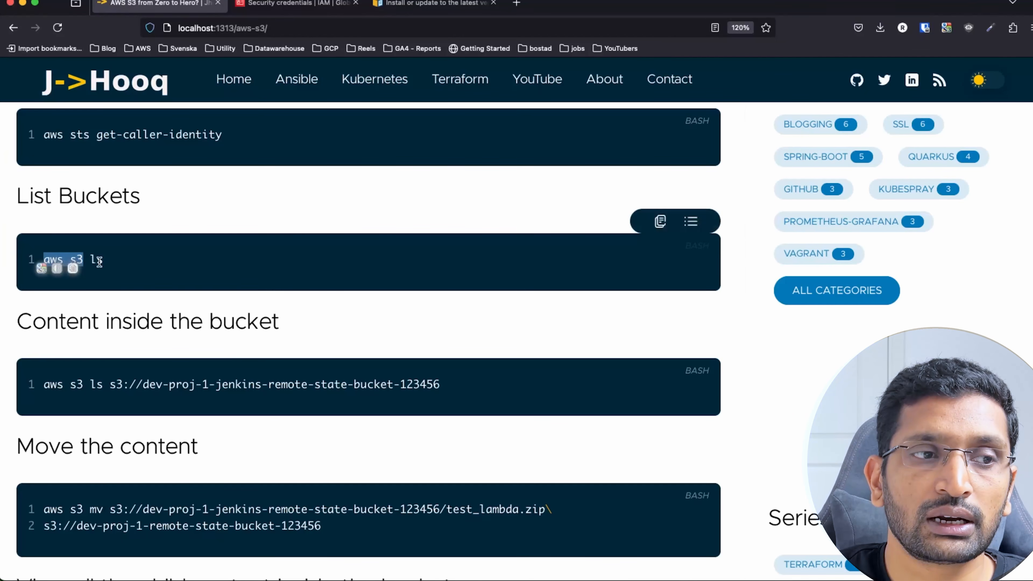
drag(97, 259, 114, 265)
click(98, 273)
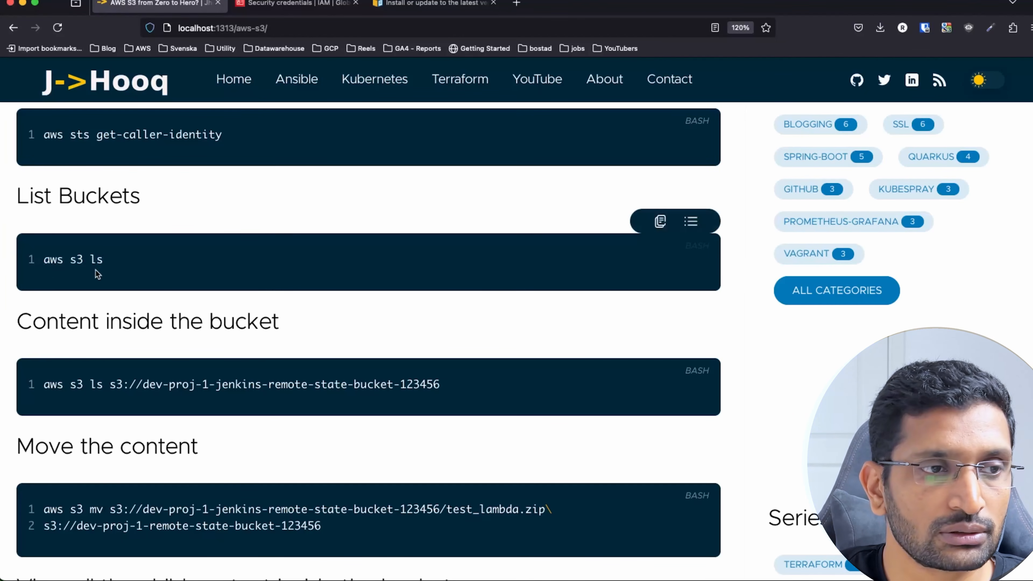
triple_click(104, 257)
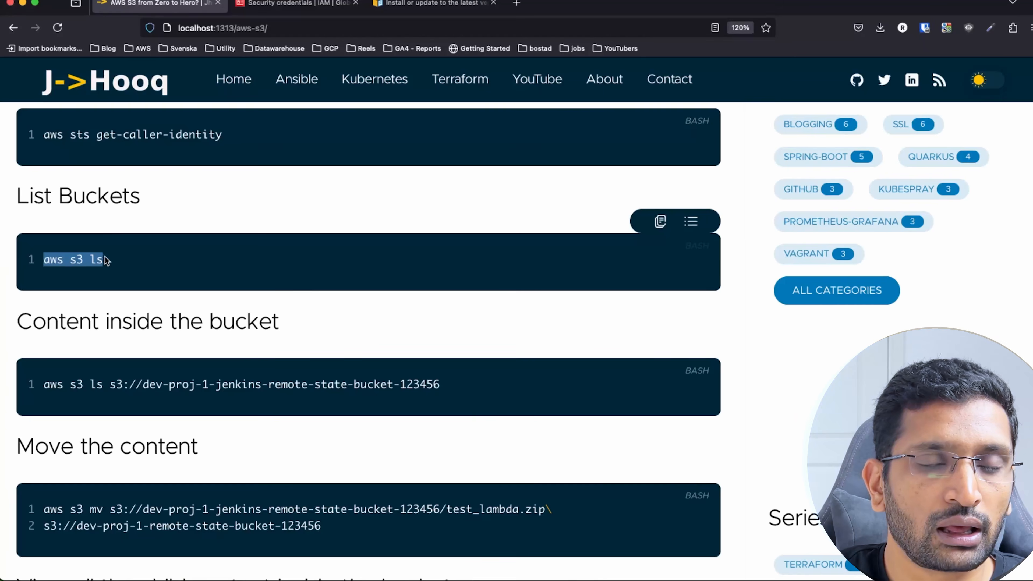
Step: Switch to the terminal, clear its output, and list the account's buckets with aws s3 ls
key(super+Tab)
key(super+Tab)
key(super+Tab)
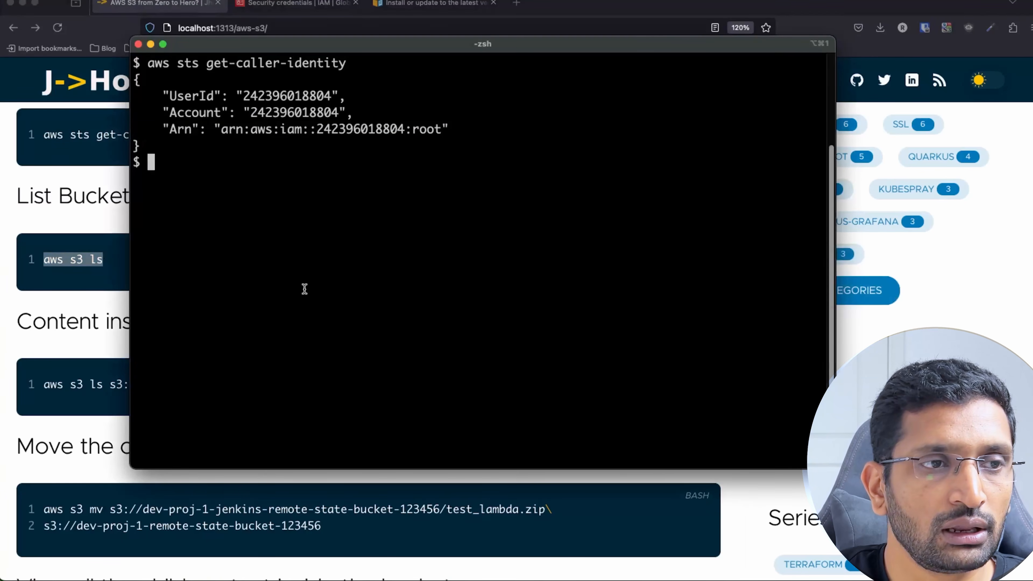
text(clear)
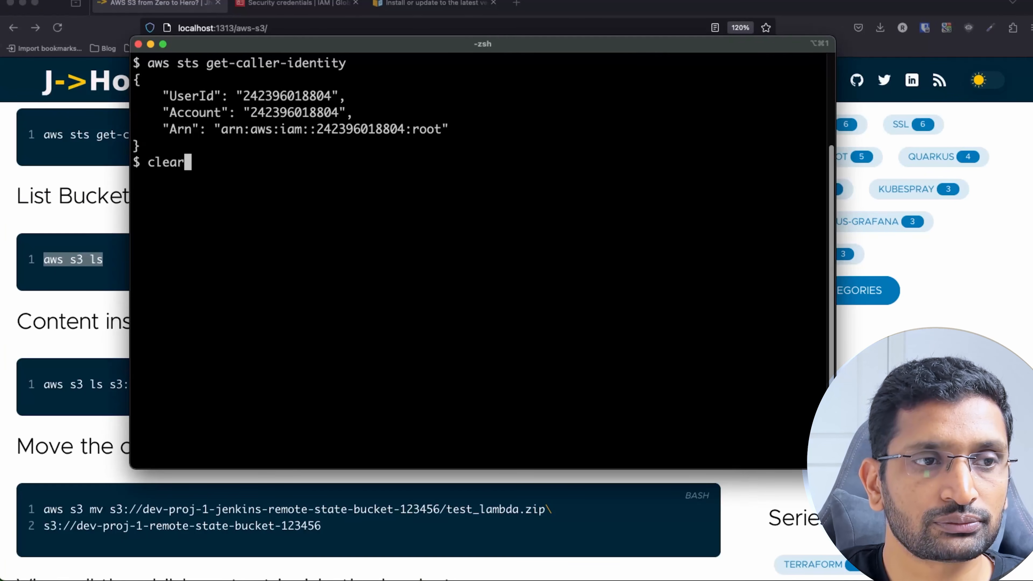
key(Return)
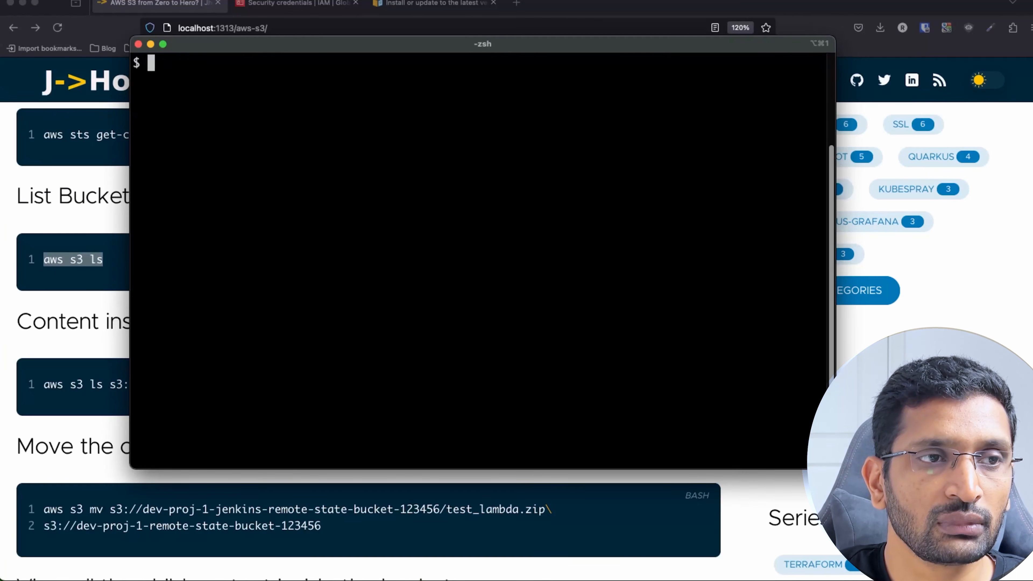
key(super+v)
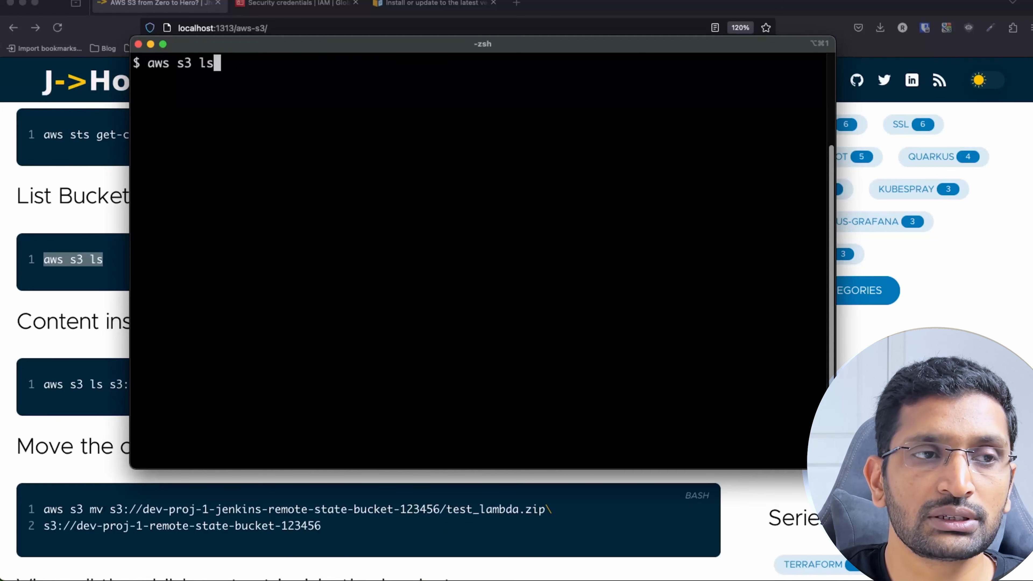
key(Return)
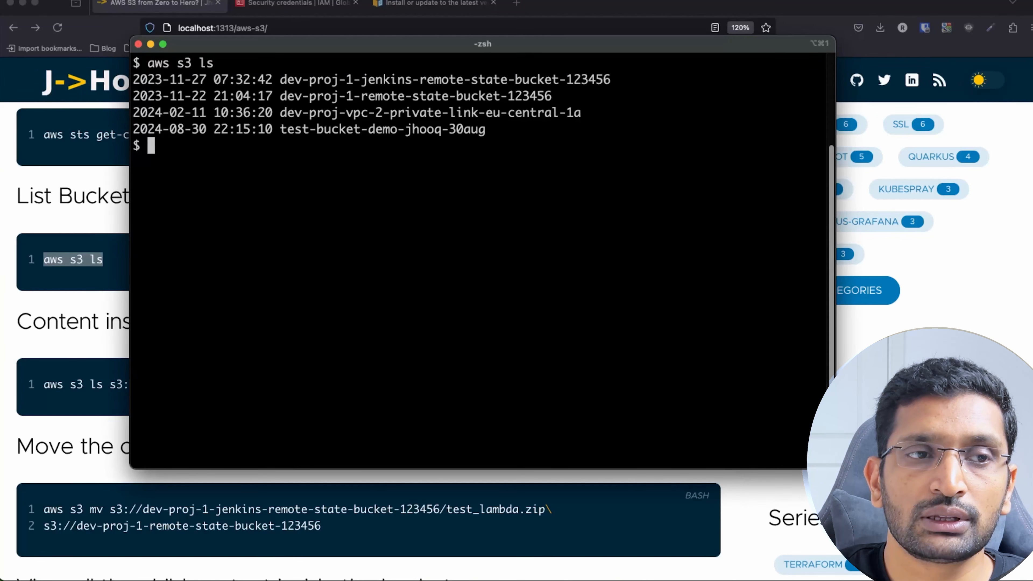
Step: Review the listed buckets in the terminal and single out the name test-bucket-demo-jhooq-30aug
drag(501, 139, 138, 81)
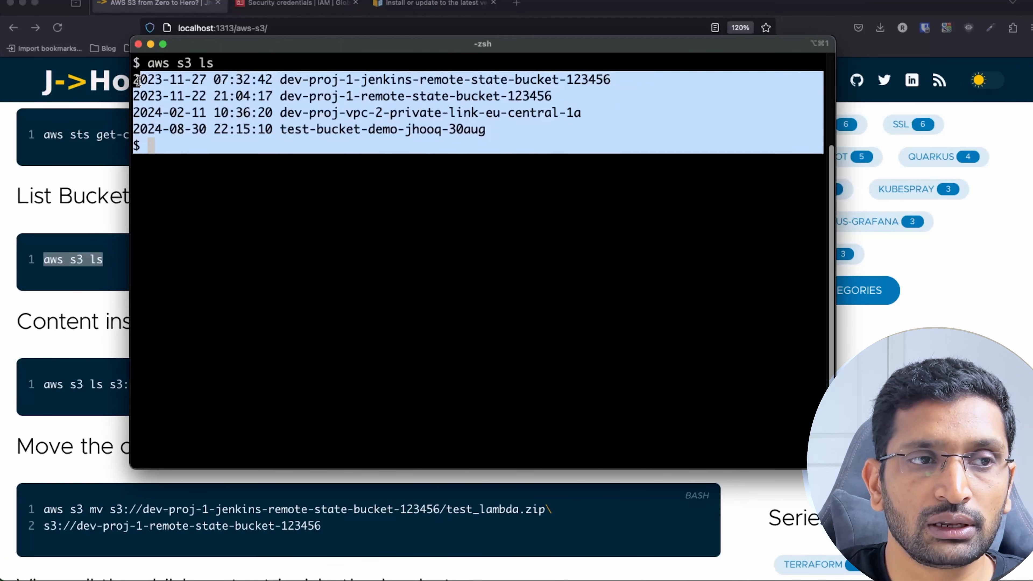
click(368, 114)
drag(591, 113, 111, 81)
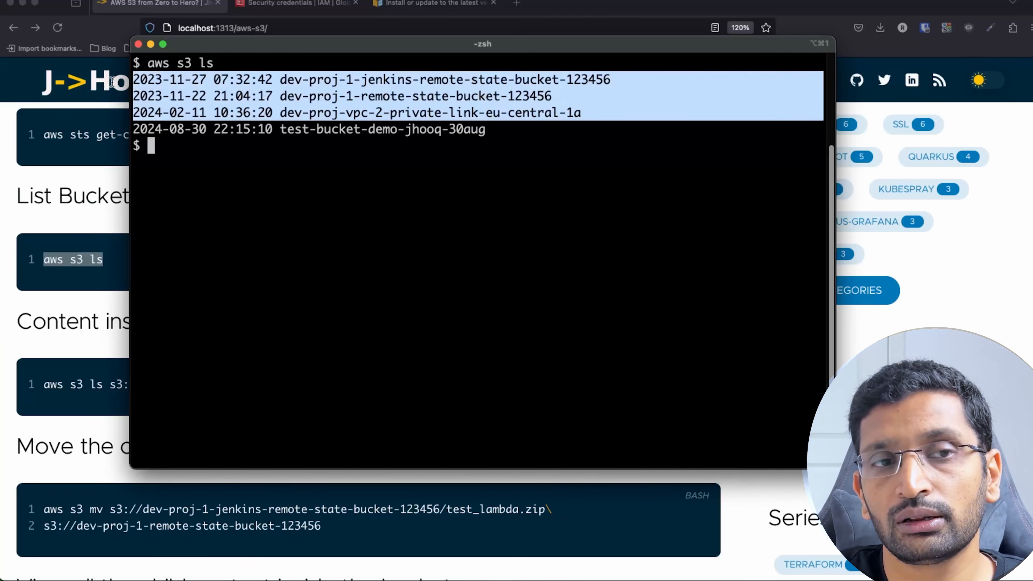
click(279, 151)
drag(280, 130, 488, 135)
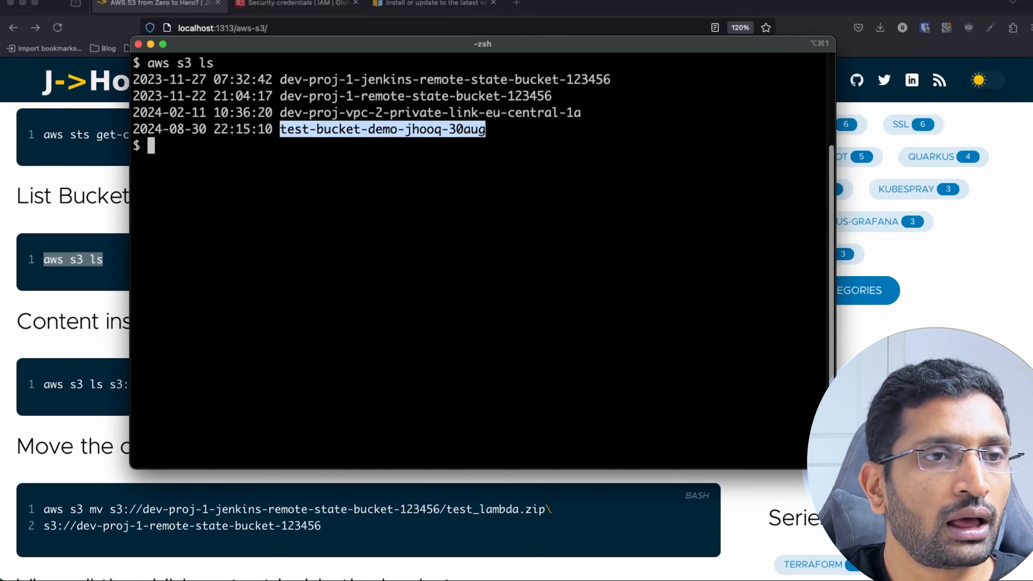
Step: Open the S3 bucket list in the AWS console, locate test-bucket-demo-jhooq-30aug, and compare it with the terminal listing
click(293, 4)
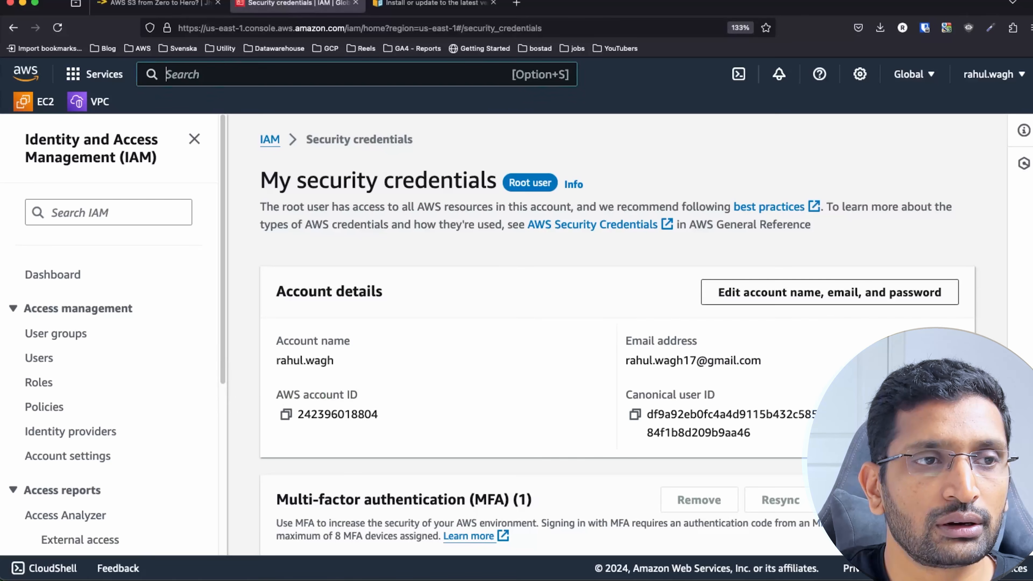
click(222, 70)
text(s3)
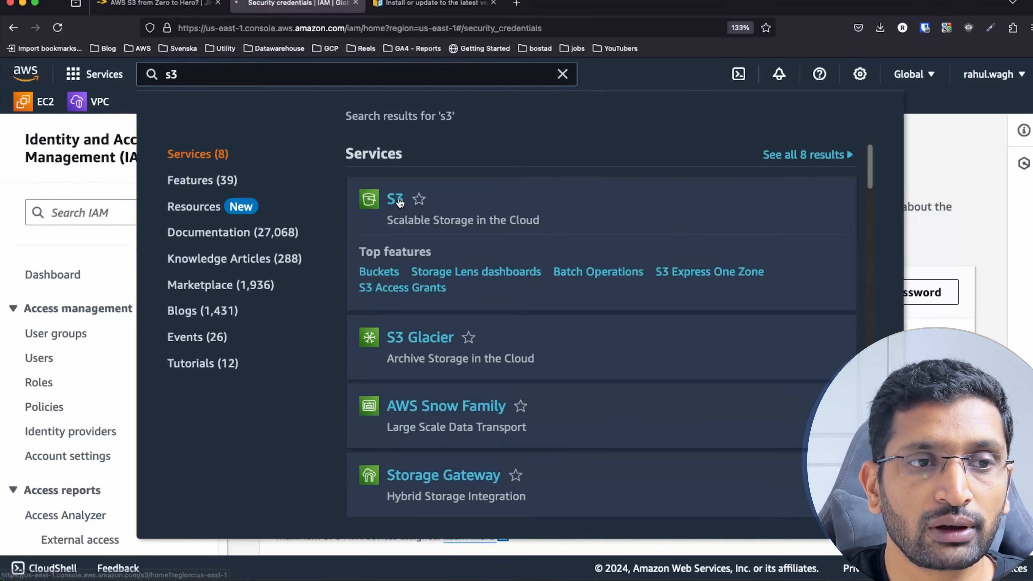
click(397, 199)
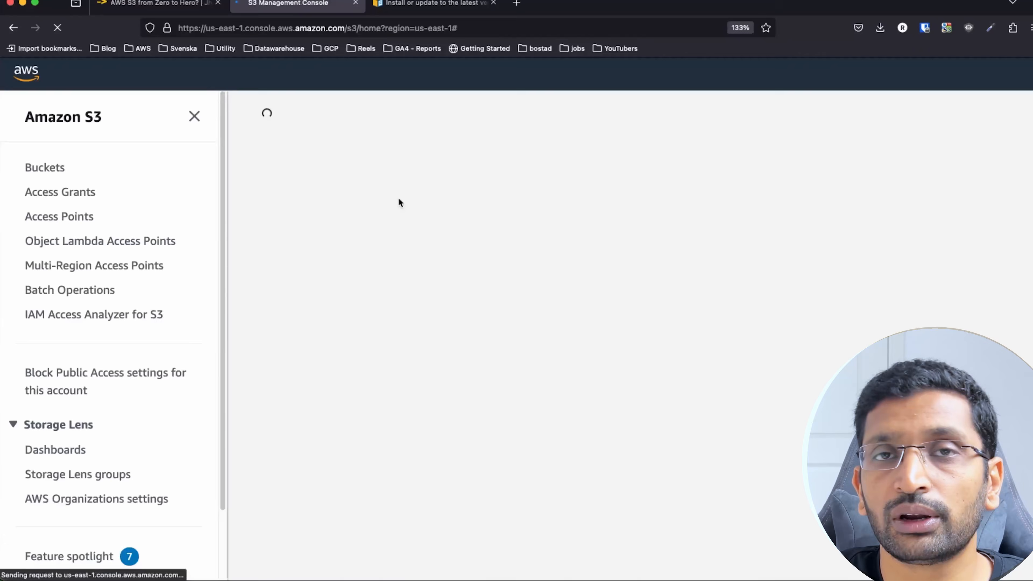
scroll(535, 305, down, 3)
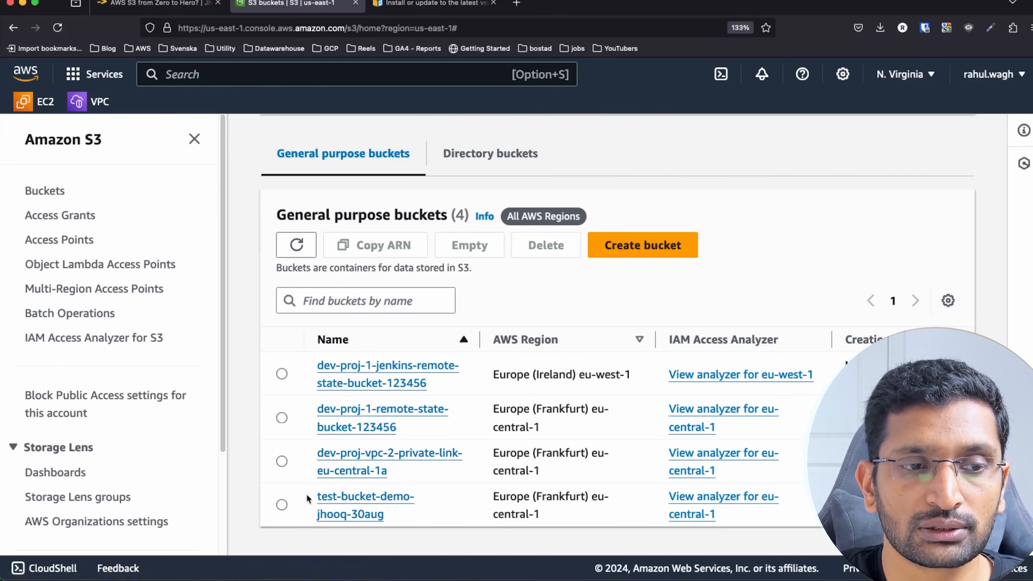
drag(313, 496, 391, 520)
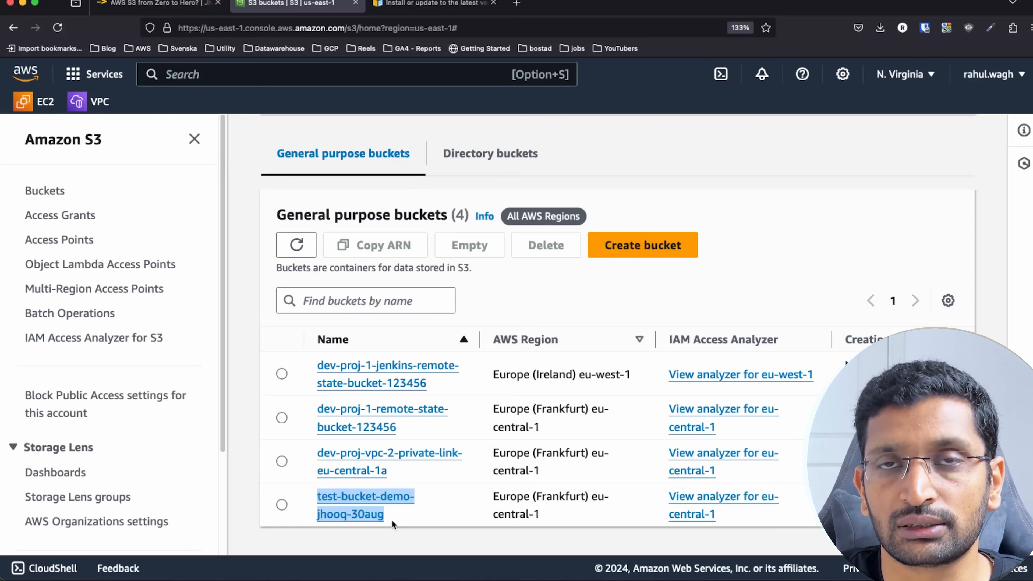
key(super+Tab)
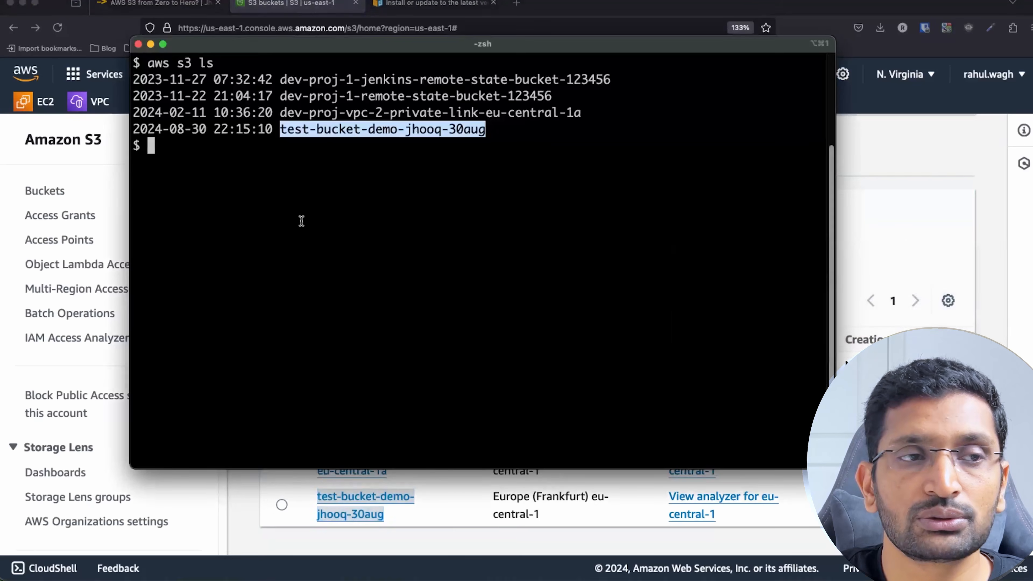
click(301, 221)
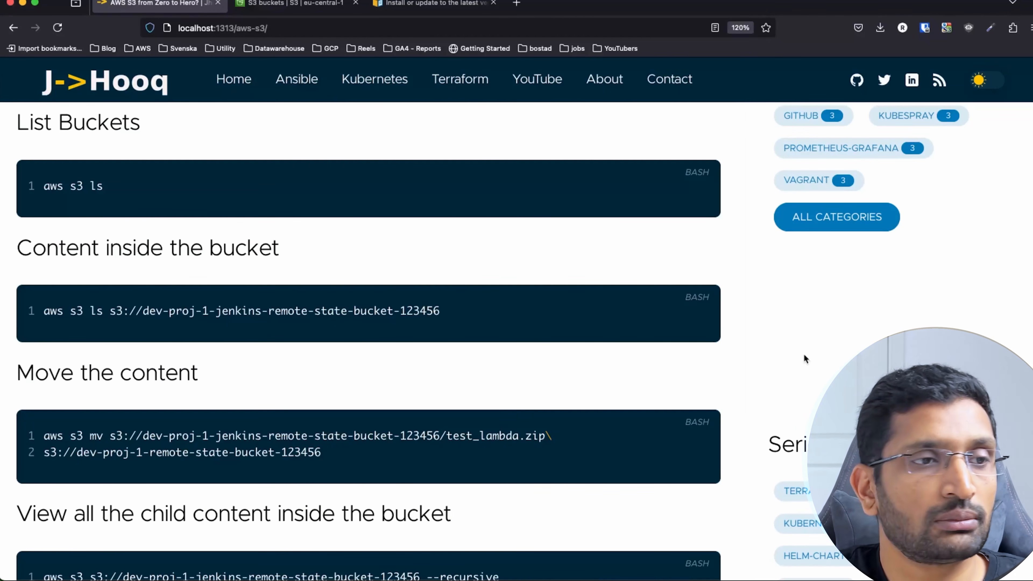
Step: Examine the notes' command for listing content inside a bucket, separating aws s3 ls, the s3:// prefix and the bucket name
mouse_move(164, 215)
triple_click(64, 182)
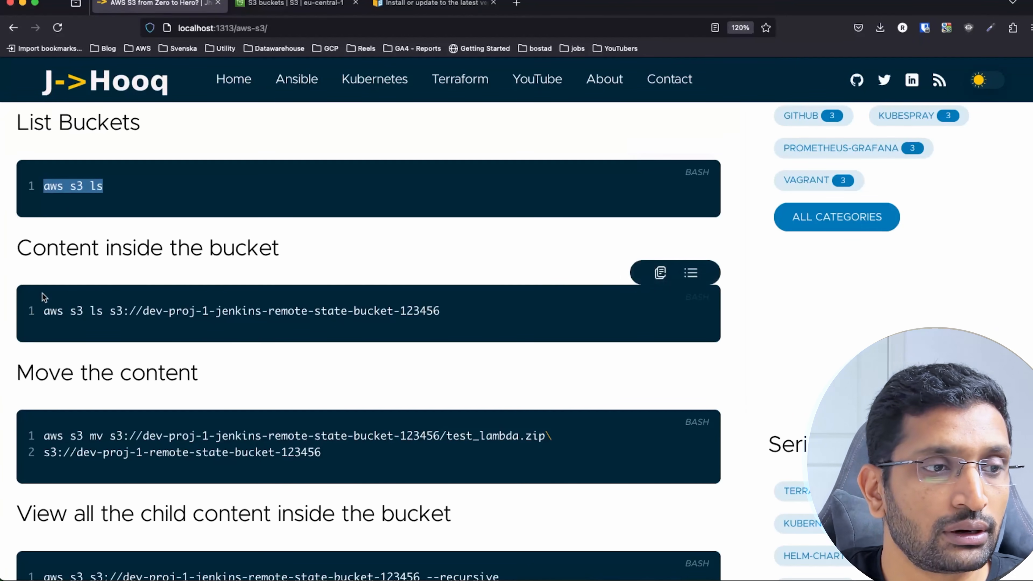
drag(44, 311, 112, 312)
click(127, 332)
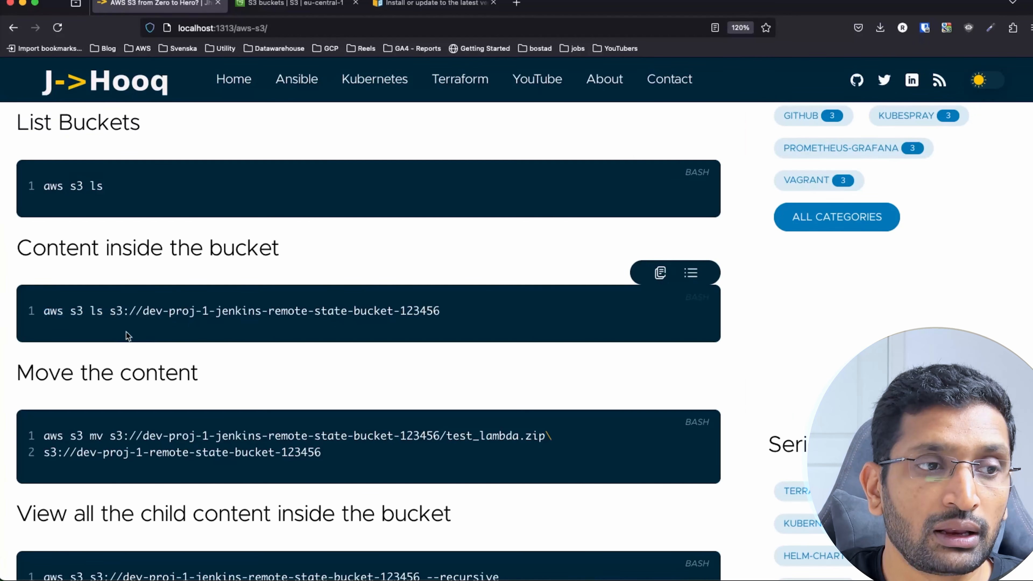
drag(111, 312, 472, 319)
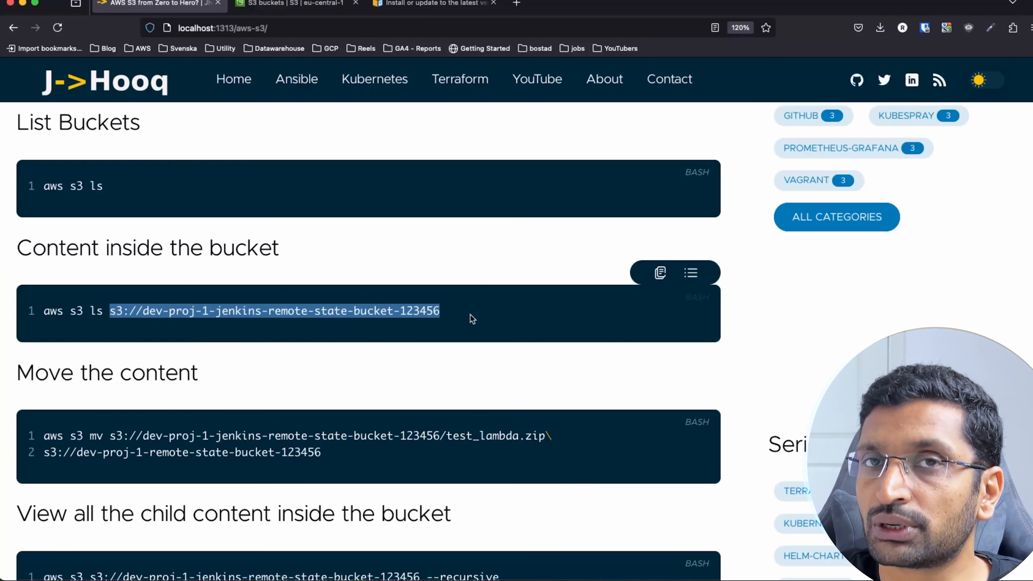
click(106, 330)
drag(109, 311, 141, 311)
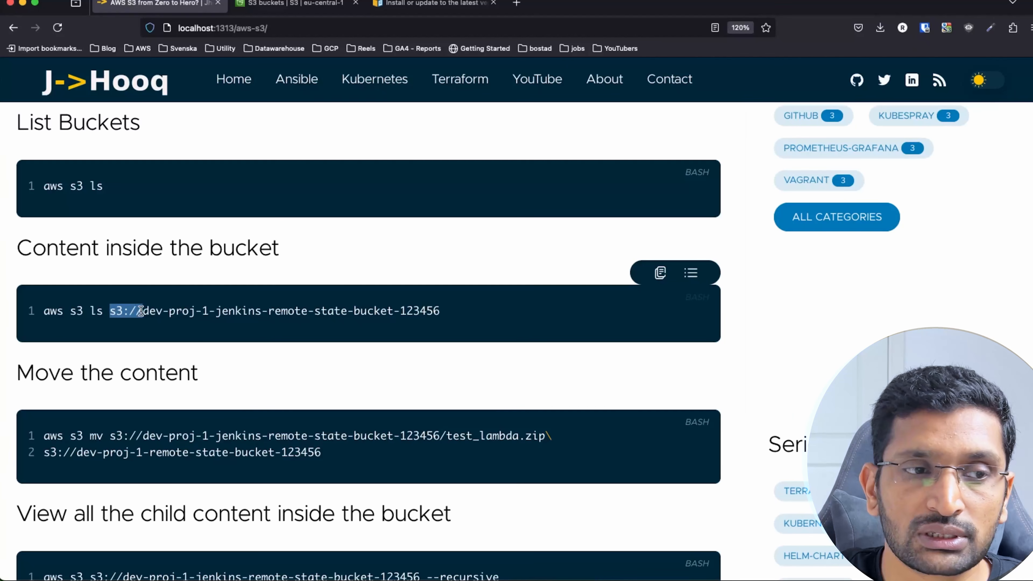
click(142, 312)
drag(142, 312, 451, 317)
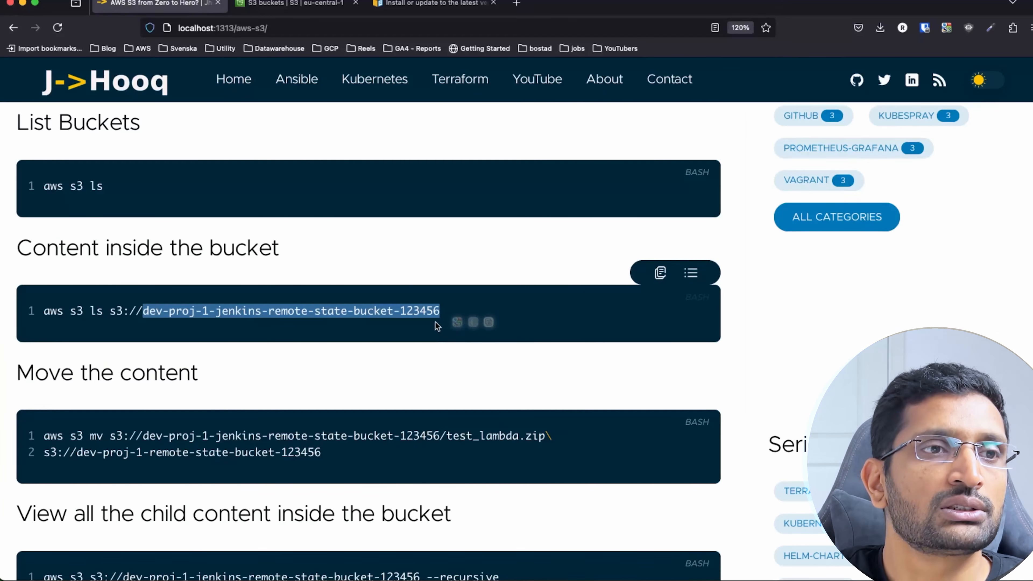
Step: Open the bucket test-bucket-demo-jhooq-30aug in the AWS console, look over its objects, and copy the bucket name
click(300, 4)
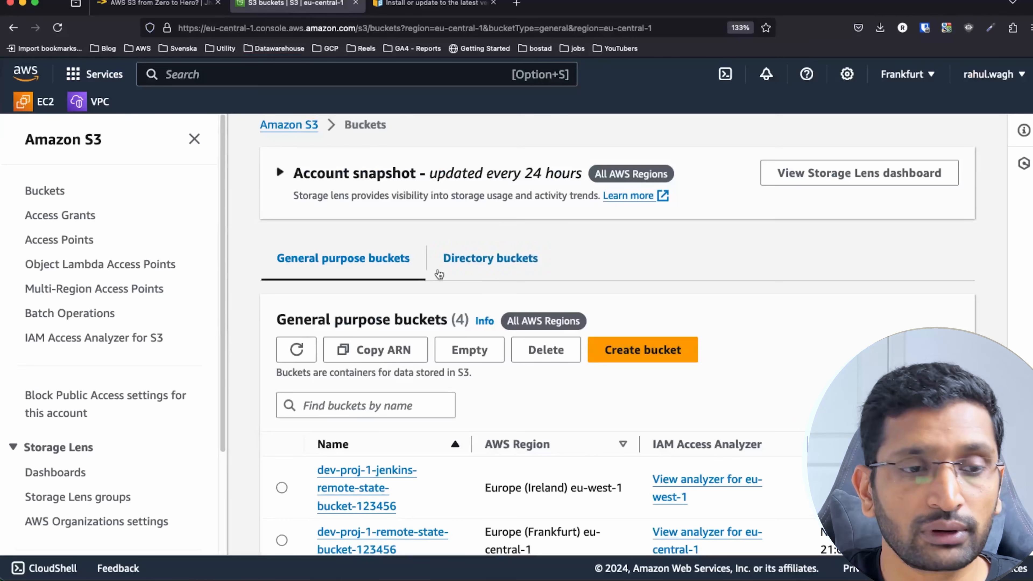
scroll(438, 273, down, 3)
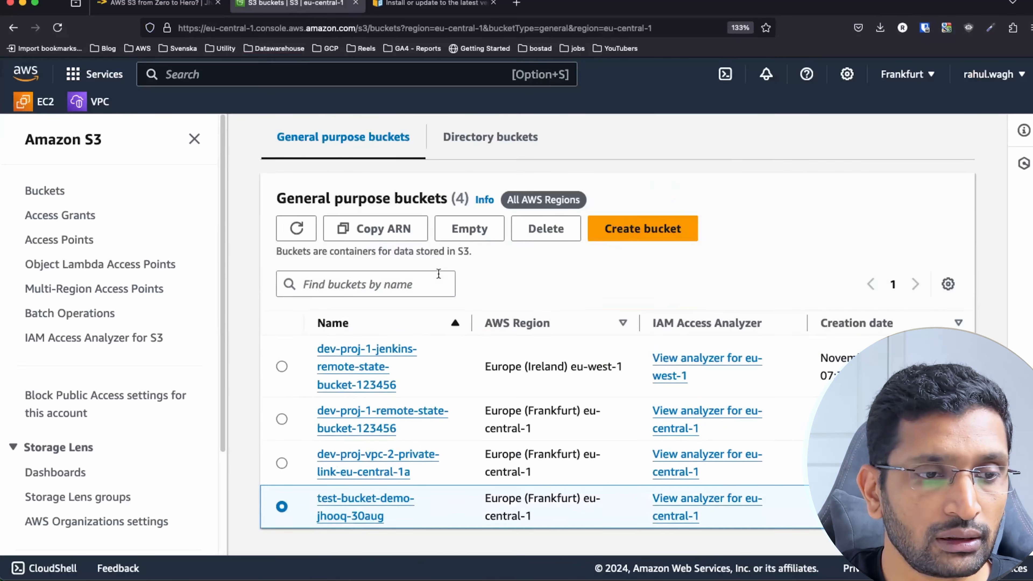
click(358, 508)
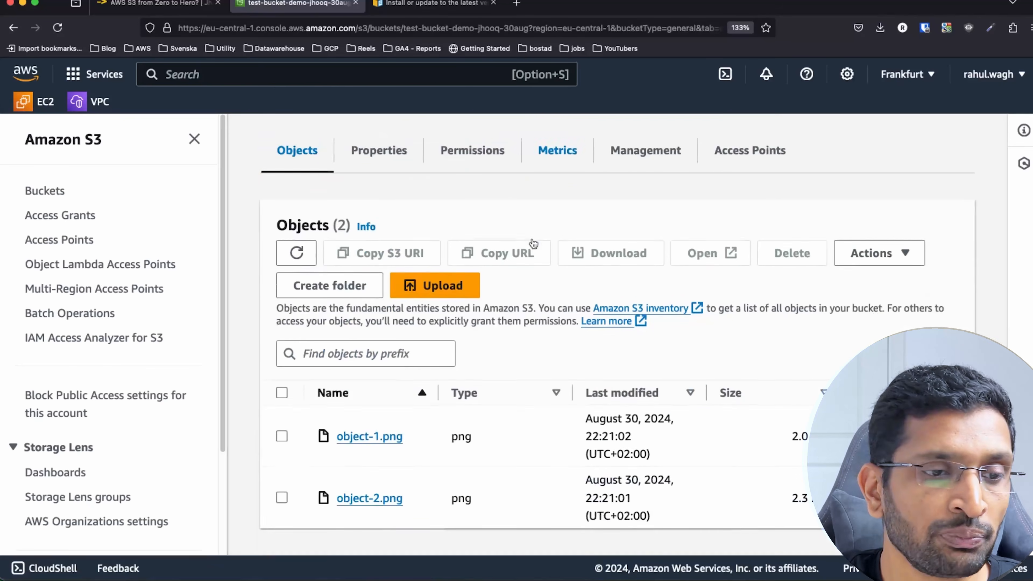
scroll(532, 228, down, 2)
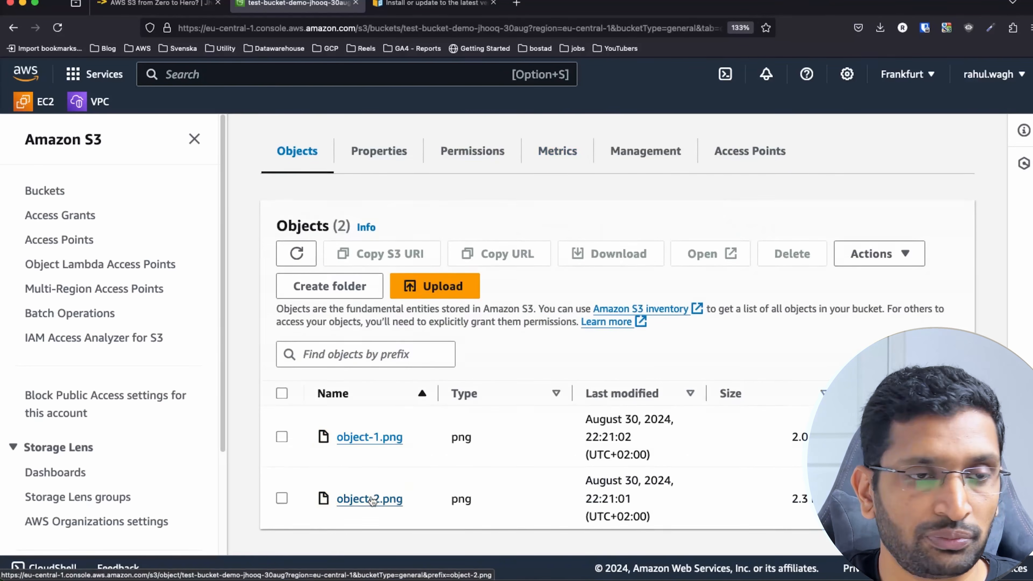
scroll(301, 241, up, 2)
double_click(311, 181)
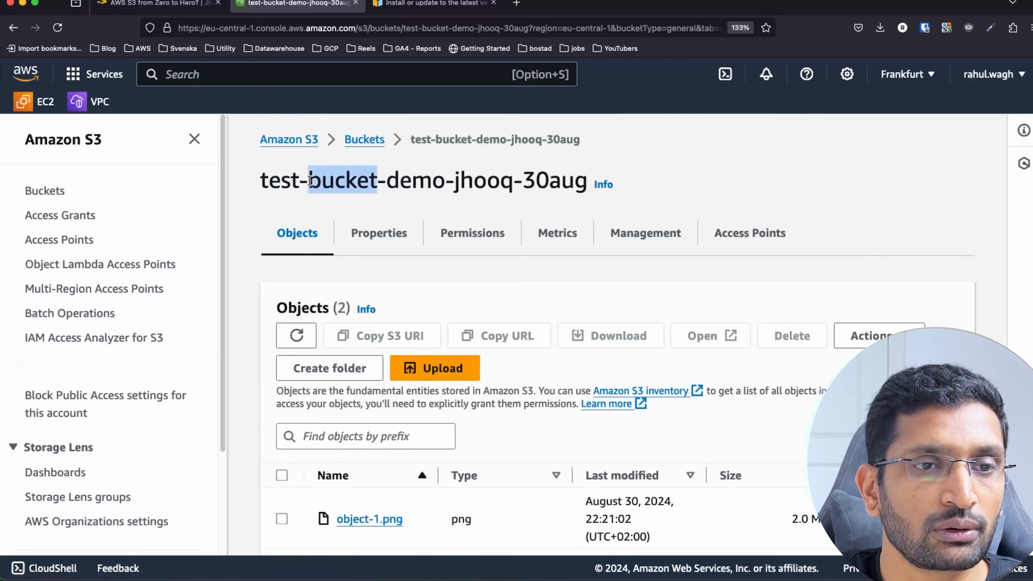
drag(588, 185, 244, 181)
key(super+c)
Step: Switch to the terminal and clear its output
key(super+Tab)
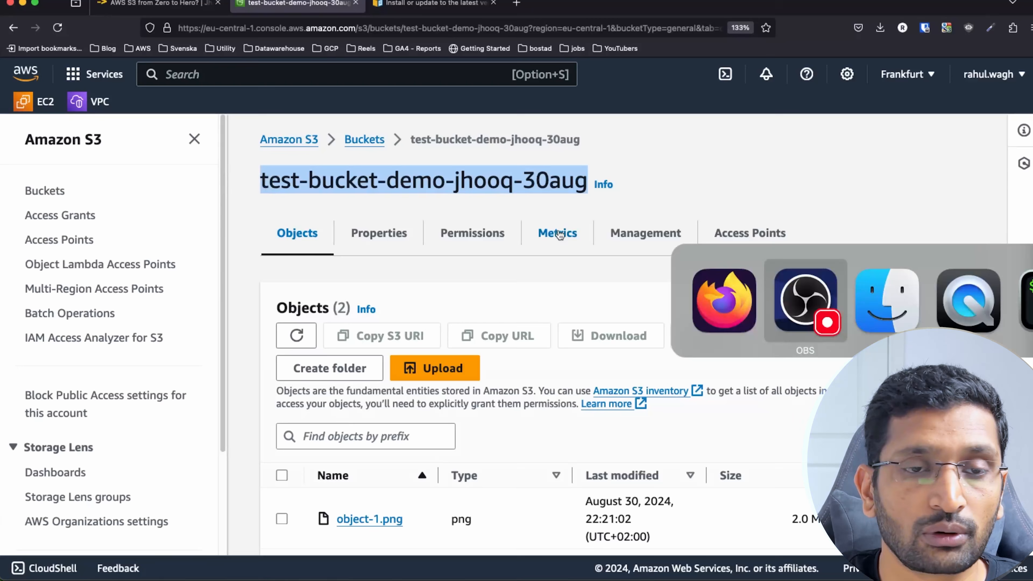
key(super+Tab)
key(super+Tab)
key(super+Tab)
key(super+Tab)
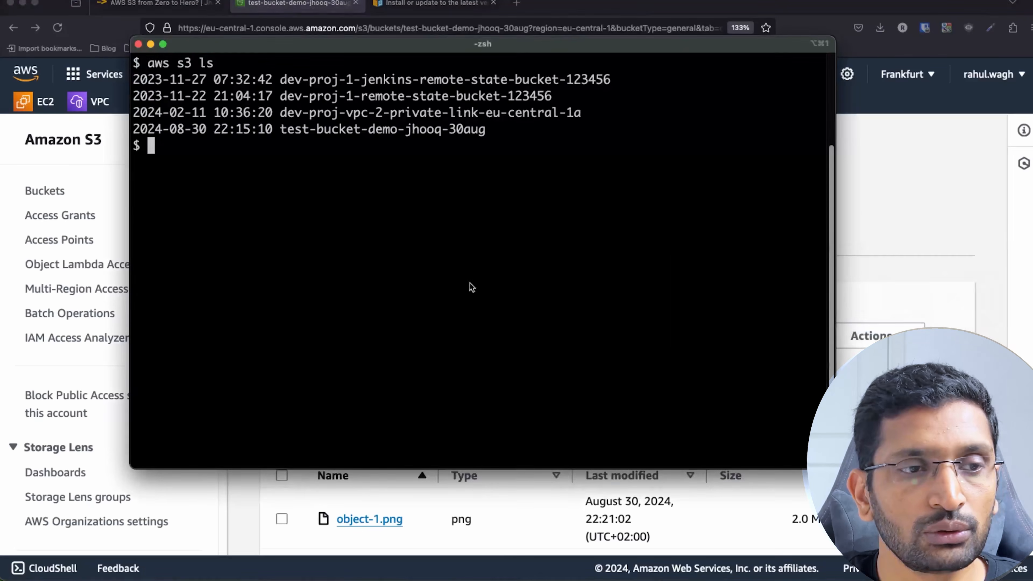
text(clear)
key(Return)
Step: List the bucket's contents with aws s3 ls s3://test-bucket-demo-jhooq-30aug and single out the listed objects
text(aw)
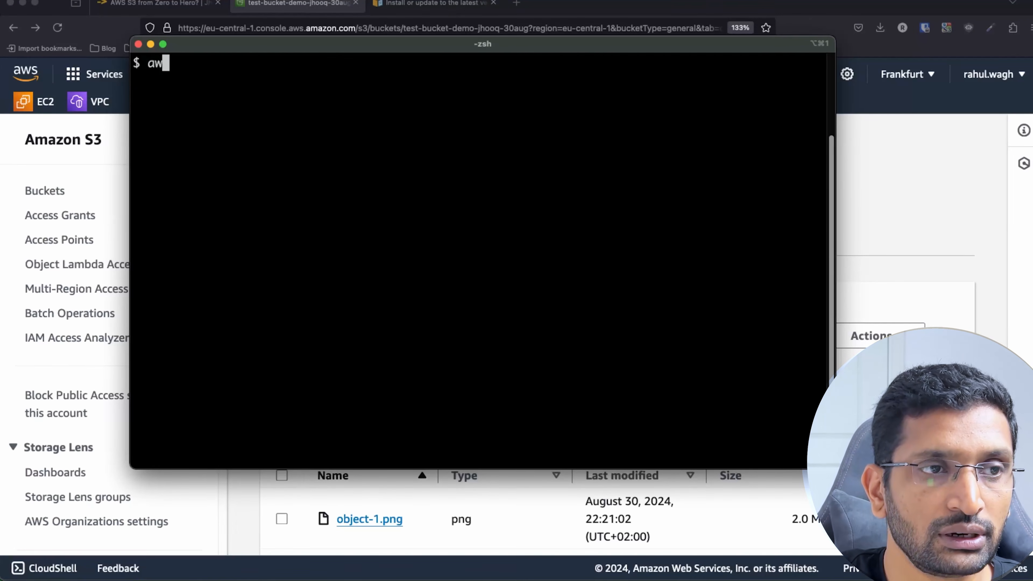
text(s s3 l)
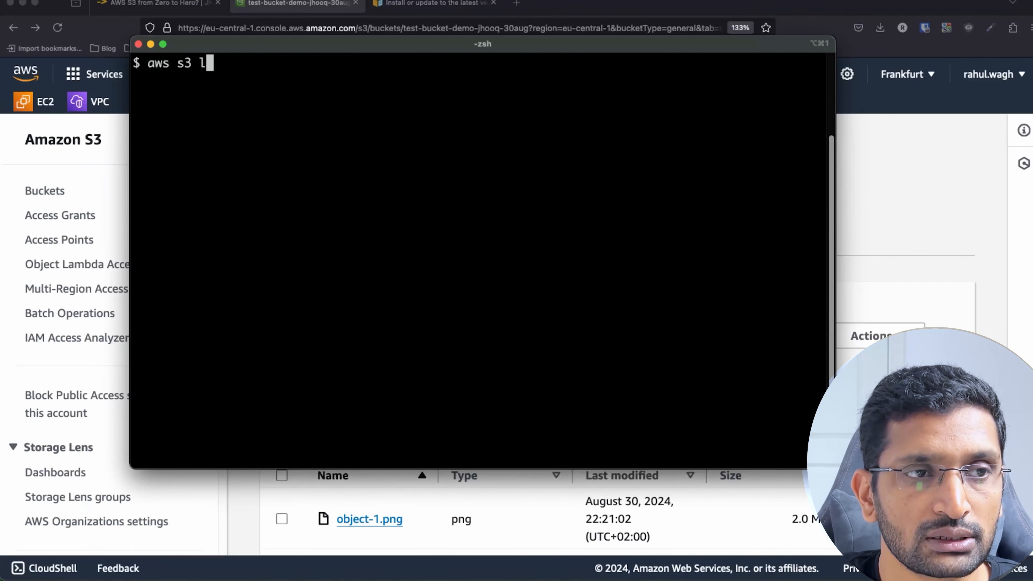
text(s s3:)
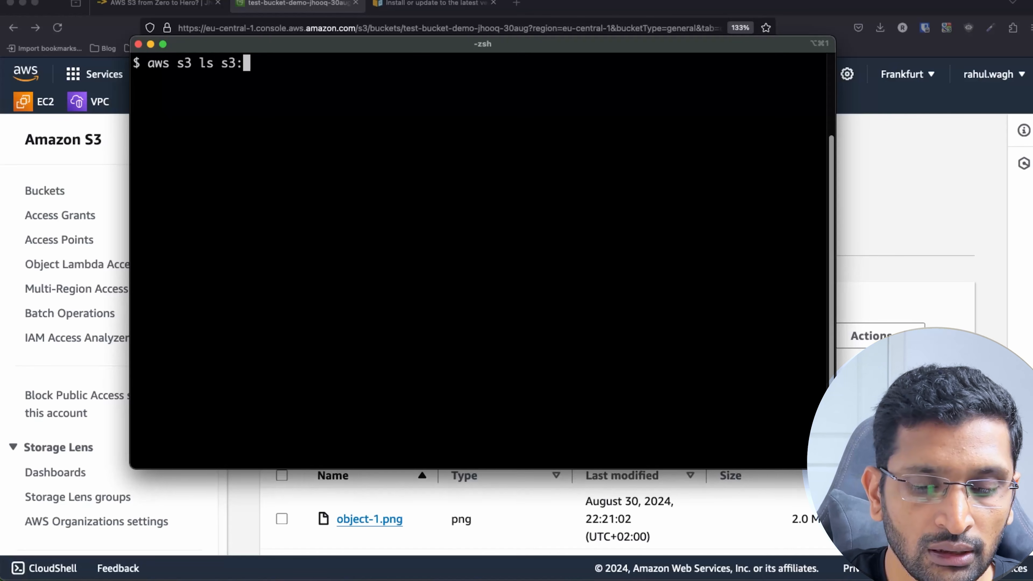
text(///)
key(BackSpace)
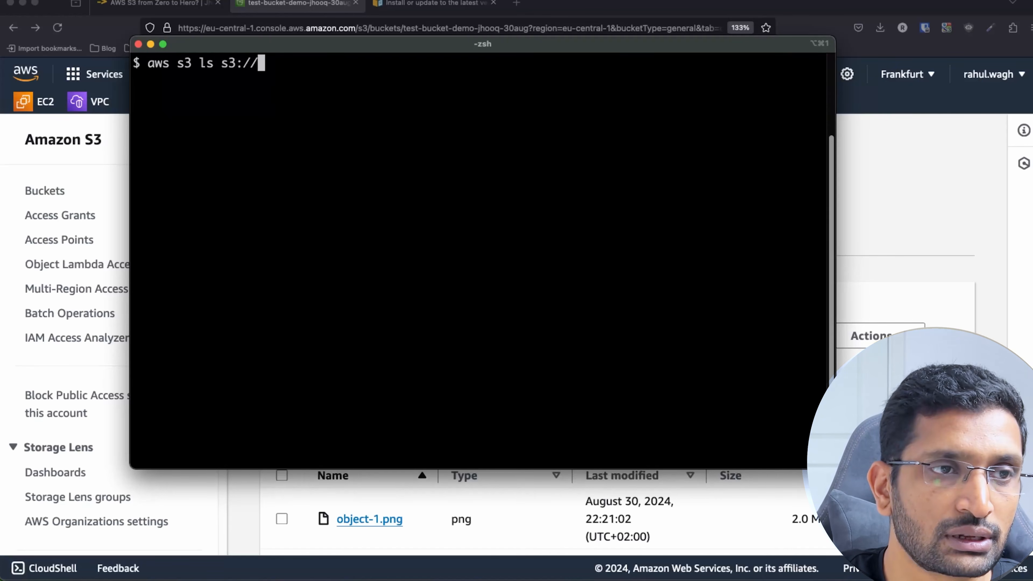
key(super+v)
key(Right)
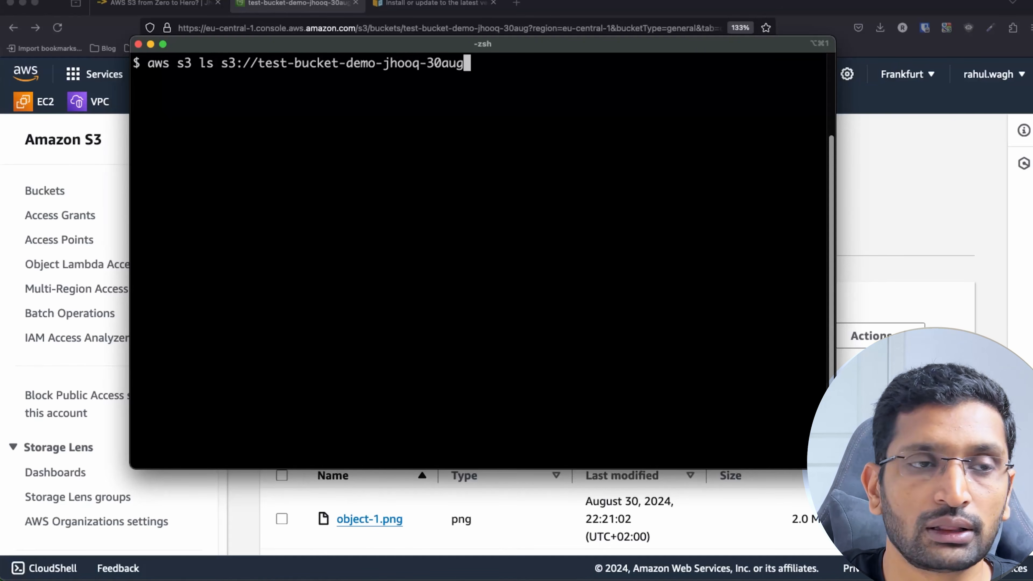
key(Return)
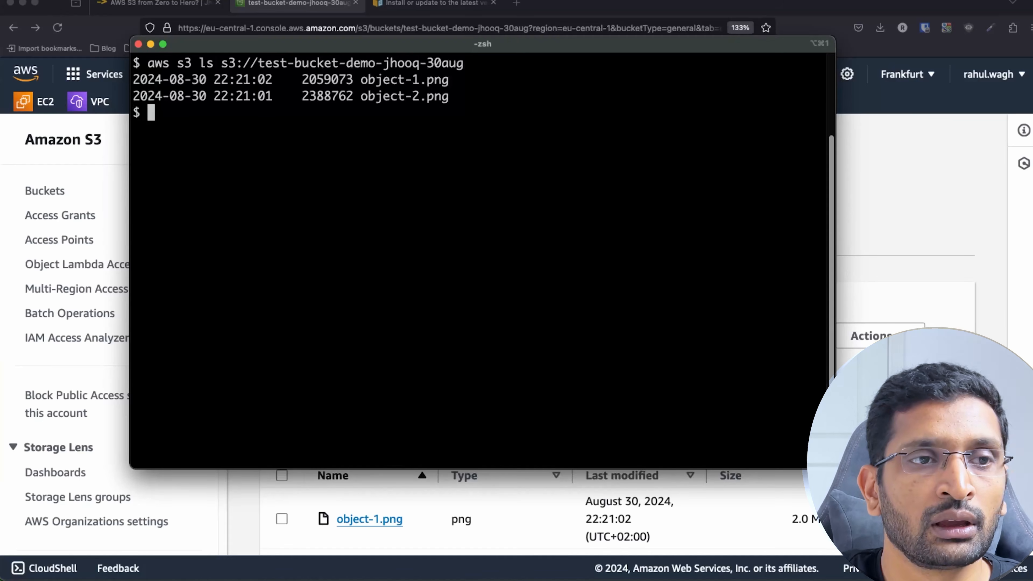
drag(462, 103, 127, 78)
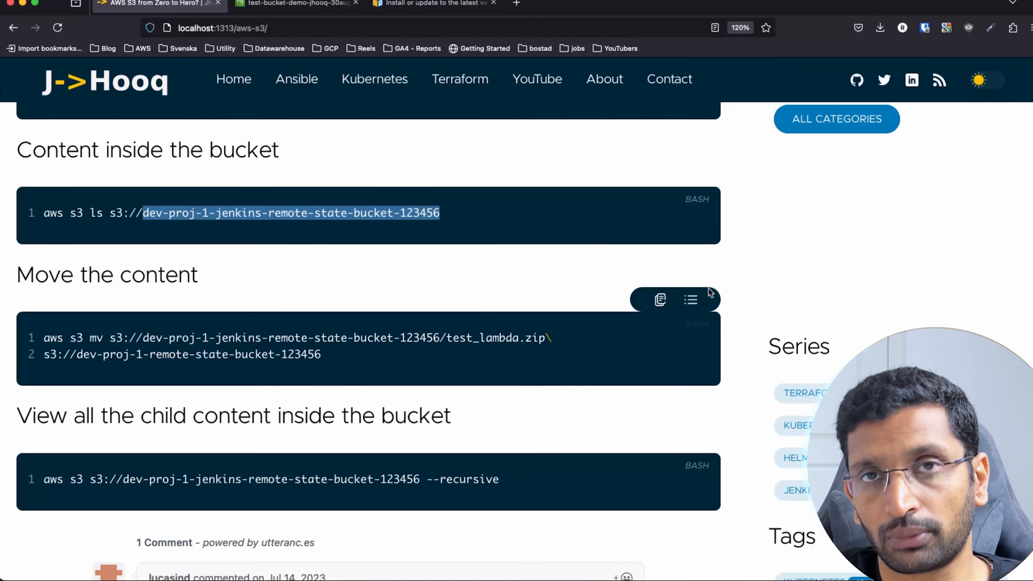
Step: Examine the Move the content command in the AWS S3 notes: aws s3 mv, the source object path and the destination bucket
scroll(266, 291, down, 2)
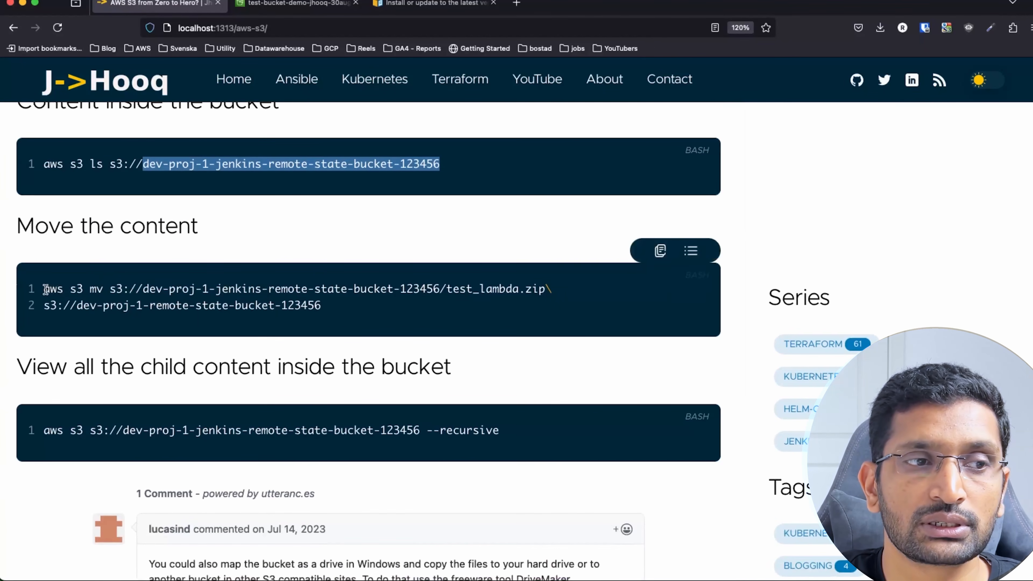
drag(44, 289, 106, 288)
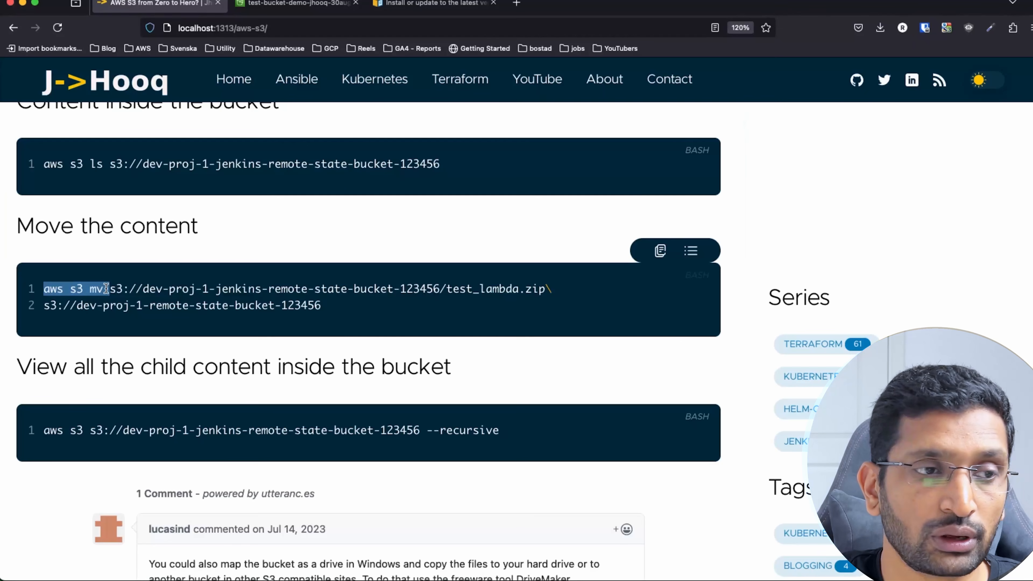
double_click(98, 288)
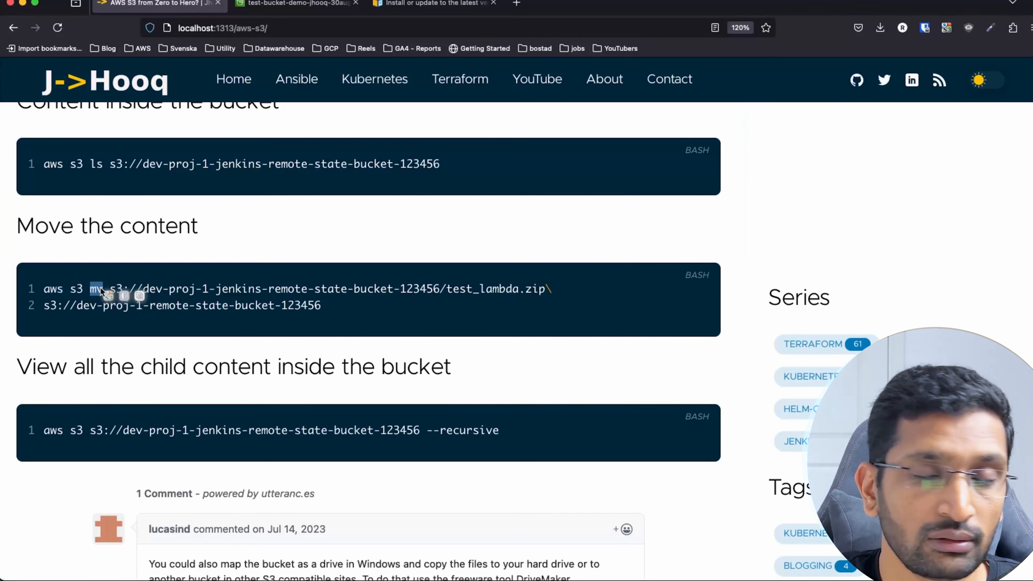
click(100, 287)
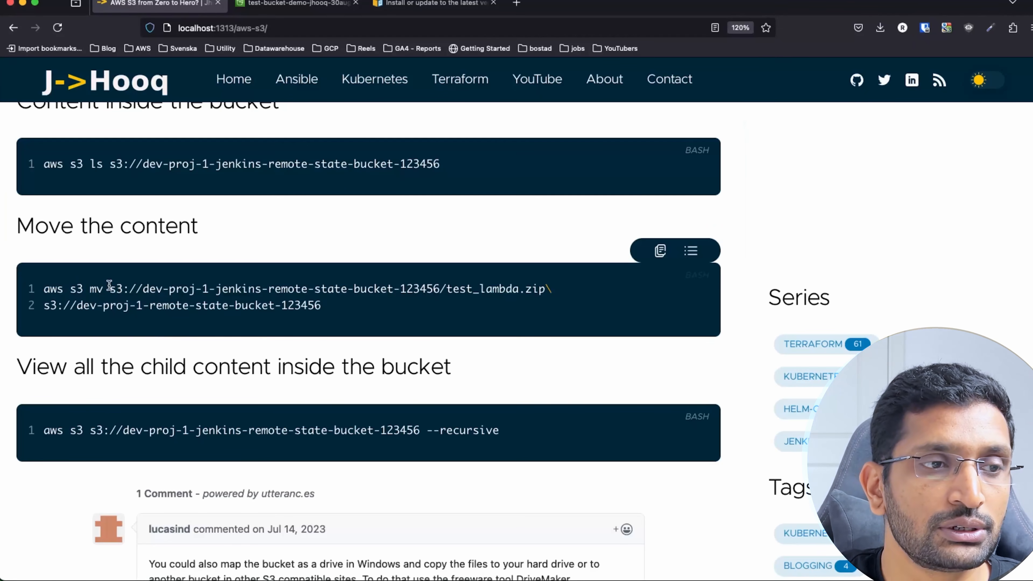
drag(109, 288, 560, 295)
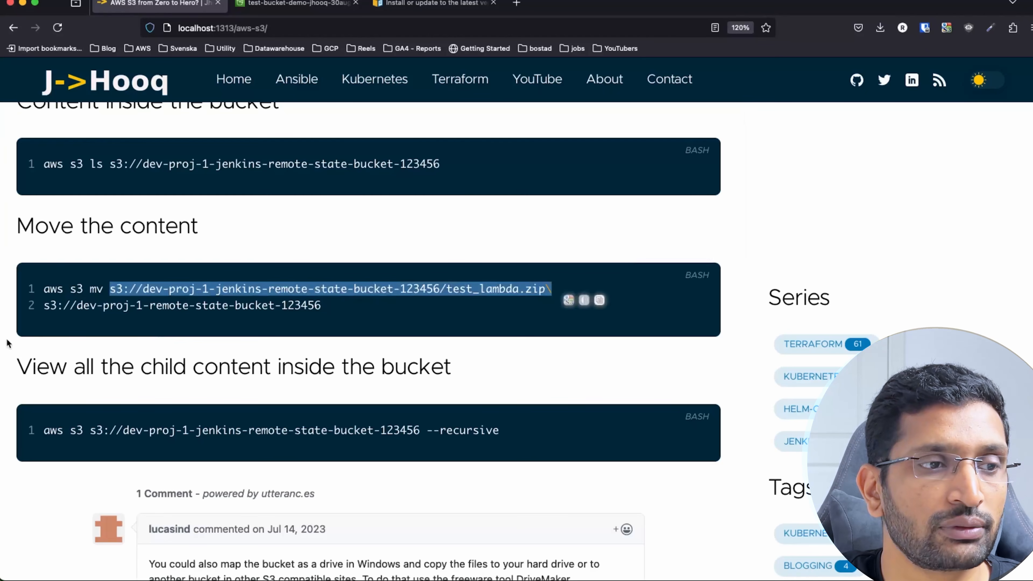
triple_click(61, 305)
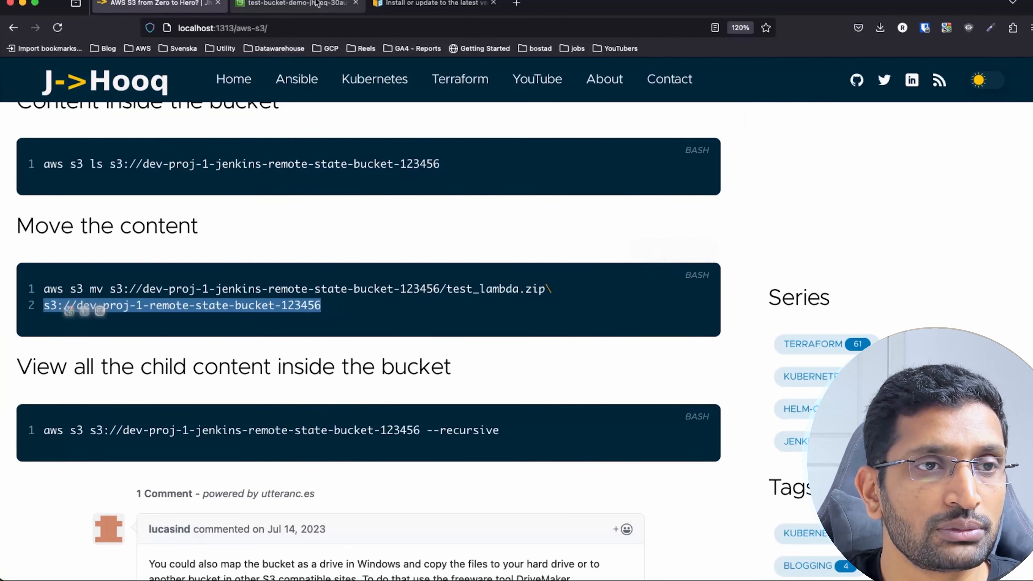
Step: Return to the AWS console and identify object-2.png in test-bucket-demo-jhooq-30aug as the object and source bucket for the move
click(298, 5)
scroll(401, 387, down, 2)
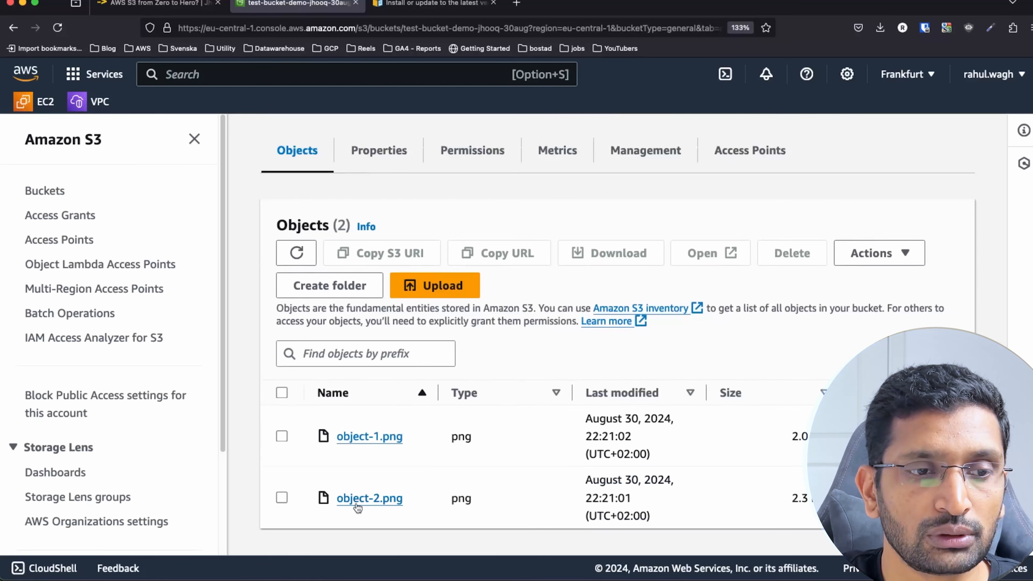
drag(416, 506, 347, 495)
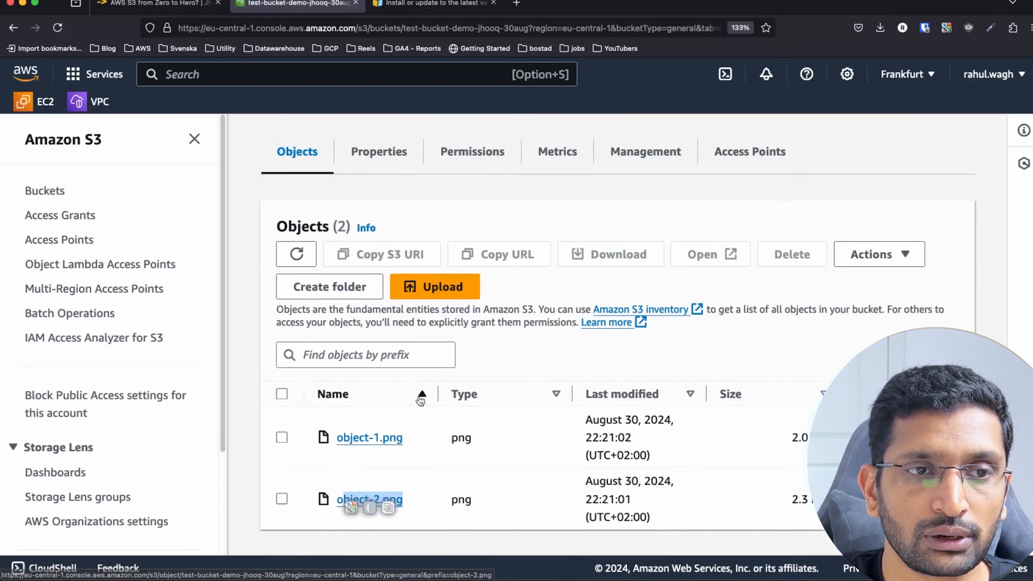
scroll(477, 174, up, 2)
triple_click(477, 175)
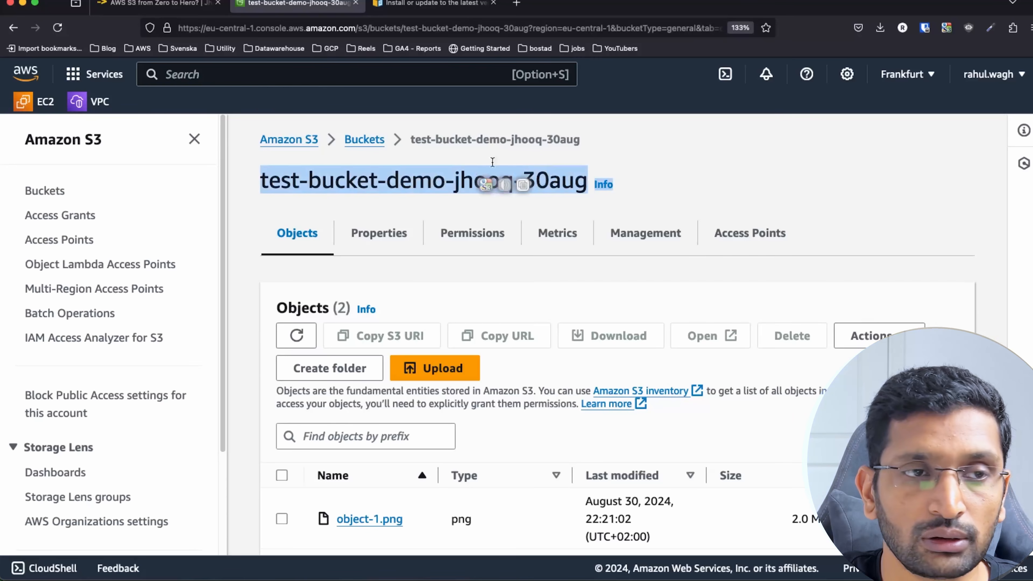
Step: Open the S3 bucket list and single out dev-proj-vpc-2-private-link-eu-central-1a as the destination bucket
click(367, 143)
scroll(369, 147, down, 3)
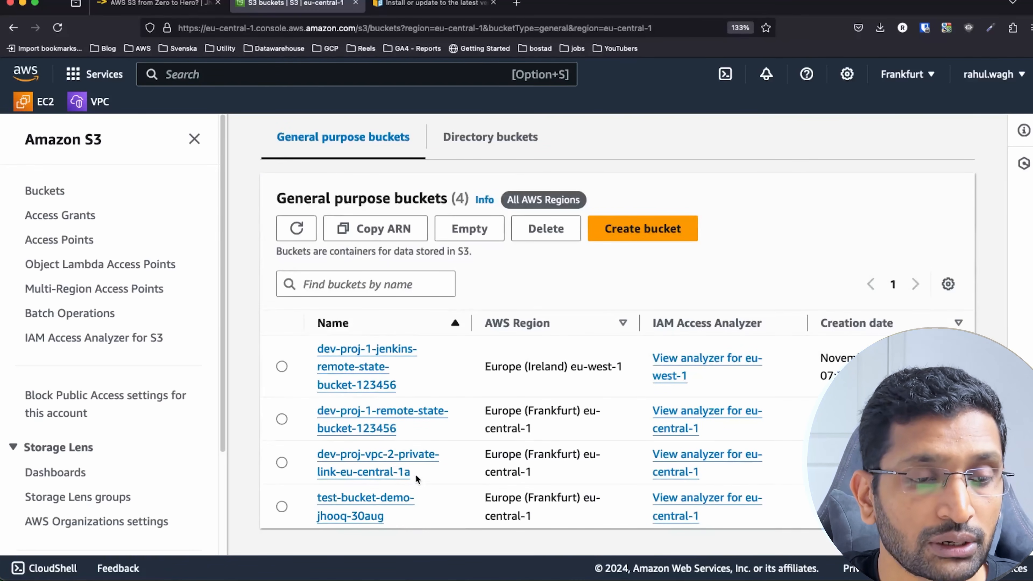
drag(415, 475, 320, 457)
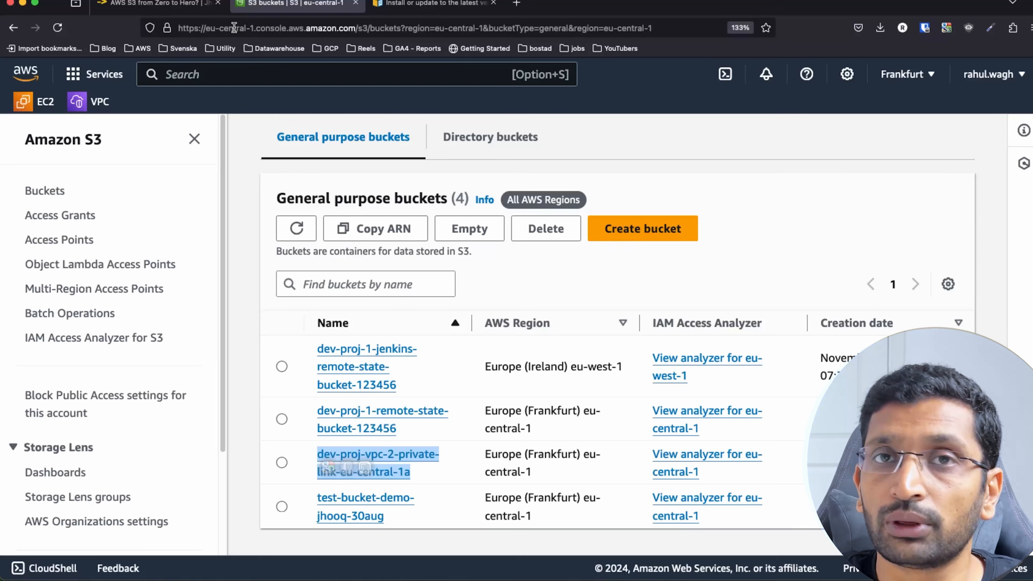
Step: Switch from the AWS S3 notes to the terminal, clear it and begin the move command with aws s3 mv s3://
click(179, 4)
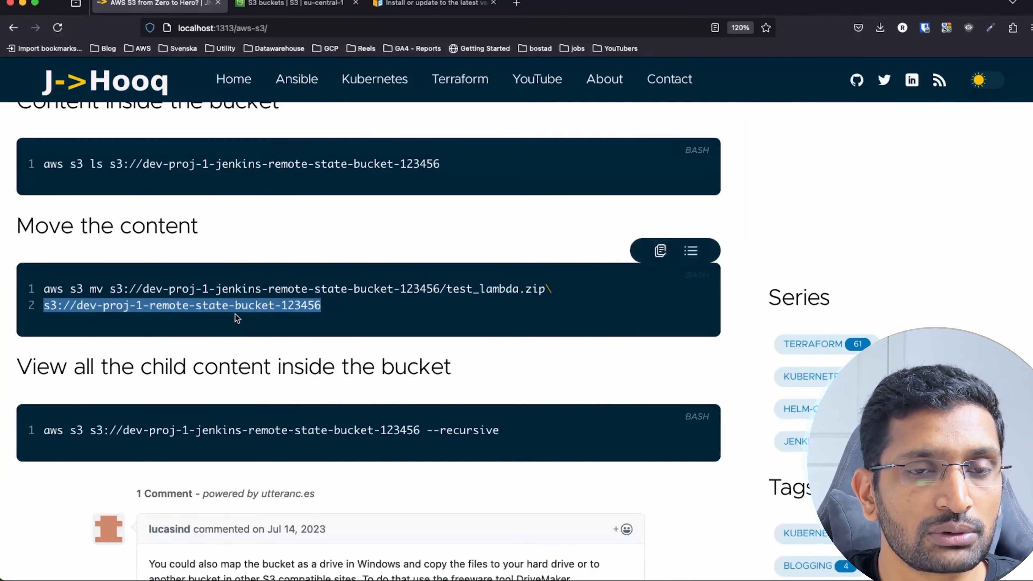
key(super+Tab)
key(super+Tab)
key(super+Tab)
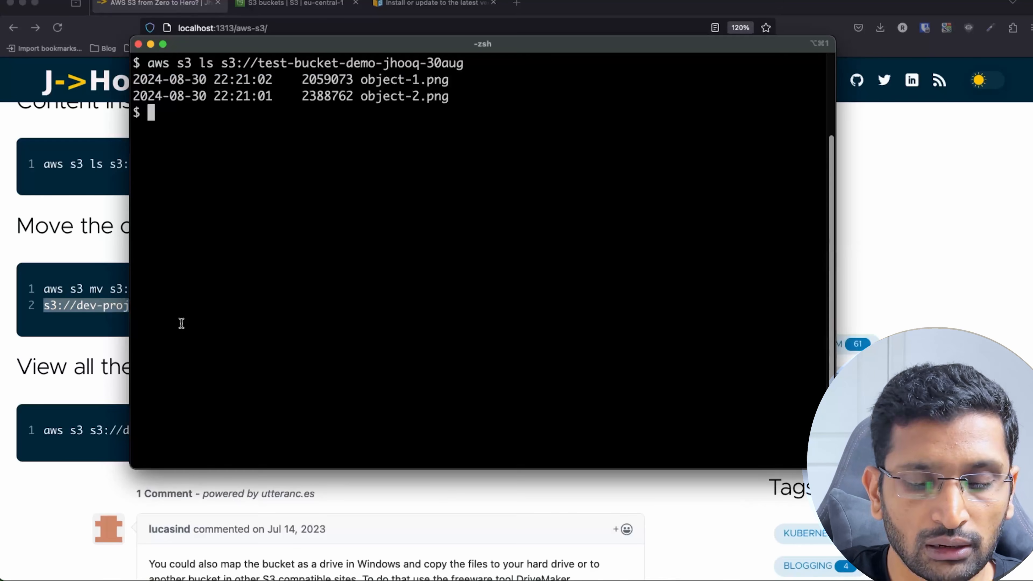
text(clear)
key(Return)
text(aws )
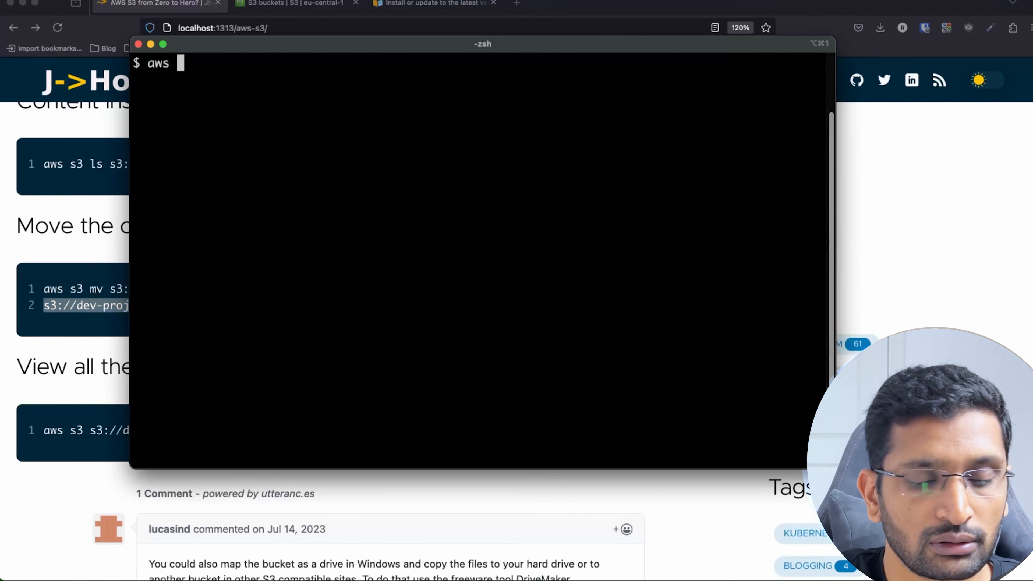
text(s3 mv )
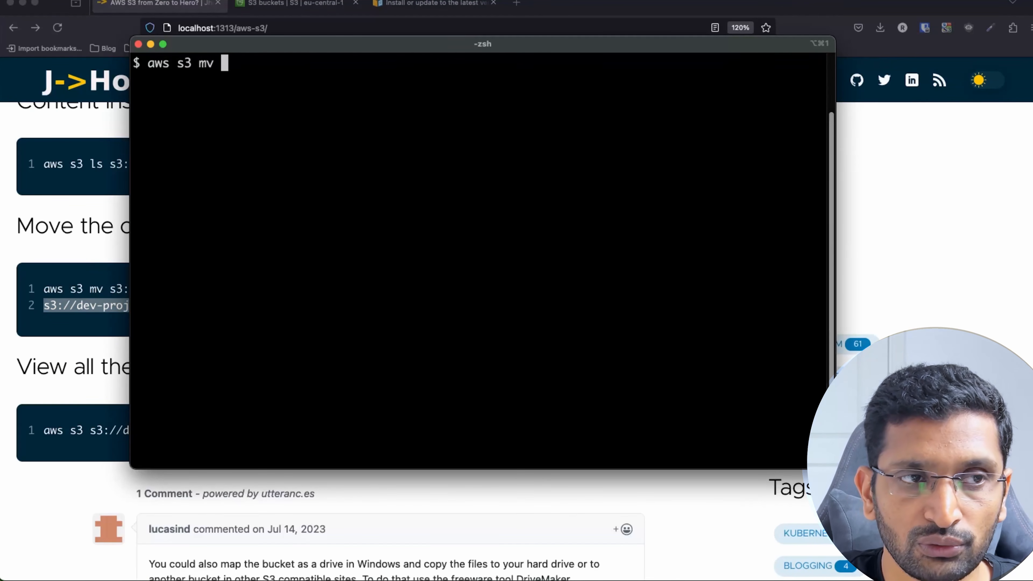
text(s3://)
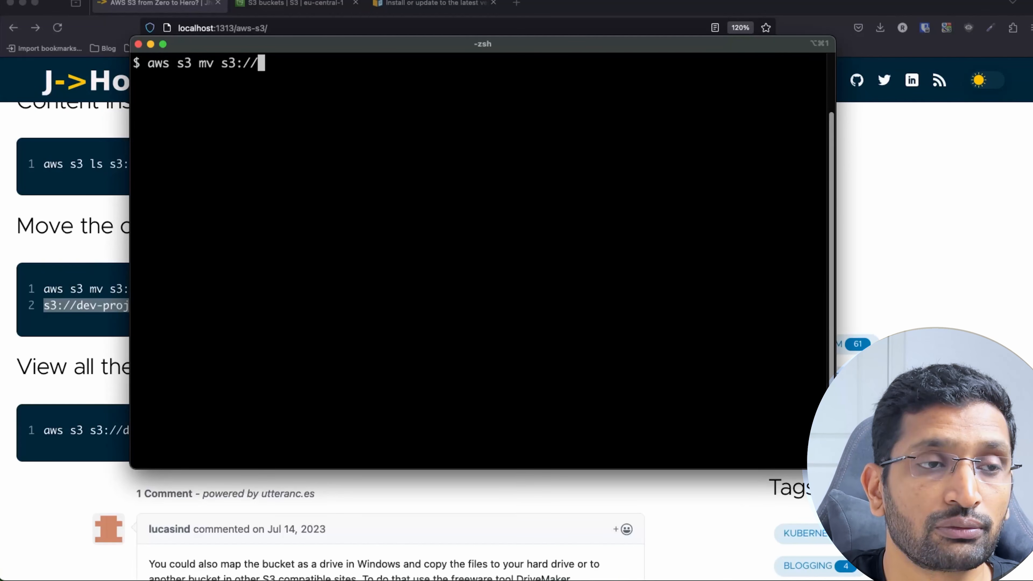
Step: Copy the source bucket name test-bucket-demo-jhooq-30aug from the AWS console into the terminal's move command, followed by a slash
key(super+Tab)
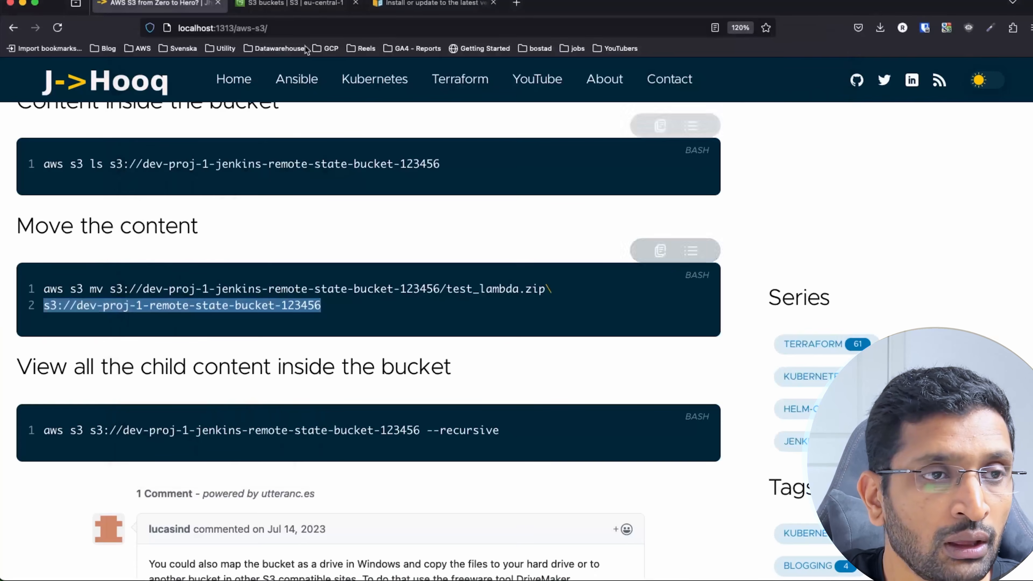
click(311, 9)
click(375, 516)
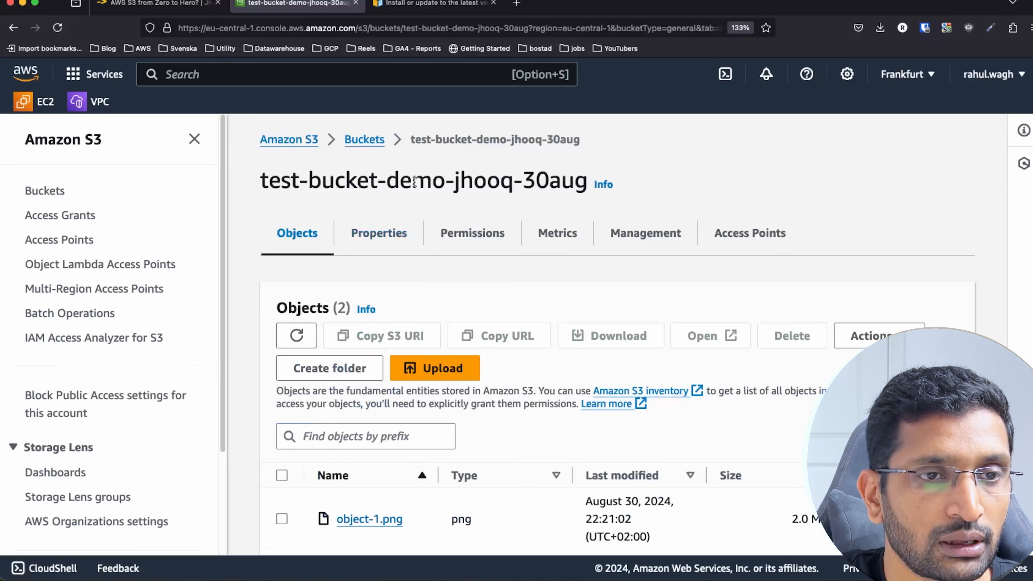
double_click(406, 175)
click(406, 175)
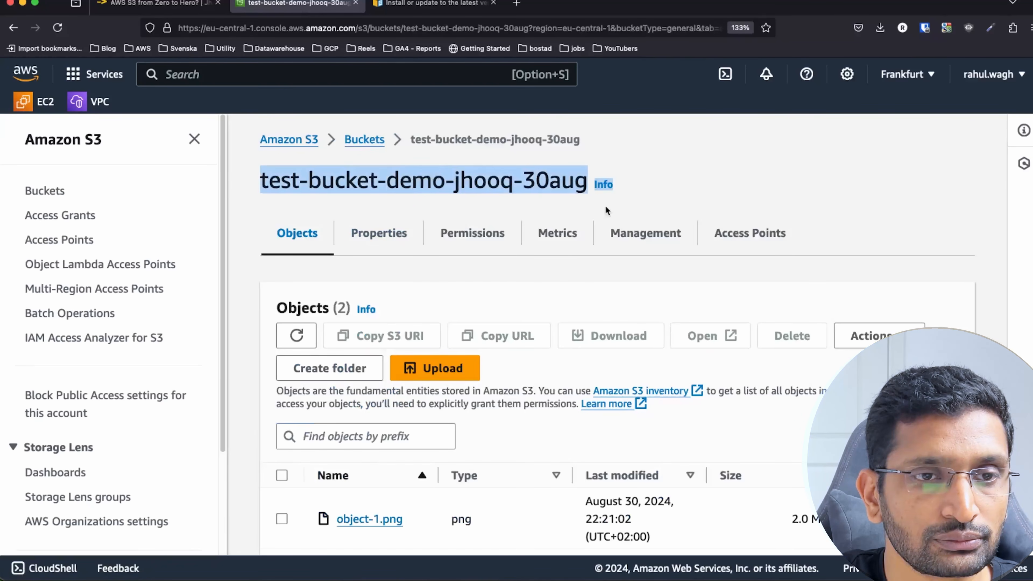
drag(594, 185, 260, 182)
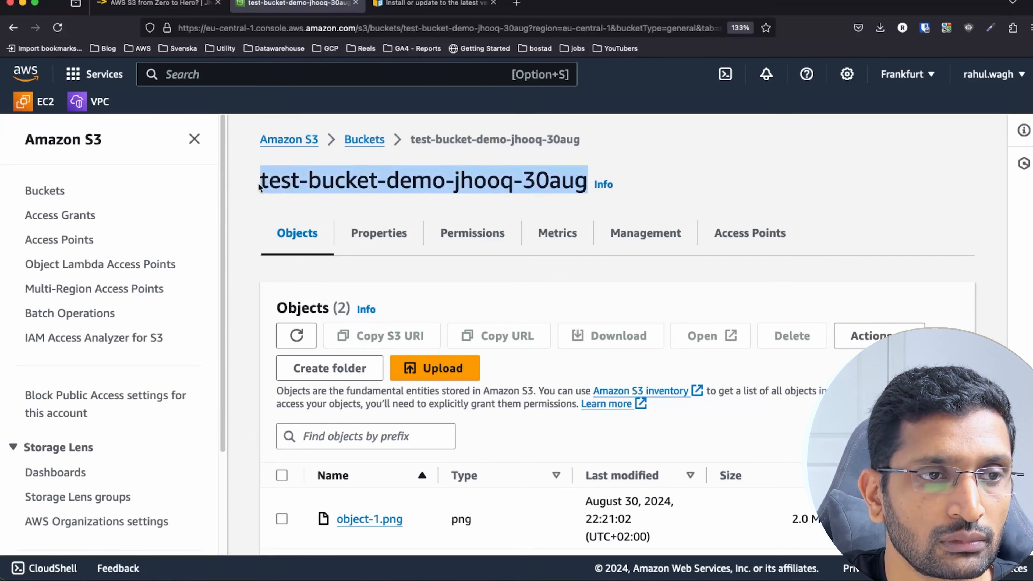
key(super+c)
key(super+Tab)
key(super+v)
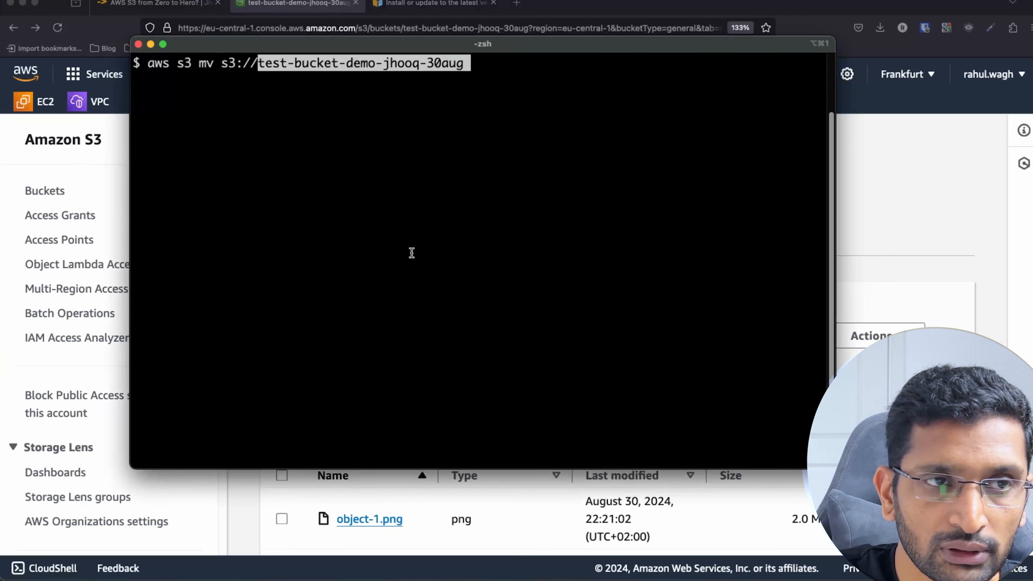
key(Right)
text(/)
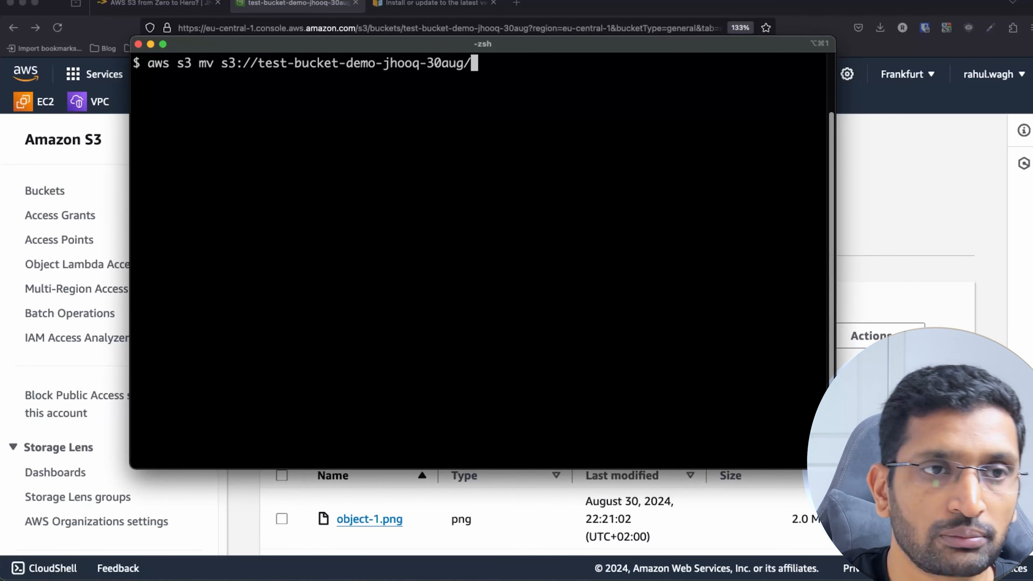
Step: Copy the object name object-2.png from the bucket's object list and append it to the source path in the terminal
click(956, 230)
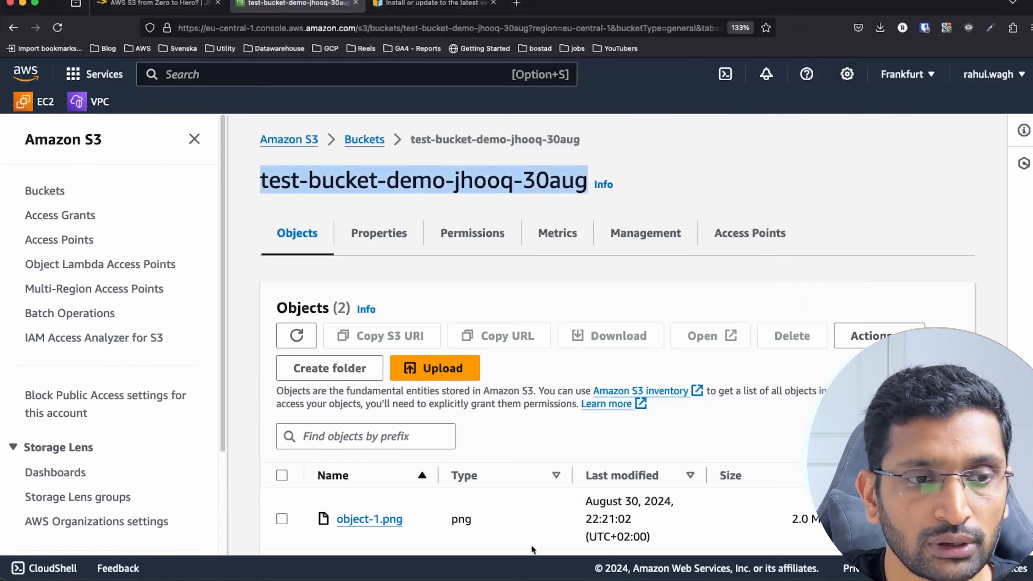
scroll(449, 456, down, 2)
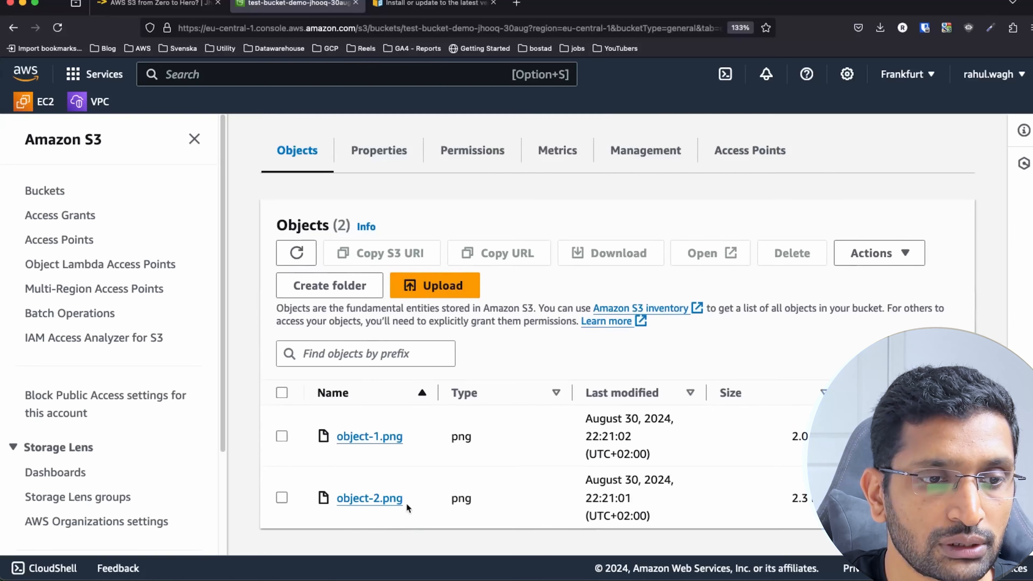
drag(406, 503, 339, 499)
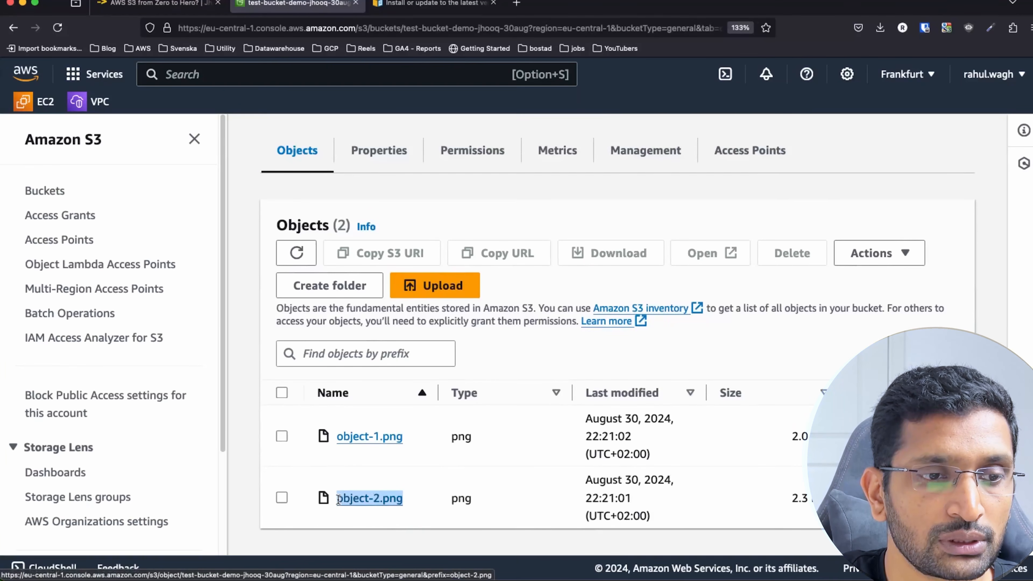
key(super+c)
key(super+Tab)
key(super+v)
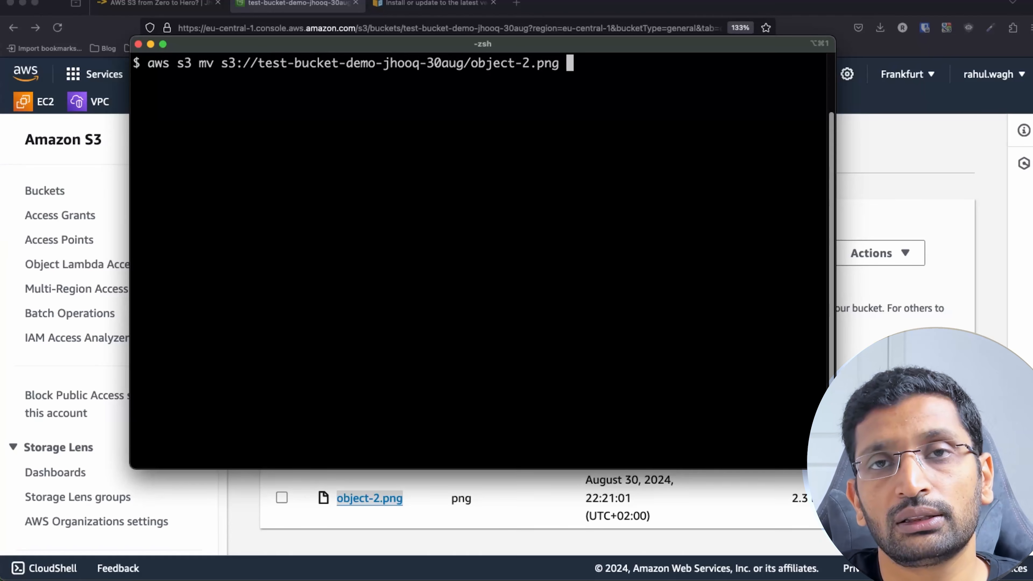
Step: Add s3://dev-proj-vpc-2-private-link-eu-central-1a as the move command's destination, copying the bucket name from its page in the AWS console
click(879, 157)
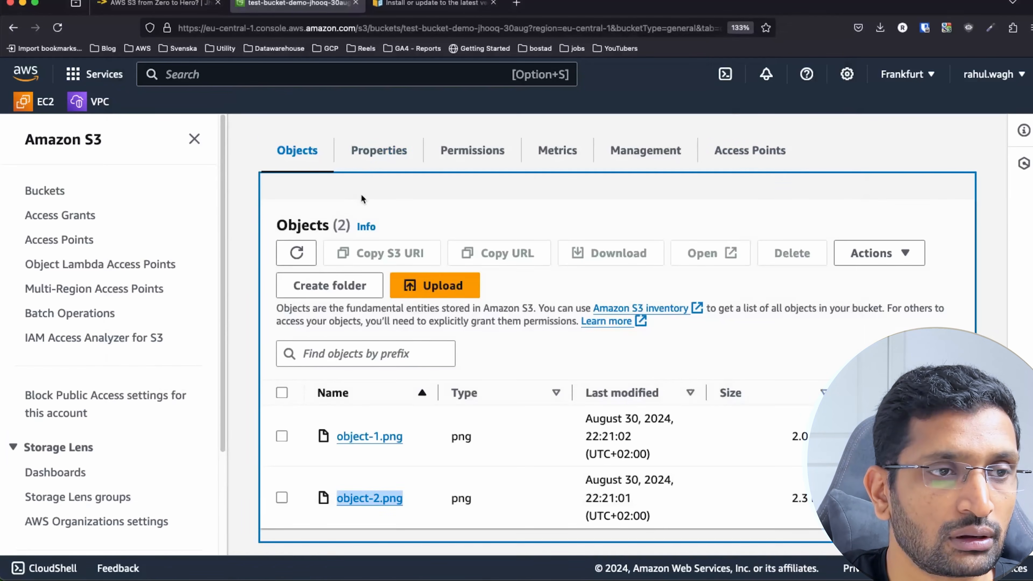
scroll(361, 194, up, 3)
click(361, 142)
scroll(346, 310, down, 3)
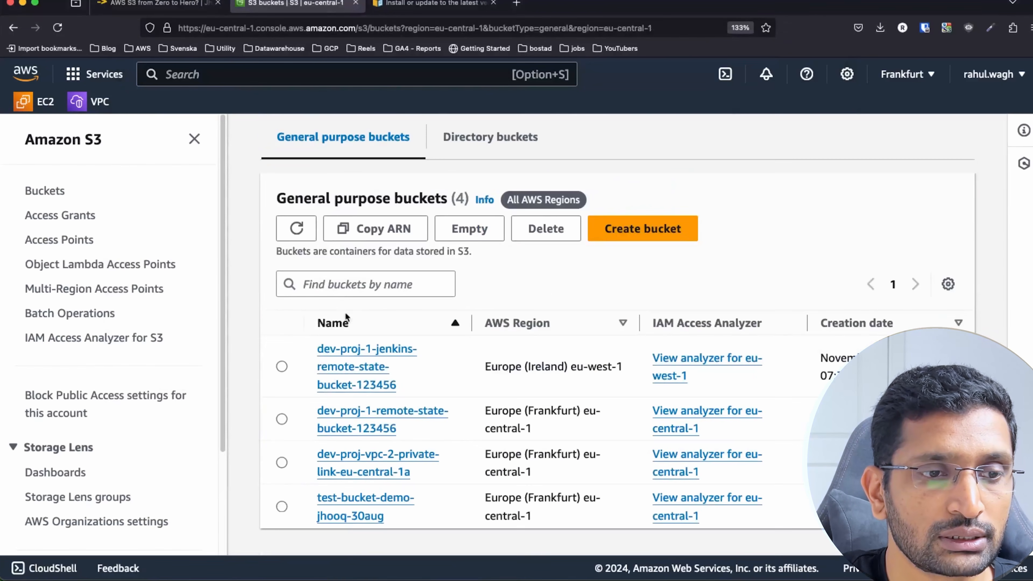
click(371, 458)
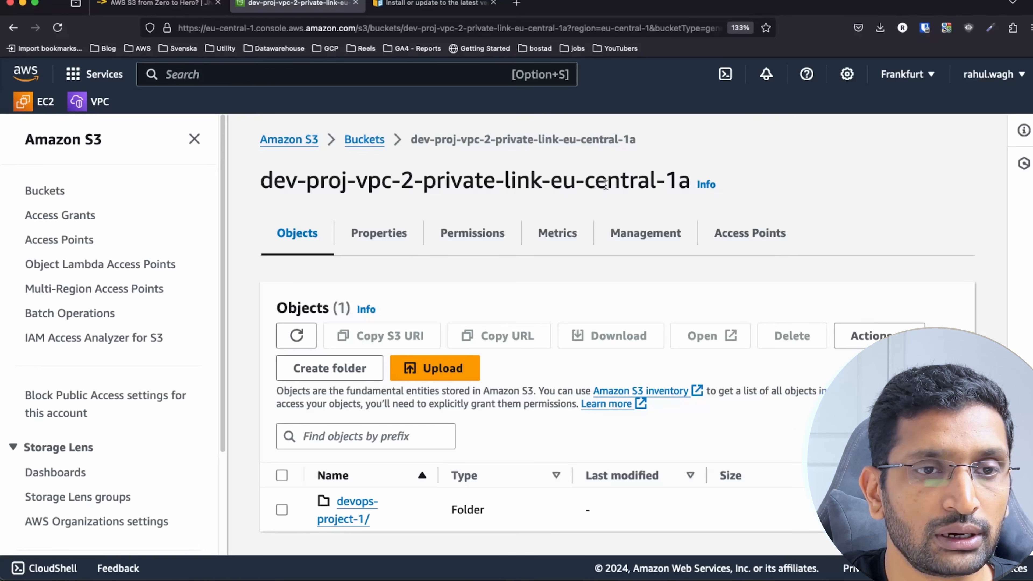
drag(688, 182, 257, 181)
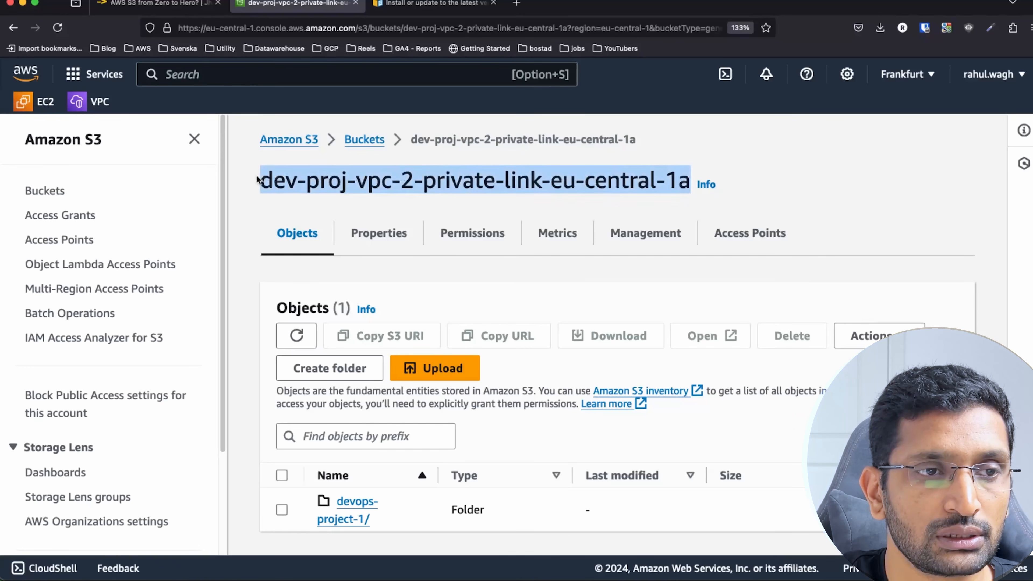
key(super+Tab)
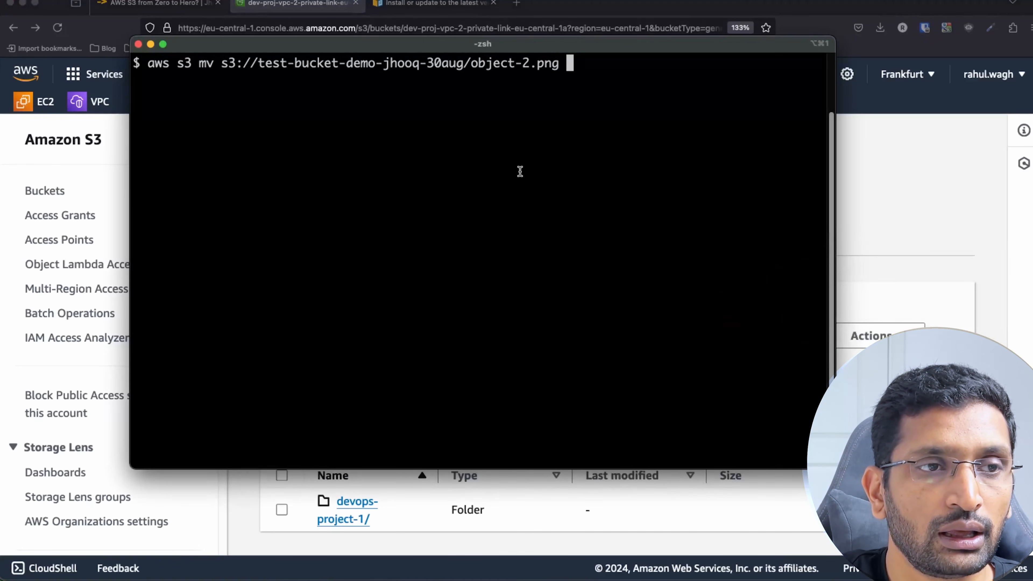
text(s3://)
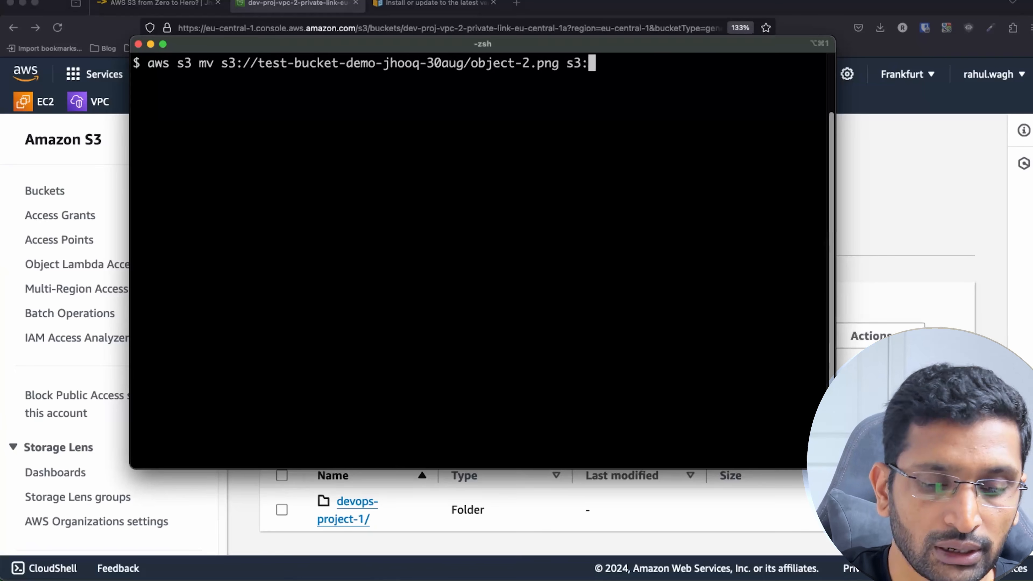
key(super+v)
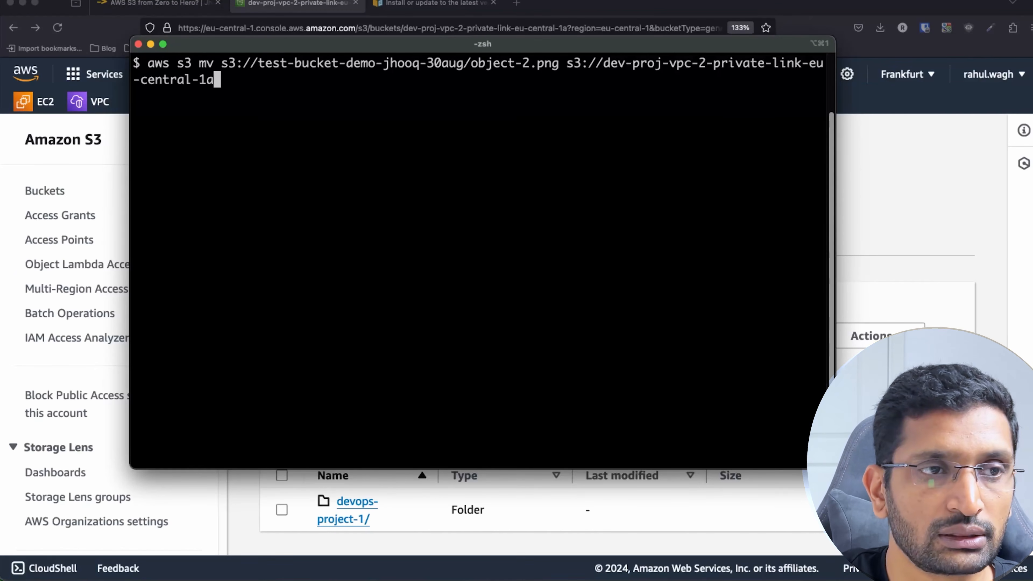
Step: Compare the command with the notes' aws s3 mv example, run it in the terminal and single out the move output
click(156, 4)
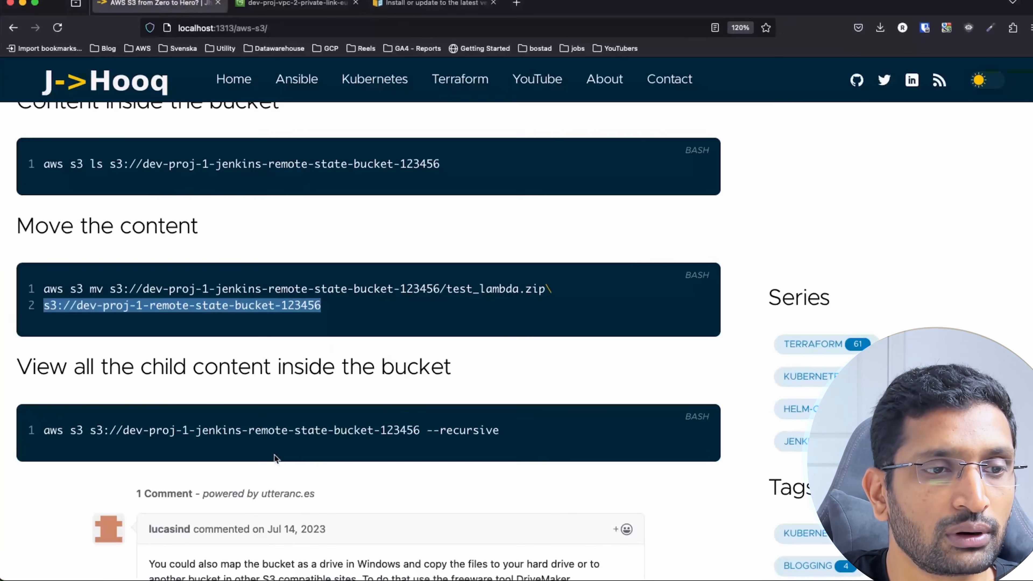
drag(322, 306, 36, 290)
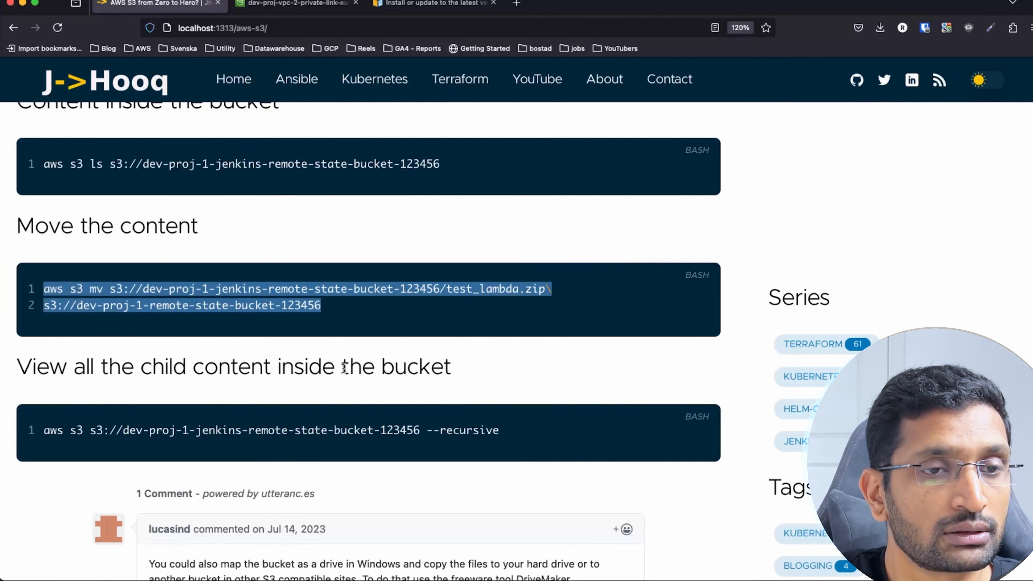
key(super+Tab)
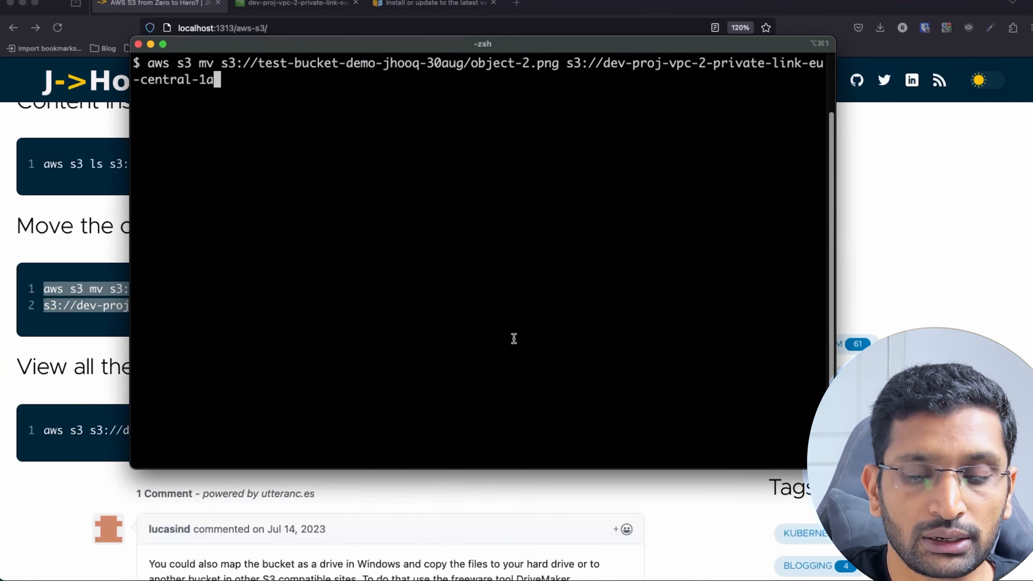
key(Return)
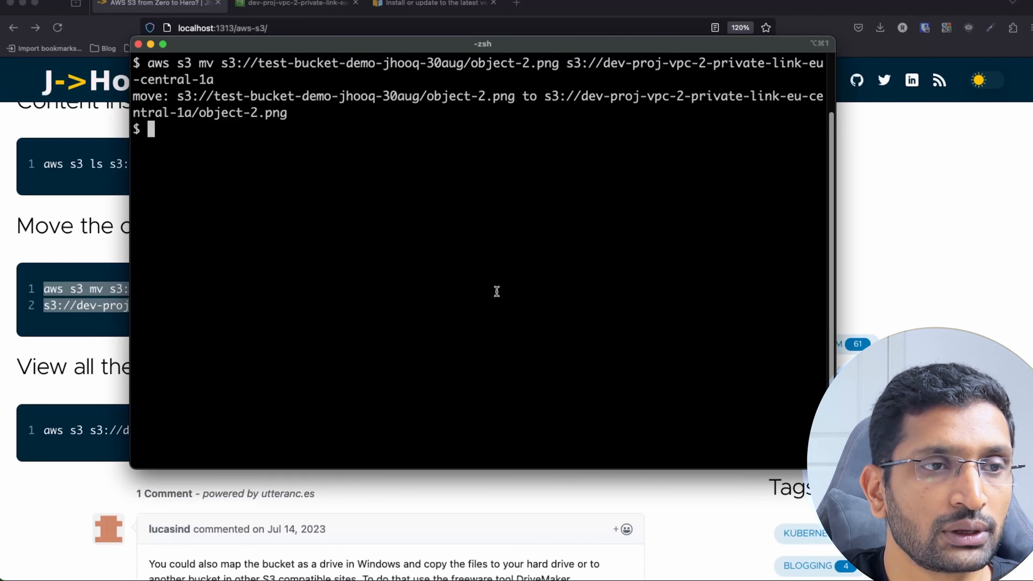
drag(289, 116, 120, 100)
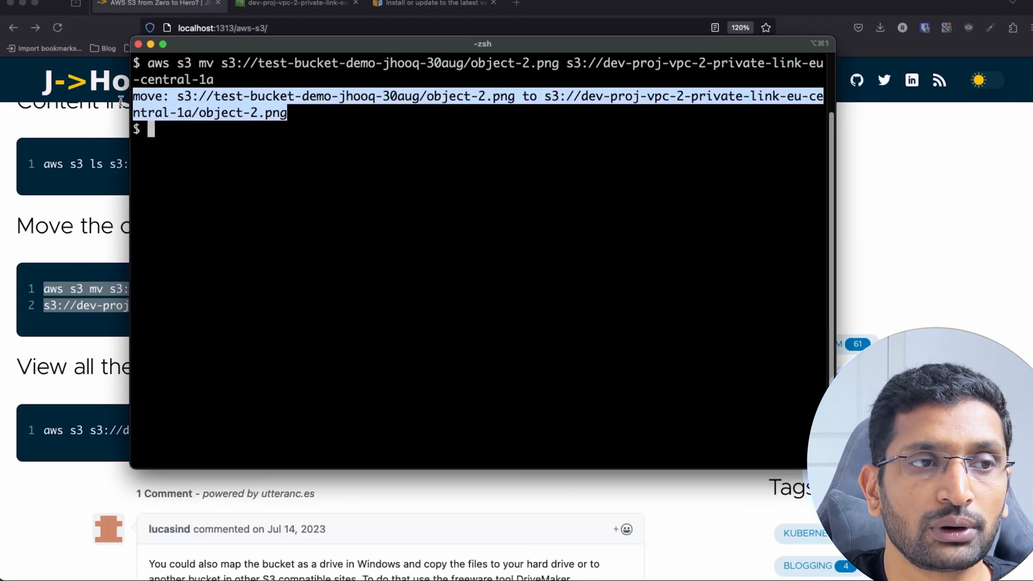
Step: Refresh the object list of dev-proj-vpc-2-private-link-eu-central-1a in the AWS console and single out object-2.png
click(902, 224)
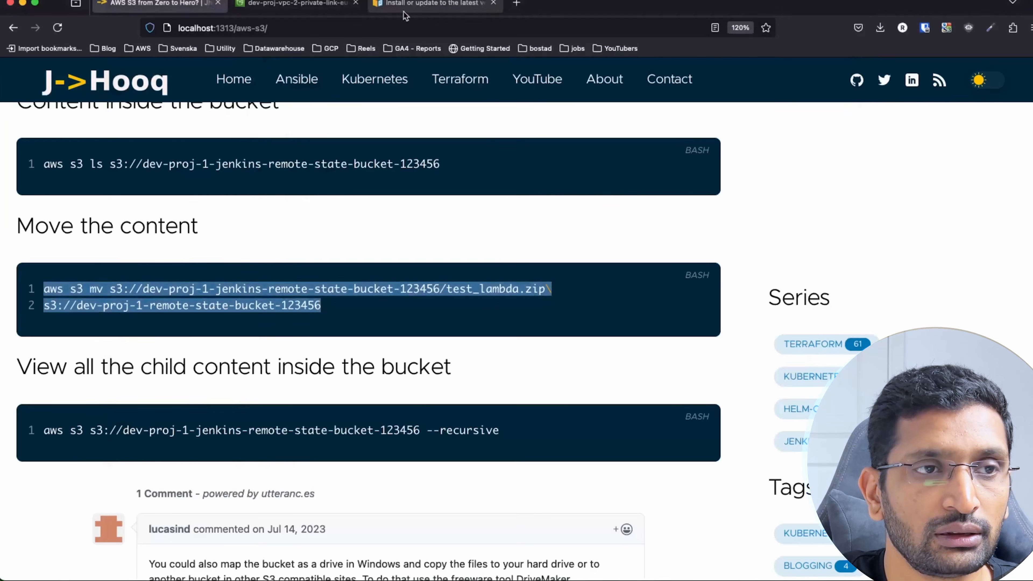
click(292, 4)
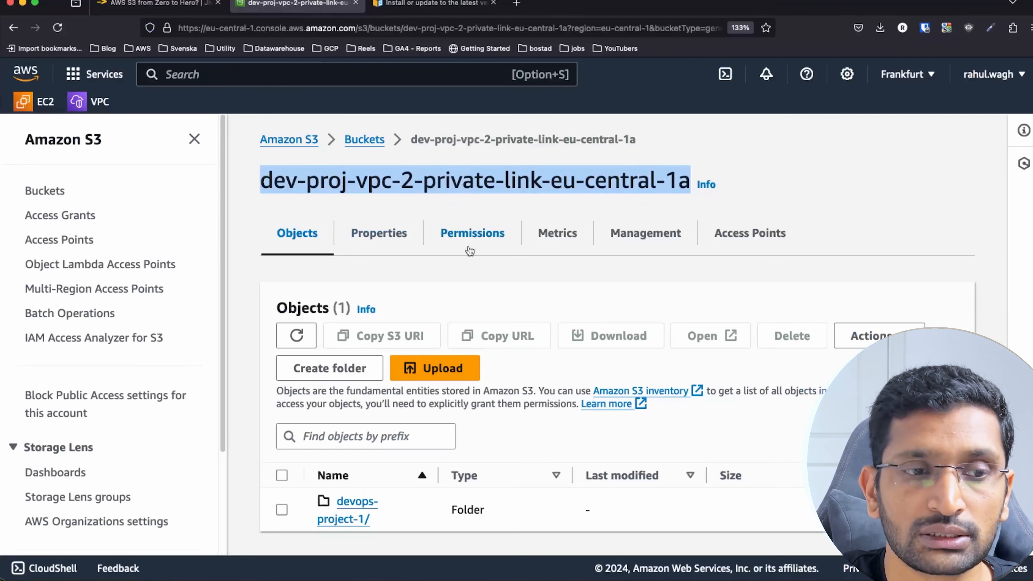
scroll(451, 474, down, 1)
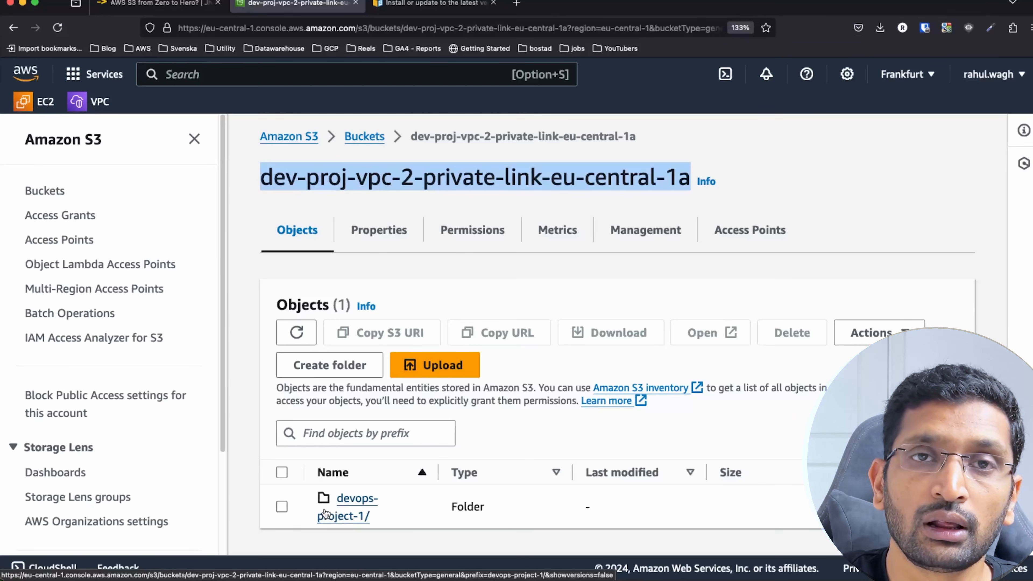
click(301, 338)
scroll(425, 438, down, 2)
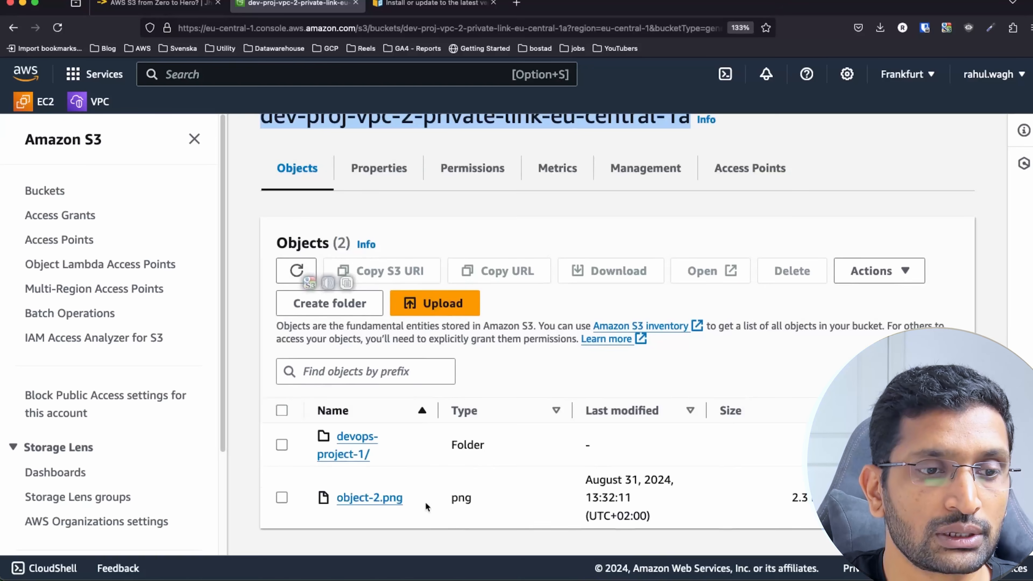
drag(426, 506, 332, 500)
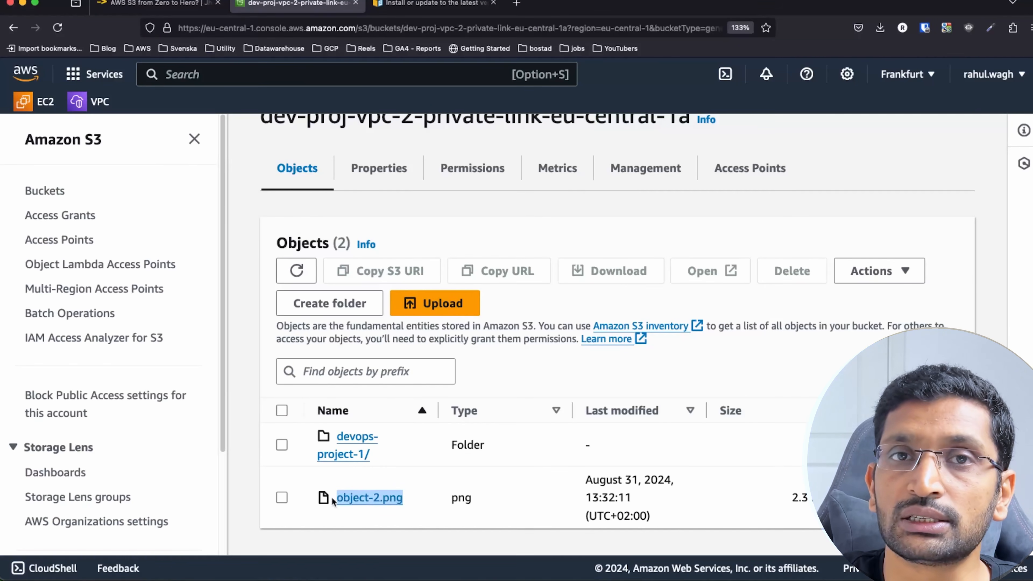
Step: Return to the S3 bucket list and open test-bucket-demo-jhooq-30aug to check its remaining objects
scroll(510, 421, up, 3)
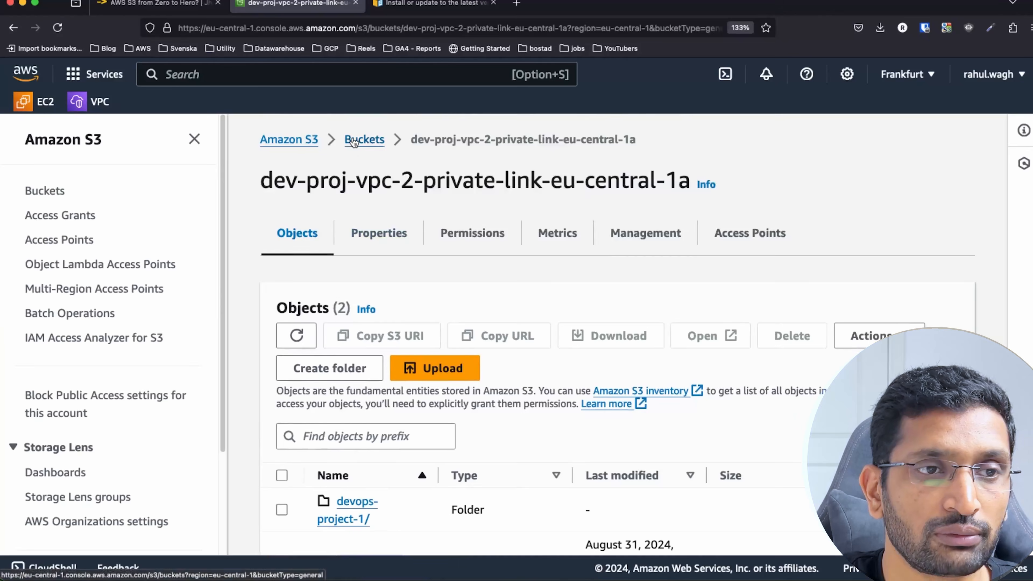
click(353, 141)
scroll(363, 326, down, 3)
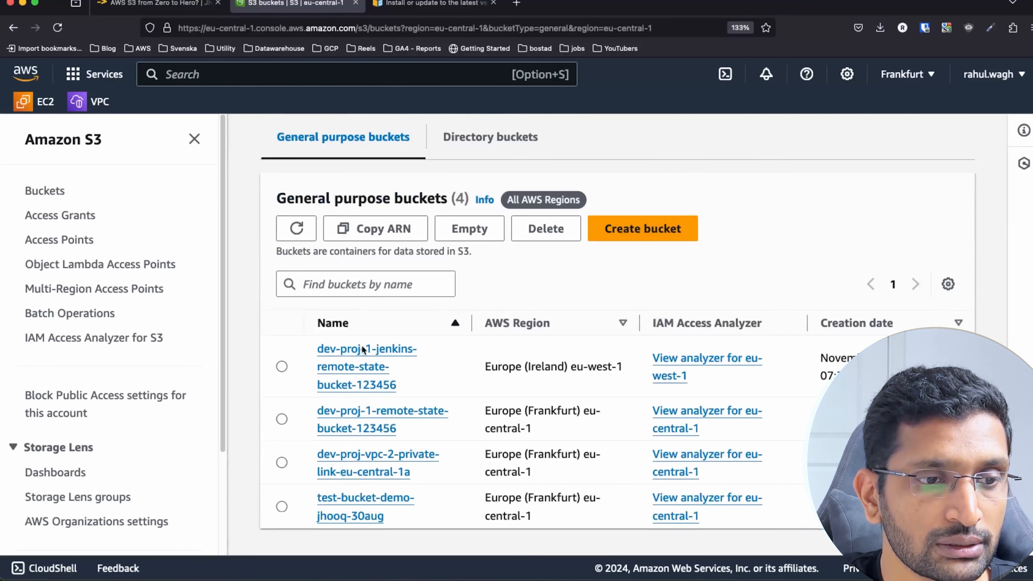
click(352, 522)
scroll(443, 454, down, 1)
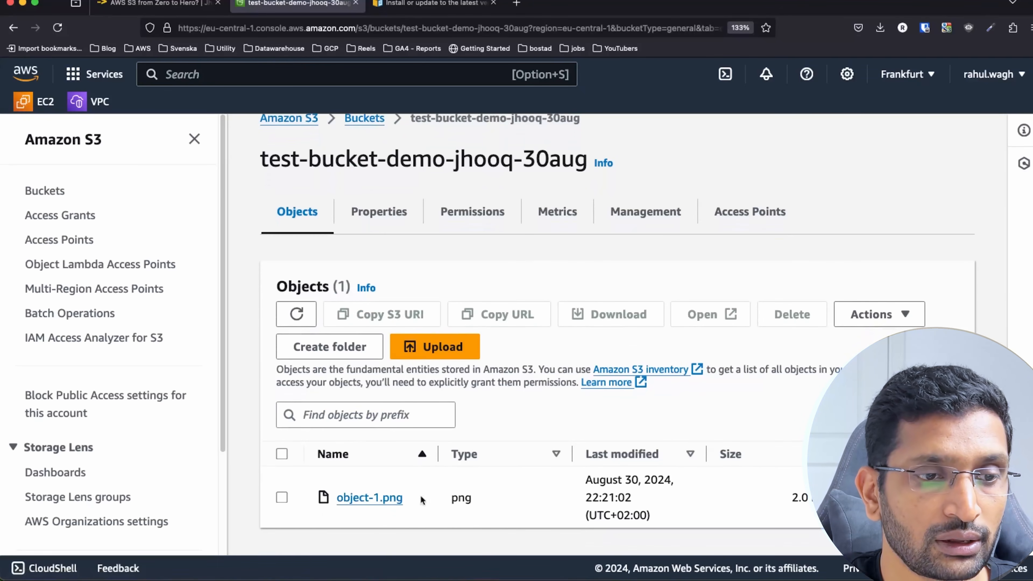
Step: Single out object-1.png in the bucket, and examine the notes' aws s3 ls example, highlighting its bucket address and --recursive option
drag(425, 506, 308, 501)
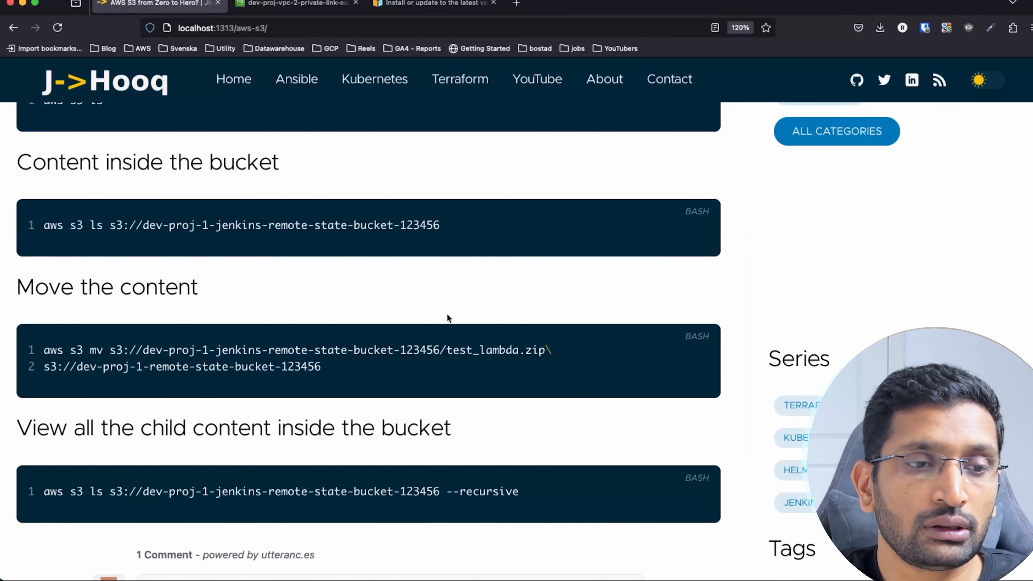
scroll(407, 326, down, 5)
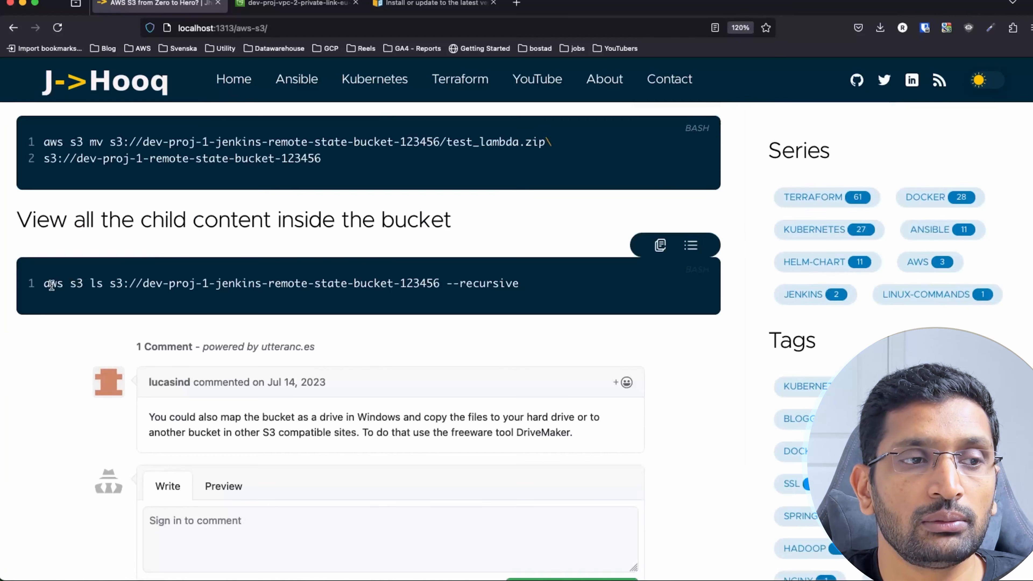
drag(51, 284, 437, 281)
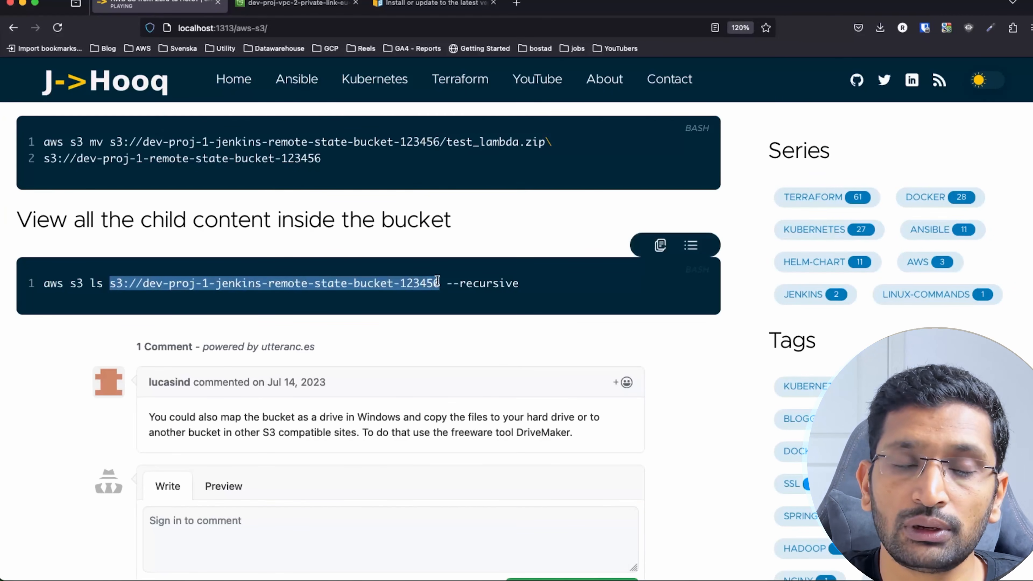
click(449, 286)
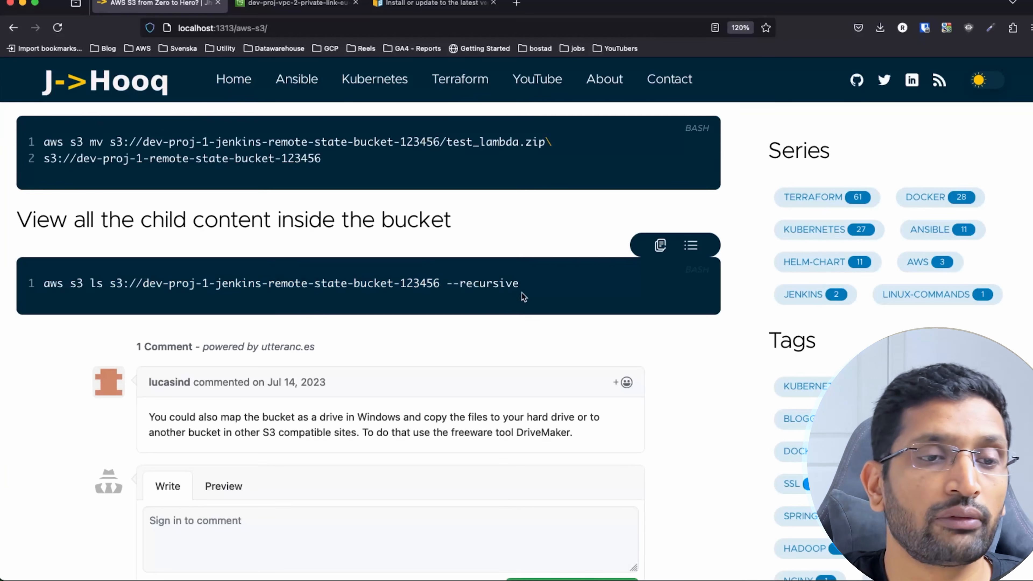
drag(448, 286, 529, 286)
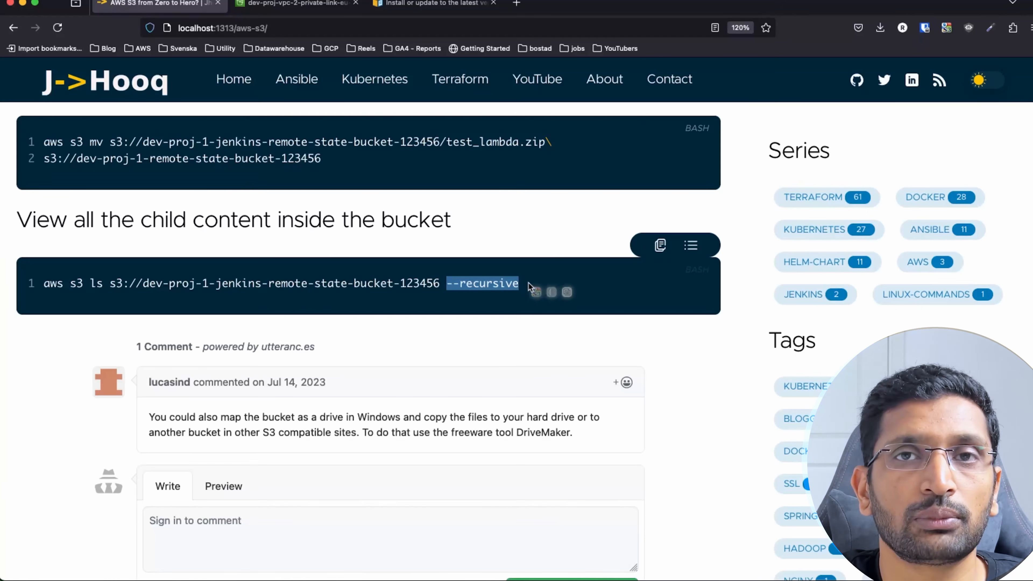
Step: Return to the S3 bucket list in the AWS console and open dev-proj-vpc-2-private-link-eu-central-1a to view its objects
click(295, 3)
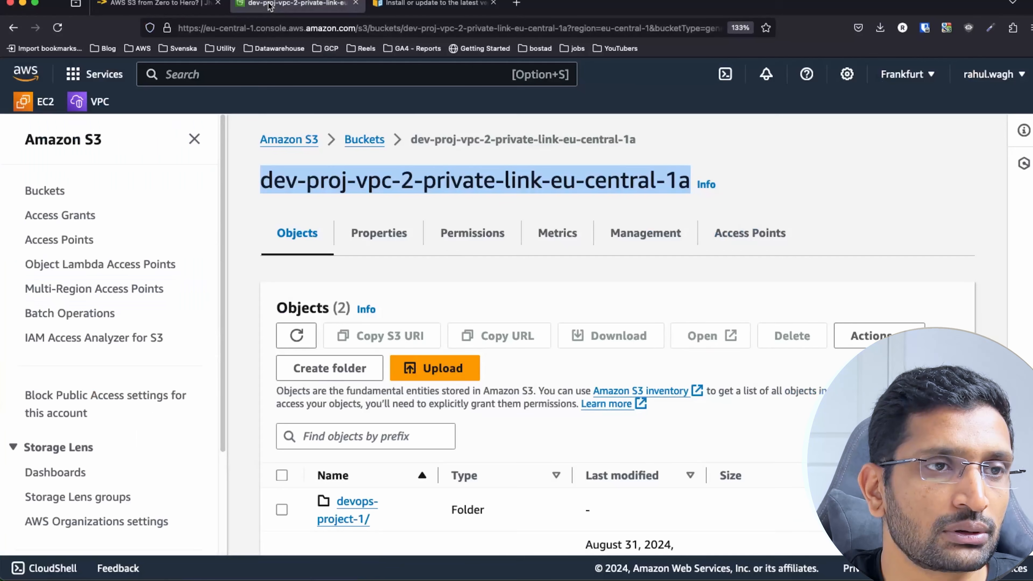
click(372, 145)
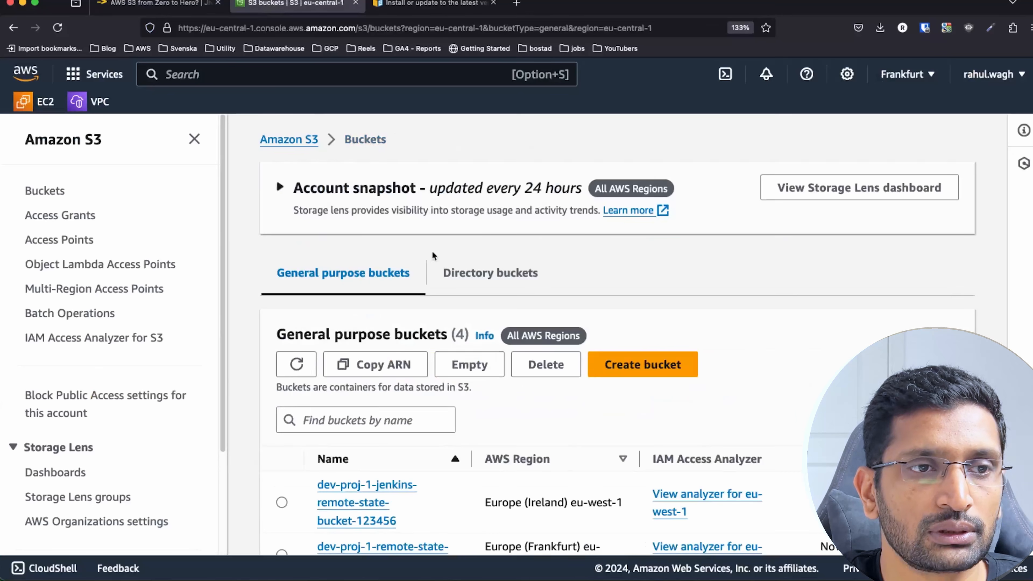
scroll(432, 261, down, 3)
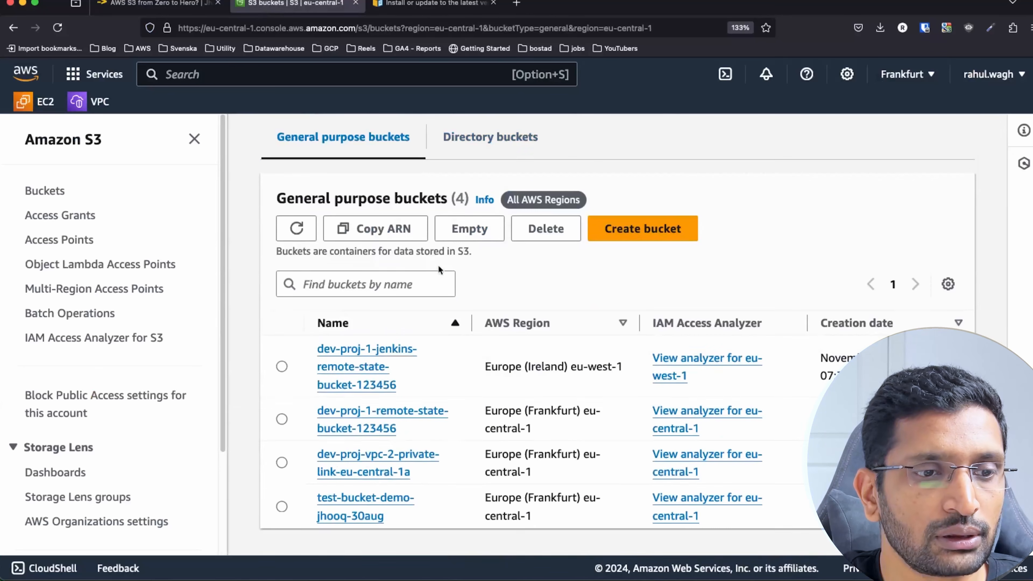
click(282, 464)
click(371, 465)
scroll(368, 427, down, 1)
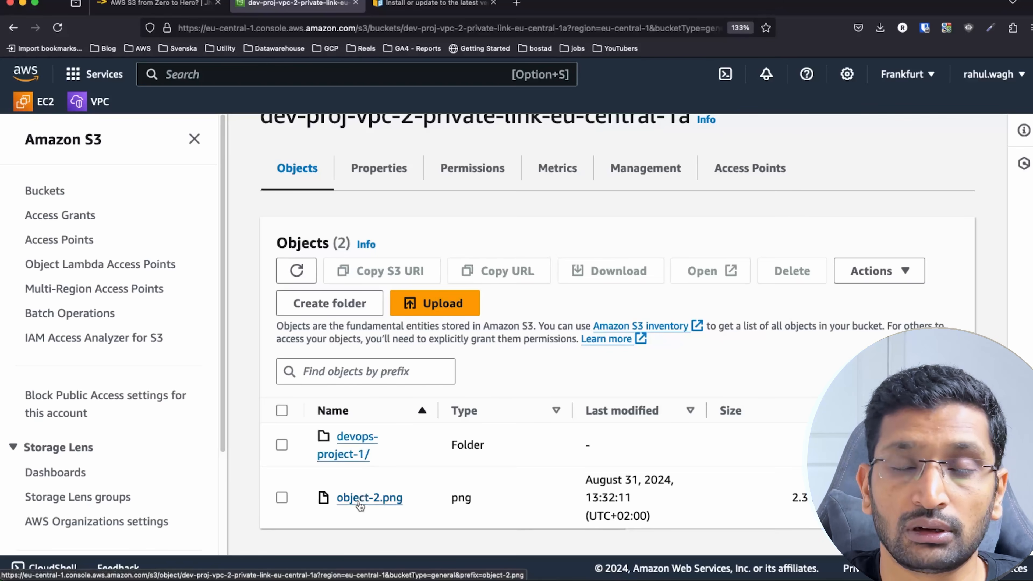
Step: Open the devops-project-1/ folder and its jenkins/ subfolder to examine the nested objects
click(345, 437)
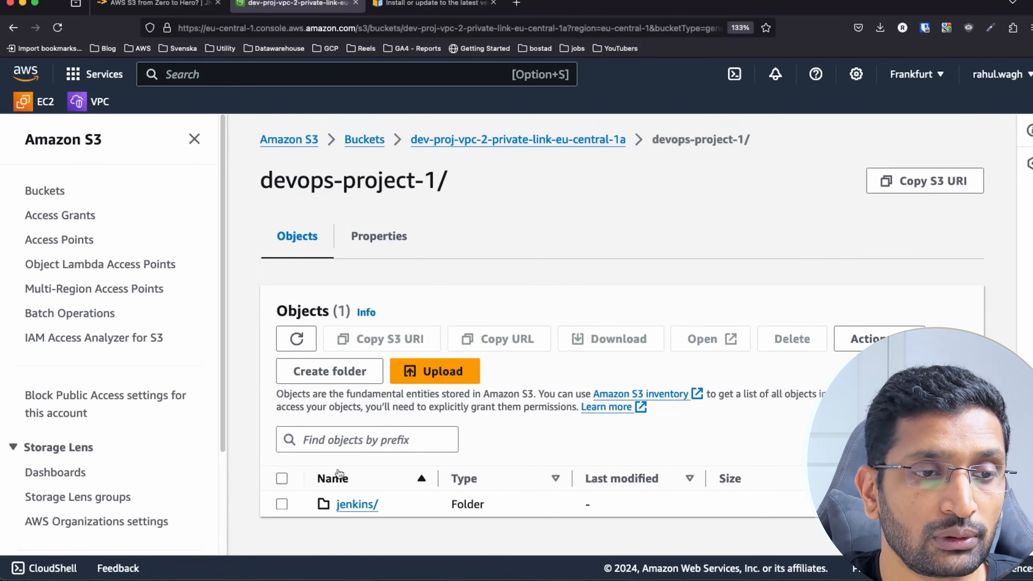
click(357, 504)
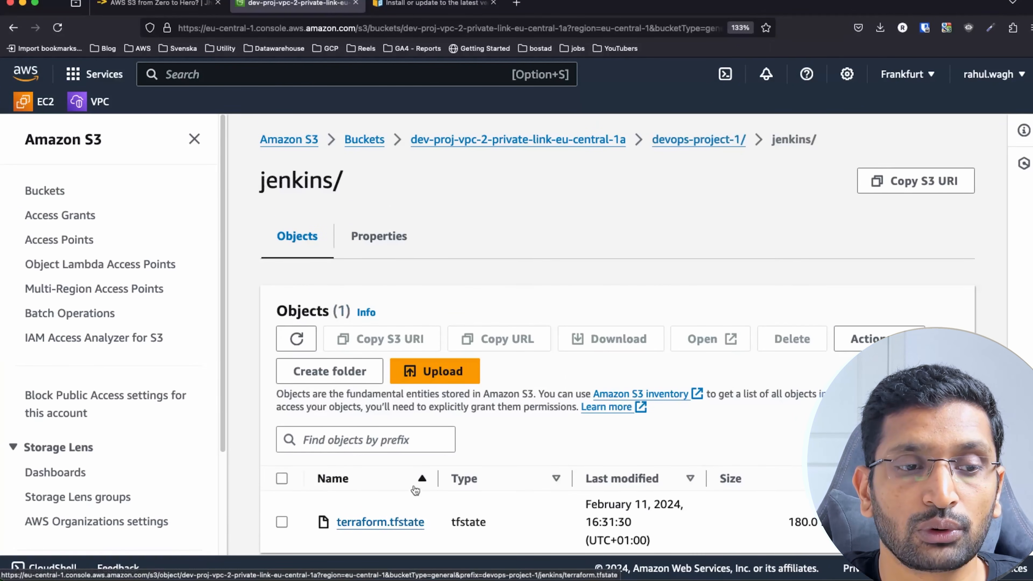
scroll(415, 489, down, 1)
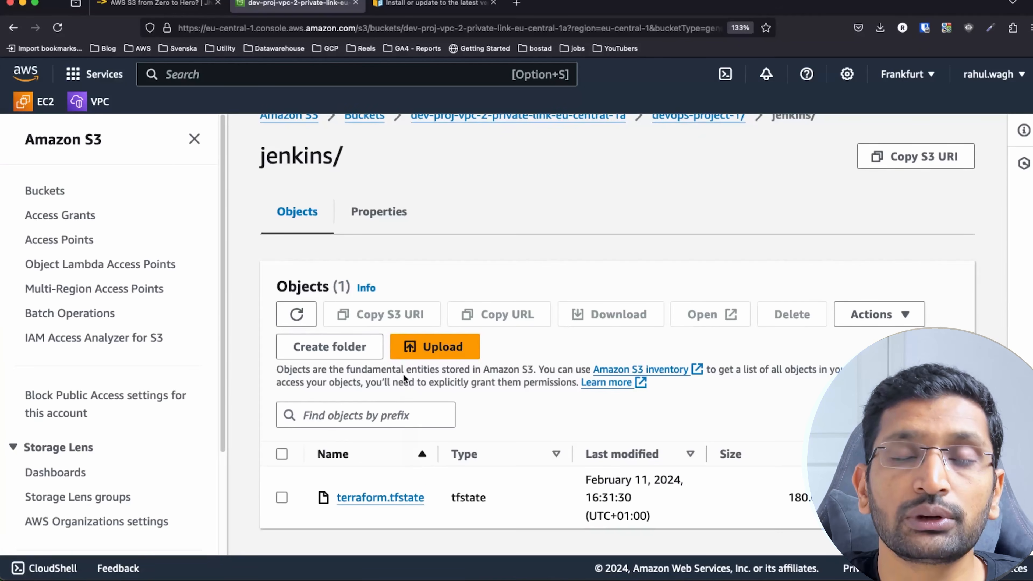
scroll(403, 374, up, 1)
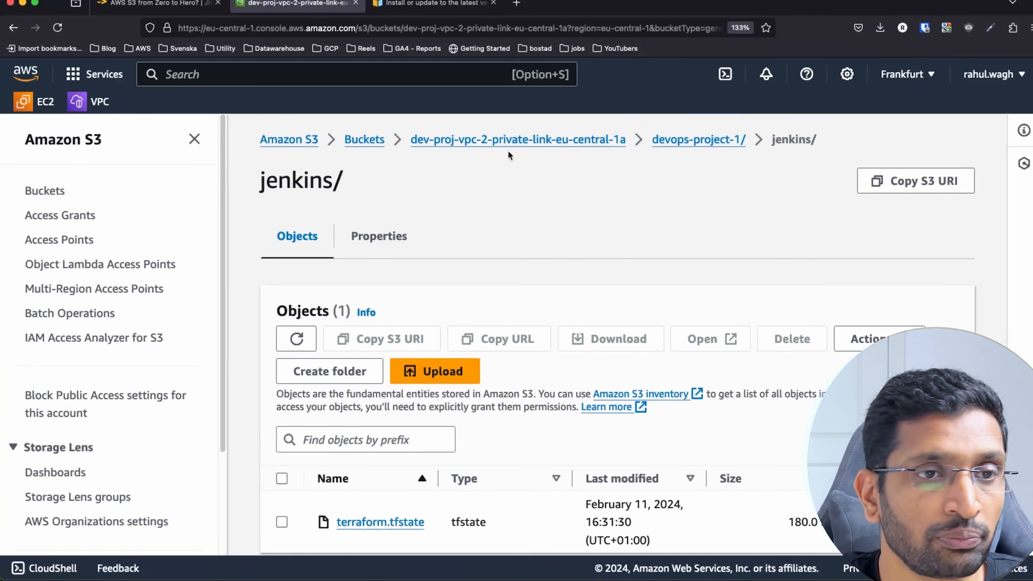
Step: Go back to the dev-proj-vpc-2-private-link-eu-central-1a bucket page and copy the bucket name
click(508, 142)
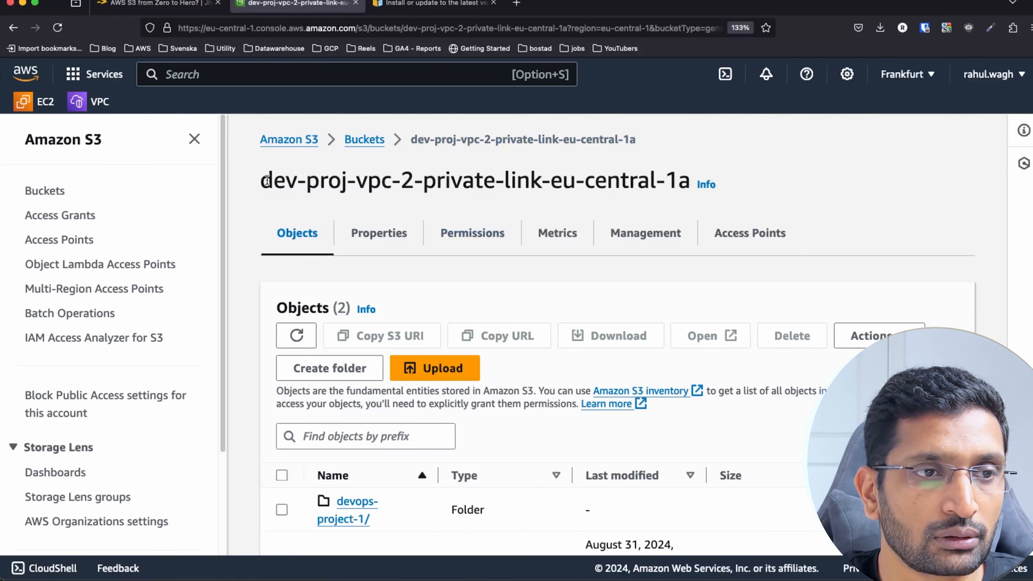
drag(261, 181, 691, 191)
key(super+c)
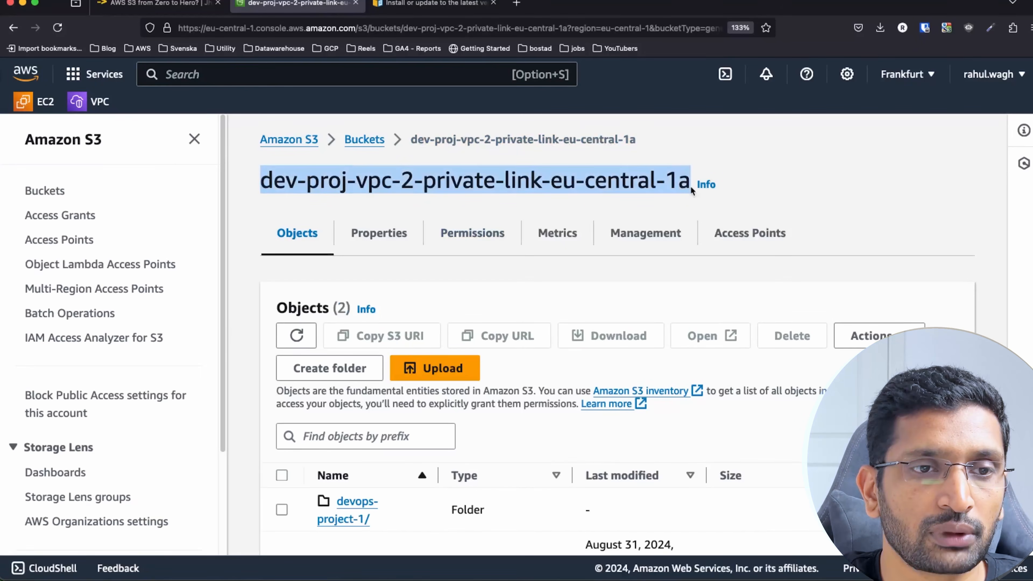
Step: Switch to the terminal and run aws s3 ls s3://dev-proj-vpc-2-private-link-eu-central-1a --recursive
key(super+Tab)
key(super+Tab)
text(a)
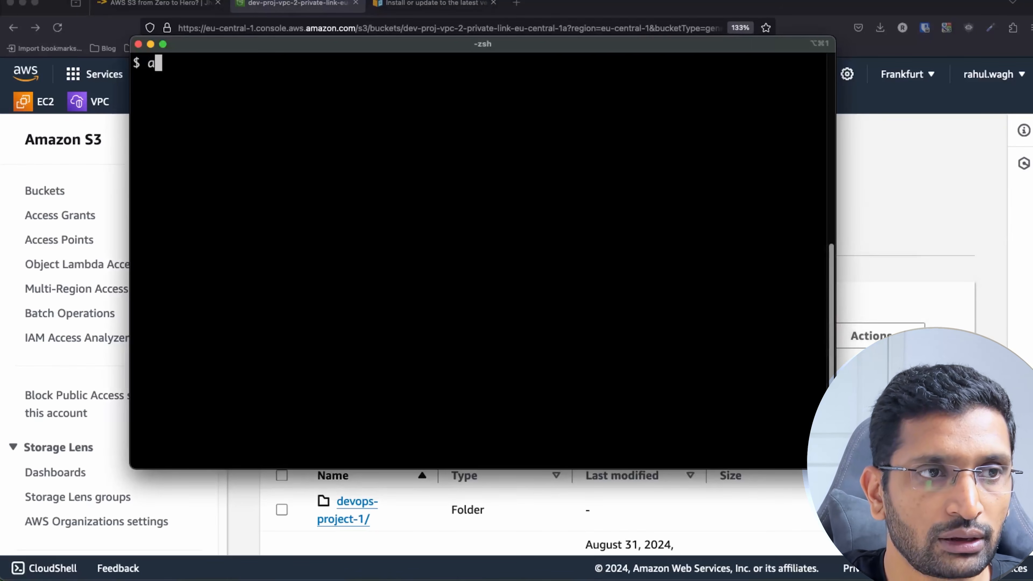
text(ws s3 l)
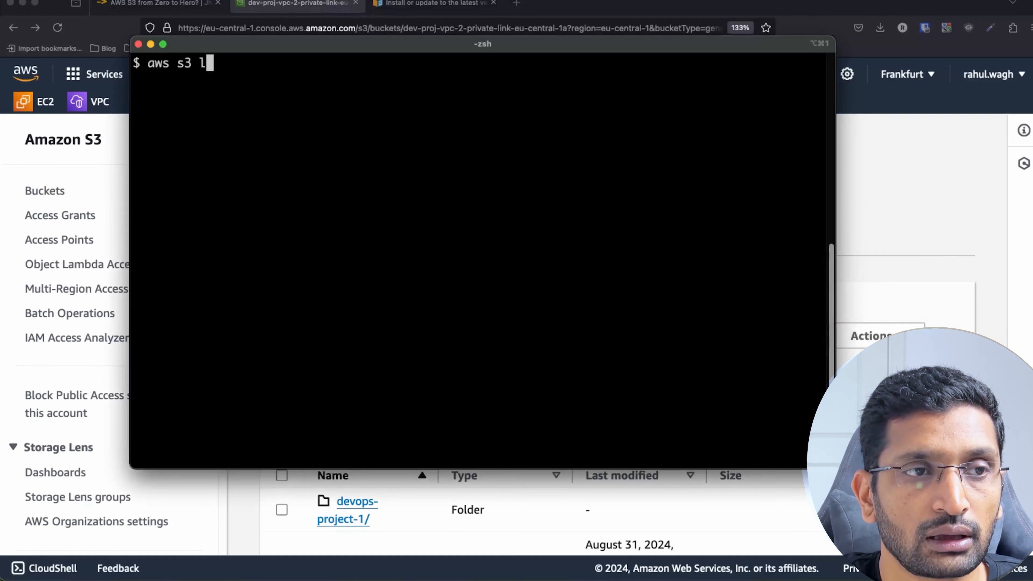
text(s s3://)
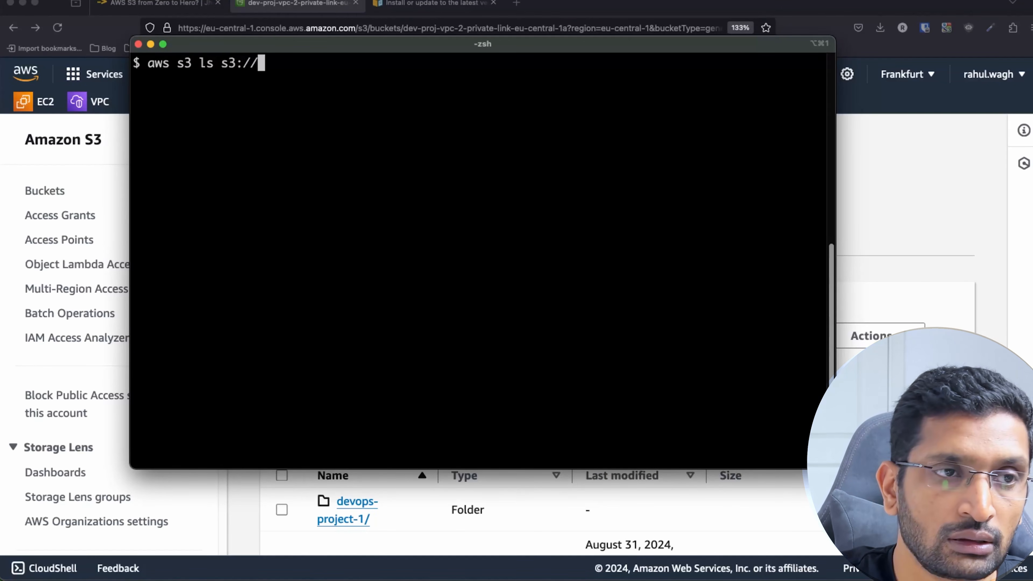
key(super+v)
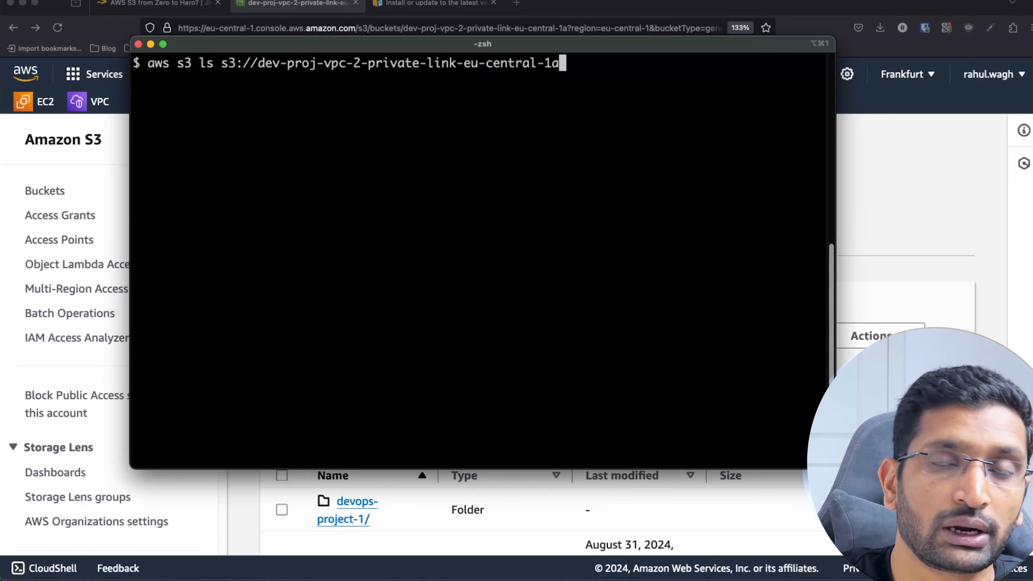
text(--res)
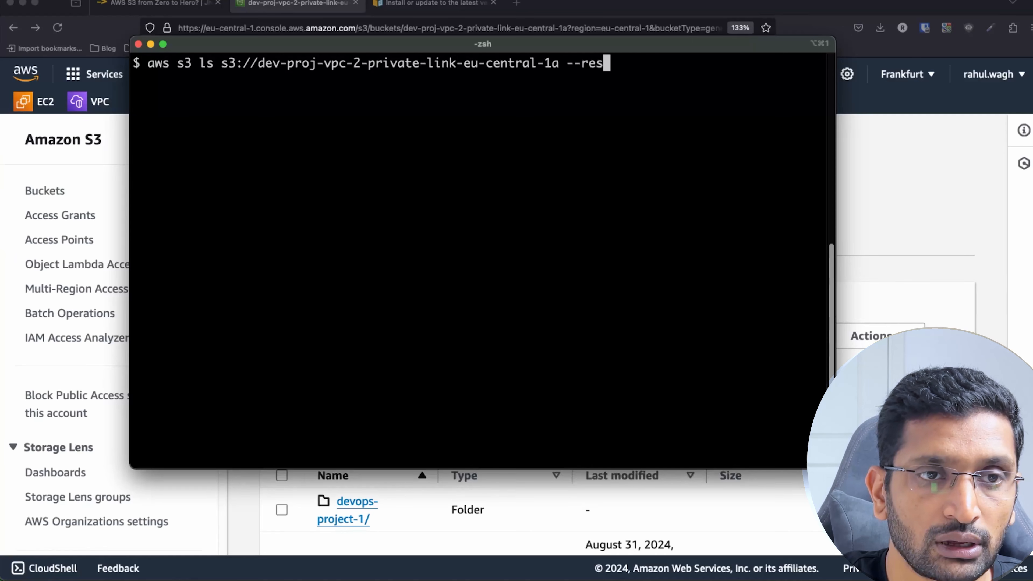
key(BackSpace)
text(cursive)
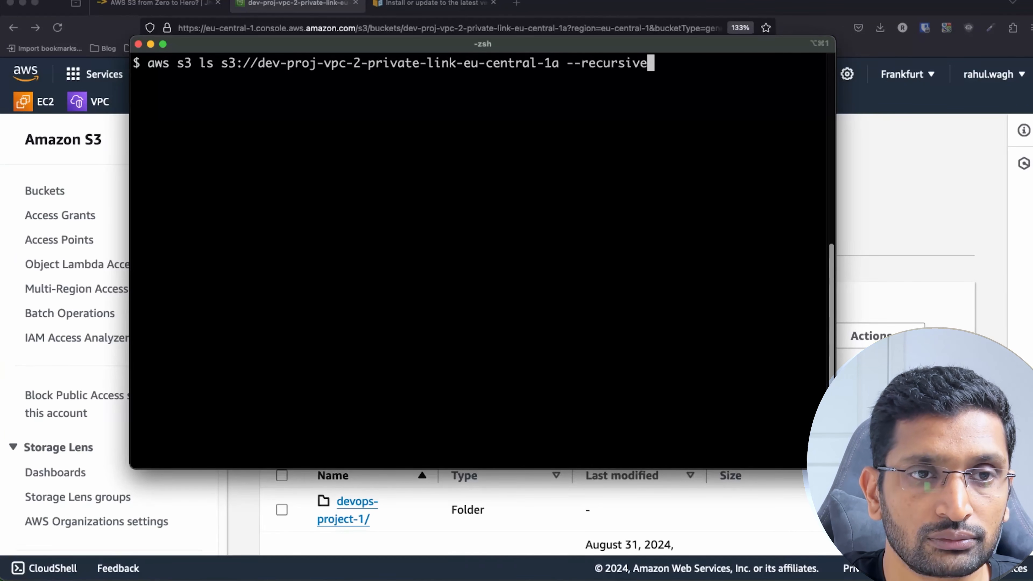
key(Return)
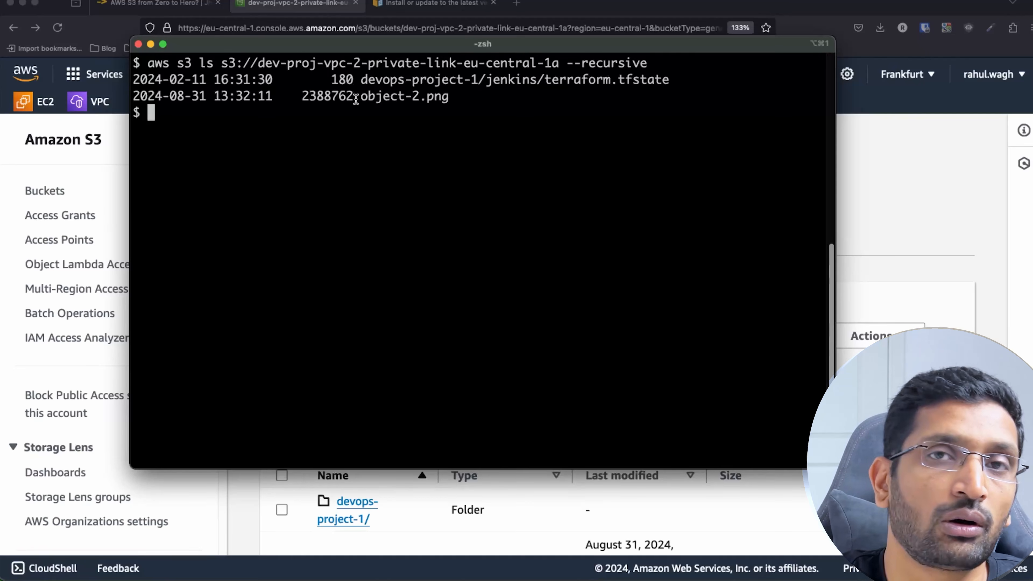
Step: Examine the recursive listing, singling out object-2.png and each part of the path devops-project-1/jenkins/terraform.tfstate
triple_click(423, 99)
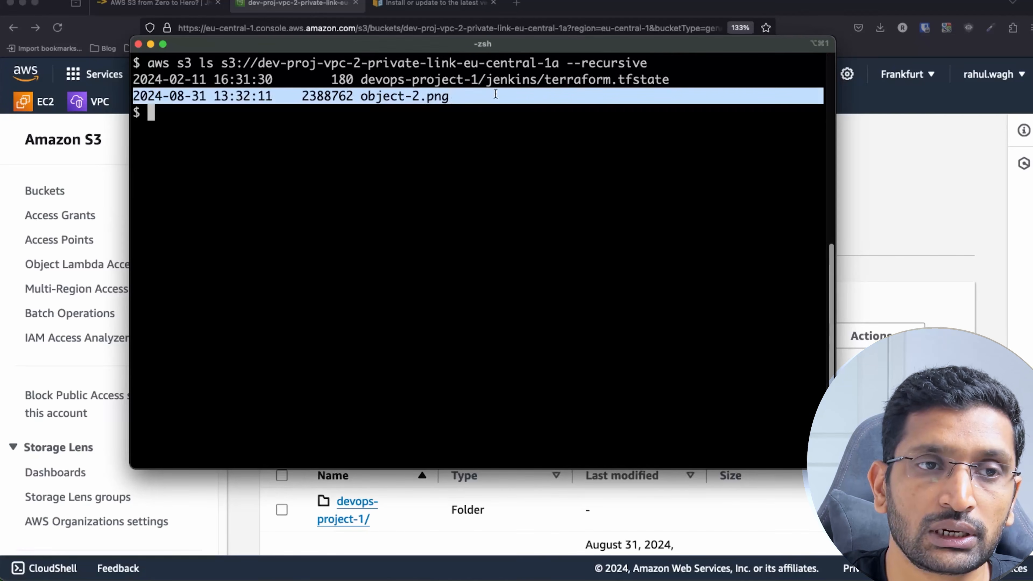
triple_click(494, 80)
click(495, 80)
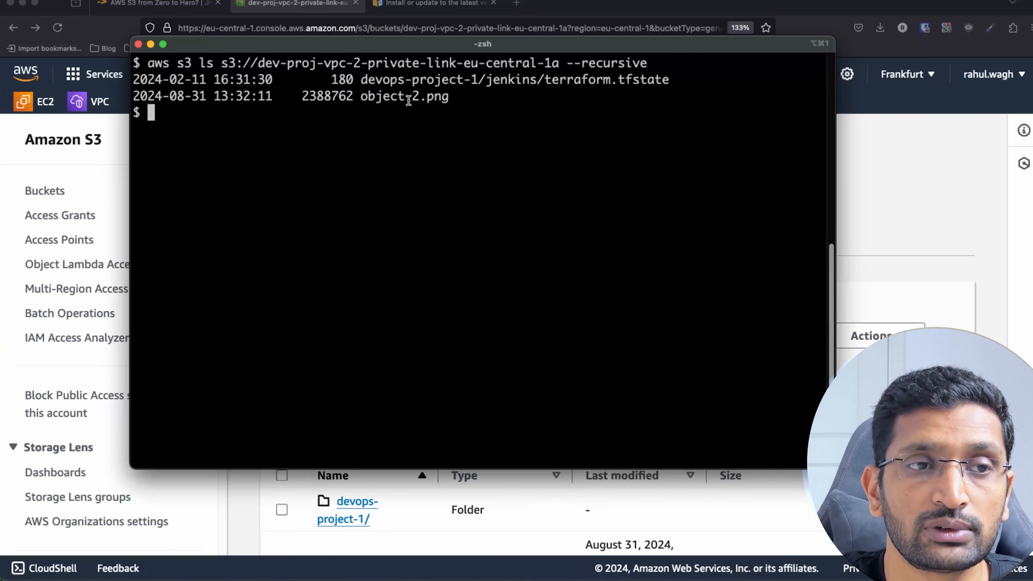
drag(362, 80, 481, 80)
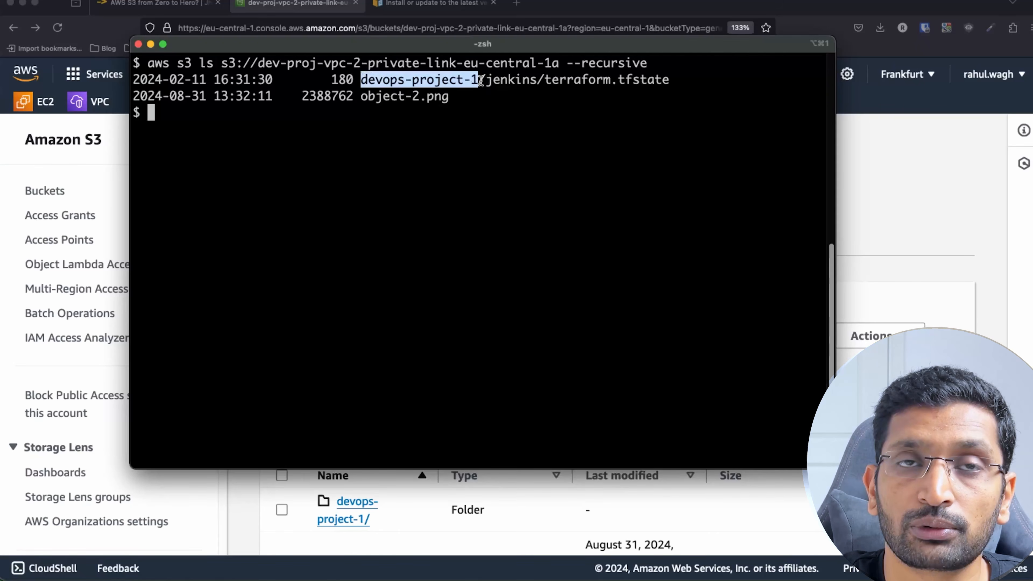
double_click(503, 80)
click(552, 83)
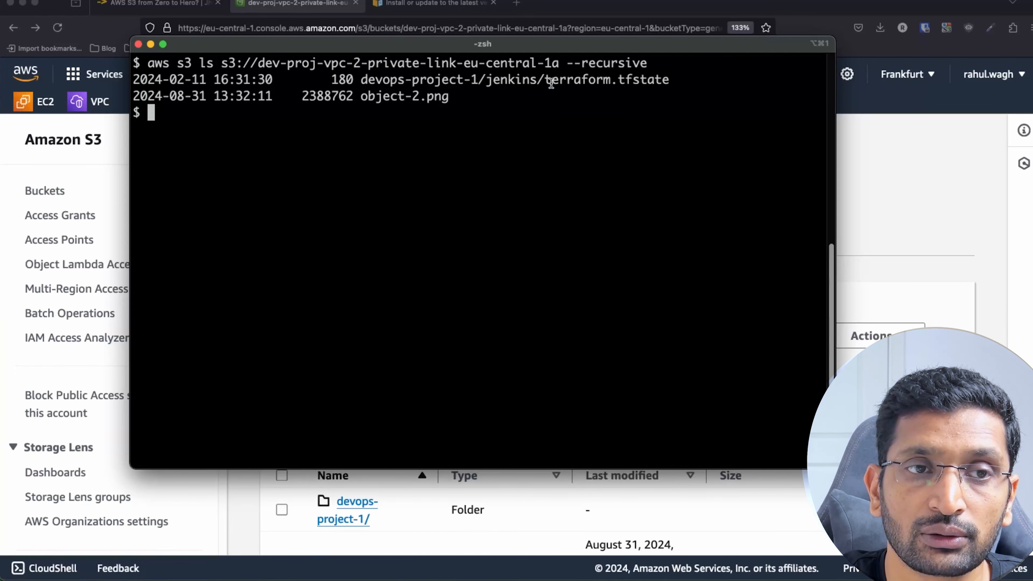
drag(551, 84, 713, 86)
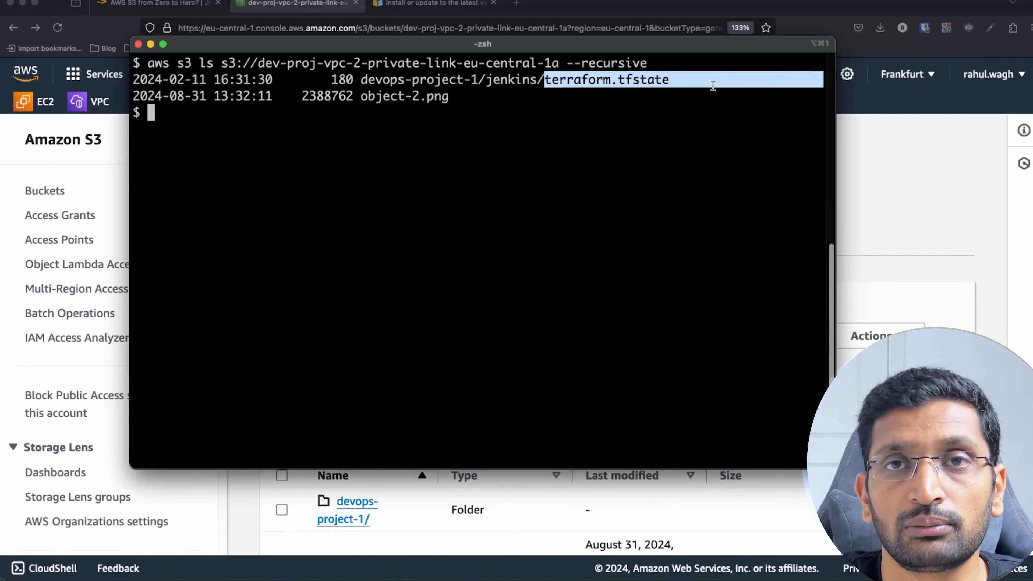
click(336, 173)
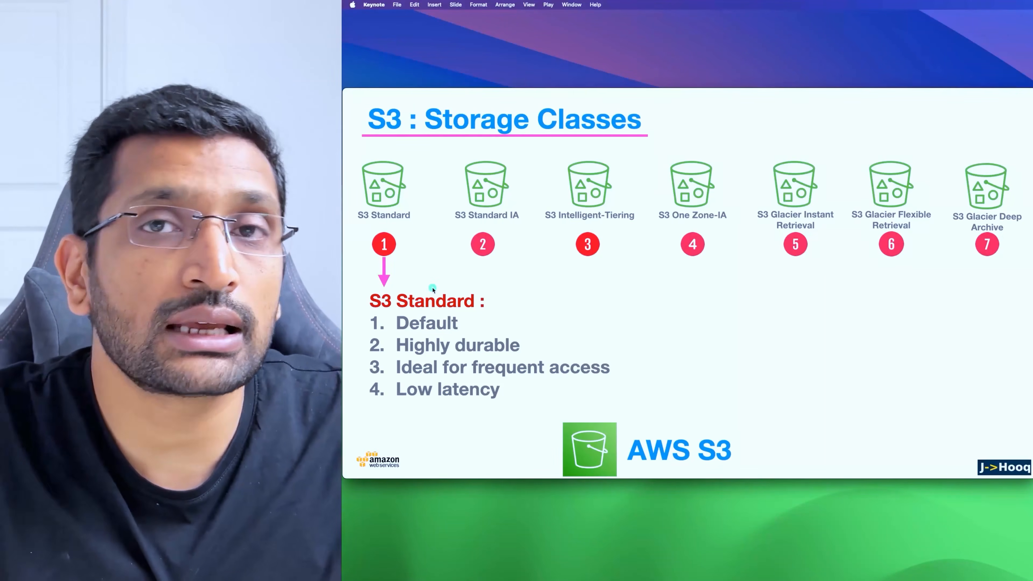
click(433, 288)
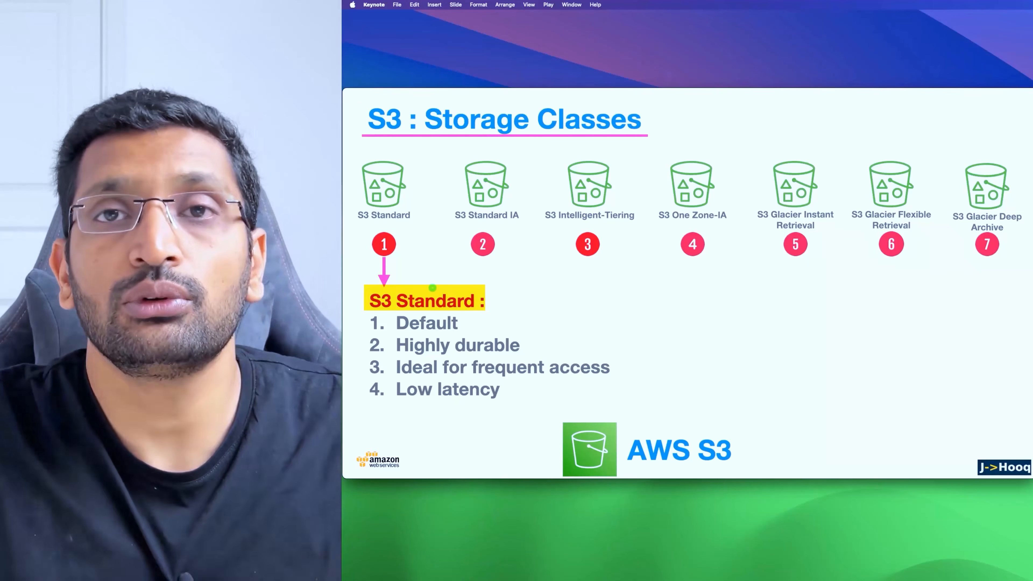
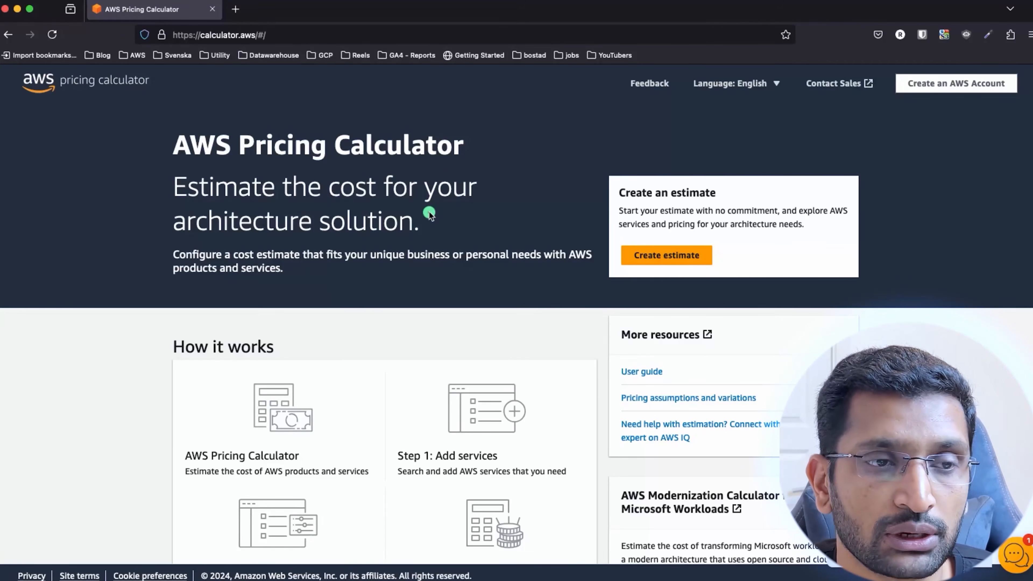
Step: Create an estimate in the AWS Pricing Calculator and search all services for s3
click(653, 258)
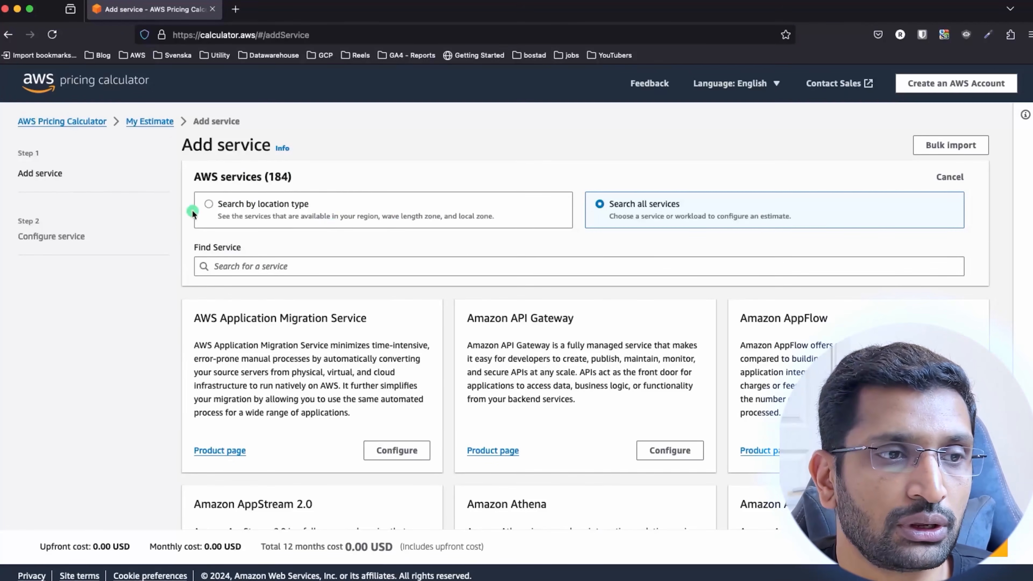
click(204, 206)
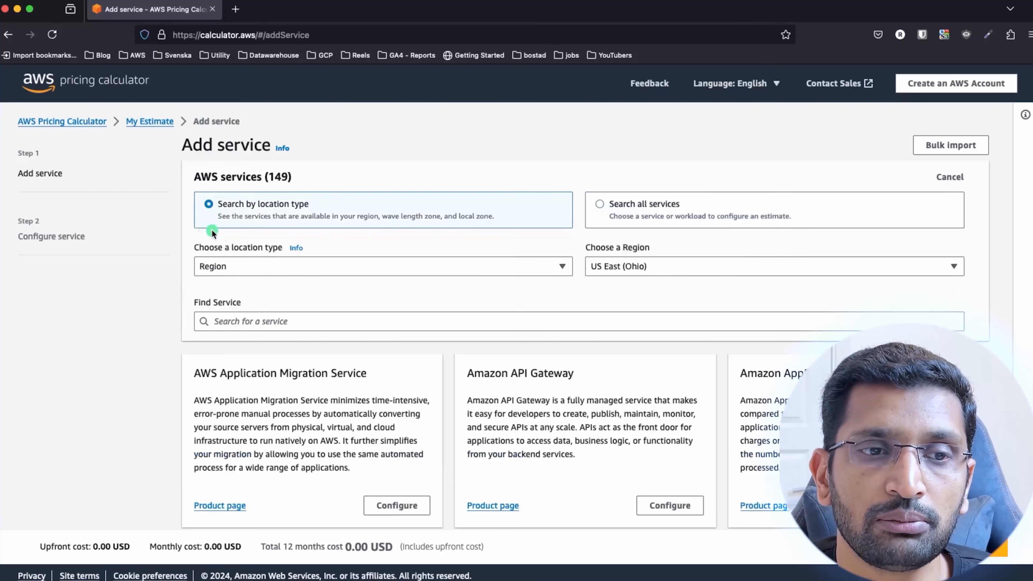
click(598, 202)
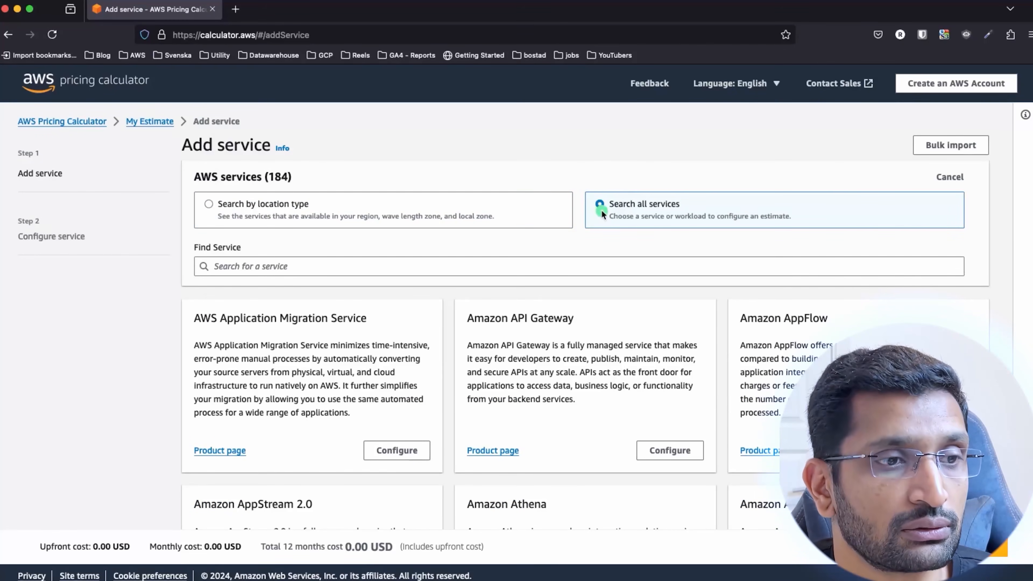
click(267, 265)
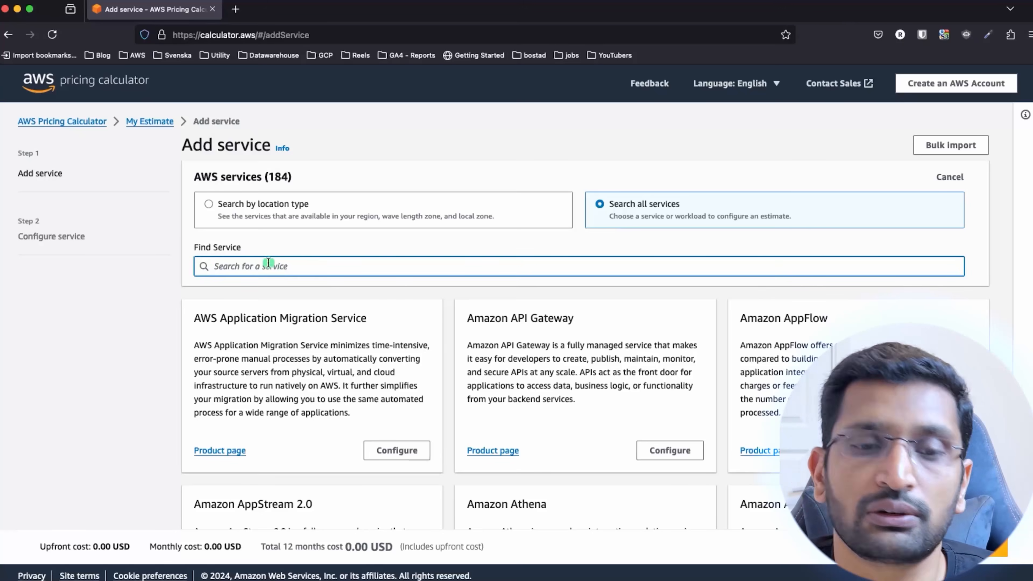
text(s3)
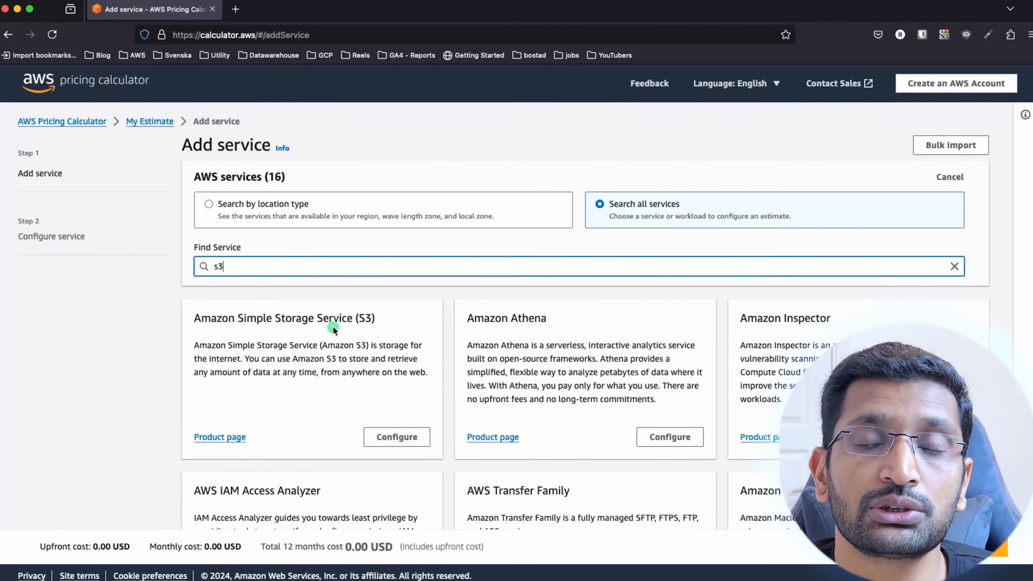
Step: Configure Amazon Simple Storage Service (S3) in the estimate and set the S3 Standard storage to 1000 GB per month
click(396, 437)
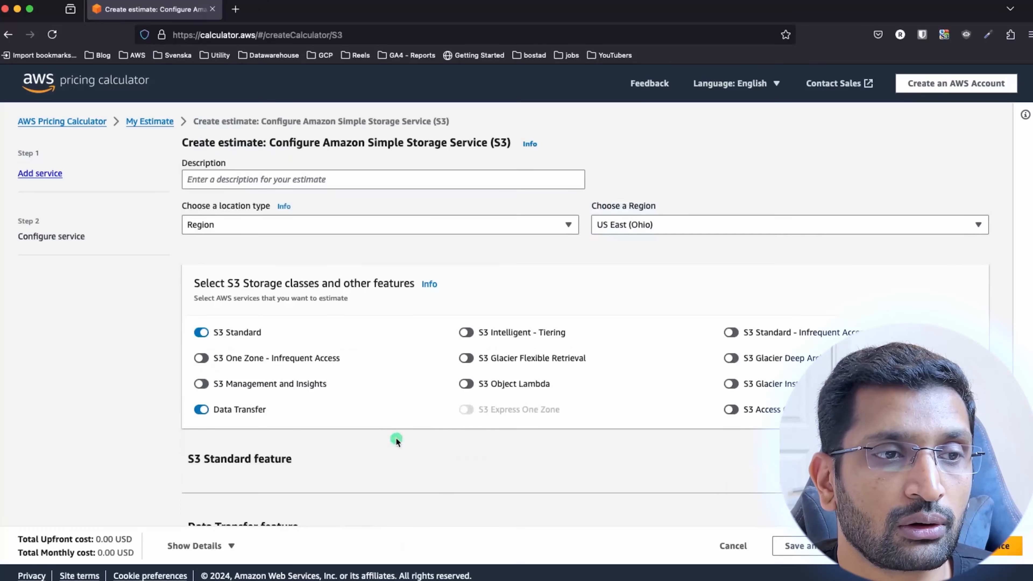
scroll(398, 438, down, 1)
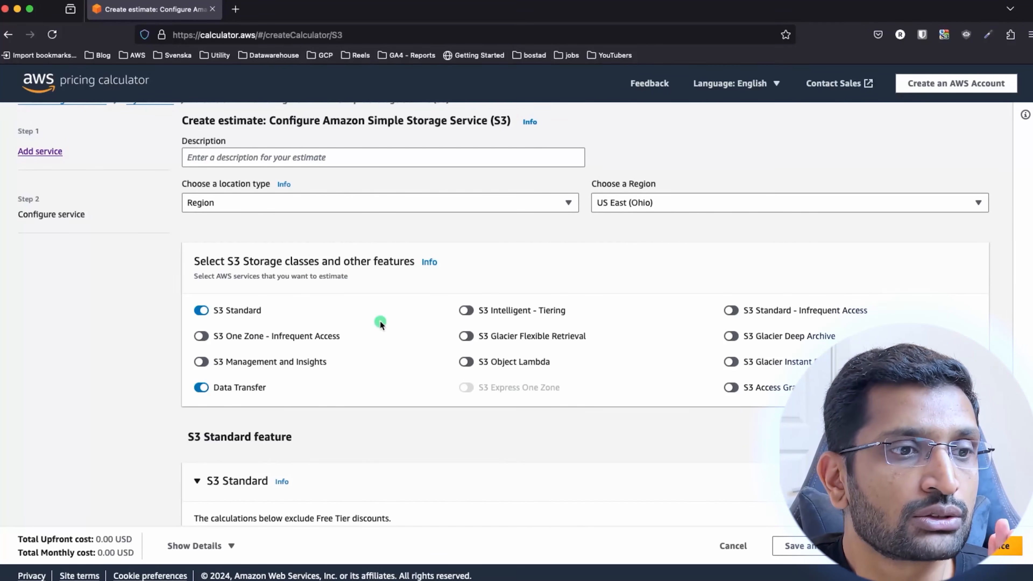
key(super+Tab)
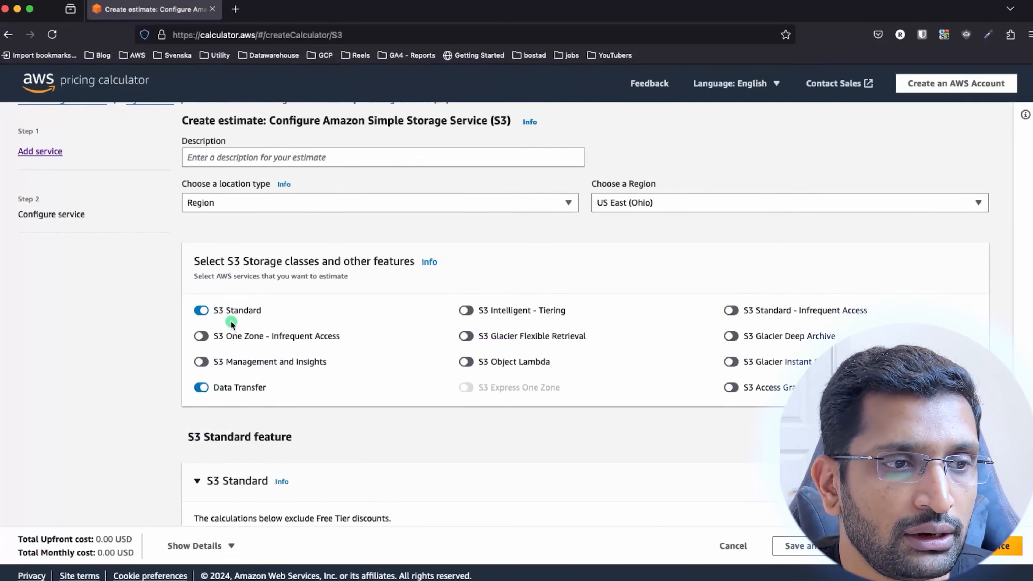
scroll(231, 315, down, 3)
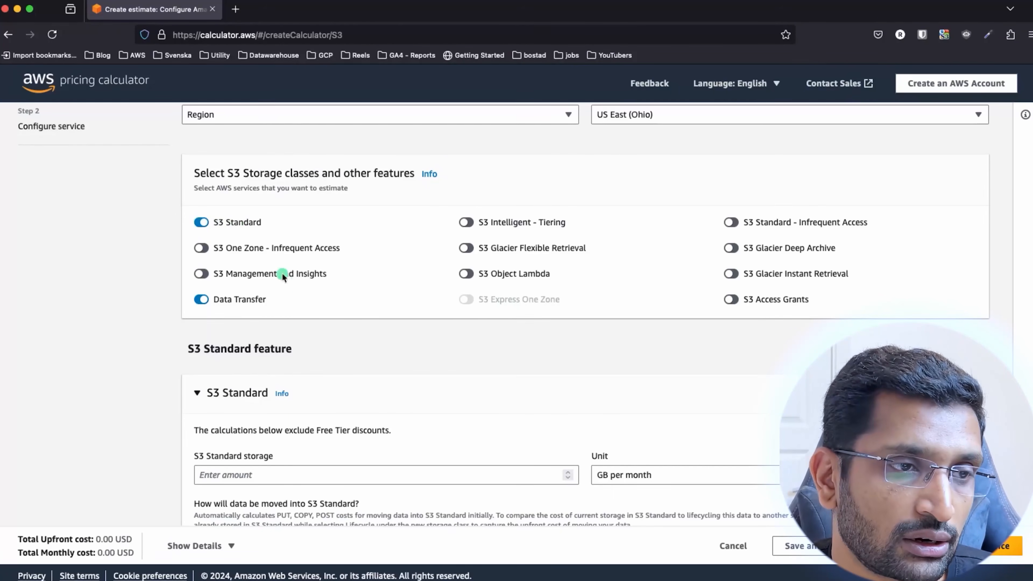
scroll(295, 300, down, 1)
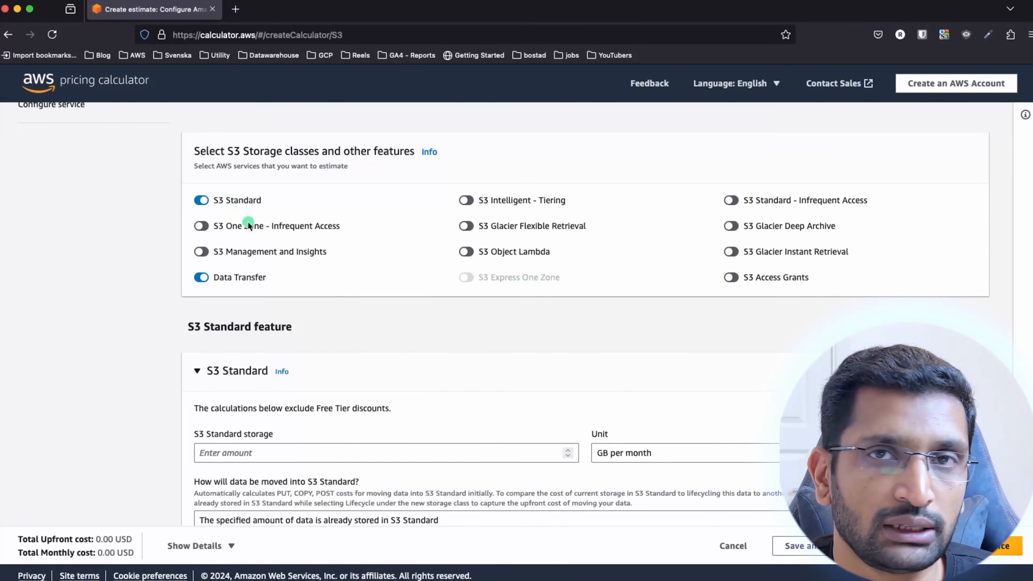
scroll(290, 247, down, 3)
scroll(253, 389, down, 3)
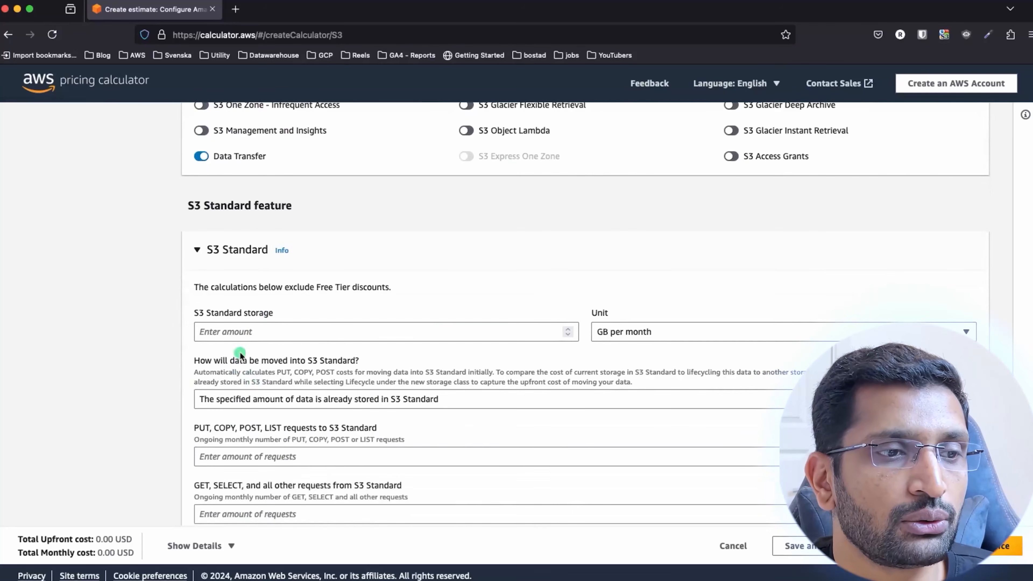
click(235, 331)
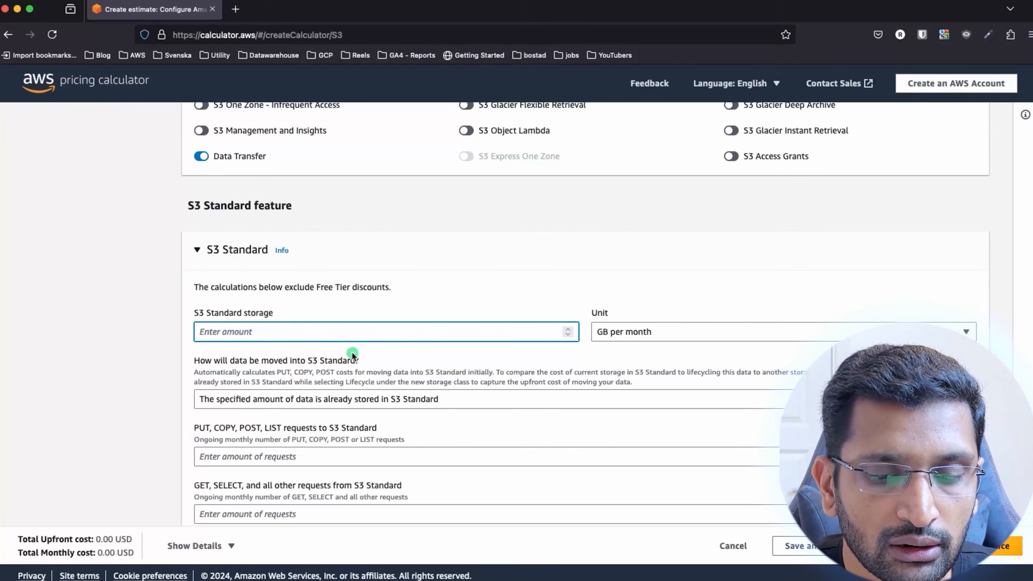
text(1000)
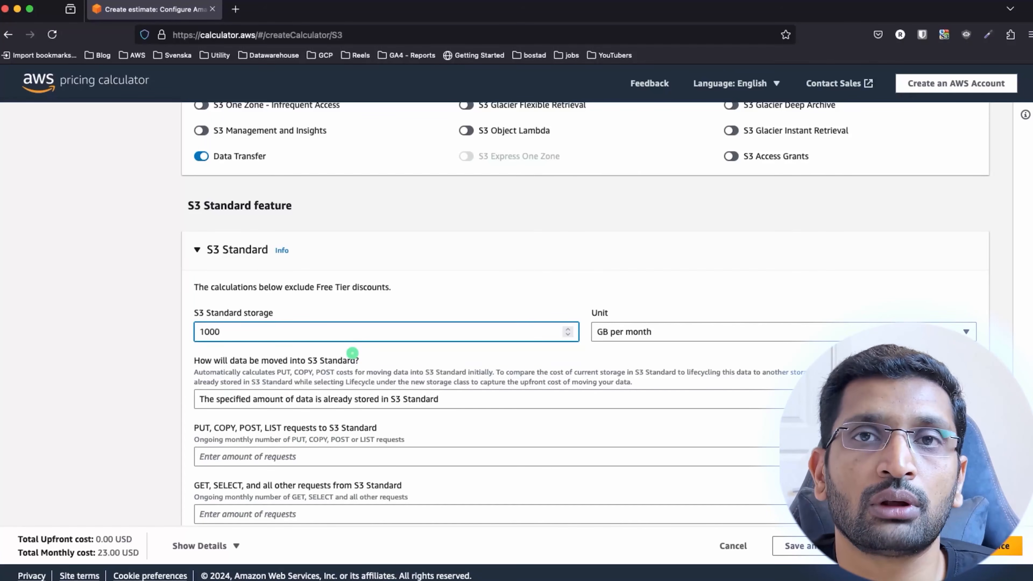
Step: Show the calculations for the S3 Standard feature and single out its monthly cost
click(556, 269)
scroll(516, 295, down, 1)
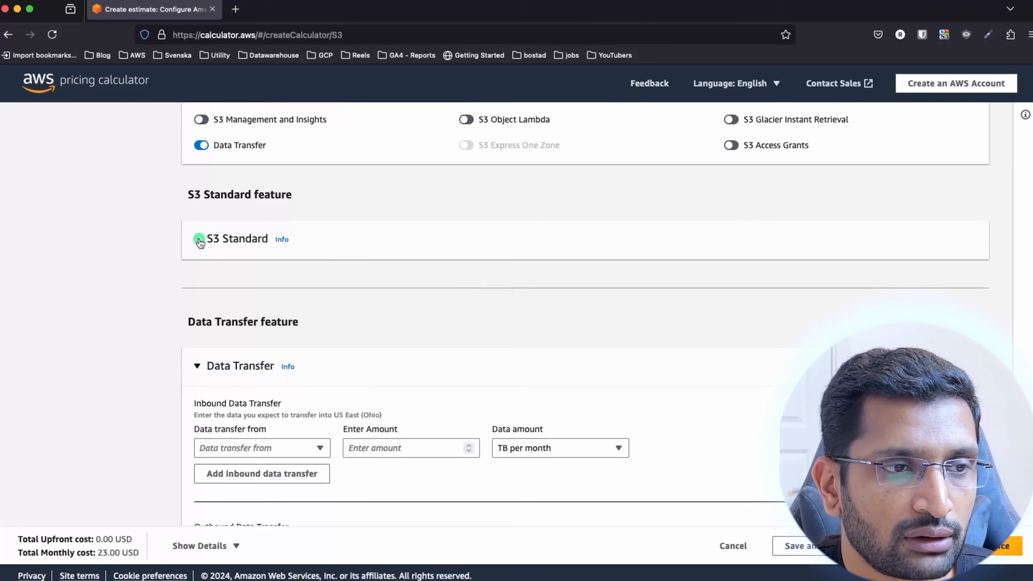
click(210, 240)
scroll(493, 333, down, 3)
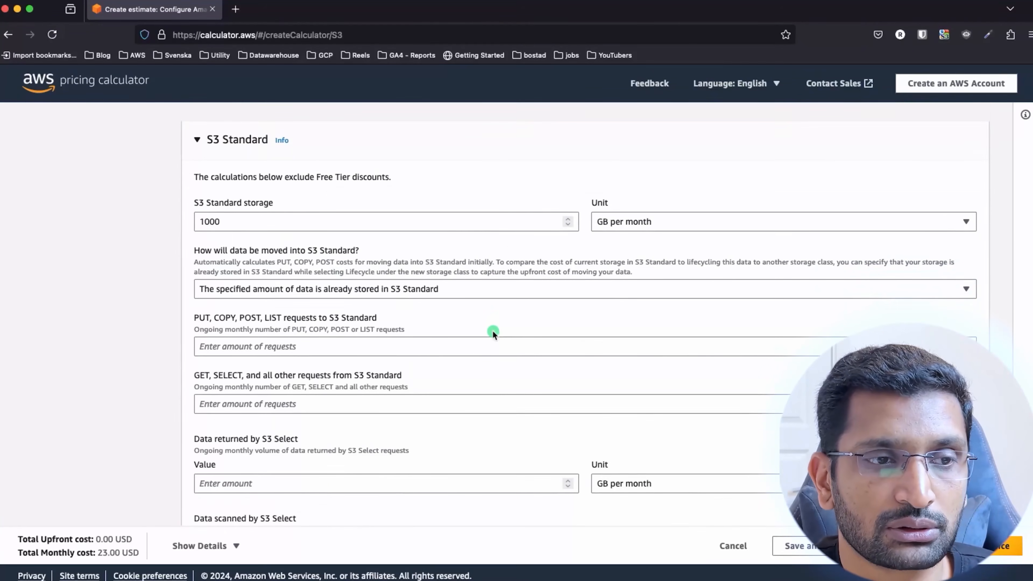
scroll(492, 330, down, 4)
scroll(492, 331, down, 5)
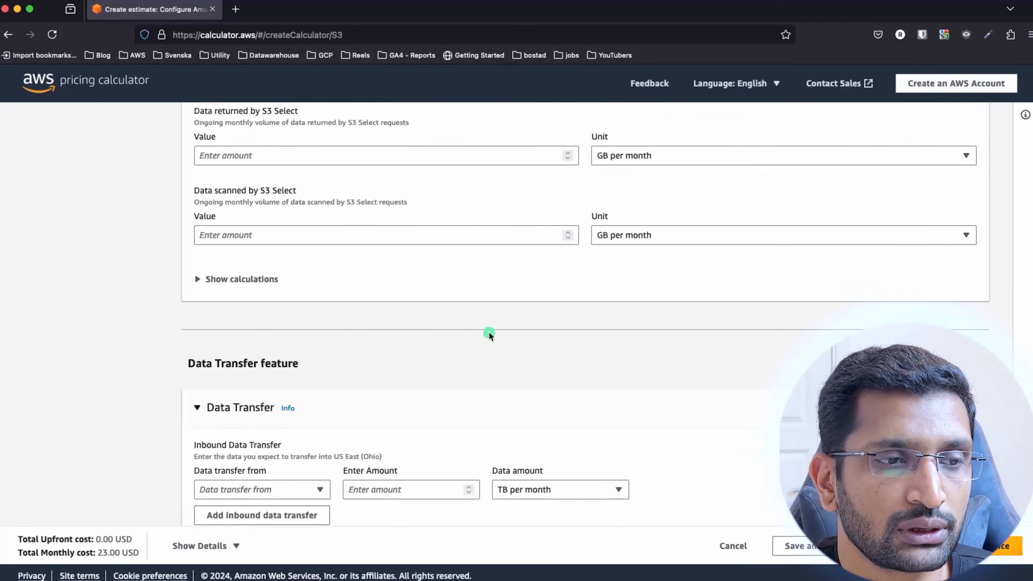
click(199, 278)
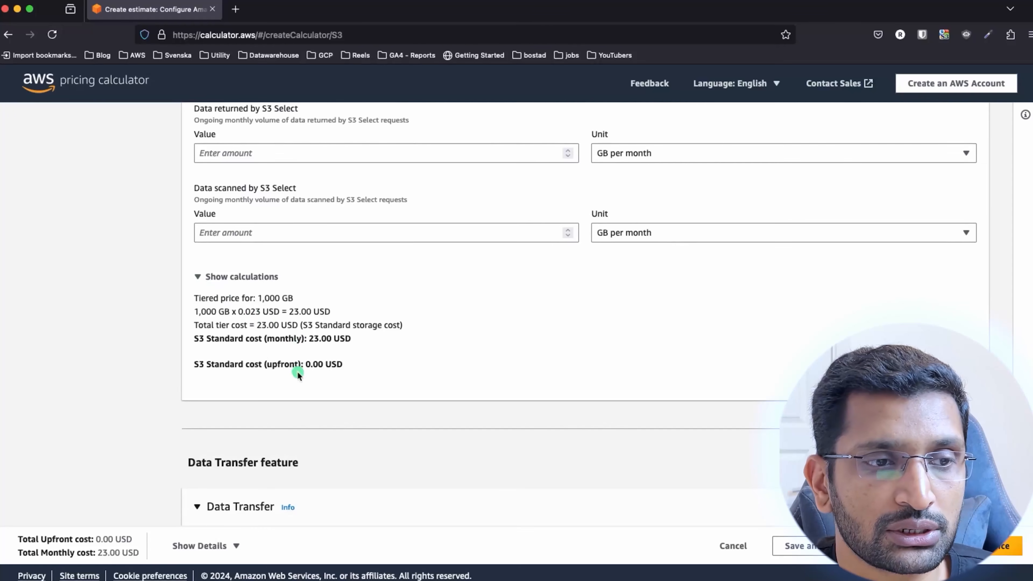
triple_click(339, 337)
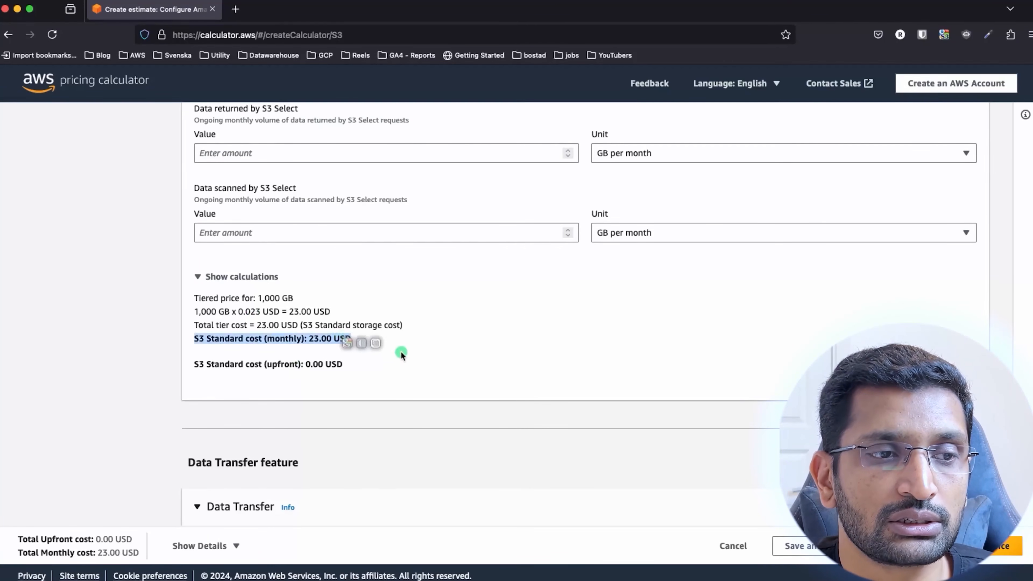
click(491, 350)
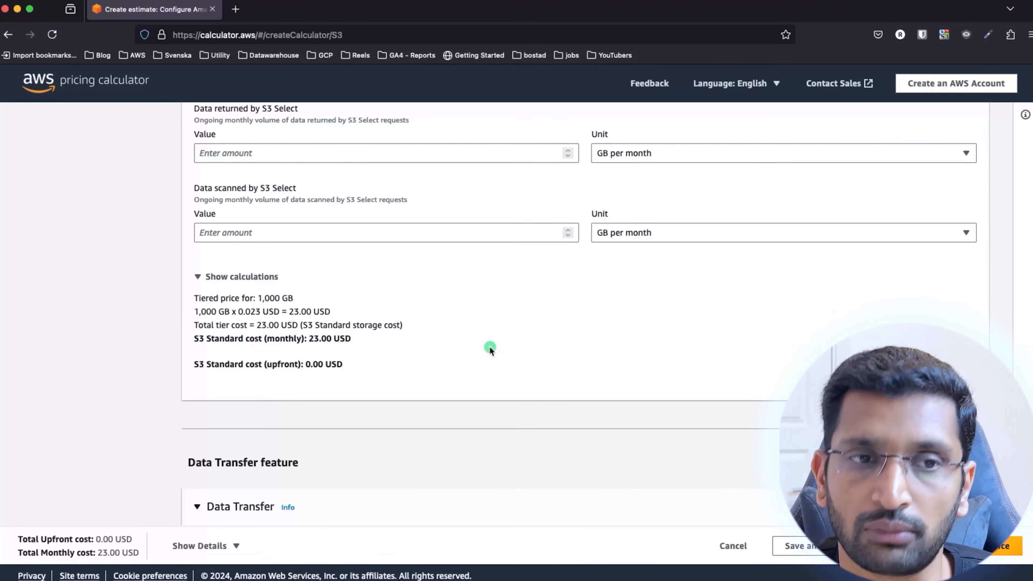
Step: Examine the S3 Standard request fields and the available S3 storage classes
scroll(490, 348, up, 6)
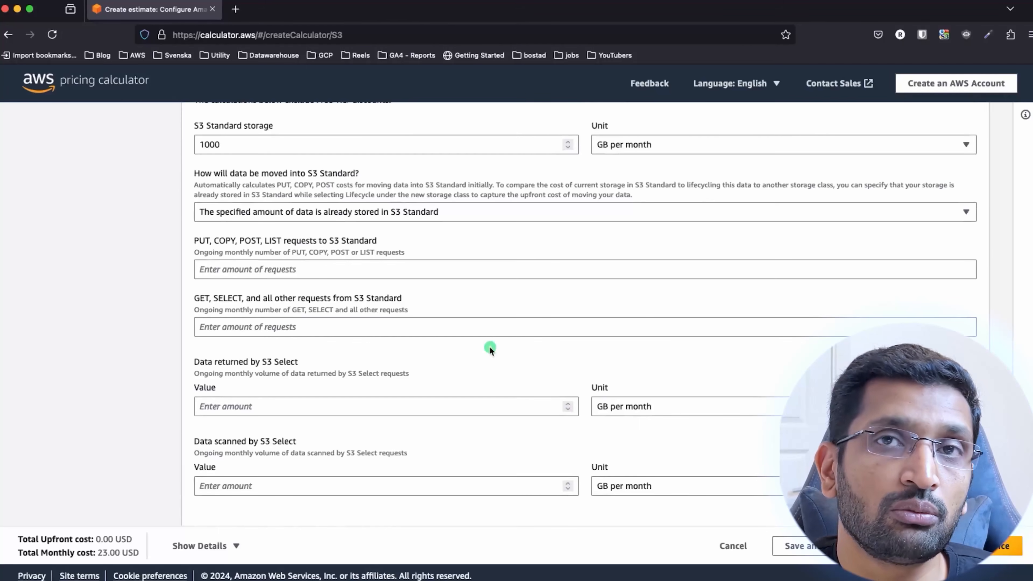
click(268, 272)
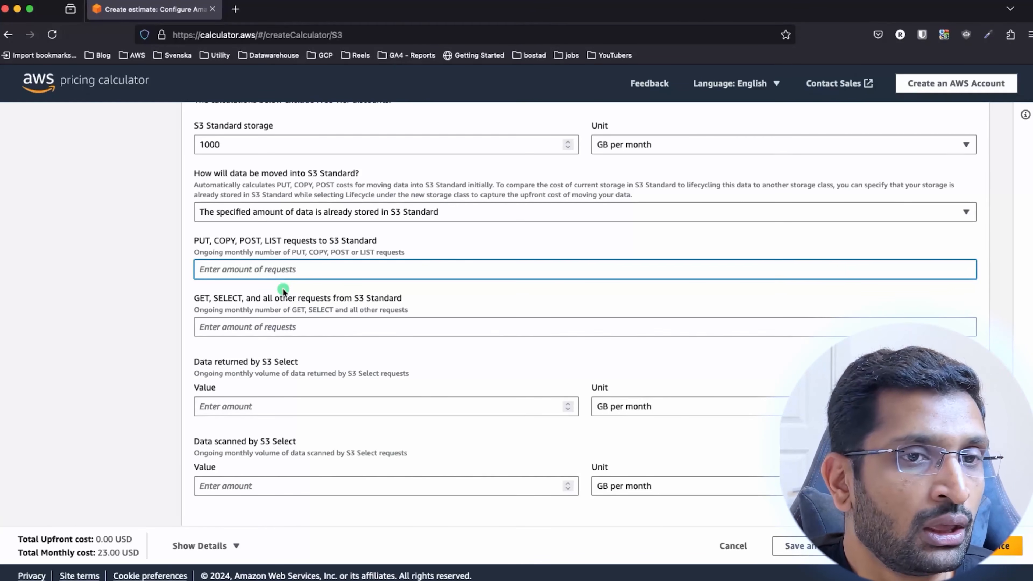
scroll(283, 288, up, 3)
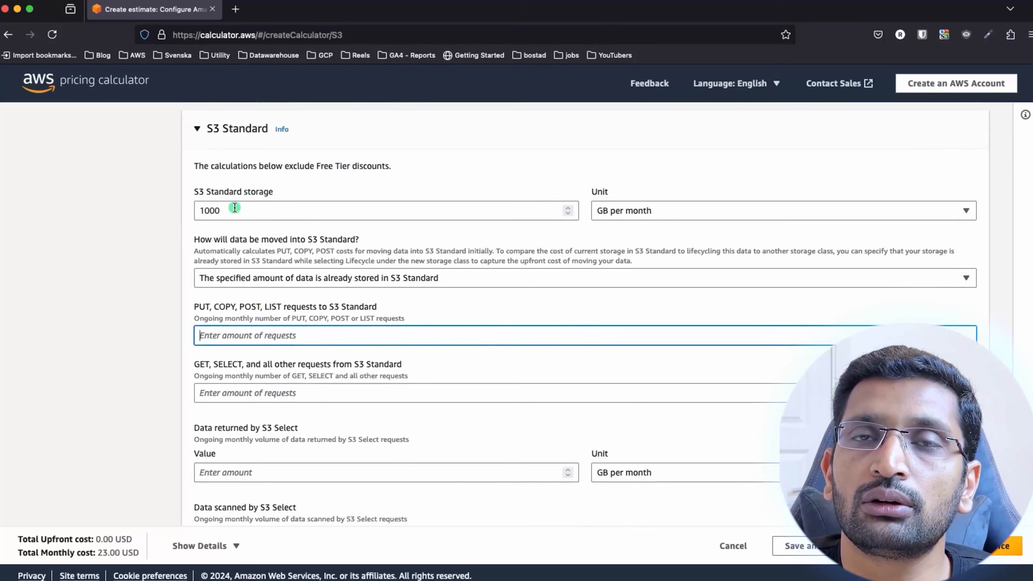
scroll(237, 208, up, 8)
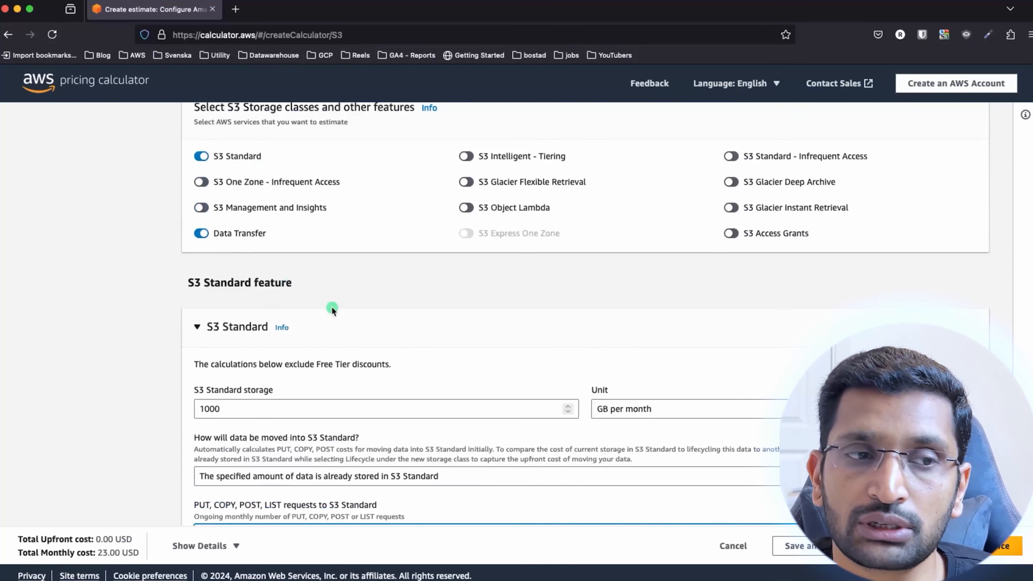
scroll(332, 307, down, 15)
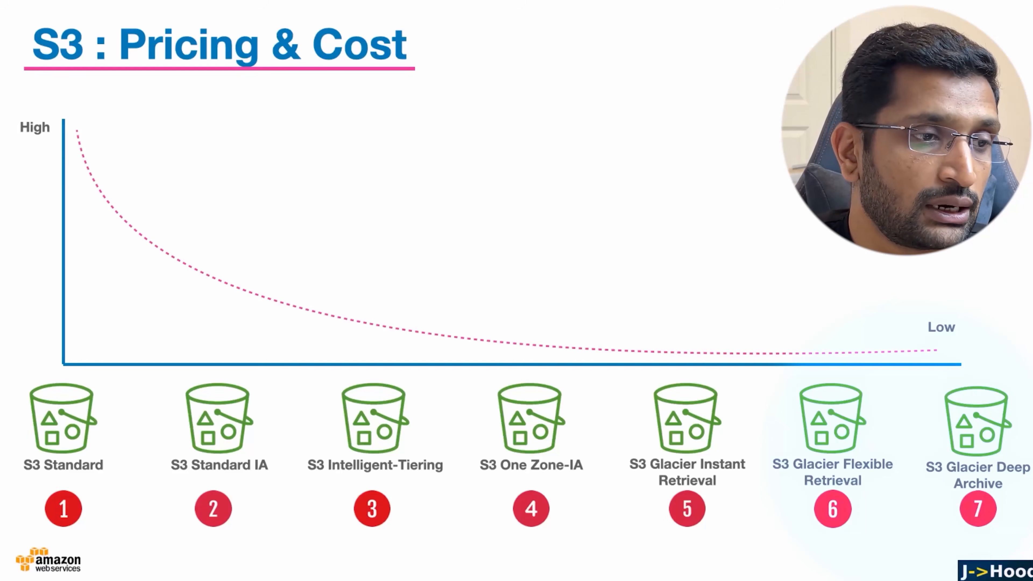
mouse_move(109, 329)
mouse_down()
mouse_move(70, 378)
mouse_move(69, 360)
mouse_move(84, 373)
mouse_up()
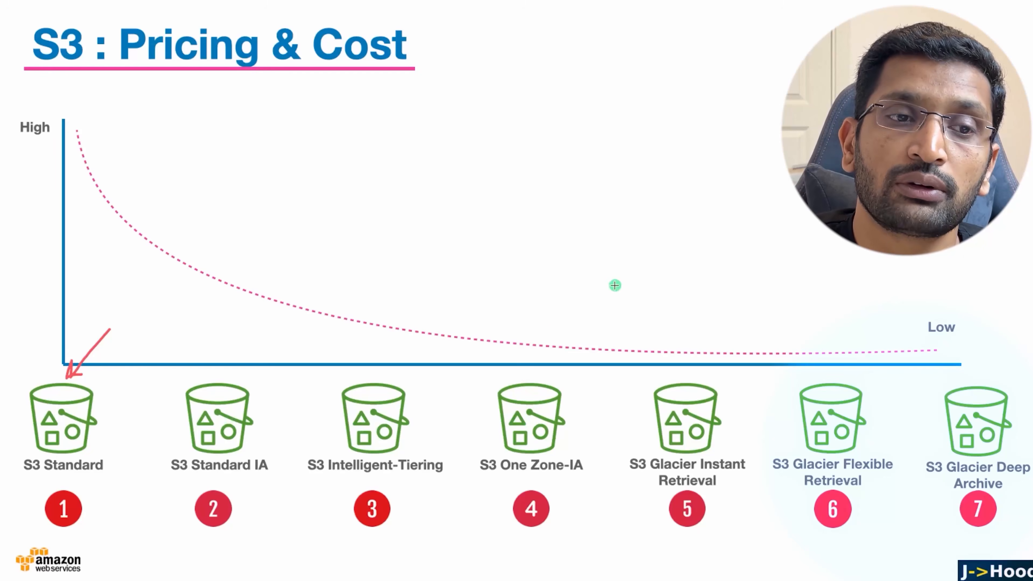
drag(615, 277, 618, 531)
mouse_move(740, 309)
mouse_down()
mouse_move(708, 385)
mouse_move(726, 365)
mouse_move(929, 377)
mouse_move(903, 382)
mouse_up()
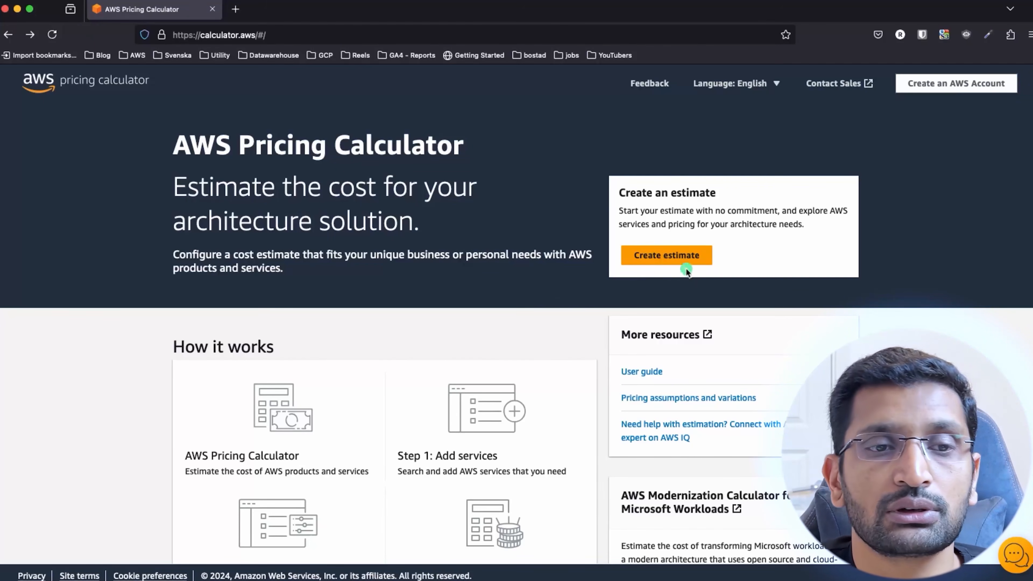
Step: Create a new estimate, search the services for s3 and configure Amazon Simple Storage Service (S3)
click(683, 257)
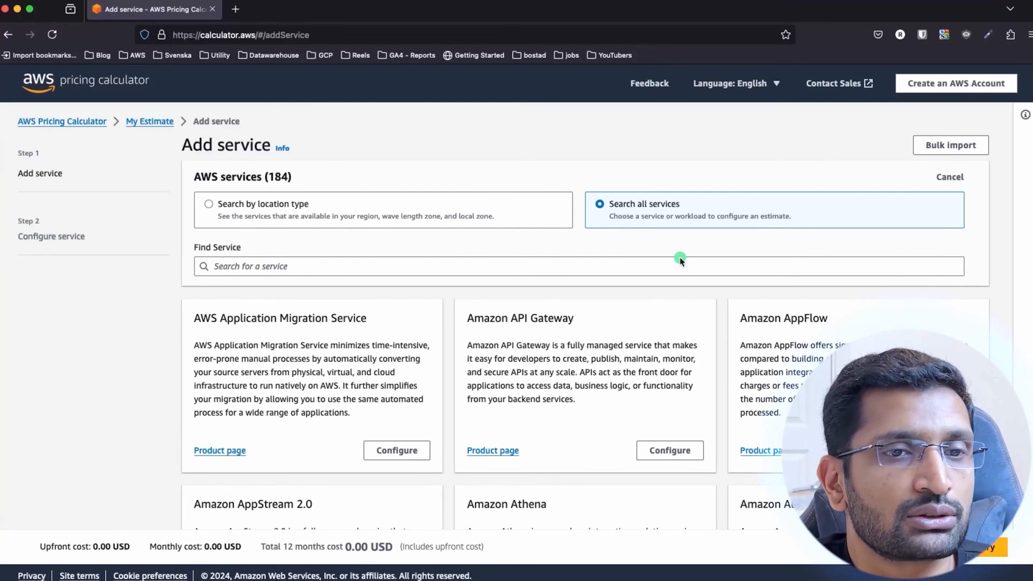
click(361, 265)
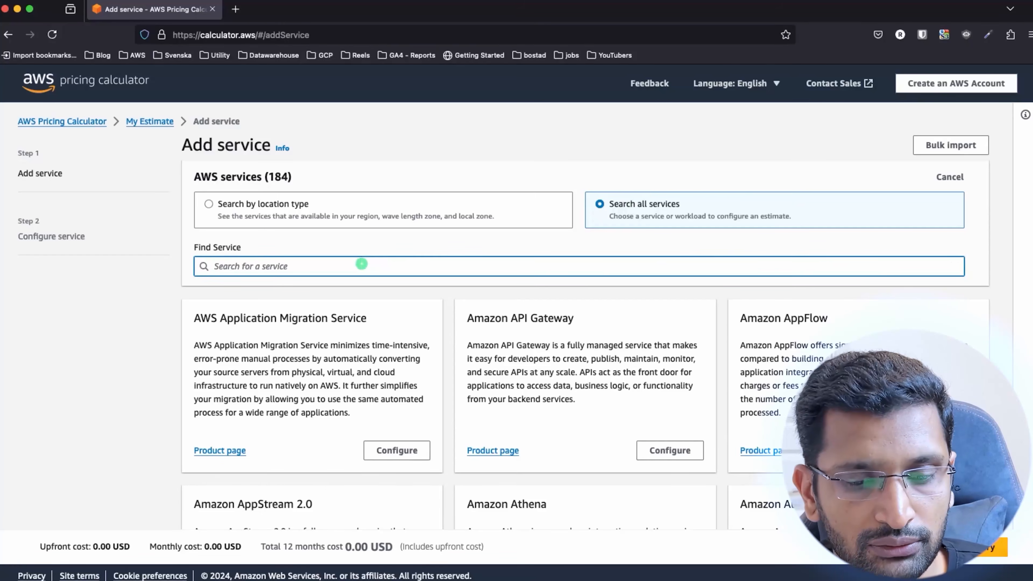
text(s3)
click(406, 432)
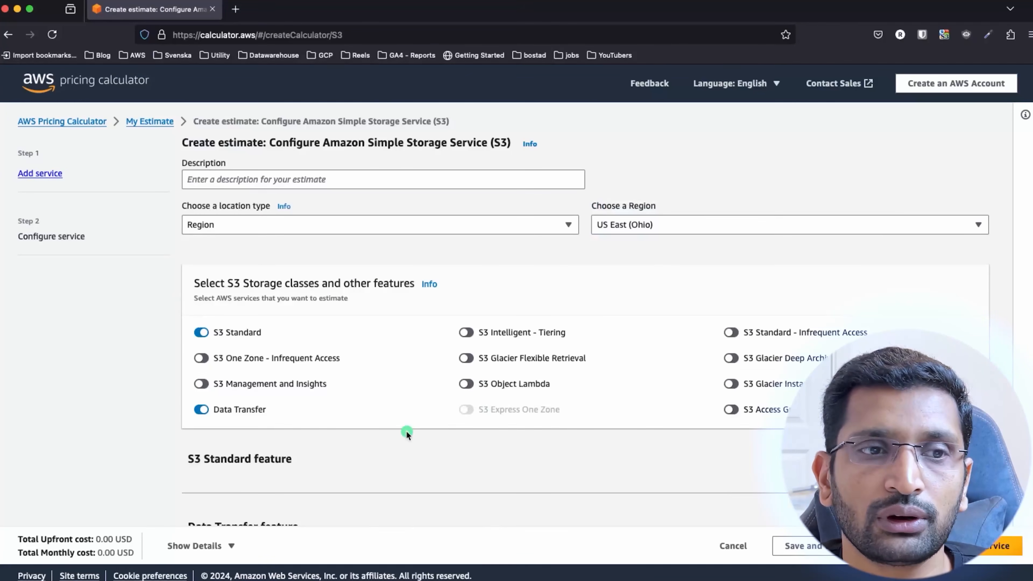
Step: Turn off S3 Standard and enable S3 Glacier Instant Retrieval for the estimate
scroll(478, 386, down, 2)
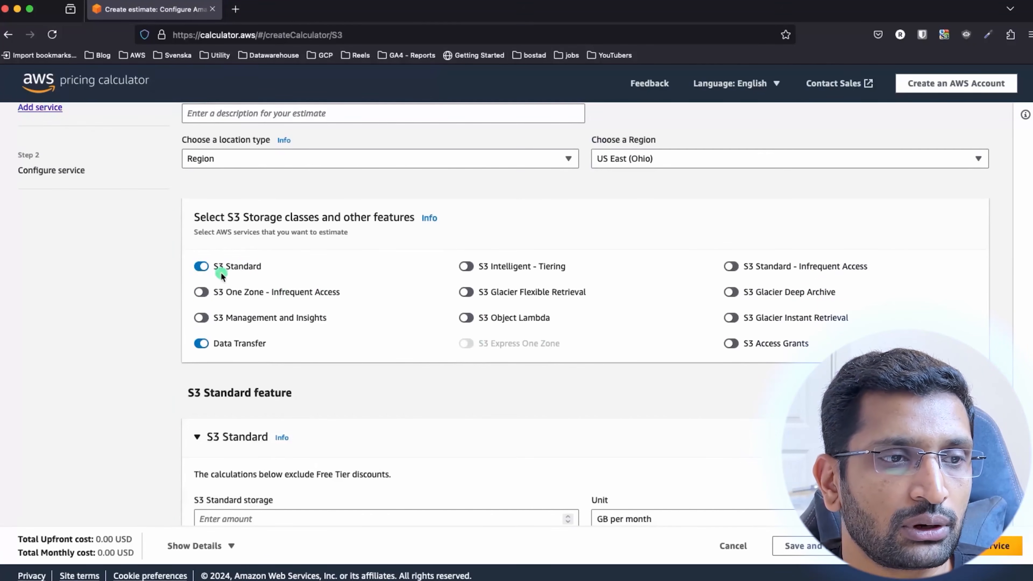
click(202, 267)
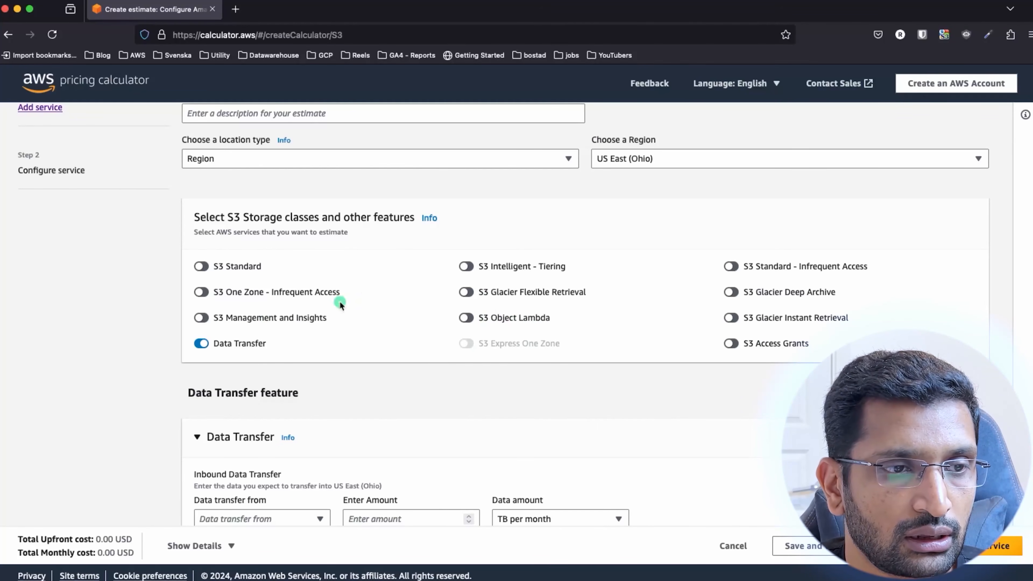
click(732, 318)
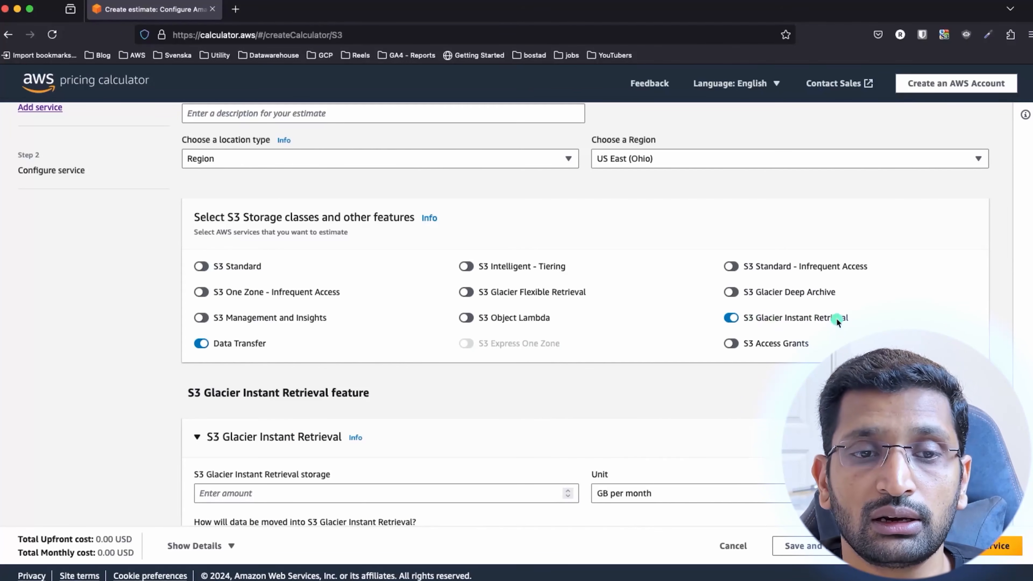
drag(849, 317, 755, 315)
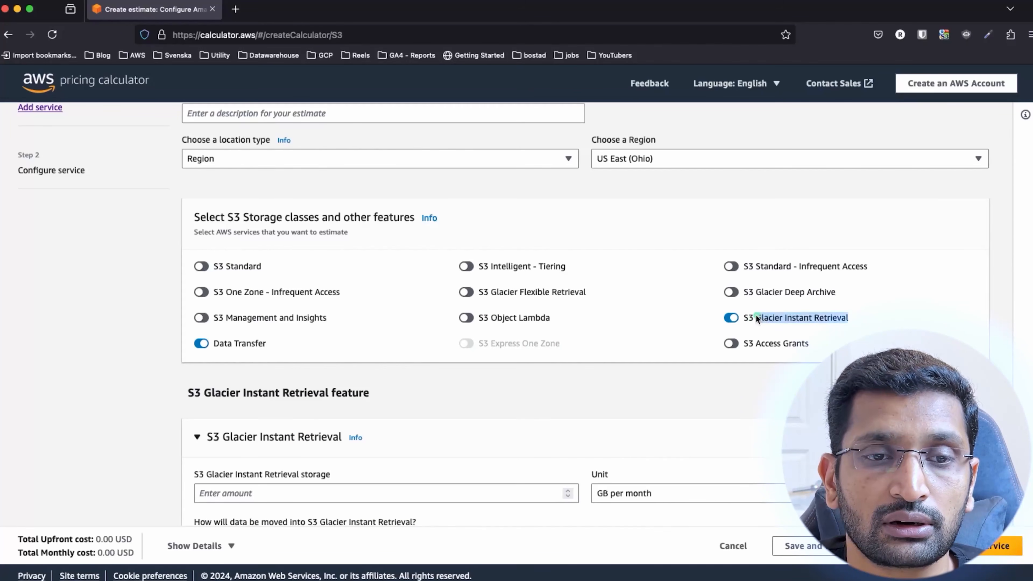
click(543, 387)
Step: Set the S3 Glacier Instant Retrieval storage to 1000 GB per month
scroll(545, 387, down, 5)
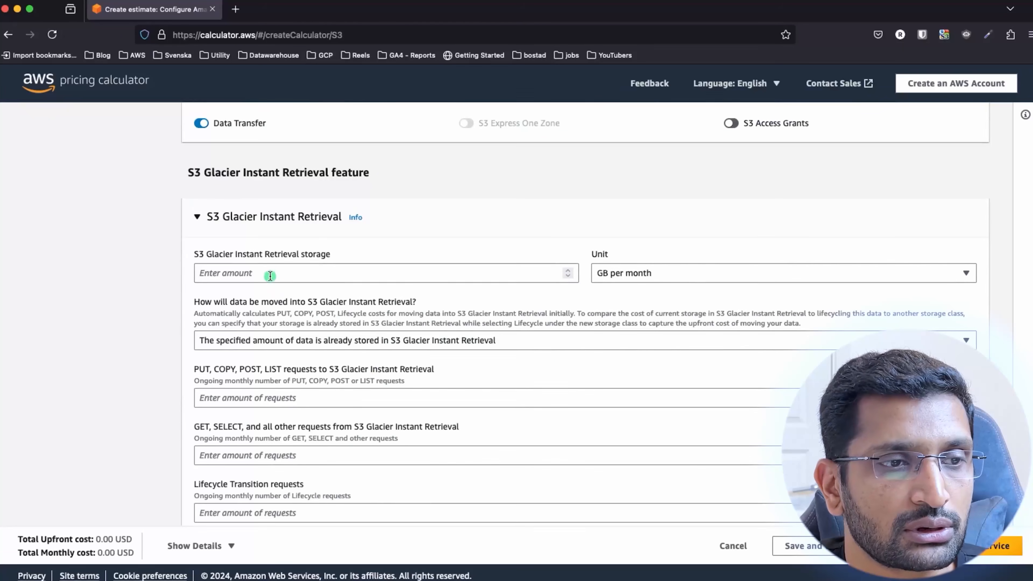
click(270, 273)
text(1000)
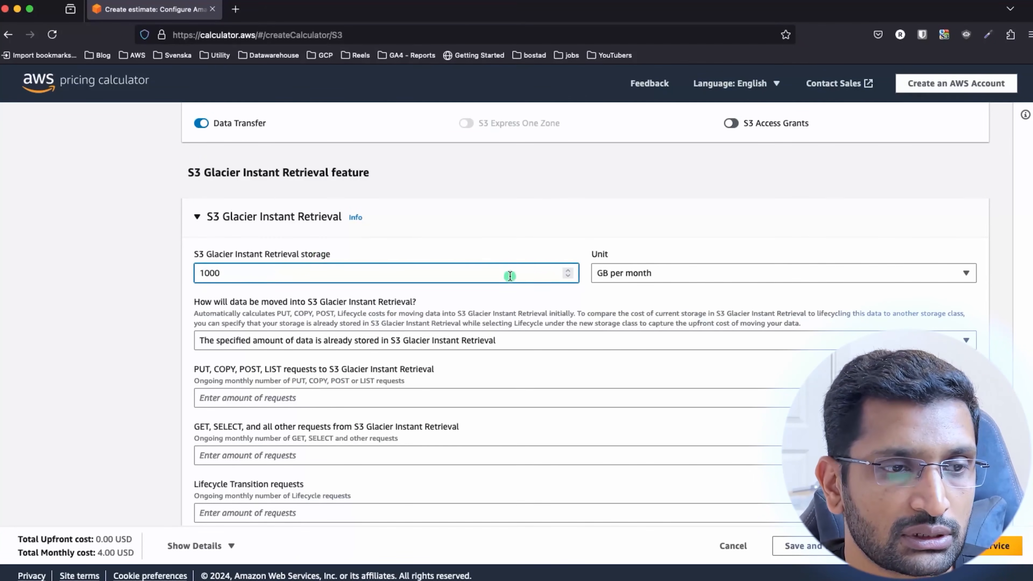
Step: Show the calculations for S3 Glacier Instant Retrieval and single out its monthly cost
scroll(508, 276, down, 7)
scroll(507, 276, down, 4)
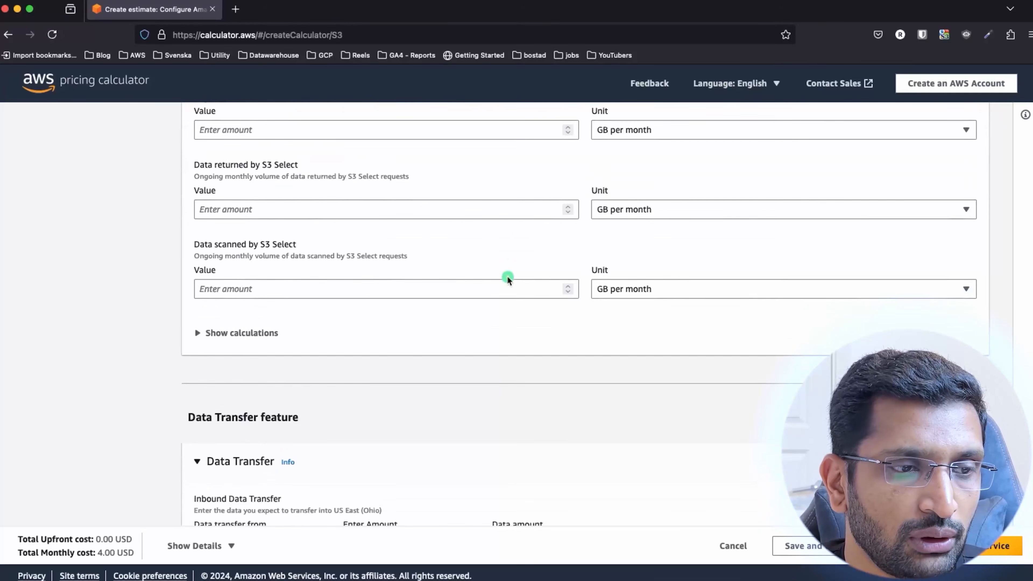
click(240, 333)
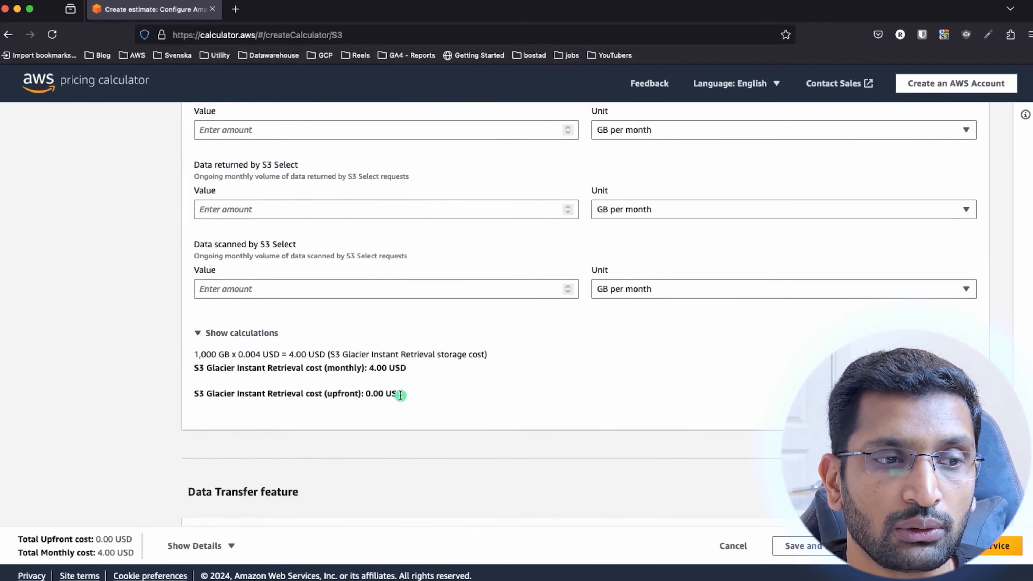
triple_click(385, 368)
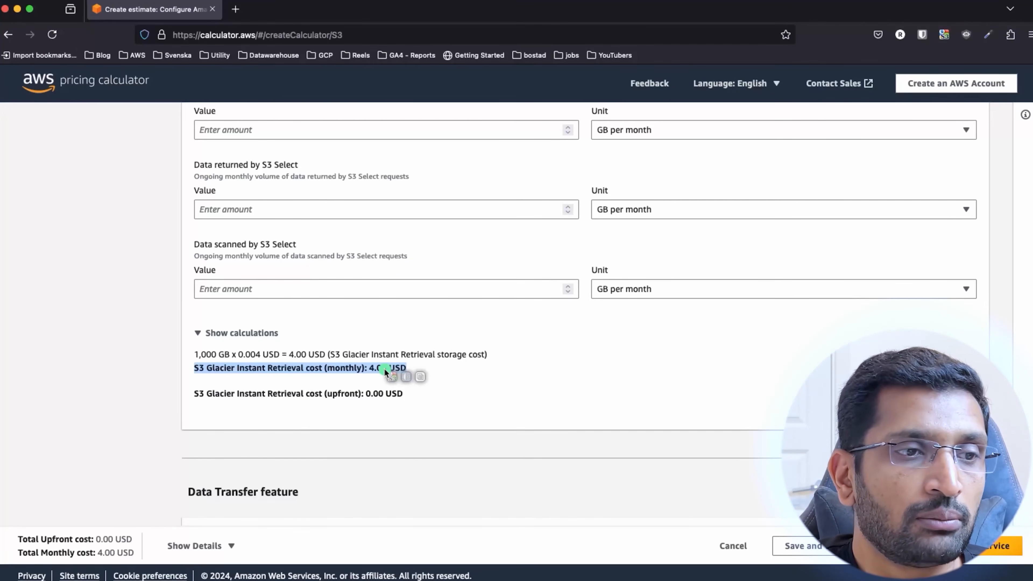
scroll(518, 354, up, 3)
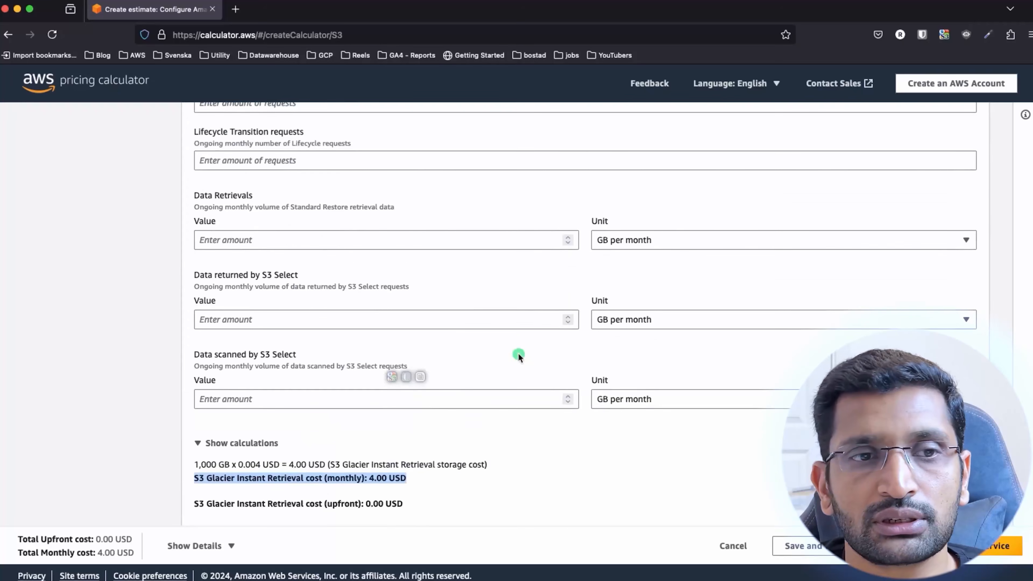
scroll(519, 354, up, 7)
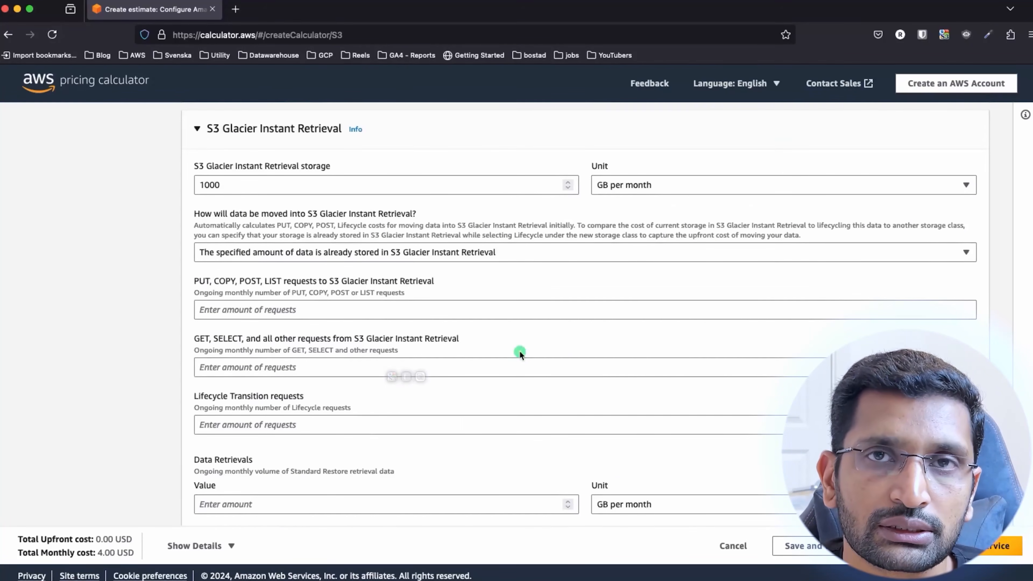
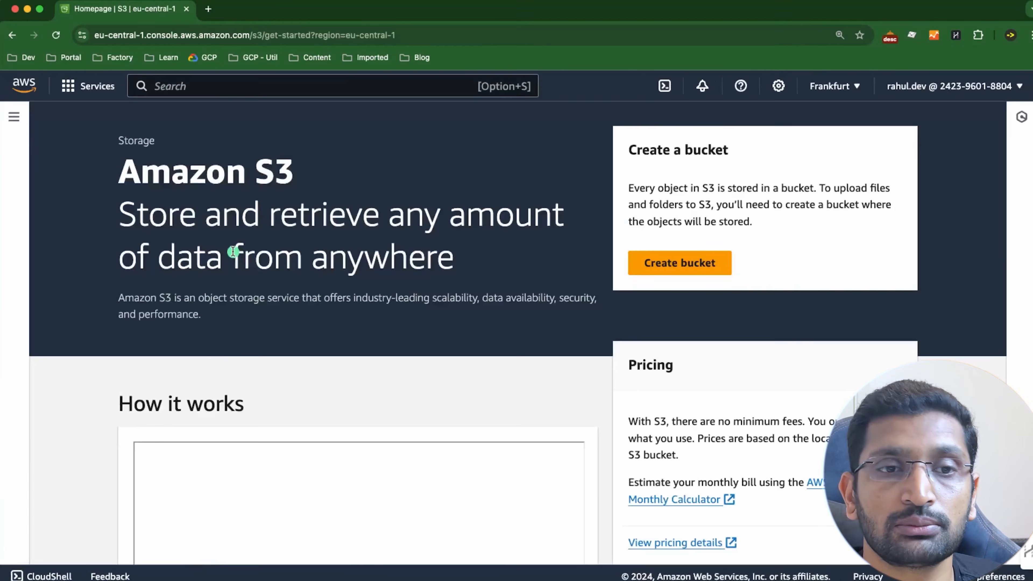
Step: Switch to the Amazon S3 console, open the Buckets page and examine whether the IAM user can list general purpose buckets
click(13, 117)
click(42, 174)
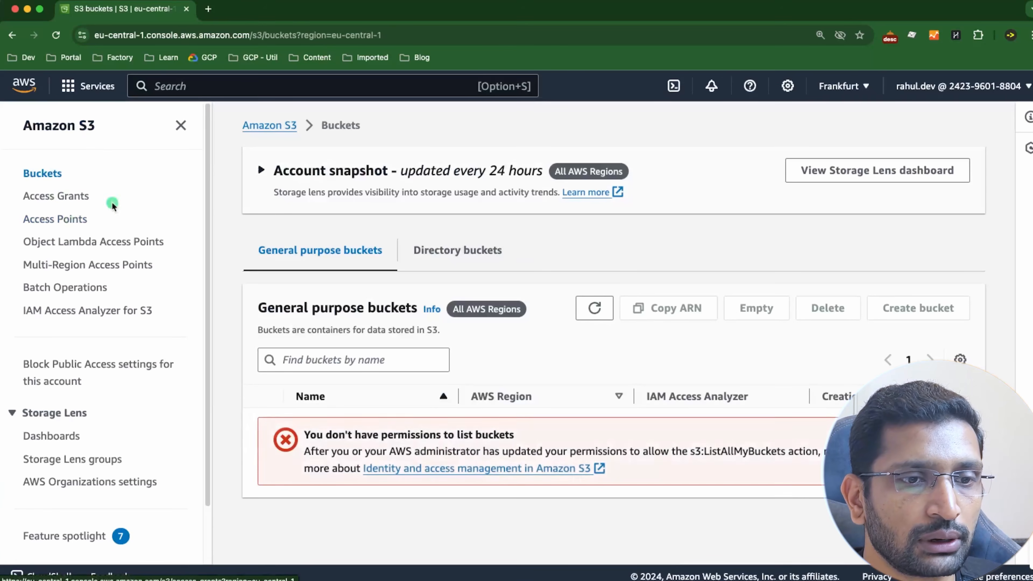
triple_click(329, 432)
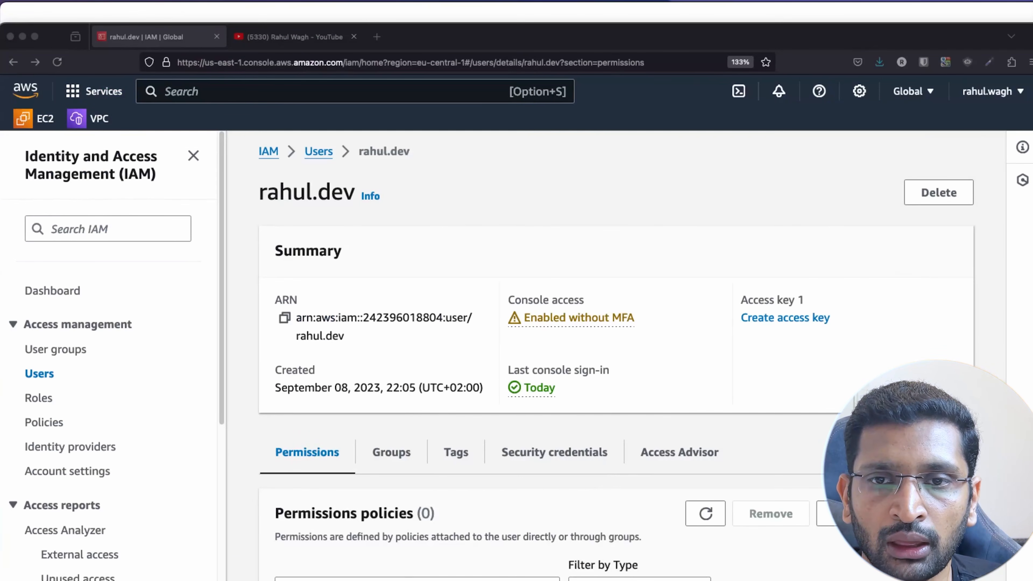
Step: Check which account is signed in to the S3 console window, and examine the IAM user's permissions policies in the other browser window
click(990, 91)
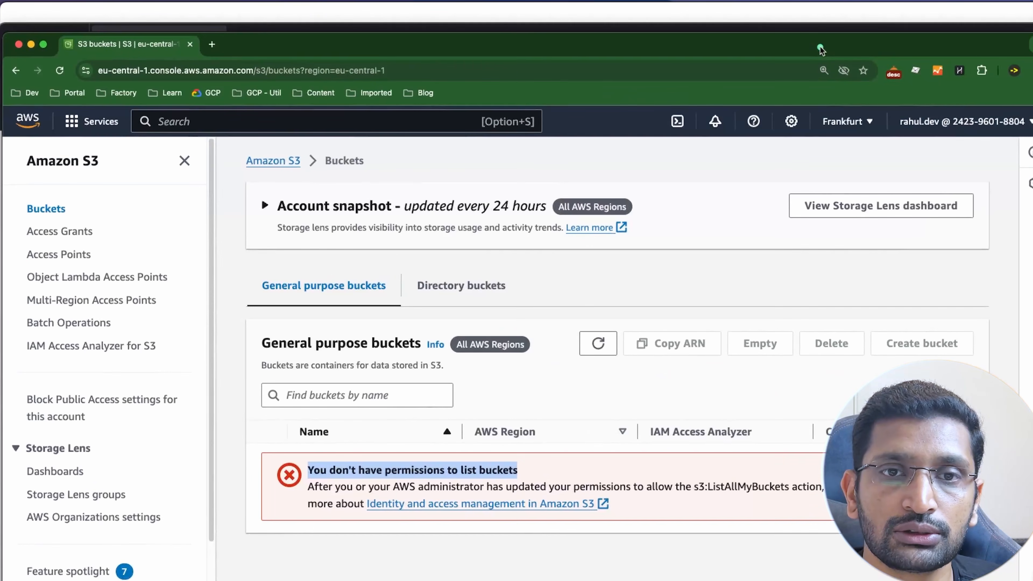
click(1011, 122)
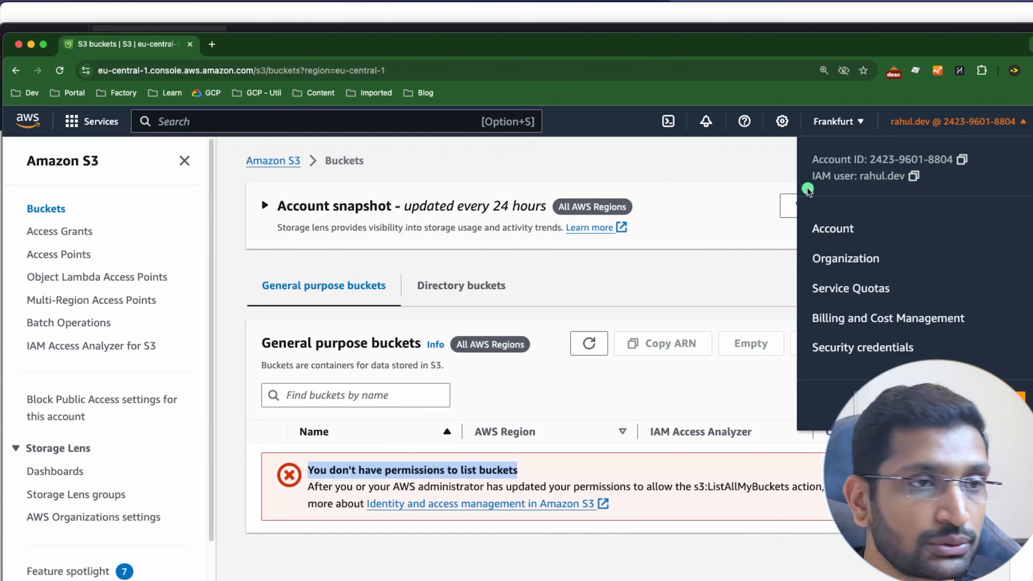
drag(493, 52, 1032, 118)
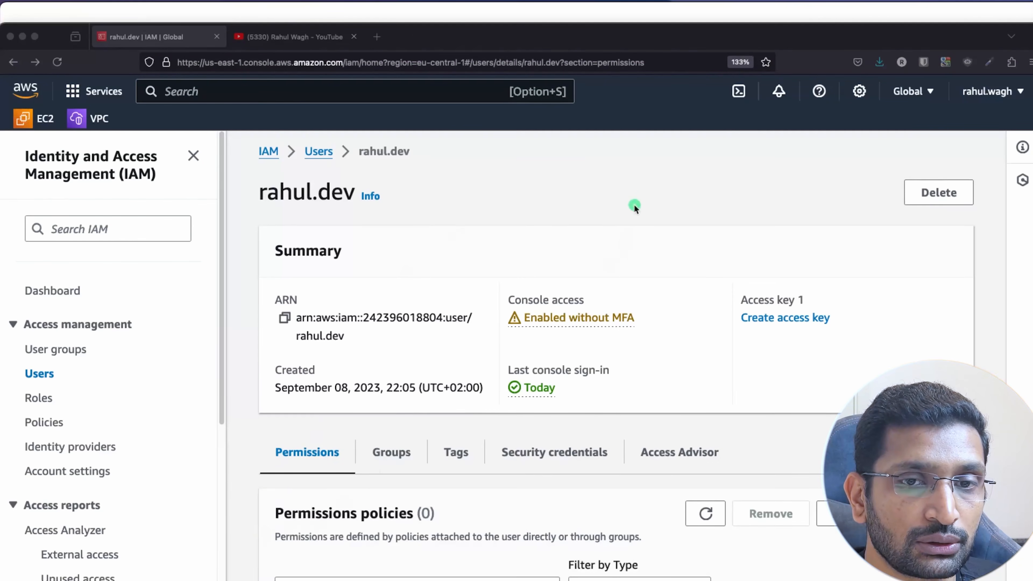
scroll(634, 204, down, 10)
scroll(632, 231, up, 3)
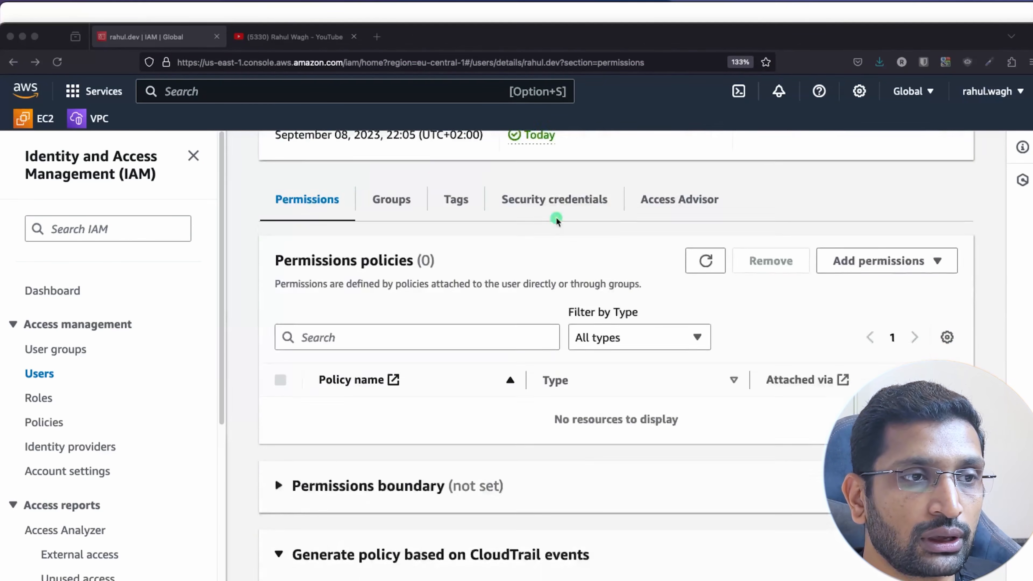
scroll(556, 218, up, 1)
Step: Go to the S3 service and open the bucket test-bucket-demo-jhooq-30aug to view its objects
click(302, 96)
text(s)
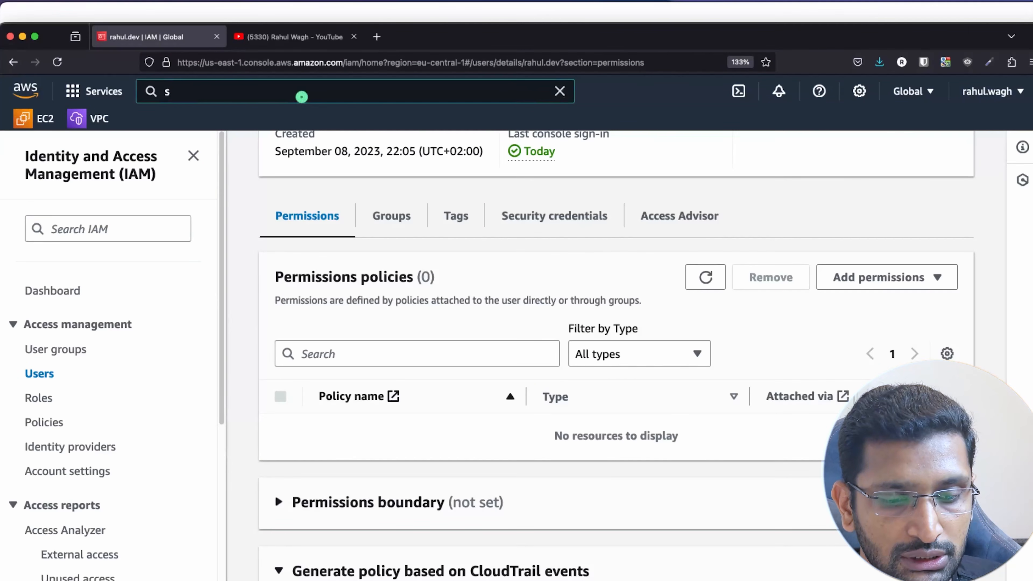
text(3)
click(391, 215)
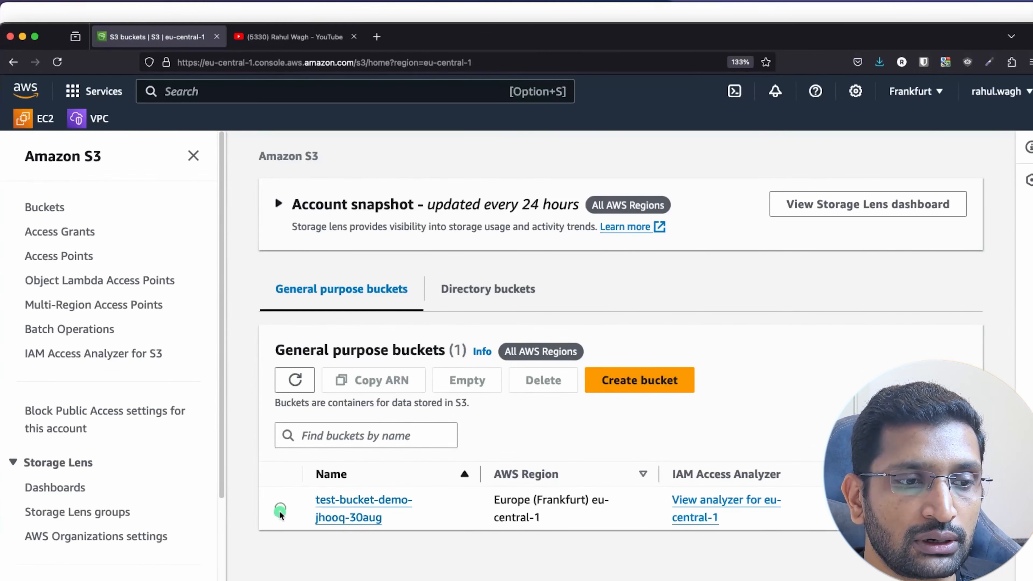
click(281, 511)
click(358, 503)
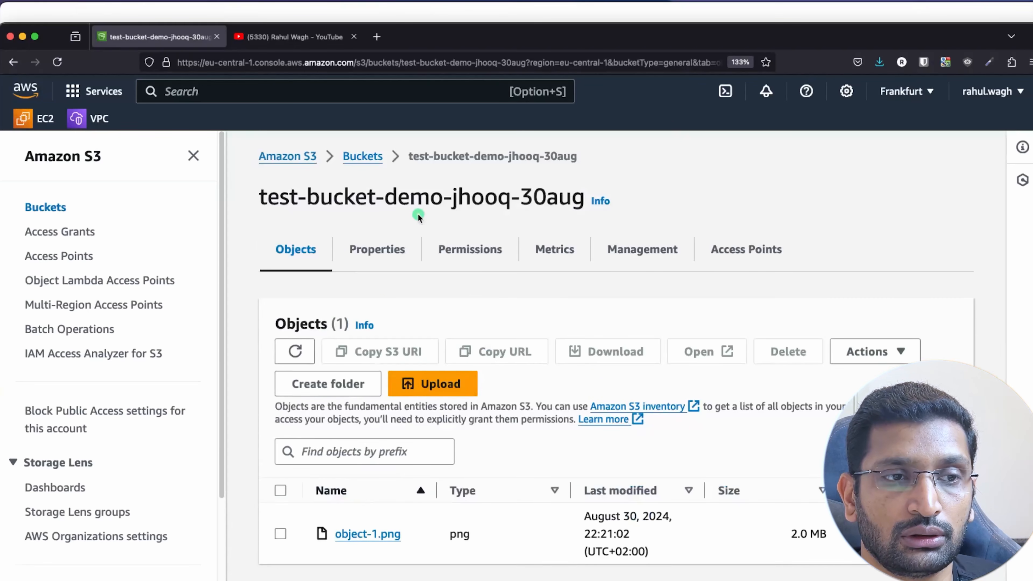
triple_click(417, 204)
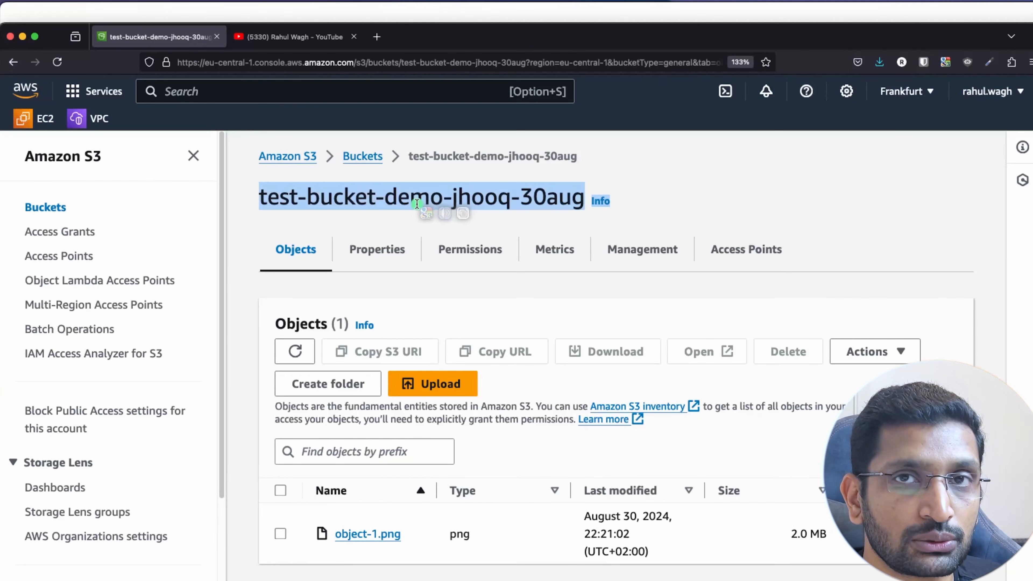
click(771, 203)
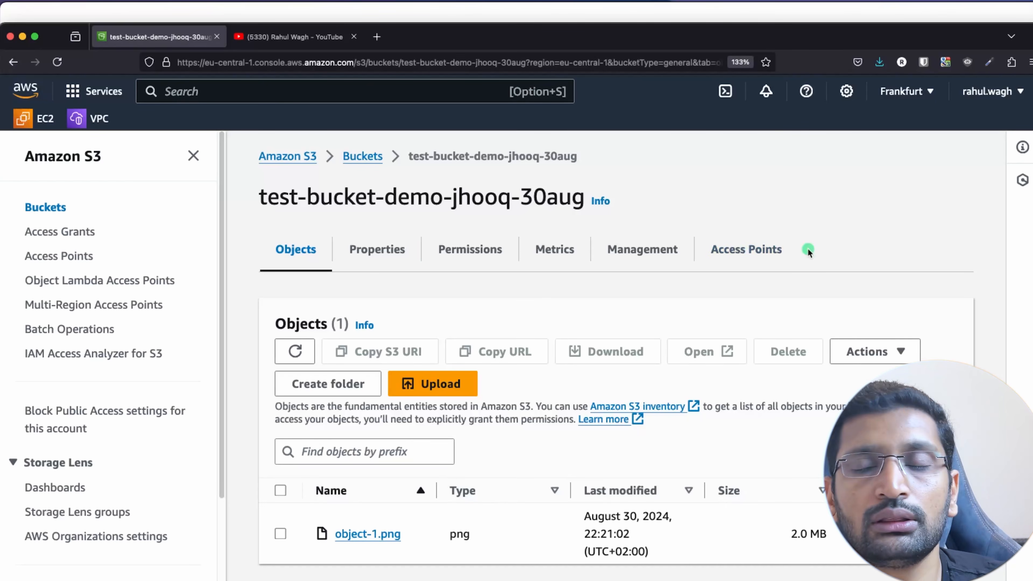
Step: Go to the IAM service and open its list of policies
click(221, 87)
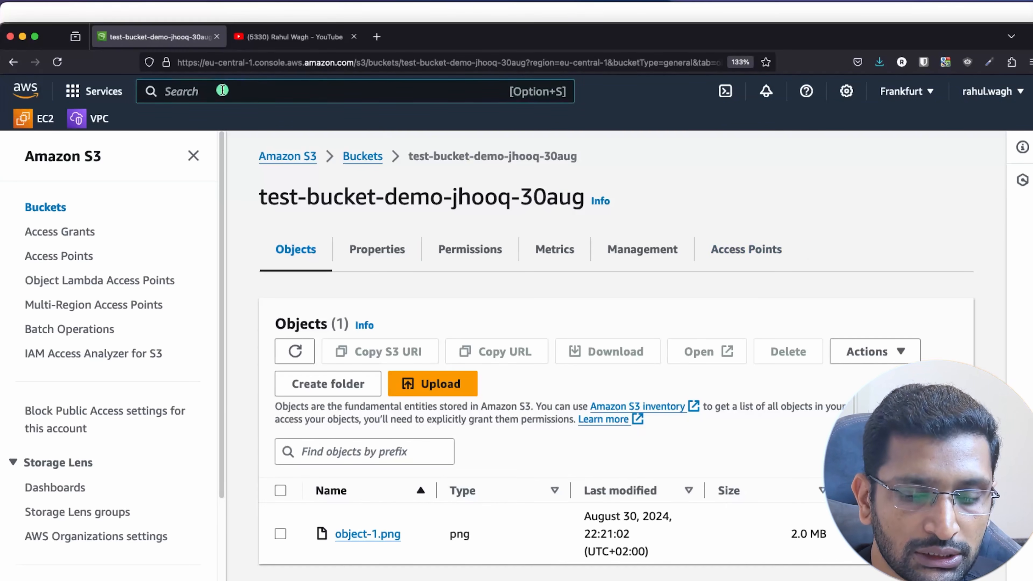
text(IAM)
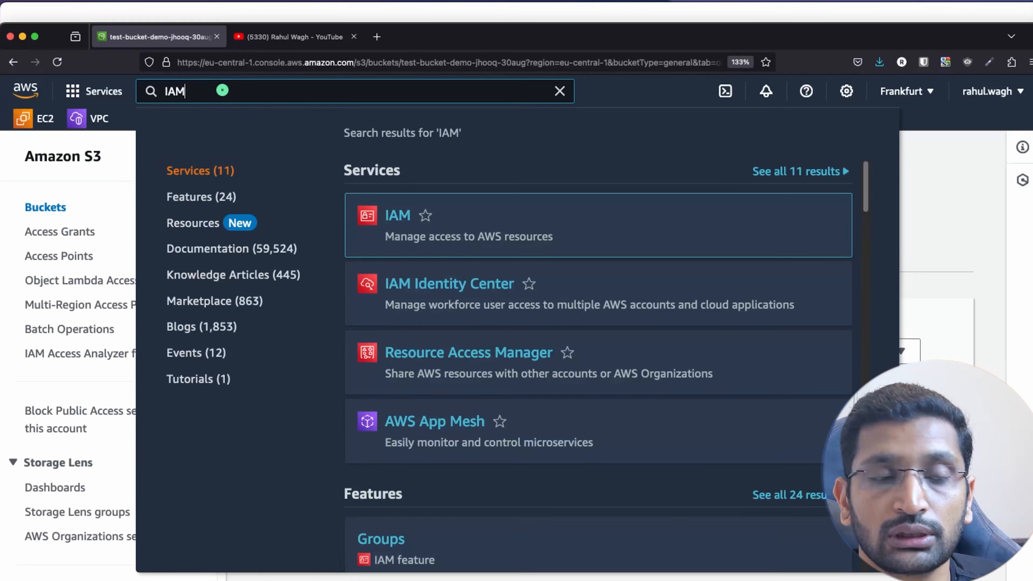
click(396, 215)
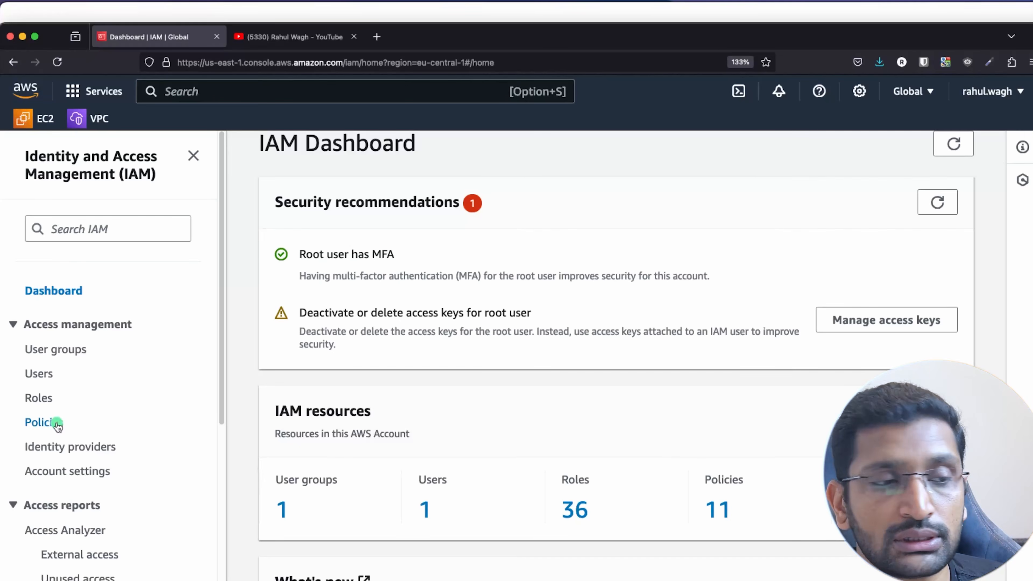
click(58, 424)
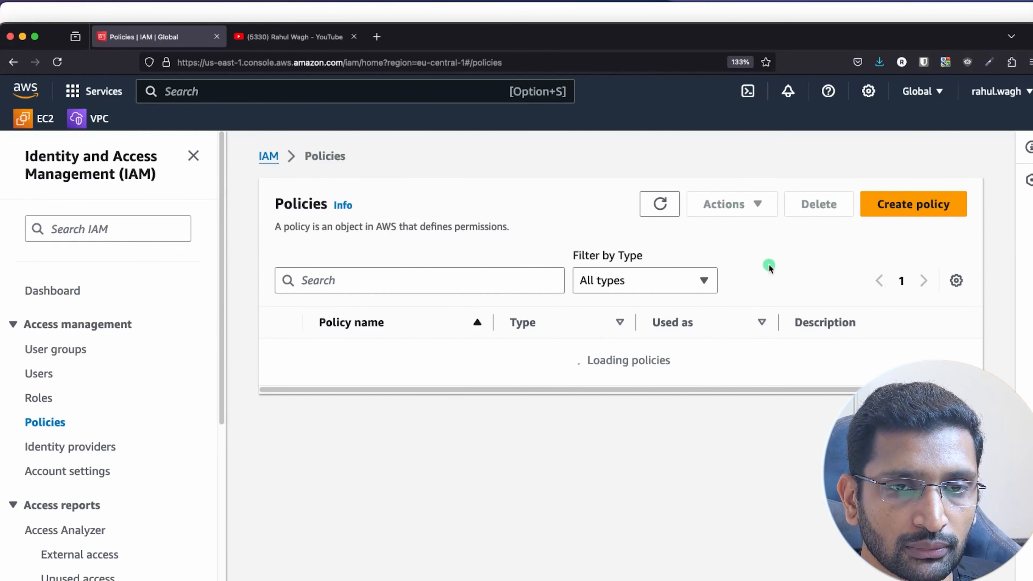
scroll(446, 482, down, 5)
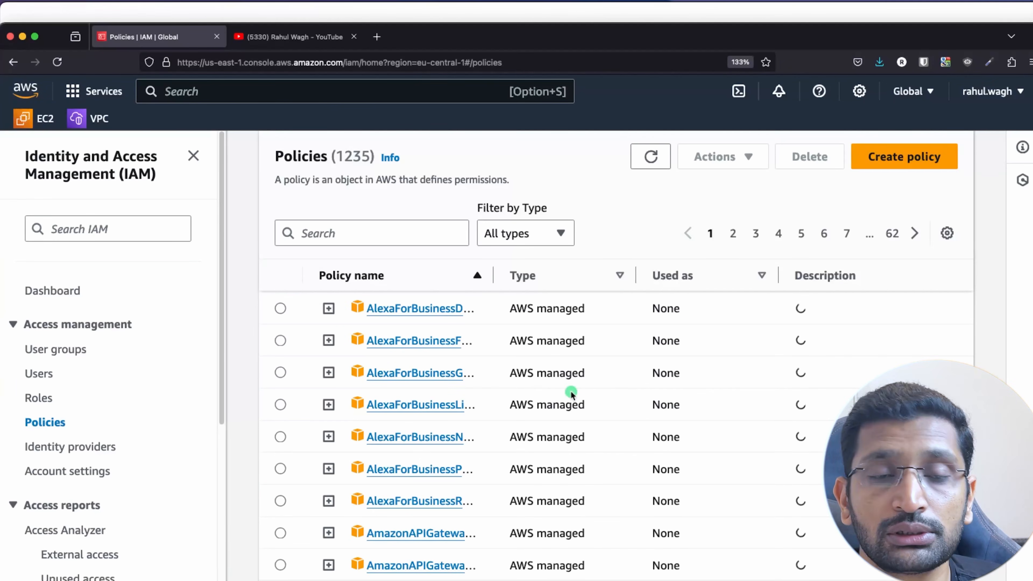
scroll(607, 386, up, 5)
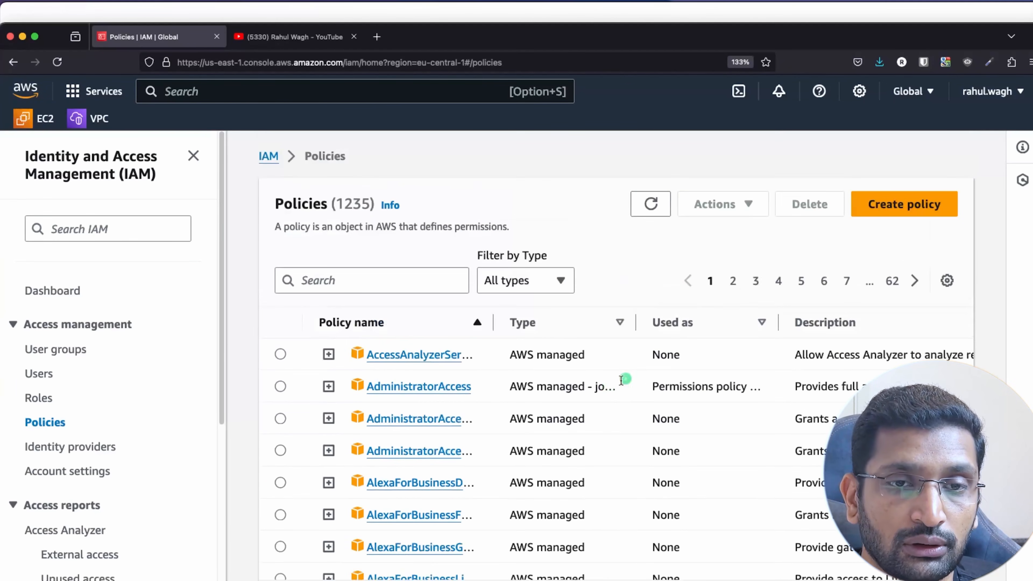
Step: Start creating a new policy and choose S3 as its service
click(913, 202)
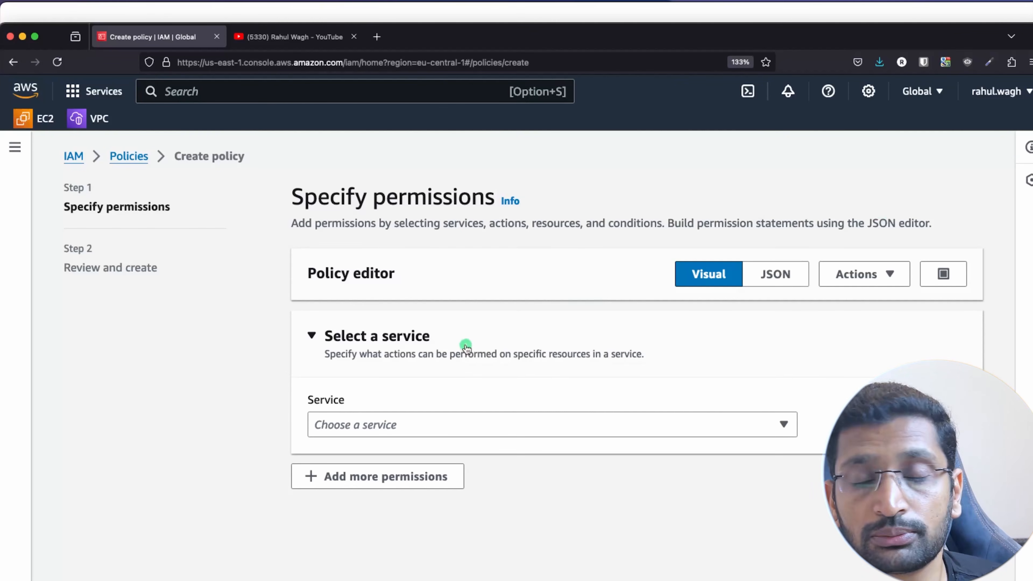
click(523, 436)
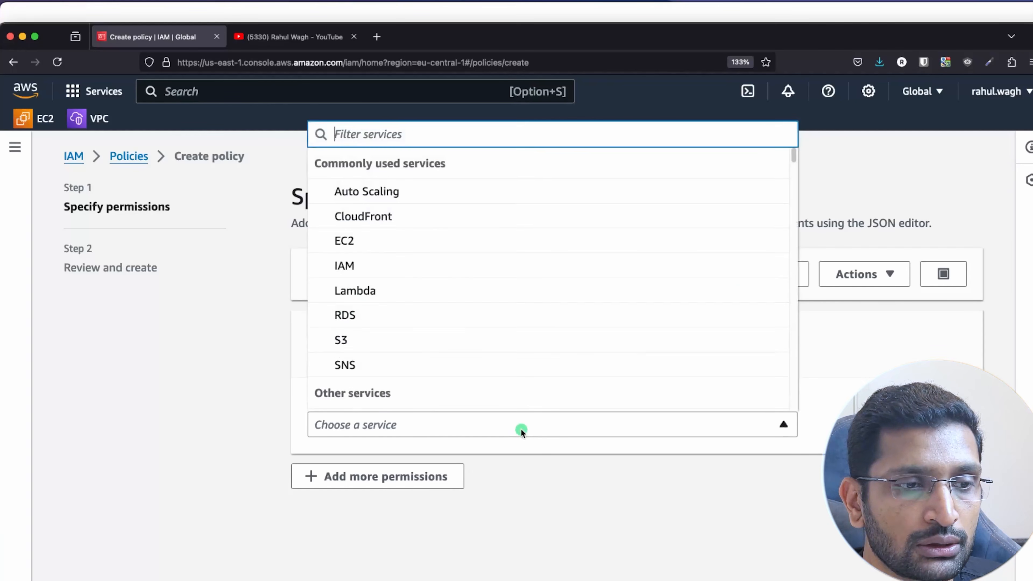
click(345, 341)
scroll(440, 403, down, 5)
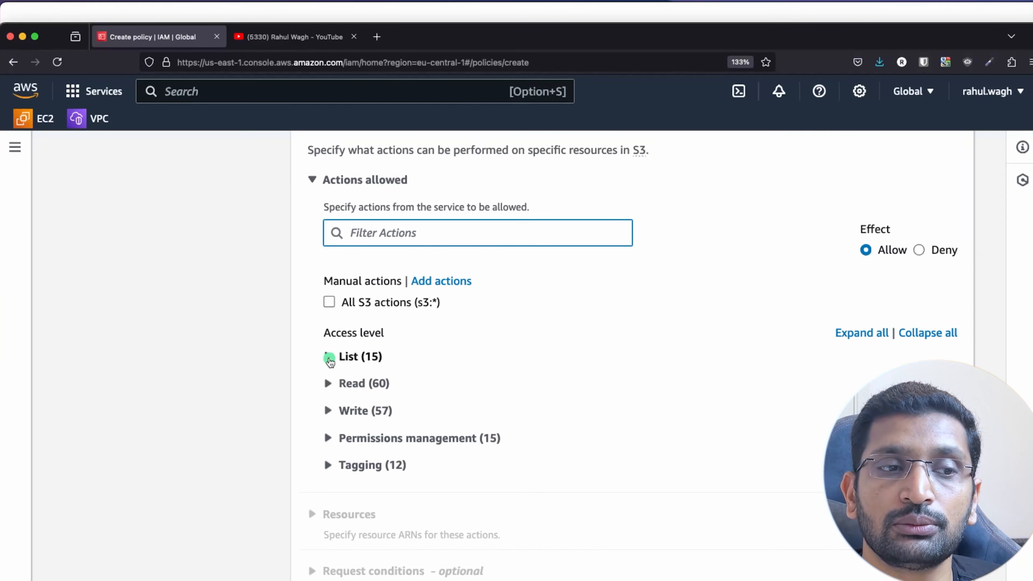
Step: Allow all list actions for S3 in the policy
click(329, 358)
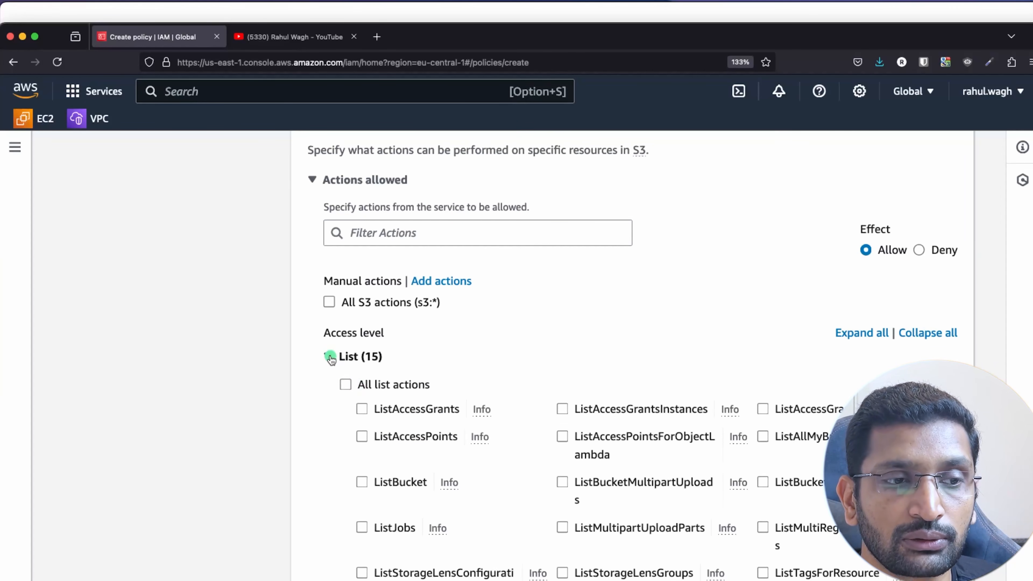
click(345, 383)
scroll(372, 384, down, 2)
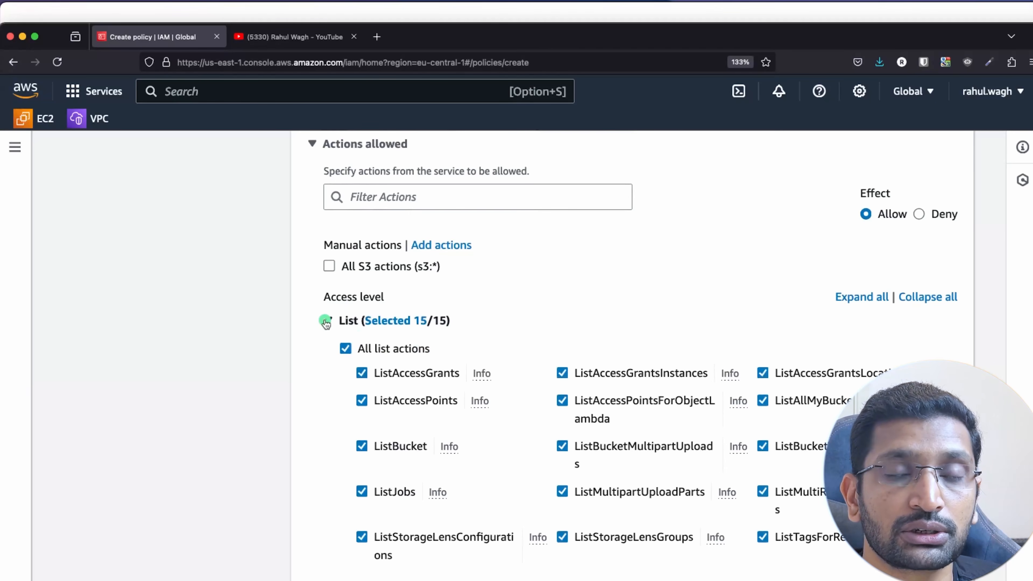
scroll(357, 346, down, 5)
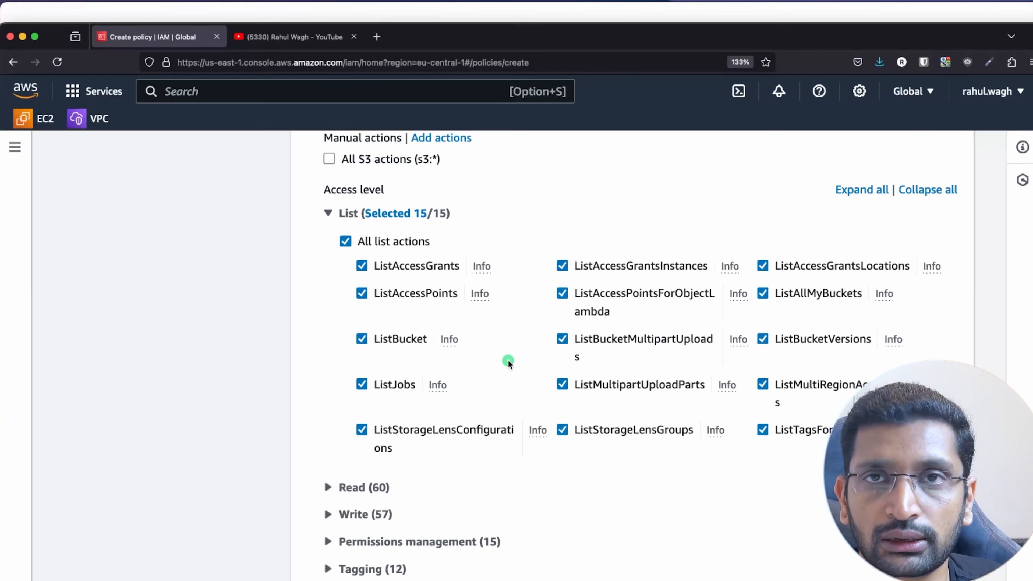
click(330, 214)
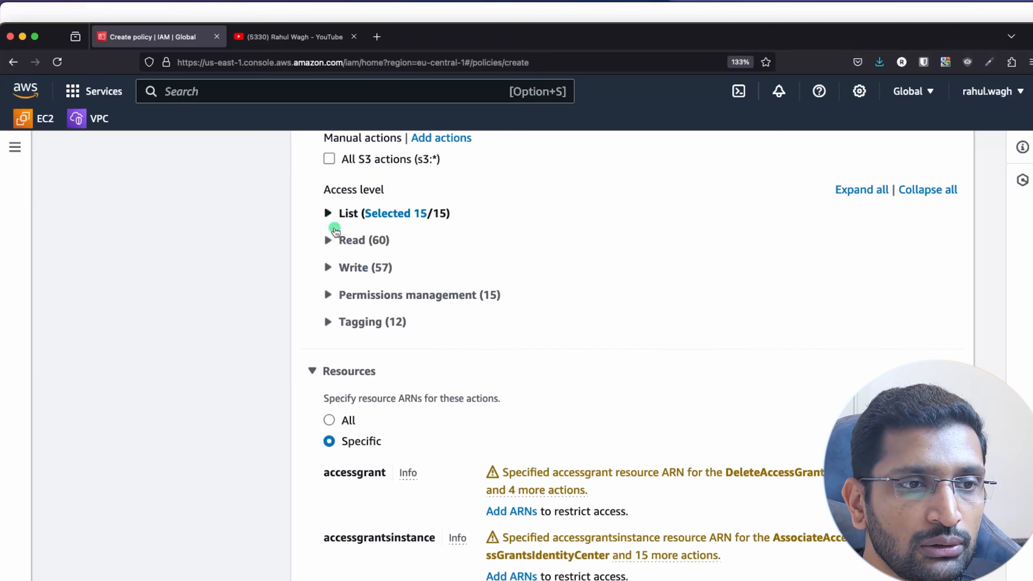
Step: Apply the allowed actions to all resources and continue to the review stage
scroll(335, 232, down, 7)
scroll(358, 330, up, 3)
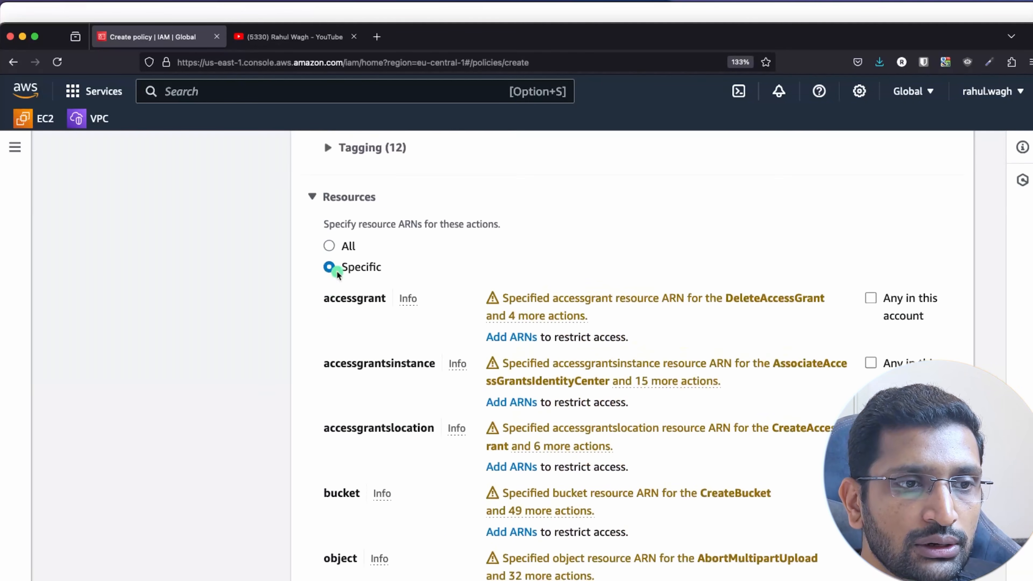
click(329, 247)
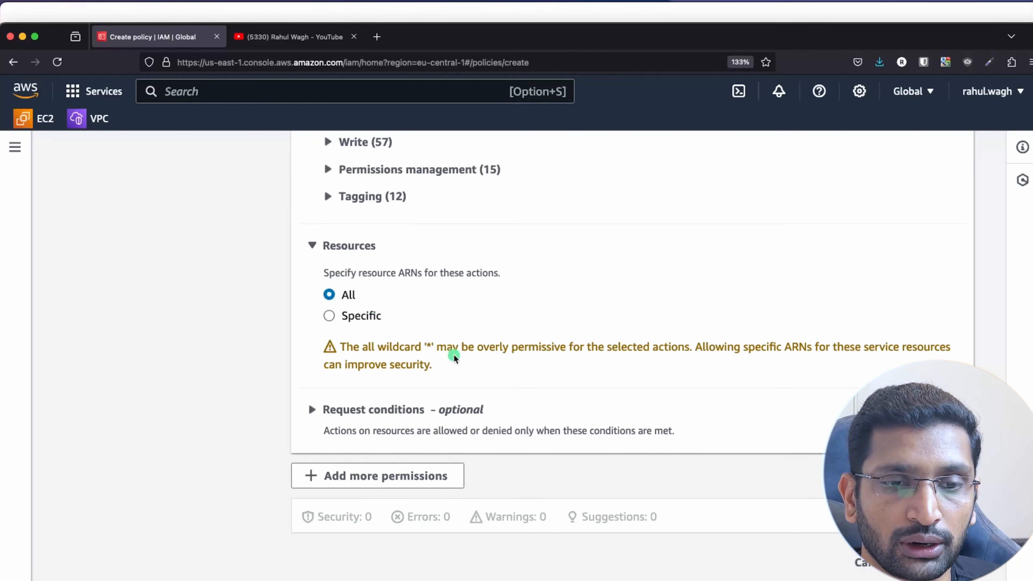
click(939, 563)
Step: Review the permissions defined in the policy and name it s3-list-policy- followed by the IAM user's name, written with a hyphen
scroll(610, 455, down, 10)
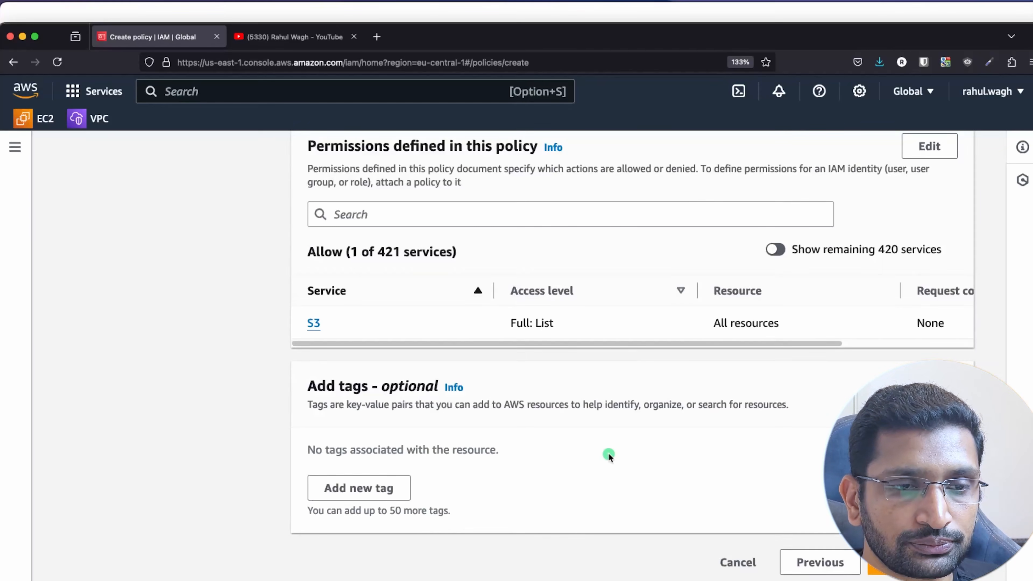
scroll(608, 452, up, 8)
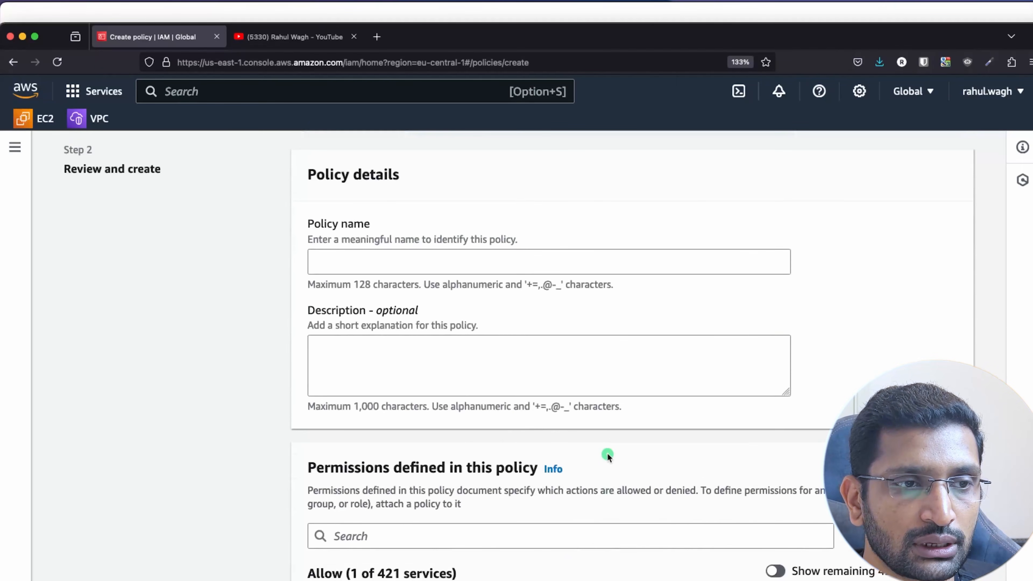
scroll(509, 444, down, 6)
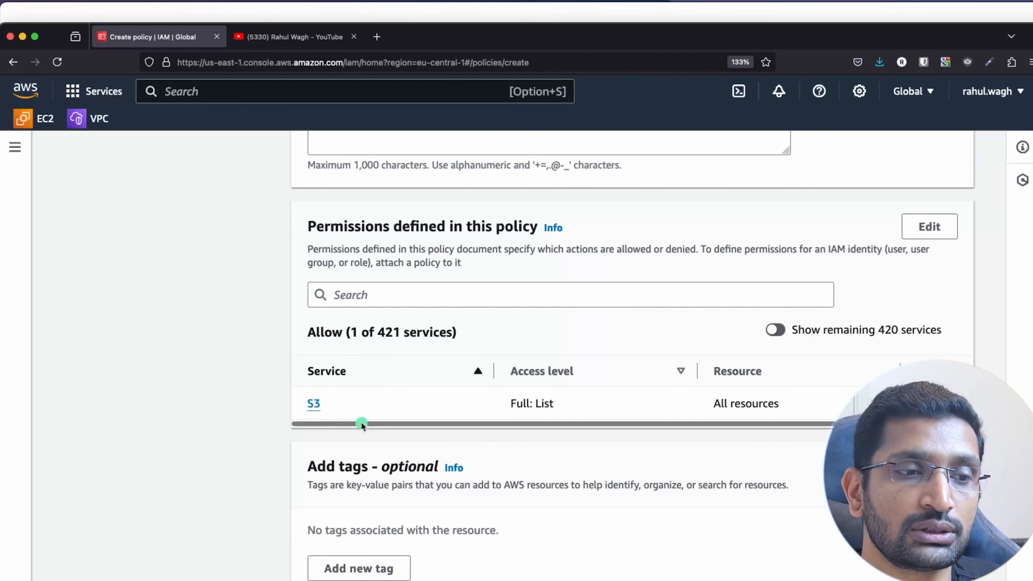
triple_click(545, 403)
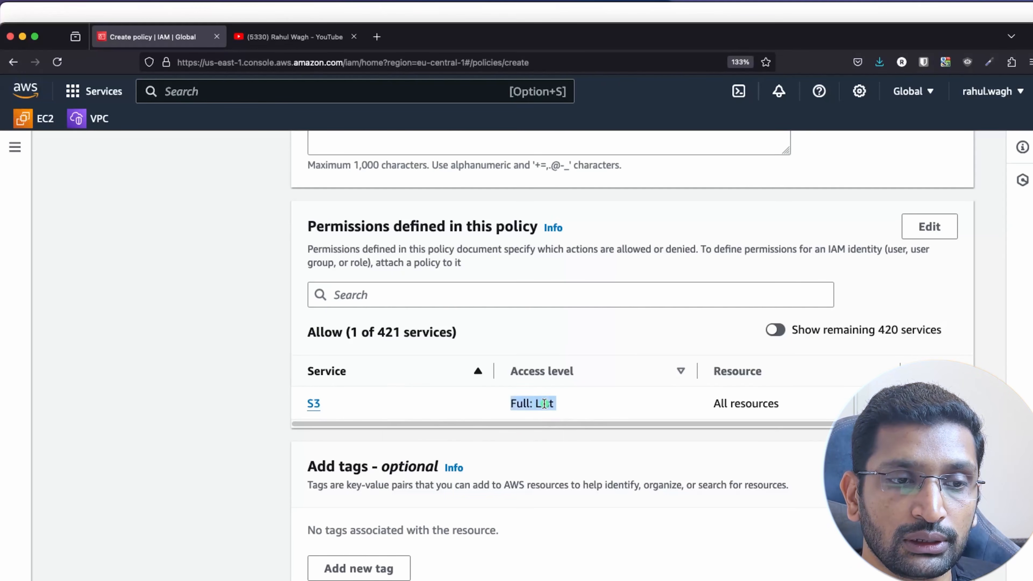
scroll(533, 419, up, 8)
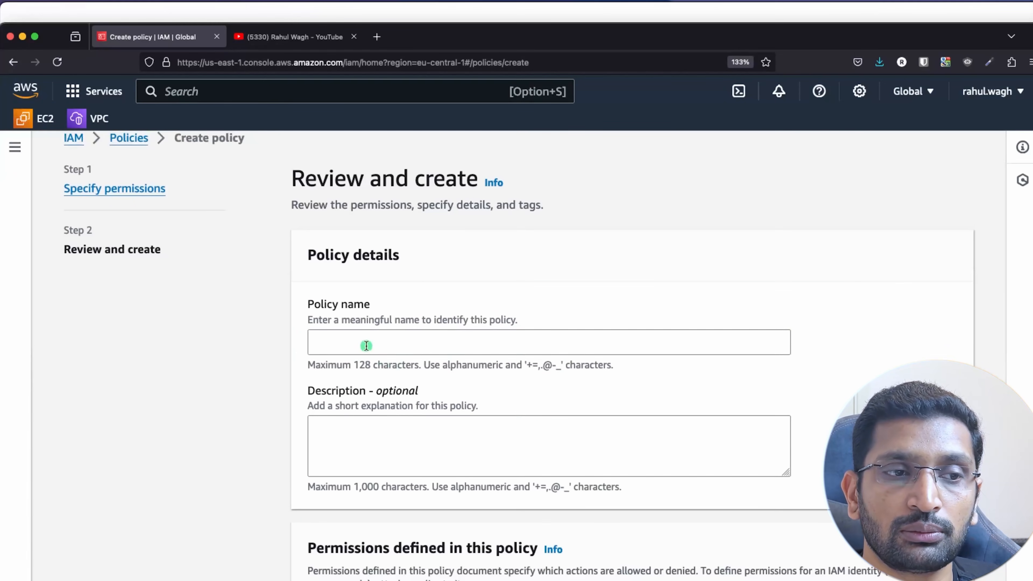
click(366, 346)
text(s)
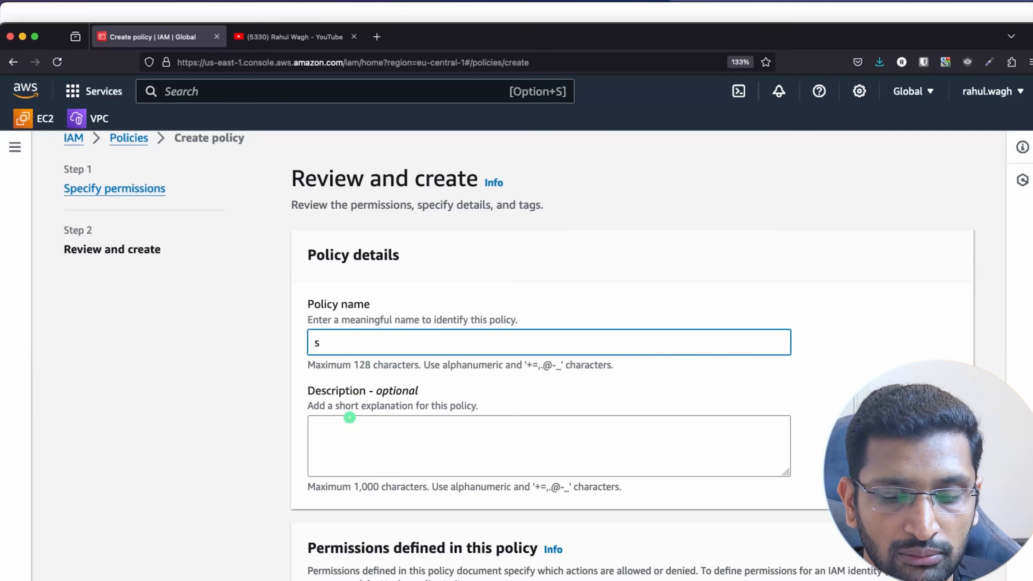
text(3-)
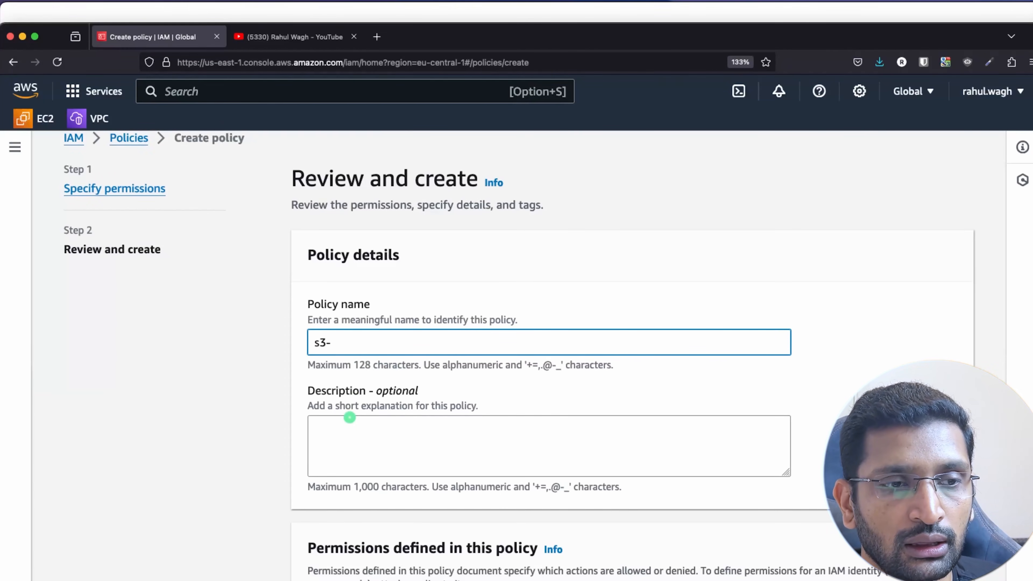
text(list-p)
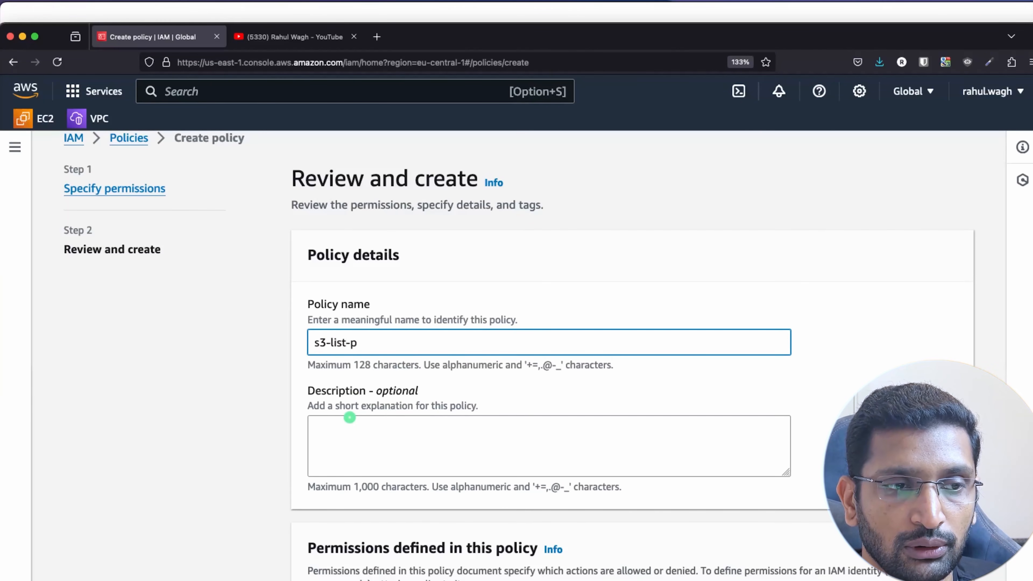
text(olicy-)
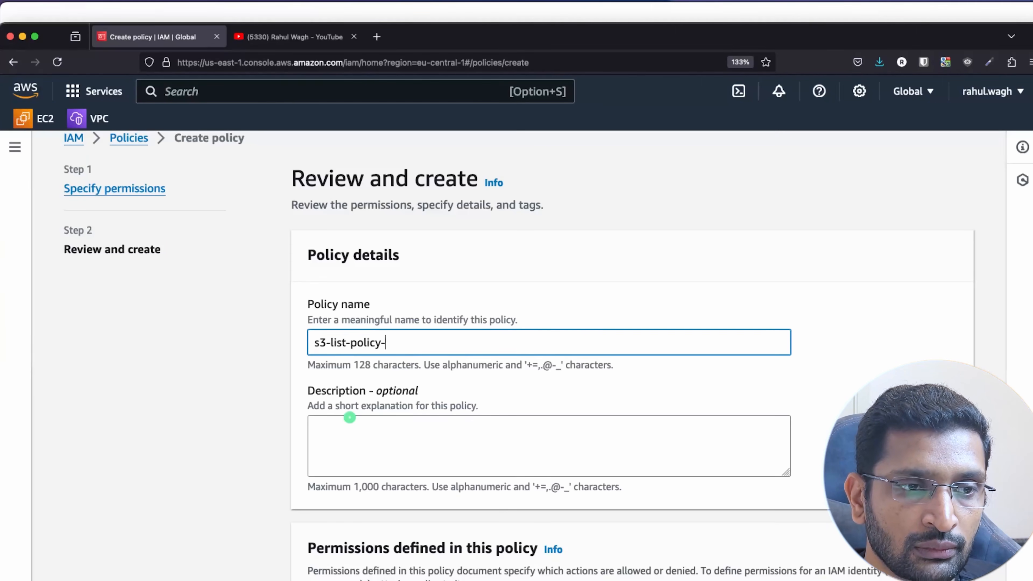
text(rahul-dev)
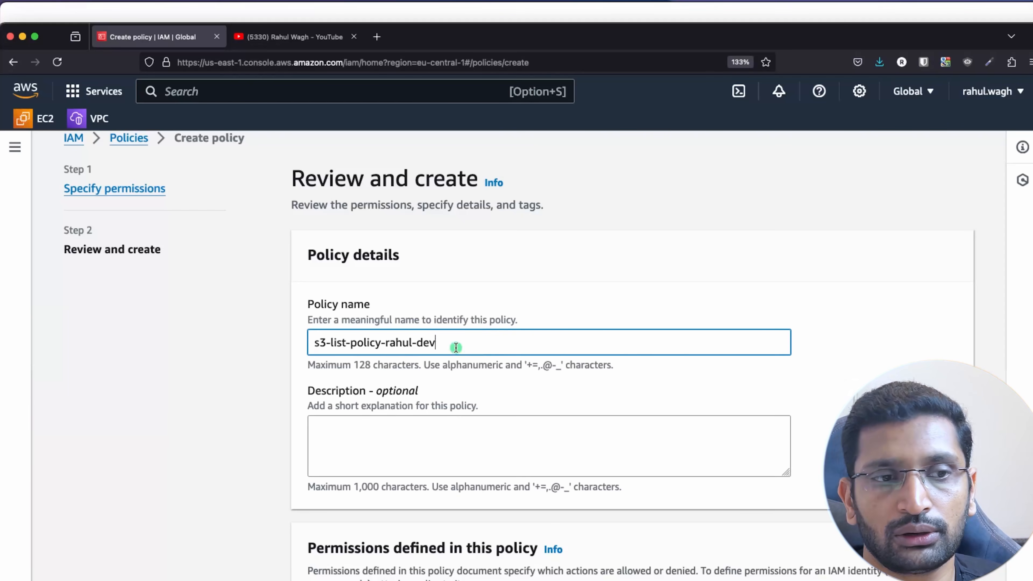
triple_click(412, 345)
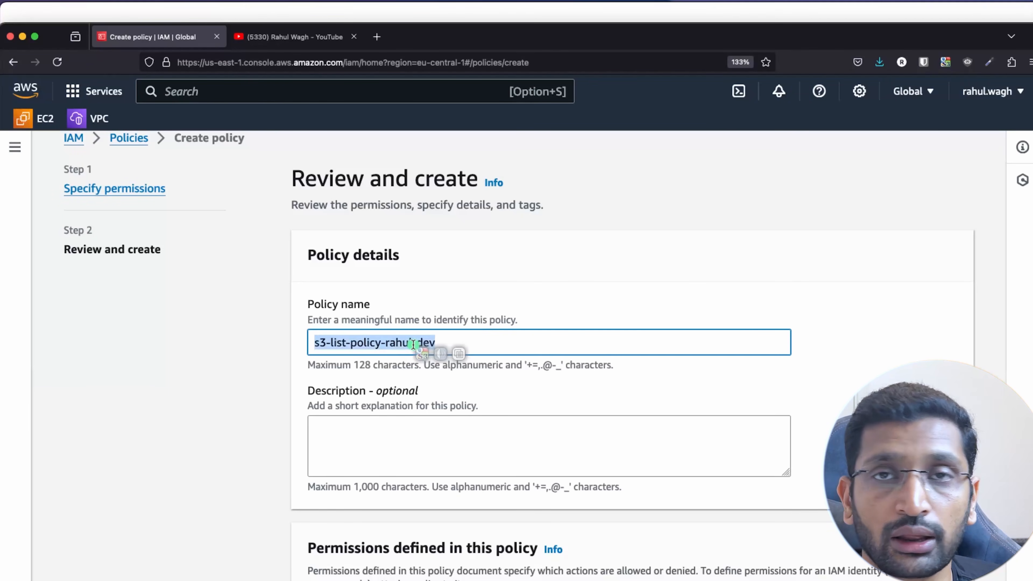
Step: Create the reviewed S3 list policy and search the policies list for s3-li
scroll(554, 300, down, 10)
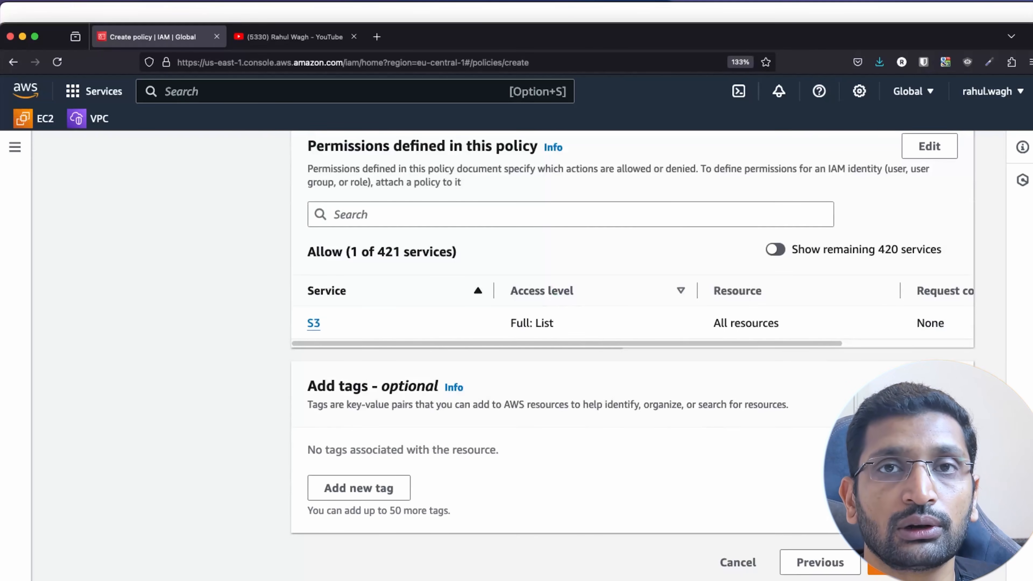
click(921, 562)
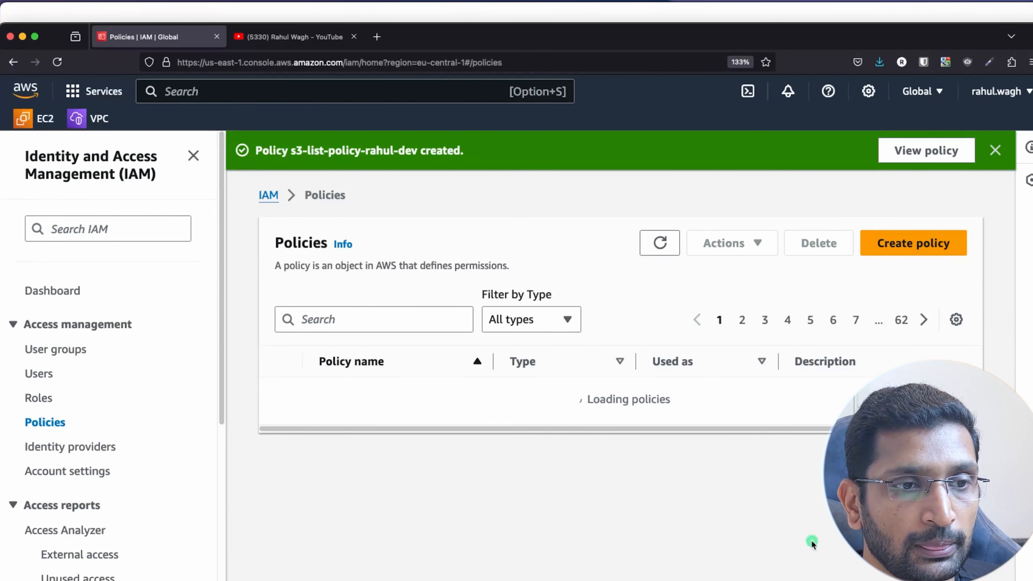
scroll(467, 486, down, 1)
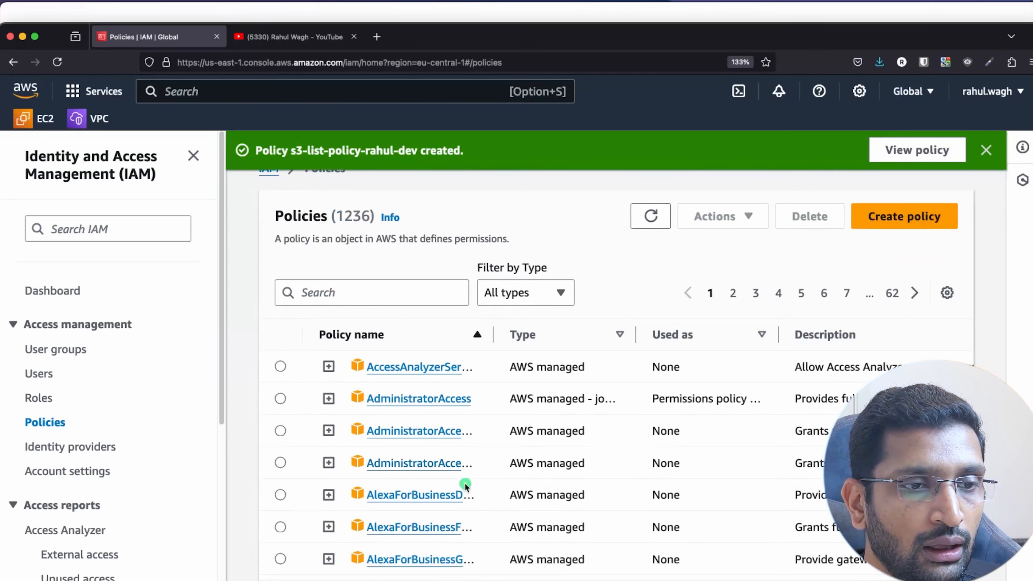
scroll(465, 486, down, 1)
scroll(465, 486, up, 3)
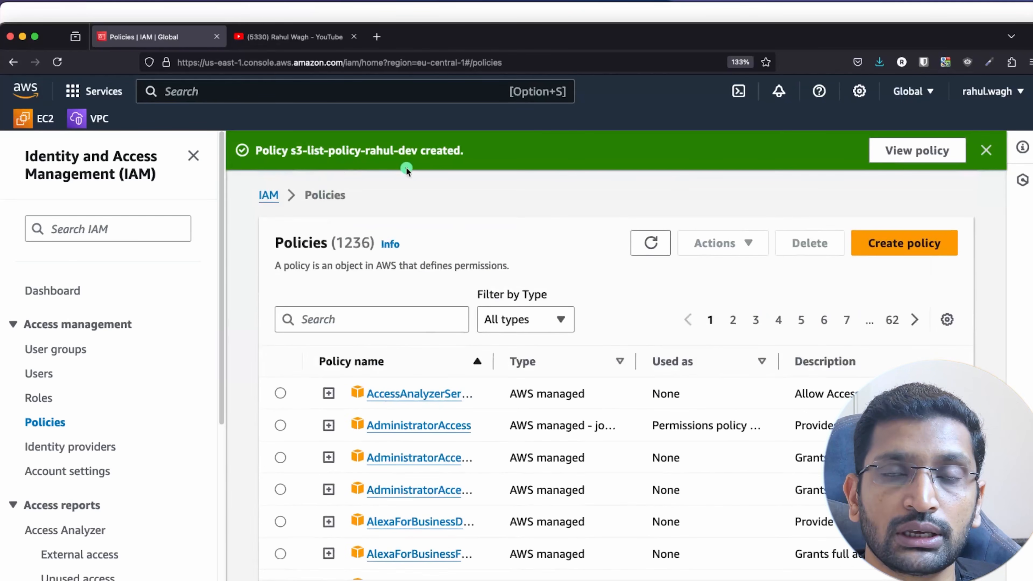
click(349, 319)
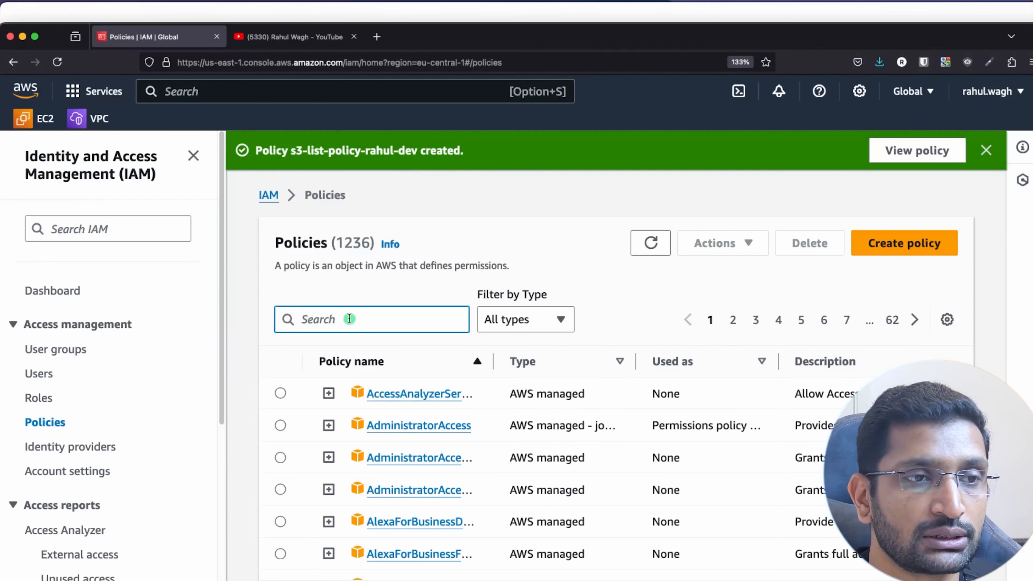
text(s3-li)
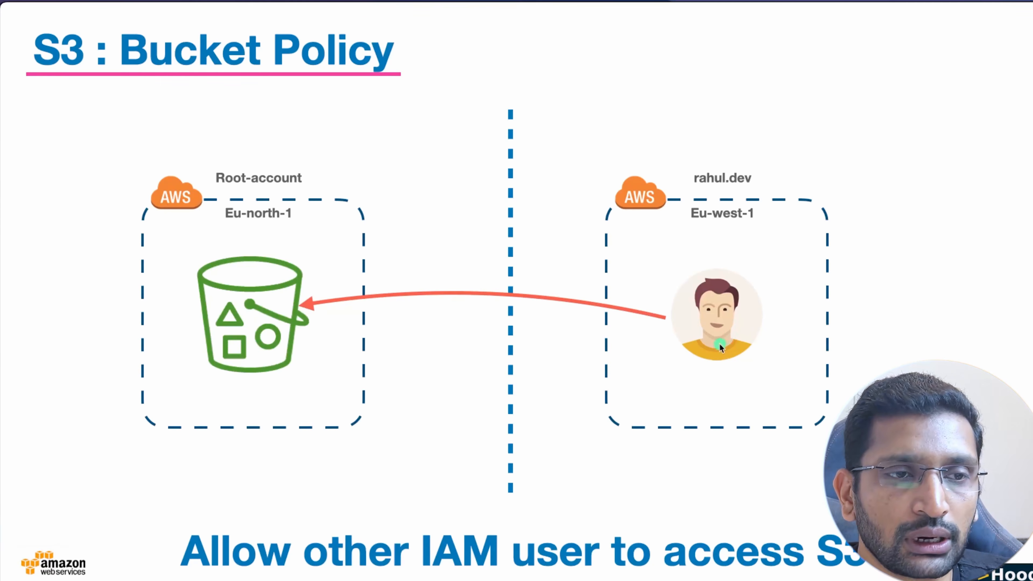
Step: Return to the IAM console and open the restricted IAM user's details at the permissions policies section
key(super+Tab)
key(super+Tab)
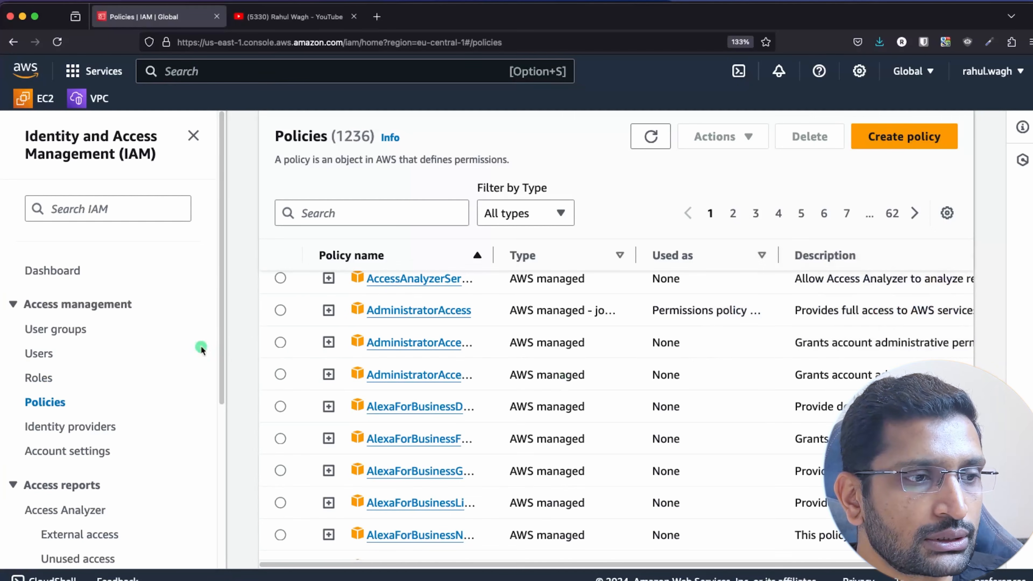
click(39, 354)
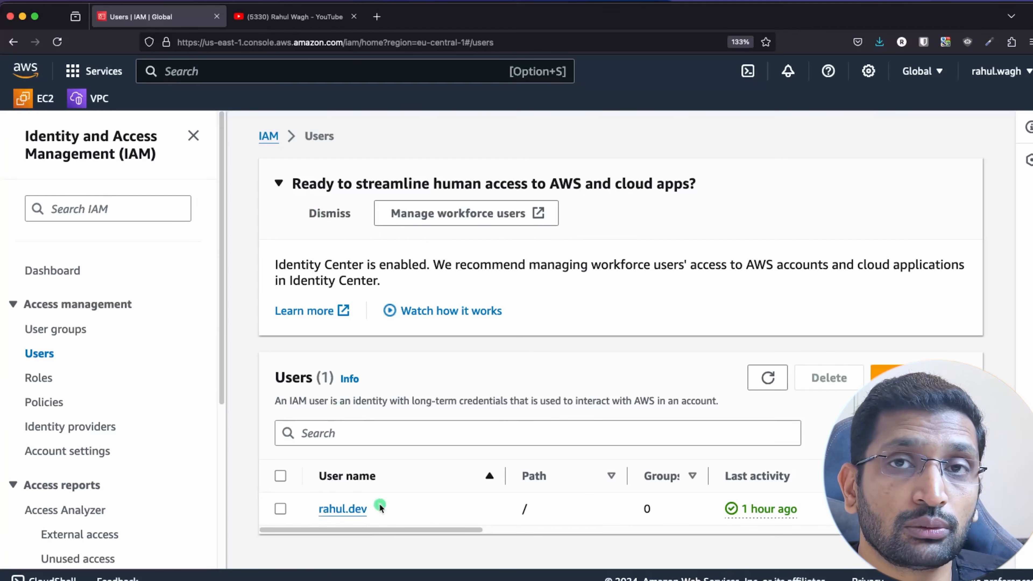
click(336, 512)
scroll(492, 476, down, 10)
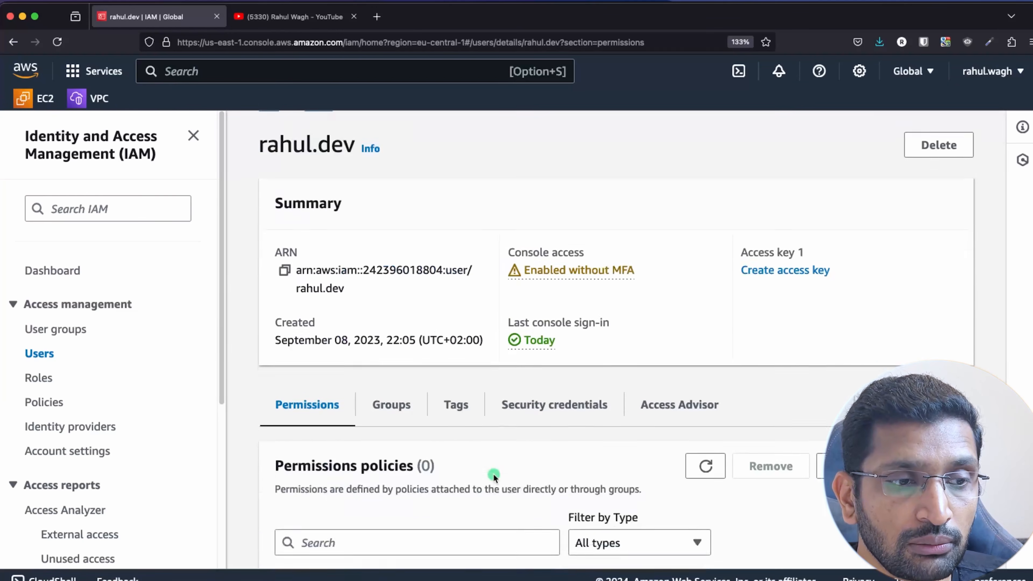
scroll(430, 426, up, 1)
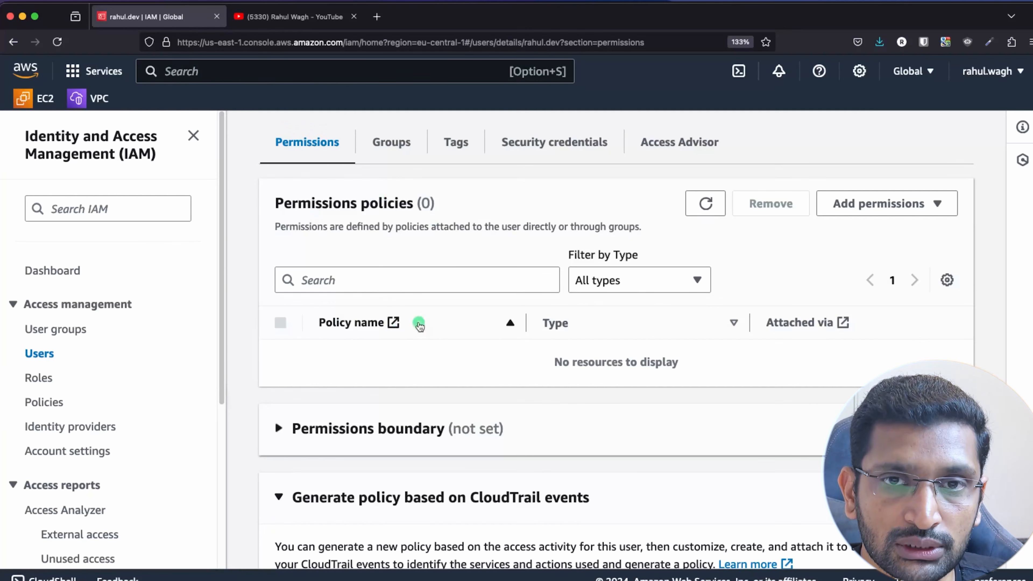
Step: Switch to the IAM user's S3 console, reload the bucket list, and check whether the user has permission to list buckets
key(super+Tab)
key(super+Tab)
key(super+Tab)
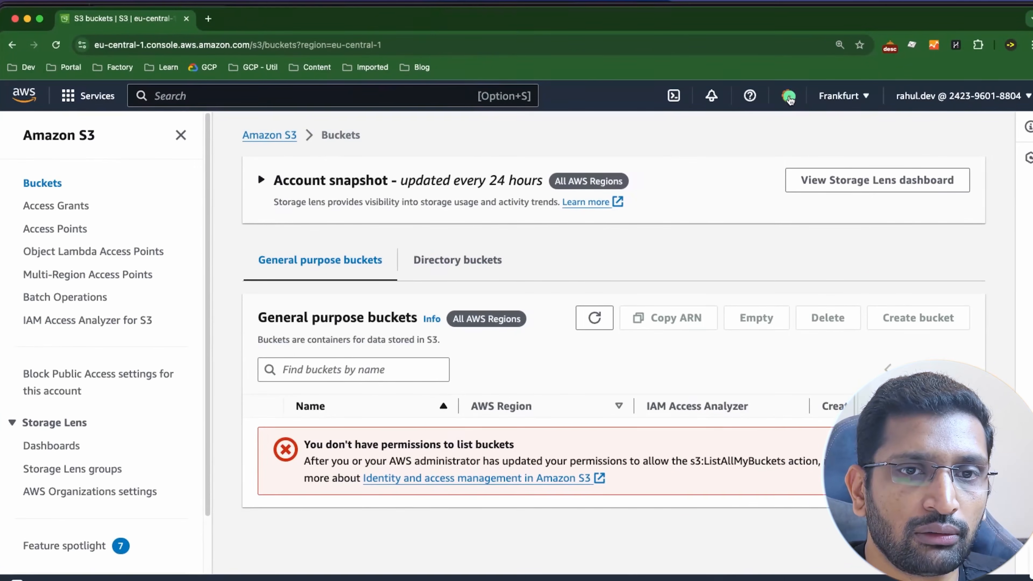
click(968, 96)
click(541, 264)
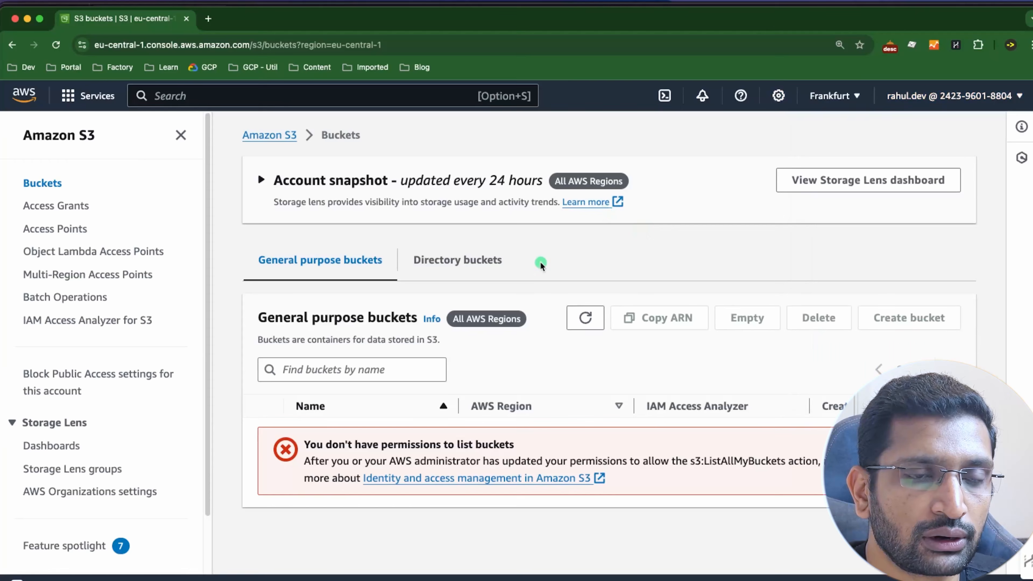
key(super+r)
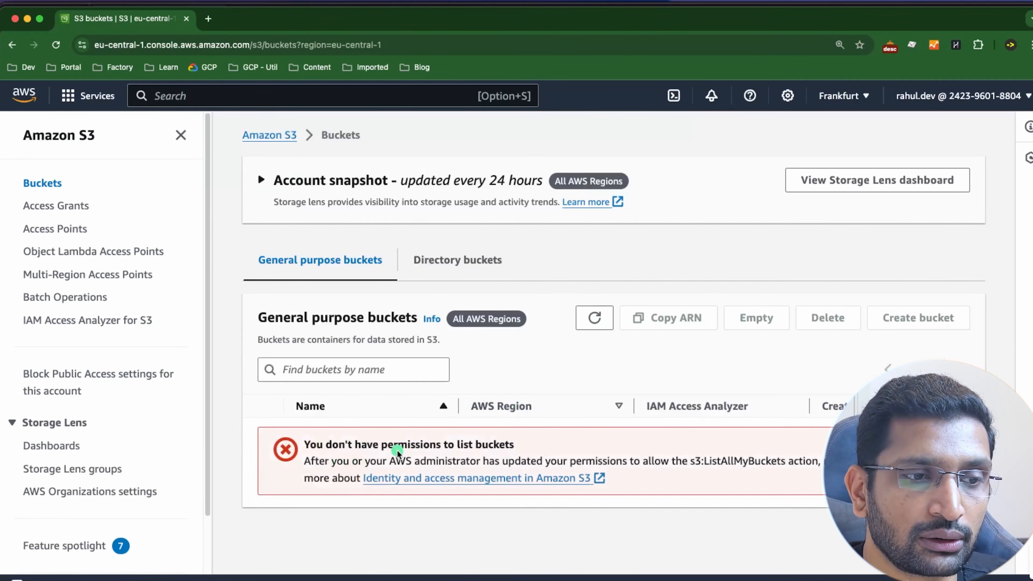
triple_click(459, 445)
drag(418, 22, 1032, 76)
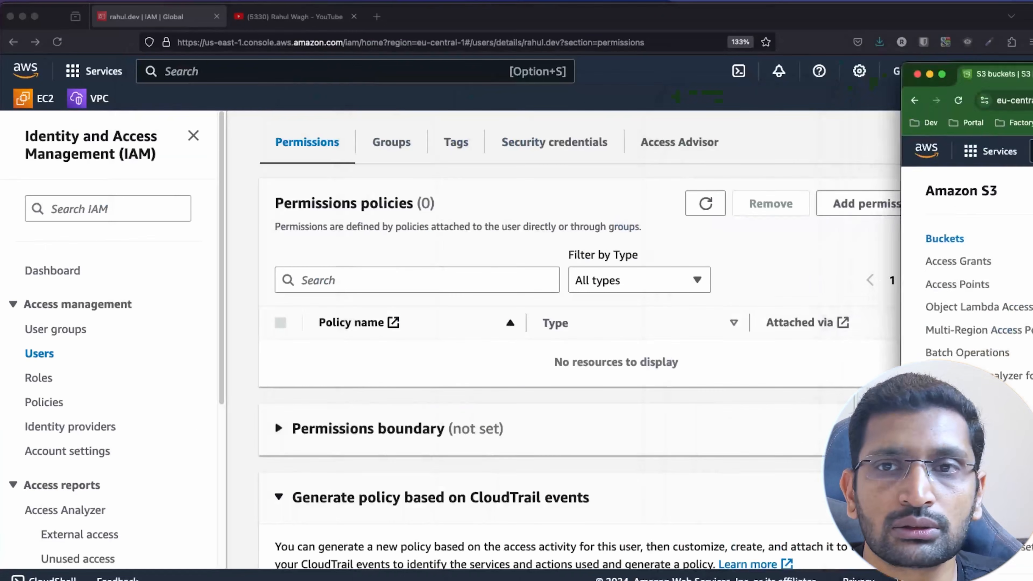
Step: Start adding permissions to the restricted IAM user in the IAM console, choosing Attach policies directly
click(353, 384)
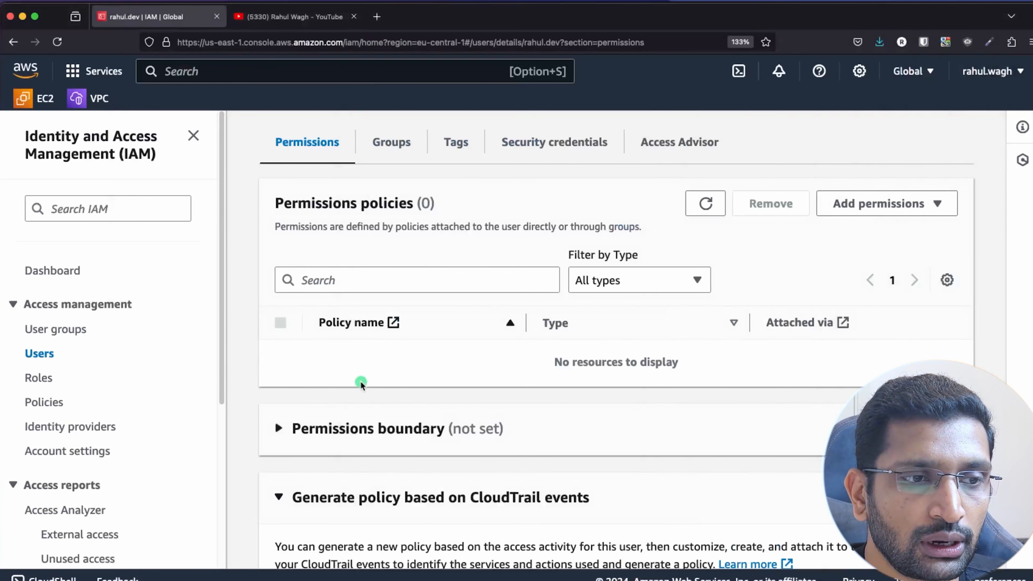
scroll(361, 384, up, 3)
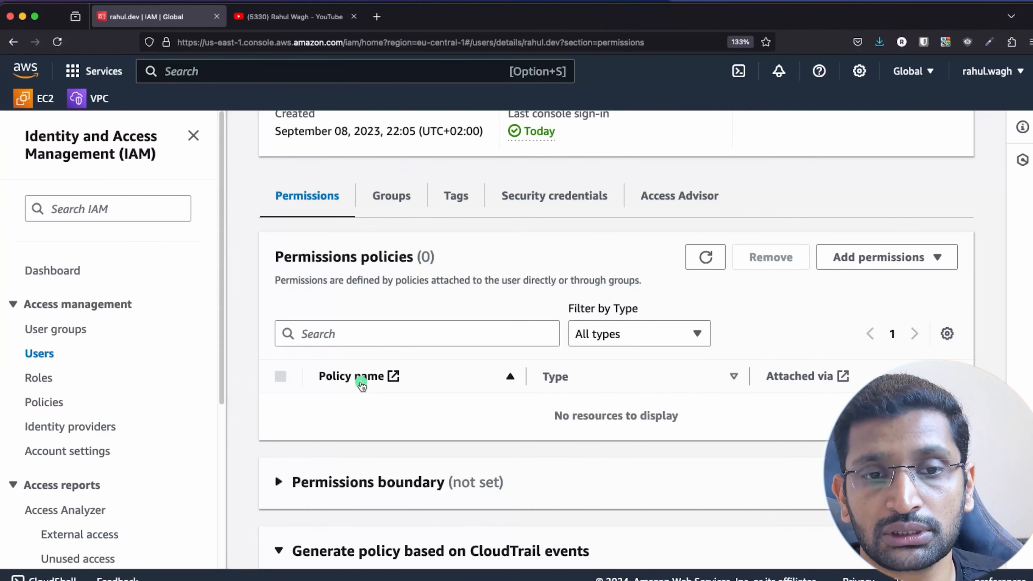
click(878, 258)
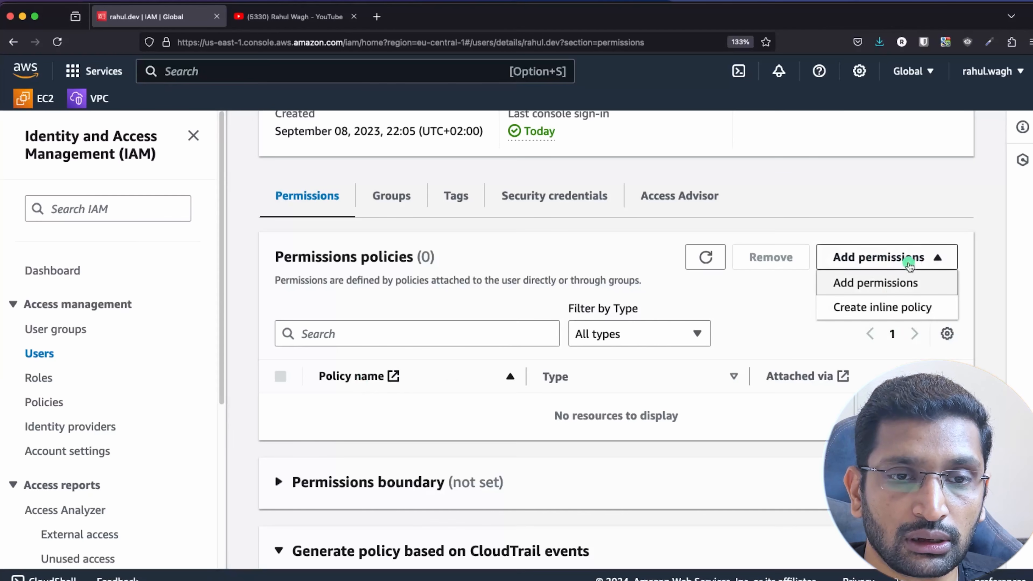
click(880, 285)
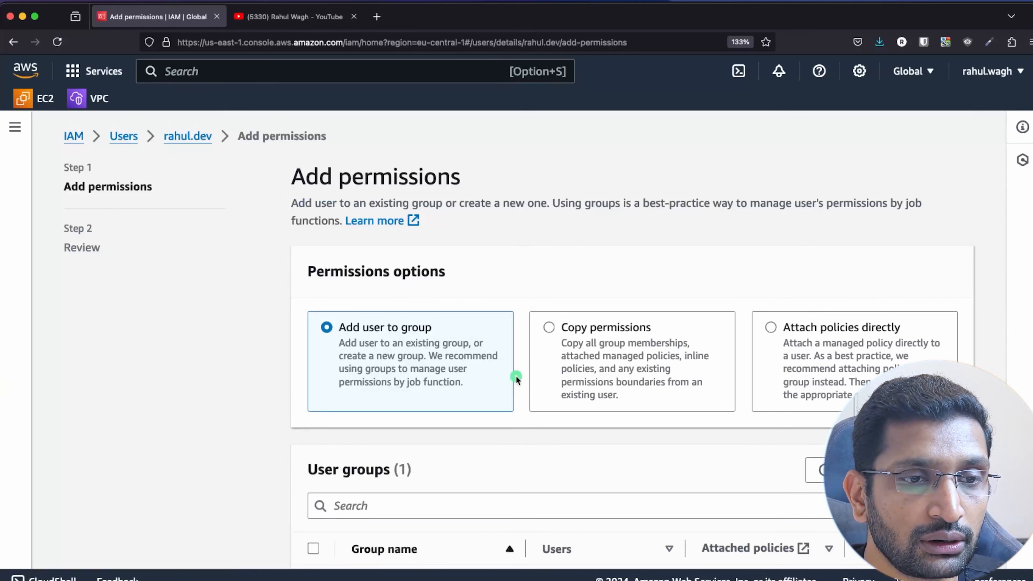
scroll(515, 376, down, 2)
scroll(515, 375, up, 1)
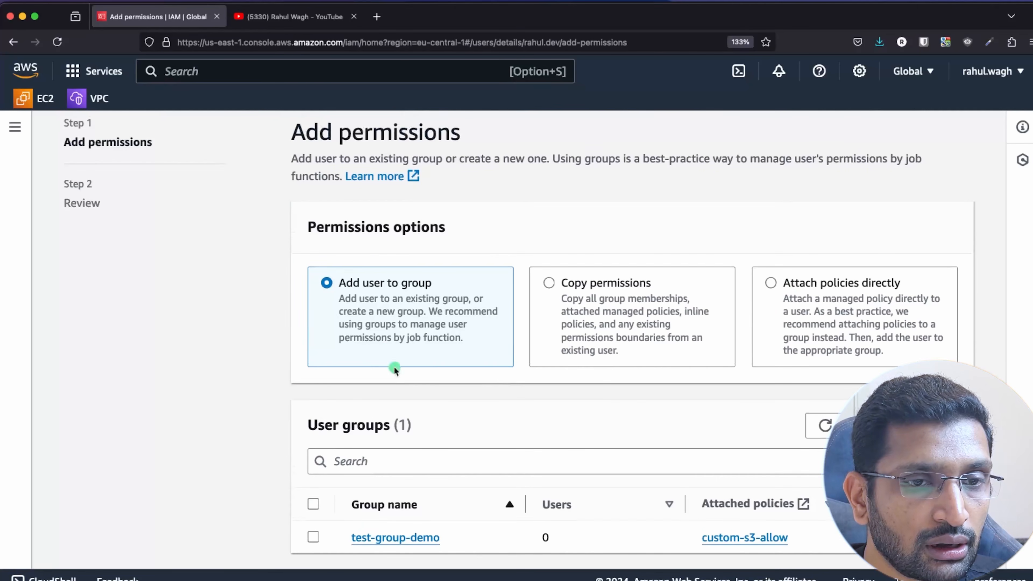
click(771, 283)
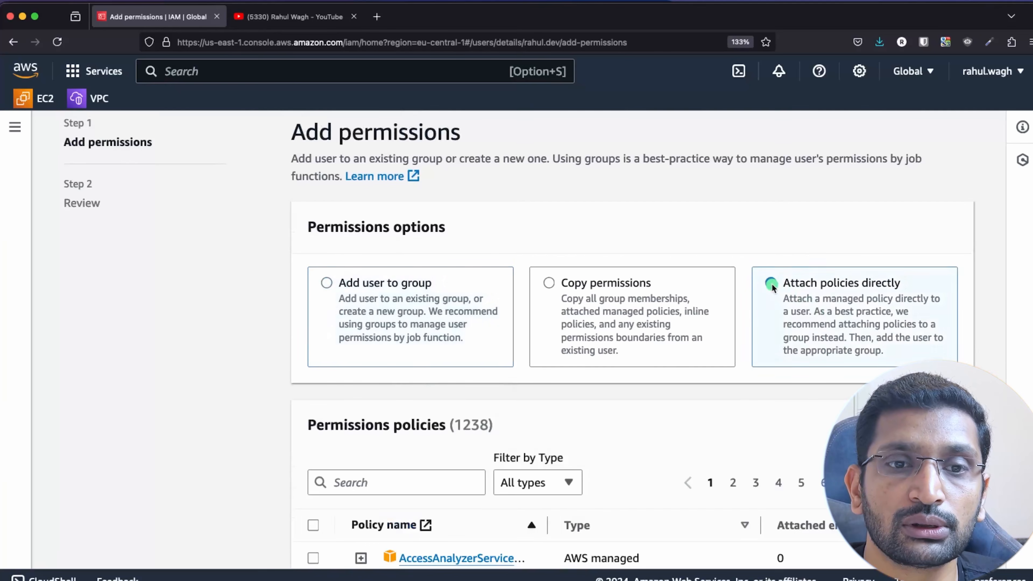
Step: Search the permissions policies for s3-, select the new S3 list policy, and attach it to the IAM user
scroll(645, 352, down, 5)
click(364, 267)
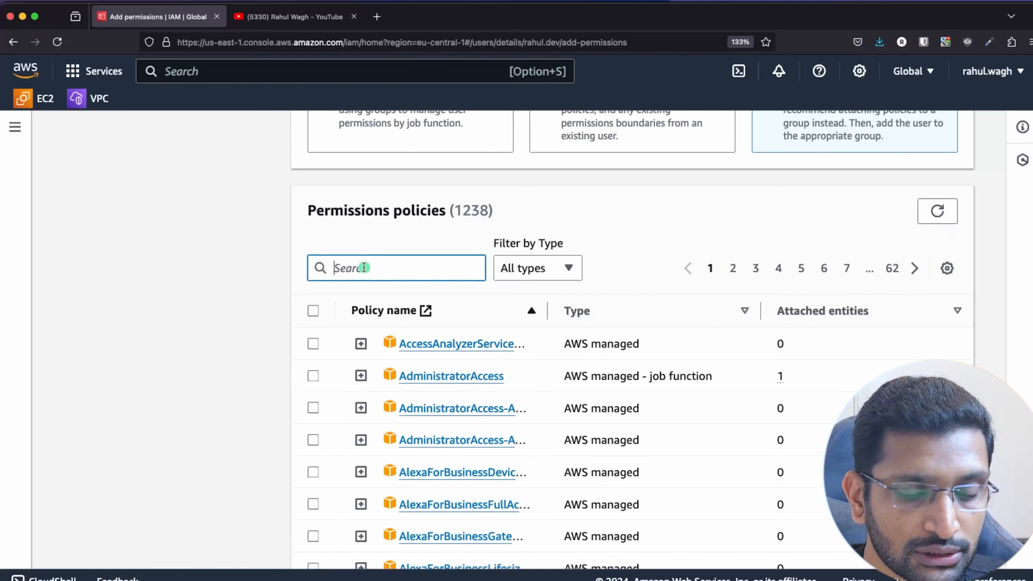
text(s3-)
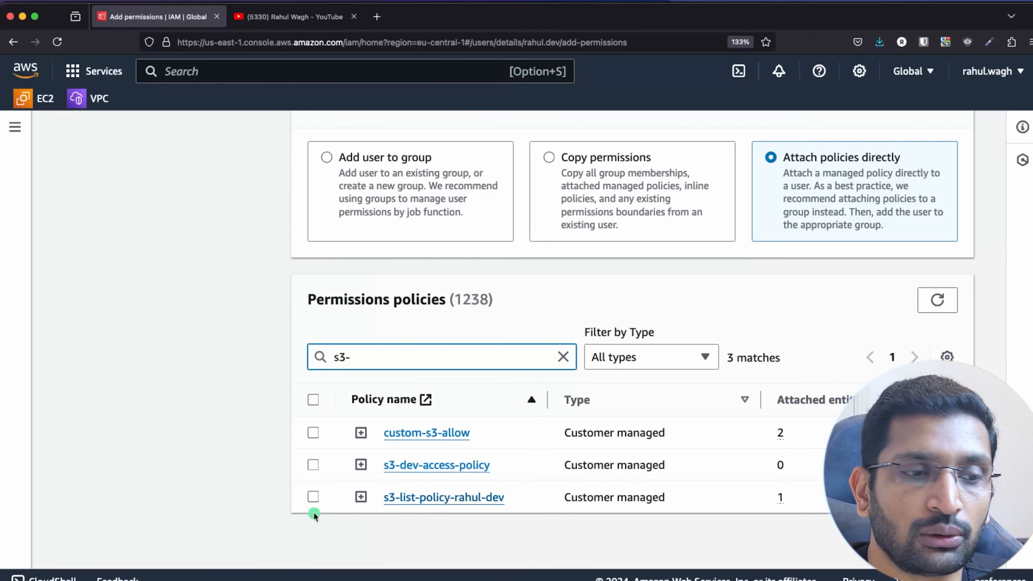
click(312, 502)
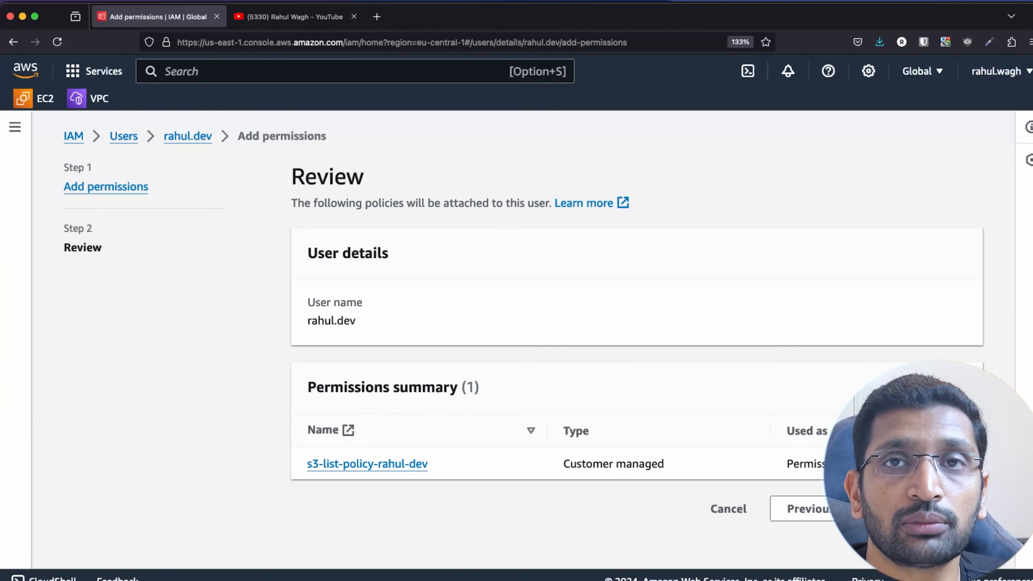
click(921, 508)
Step: Check the IAM user's name and the permissions policies attached to it
scroll(483, 447, down, 4)
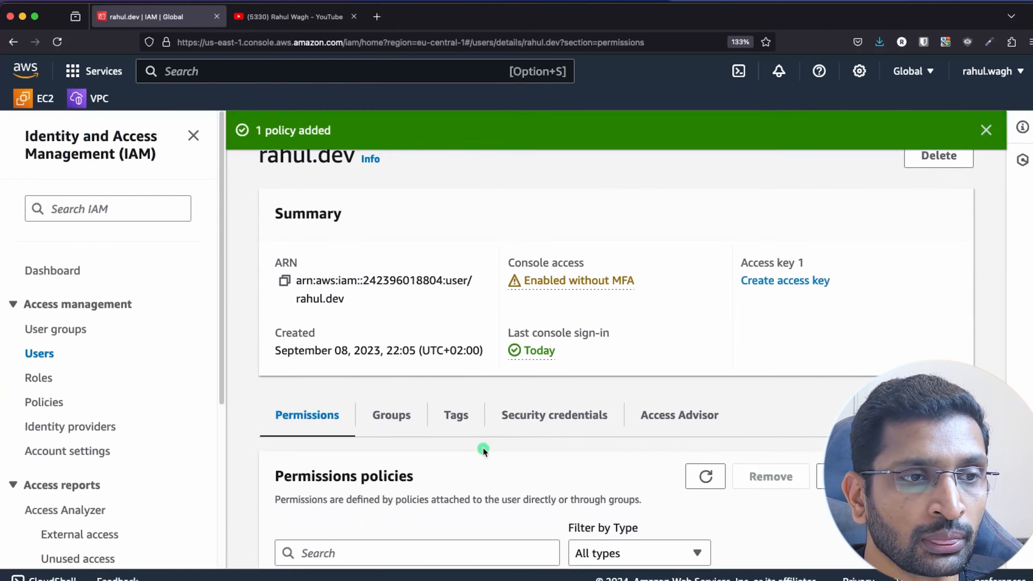
scroll(495, 448, down, 3)
scroll(368, 366, up, 1)
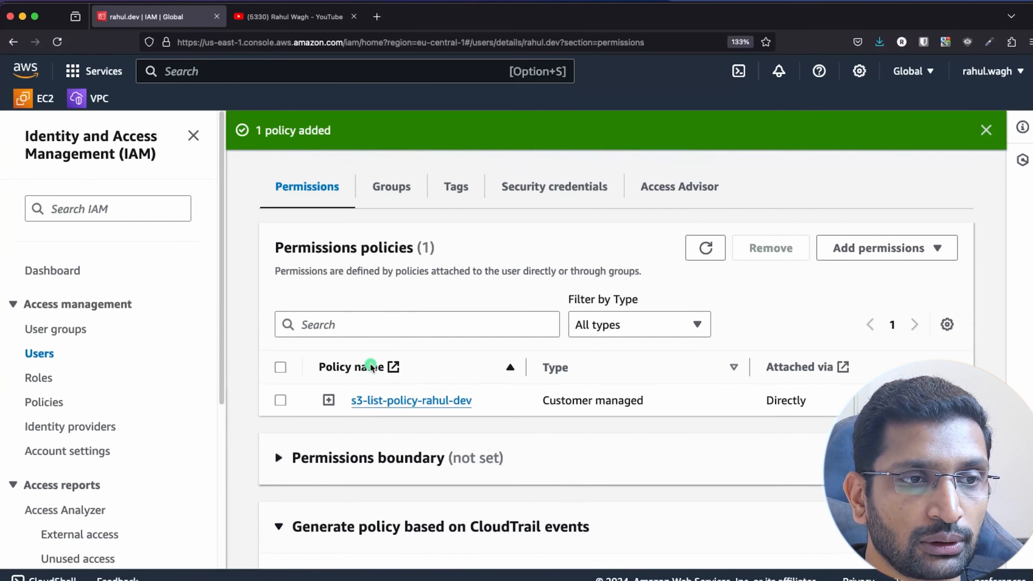
scroll(334, 366, up, 5)
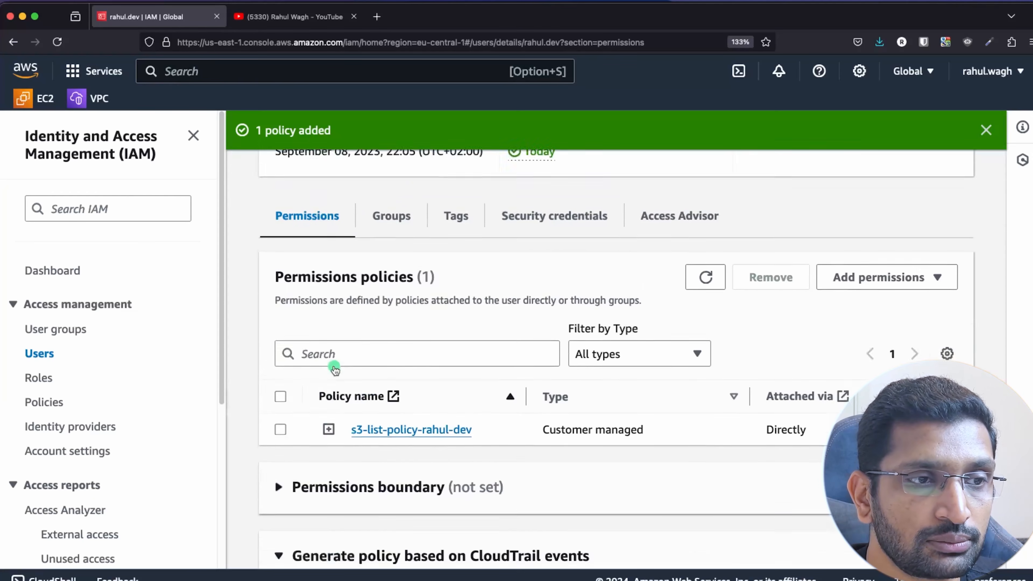
scroll(333, 369, up, 1)
triple_click(316, 218)
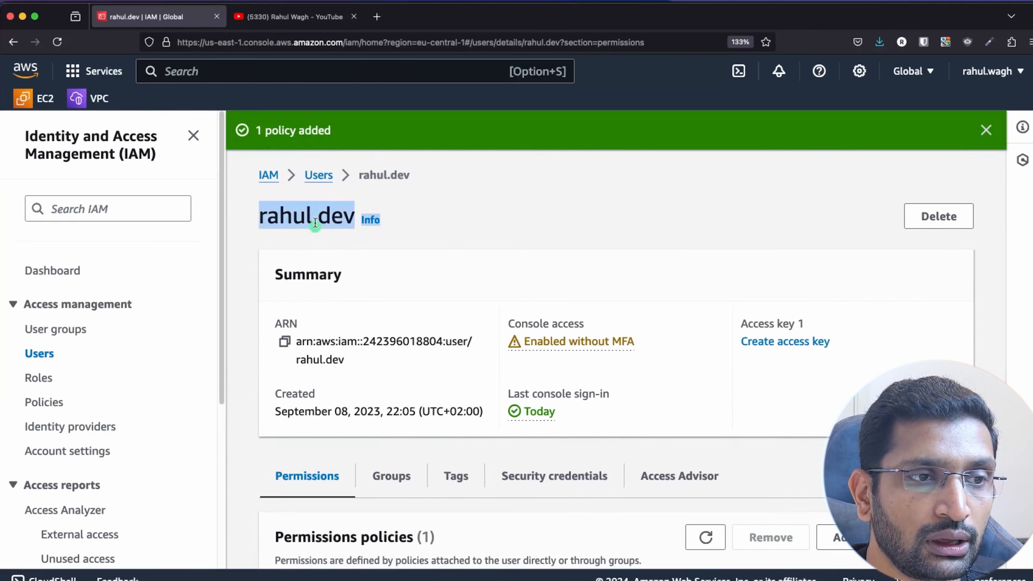
Step: Expand the attached S3 list policy and examine the list actions and resource in its JSON
scroll(340, 345, down, 5)
click(328, 367)
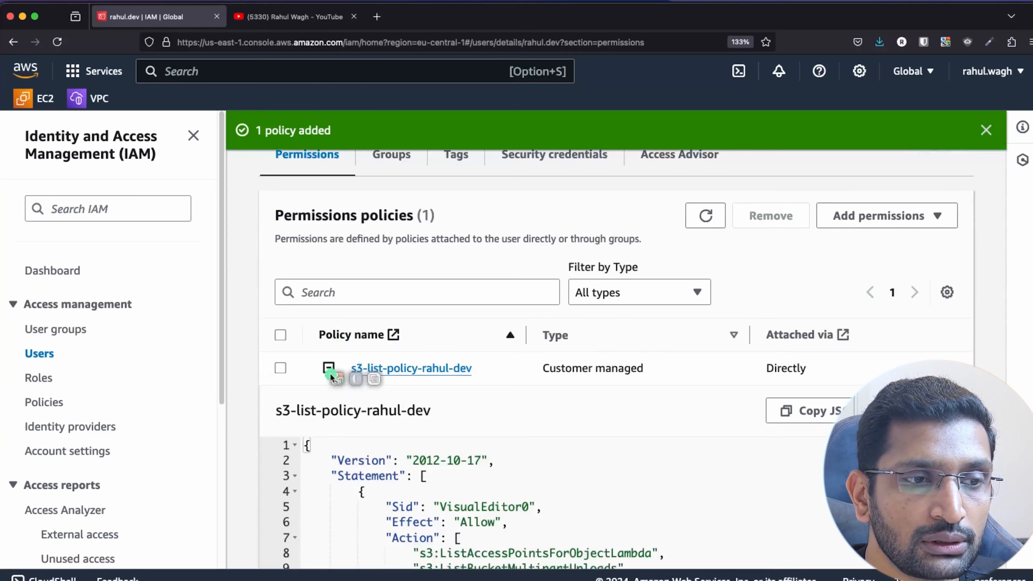
scroll(348, 412, down, 3)
scroll(348, 412, down, 3)
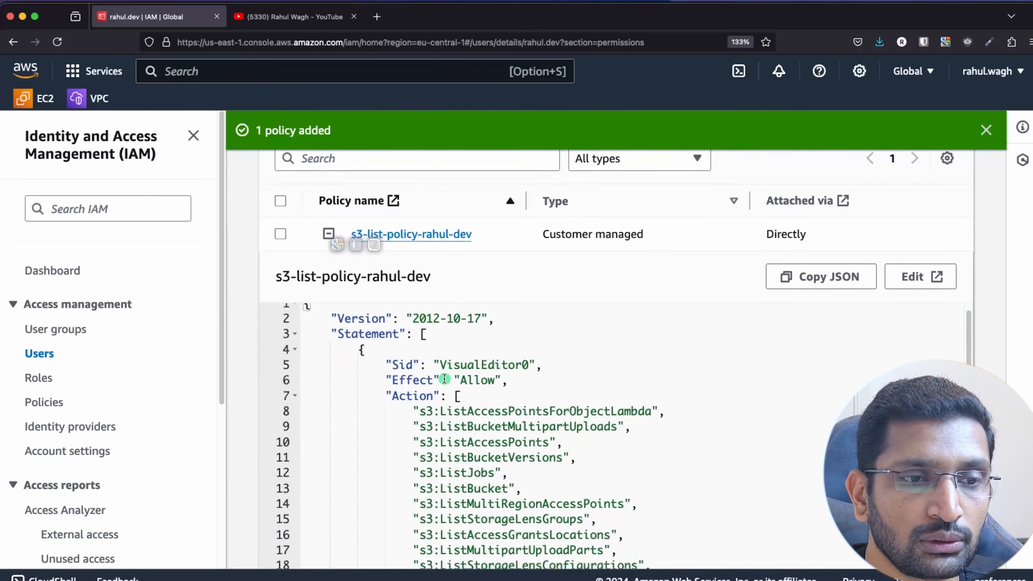
scroll(446, 368, down, 1)
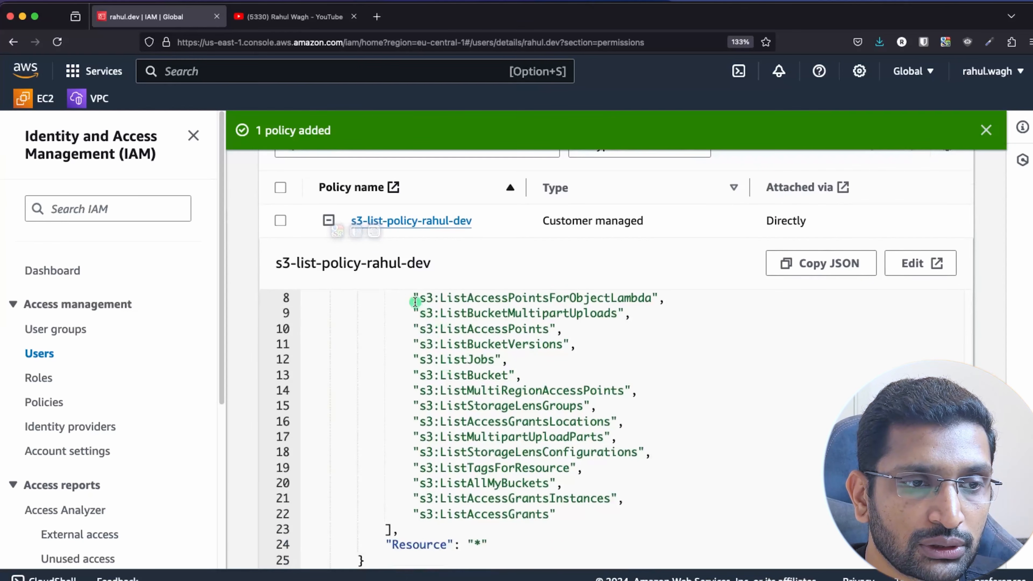
drag(414, 297, 580, 518)
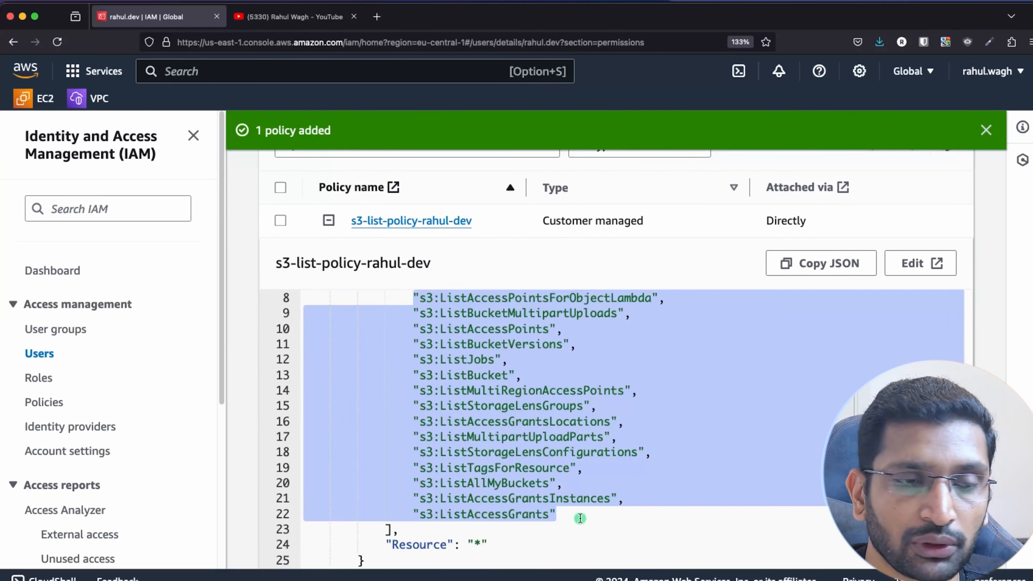
scroll(581, 525, down, 5)
scroll(581, 517, up, 10)
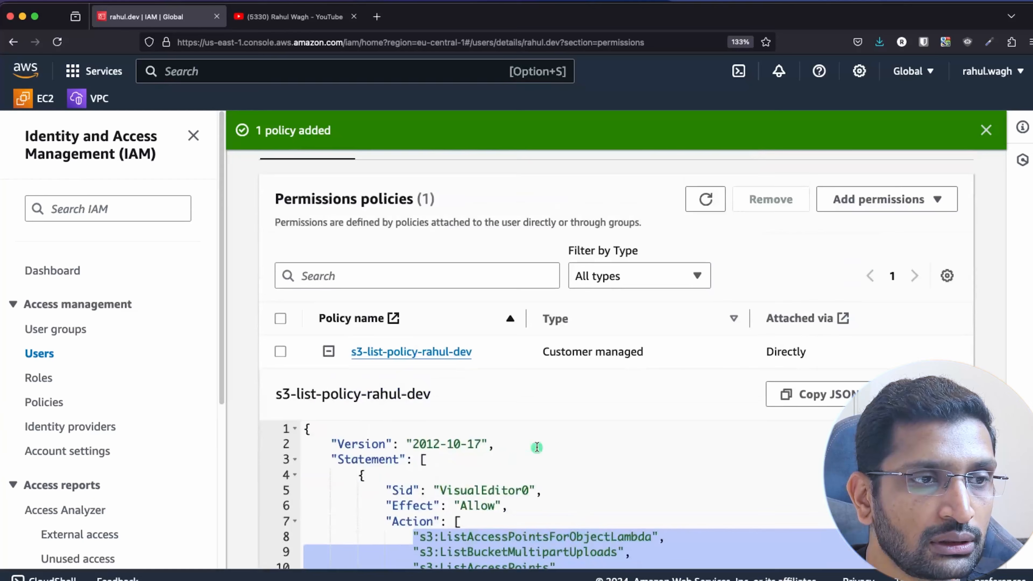
triple_click(286, 131)
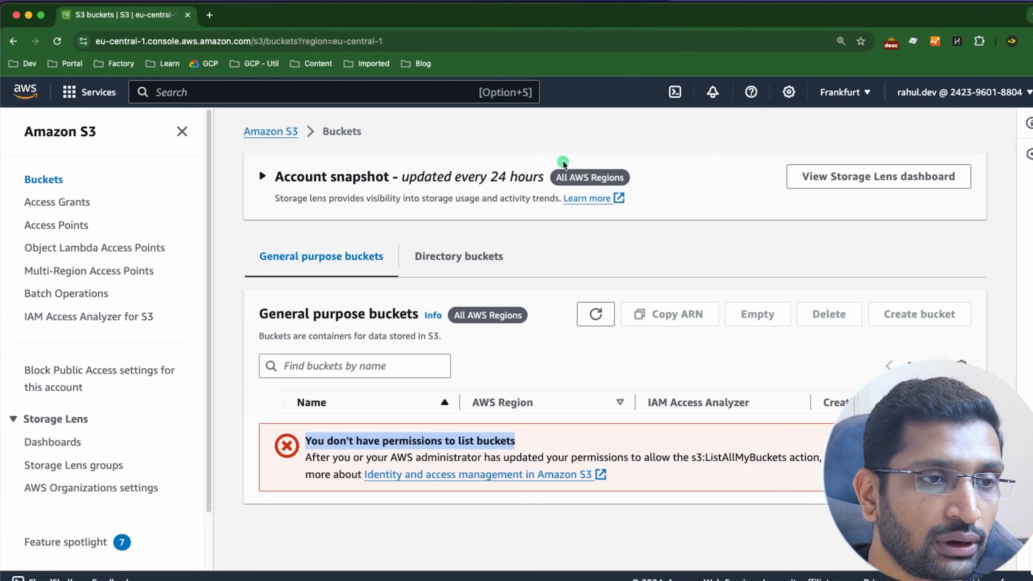
Step: Switch to the IAM user's S3 console and open the account details to check which user is signed in
click(731, 215)
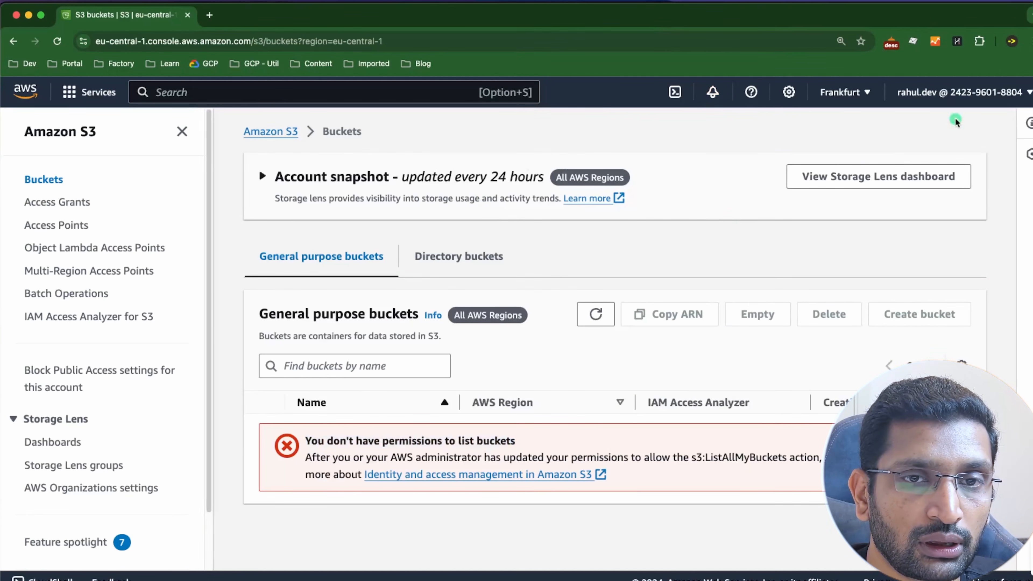
click(968, 92)
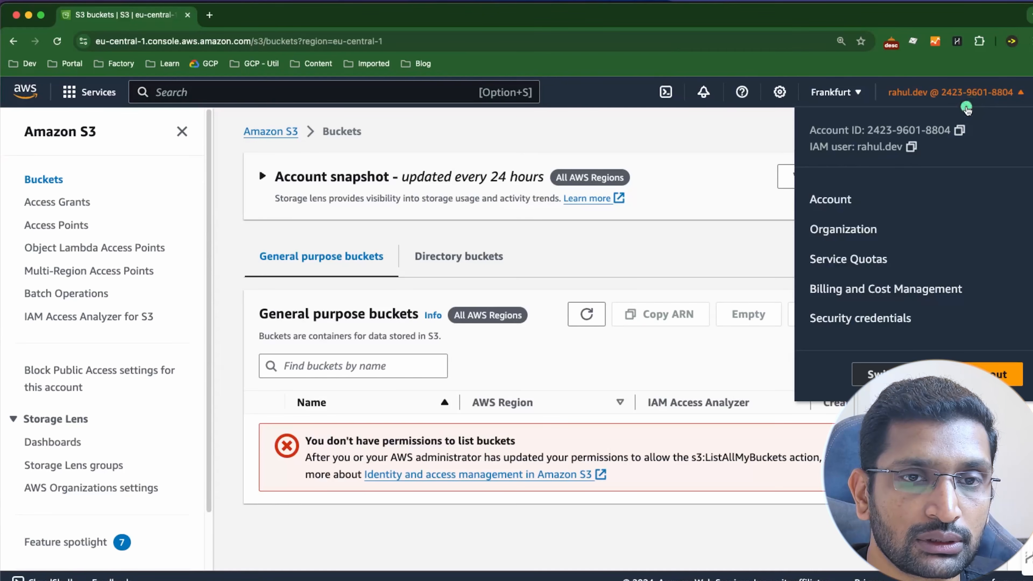
Step: Close the account details, reload the bucket list, and open the test-bucket-demo-jhooq-30aug bucket
click(659, 234)
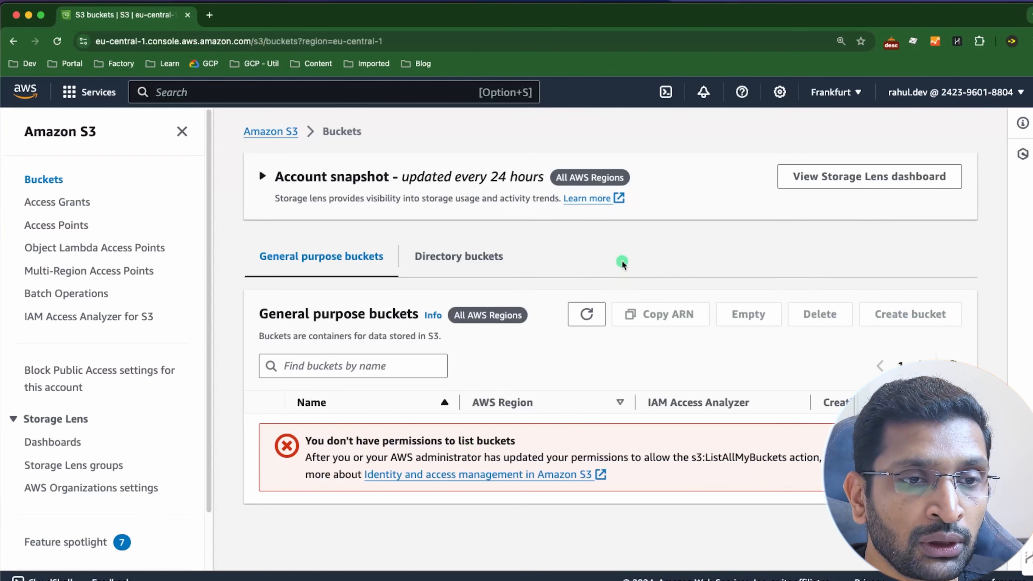
key(super+r)
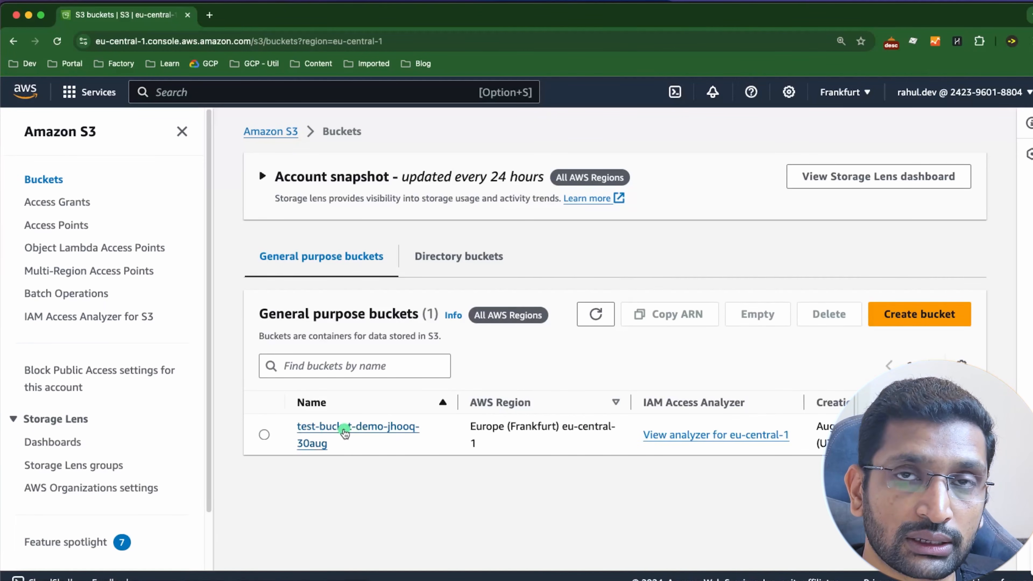
click(329, 426)
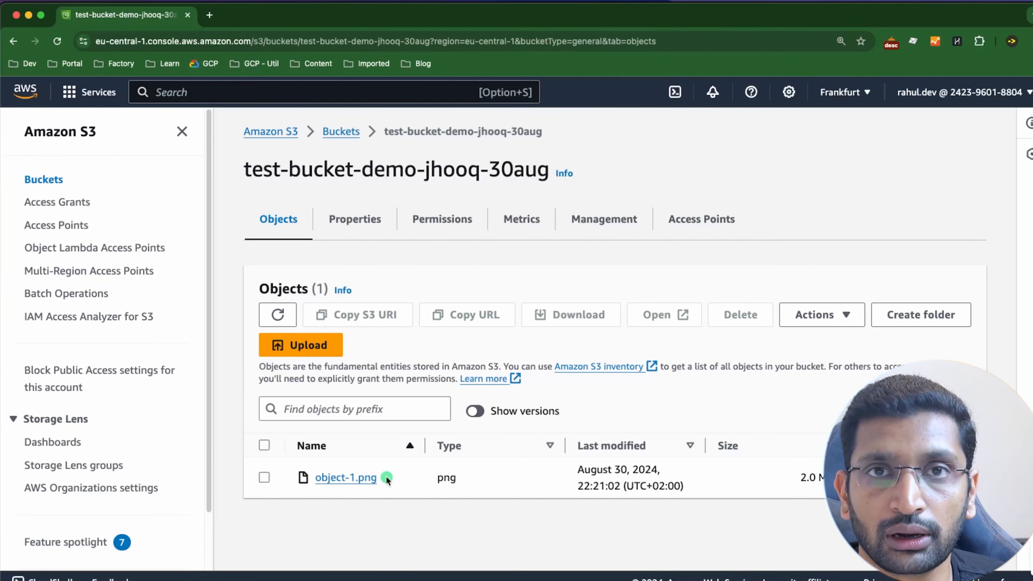
Step: Open object-1.png in the bucket and examine its properties, including the object overview and versioning section
click(341, 479)
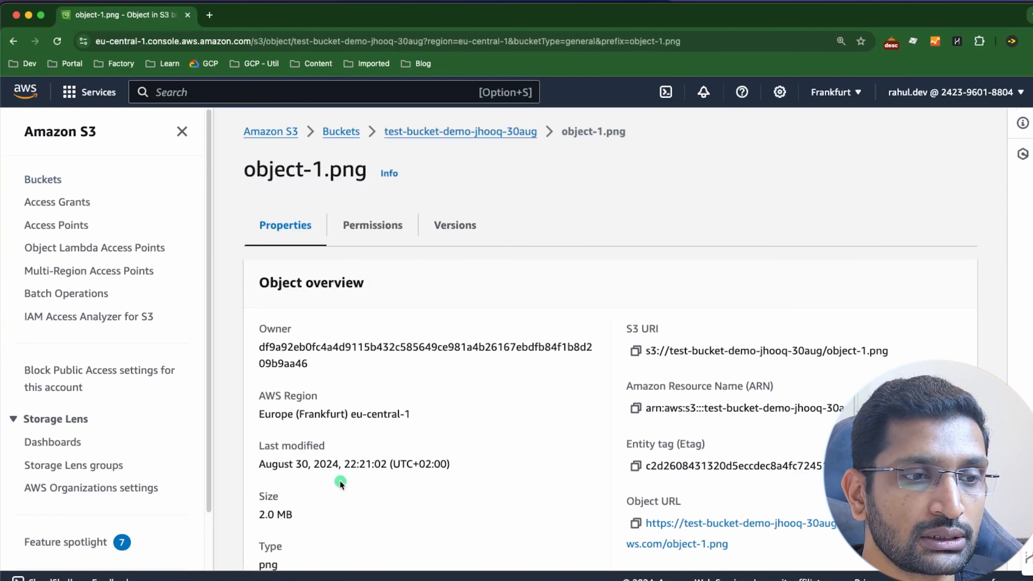
scroll(454, 467, down, 10)
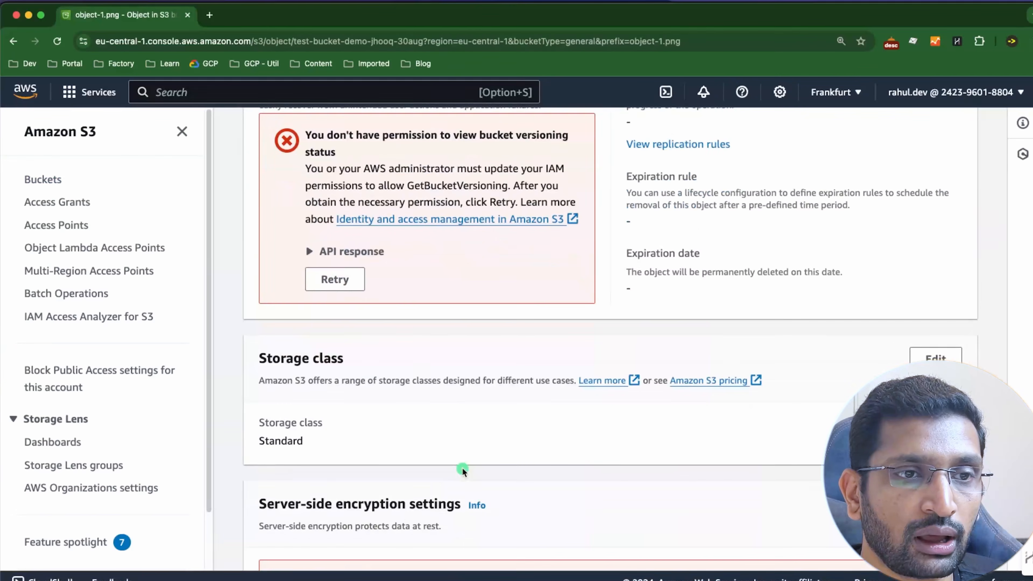
scroll(462, 469, up, 10)
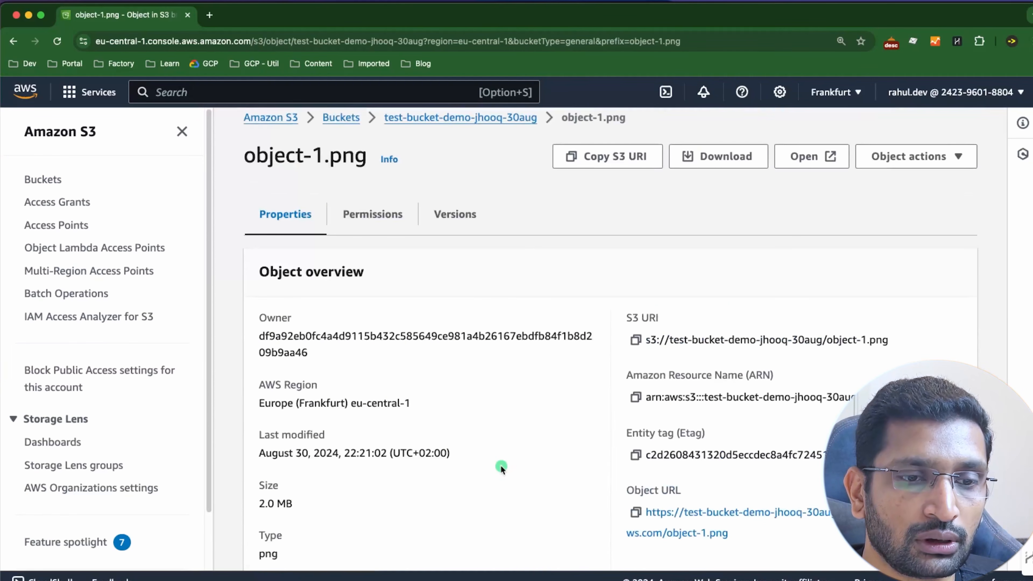
scroll(501, 467, down, 2)
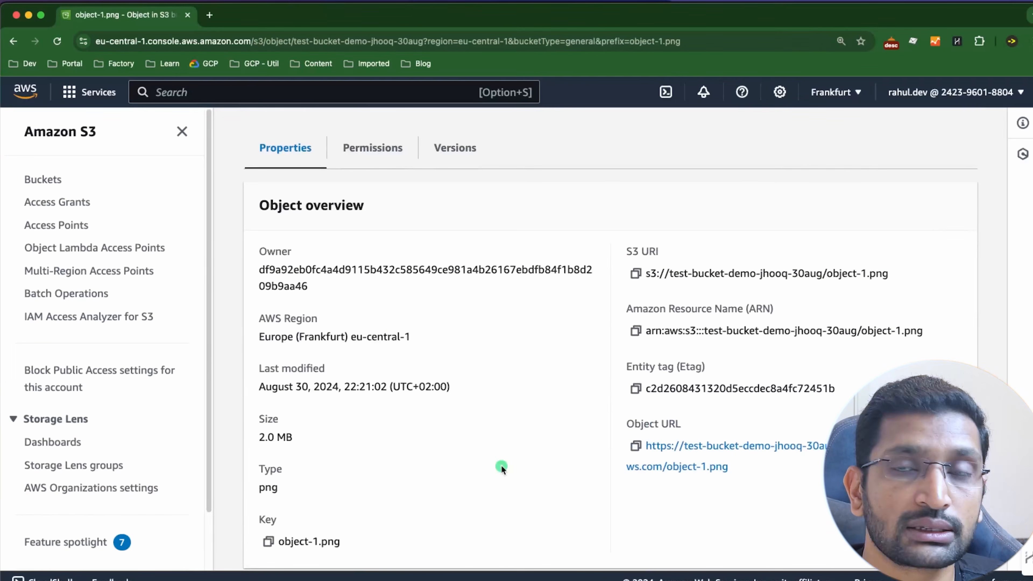
Step: Copy the object URL of object-1.png and load it in a new browser tab
click(636, 446)
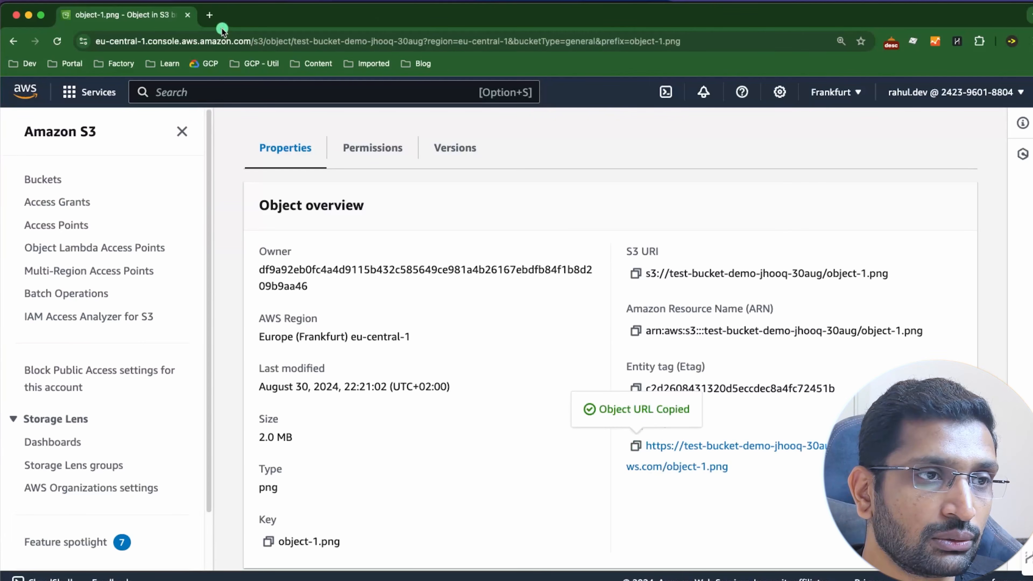
click(209, 14)
key(super+v)
key(Return)
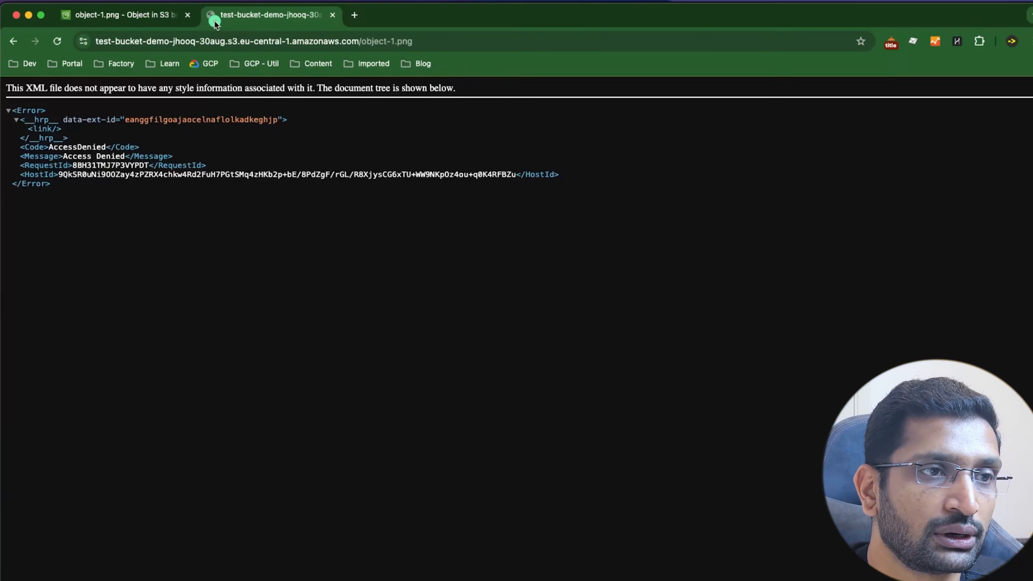
Step: Highlight the code line of the XML response and enlarge the page zoom to 200%
triple_click(88, 147)
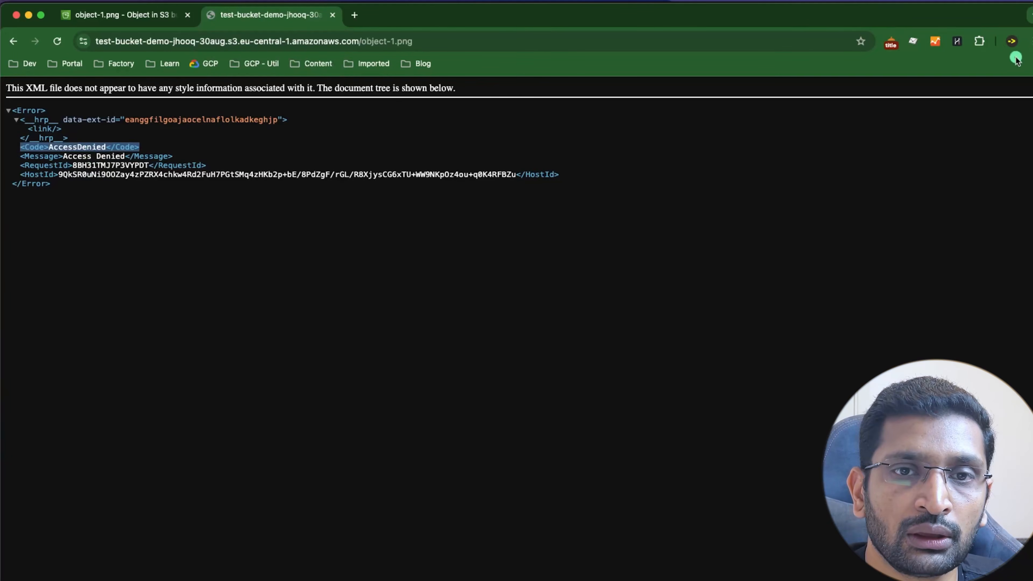
click(1026, 41)
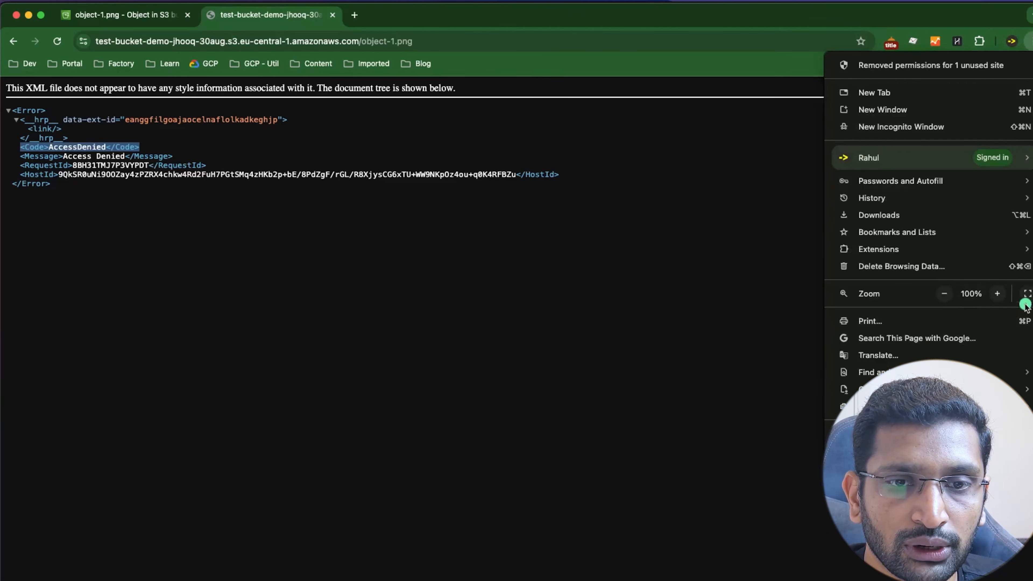
click(999, 293)
click(1000, 294)
click(1001, 293)
click(1000, 294)
click(1000, 293)
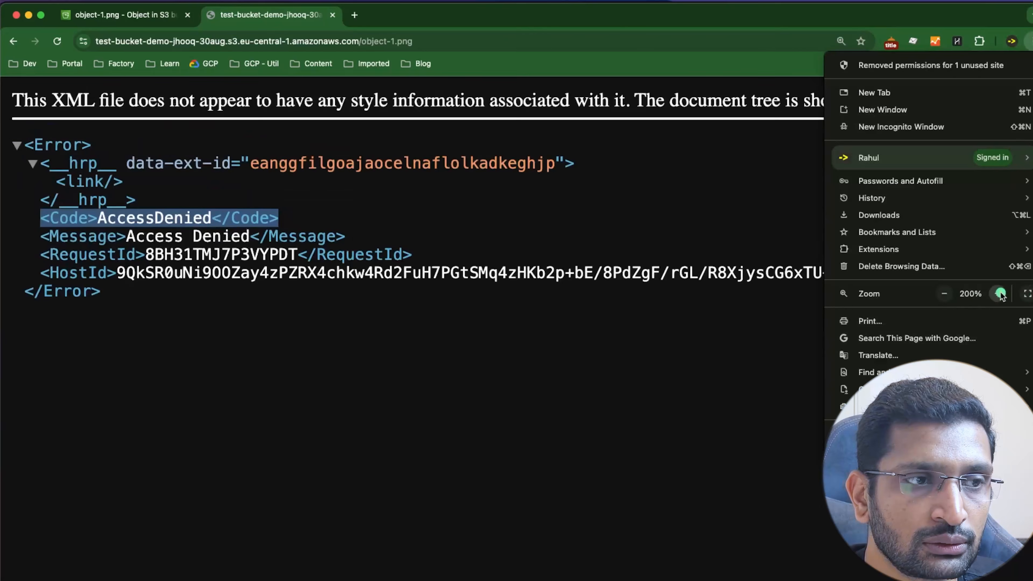
click(418, 333)
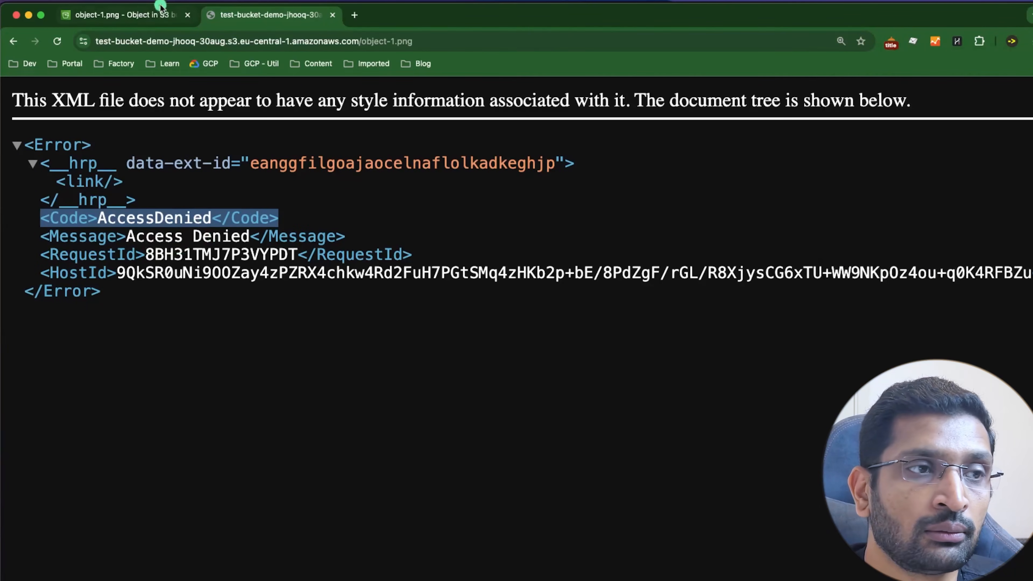
Step: Return to the object-1.png page in the S3 console and look over its object overview
click(132, 17)
scroll(439, 350, down, 3)
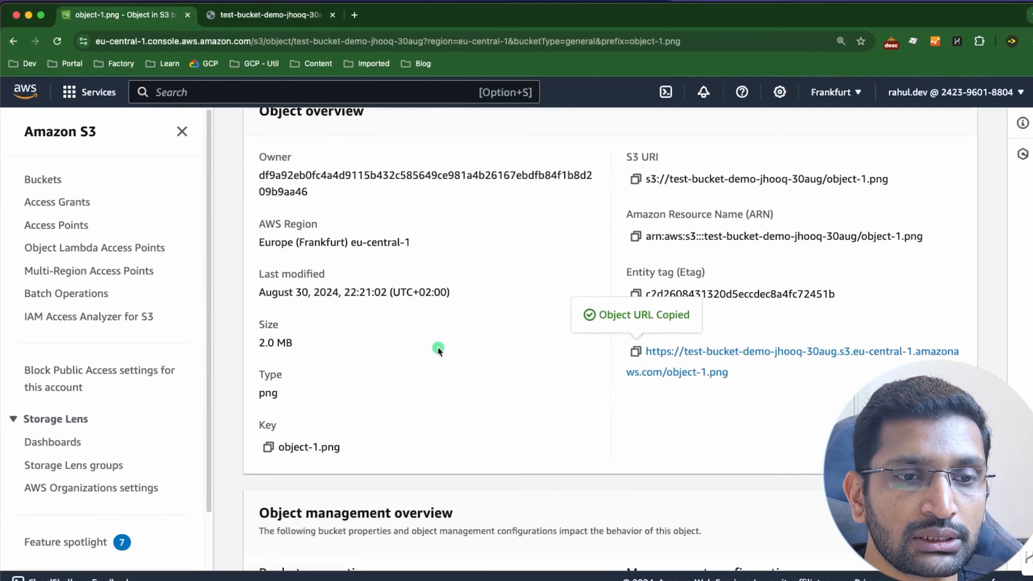
scroll(438, 350, up, 5)
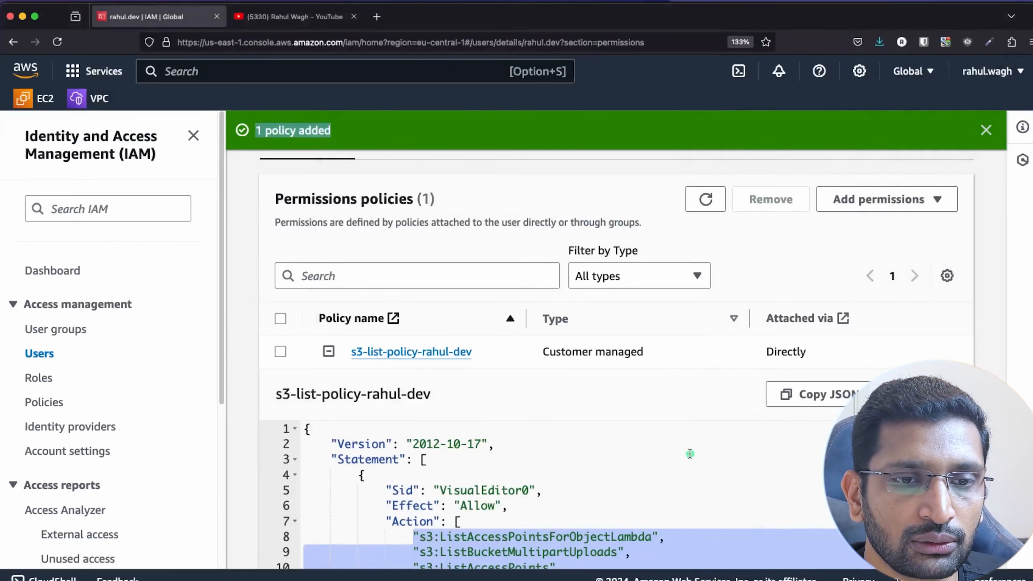
Step: Review the list actions and resource in the JSON of the S3 list policy attached to the IAM user
scroll(734, 511, down, 3)
scroll(699, 468, up, 2)
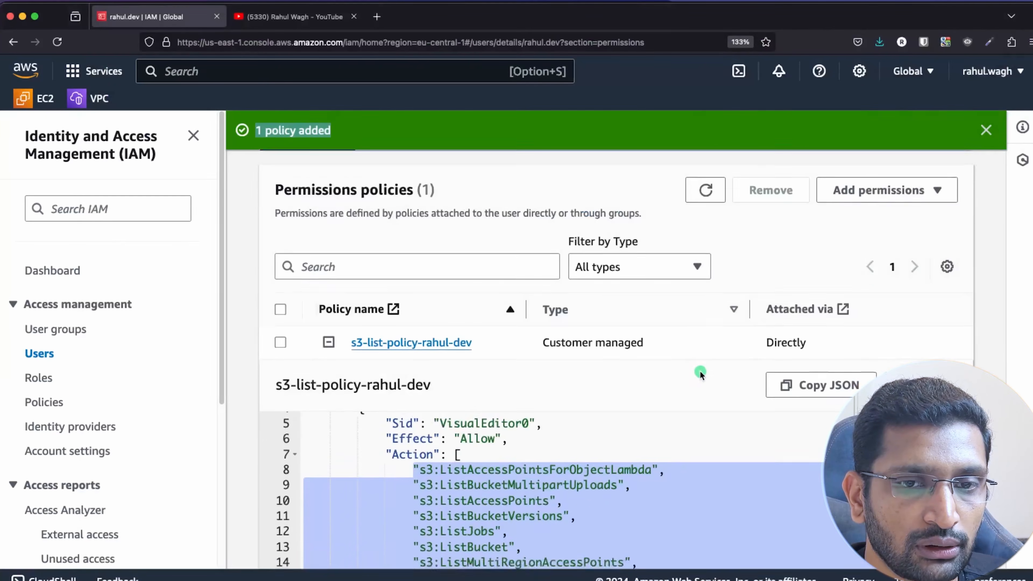
scroll(699, 370, down, 5)
click(512, 321)
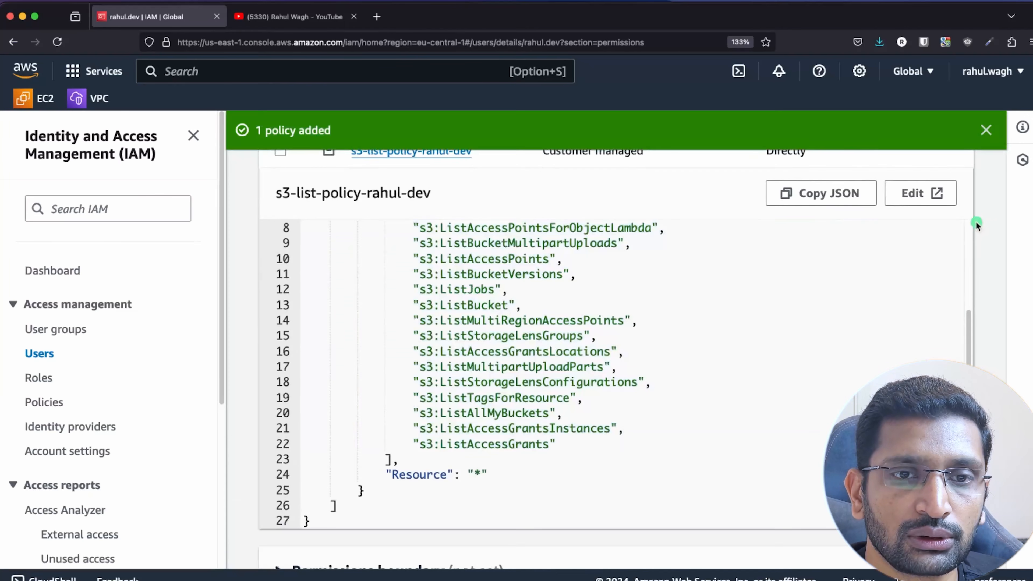
Step: Open the attached S3 list policy for editing, show it in the visual editor, and expand its S3 permissions to view the access levels
click(925, 198)
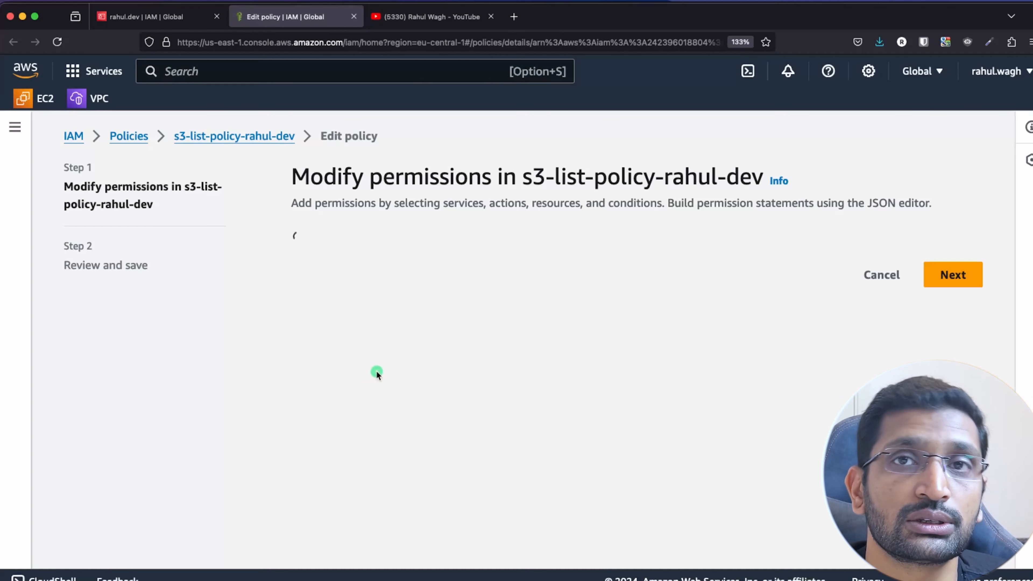
scroll(377, 371, down, 3)
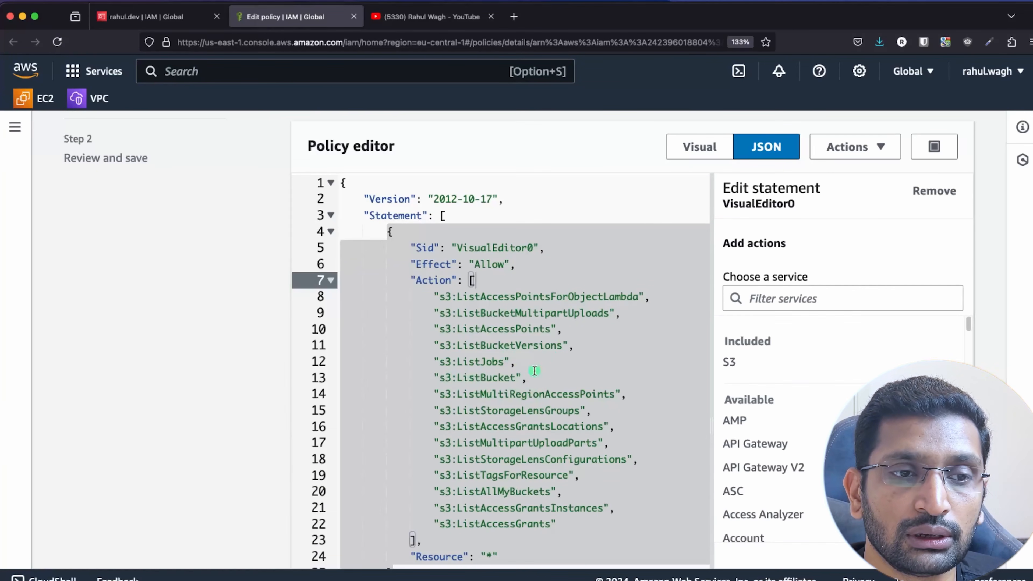
click(697, 145)
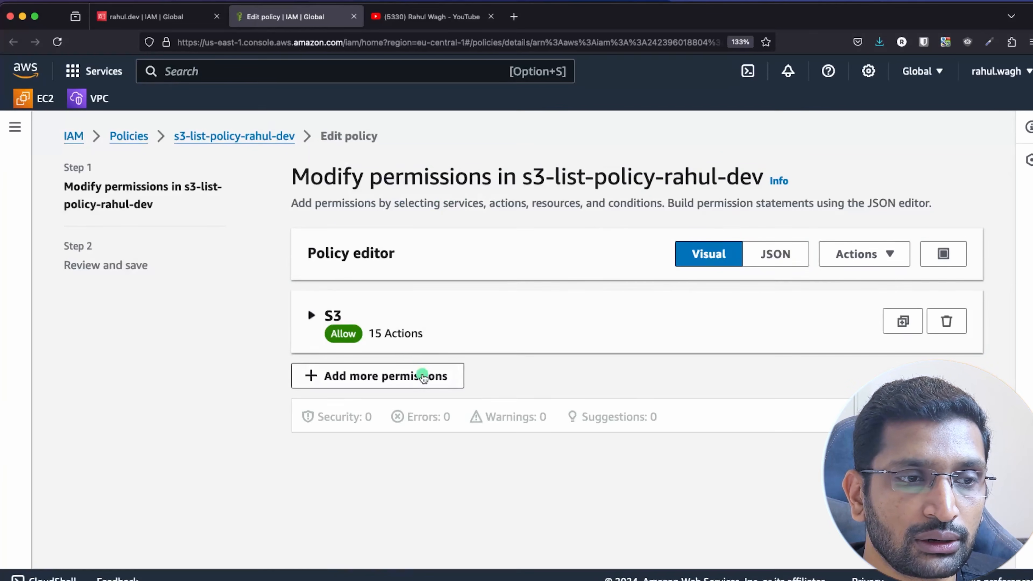
click(312, 317)
scroll(422, 398, down, 5)
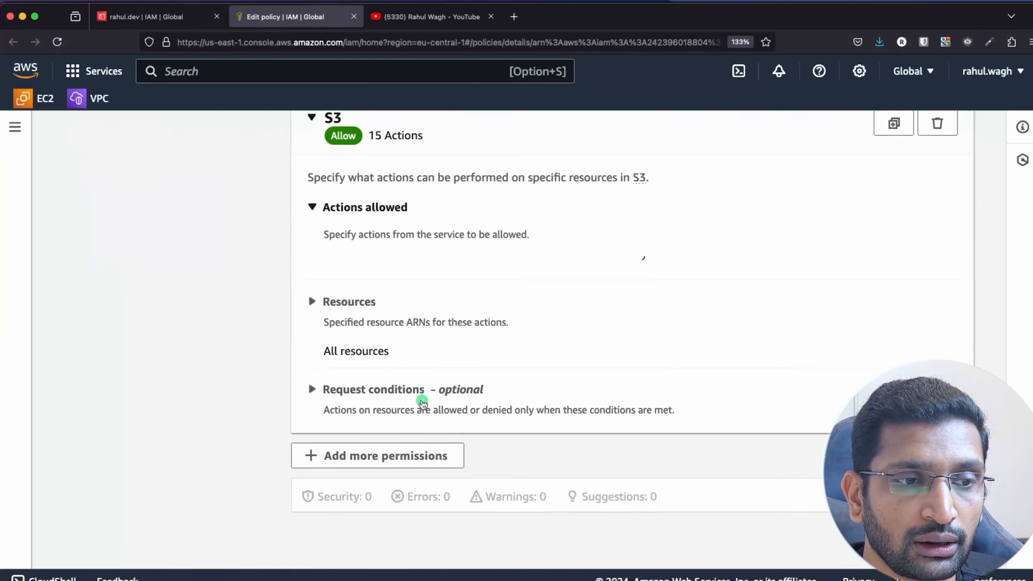
scroll(423, 403, up, 4)
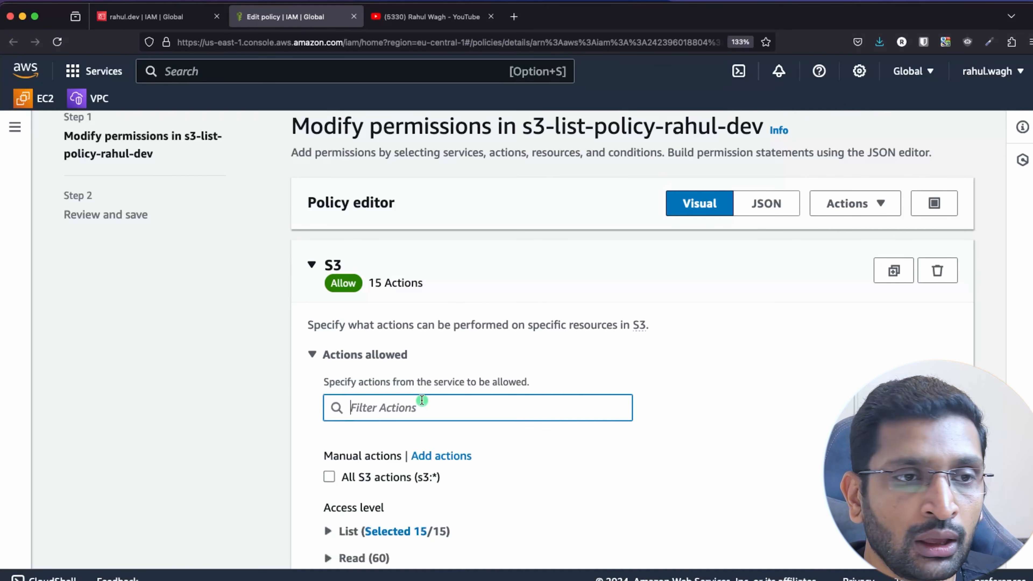
Step: Switch to the presentation slide on S3 bucket policies
key(super+Tab)
key(super+Tab)
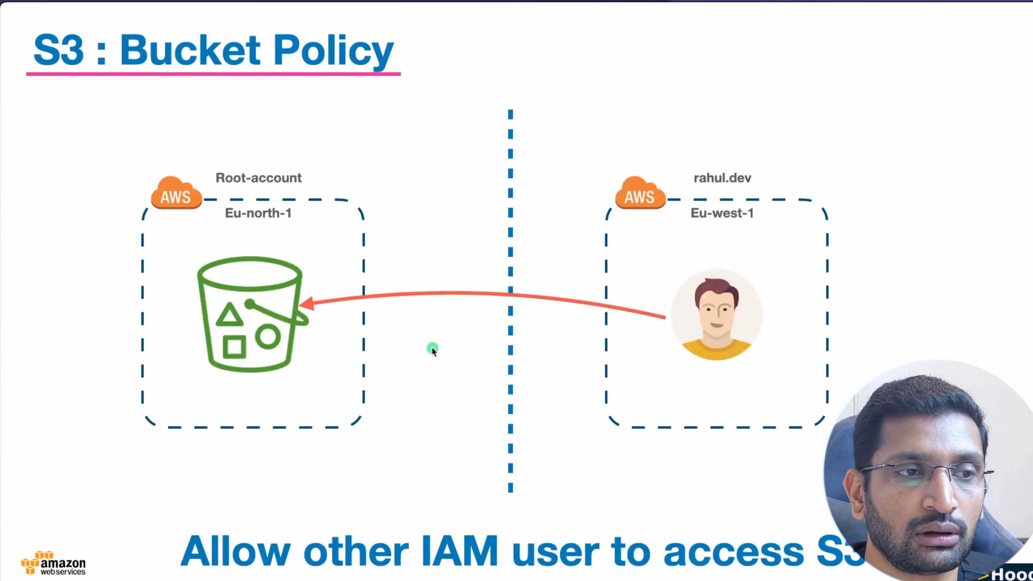
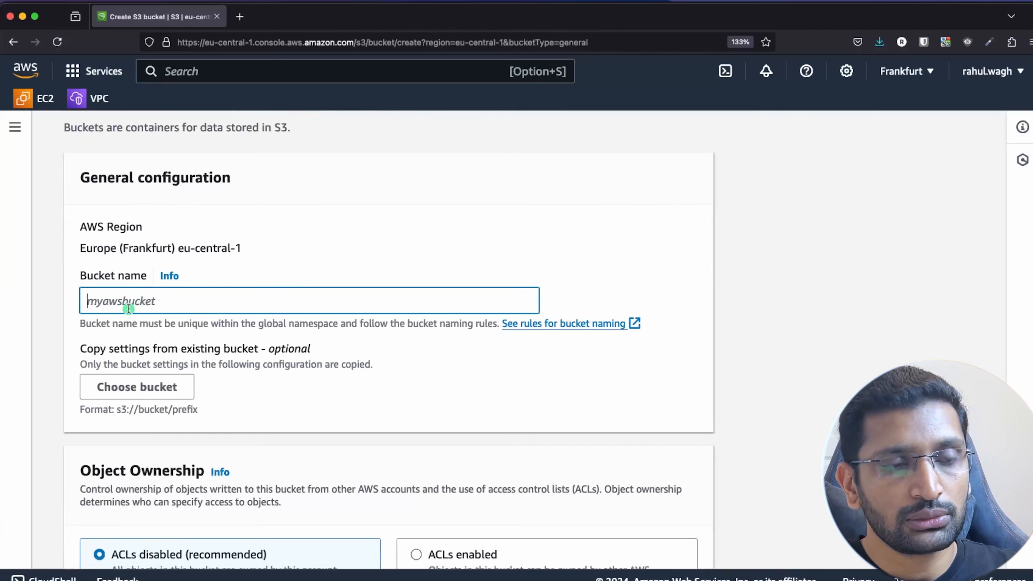
Step: Name the new S3 bucket test-demo-jhooq-public-bucket-1
text(test-d)
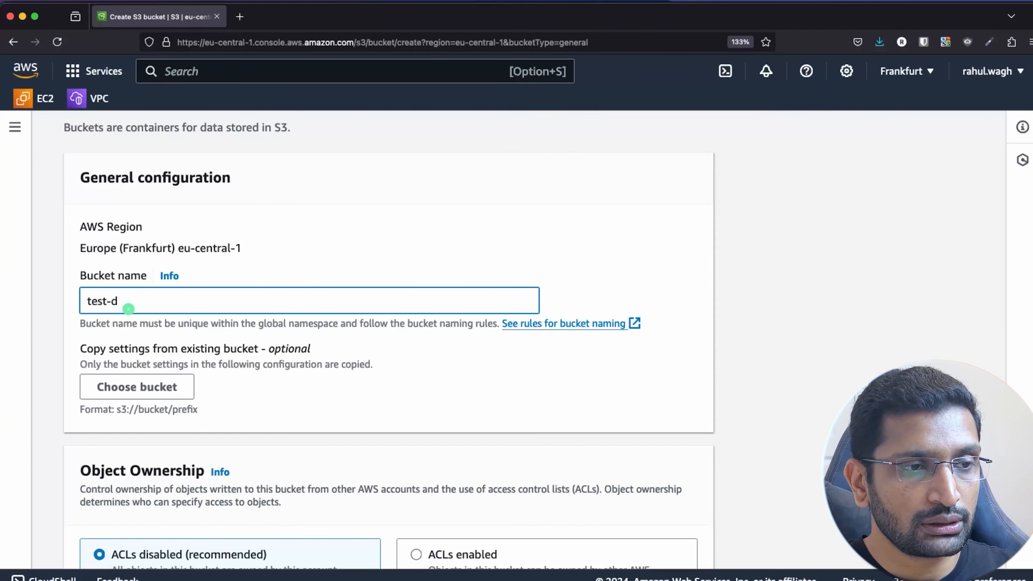
text(emo-jhooq-)
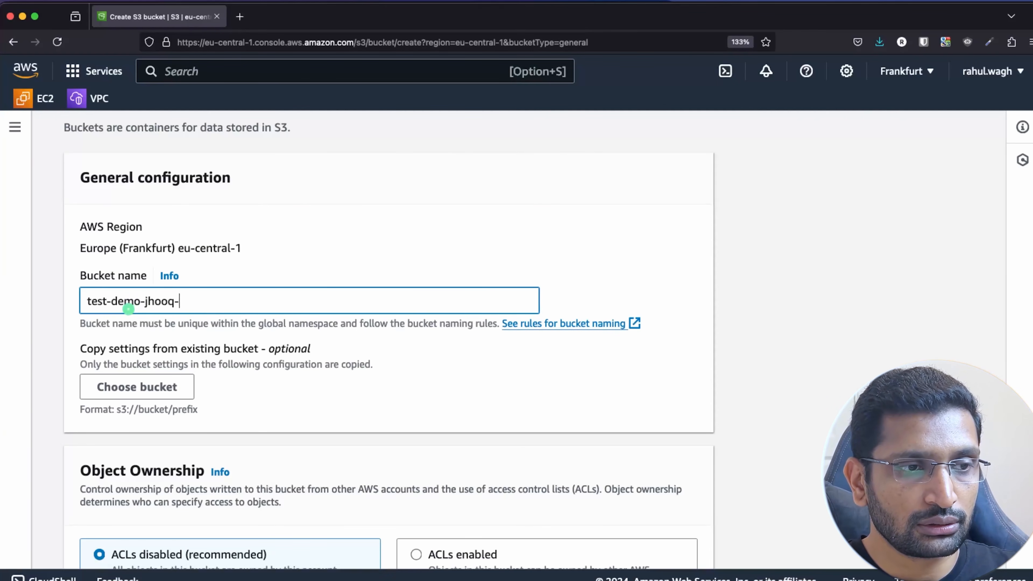
text(public-bucket-1)
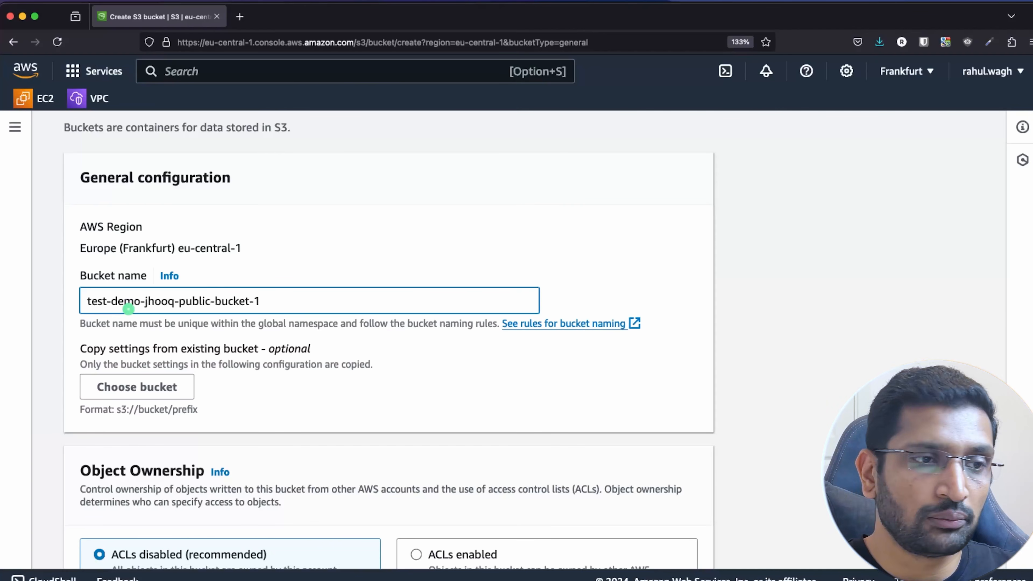
Step: Turn off Block all public access for the new bucket, leaving its four individual blocking settings cleared
scroll(332, 330, down, 9)
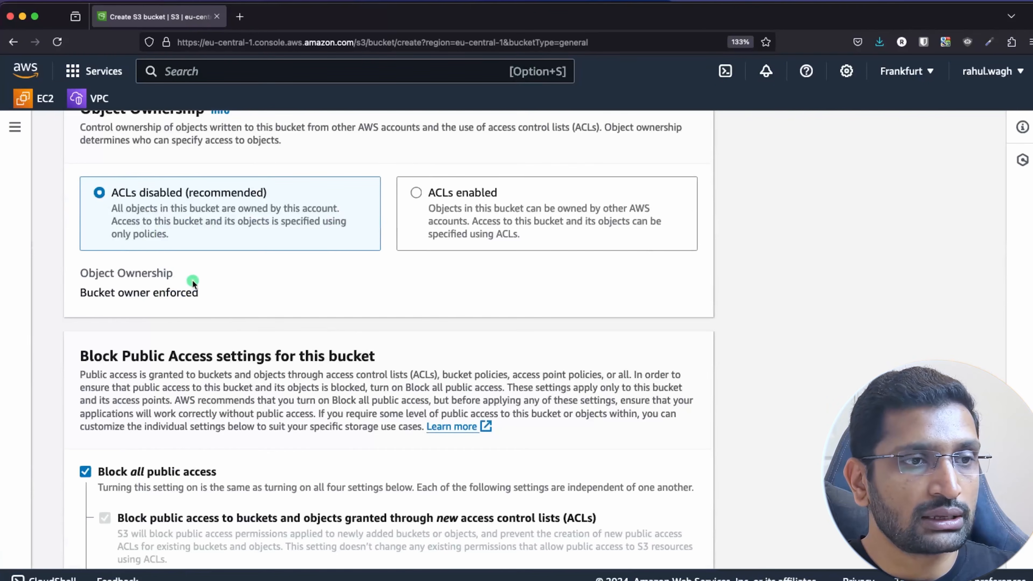
scroll(193, 279, down, 4)
scroll(193, 277, down, 2)
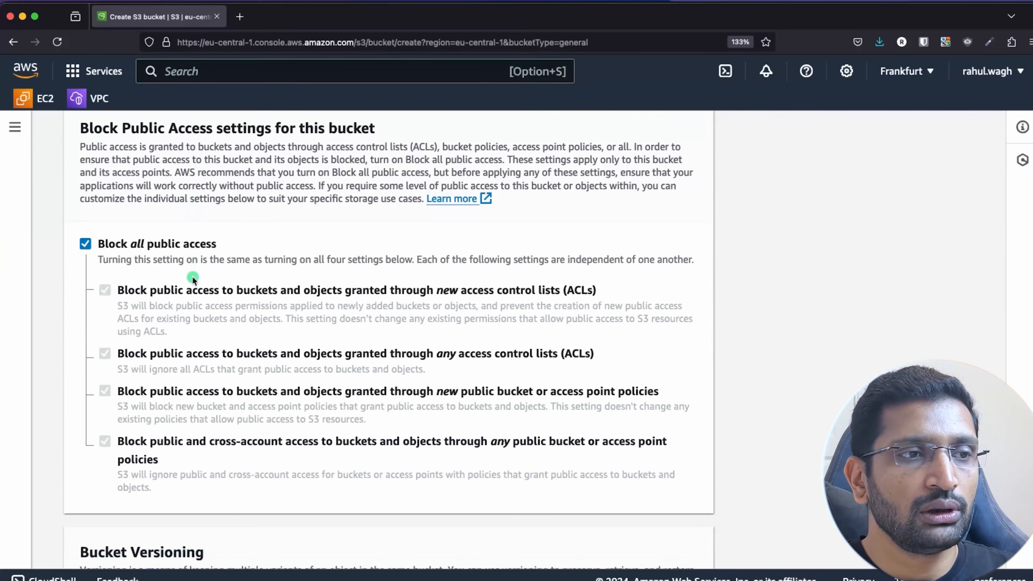
scroll(191, 272, up, 1)
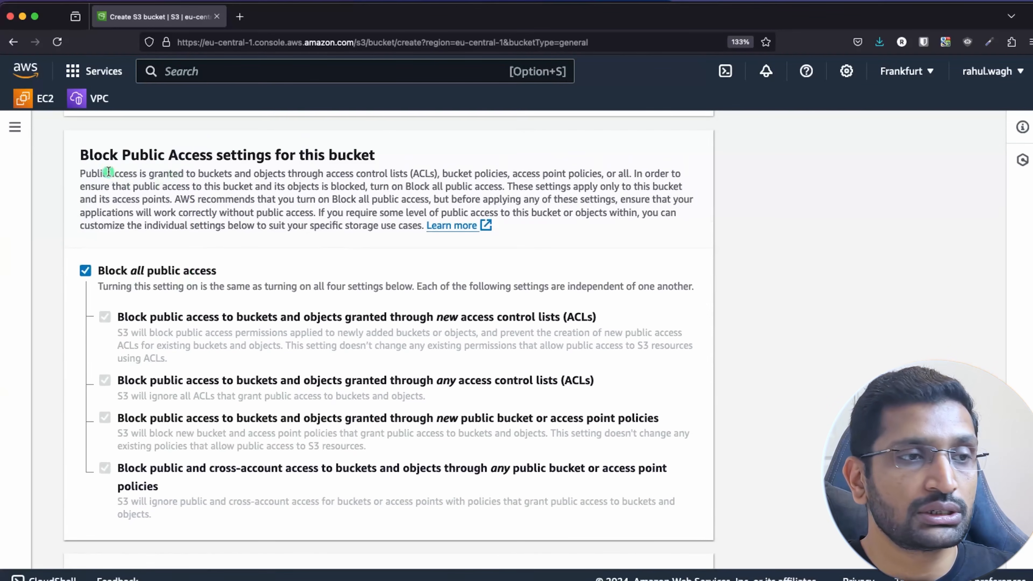
click(85, 271)
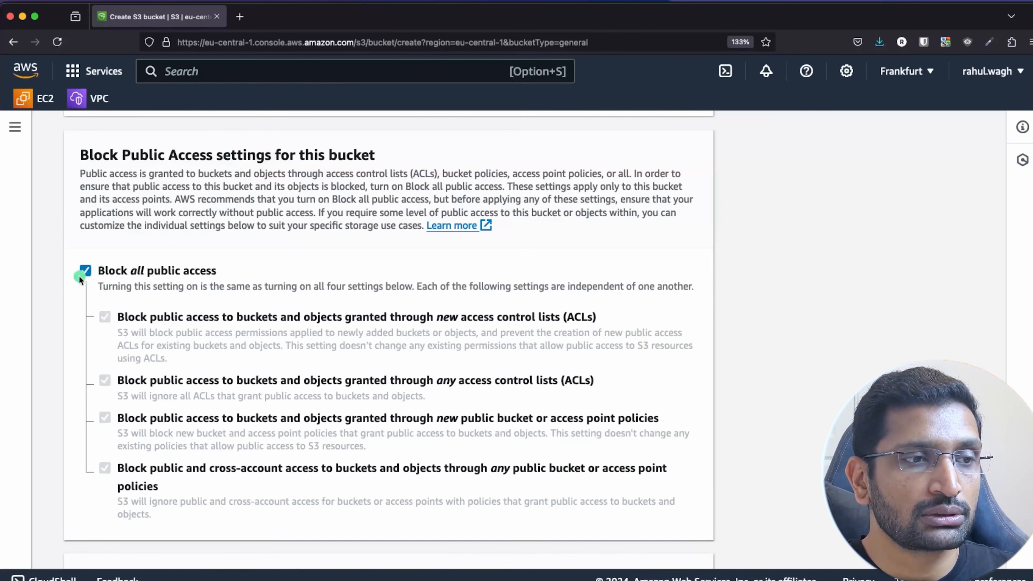
scroll(244, 293, down, 2)
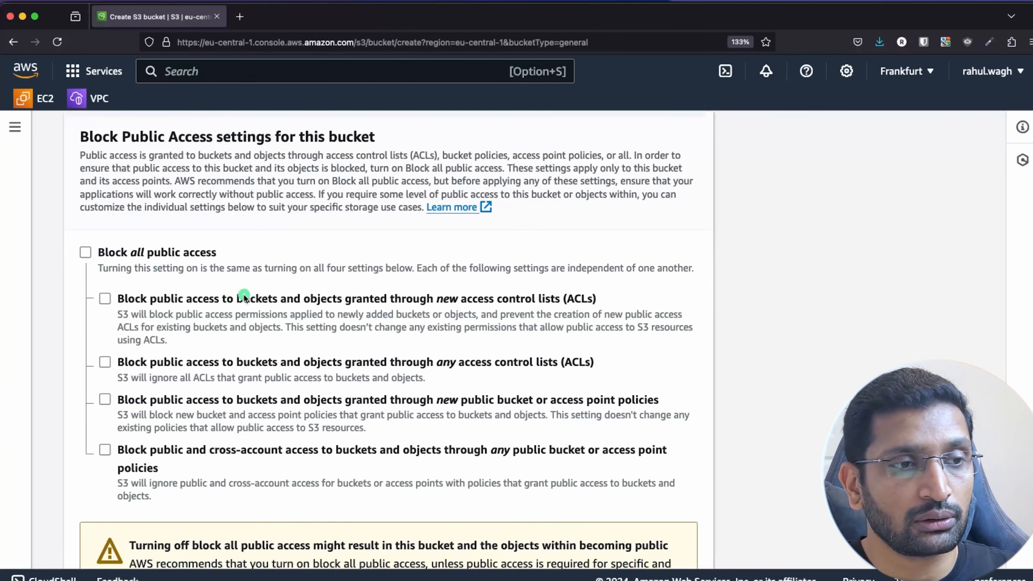
Step: Acknowledge that the current settings might result in the bucket and its objects becoming public, and continue to the remaining bucket settings
scroll(181, 289, down, 10)
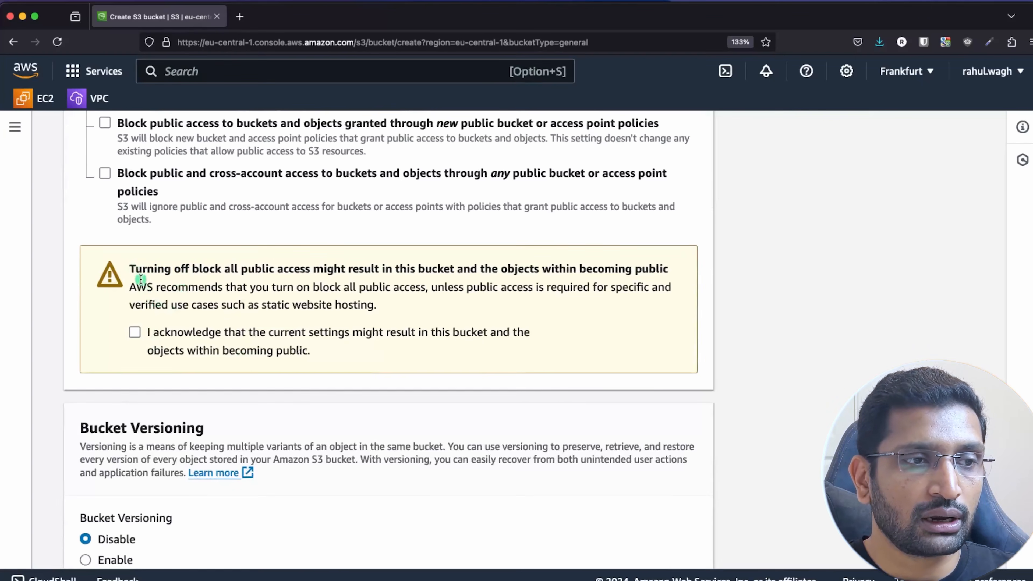
drag(135, 269, 593, 276)
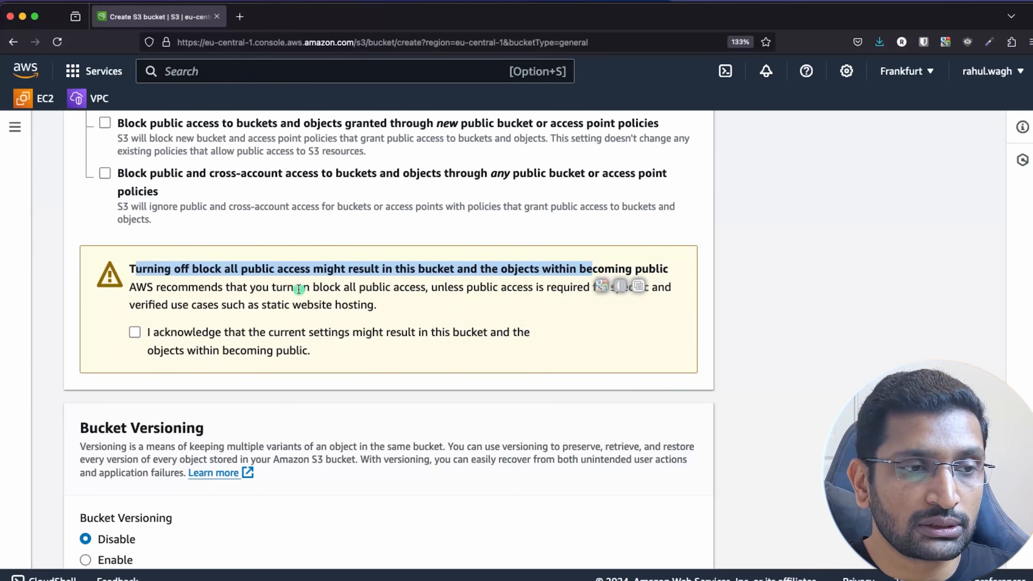
click(136, 332)
scroll(331, 343, down, 2)
scroll(331, 344, down, 15)
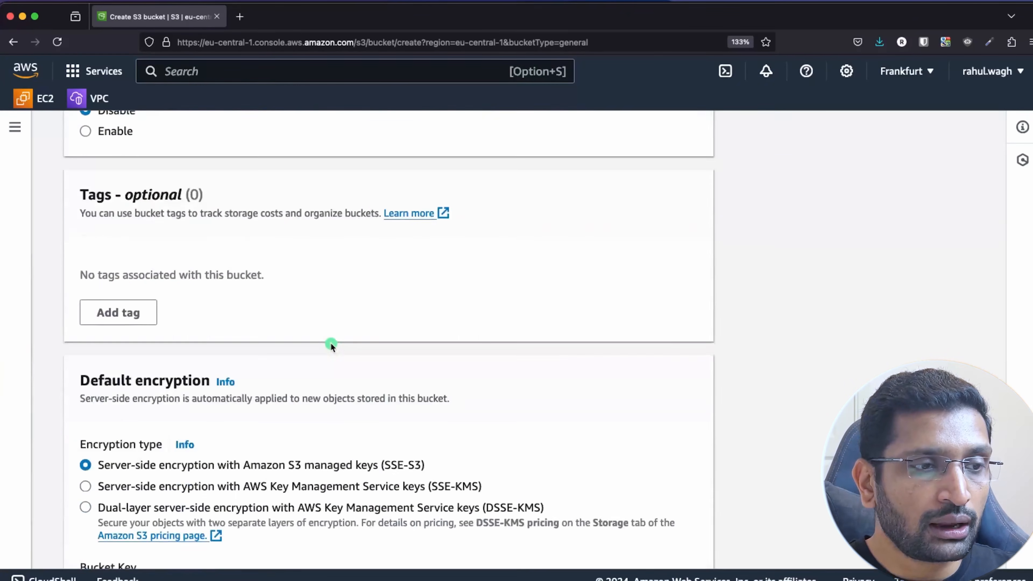
Step: Create the bucket with the remaining settings unchanged and open its details
scroll(331, 344, down, 2)
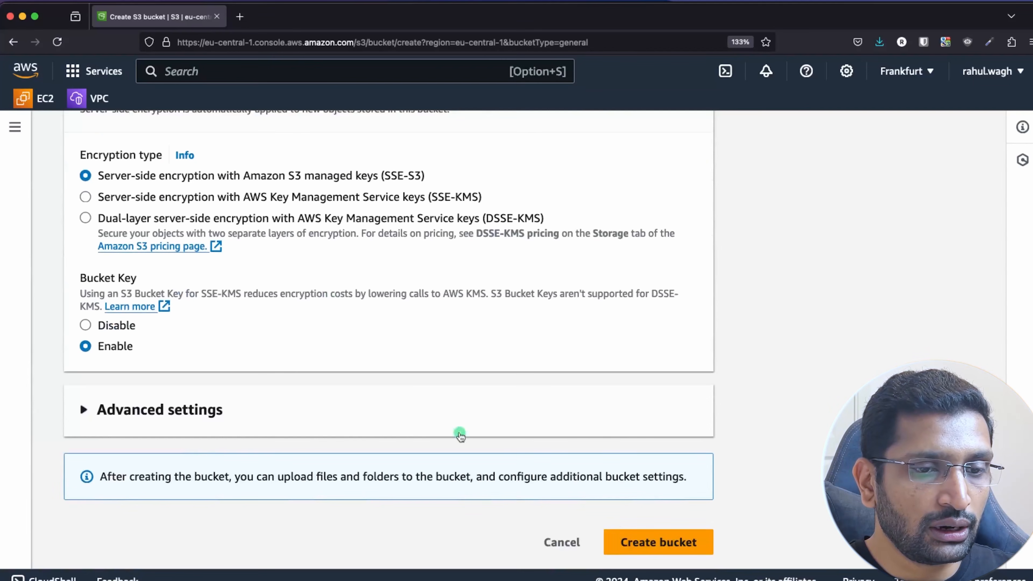
click(656, 545)
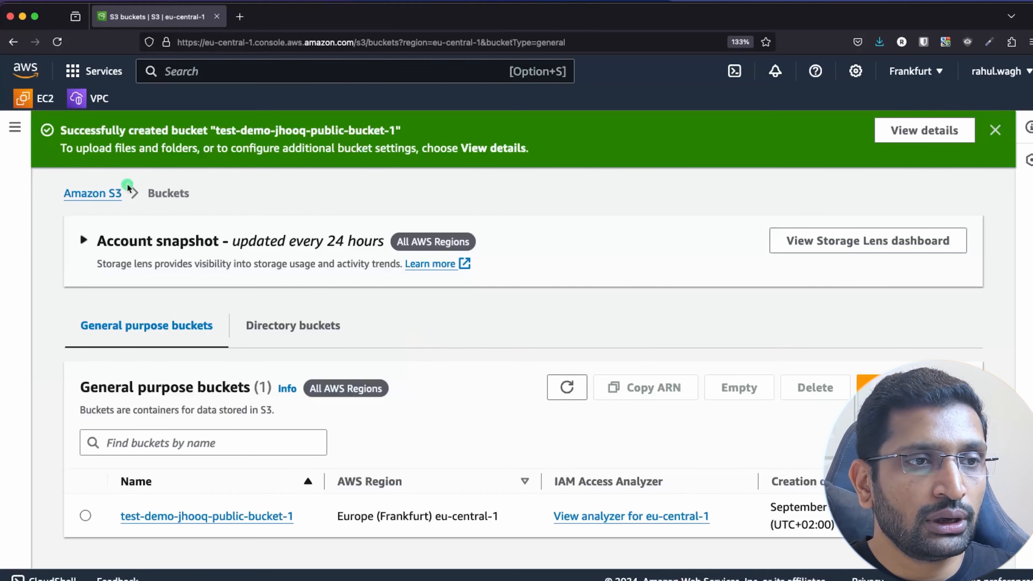
click(917, 130)
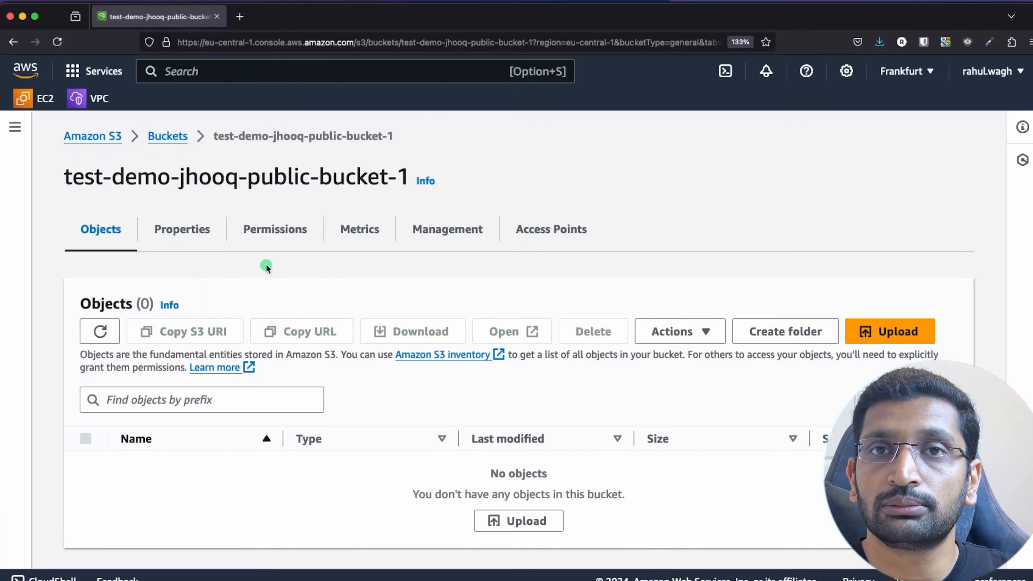
Step: Open the bucket policy of test-demo-jhooq-public-bucket-1 for editing from the bucket's permissions
scroll(290, 294, down, 1)
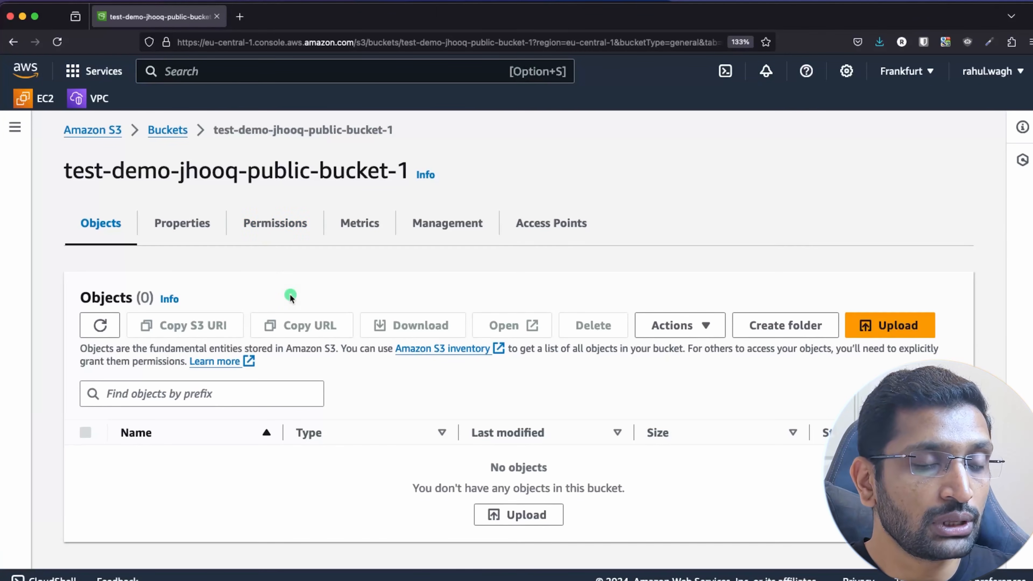
click(281, 224)
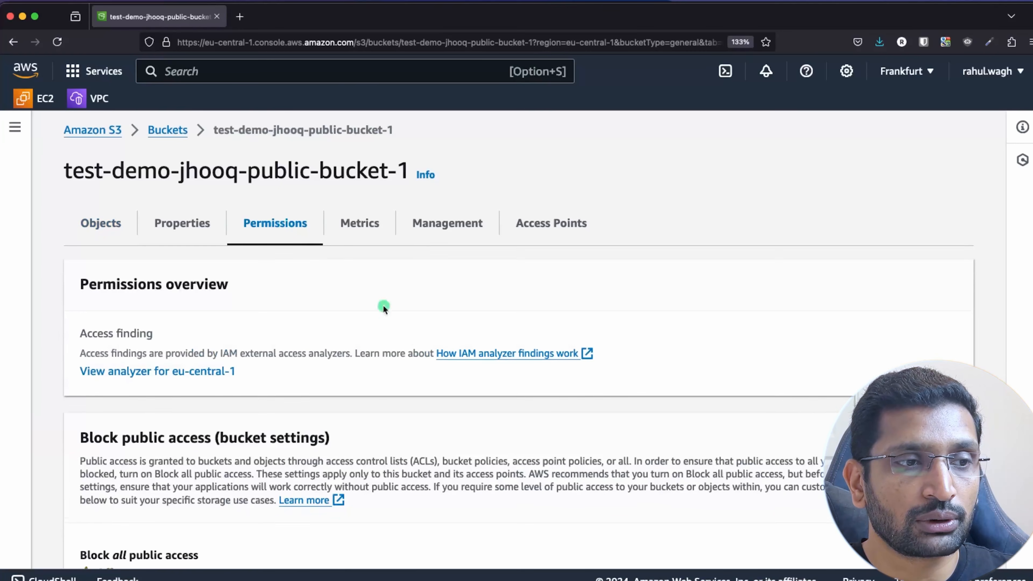
scroll(407, 320, down, 2)
scroll(410, 321, down, 5)
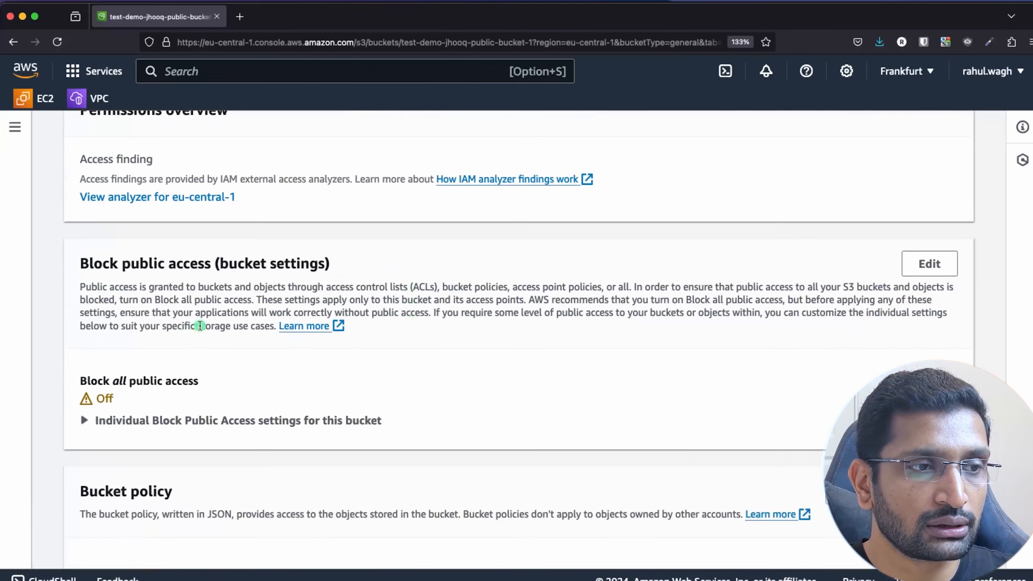
scroll(203, 324, down, 7)
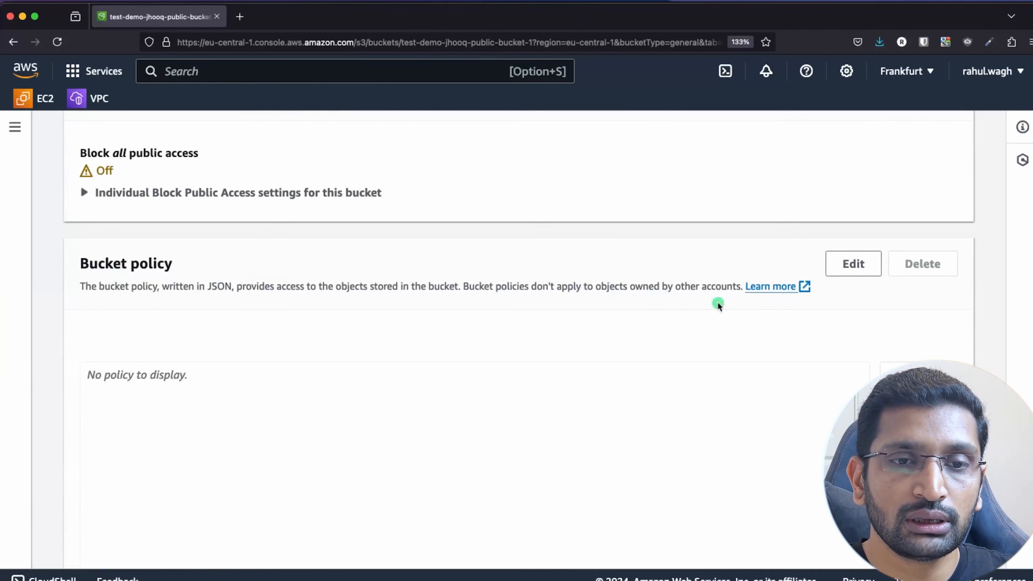
click(861, 268)
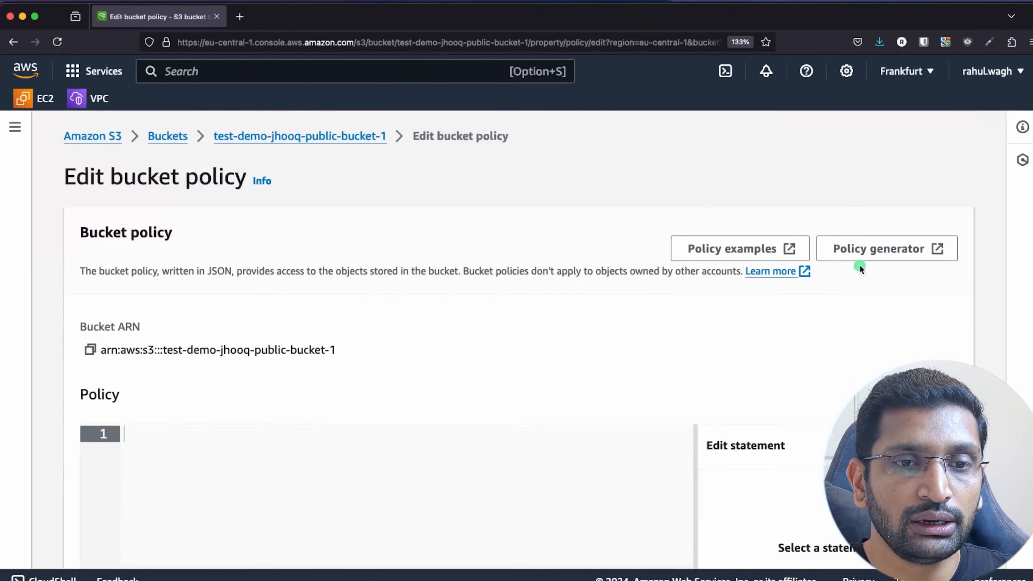
Step: Open the AWS Policy Generator and set up an S3 Bucket Policy with an Allow effect and principal *
scroll(548, 356, down, 4)
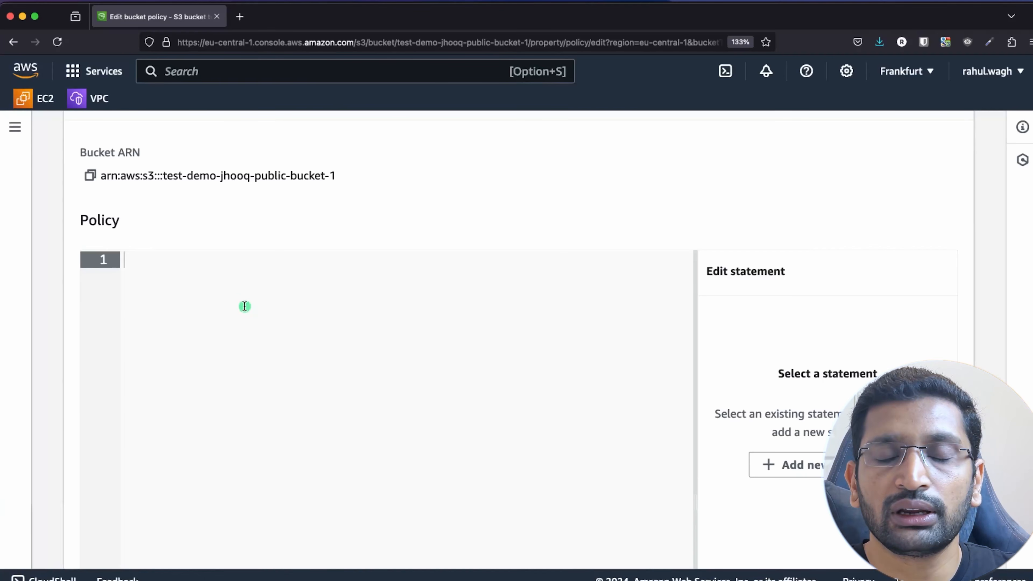
scroll(245, 306, up, 3)
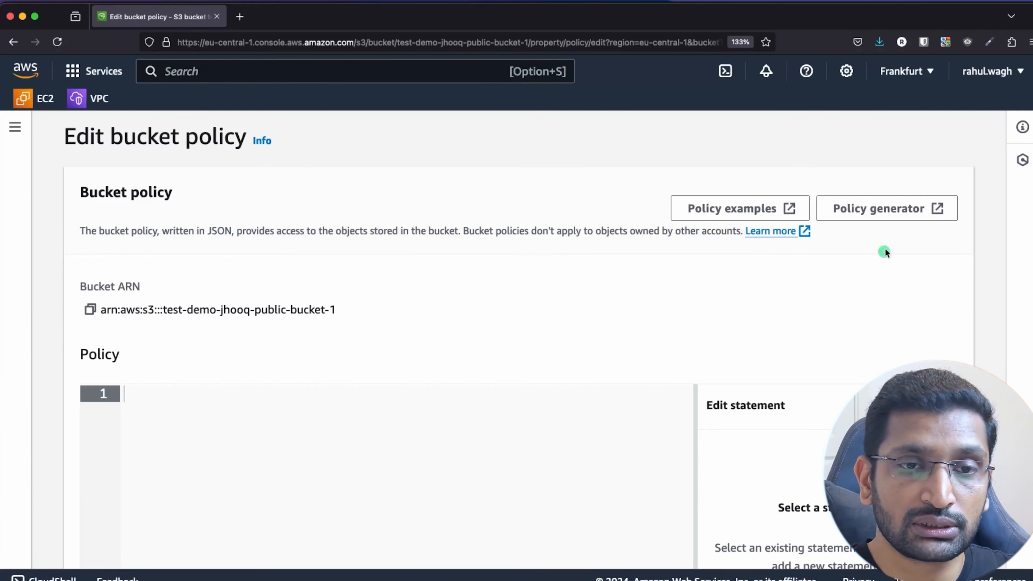
click(886, 216)
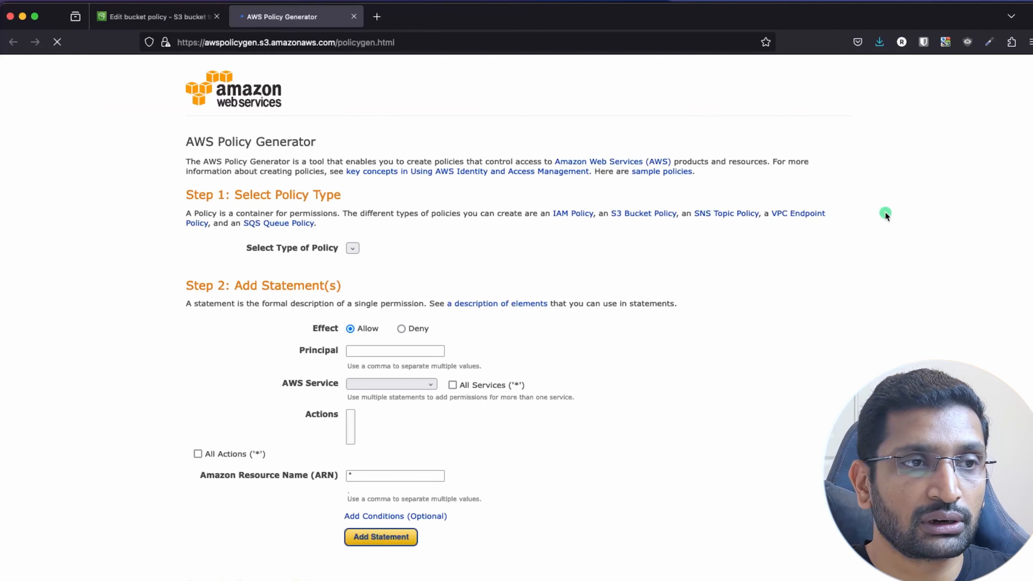
scroll(377, 265, down, 3)
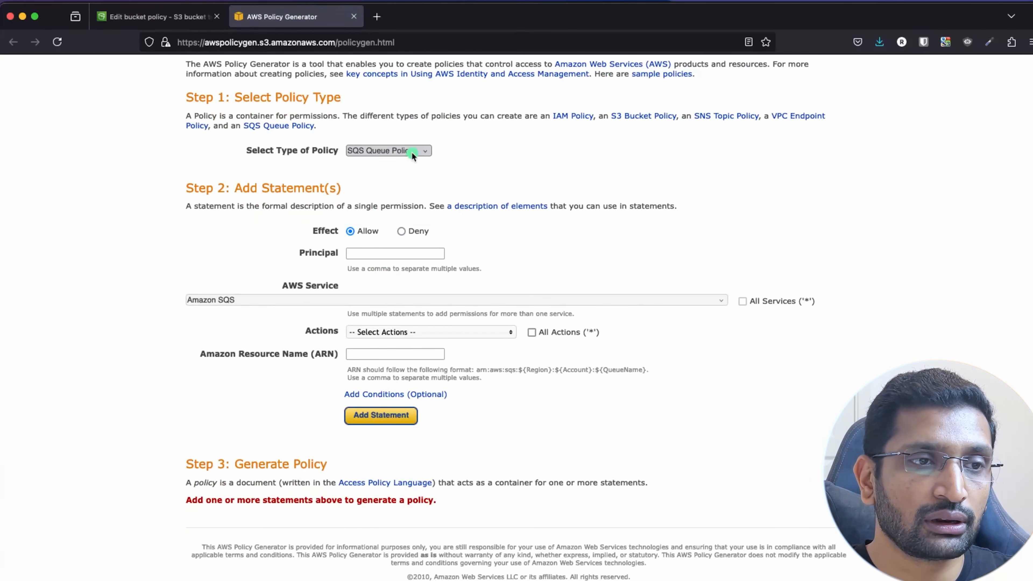
click(412, 152)
click(401, 164)
click(376, 252)
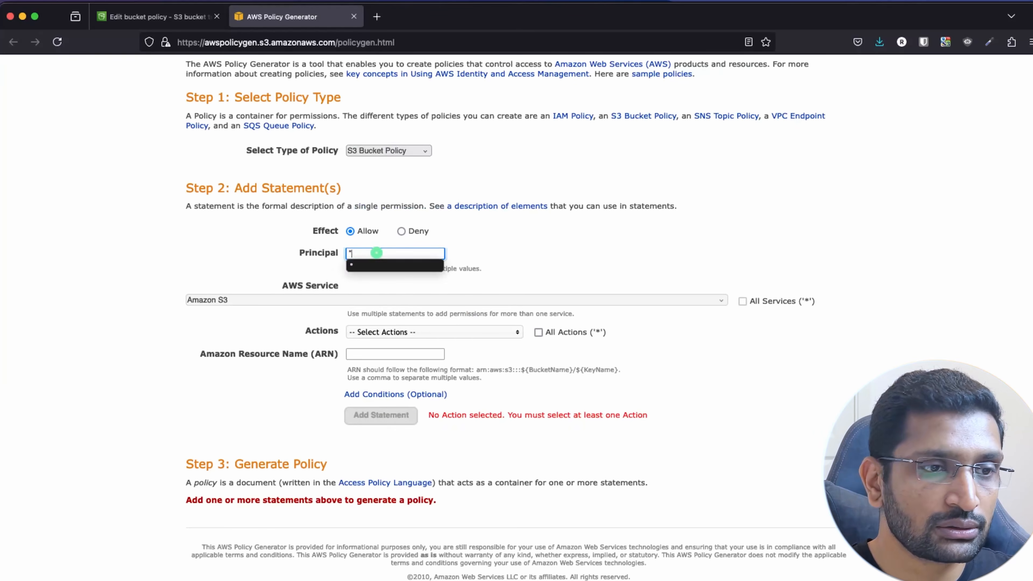
click(546, 243)
Step: Select the ListAllMyBuckets, ListBucket and ListBucketMultipartUploads actions for the policy statement
click(450, 332)
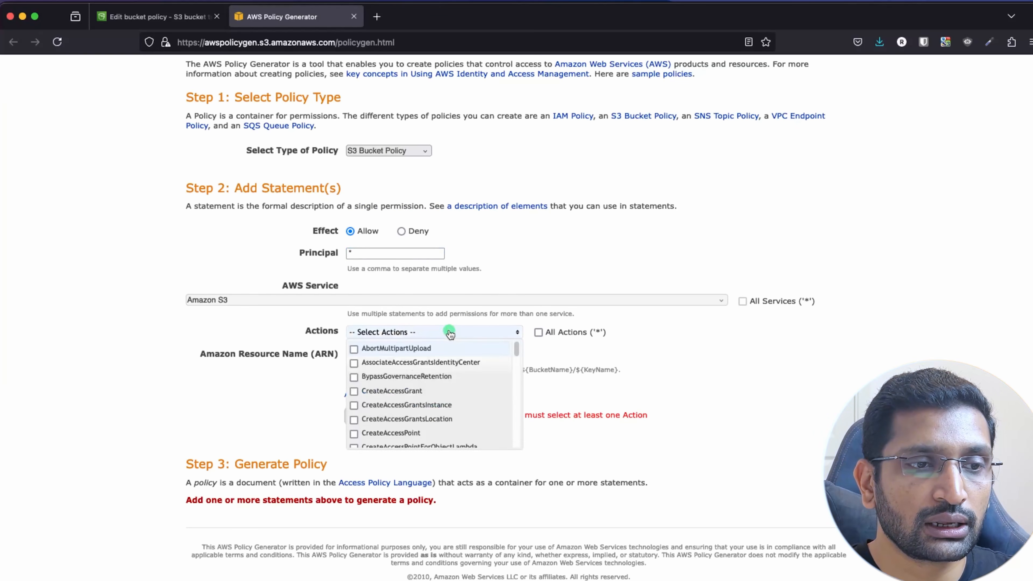
scroll(415, 415, down, 5)
scroll(415, 415, down, 5)
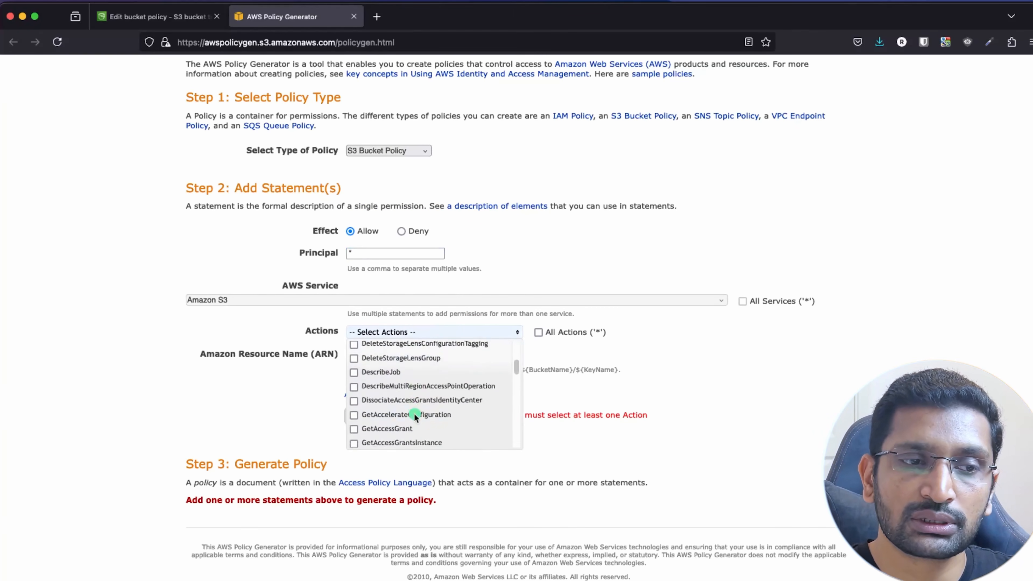
scroll(415, 416, down, 5)
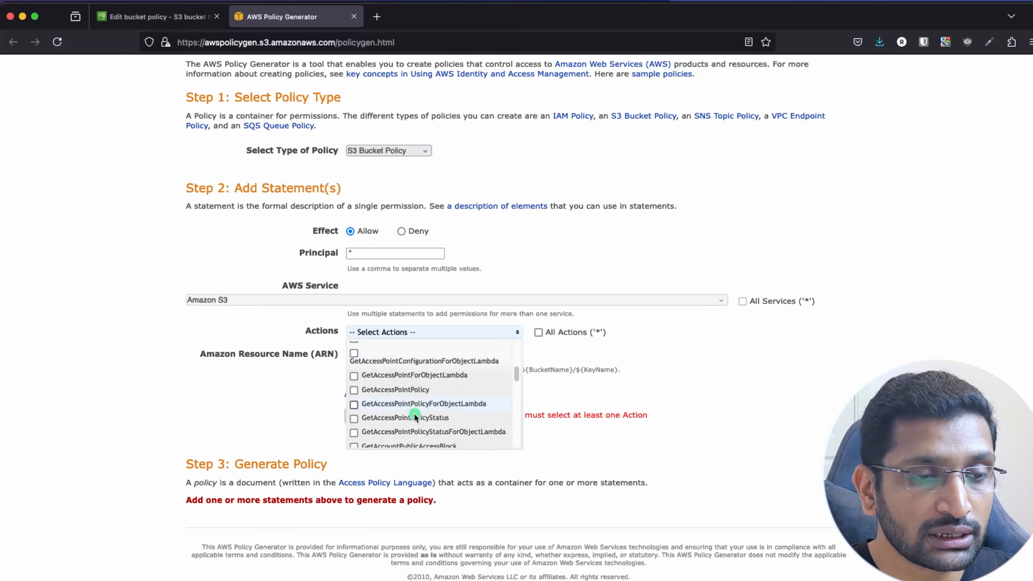
scroll(415, 416, down, 5)
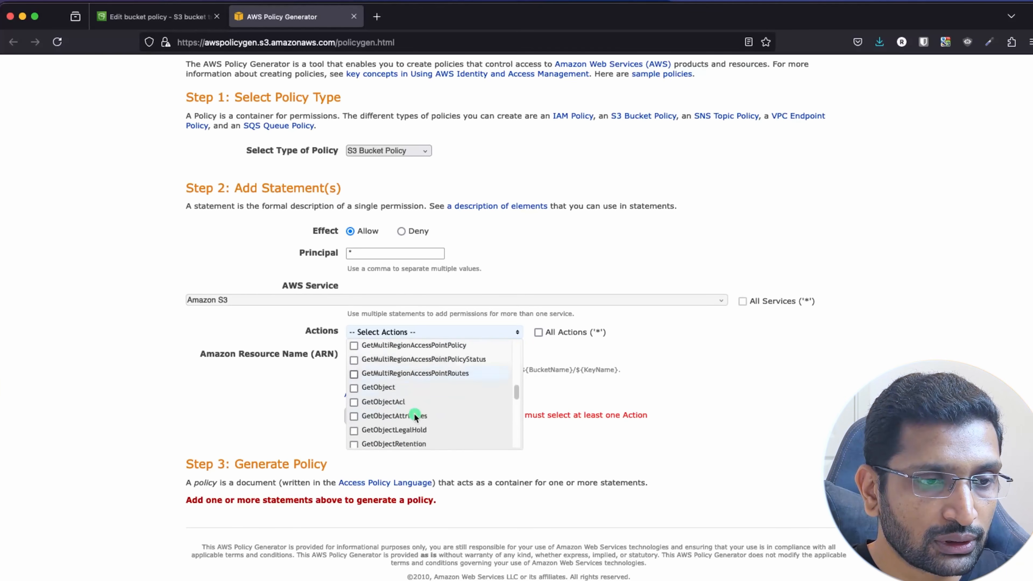
scroll(415, 416, up, 1)
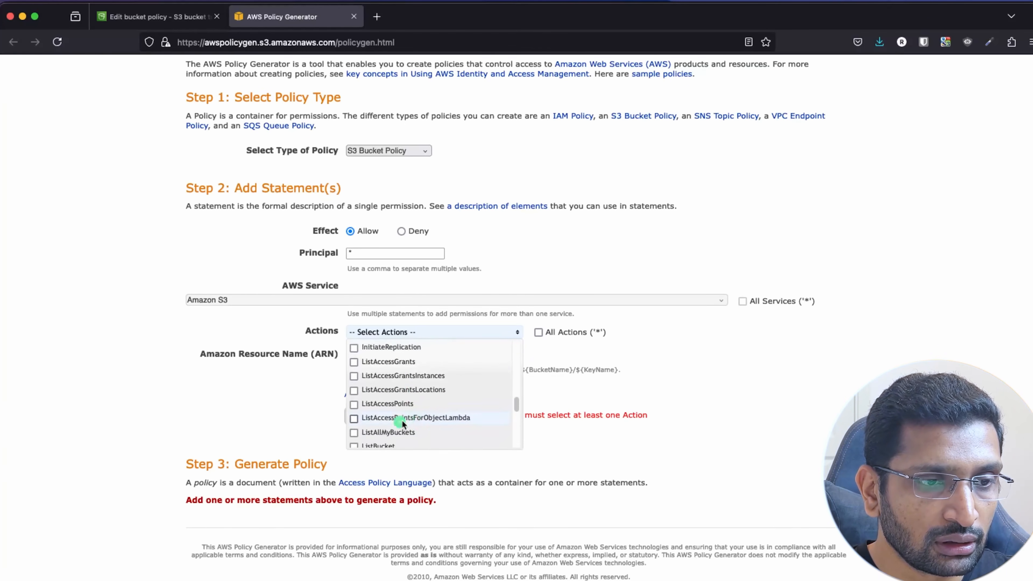
scroll(418, 419, down, 1)
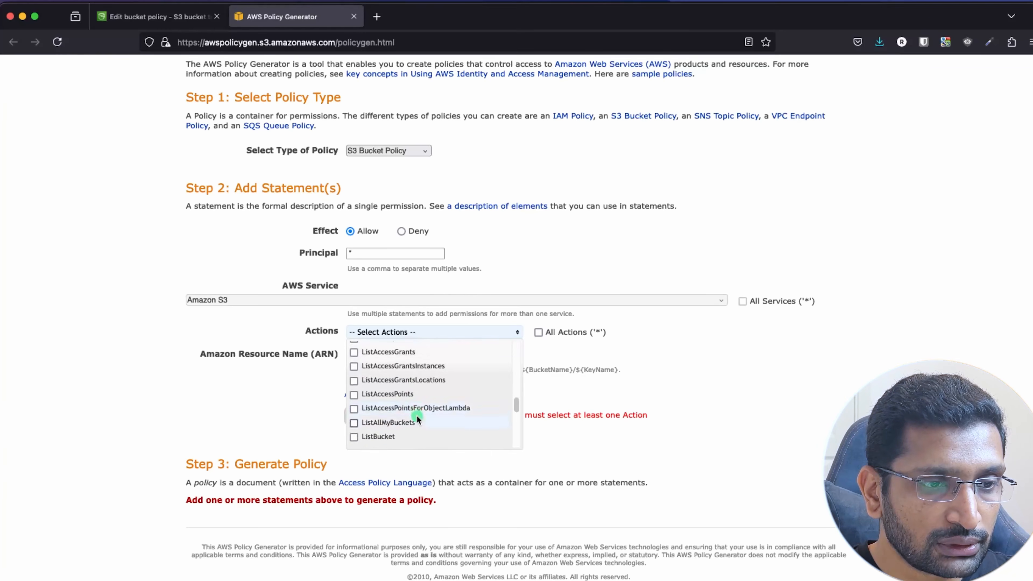
click(354, 412)
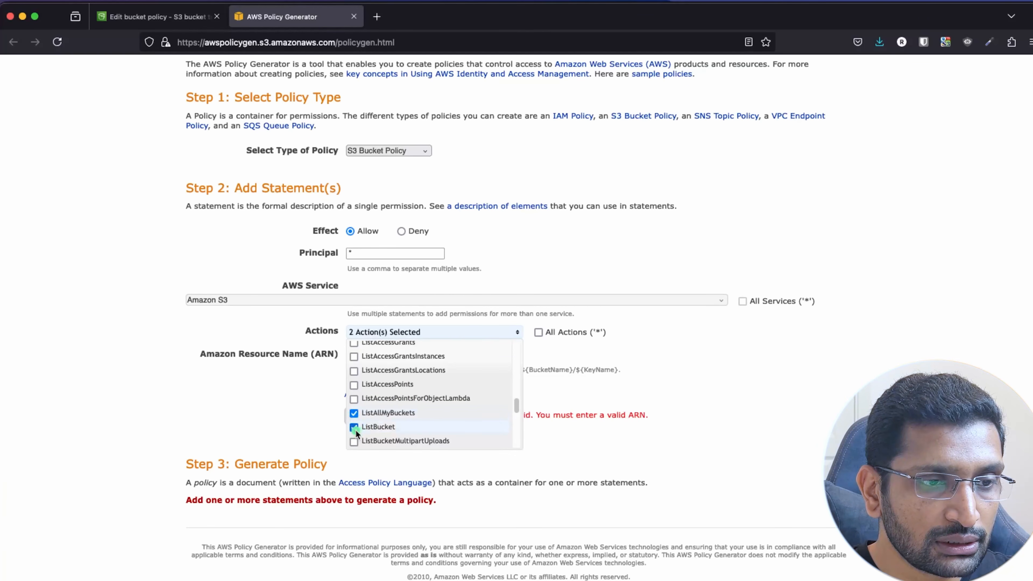
scroll(449, 417, down, 2)
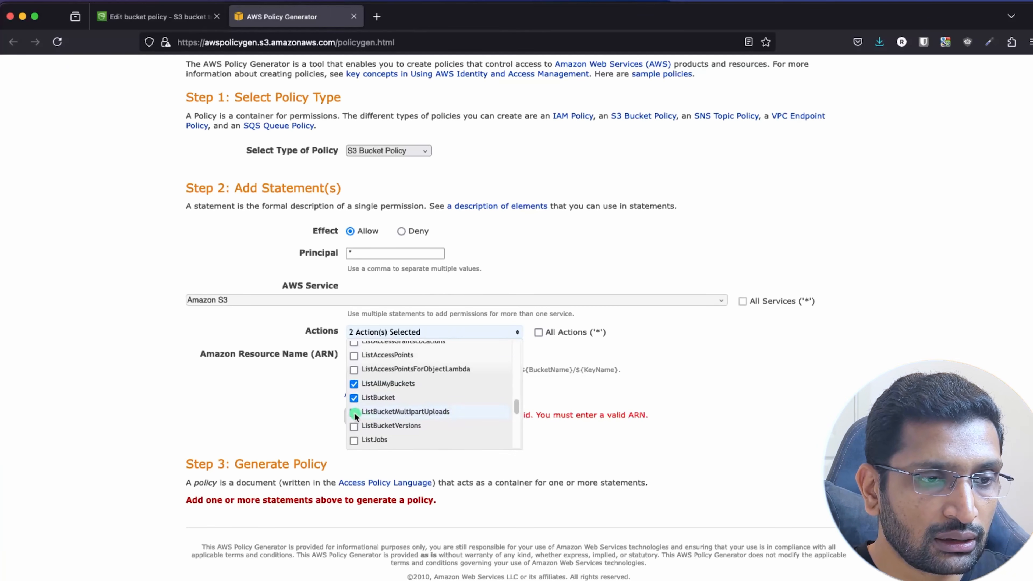
click(353, 412)
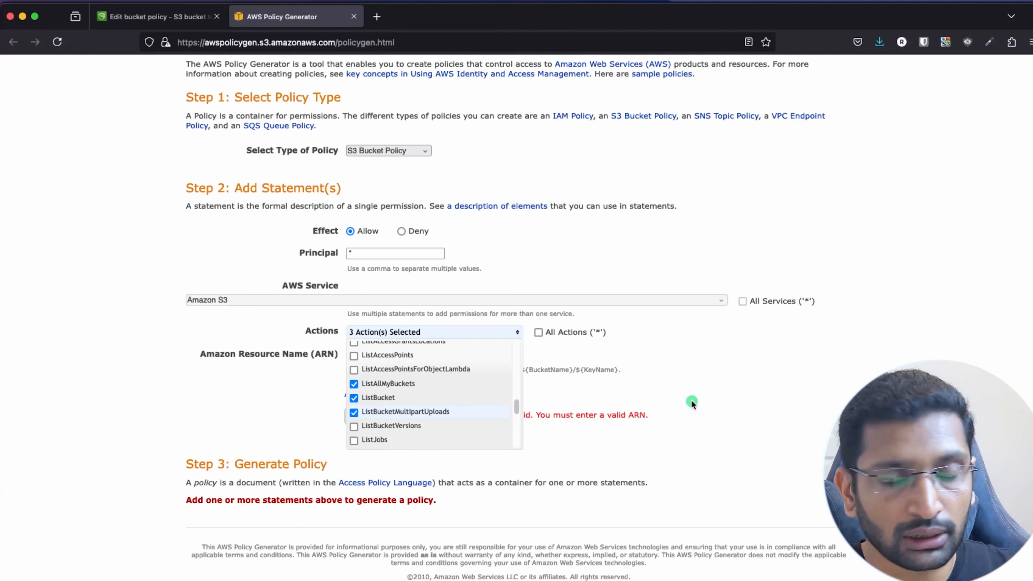
click(694, 370)
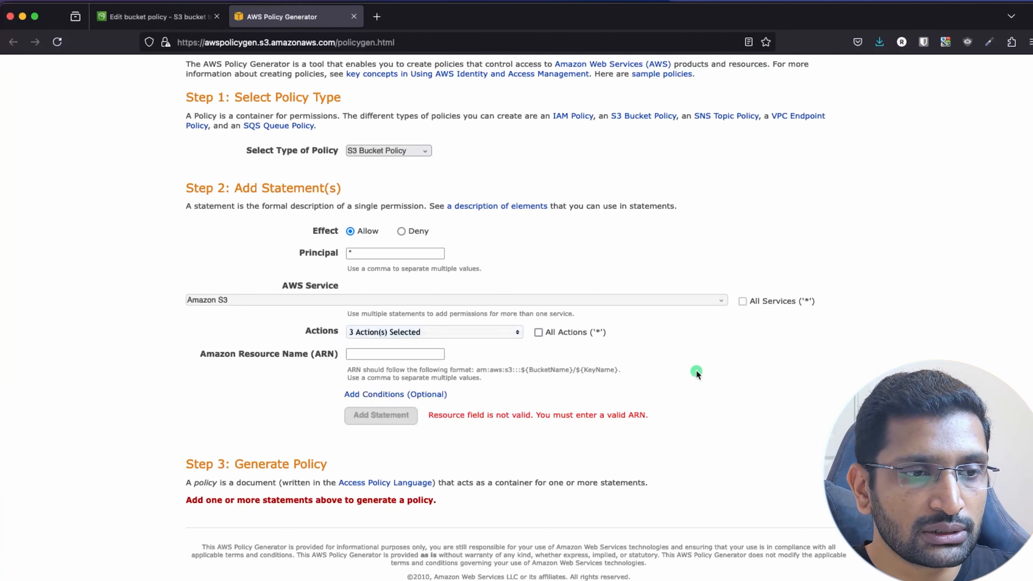
Step: Copy the bucket ARN arn:aws:s3:::test-demo-jhooq-public-bucket-1 from the bucket policy page into the statement's resource name and add the statement
click(416, 359)
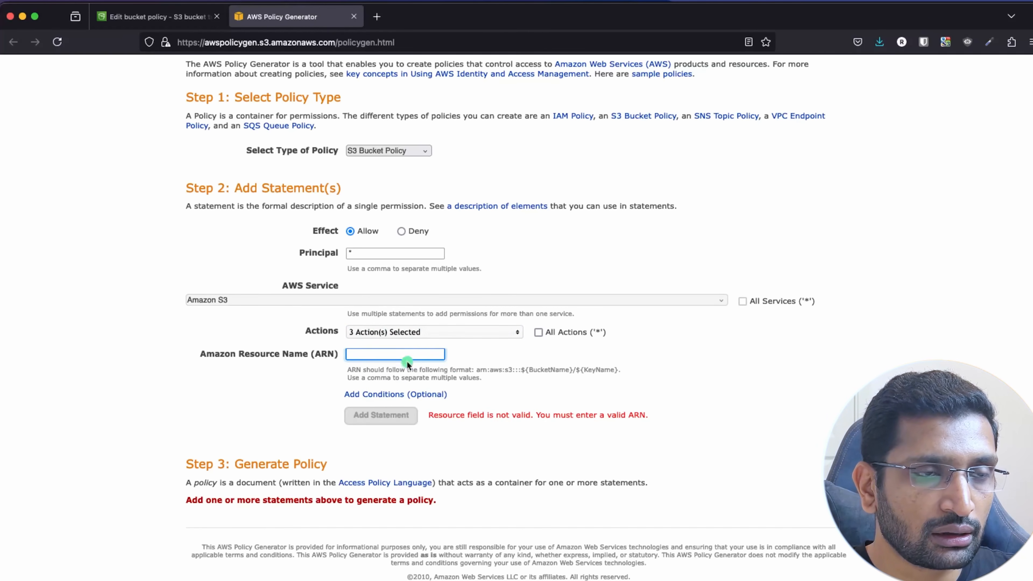
click(141, 22)
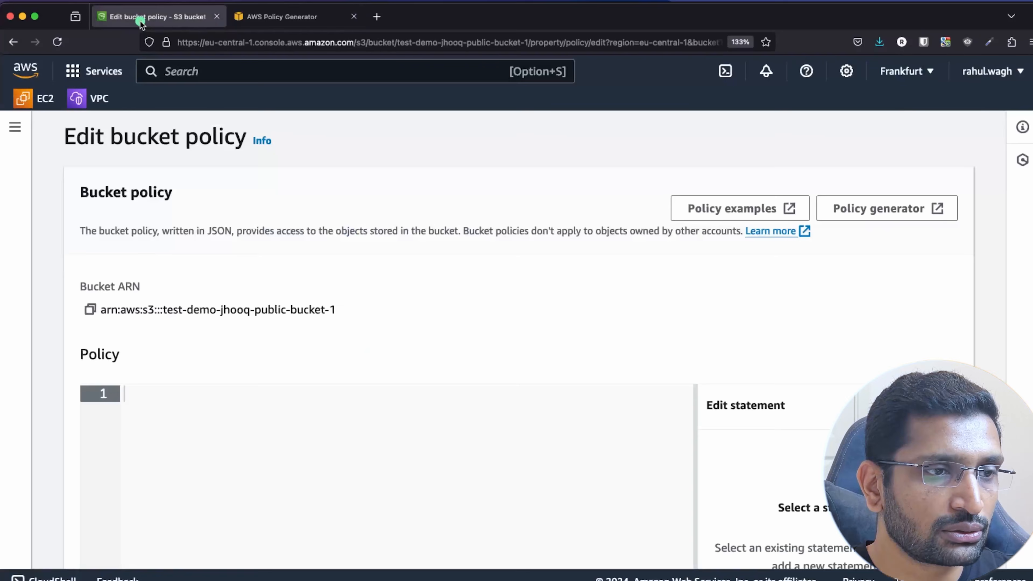
click(90, 309)
click(301, 19)
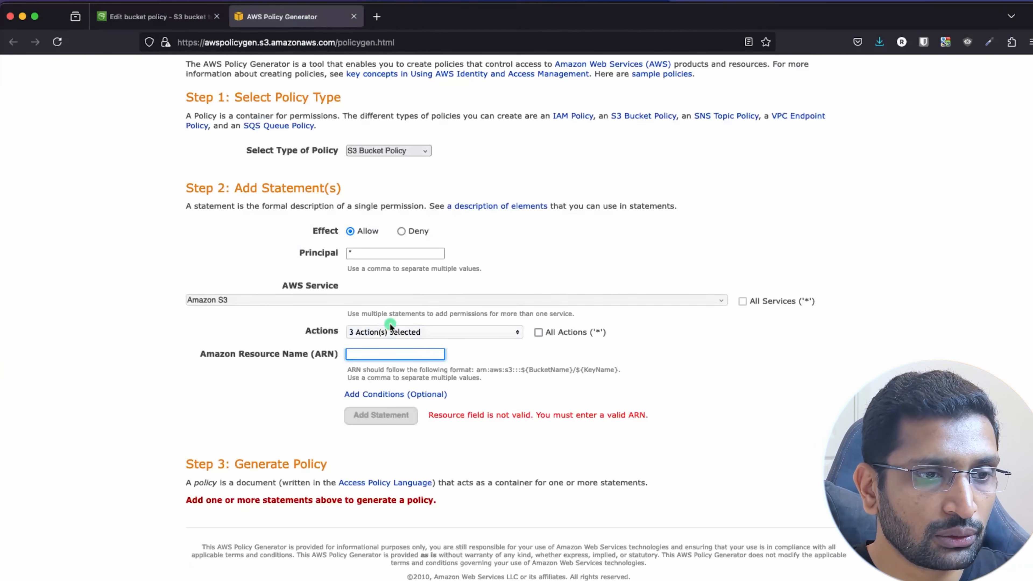
click(372, 355)
key(cmd+v)
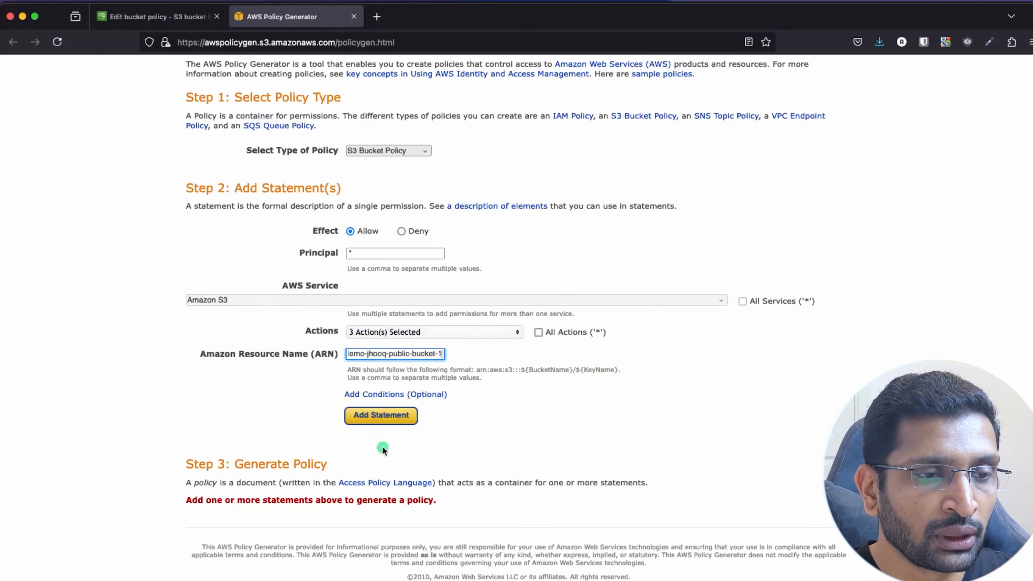
click(374, 418)
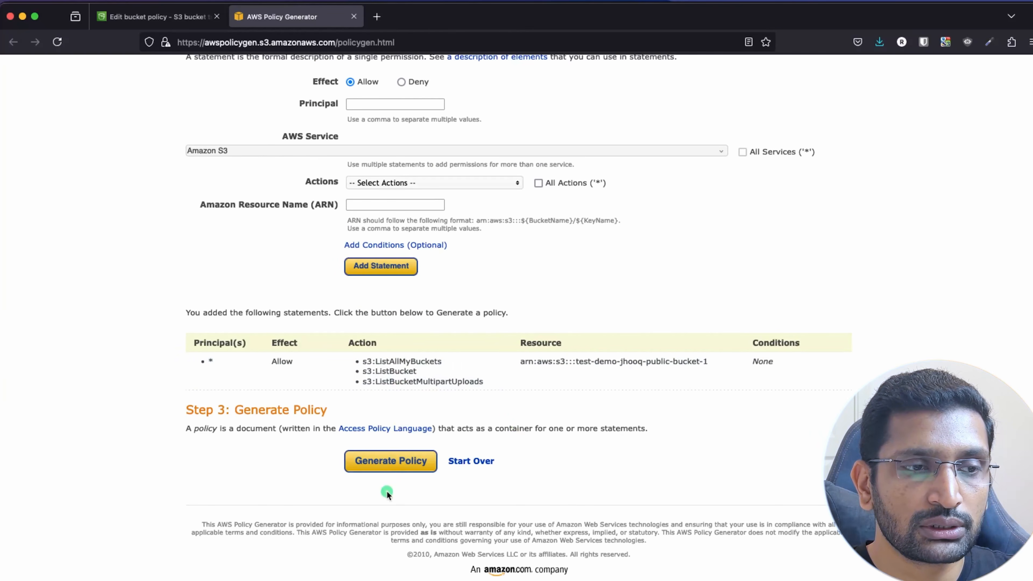
Step: Generate the policy JSON document from the added statement
click(387, 462)
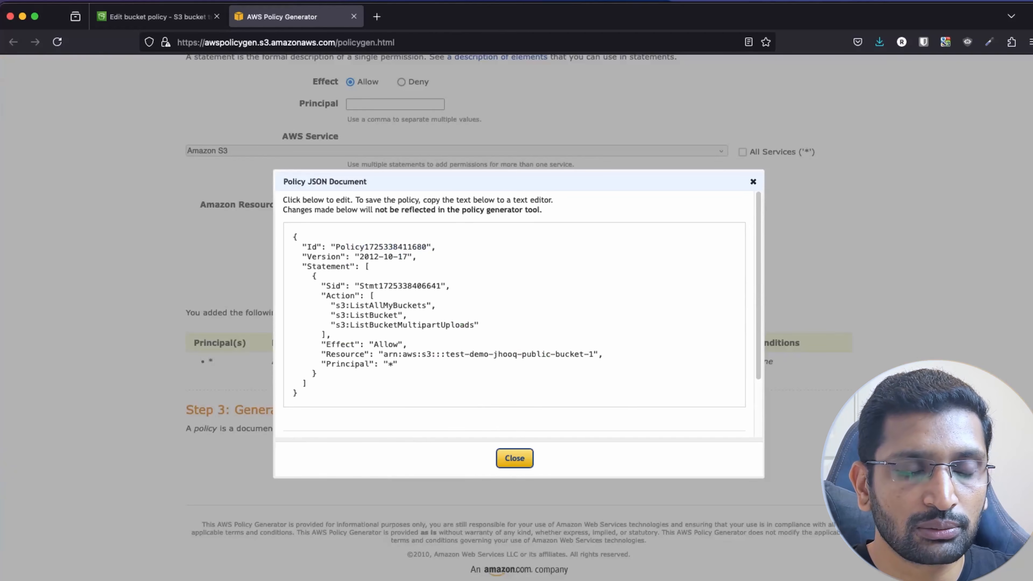
key(super+Tab)
key(super+Tab)
key(super+Tab)
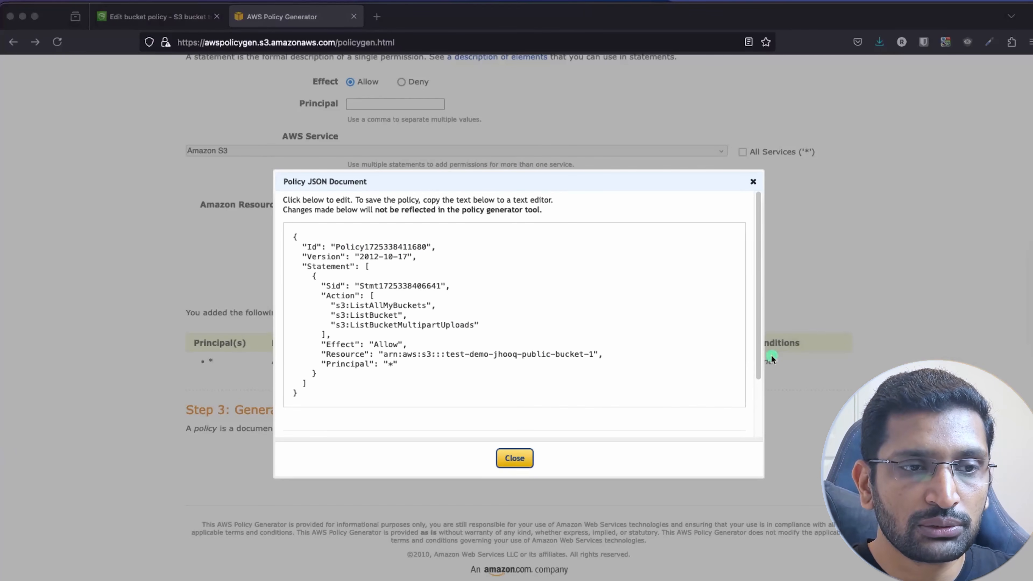
Step: Copy the entire generated policy JSON and paste it into the bucket's policy editor
click(302, 382)
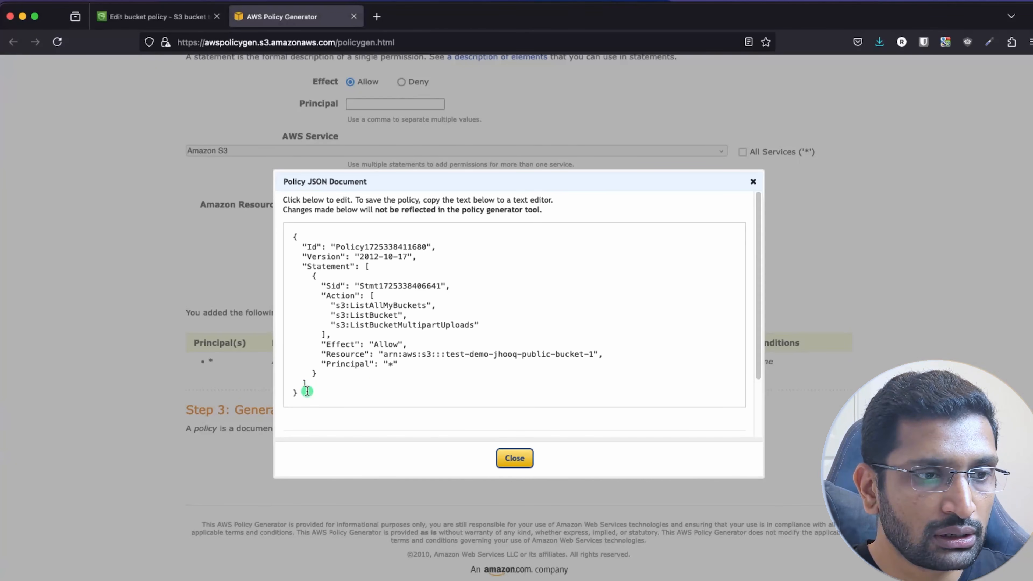
drag(307, 392, 273, 228)
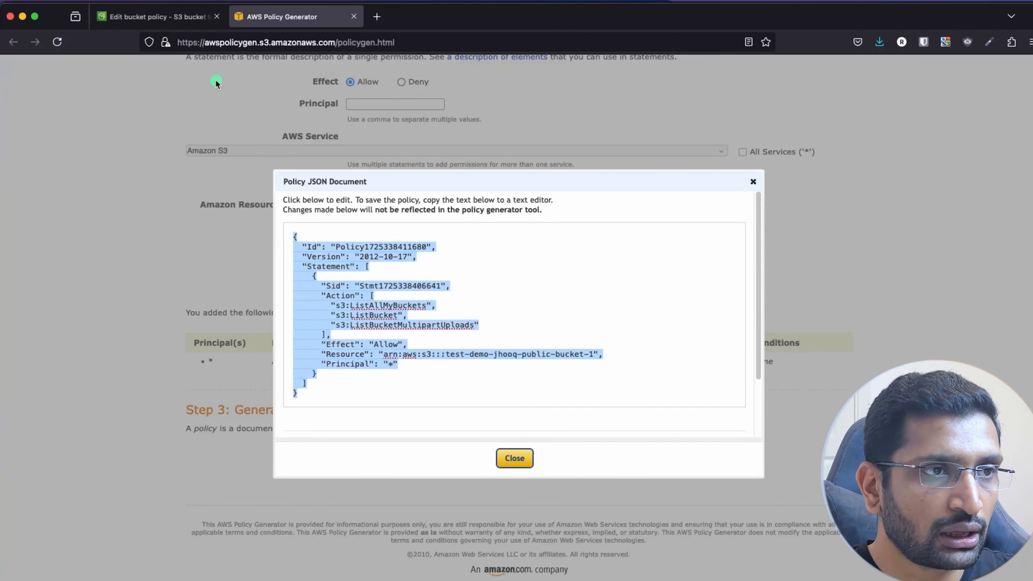
key(super+c)
click(159, 17)
key(super+v)
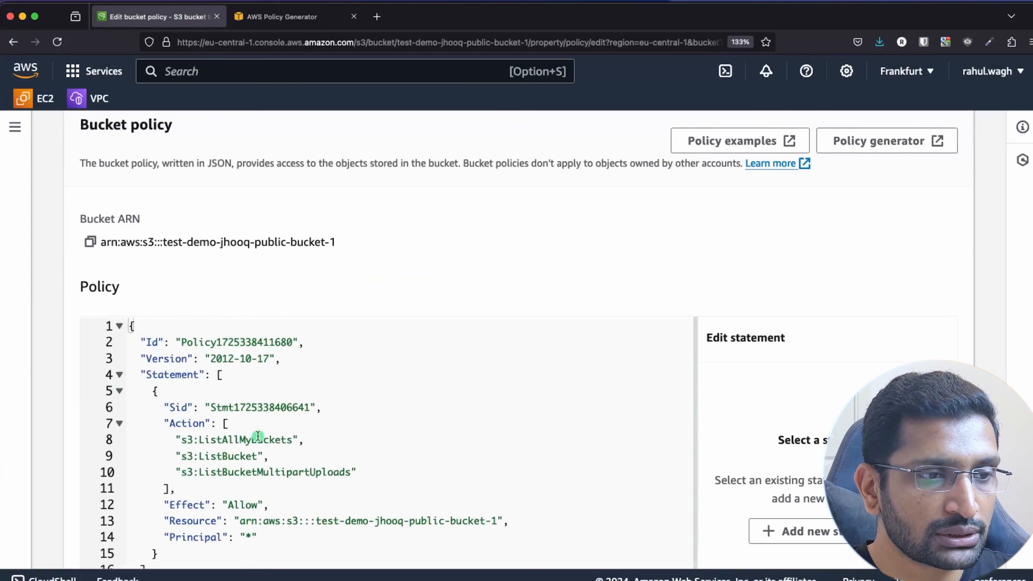
Step: Replace the ListAllMyBuckets action on line 8 of the policy with ListBucketVersions
scroll(549, 255, down, 5)
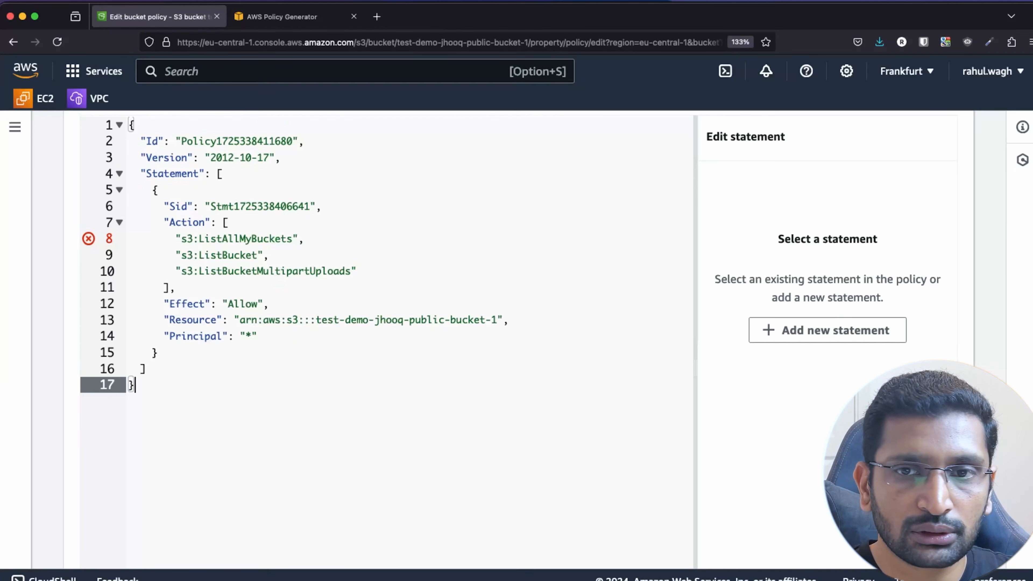
click(260, 239)
double_click(237, 239)
key(super+v)
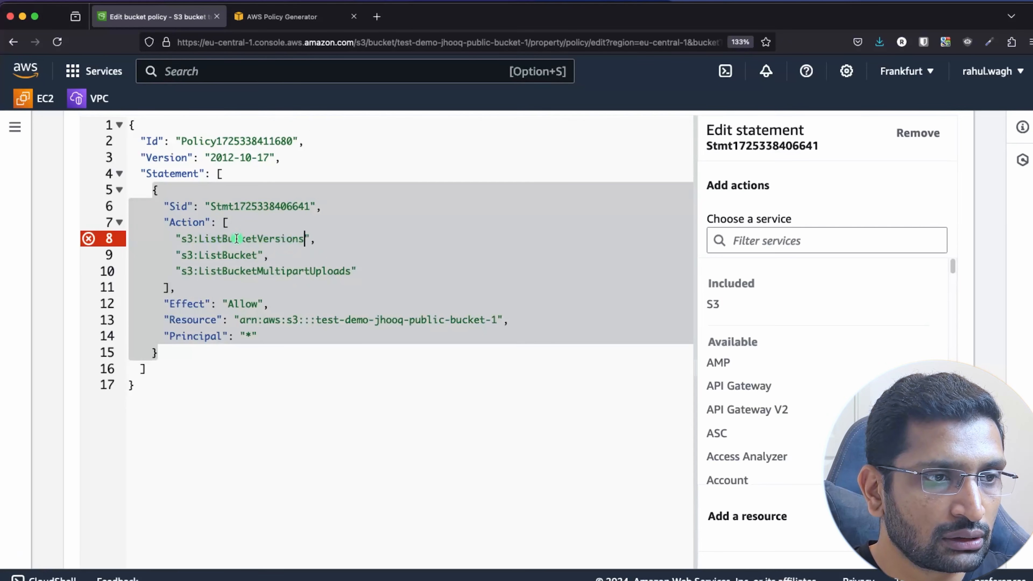
Step: Save the edited bucket policy and review the saved policy JSON in the bucket's permissions
key(Down)
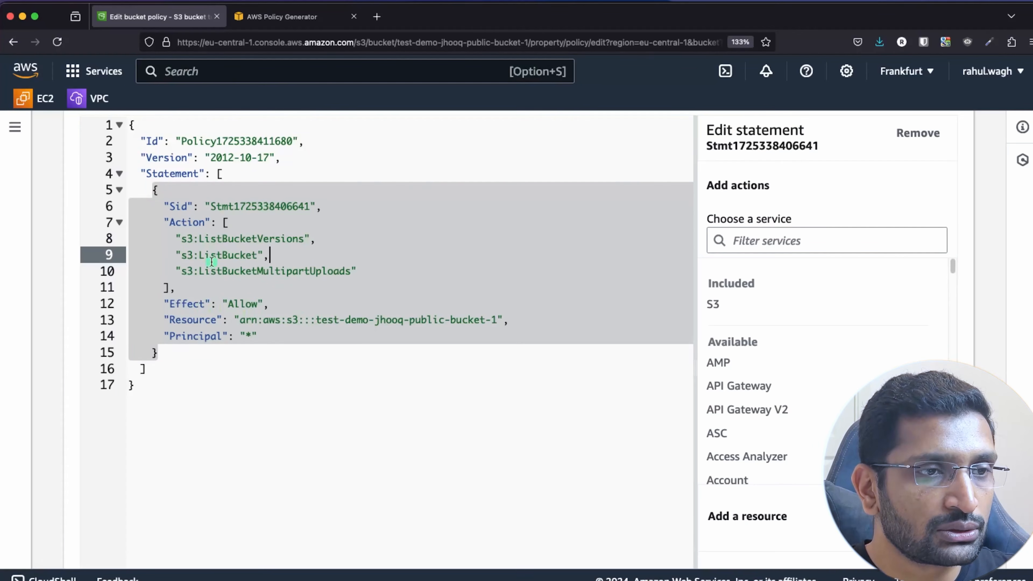
scroll(210, 326, up, 2)
click(203, 392)
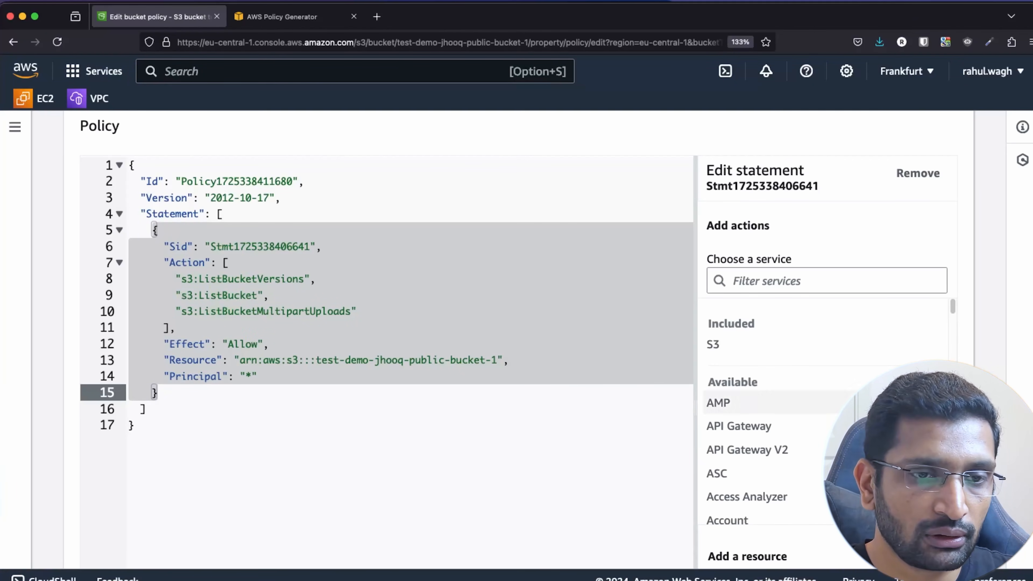
scroll(1010, 418, down, 5)
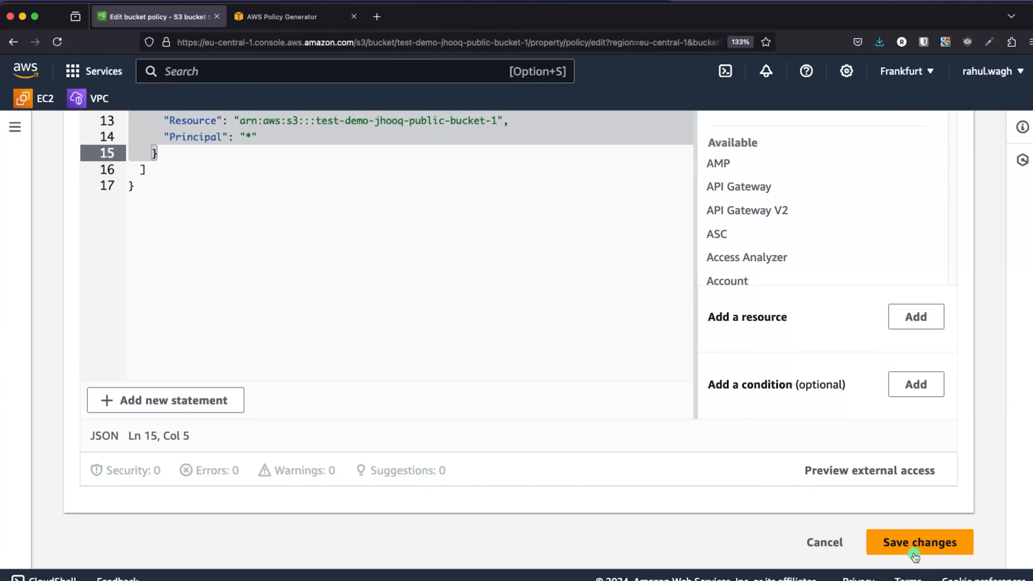
click(914, 555)
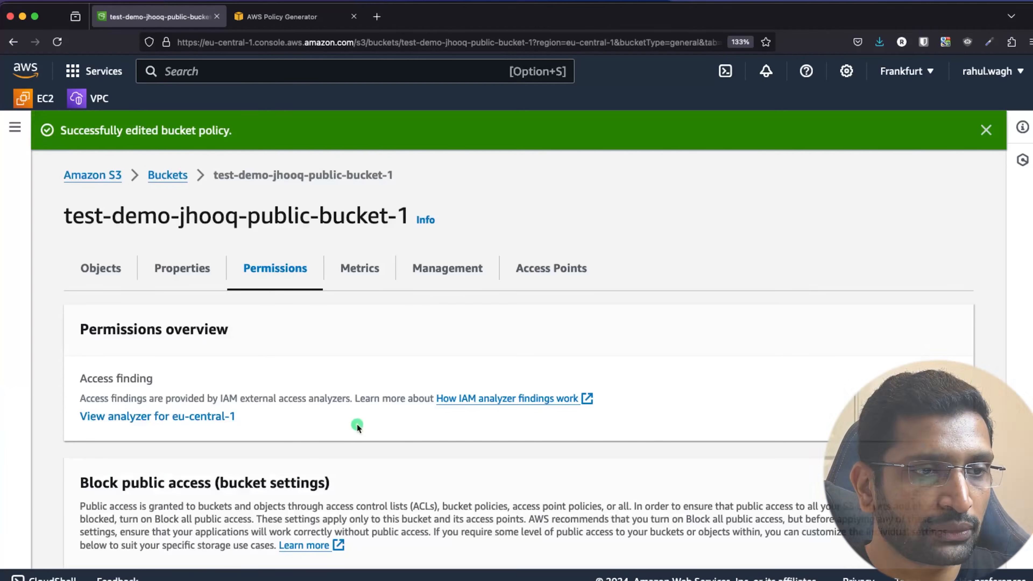
scroll(356, 426, down, 15)
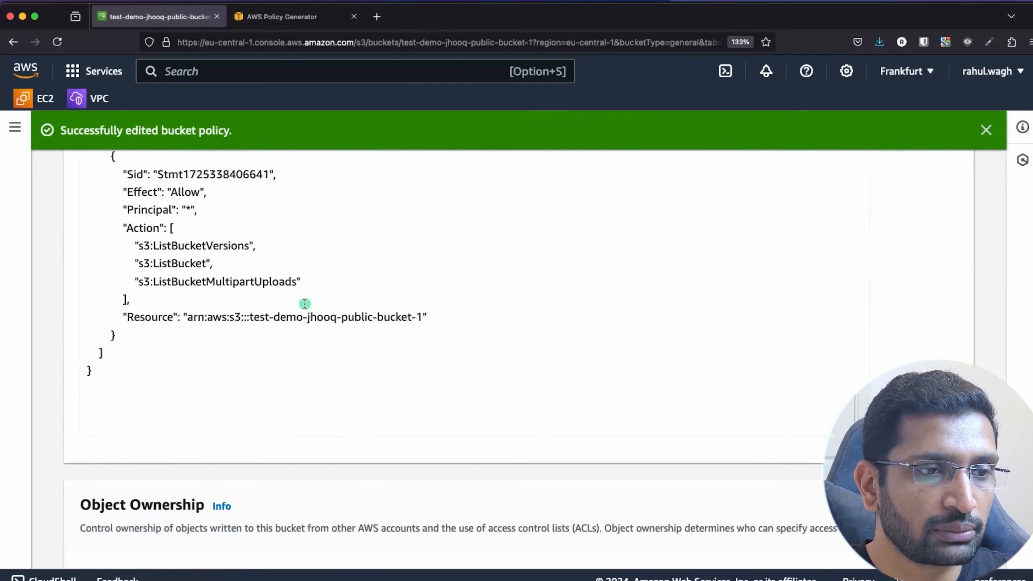
scroll(291, 355, up, 4)
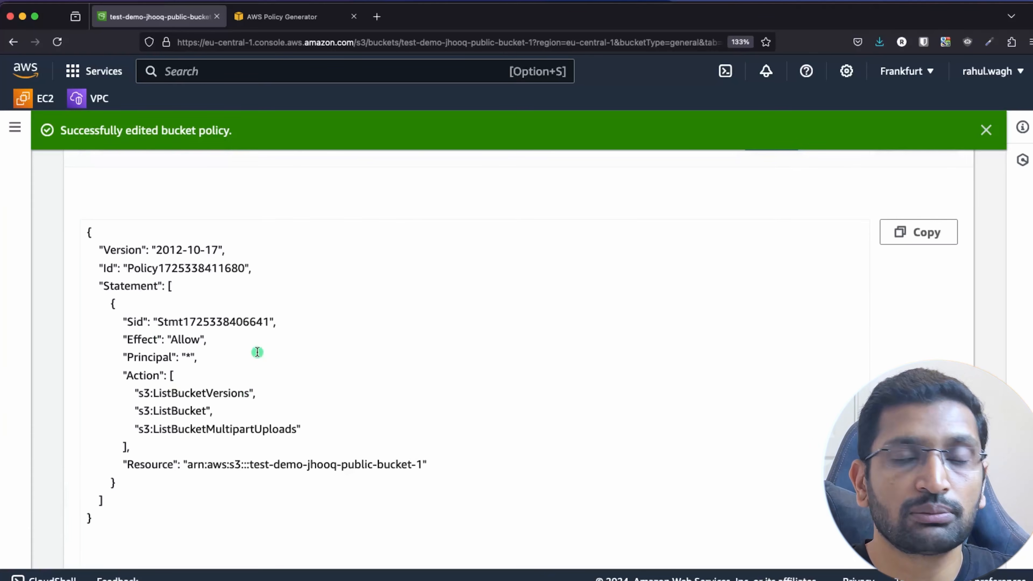
scroll(258, 352, up, 4)
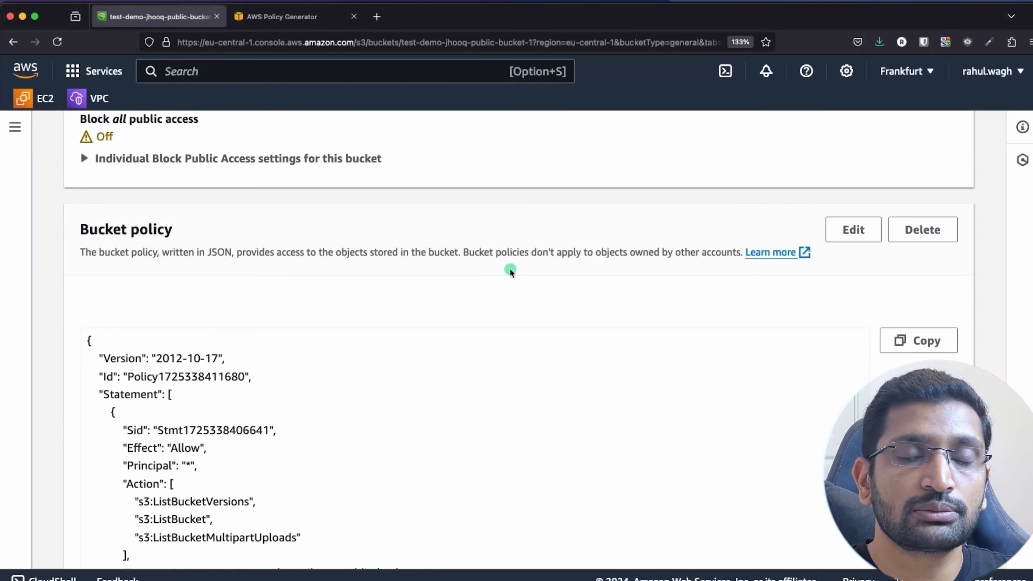
scroll(488, 277, up, 10)
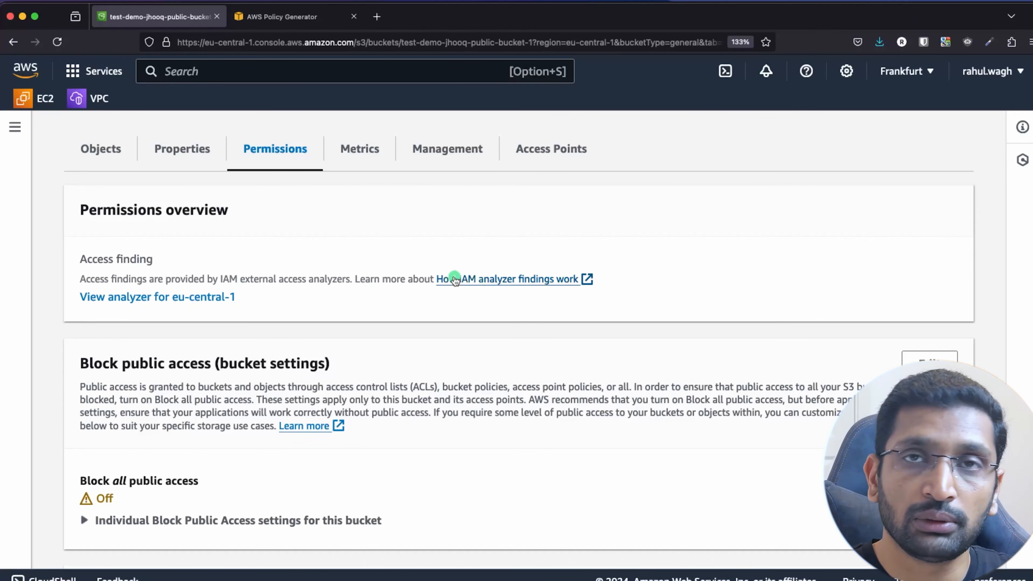
Step: Start an upload to the bucket test-demo-jhooq-public-bucket-1 and add the file object-1.png to it
click(104, 148)
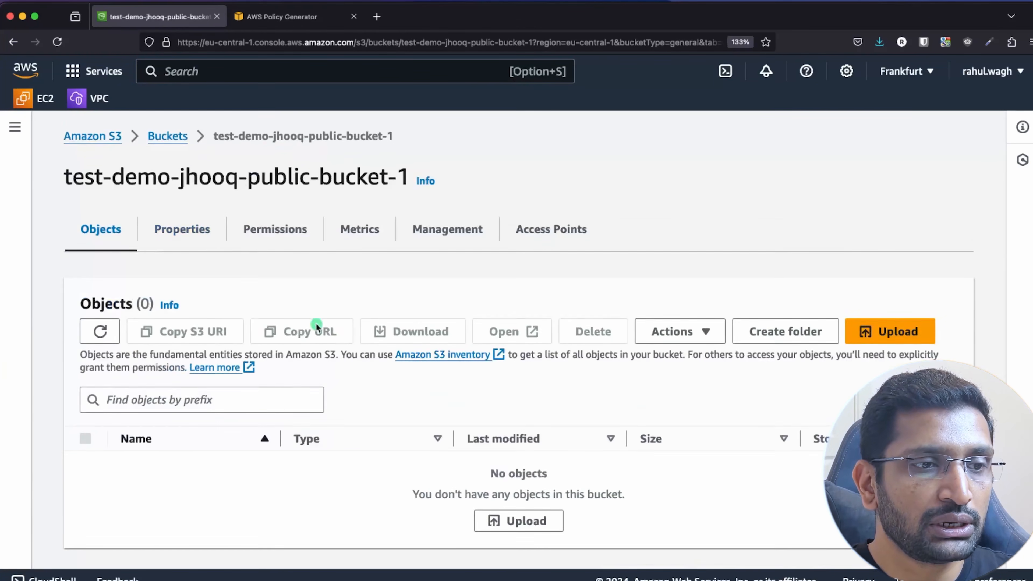
scroll(327, 331, down, 1)
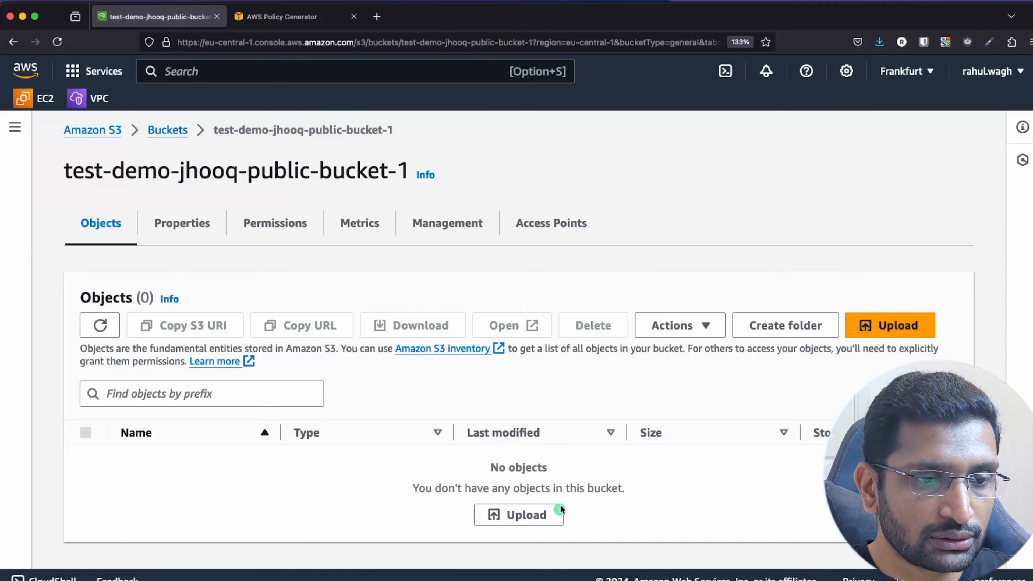
click(520, 514)
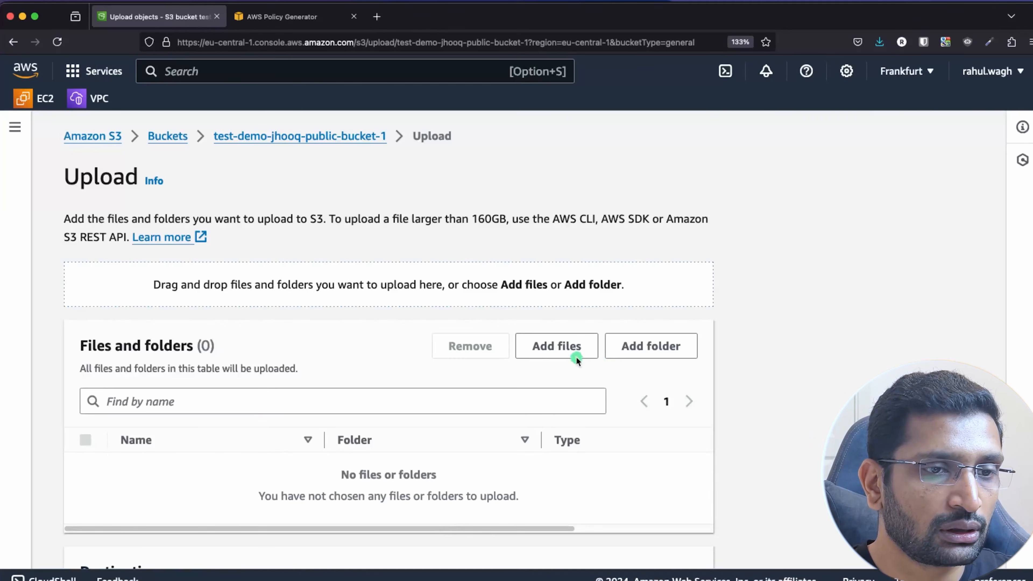
click(548, 346)
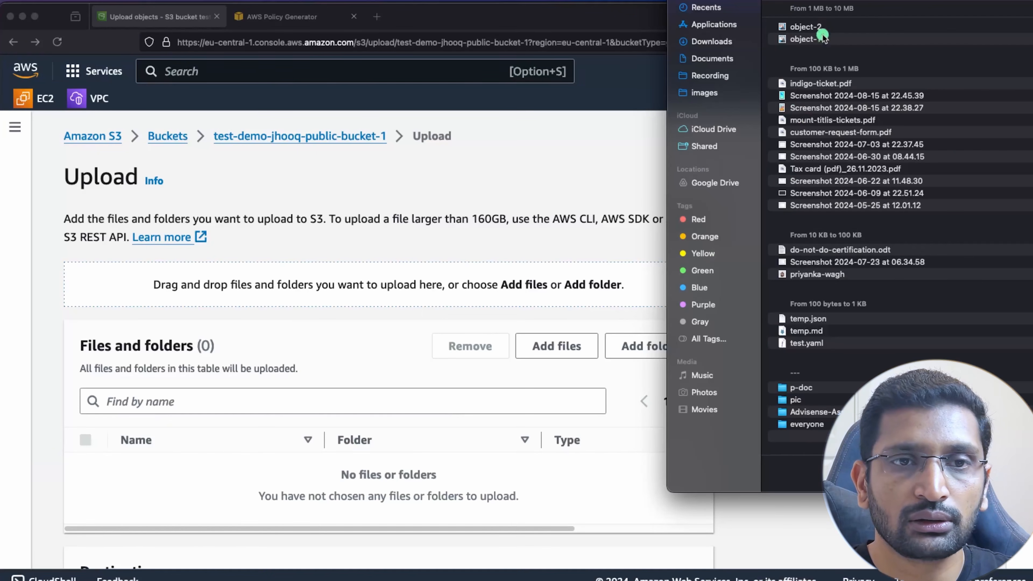
click(809, 40)
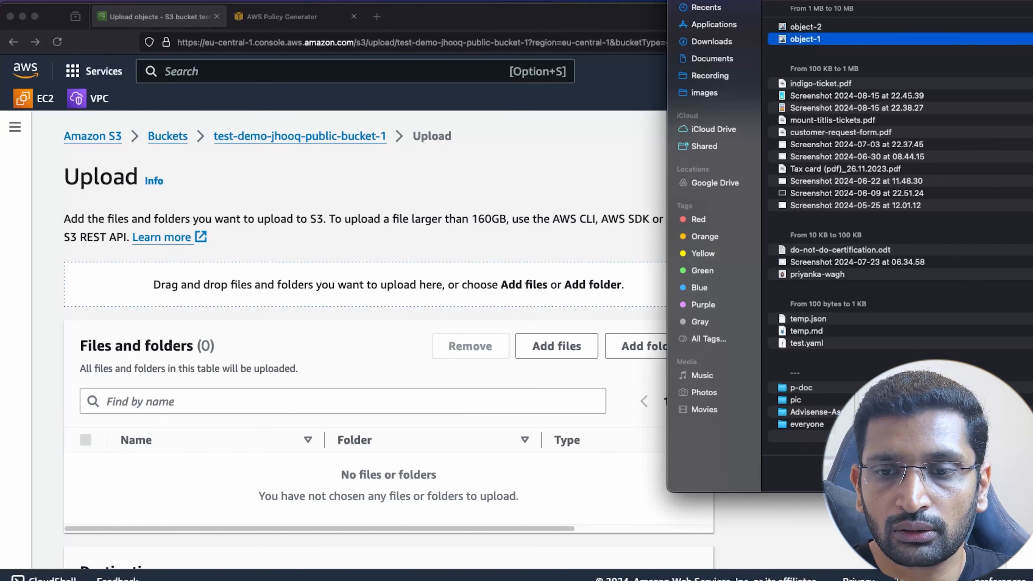
key(Return)
Step: Select object-1.png in the upload list, upload it to the bucket, and close the upload status page
scroll(185, 358, down, 5)
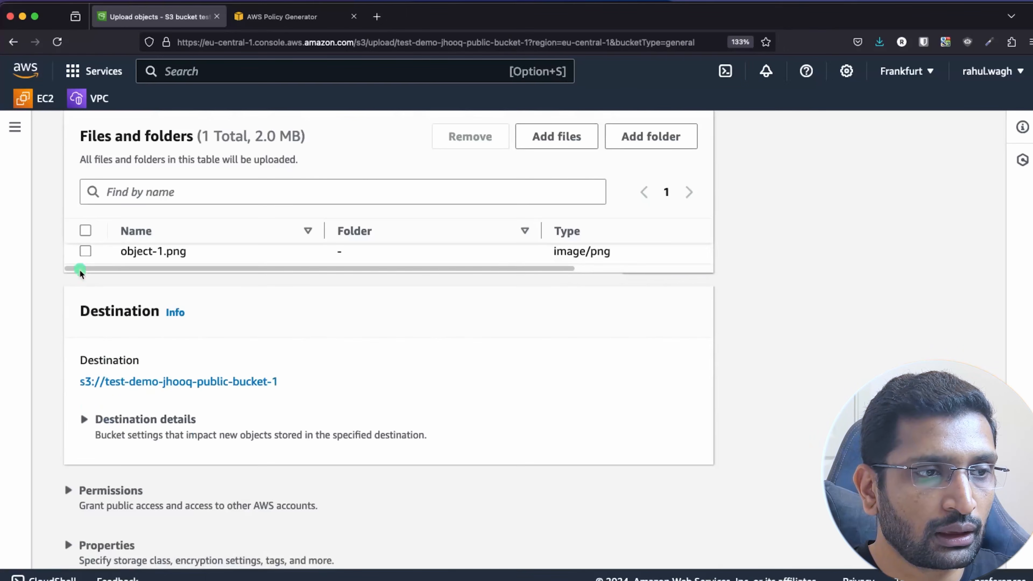
click(86, 252)
scroll(438, 376, down, 2)
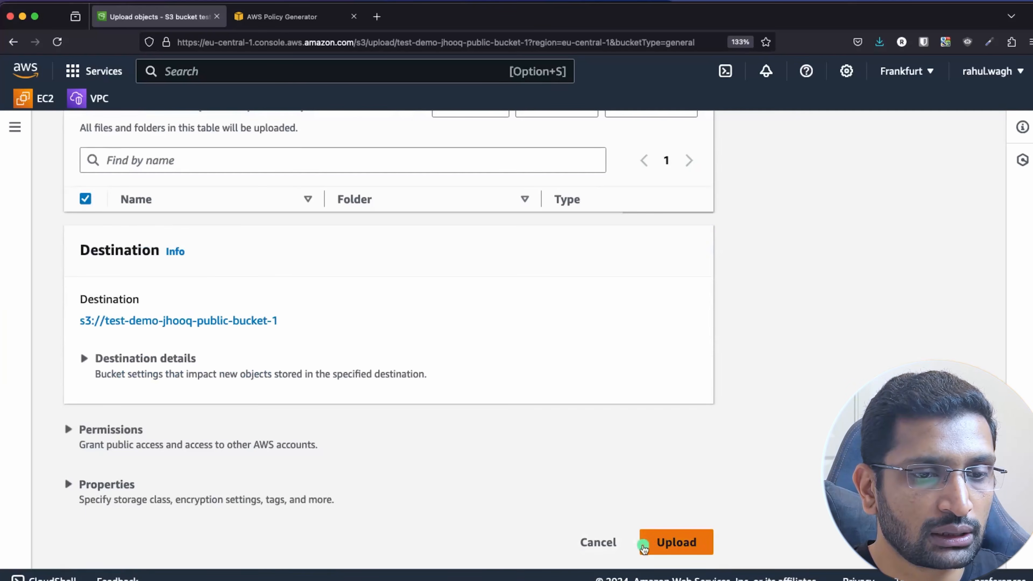
click(666, 545)
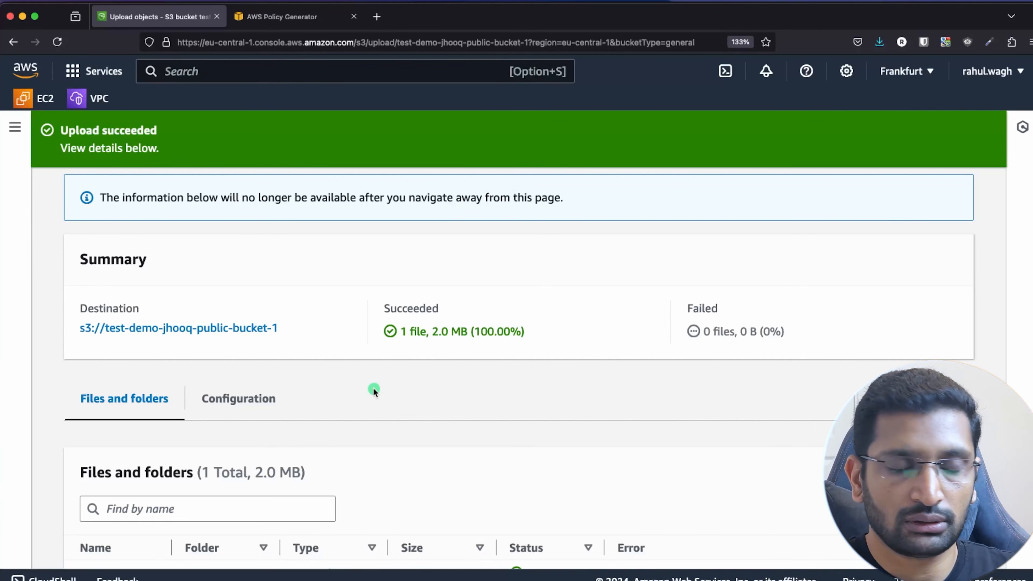
scroll(375, 391, down, 3)
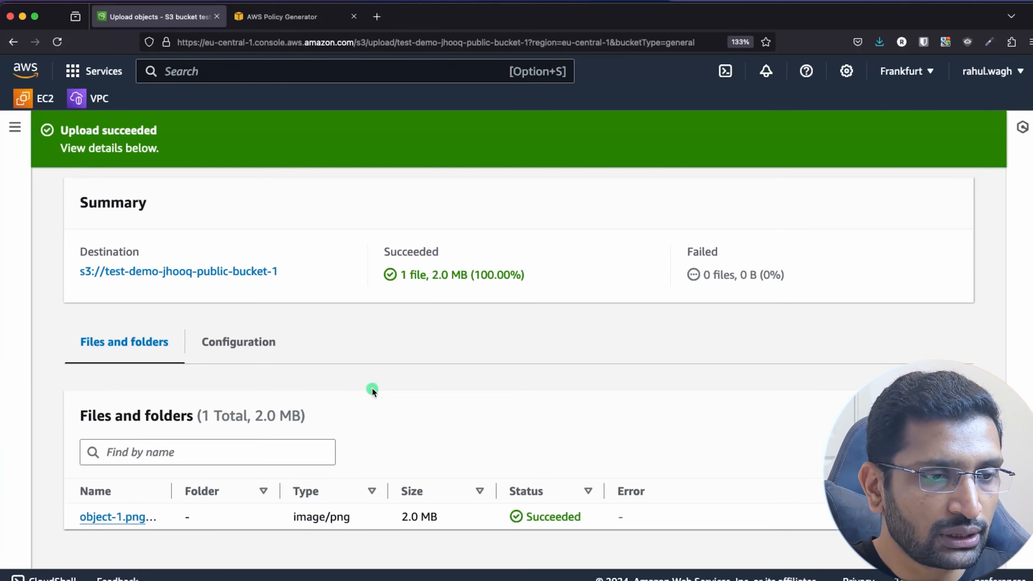
scroll(559, 468, up, 4)
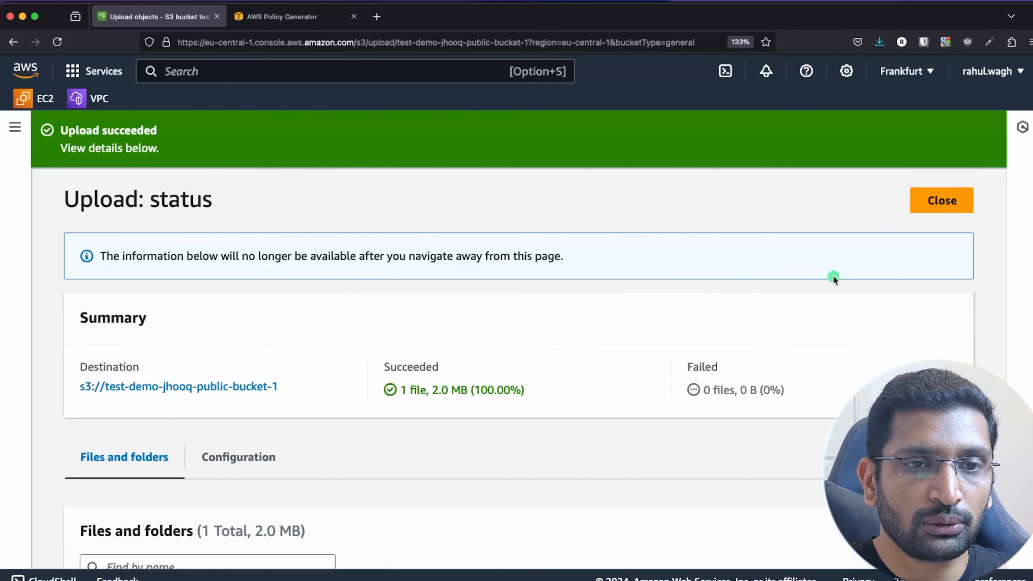
click(925, 199)
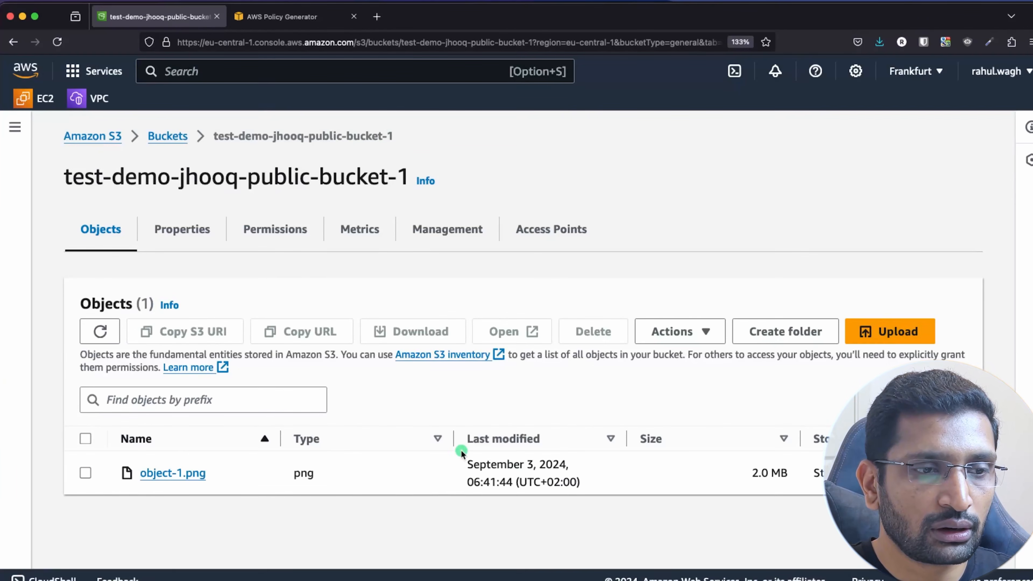
Step: Copy the object URL of object-1.png and open it in a new browser tab
click(86, 473)
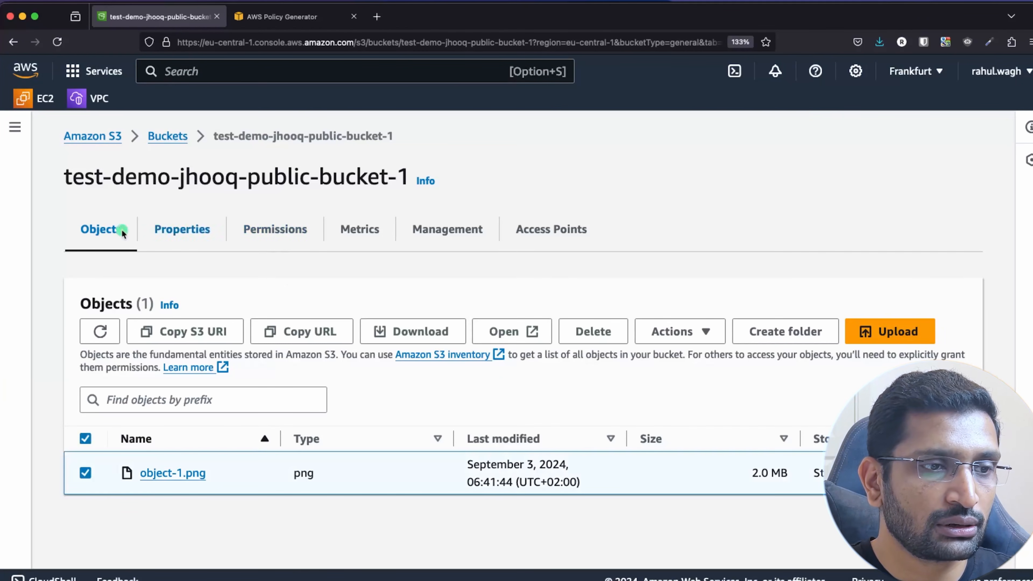
click(303, 331)
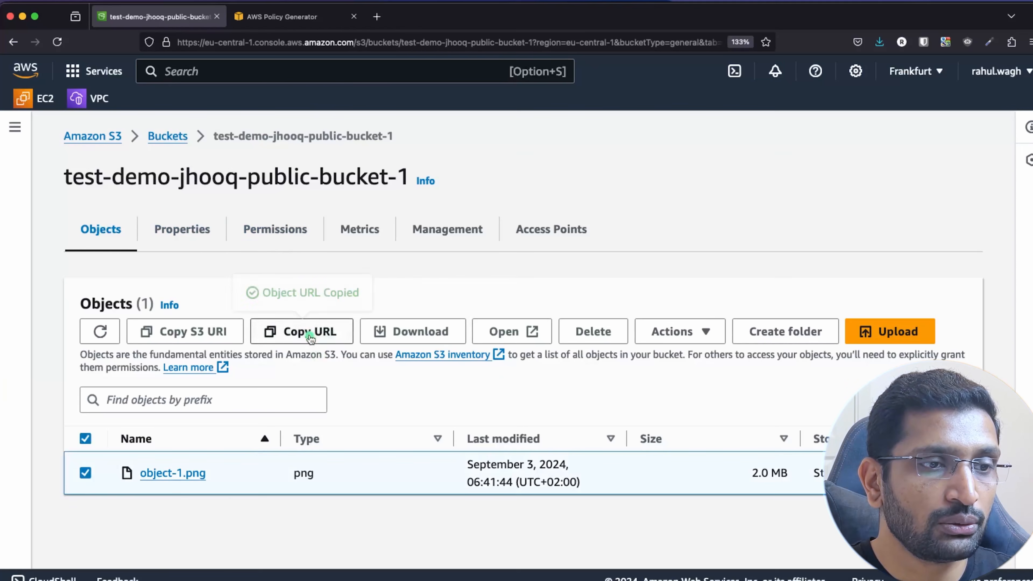
click(377, 16)
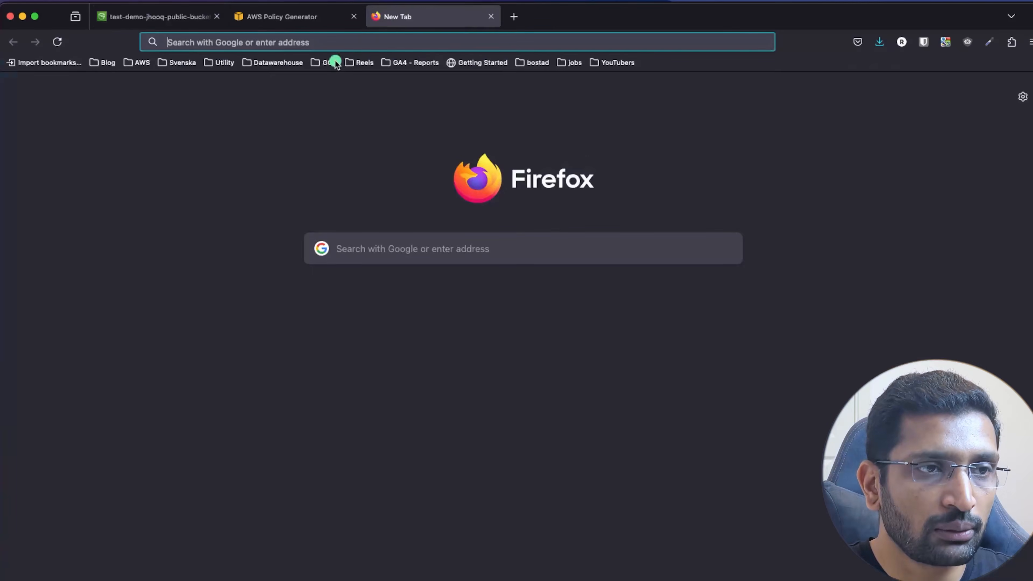
key(super+v)
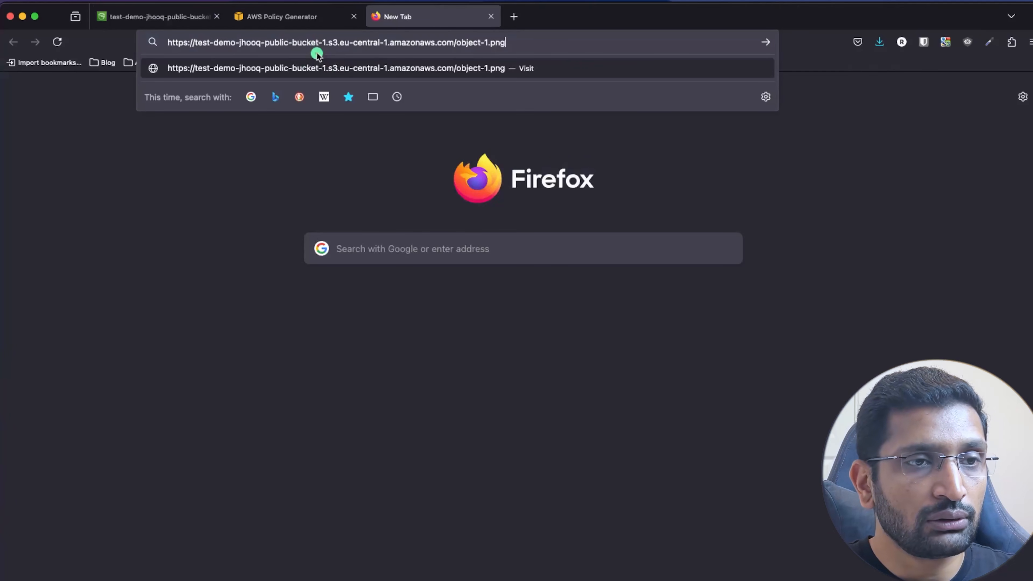
key(Return)
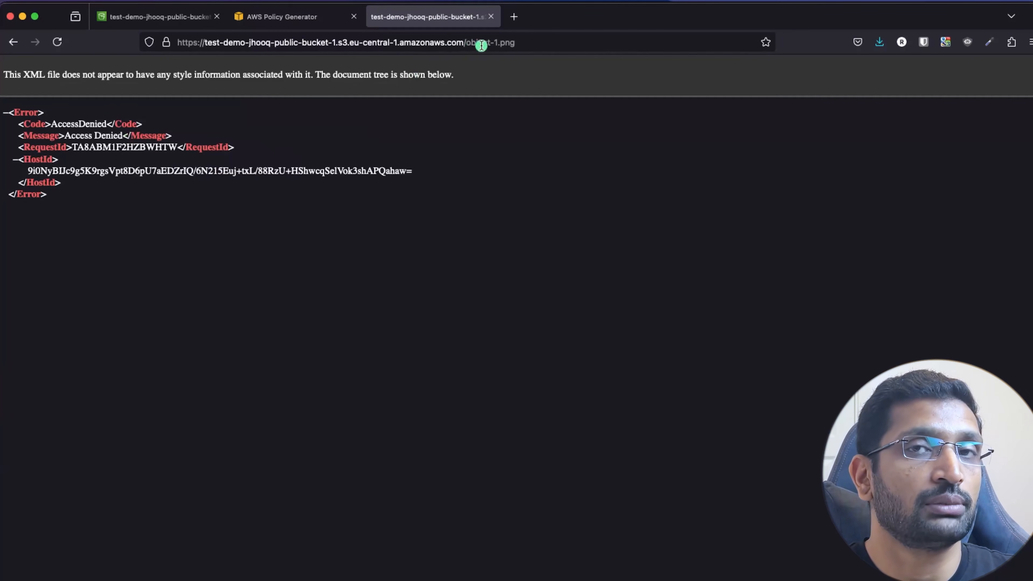
Step: Check the ListAllMyBuckets action in the generated policy JSON in AWS Policy Generator
click(317, 16)
click(400, 361)
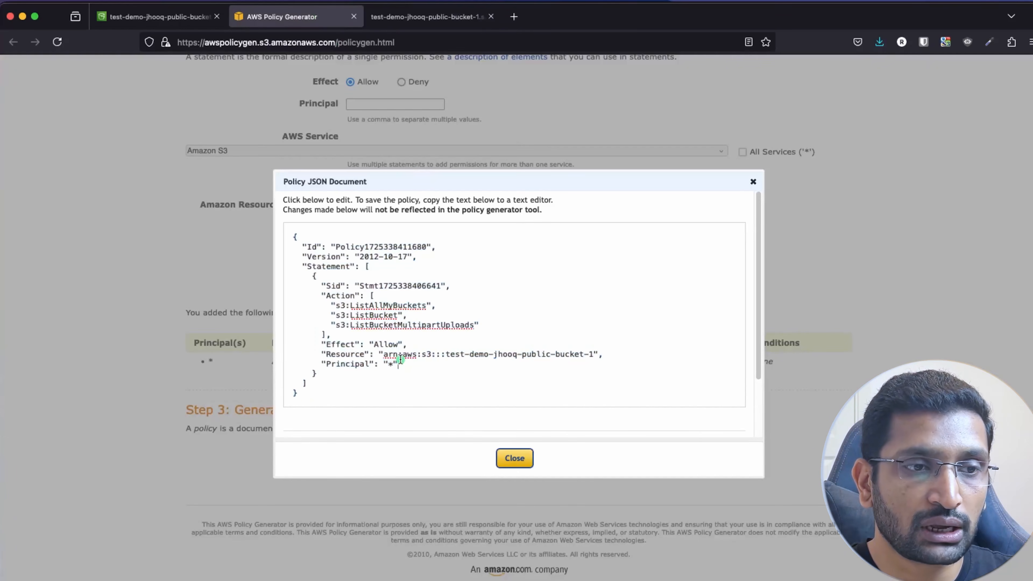
triple_click(383, 307)
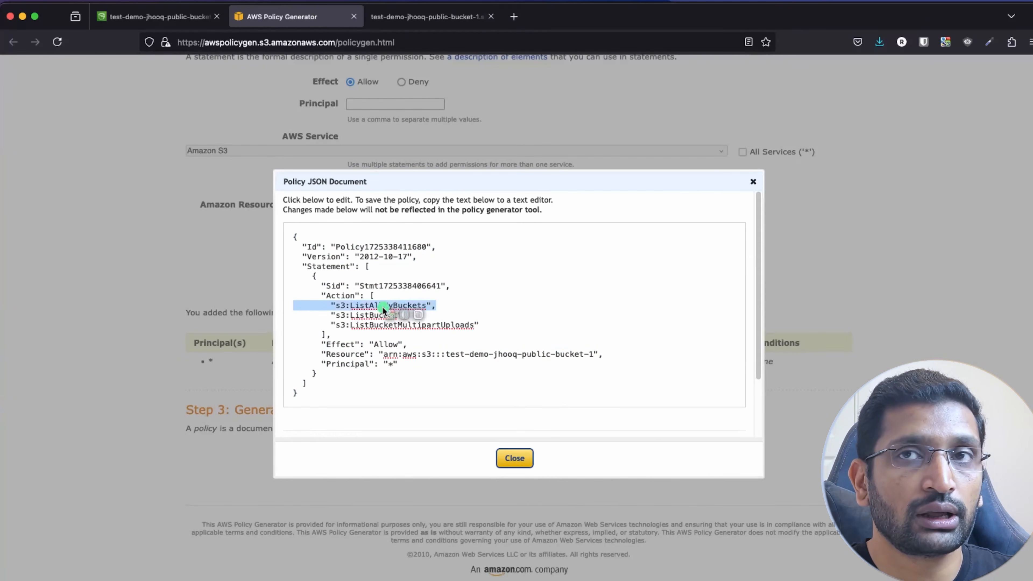
click(406, 16)
click(470, 42)
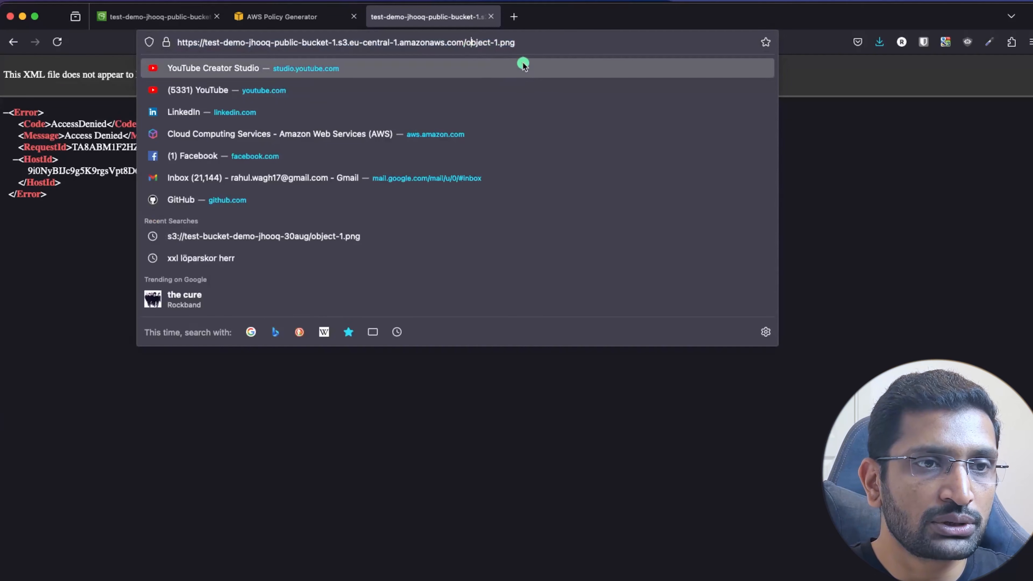
key(End)
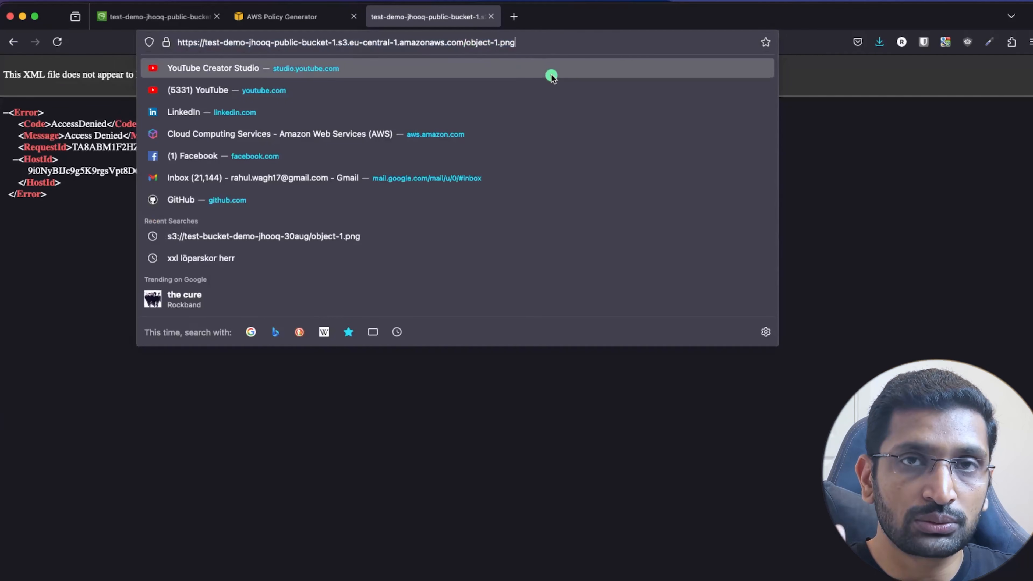
key(BackSpace)
key(BackSpace)
key(BackSpace)
key(BackSpace)
key(BackSpace)
key(BackSpace)
key(BackSpace)
key(BackSpace)
key(BackSpace)
key(BackSpace)
key(BackSpace)
key(BackSpace)
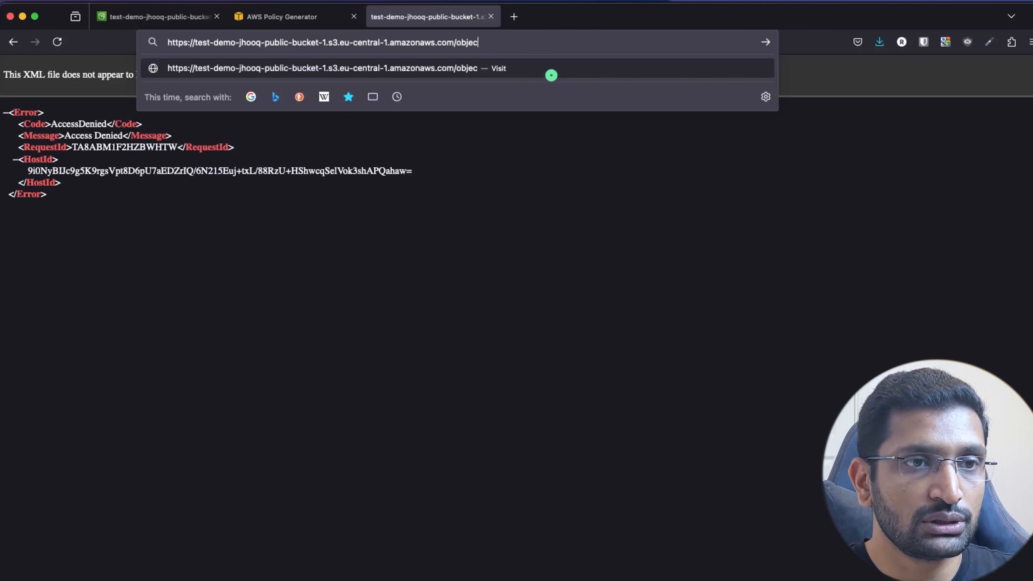
key(Return)
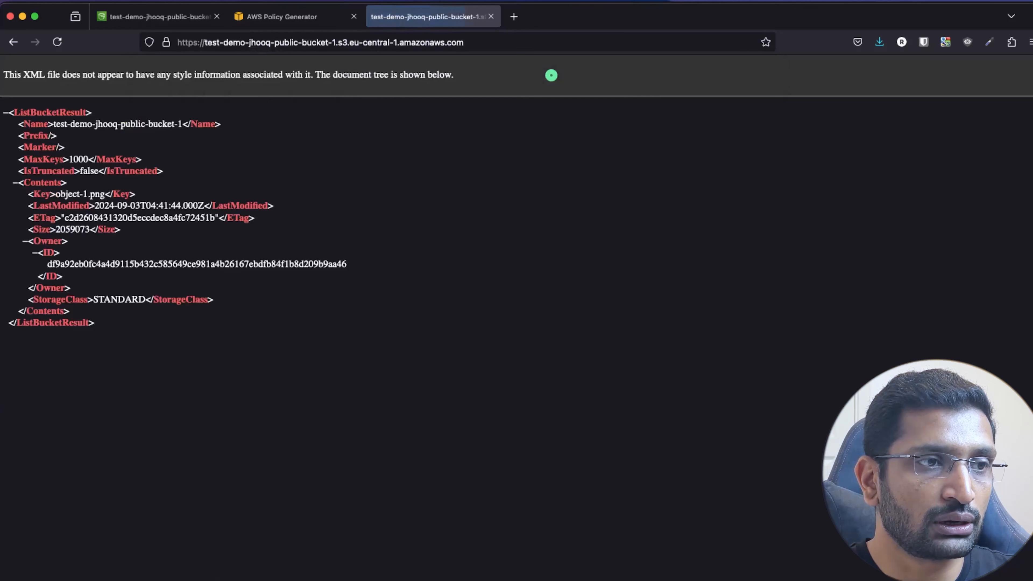
Step: Examine the bucket name and contents entries in the returned XML listing and compare them with the generated policy's actions
triple_click(88, 124)
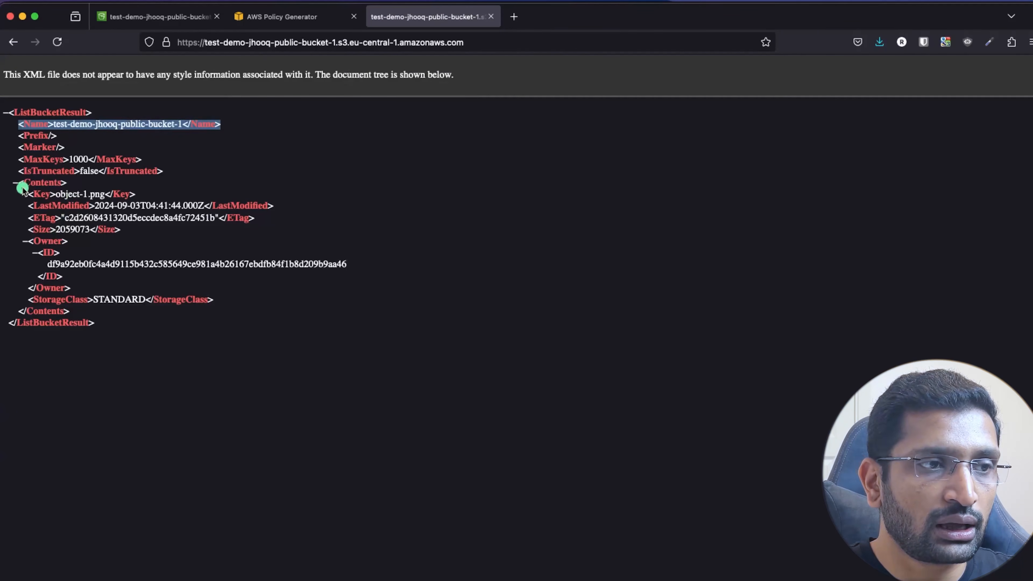
drag(18, 183, 149, 258)
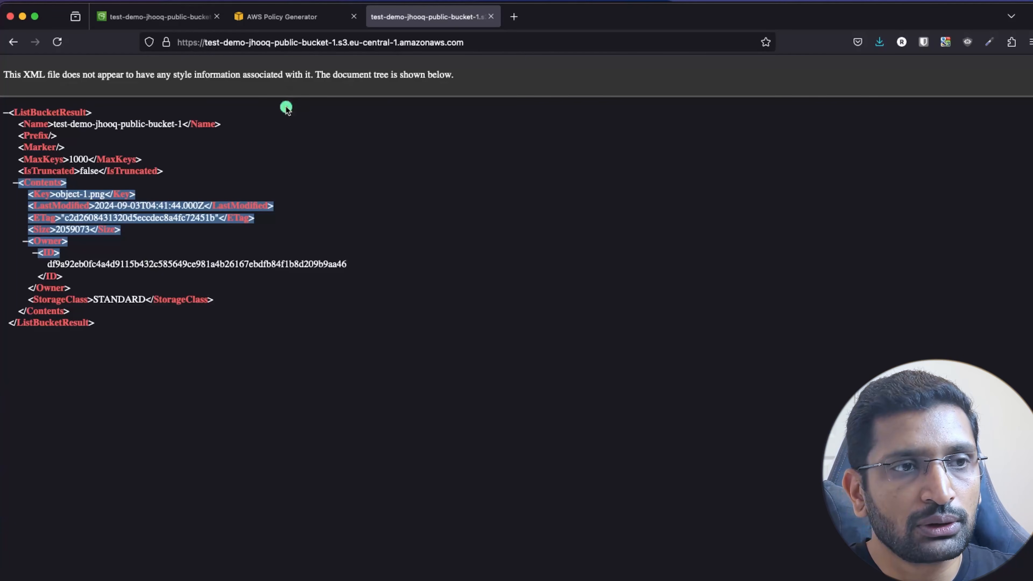
click(275, 28)
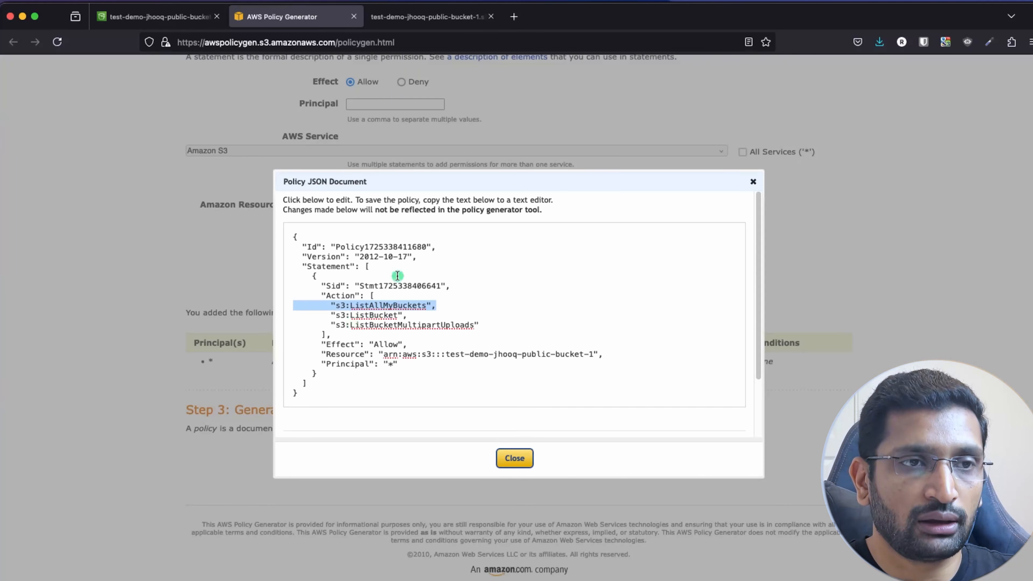
click(395, 16)
click(525, 47)
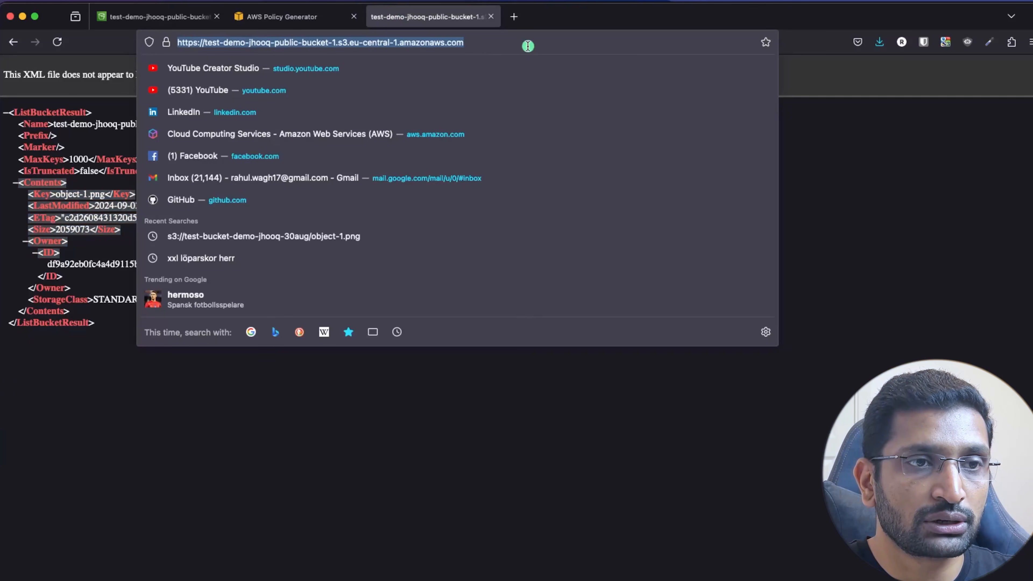
click(445, 424)
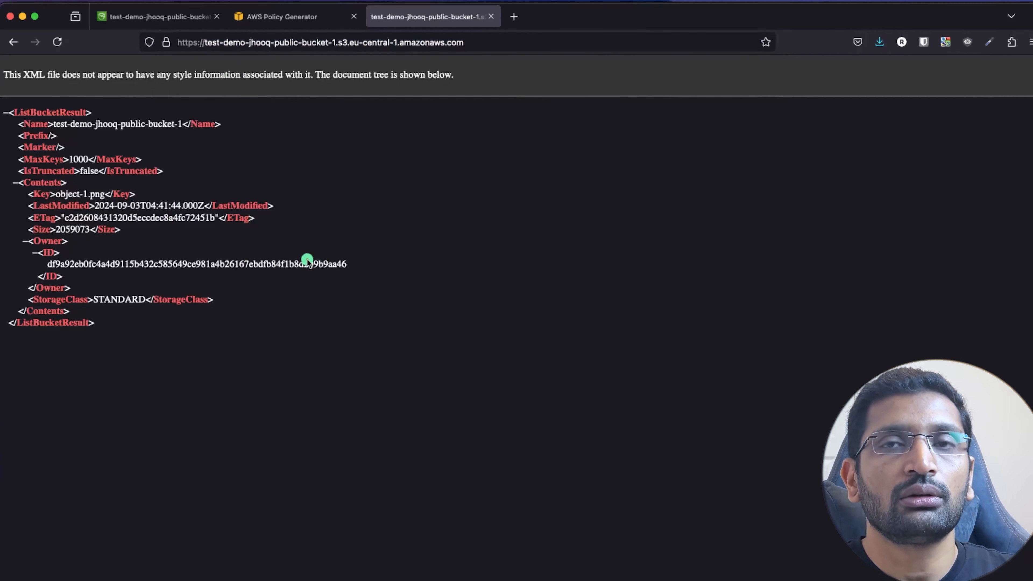
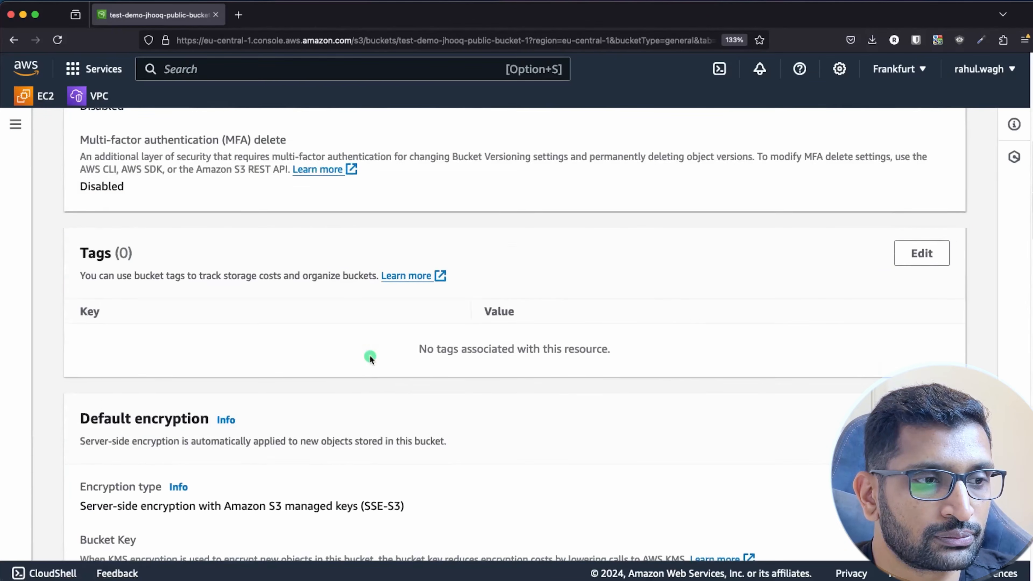
Step: Edit the bucket's default encryption and set the encryption type to server-side encryption with AWS Key Management Service keys (SSE-KMS)
scroll(370, 356, down, 3)
double_click(159, 335)
drag(159, 336, 81, 339)
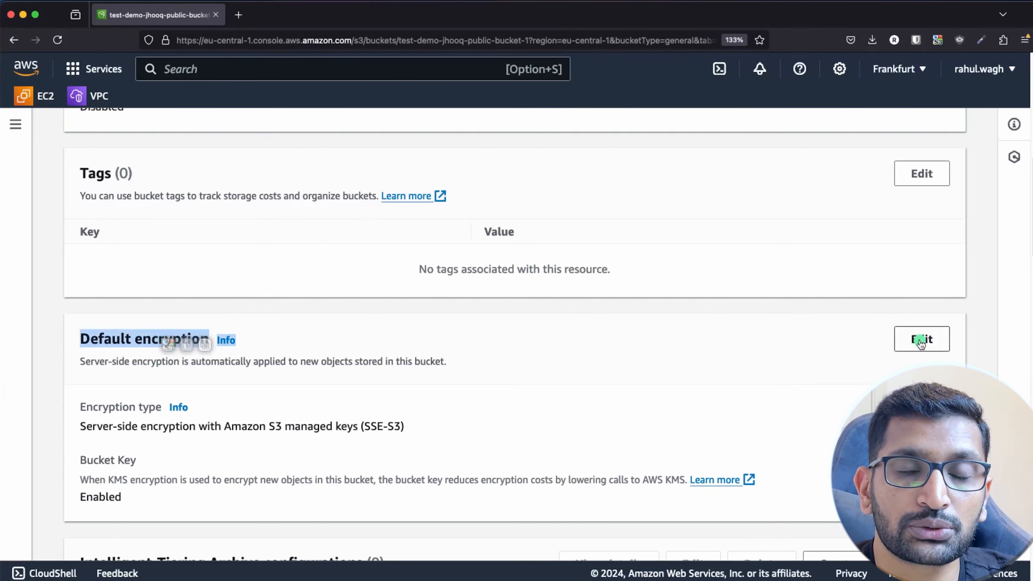
click(918, 338)
click(85, 334)
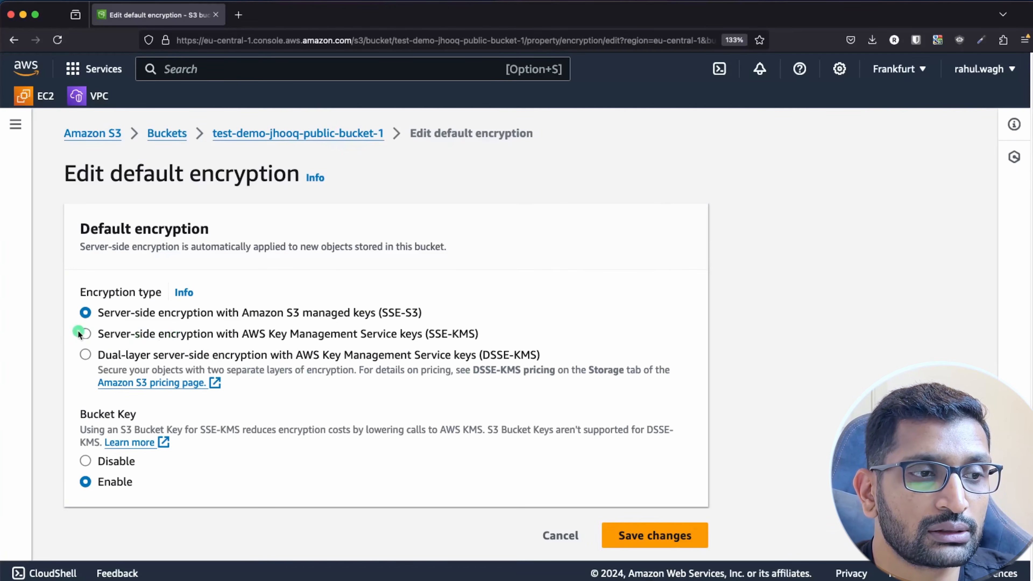
drag(98, 331, 352, 336)
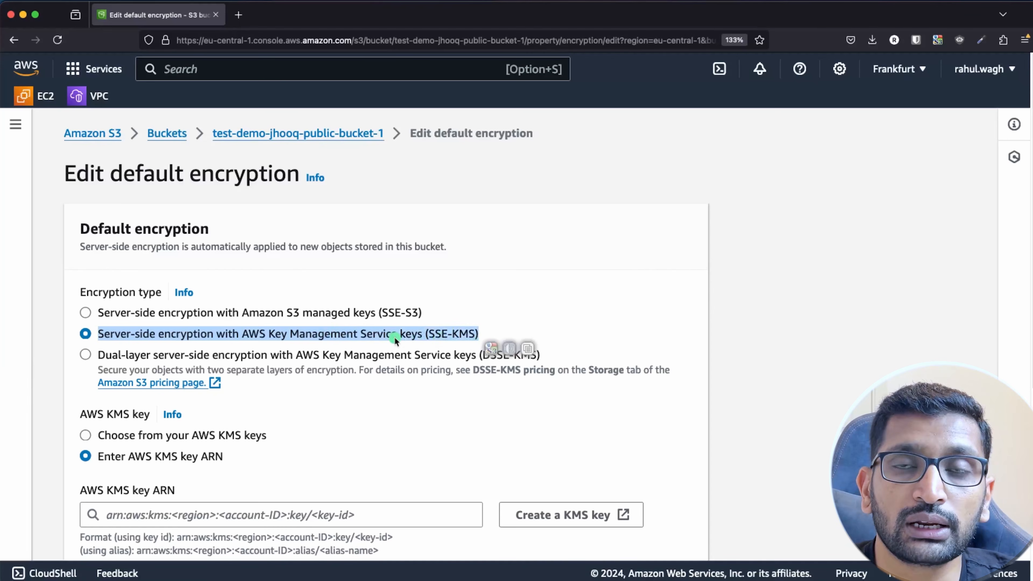
scroll(394, 336, down, 5)
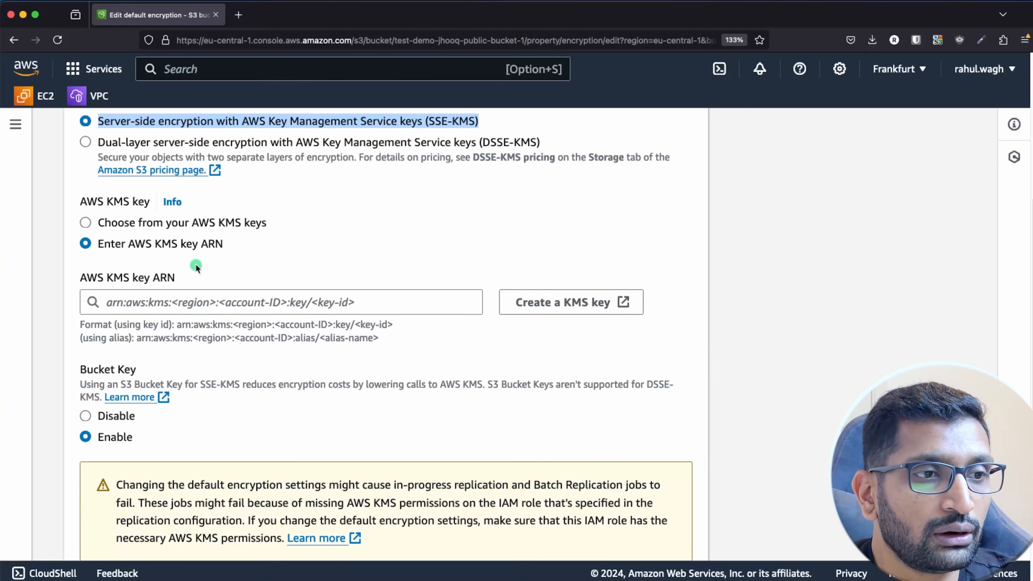
Step: Check which existing AWS KMS keys are available to choose from, and return to the option of entering a key ARN
click(86, 223)
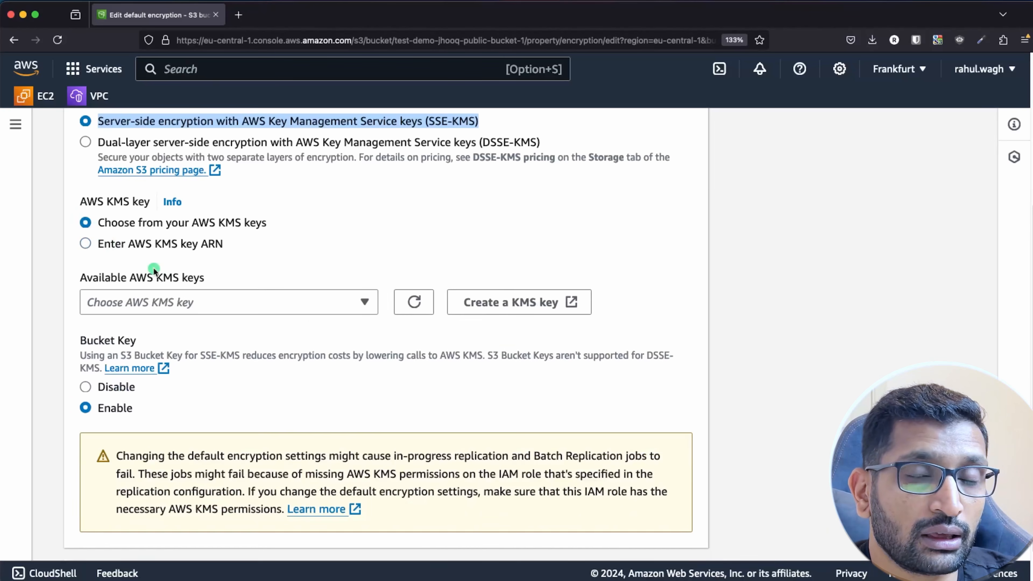
click(219, 303)
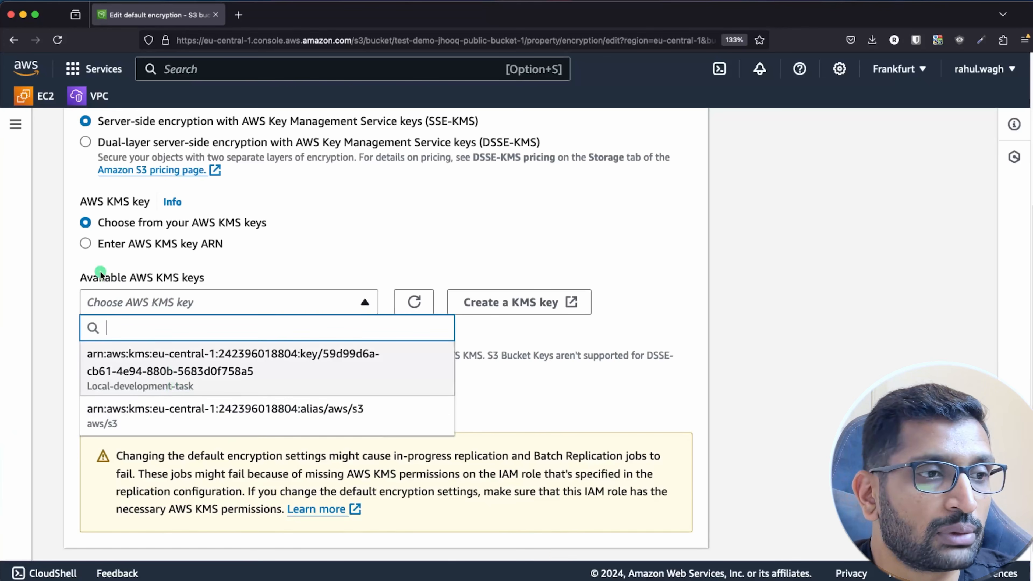
click(86, 244)
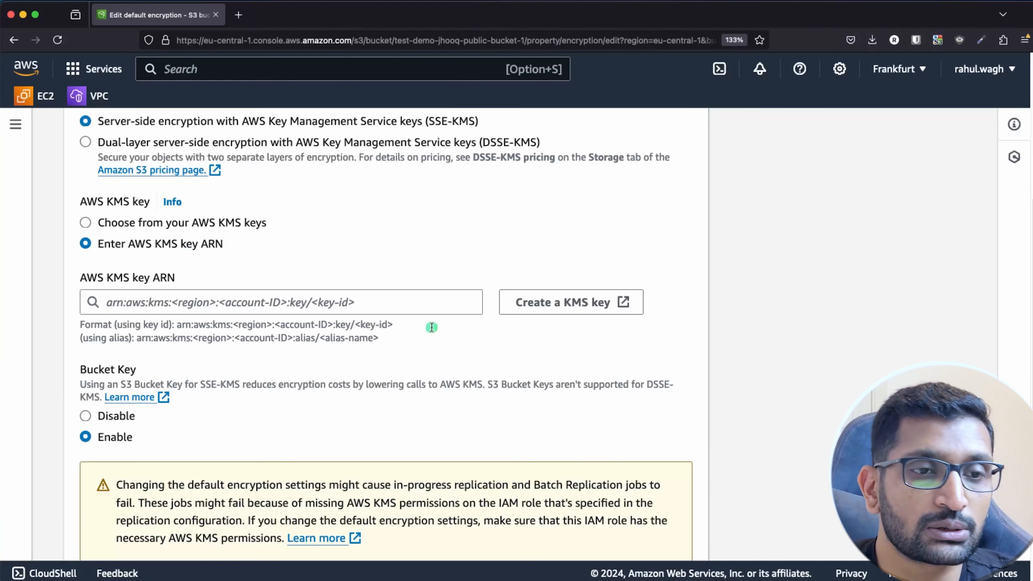
Step: Open the KMS key creation page and review the key type, key usage and advanced options of the key configuration
click(565, 304)
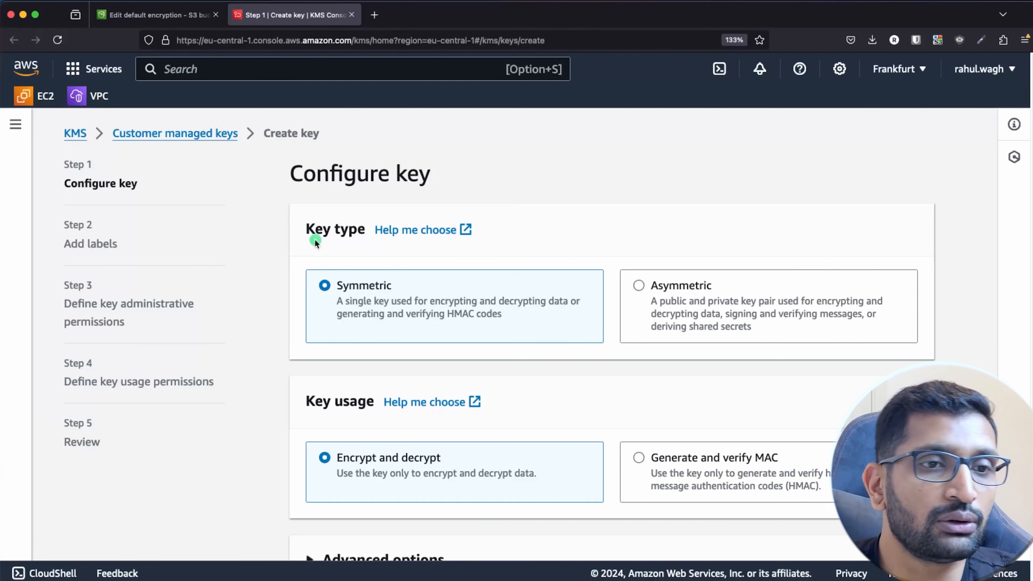
scroll(367, 322, down, 2)
scroll(367, 322, down, 2)
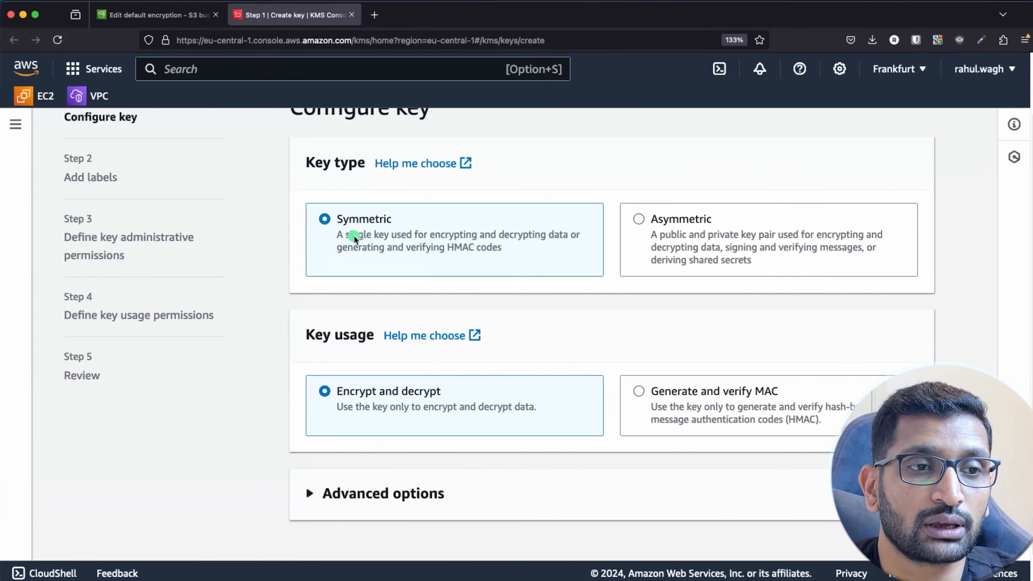
scroll(435, 396, down, 1)
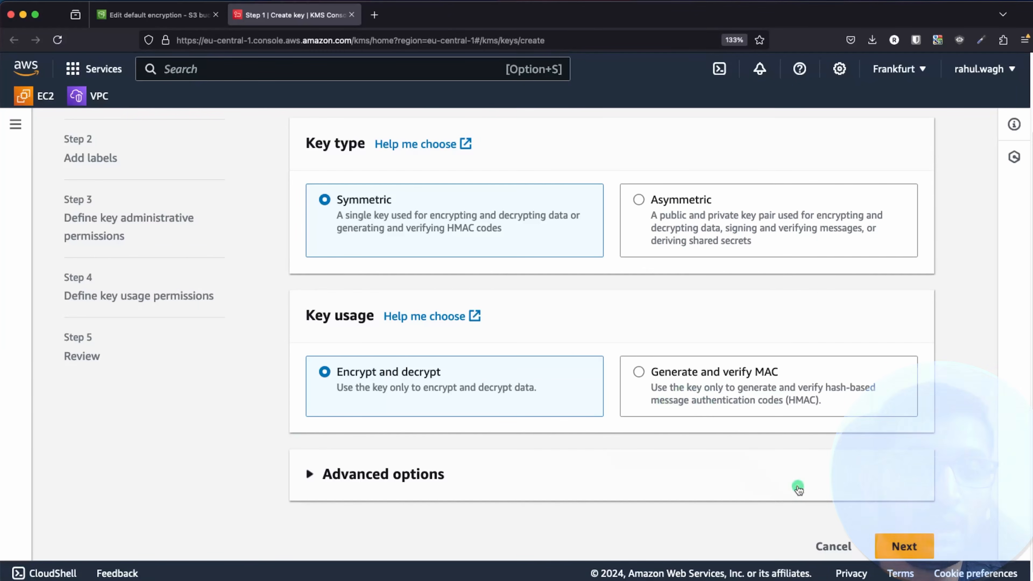
scroll(795, 487, down, 1)
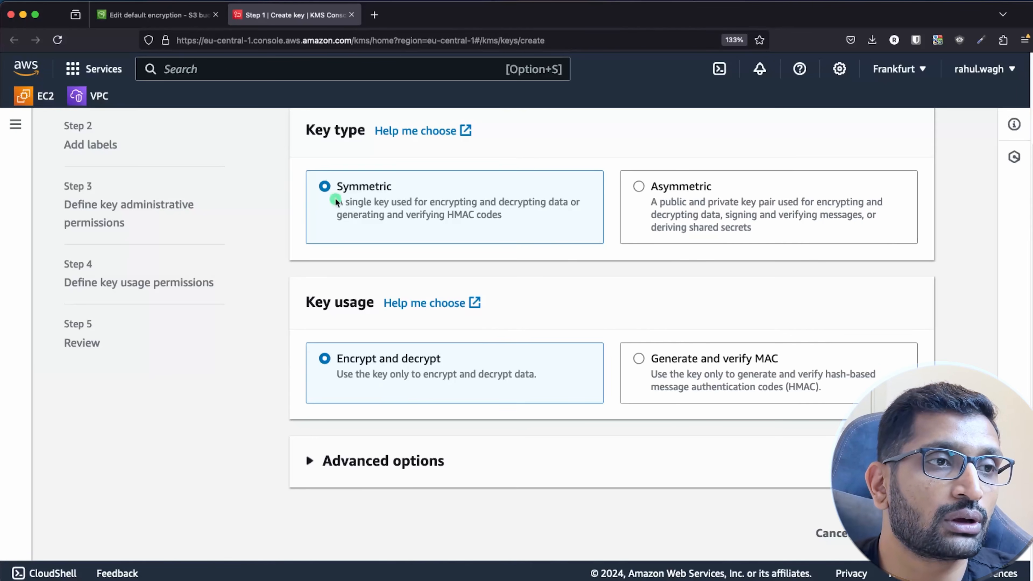
Step: Open the Local-development-task key among the customer managed keys in KMS and copy its ARN
click(139, 12)
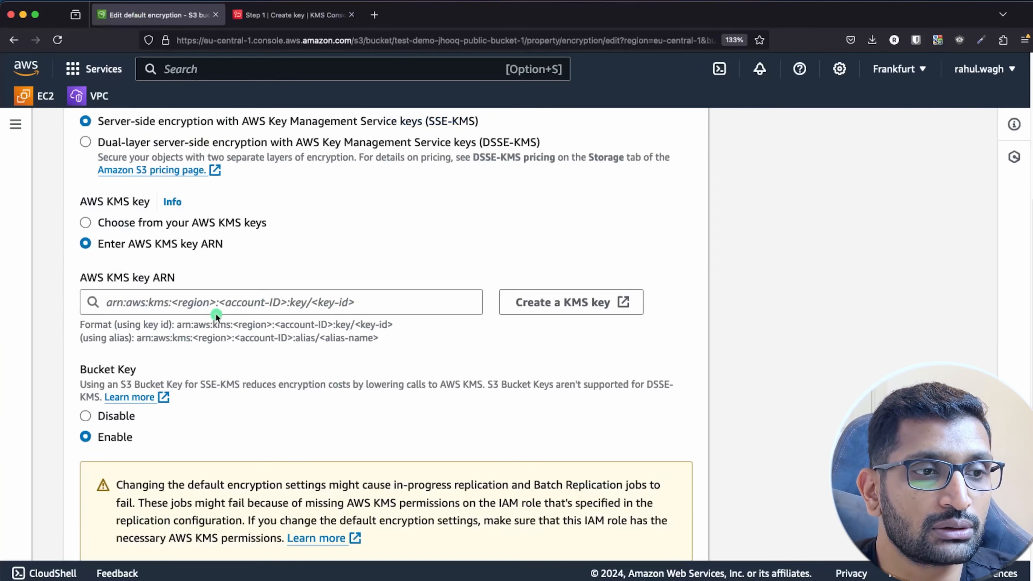
click(258, 306)
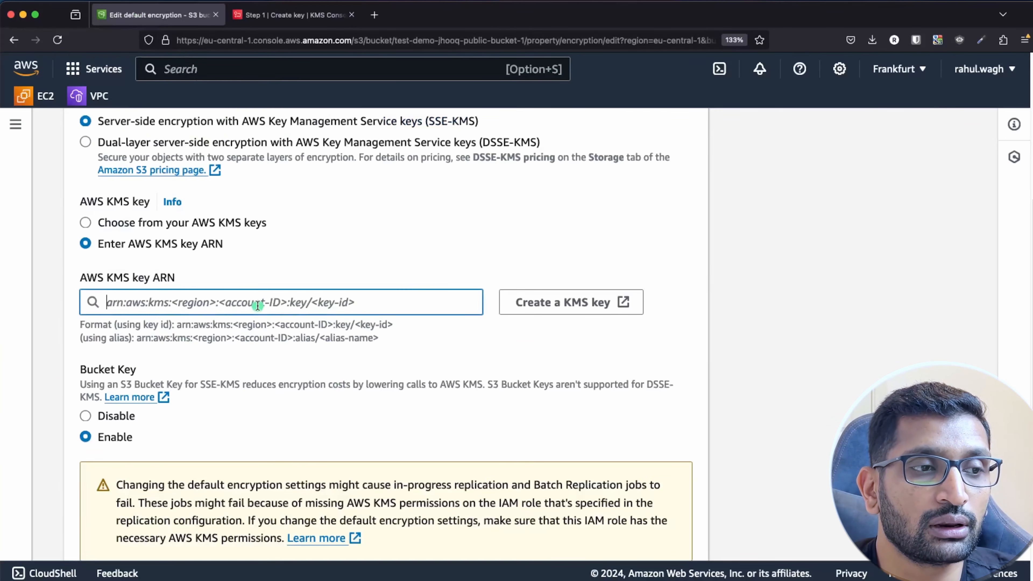
click(299, 14)
scroll(217, 197, up, 3)
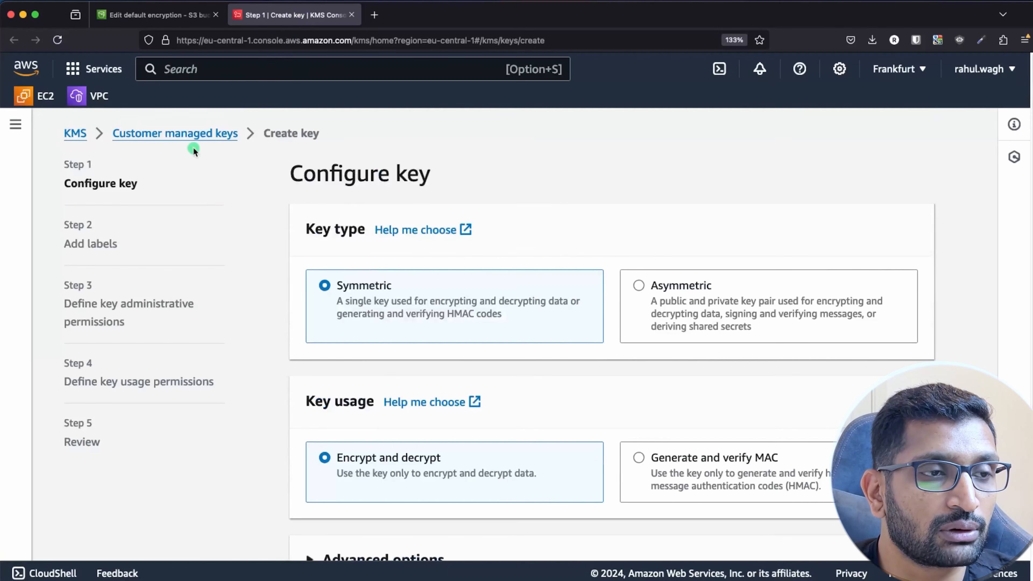
click(192, 135)
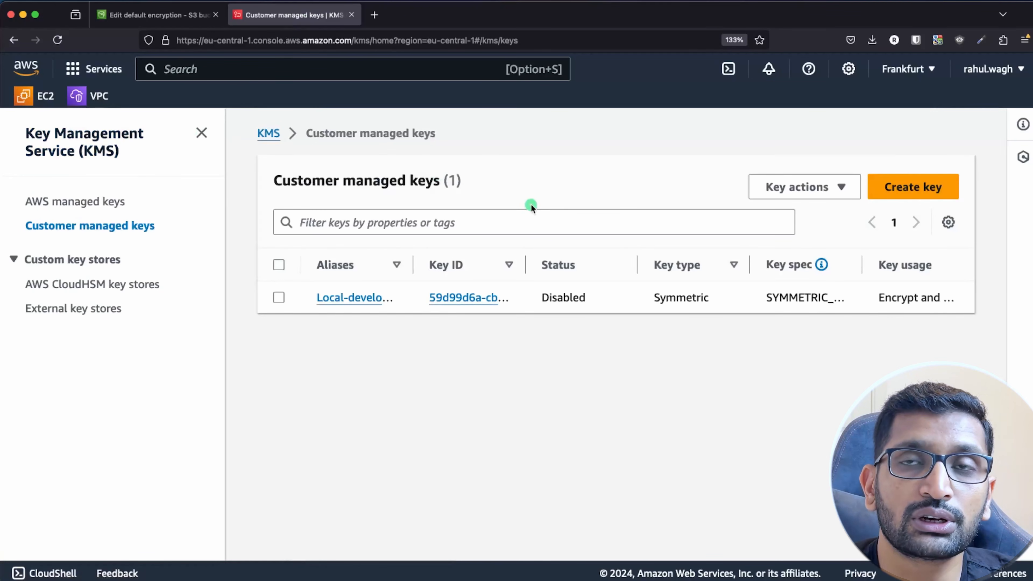
click(344, 298)
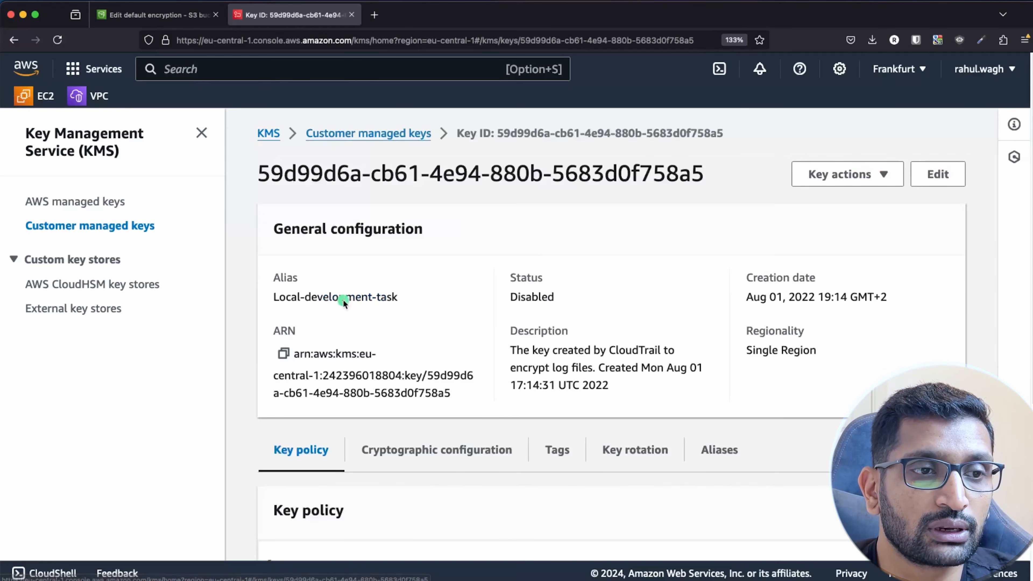
click(284, 354)
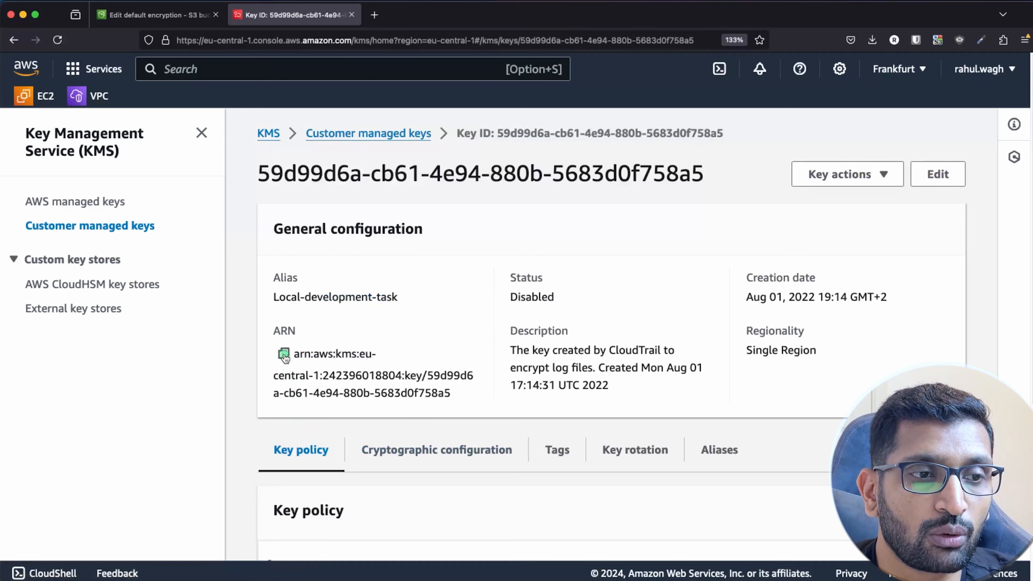
Step: Paste the copied key ARN as the AWS KMS key ARN in the S3 bucket's default encryption settings
click(184, 21)
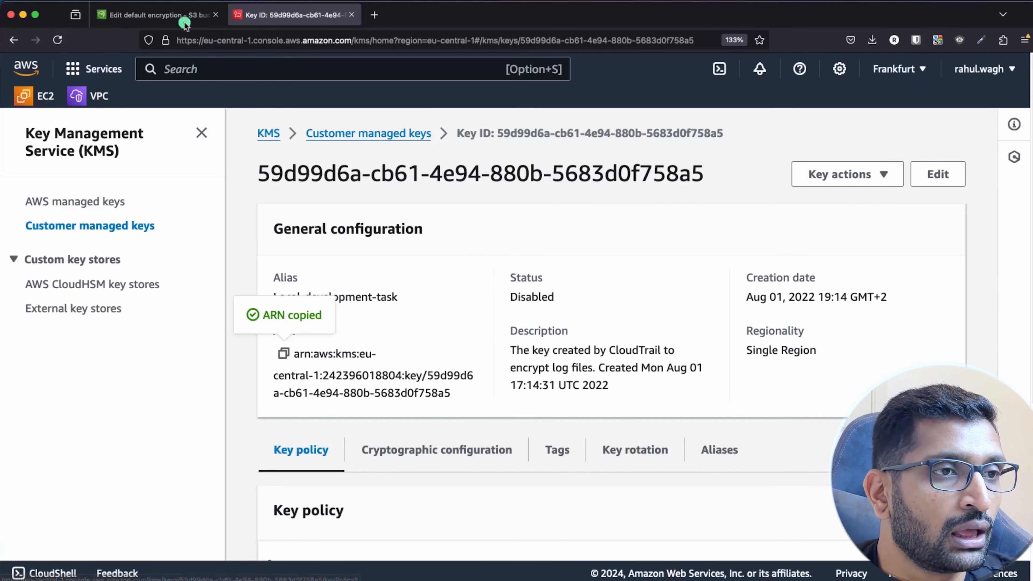
click(166, 297)
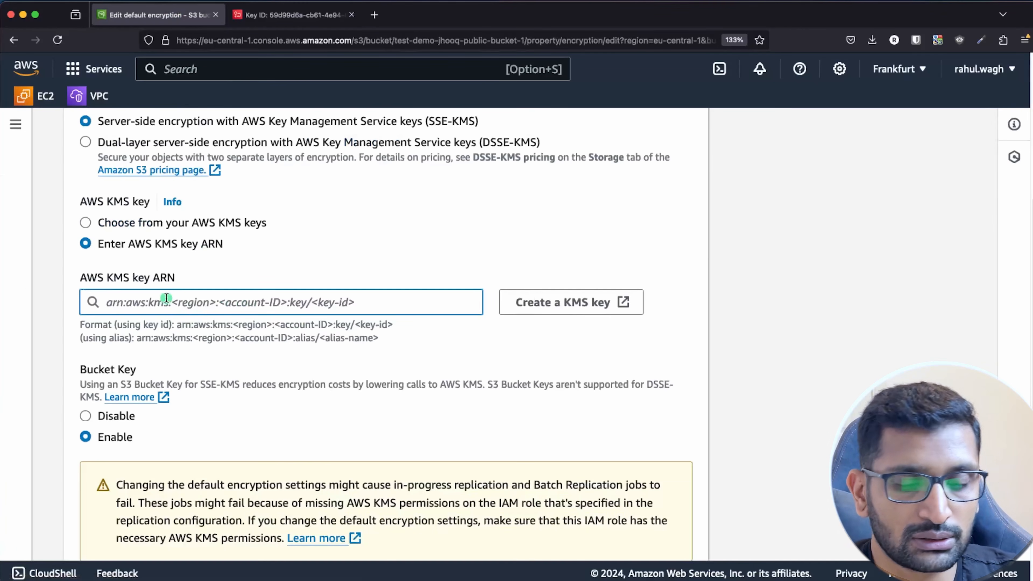
key(super+v)
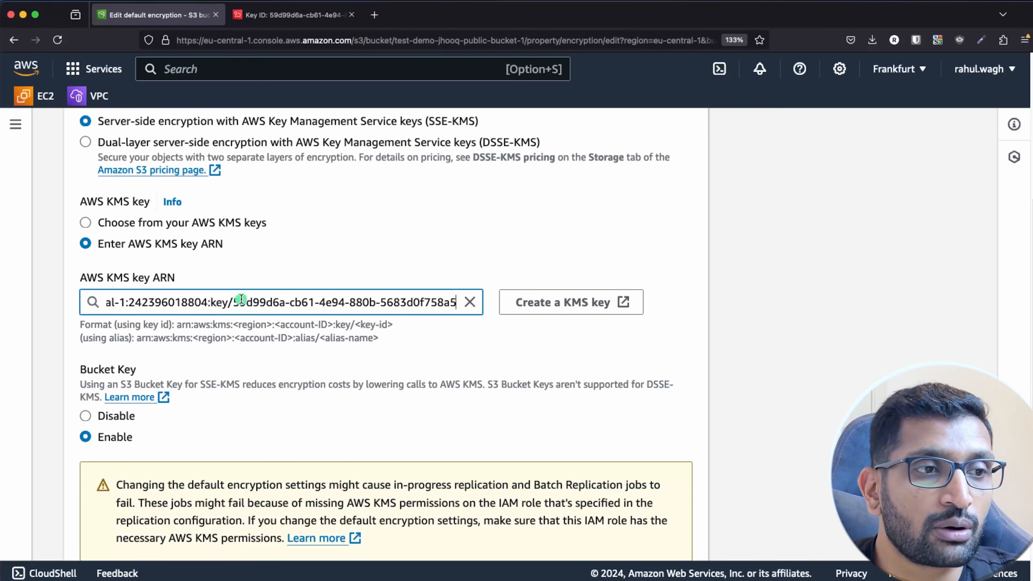
scroll(240, 299, up, 5)
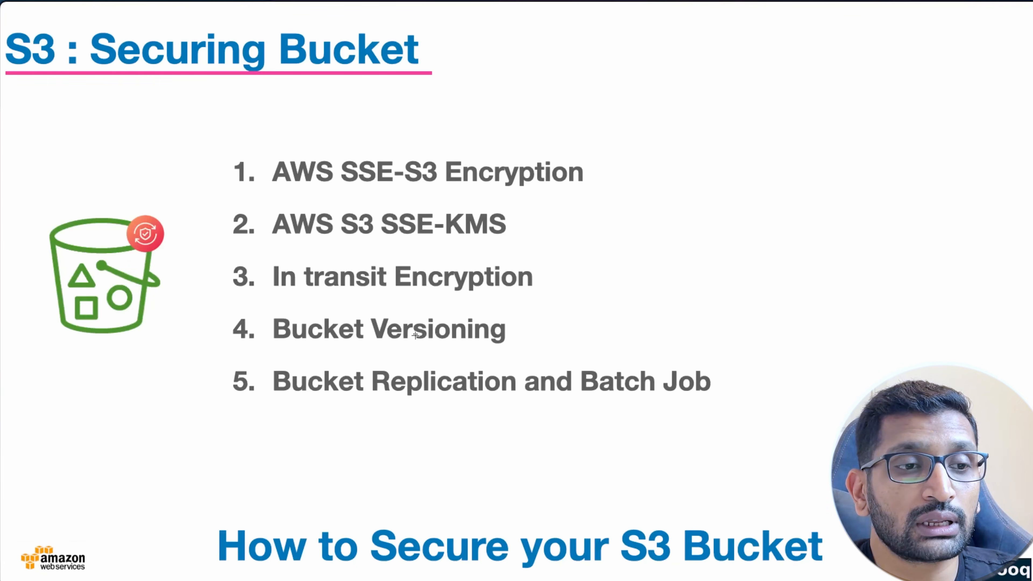
drag(541, 280, 628, 261)
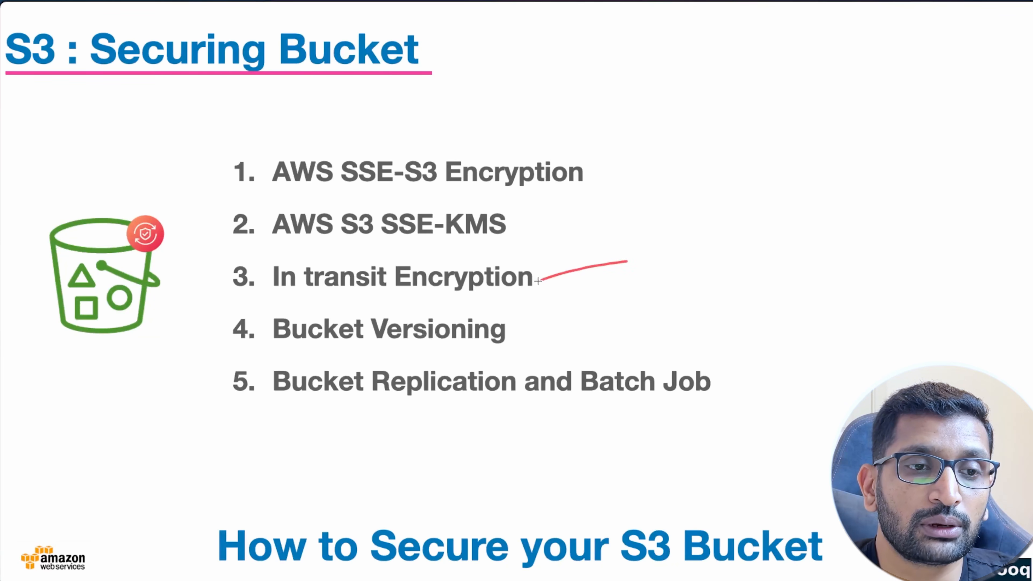
mouse_move(546, 256)
mouse_down()
mouse_move(539, 286)
mouse_move(588, 290)
mouse_up()
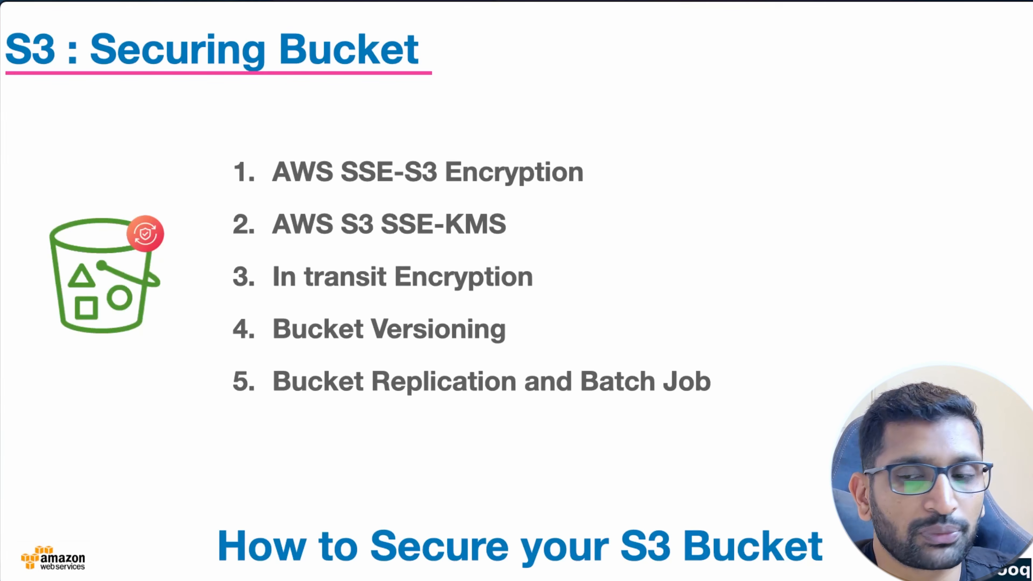
Step: Switch to the browser and open the details of object-1.png in the test-demo-jhooq-public-bucket-1 bucket
key(super+Tab)
key(super+Tab)
key(super+Tab)
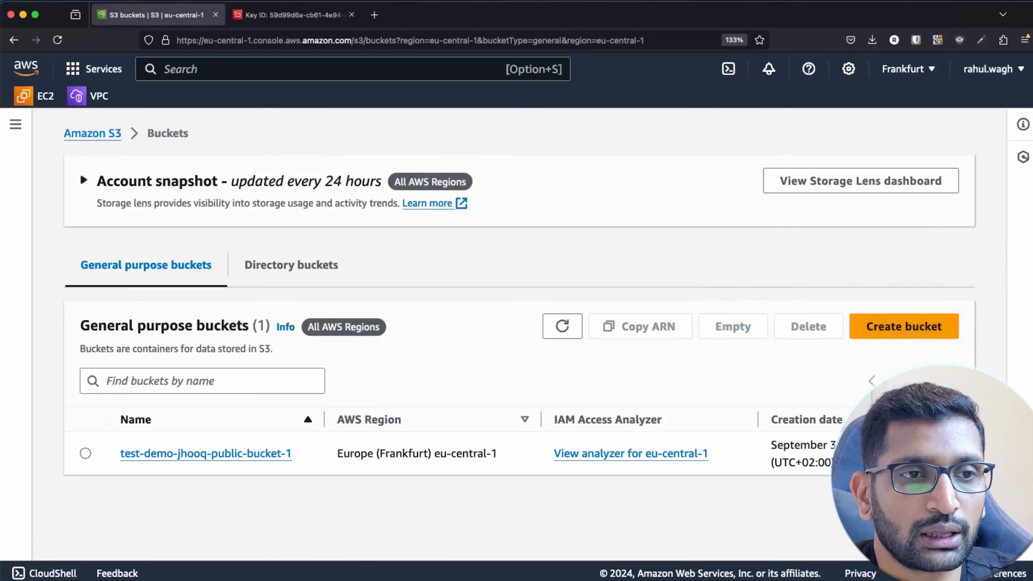
click(248, 453)
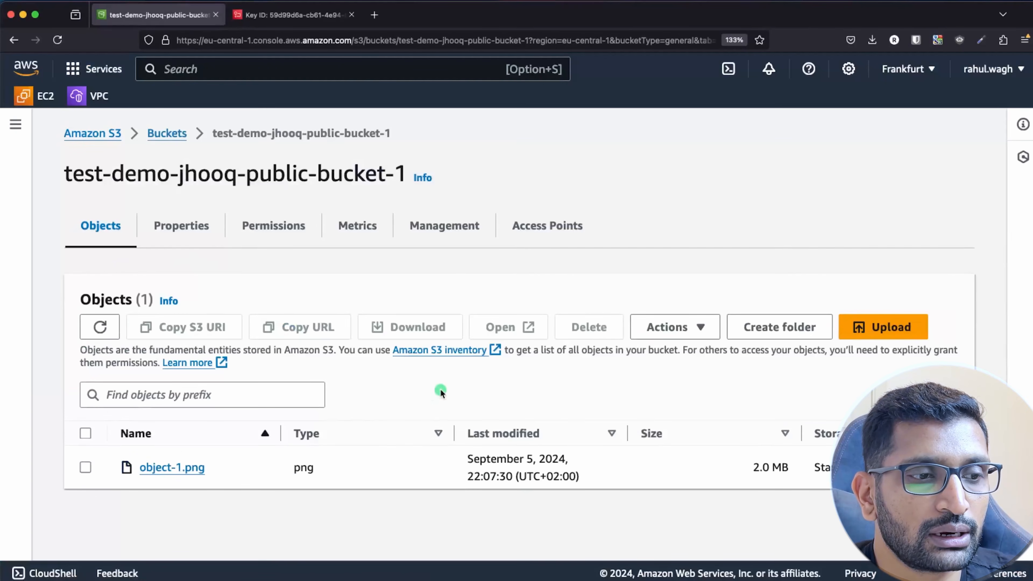
click(203, 468)
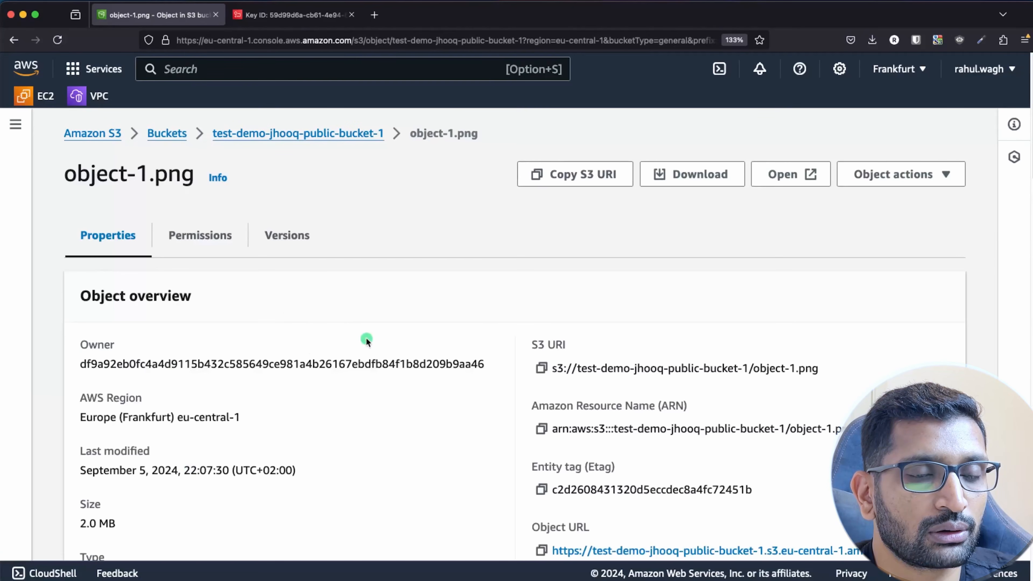
Step: Examine the object URL of object-1.png, in particular the https protocol it starts with
scroll(374, 338, down, 5)
scroll(541, 270, up, 1)
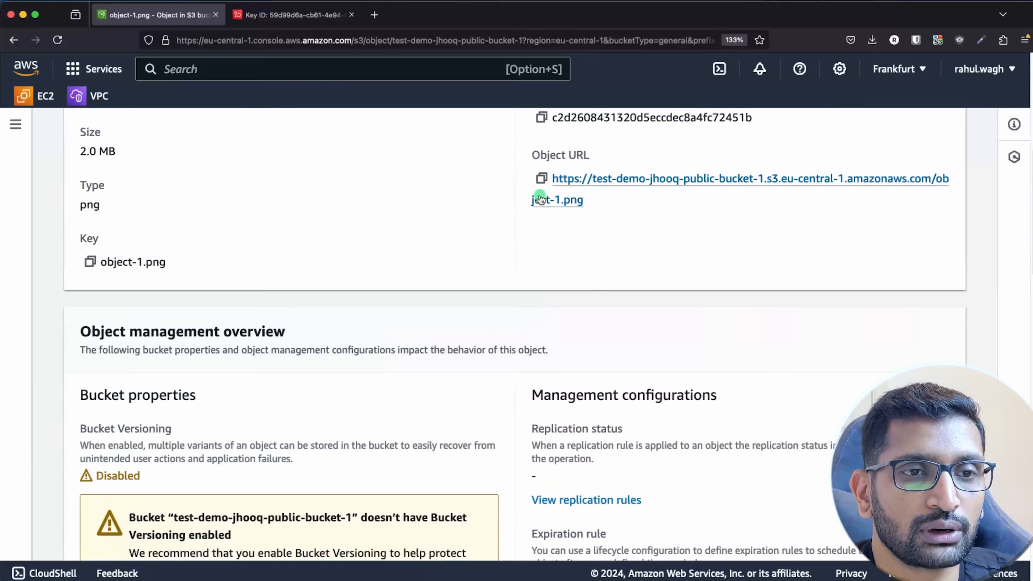
click(541, 178)
drag(617, 206, 550, 179)
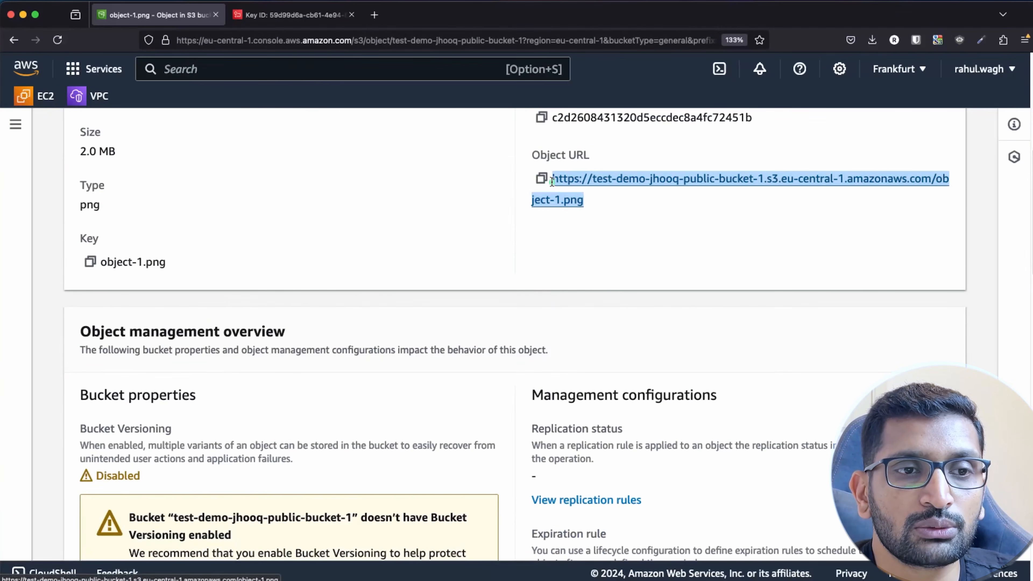
click(661, 252)
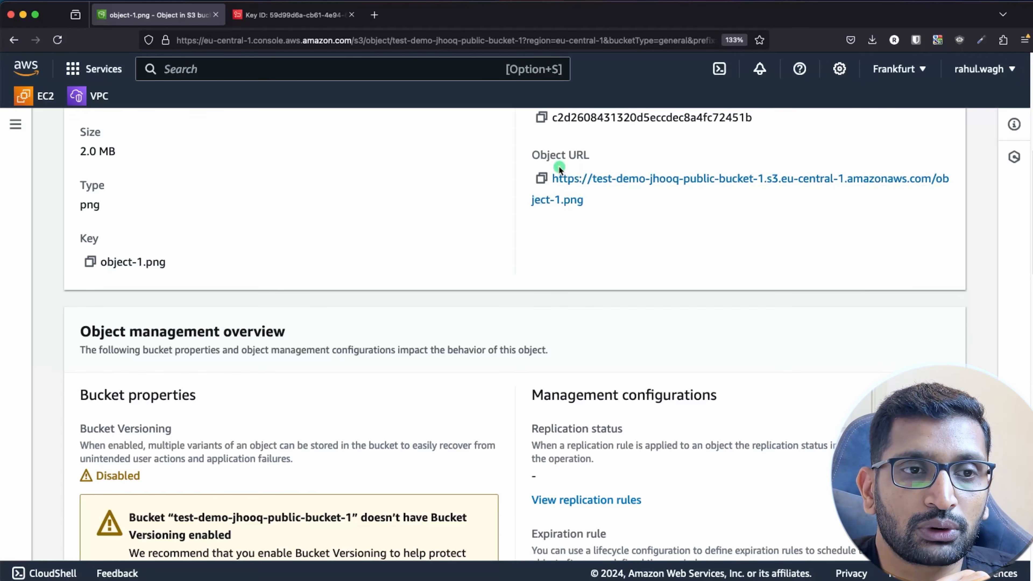
drag(553, 171, 587, 185)
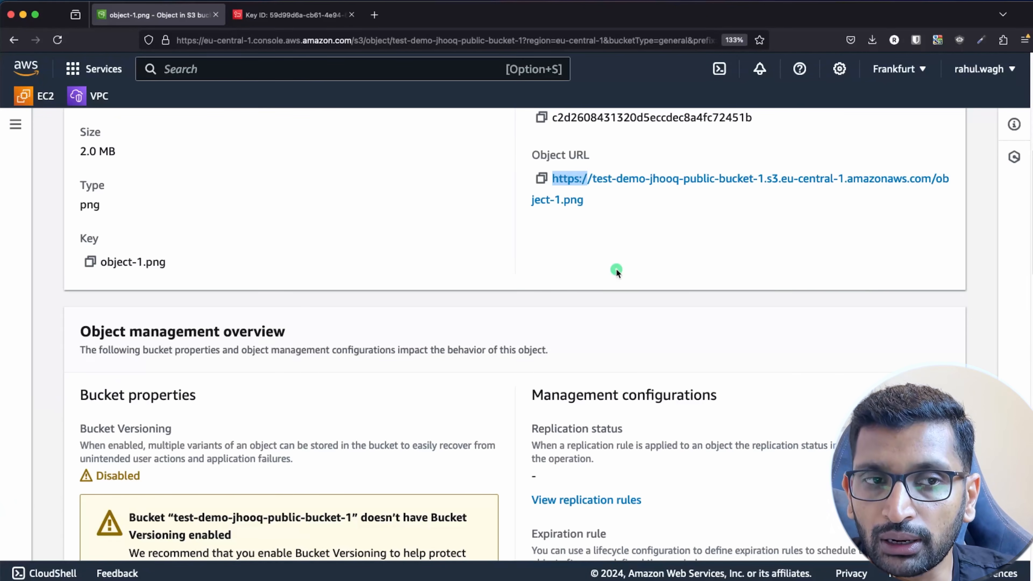
Step: Open the bucket policy of test-demo-jhooq-public-bucket-1 for editing from the bucket's permissions
key(super+Tab)
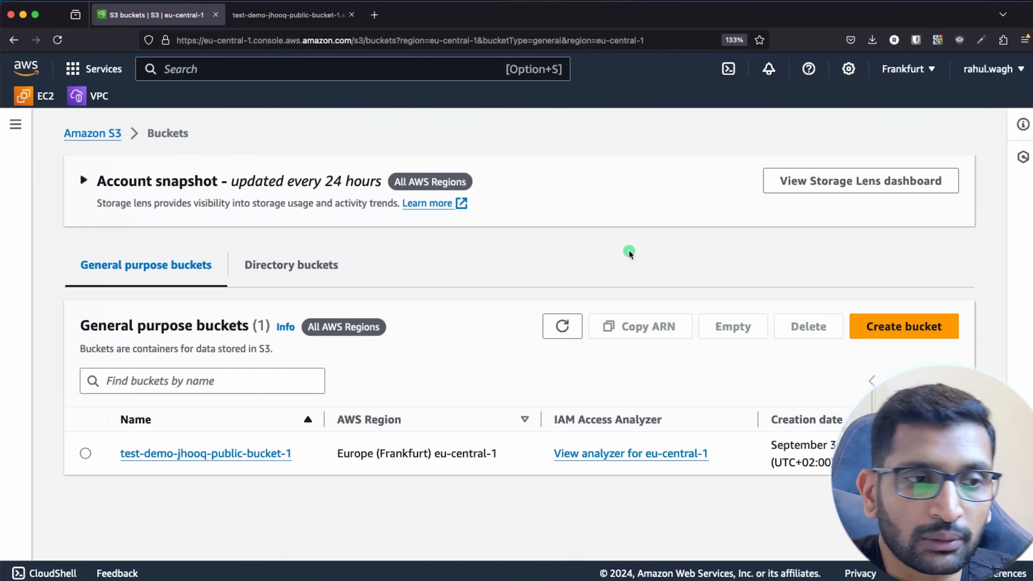
click(195, 454)
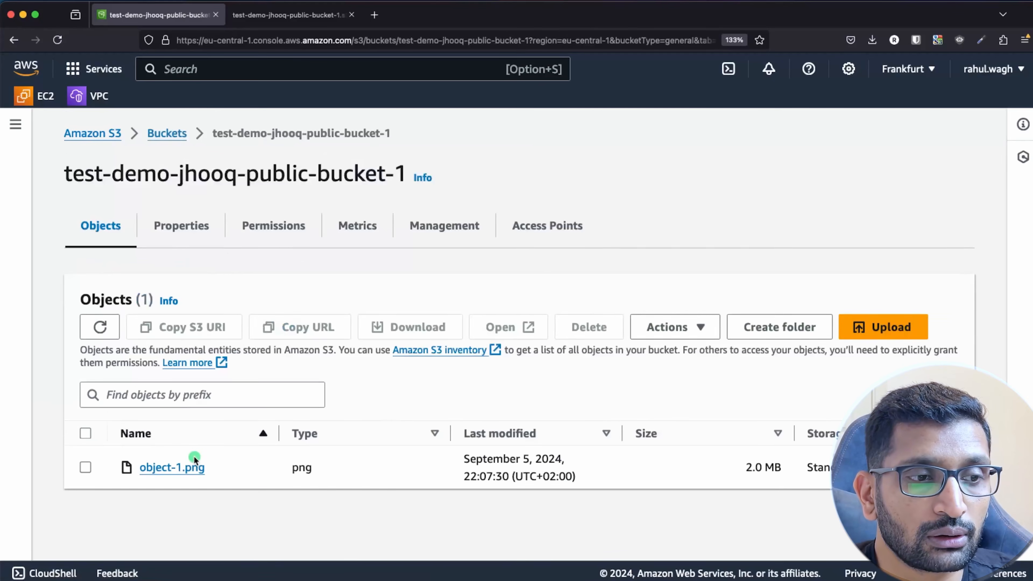
click(264, 231)
scroll(289, 344, down, 10)
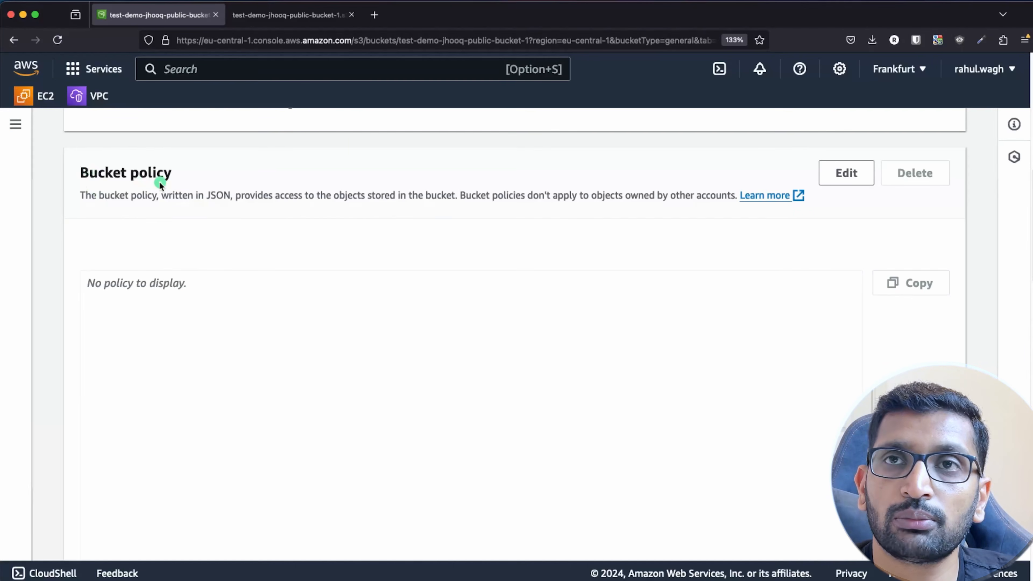
click(854, 174)
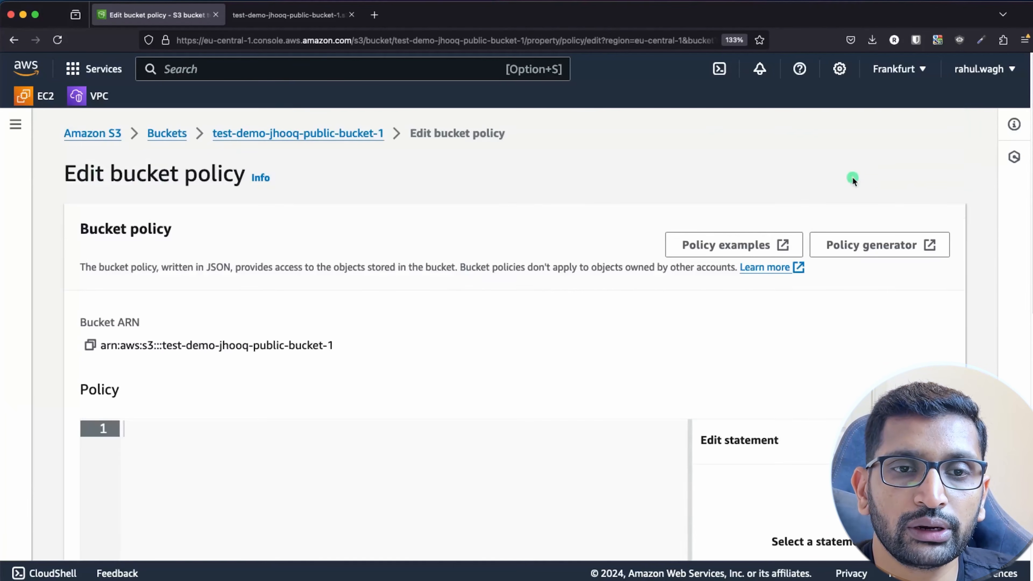
Step: Paste the prepared JSON policy allowing s3:GetObject on test-demo-jhooq-public-bucket-1/* with the condition aws:SecureTransport "true" into the empty policy editor
scroll(594, 375, down, 2)
scroll(594, 375, down, 4)
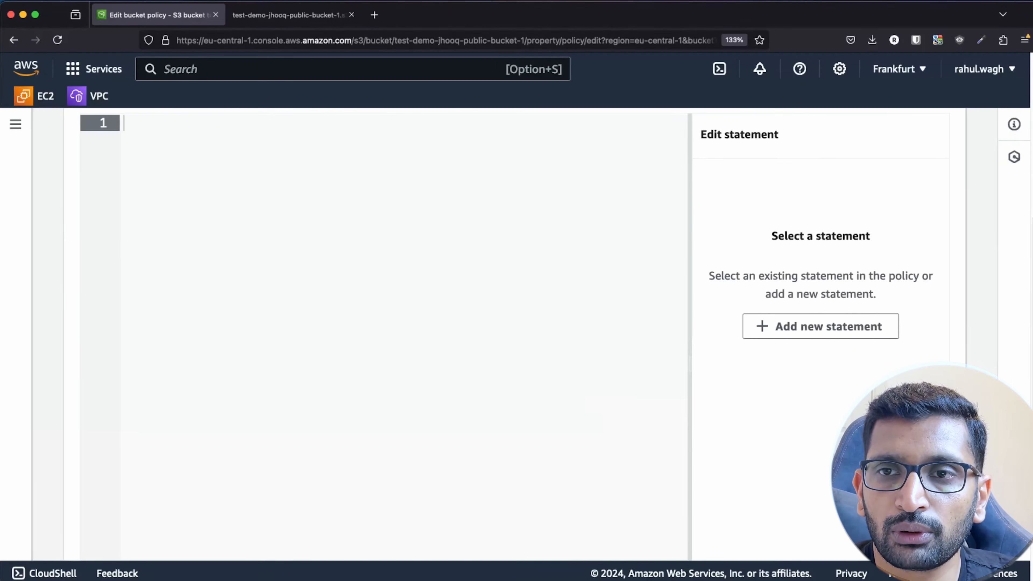
key(super+Tab)
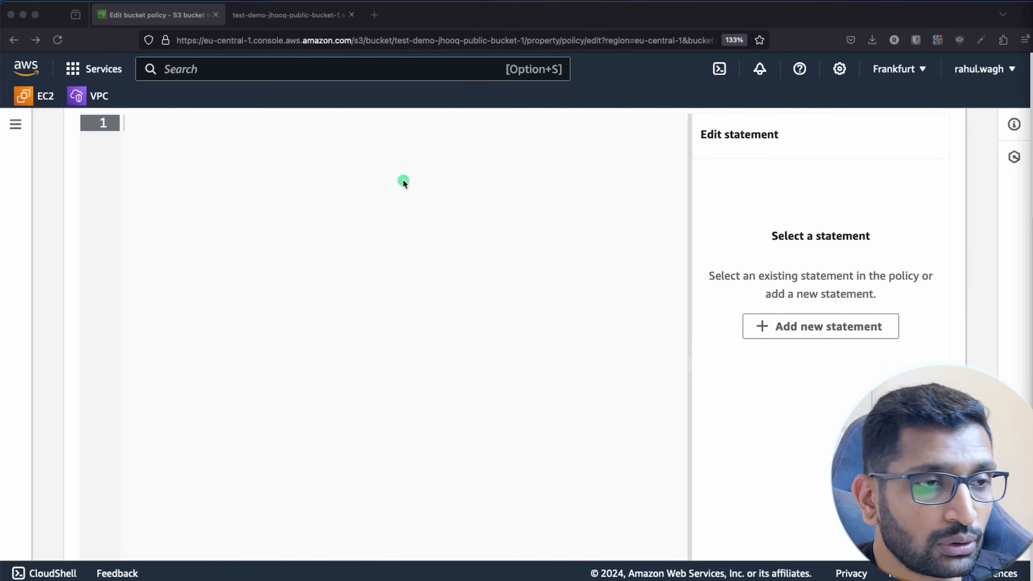
click(337, 211)
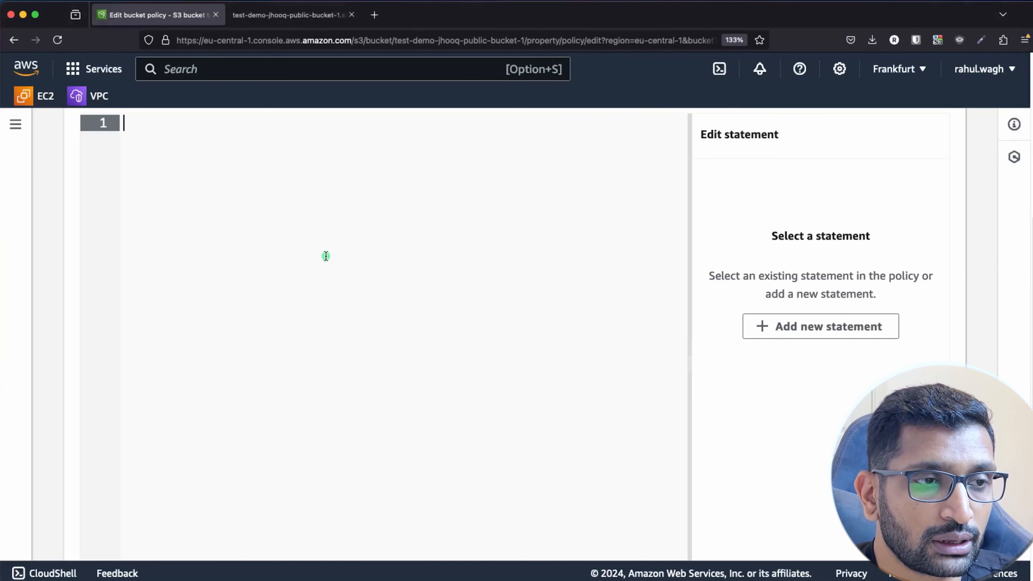
key(super+Tab)
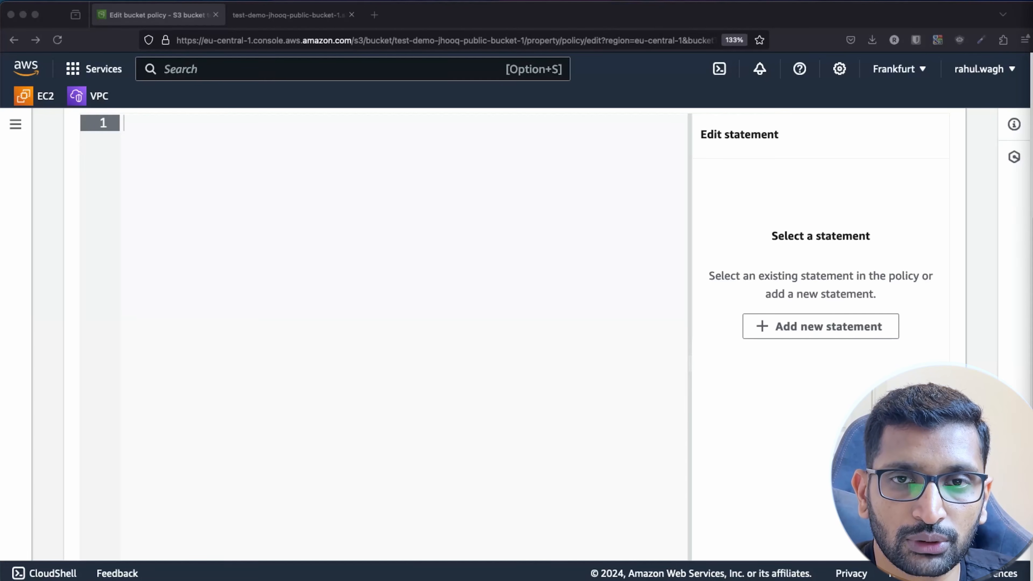
click(325, 253)
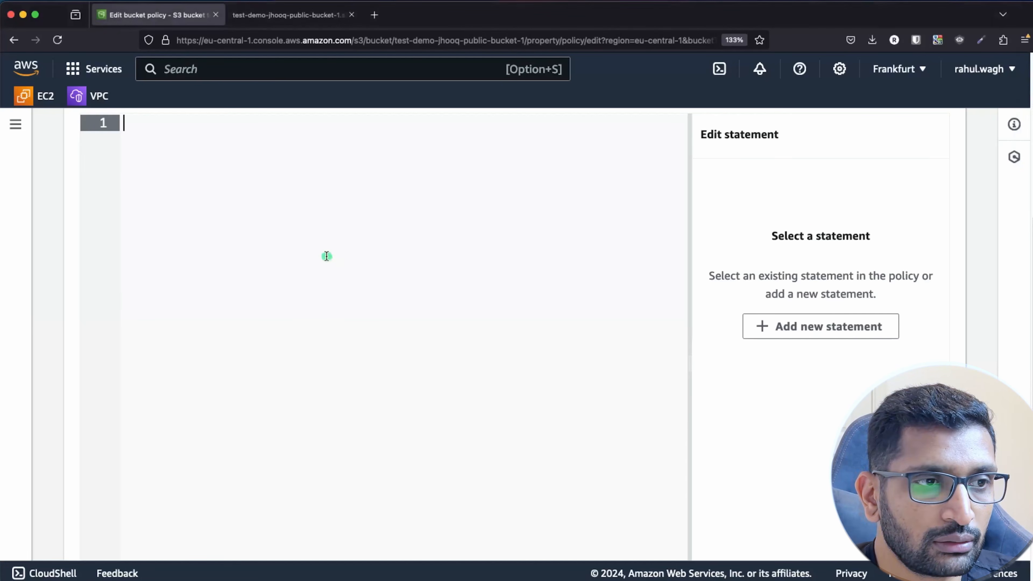
key(super+v)
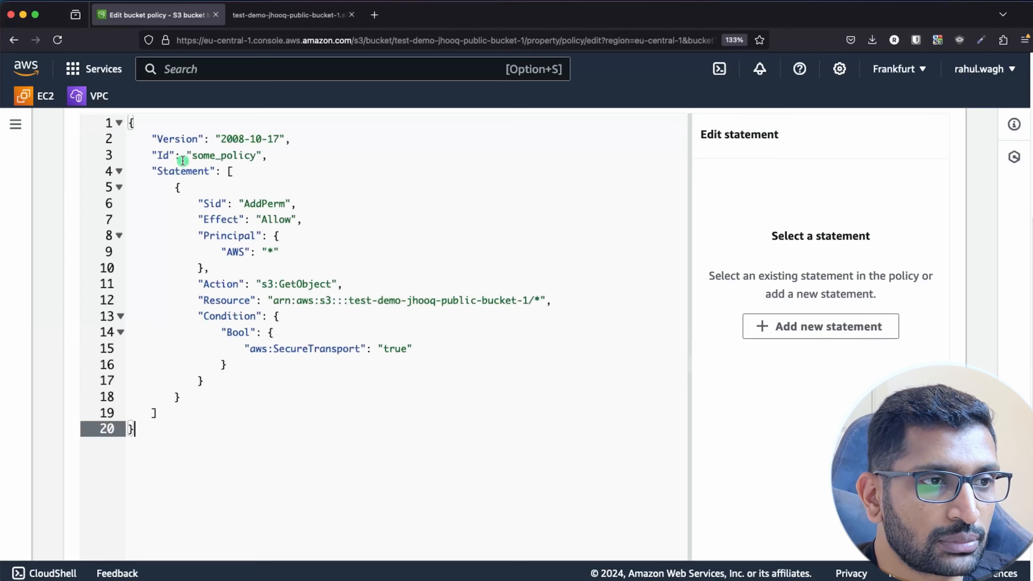
Step: Examine the pasted policy's Id, Sid, Effect, Principal, Action and Resource entries
click(333, 350)
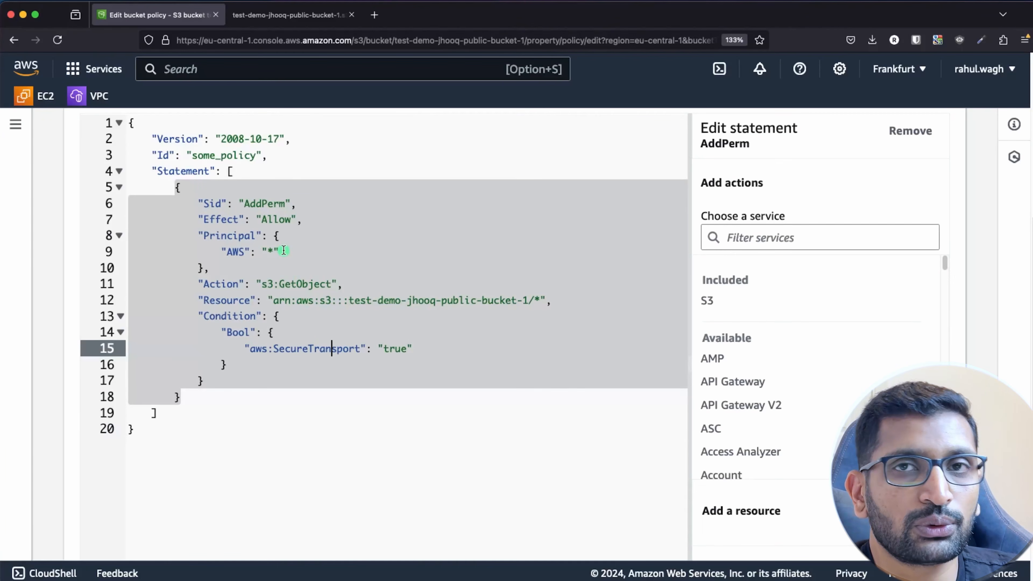
click(281, 284)
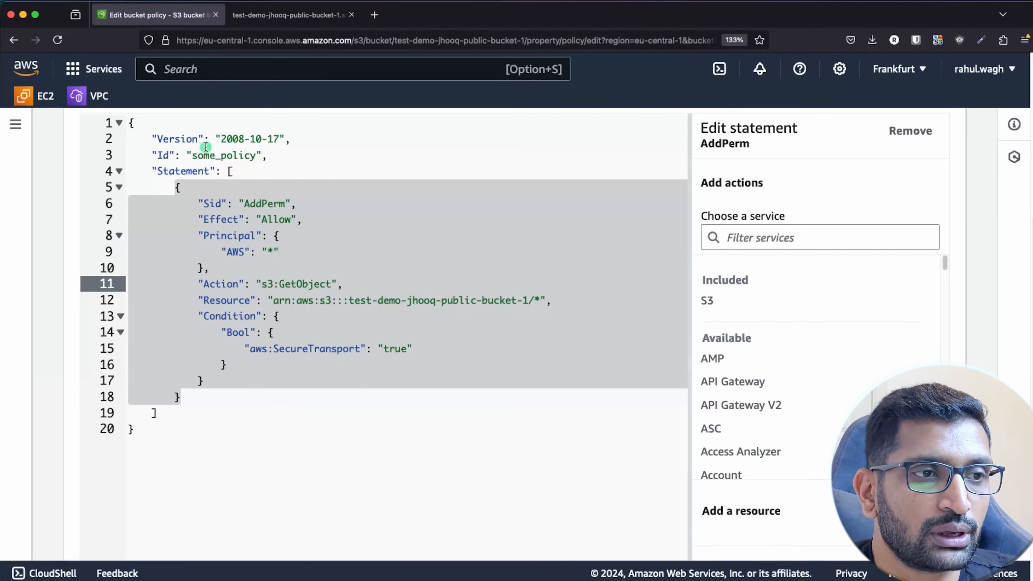
double_click(209, 156)
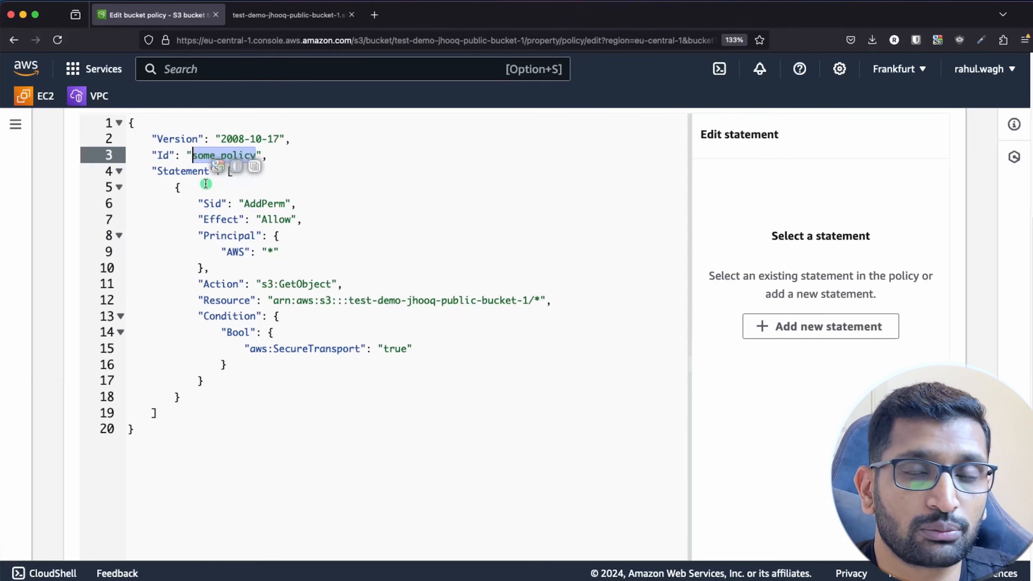
click(249, 271)
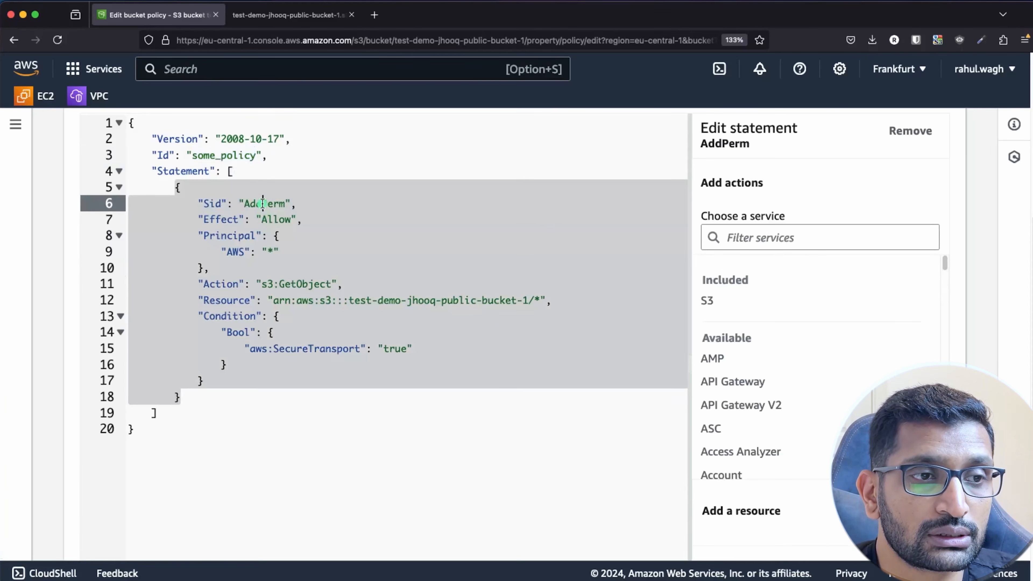
double_click(265, 203)
click(277, 262)
triple_click(305, 222)
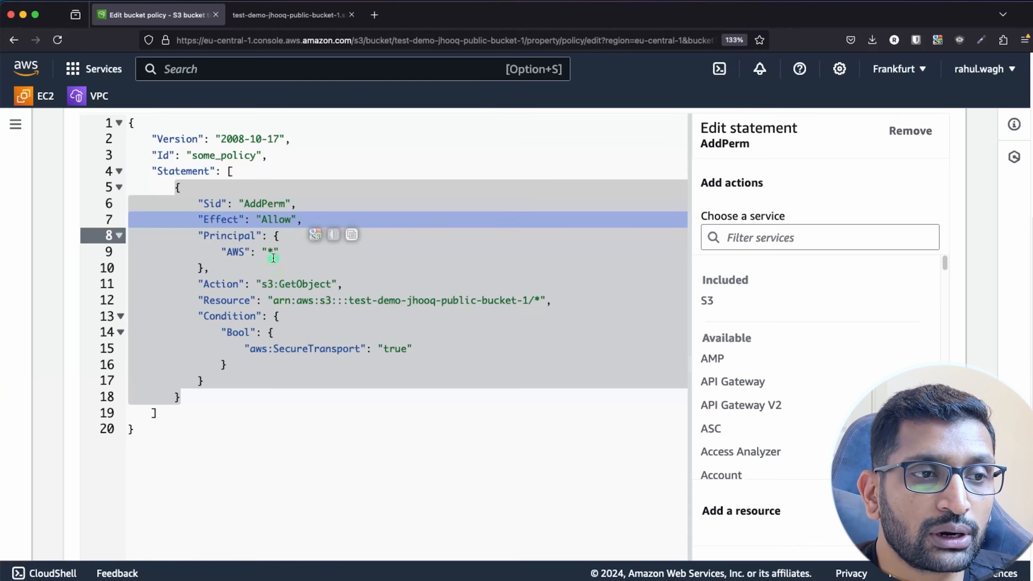
drag(277, 257, 212, 250)
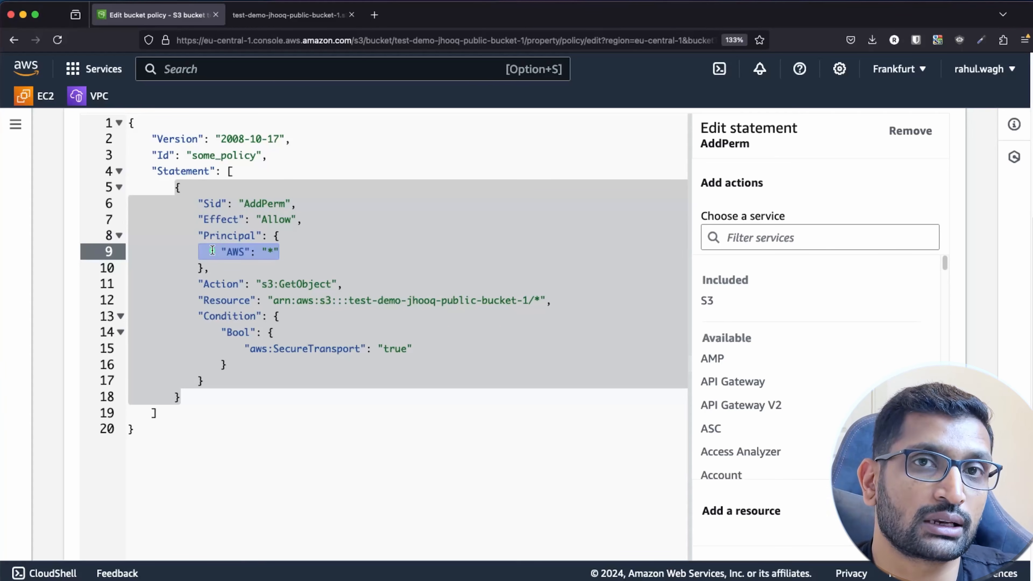
click(269, 297)
triple_click(255, 281)
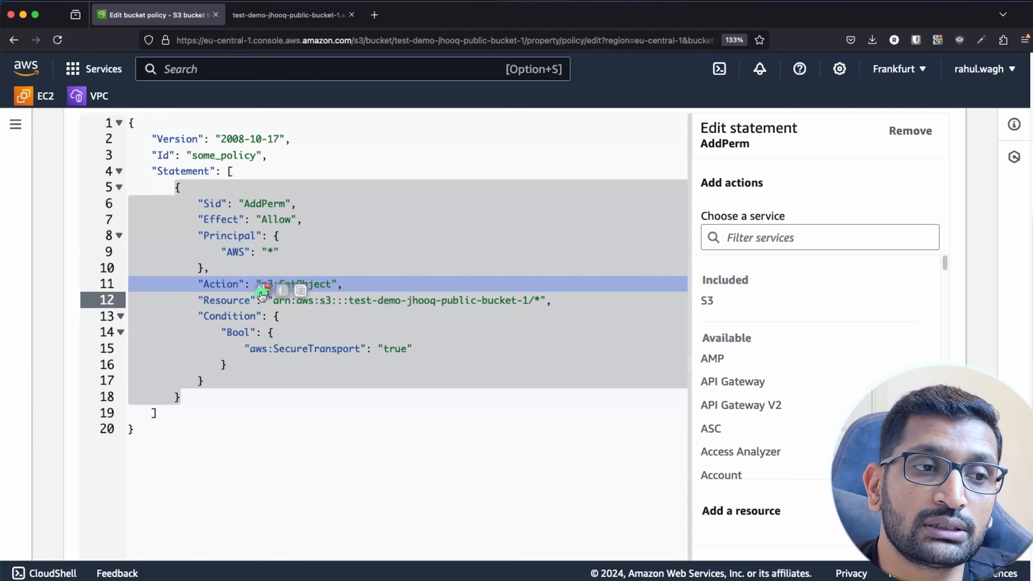
click(341, 337)
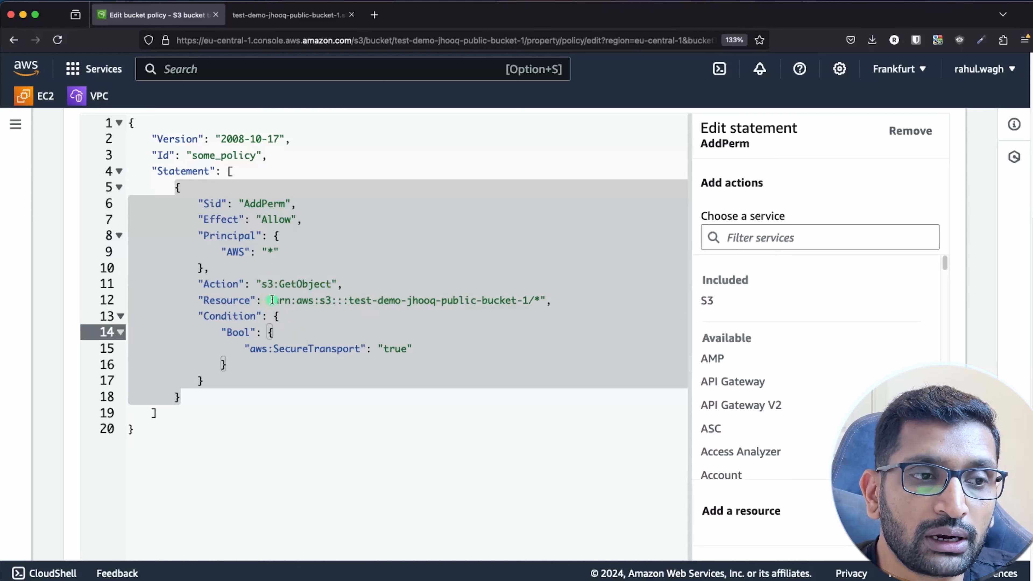
drag(272, 300, 542, 299)
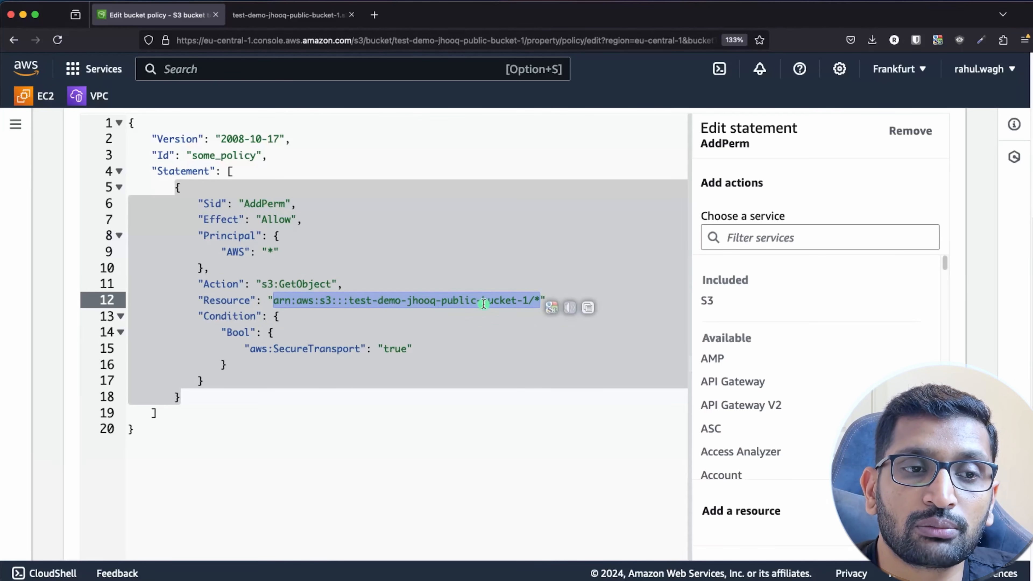
Step: Examine the policy's Condition block, in particular the aws:SecureTransport key and its value
click(216, 345)
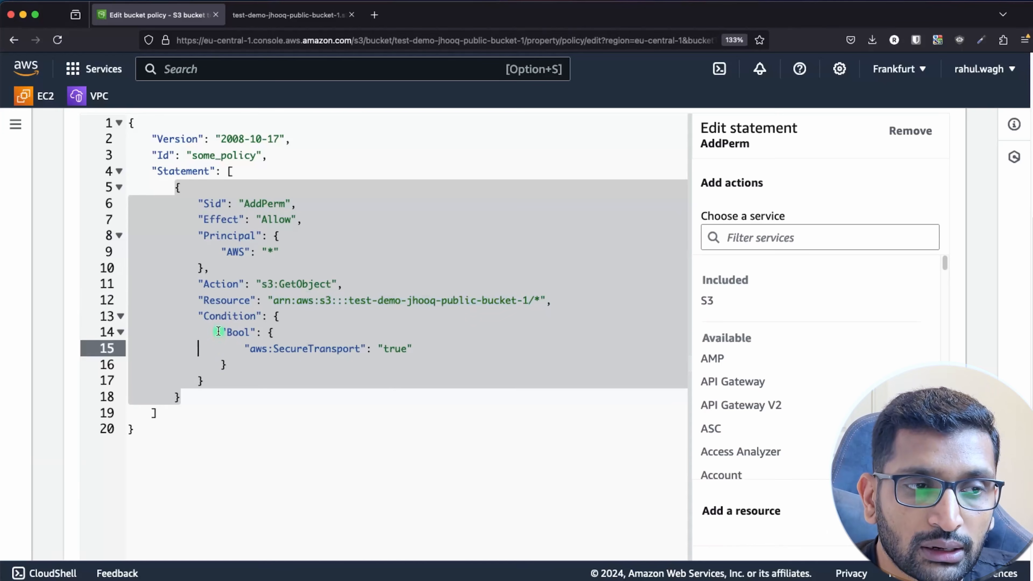
drag(218, 331, 230, 378)
click(266, 362)
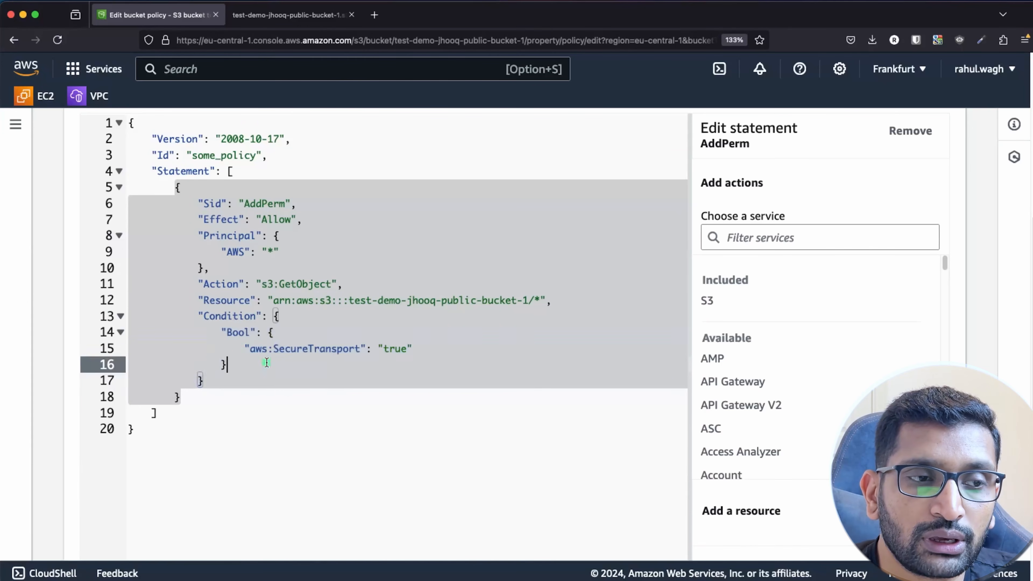
click(253, 352)
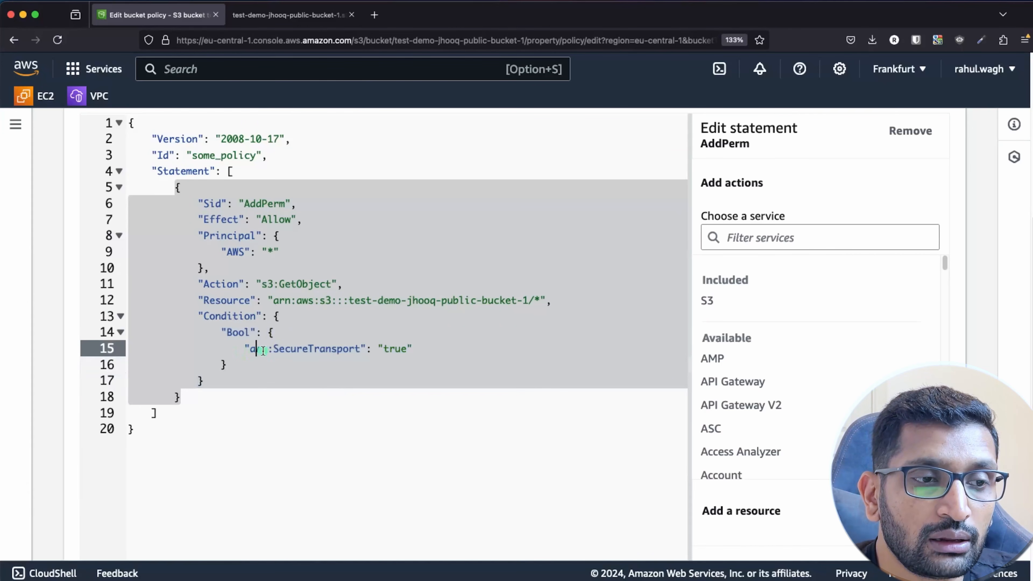
double_click(338, 348)
double_click(394, 349)
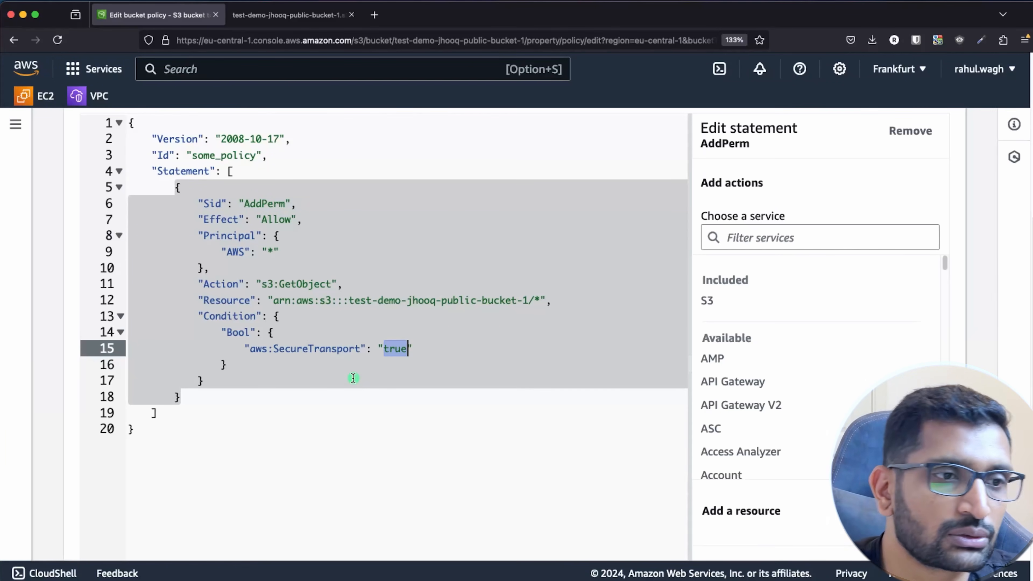
click(327, 416)
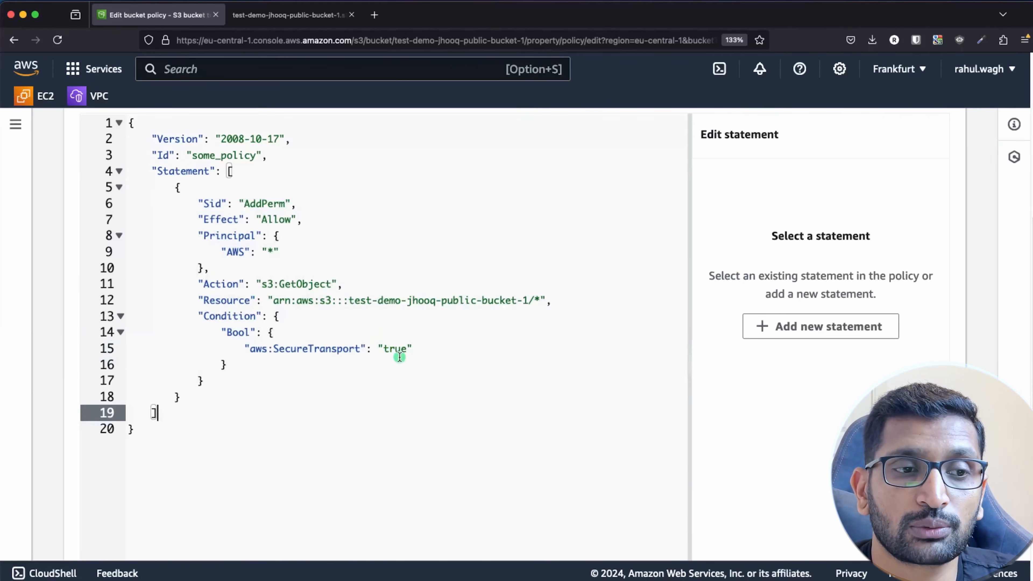
click(395, 350)
double_click(395, 350)
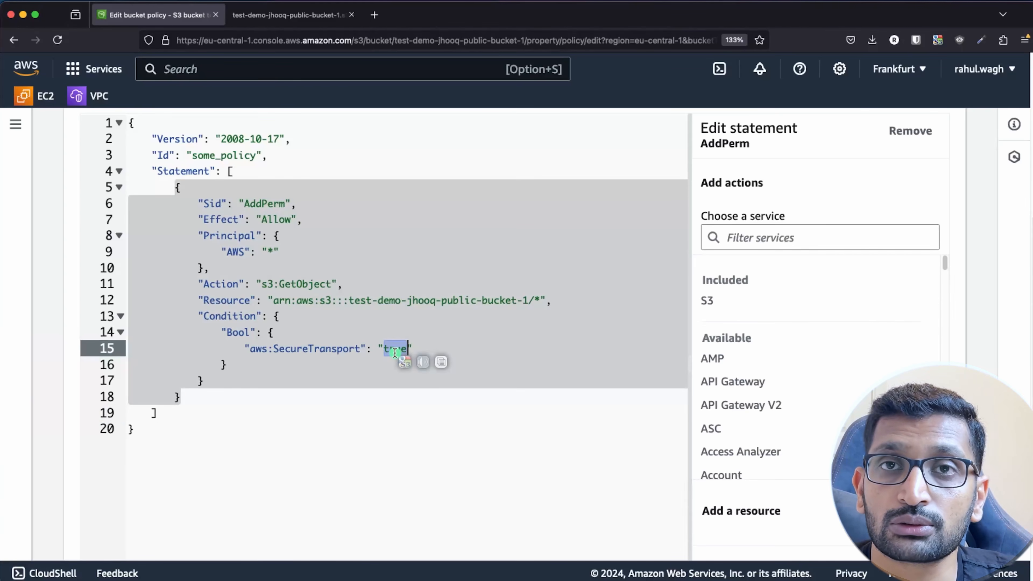
Step: Save the changes to the bucket policy
scroll(333, 423, down, 5)
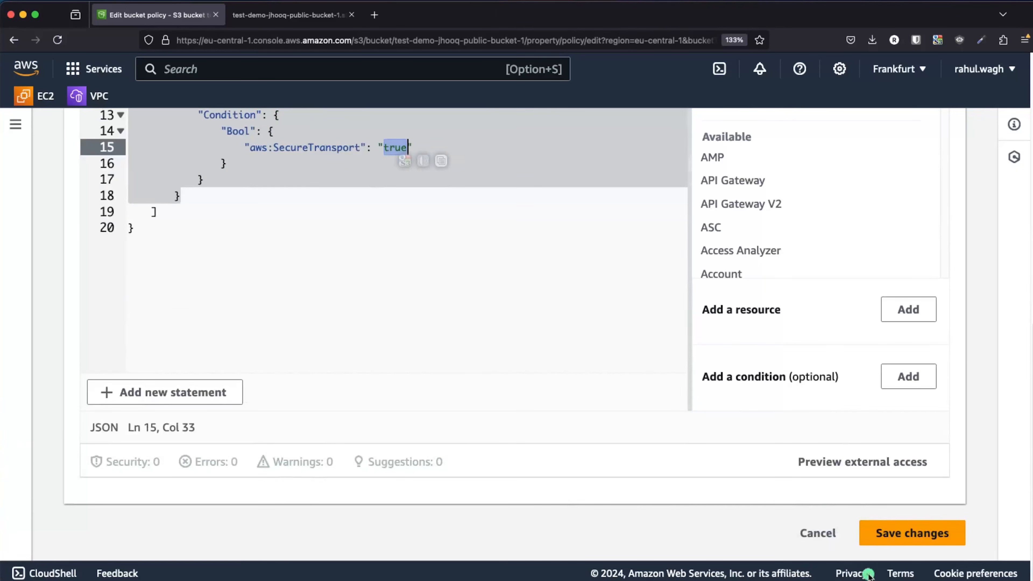
click(884, 537)
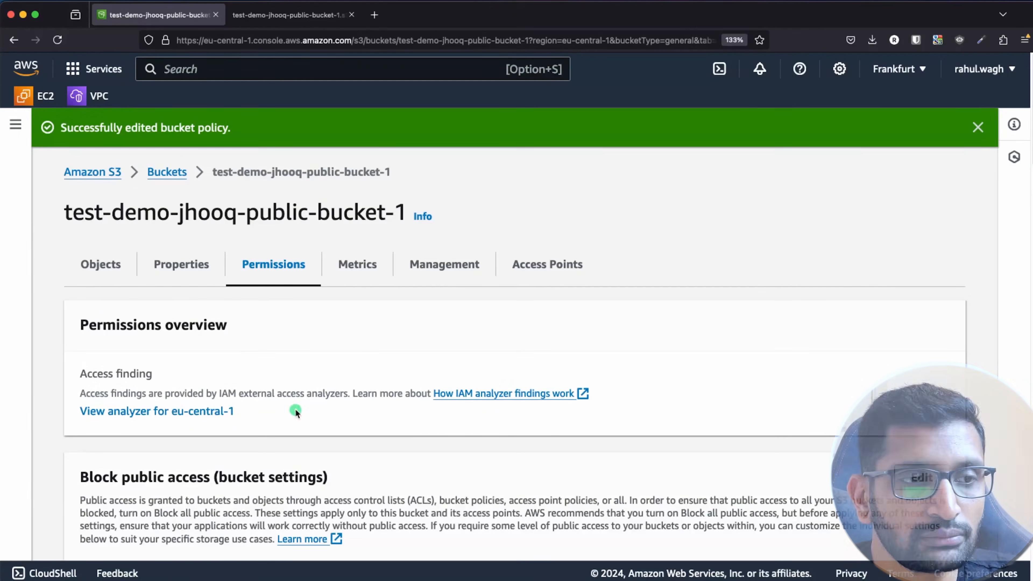
Step: Copy the object URL of object-1.png from its details and replace the second browser tab with a new blank one
click(100, 265)
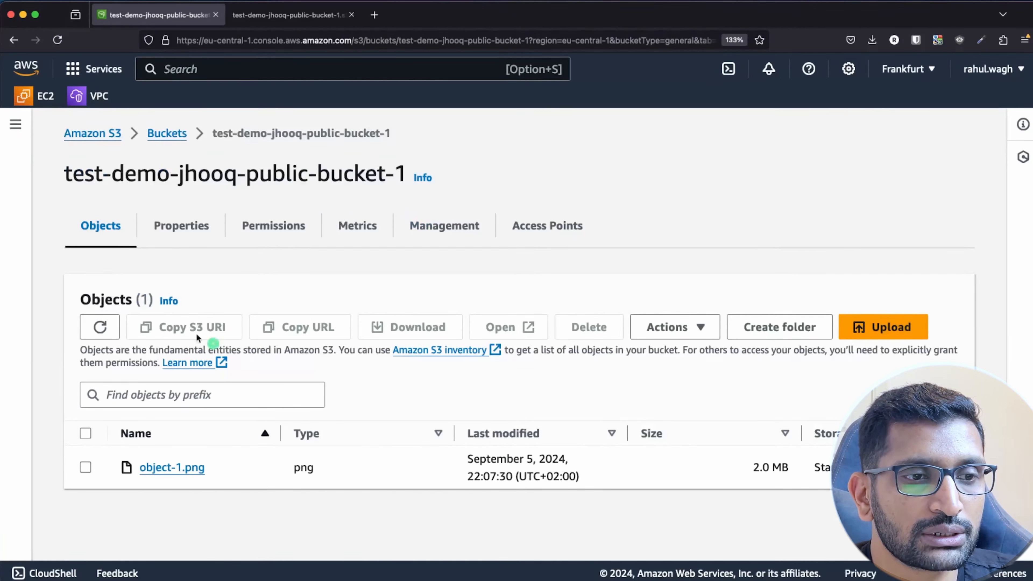
click(185, 467)
scroll(447, 421, down, 5)
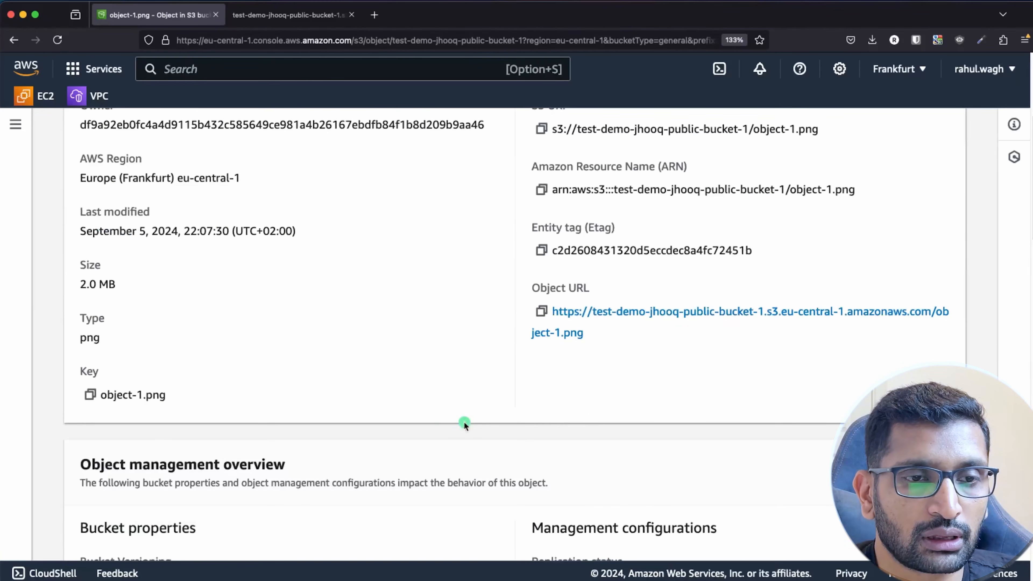
click(541, 311)
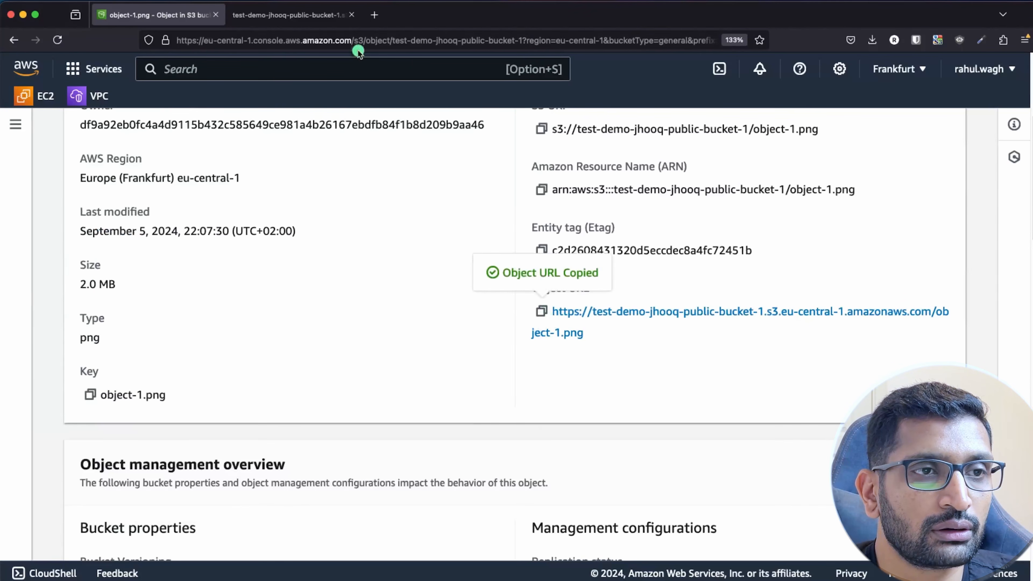
click(351, 15)
click(239, 15)
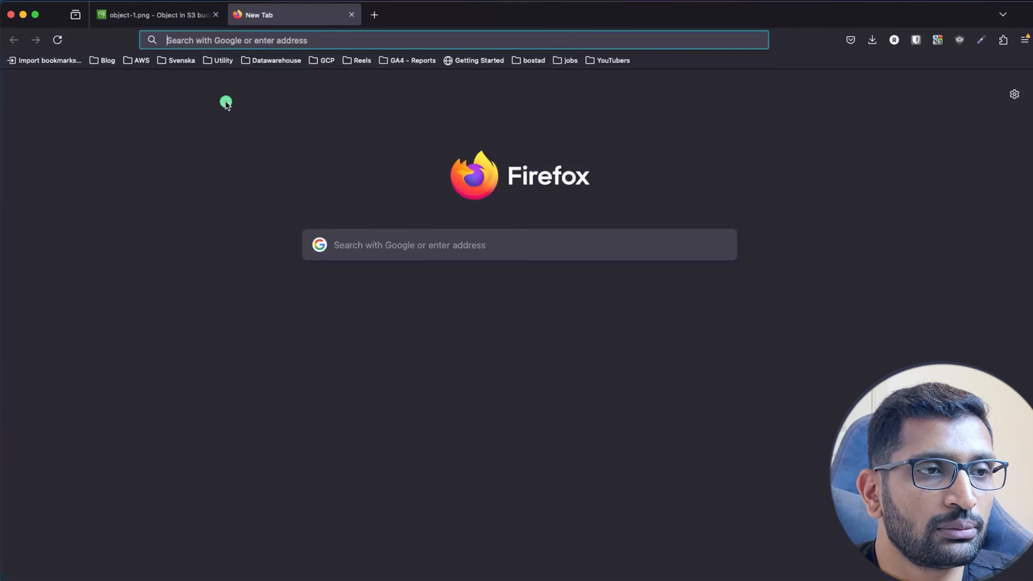
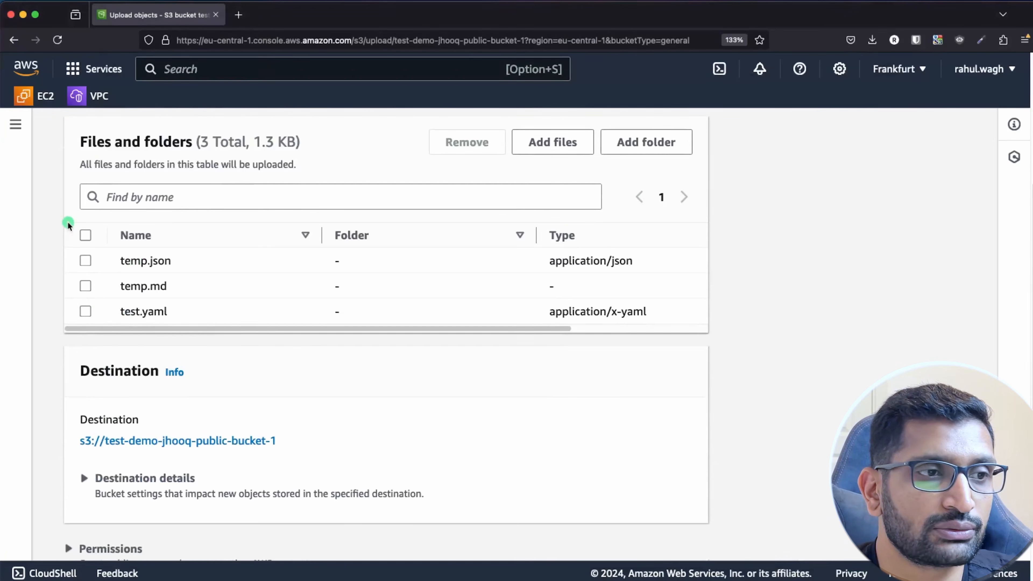
Step: Upload temp.json, temp.md and test.yaml to test-demo-jhooq-public-bucket-1 and close the upload status
click(85, 235)
scroll(345, 376, down, 2)
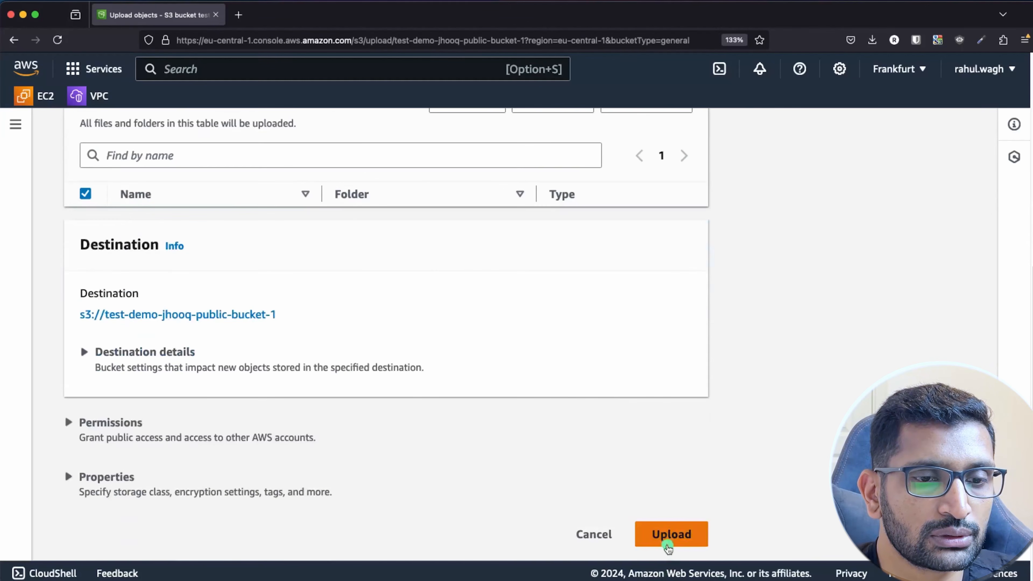
click(670, 536)
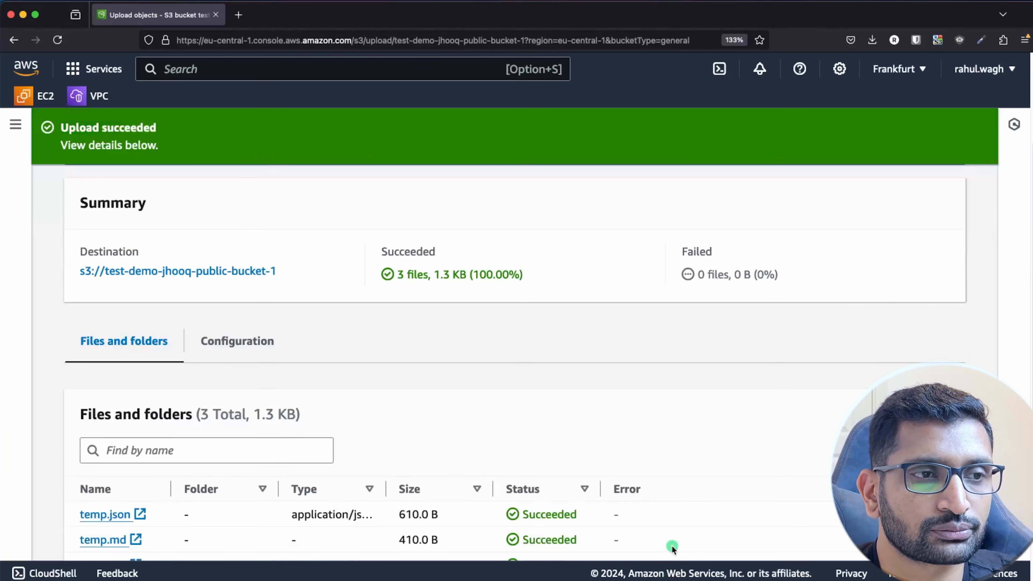
scroll(443, 368, down, 3)
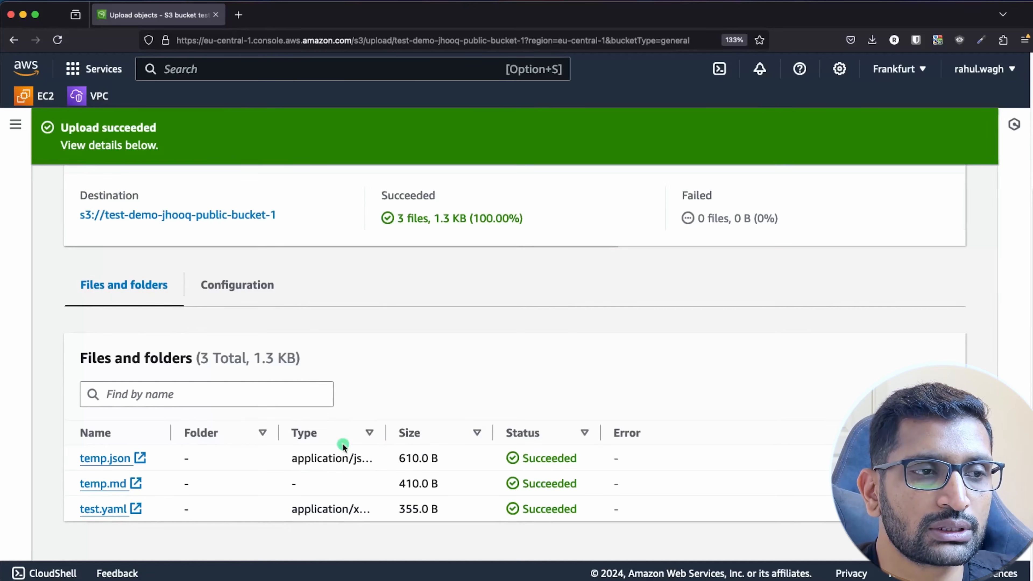
scroll(342, 443, up, 4)
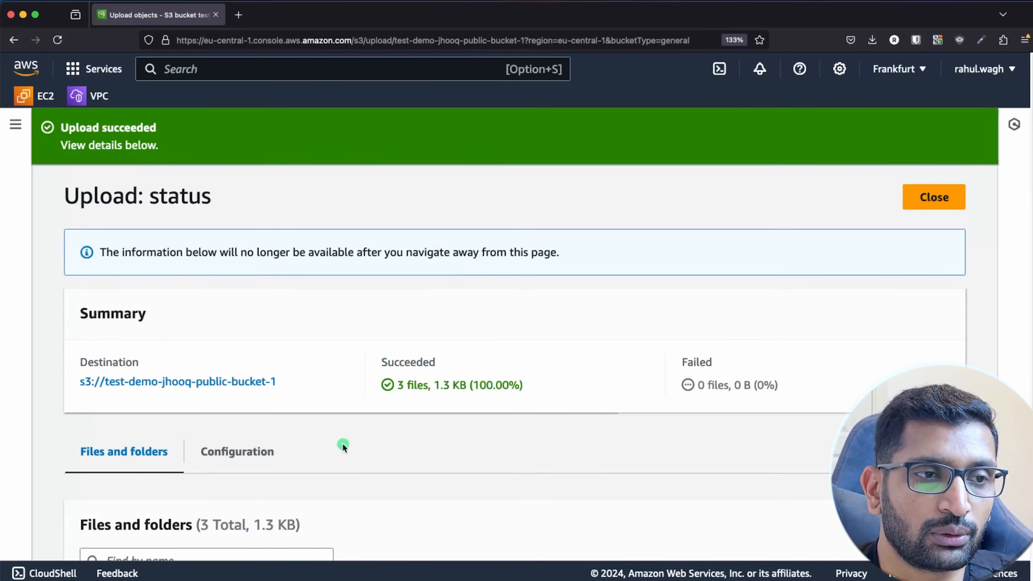
click(942, 197)
Step: Look over the bucket's object list and return to the list of S3 buckets
scroll(276, 365, down, 2)
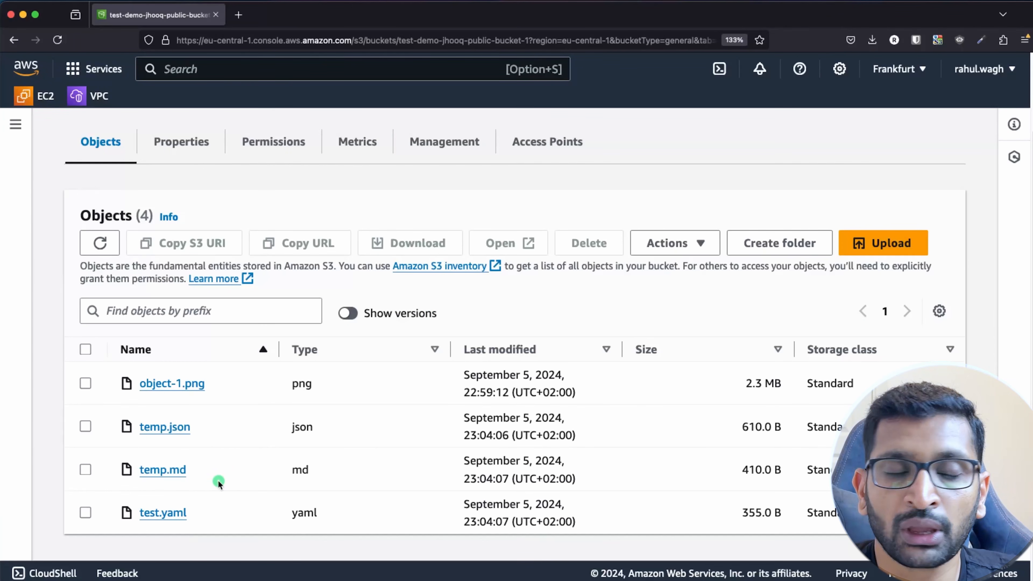
scroll(223, 477, up, 2)
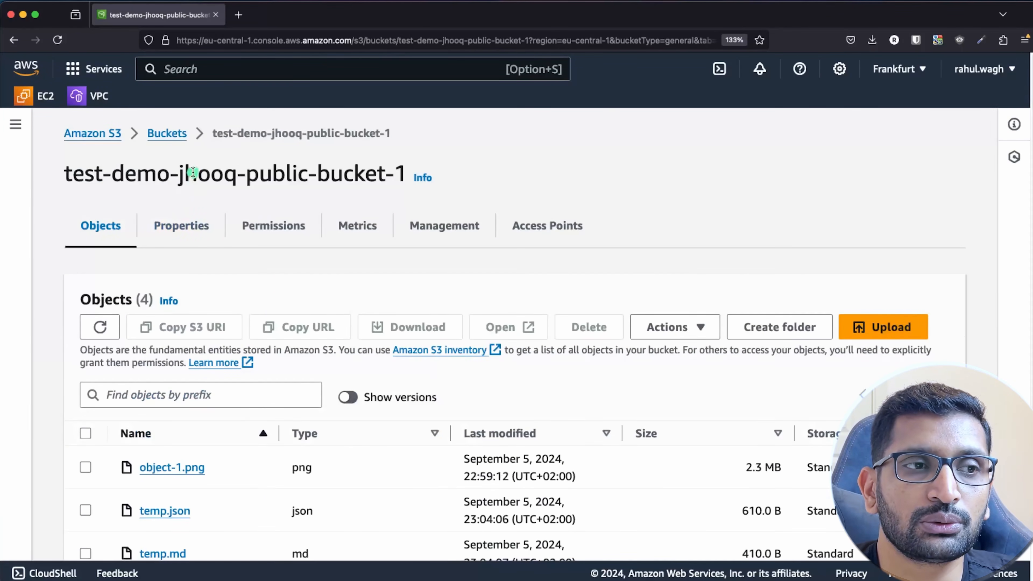
click(167, 134)
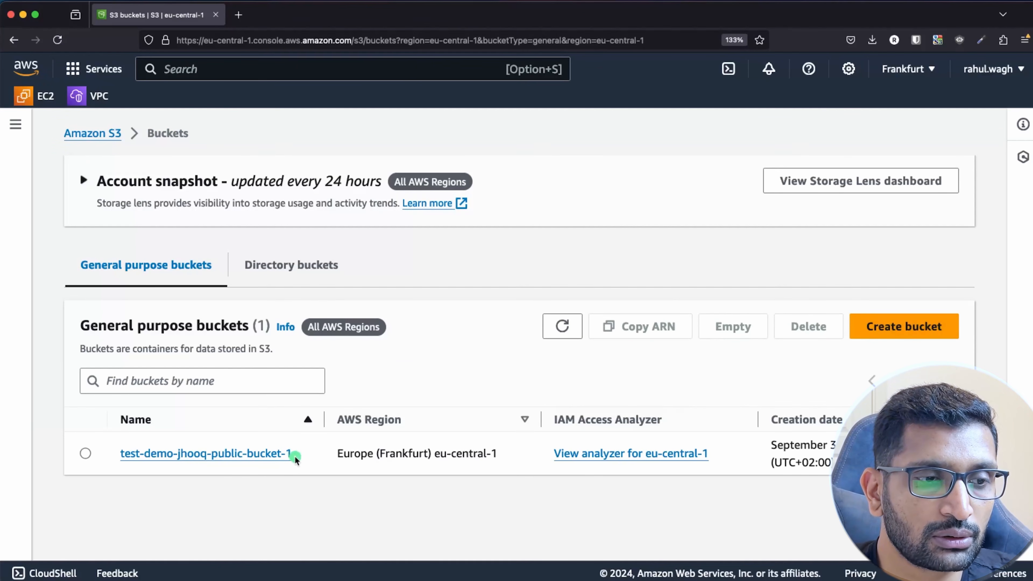
Step: Start a new S3 bucket named destination-test-demo-jhooq-public-bucket-1, reusing the copied name of the existing bucket
drag(292, 455, 115, 454)
key(super+c)
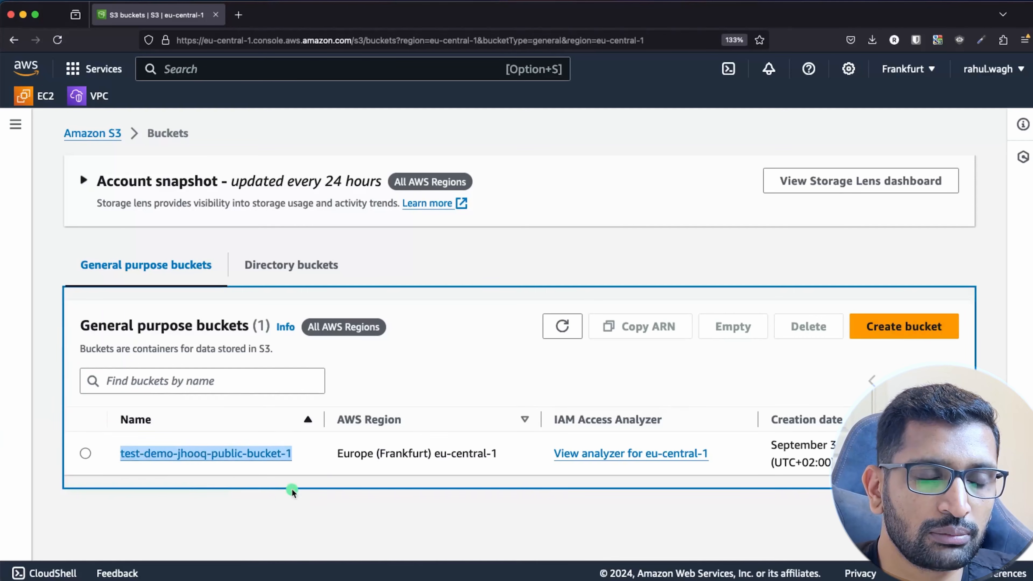
click(653, 267)
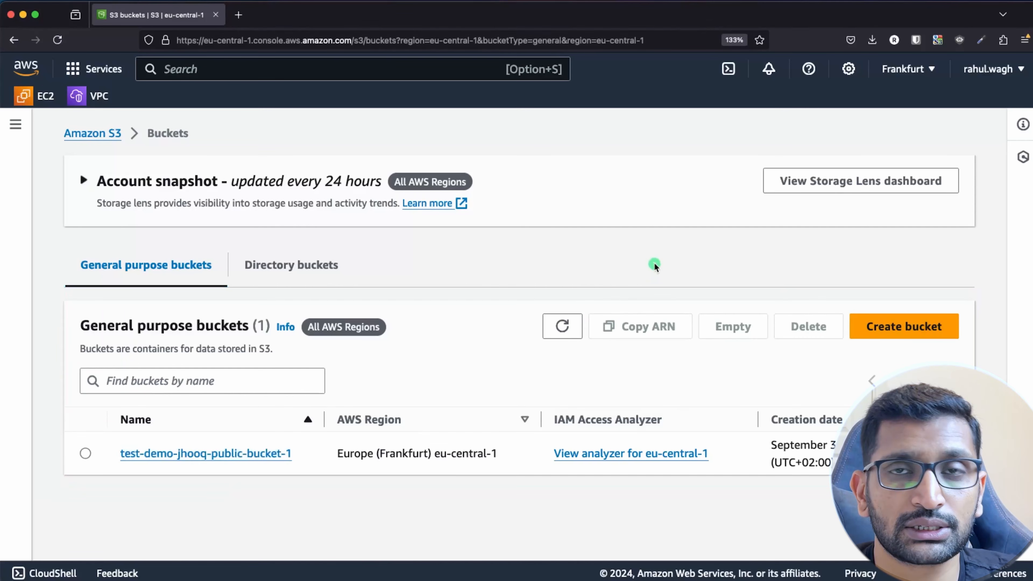
click(880, 326)
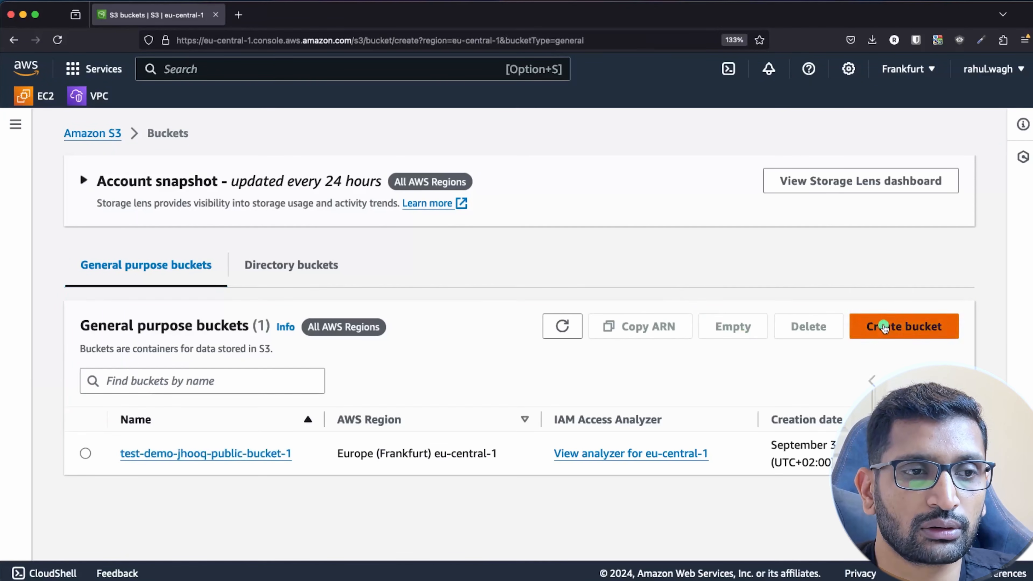
click(162, 370)
key(super+v)
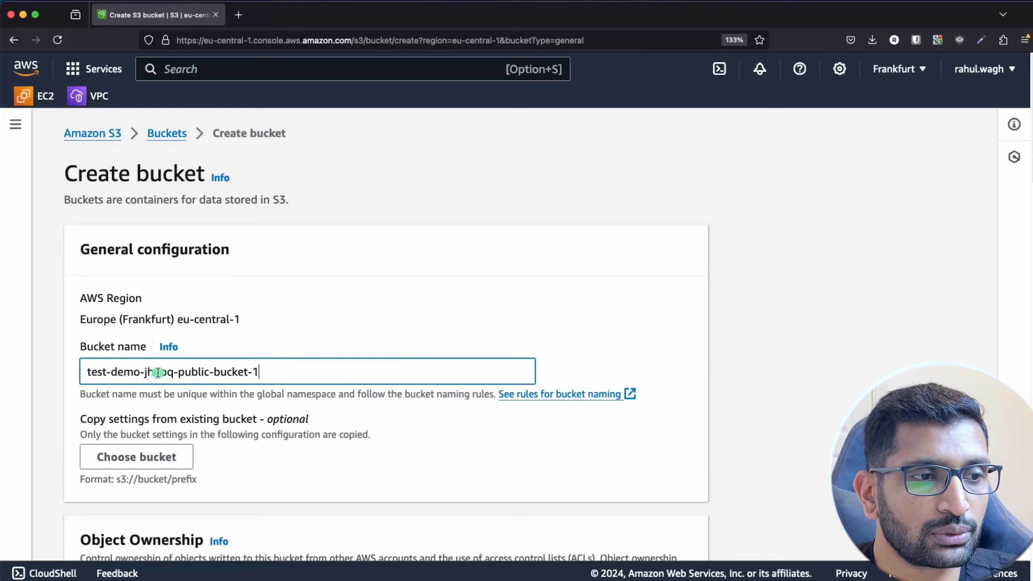
click(91, 371)
key(Left)
text(dest)
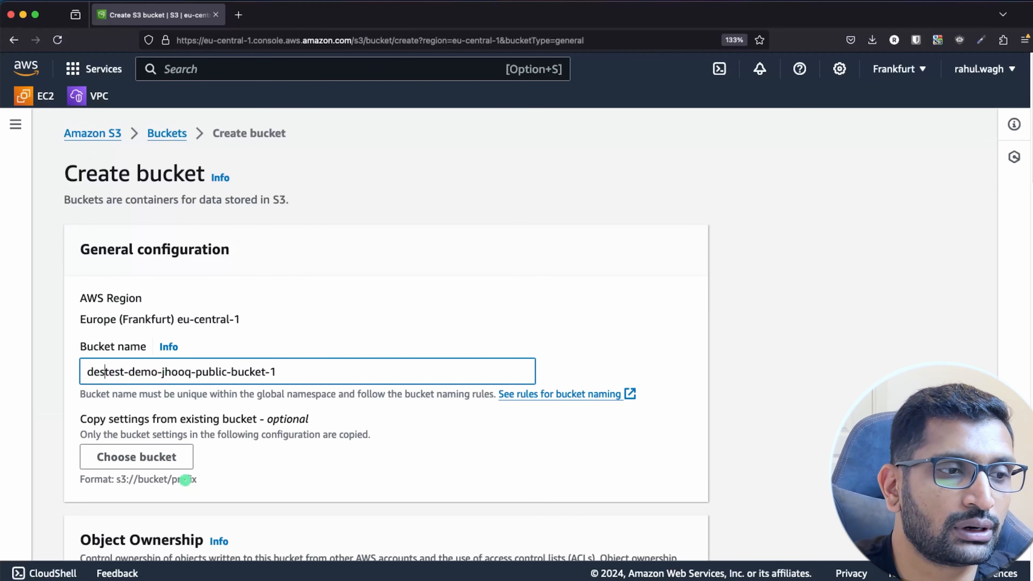
text(ination)
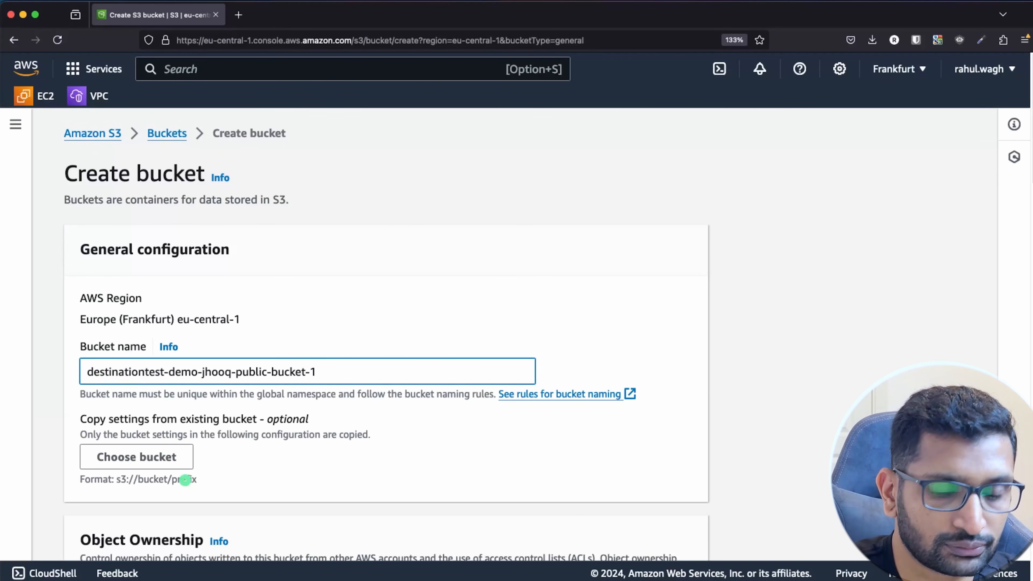
text(-)
Step: Enable versioning for the new bucket and create it, keeping all public access blocked and SSE-S3 default encryption
scroll(320, 391, down, 3)
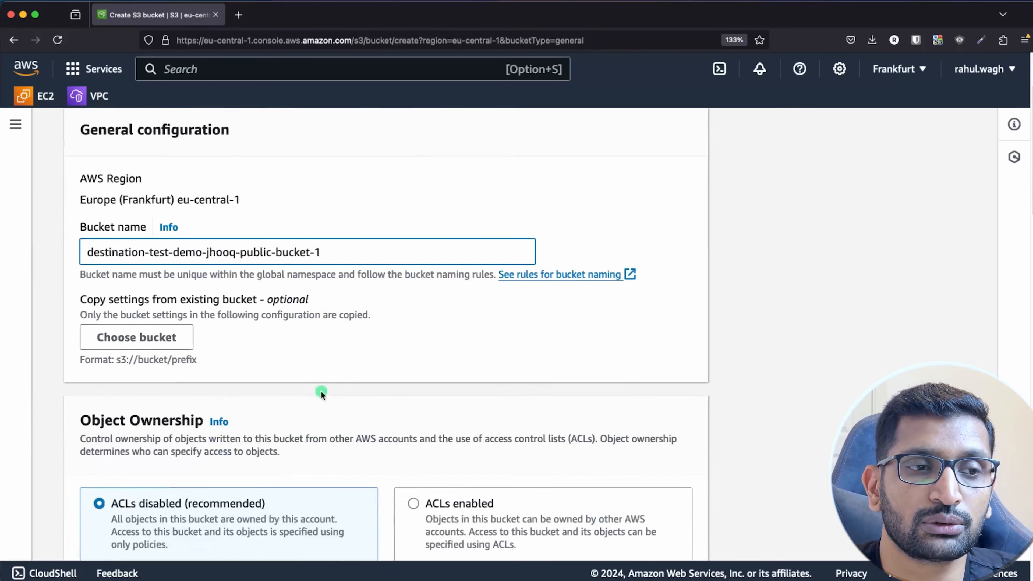
scroll(320, 388, down, 5)
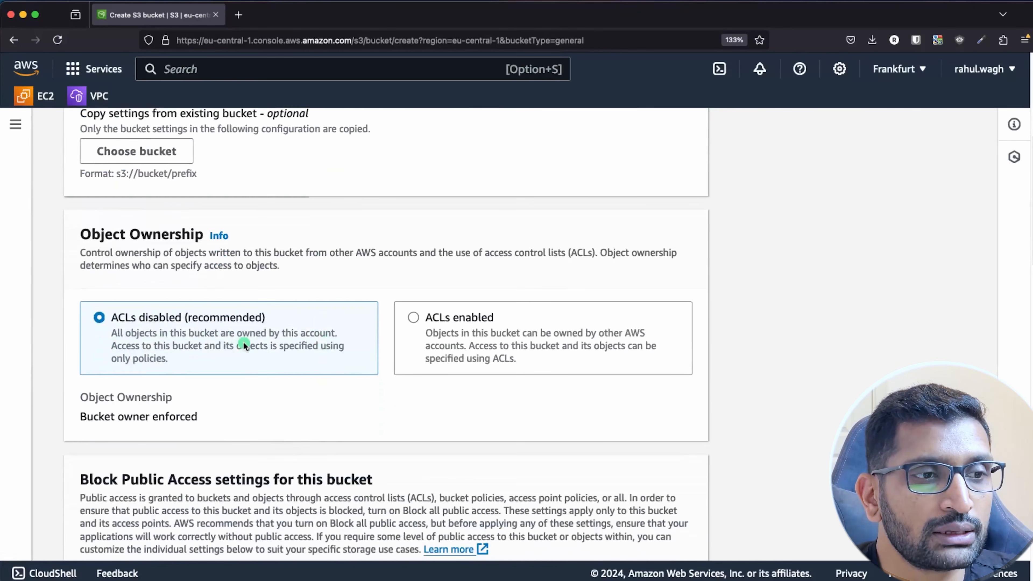
scroll(243, 341, down, 6)
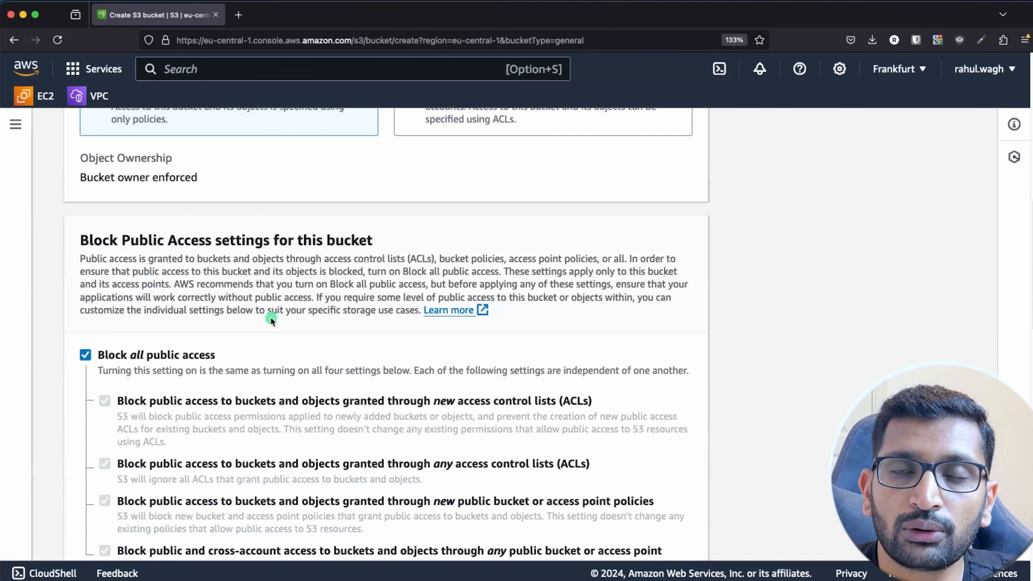
scroll(166, 367, down, 4)
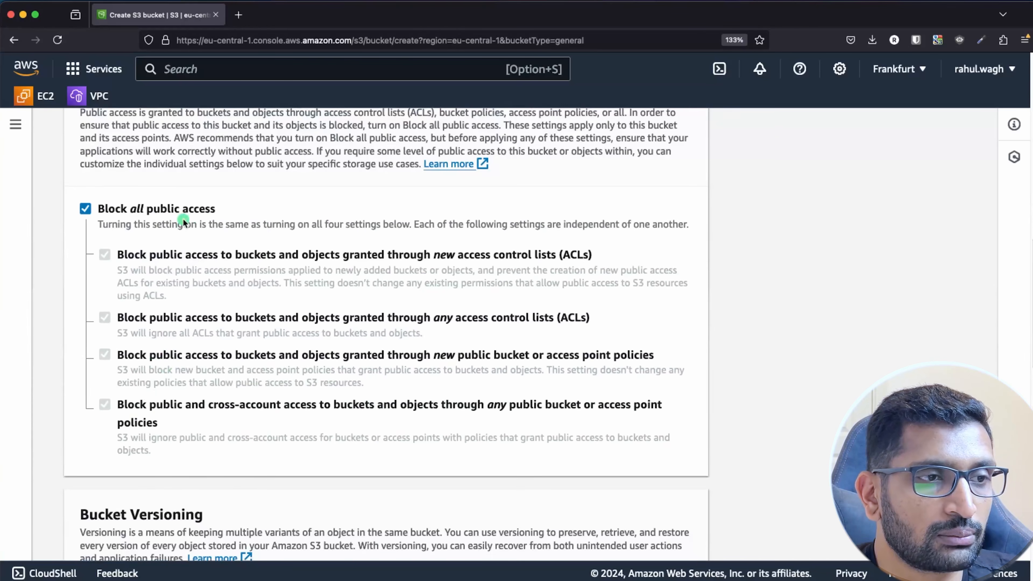
scroll(269, 274, down, 9)
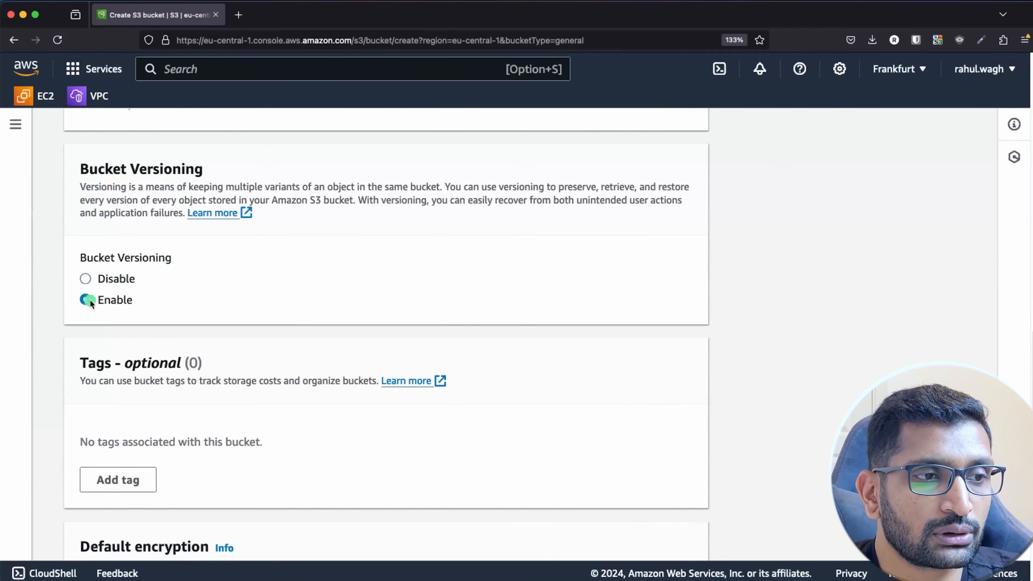
scroll(291, 314, down, 6)
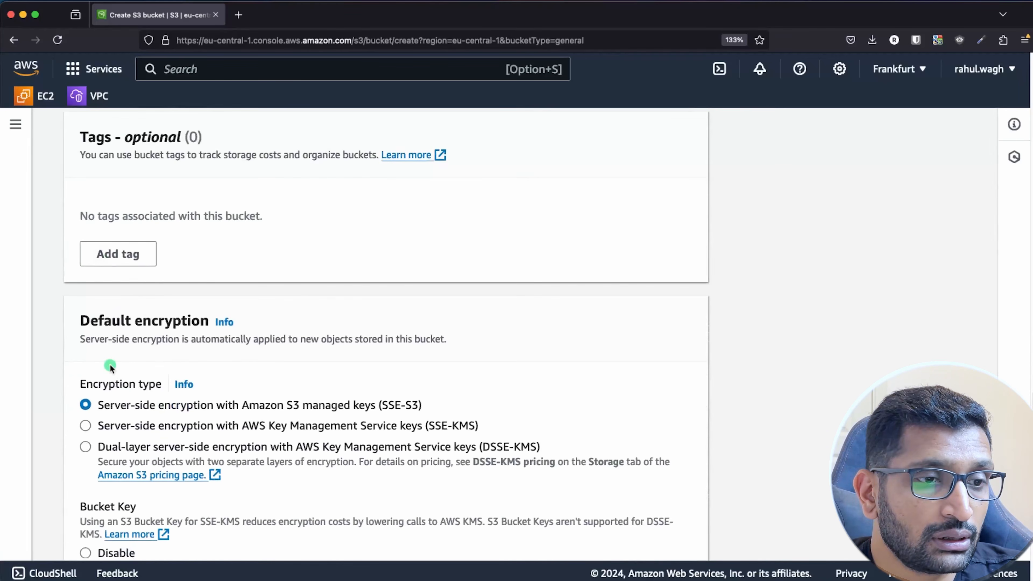
scroll(110, 365, down, 2)
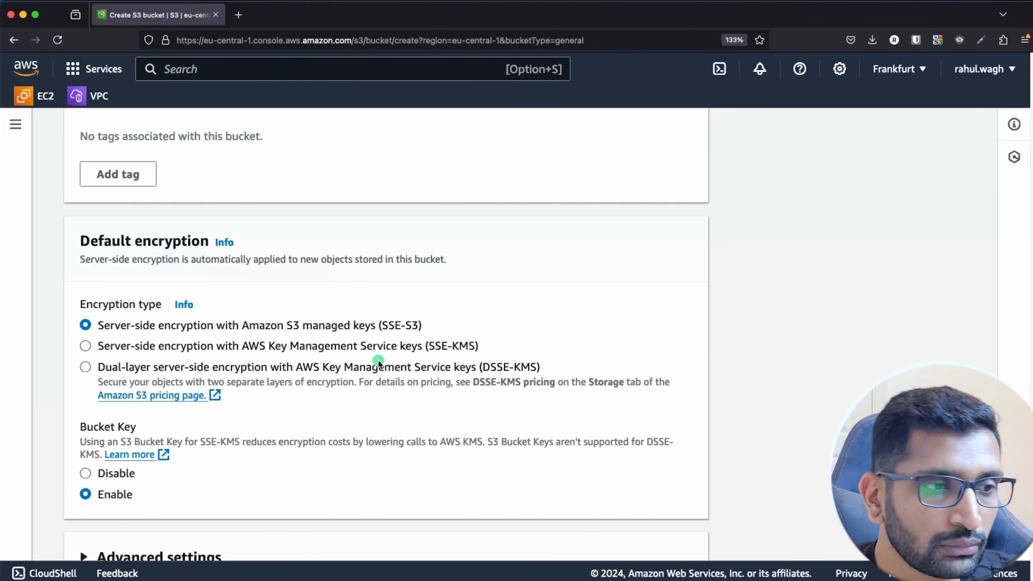
scroll(378, 360, down, 4)
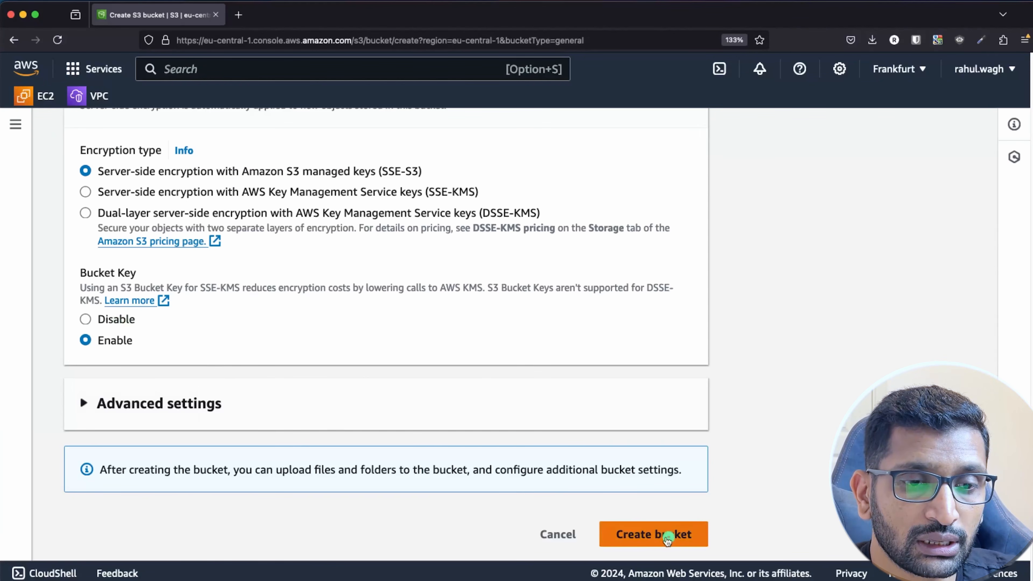
click(654, 538)
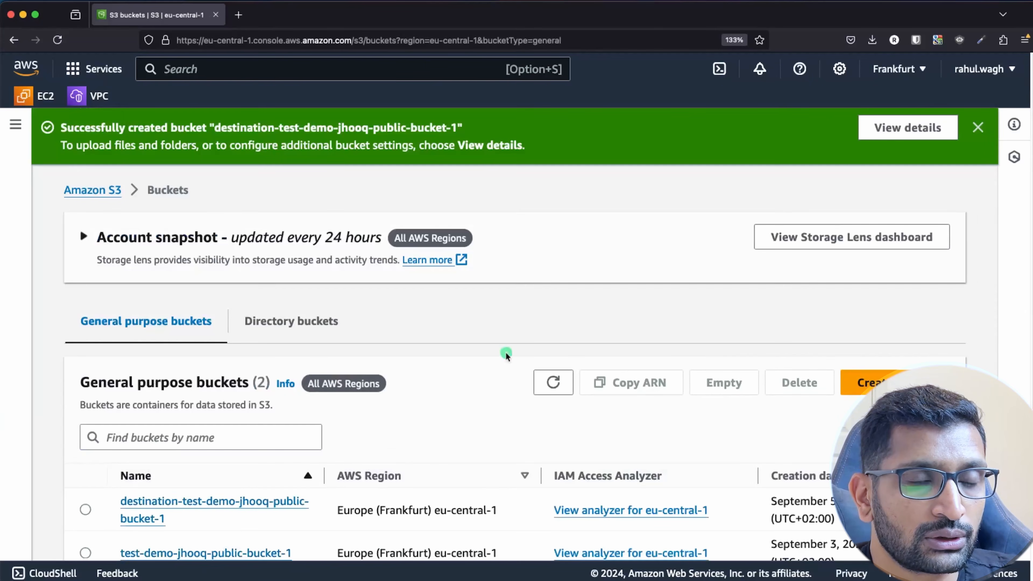
Step: Copy the name of the source bucket test-demo-jhooq-public-bucket-1 from the bucket list
scroll(480, 370, down, 2)
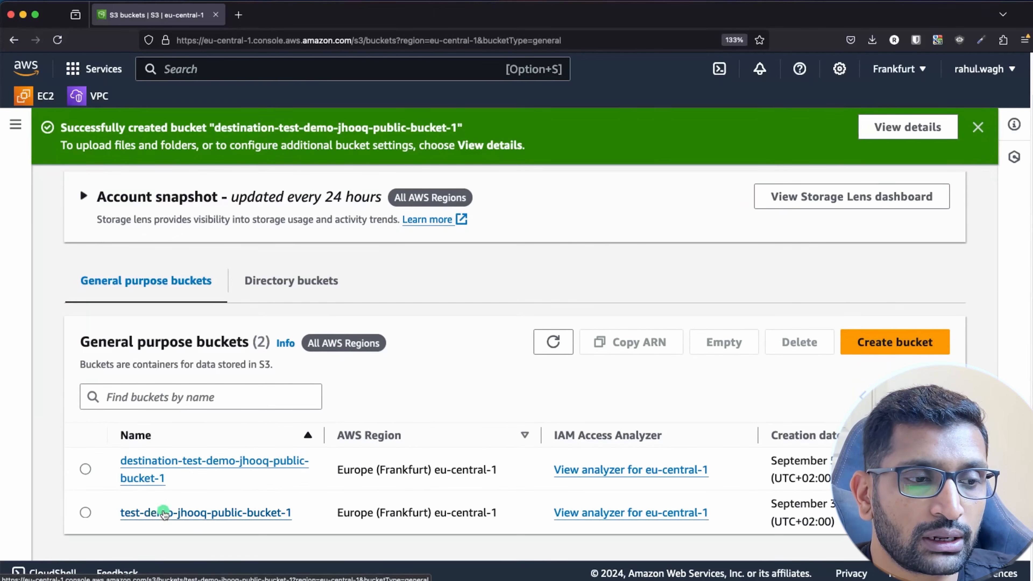
drag(172, 476, 100, 449)
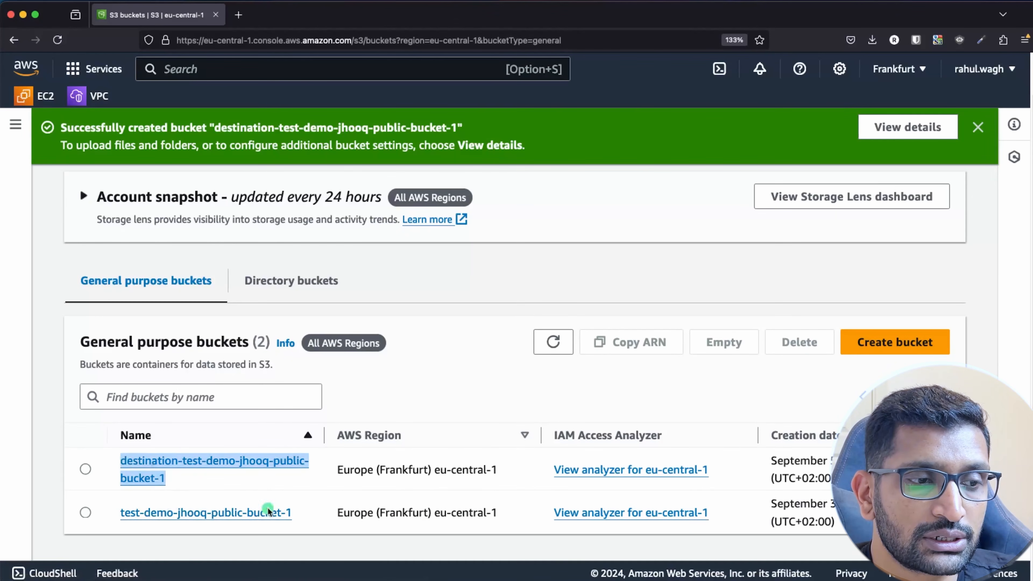
drag(309, 514, 115, 514)
key(super+c)
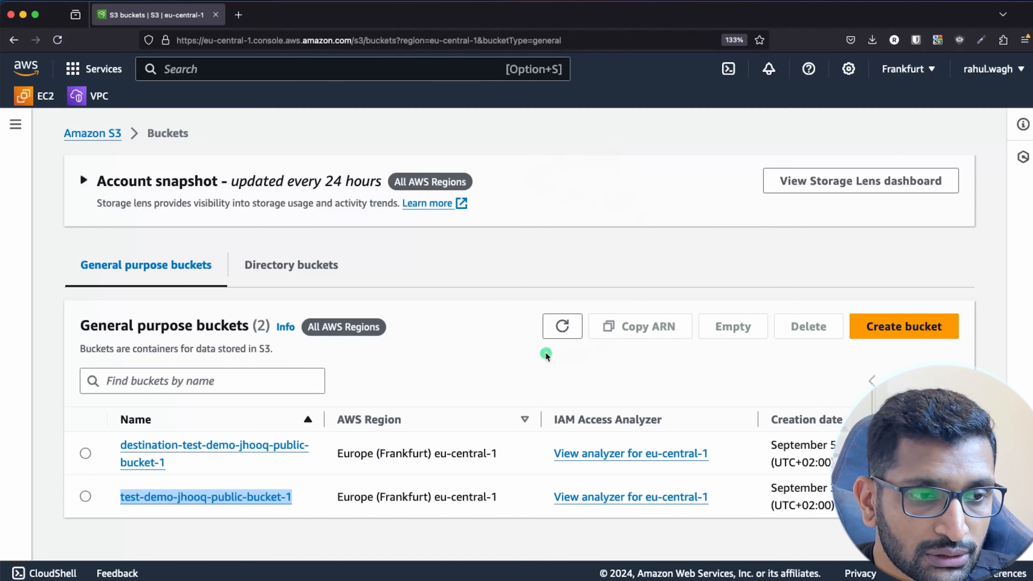
click(521, 345)
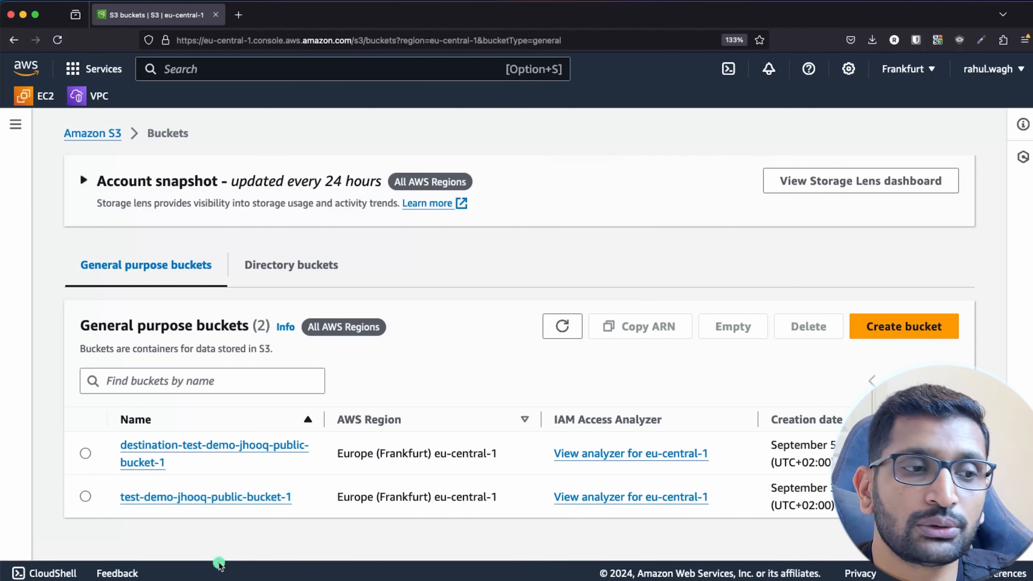
Step: Open test-demo-jhooq-public-bucket-1 and start creating a replication rule for it
click(157, 501)
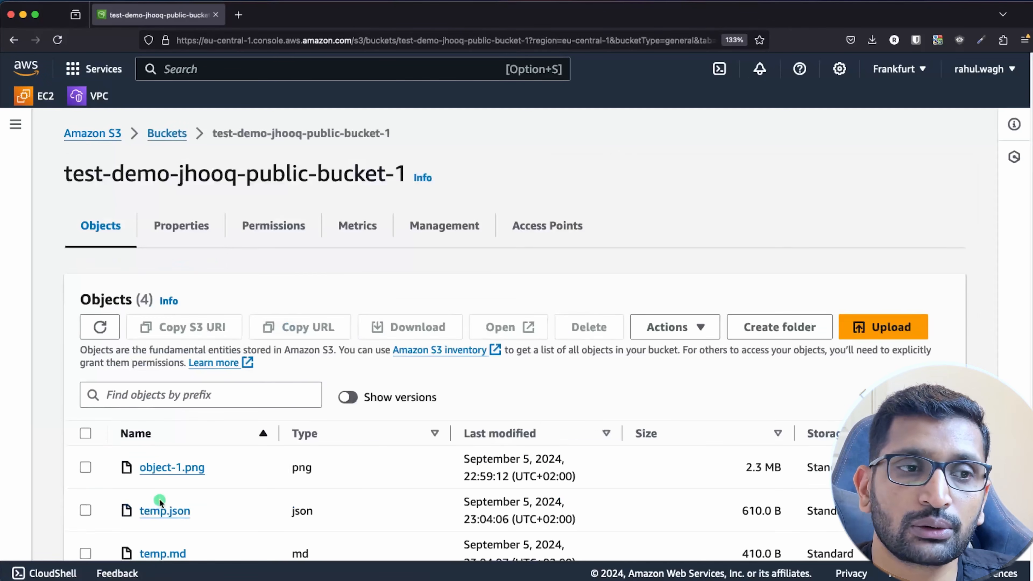
click(450, 220)
scroll(319, 341, down, 4)
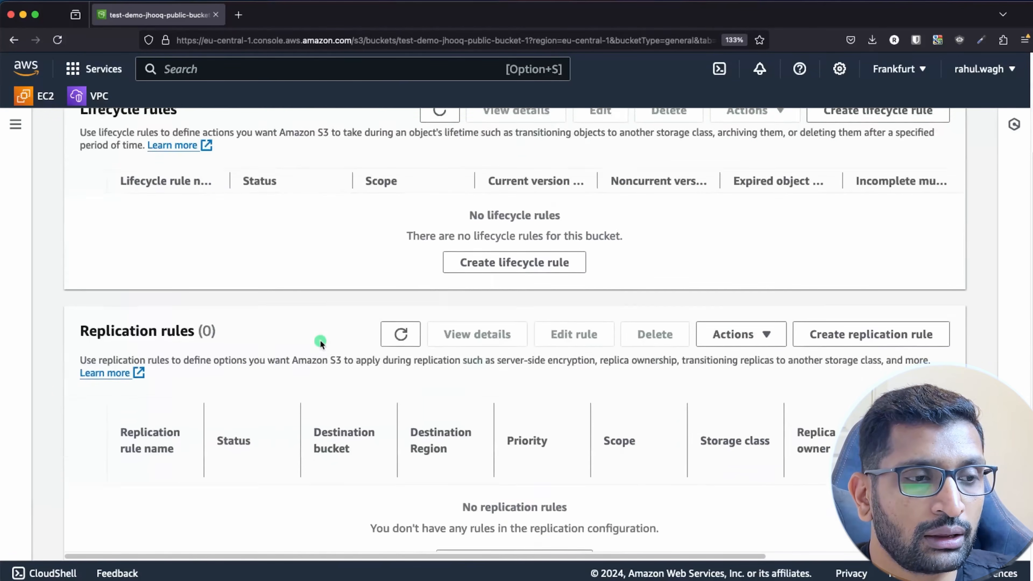
scroll(321, 341, down, 1)
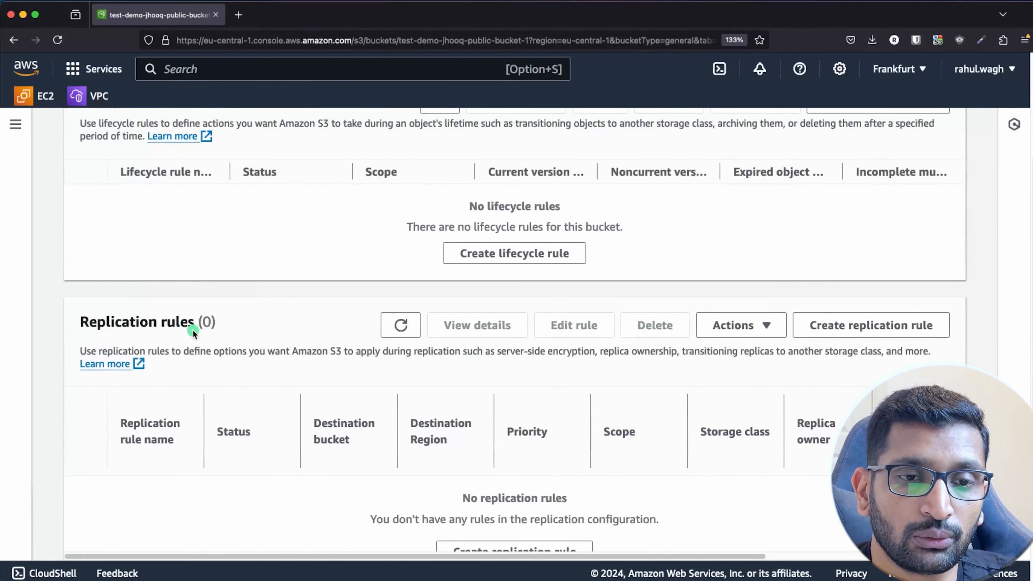
scroll(822, 361, down, 3)
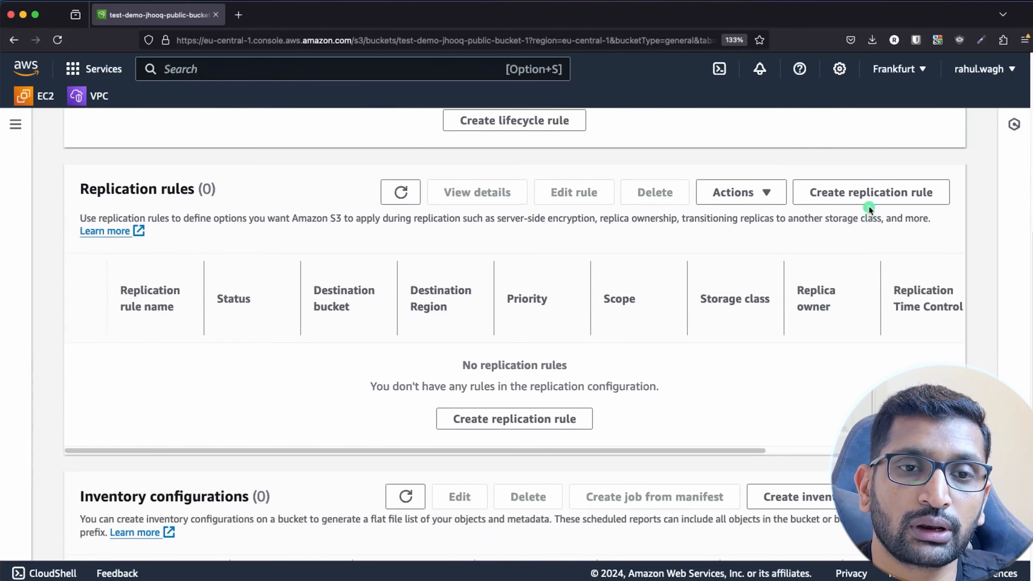
click(868, 193)
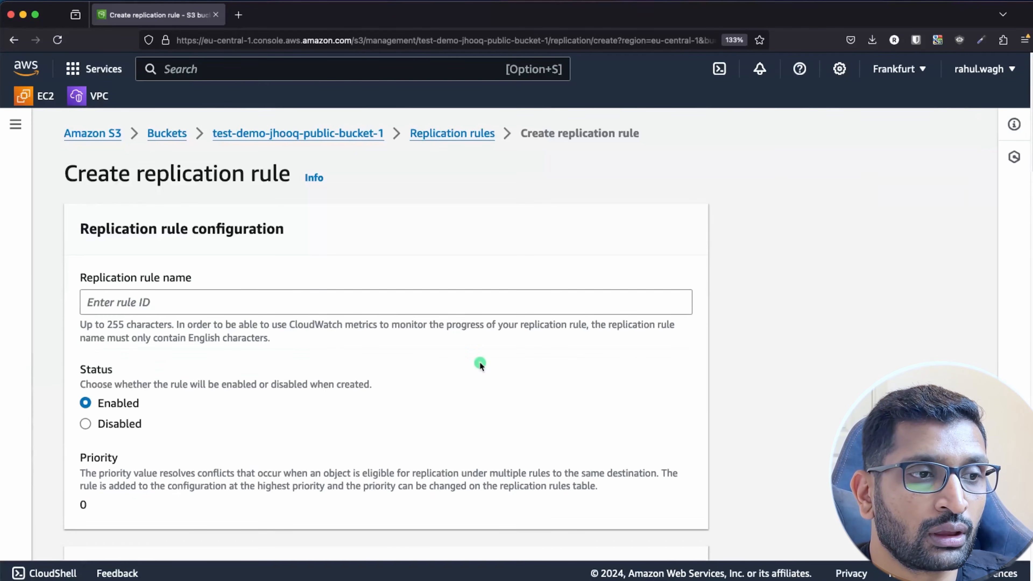
Step: Name the replication rule replication-for-test-demo-jhooq-public-bucket-1
scroll(424, 365, down, 3)
click(148, 184)
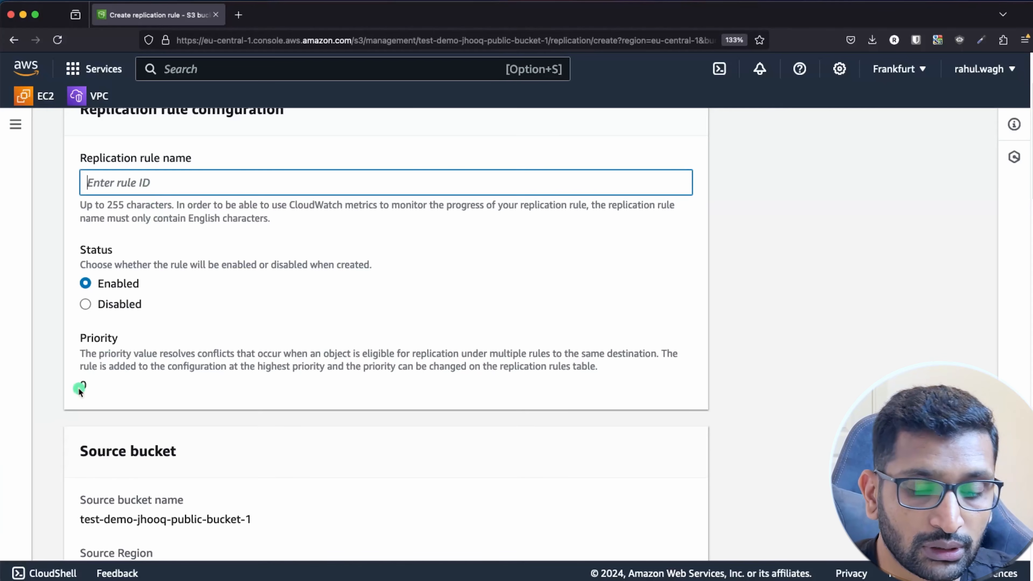
key(super+v)
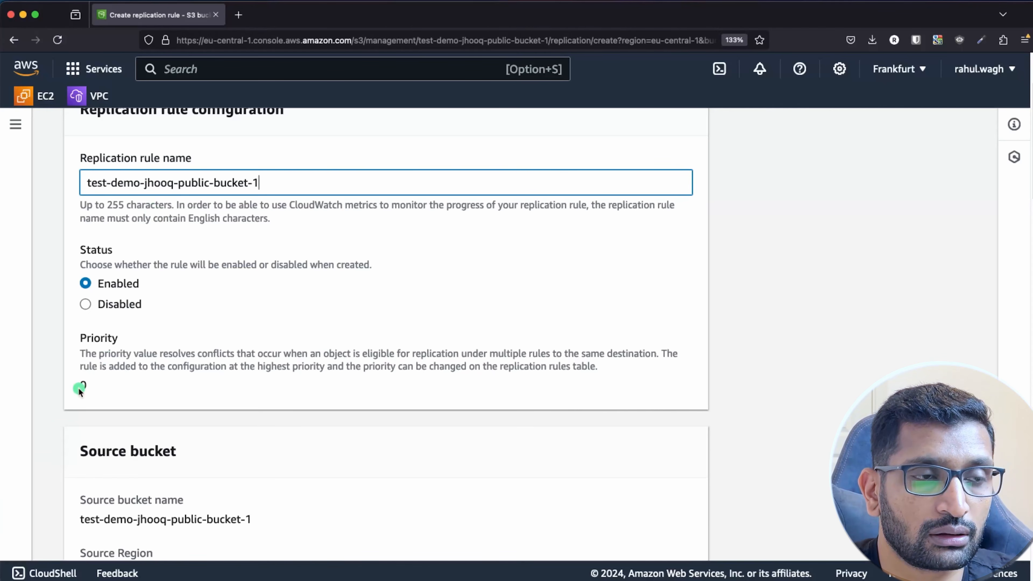
key(super+Left)
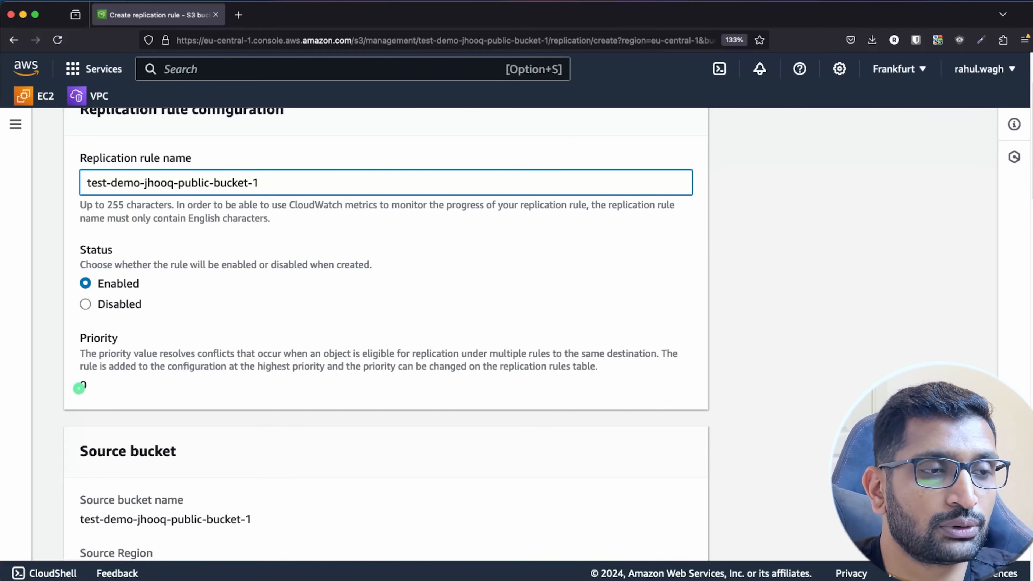
text(replication-for)
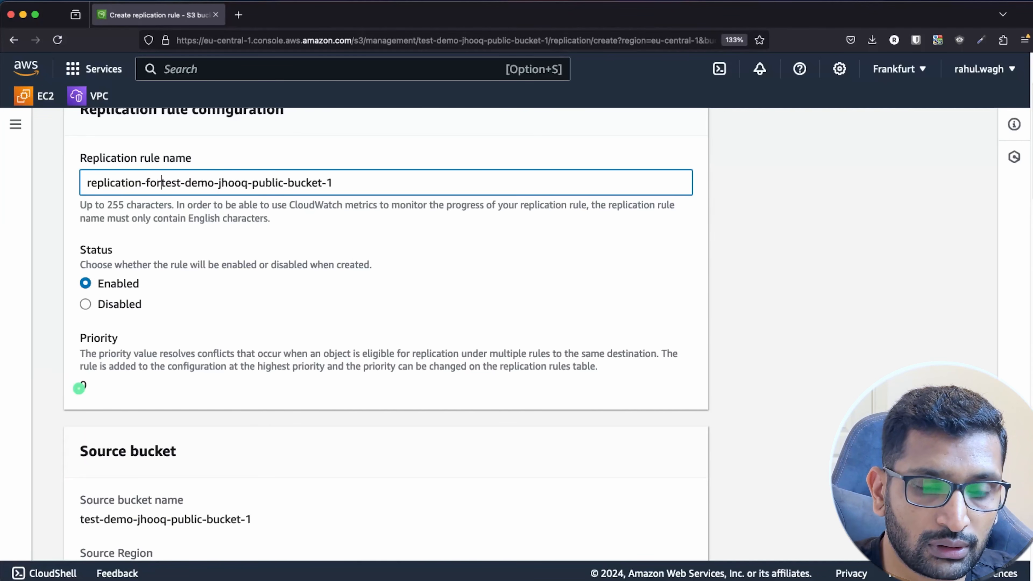
text(-)
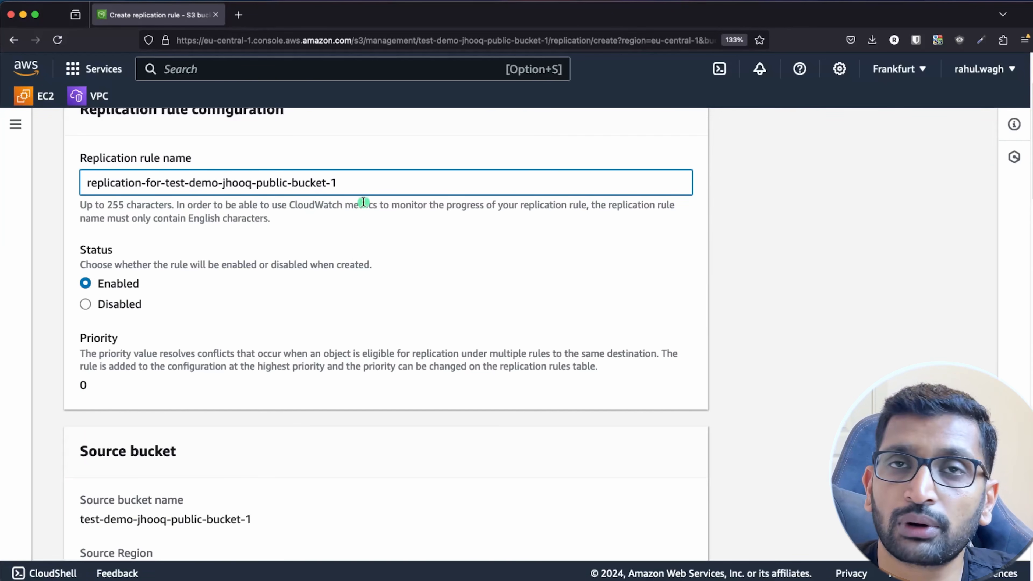
Step: Set the replication rule's scope to apply to all objects in the source bucket
scroll(196, 318, down, 2)
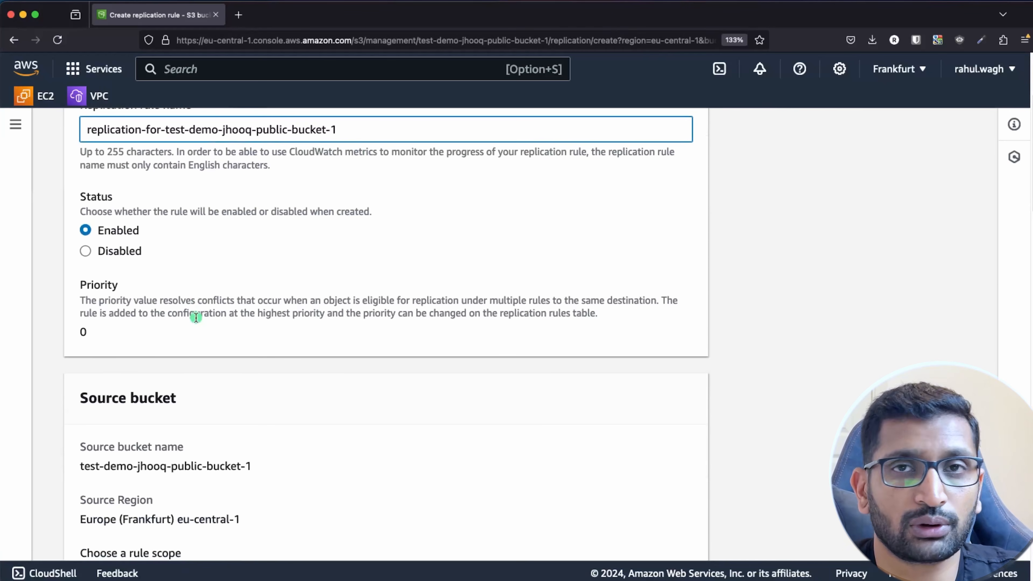
scroll(186, 253, down, 5)
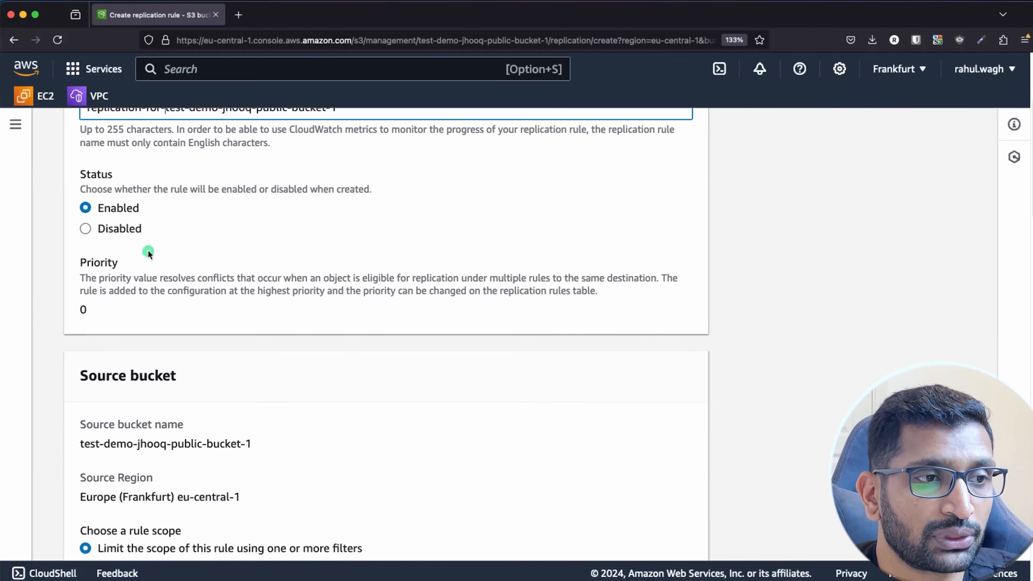
scroll(182, 256, down, 1)
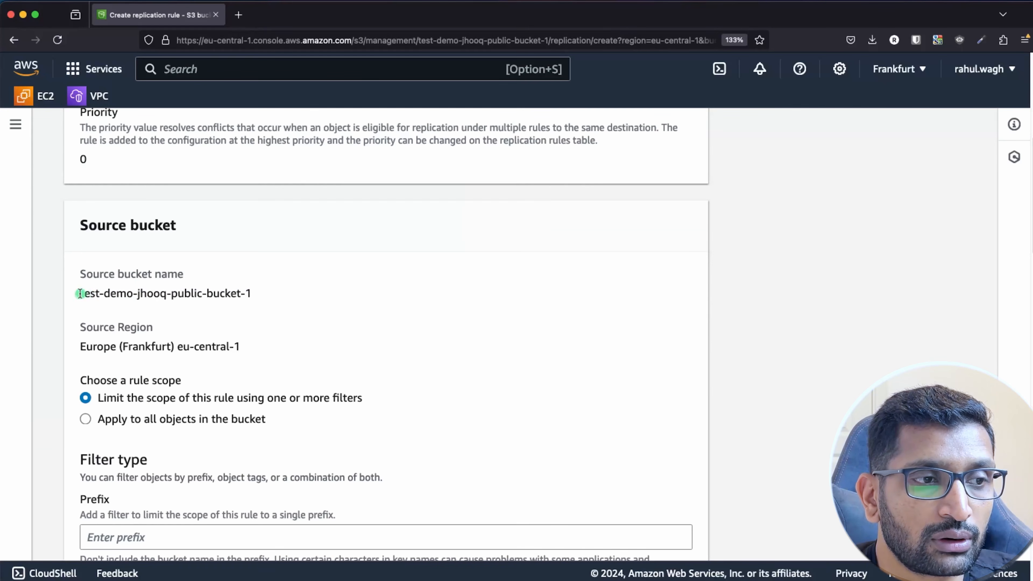
drag(78, 292, 283, 293)
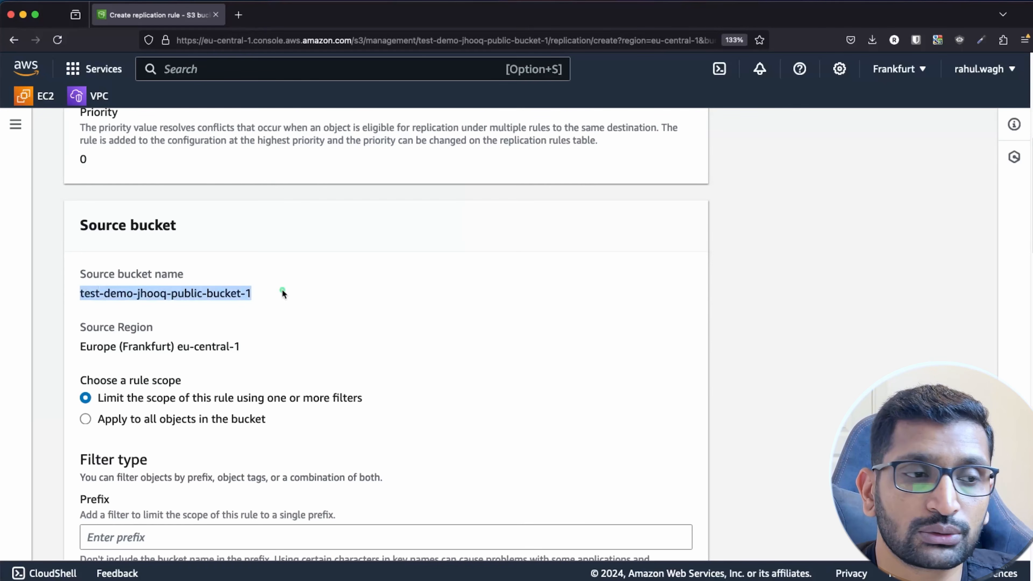
scroll(261, 341, down, 7)
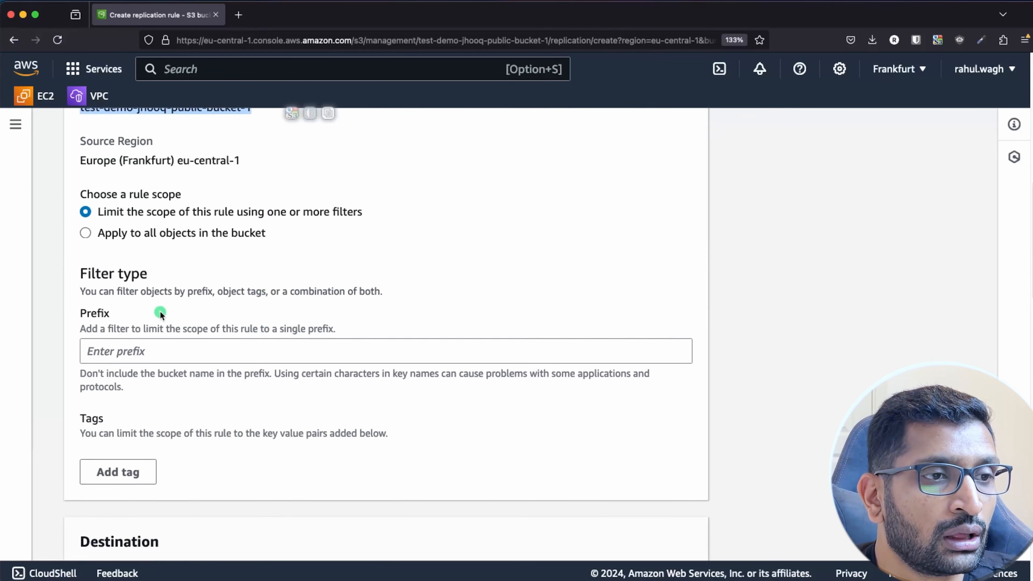
scroll(161, 312, up, 2)
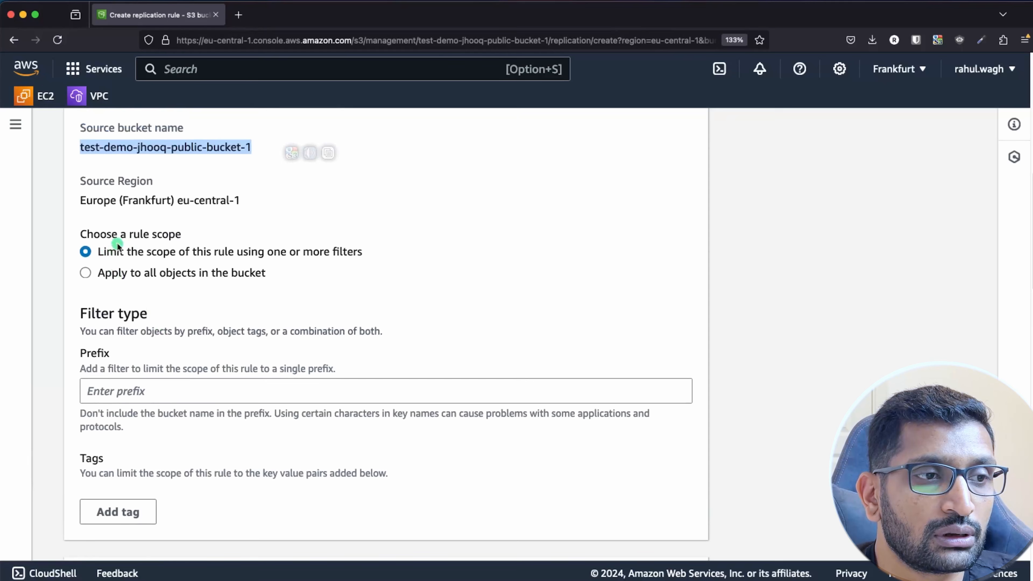
triple_click(143, 234)
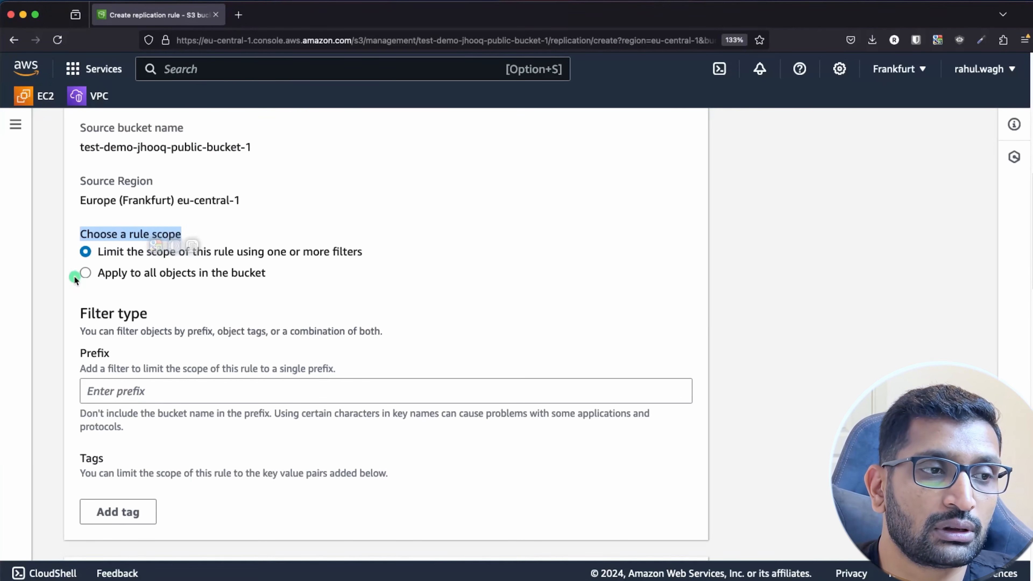
click(85, 273)
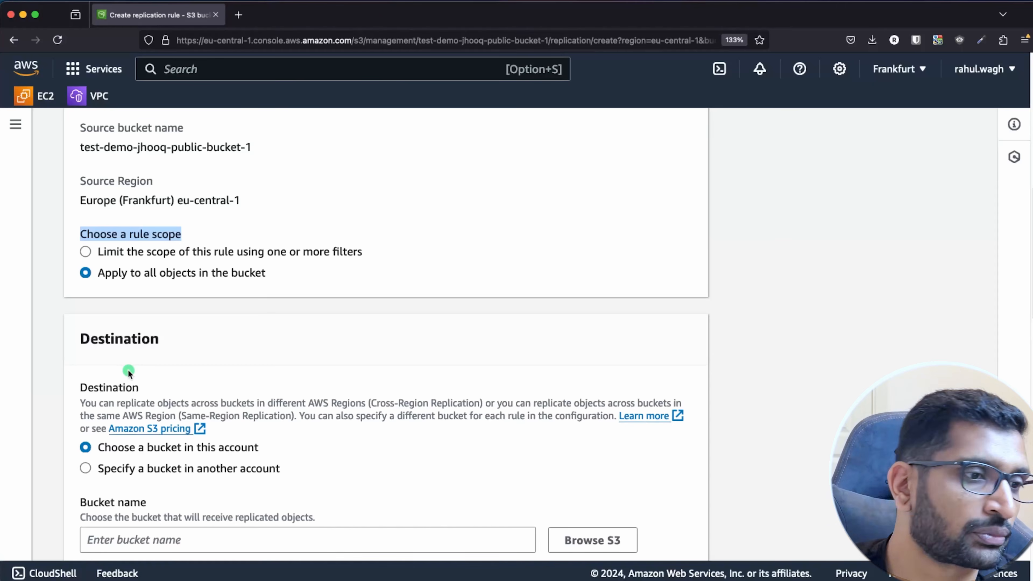
Step: Choose destination-test-demo-jhooq-public-bucket-1 in this account as the bucket that receives the replicated objects
scroll(206, 357, down, 4)
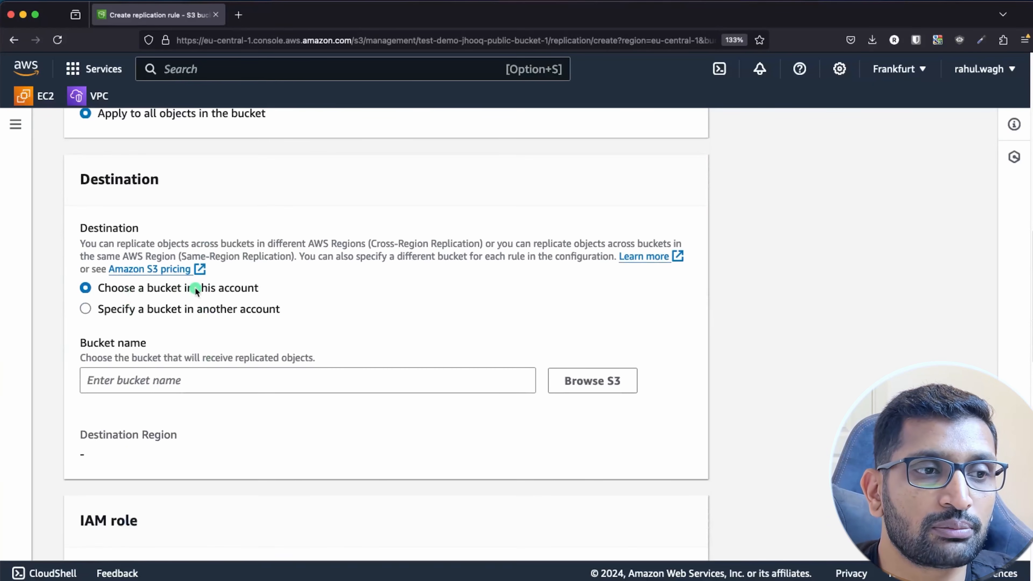
click(591, 380)
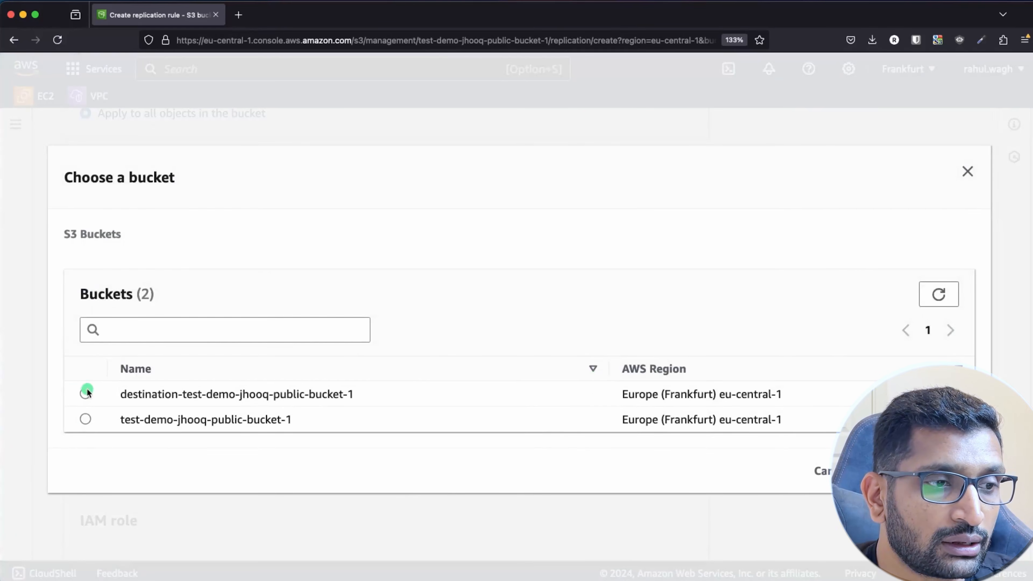
click(86, 393)
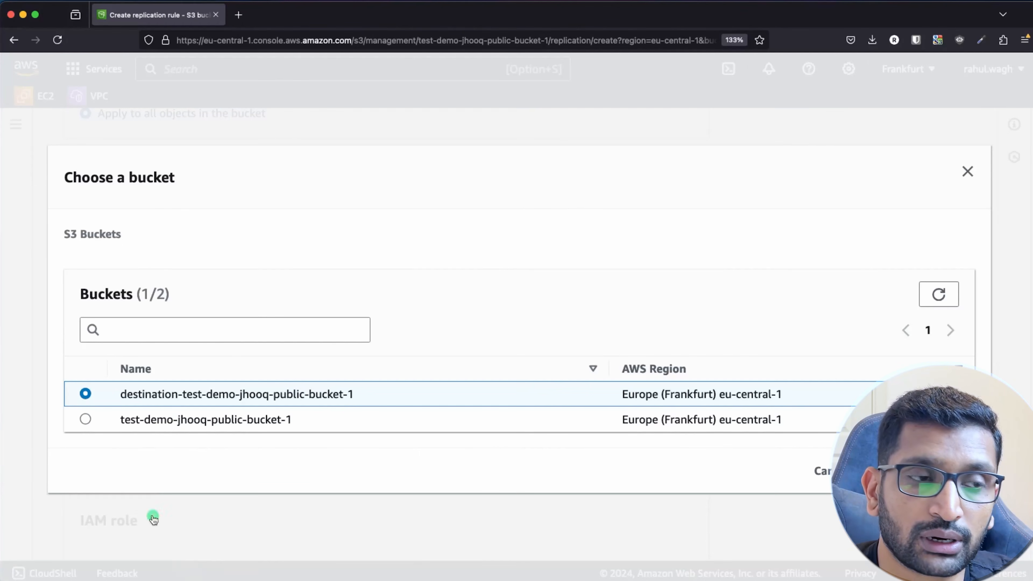
click(929, 471)
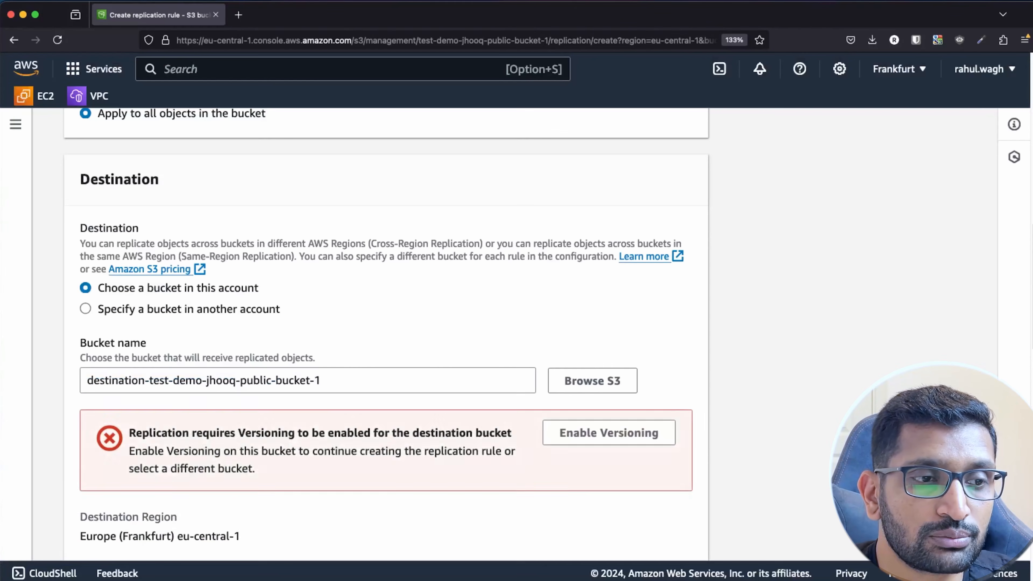
Step: Have a new IAM role created for the replication rule and save the rule without encryption, storage class or additional replication options
scroll(406, 420, down, 3)
scroll(405, 419, down, 5)
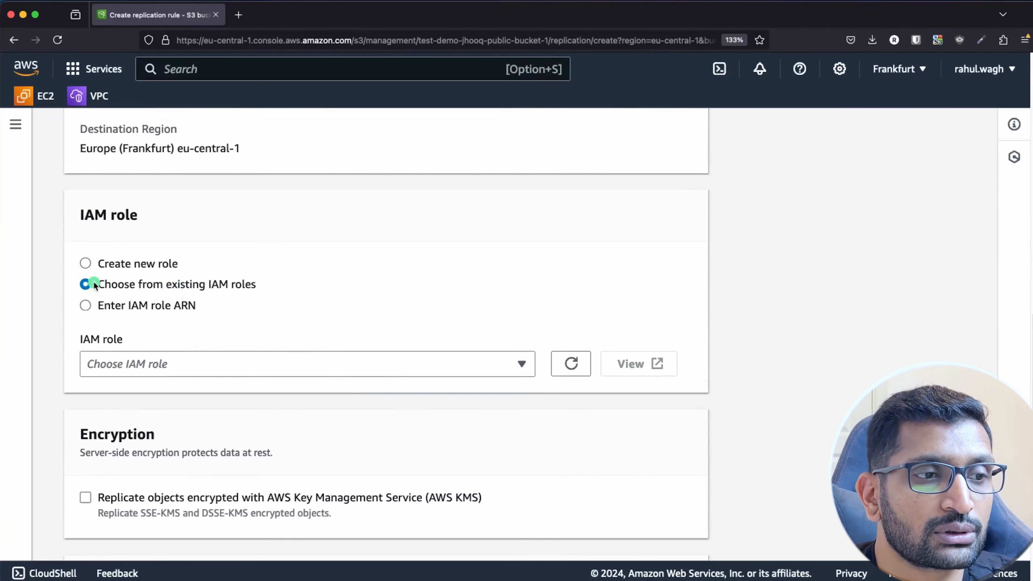
click(85, 263)
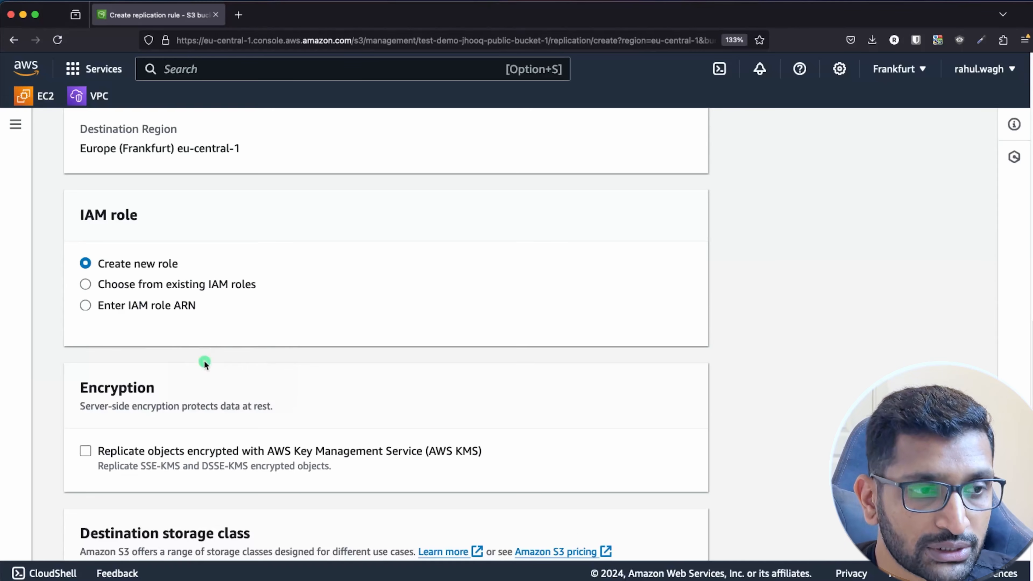
scroll(204, 361, down, 4)
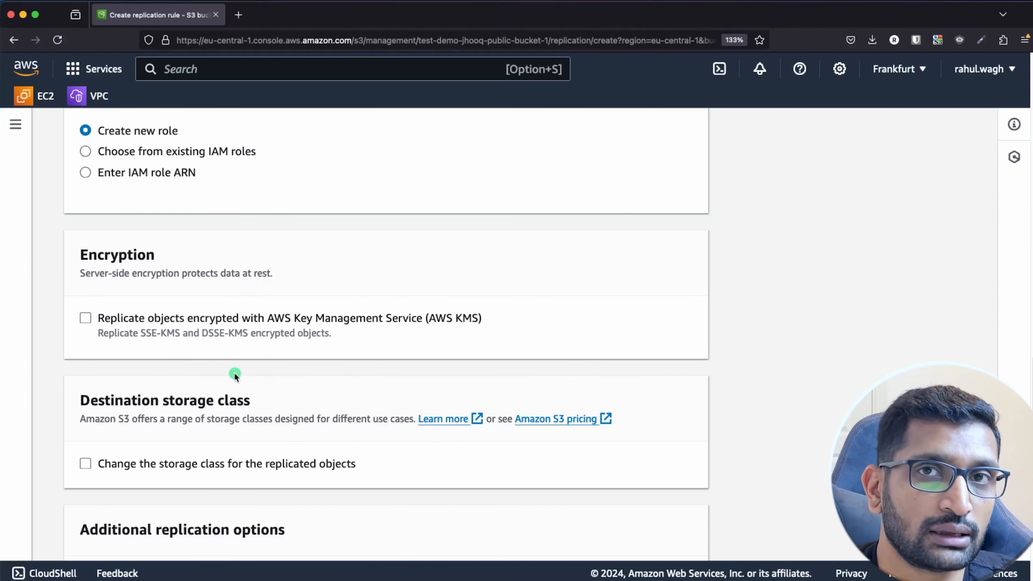
scroll(233, 373, down, 8)
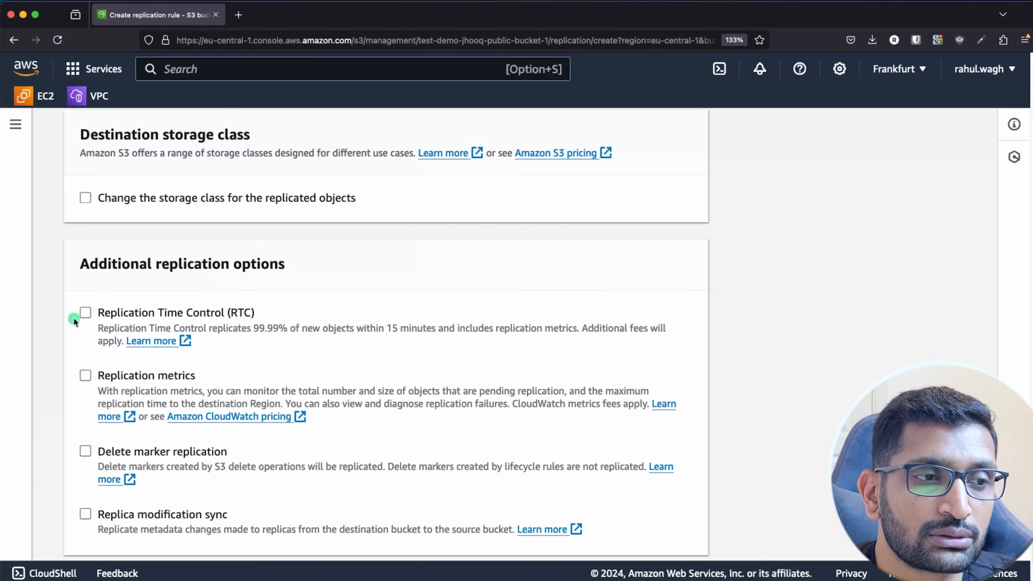
scroll(112, 400, down, 2)
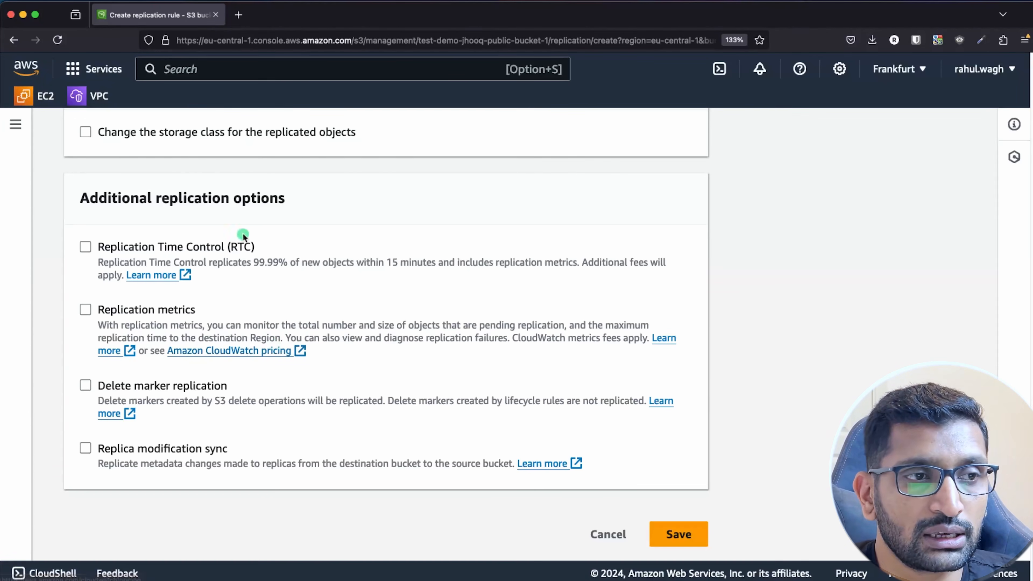
click(678, 536)
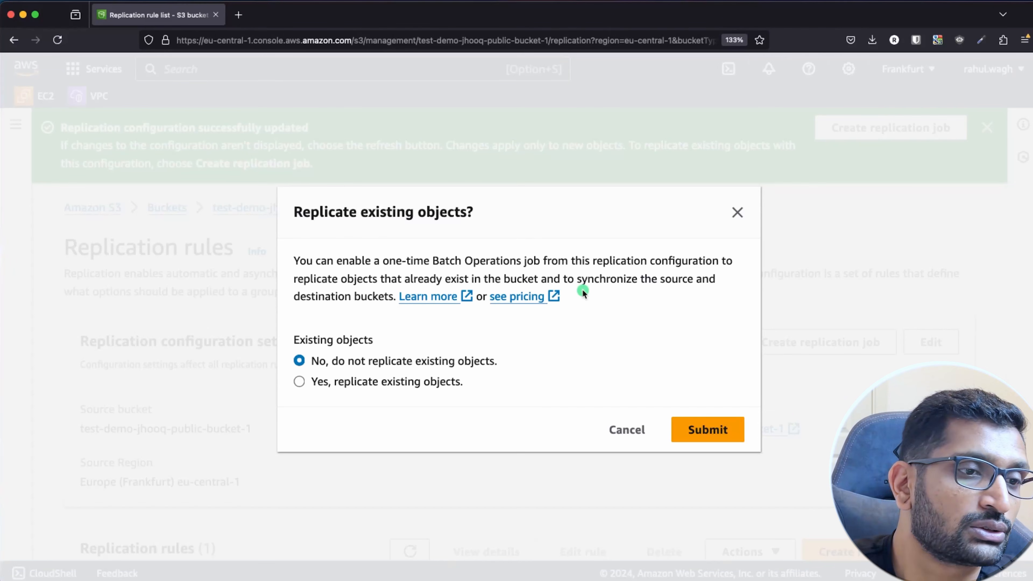
Step: Choose to replicate existing objects and open the settings of the one-time Batch Operations job
click(298, 383)
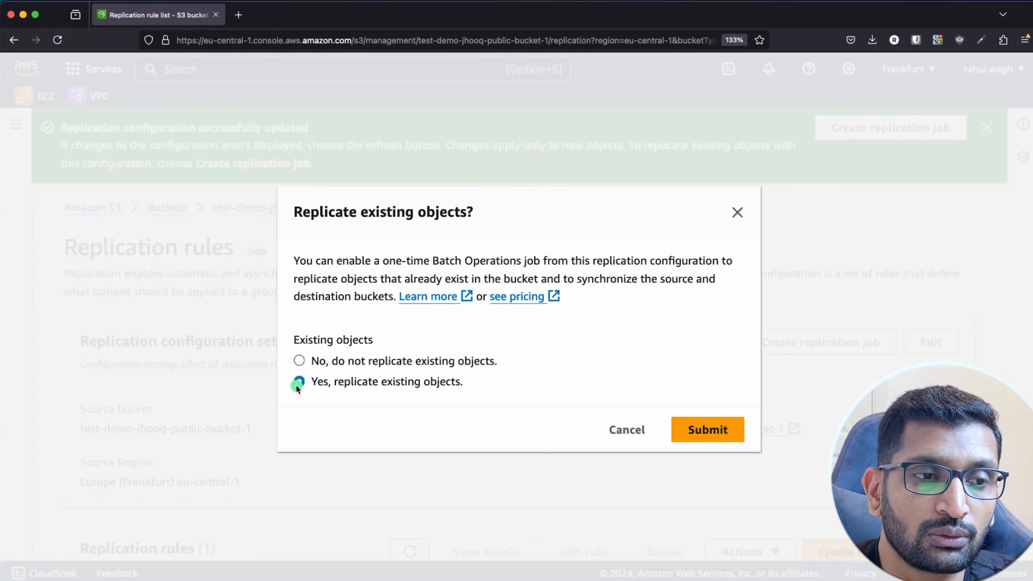
click(715, 431)
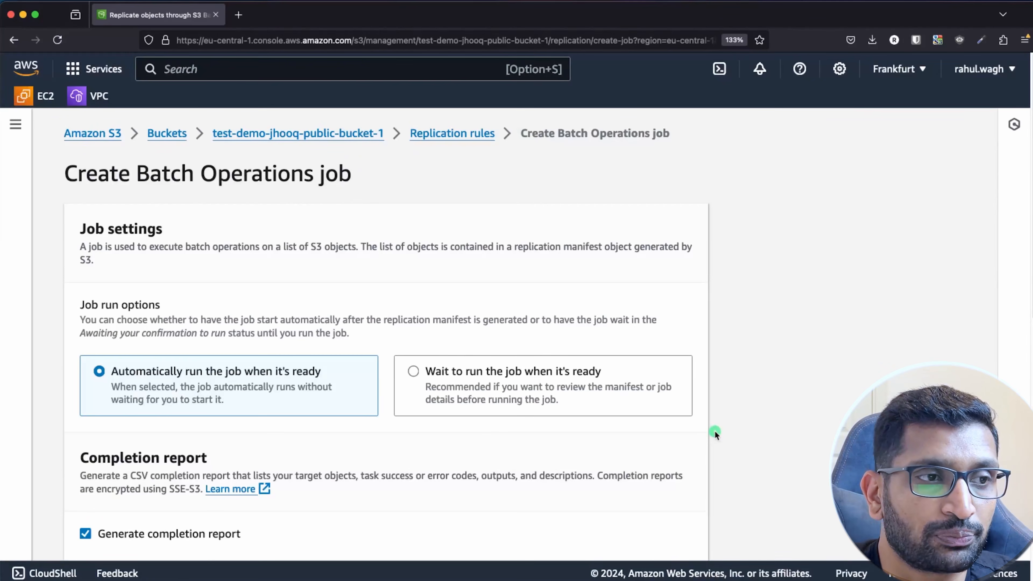
scroll(431, 448, down, 5)
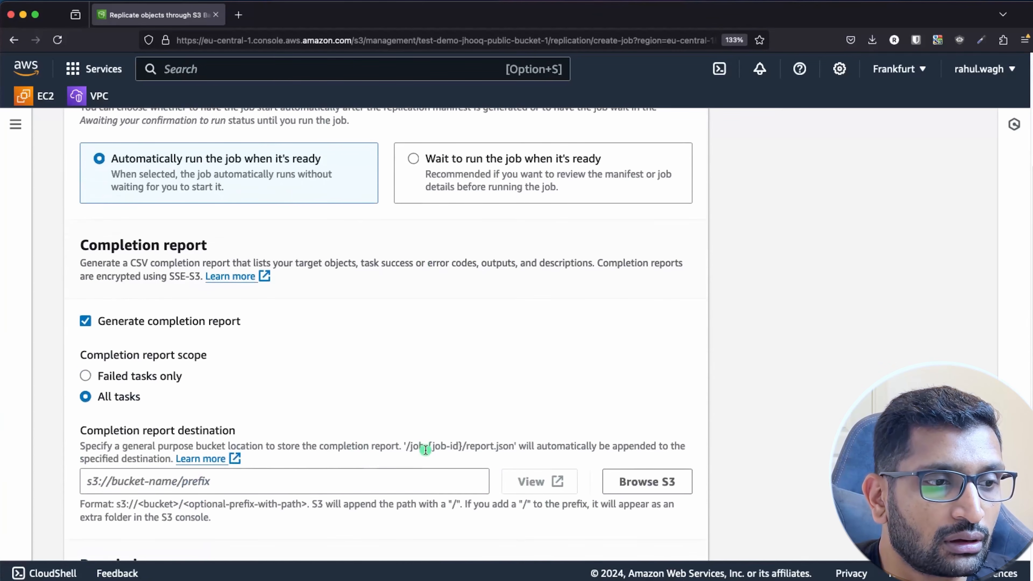
scroll(425, 450, down, 7)
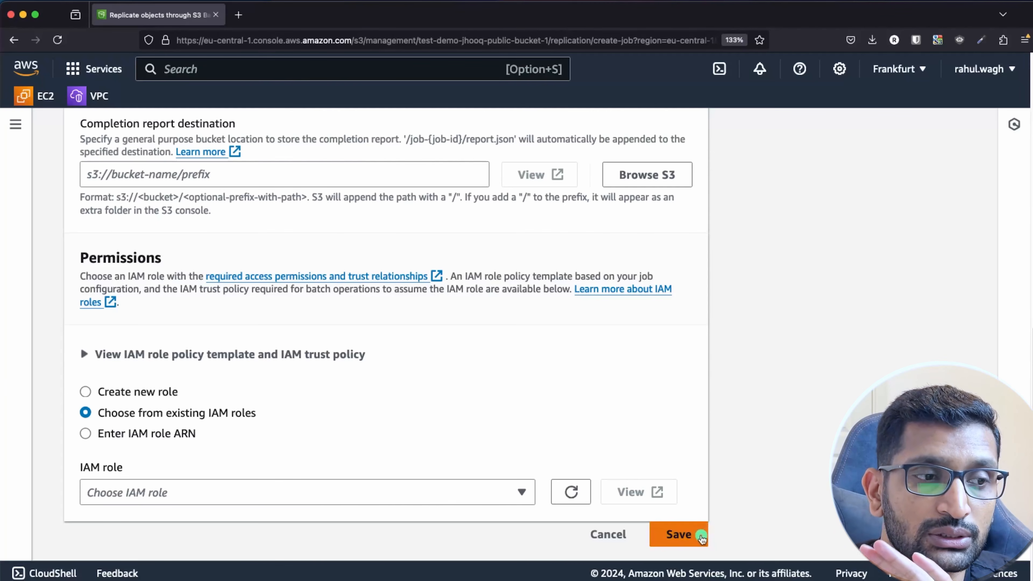
scroll(465, 411, up, 12)
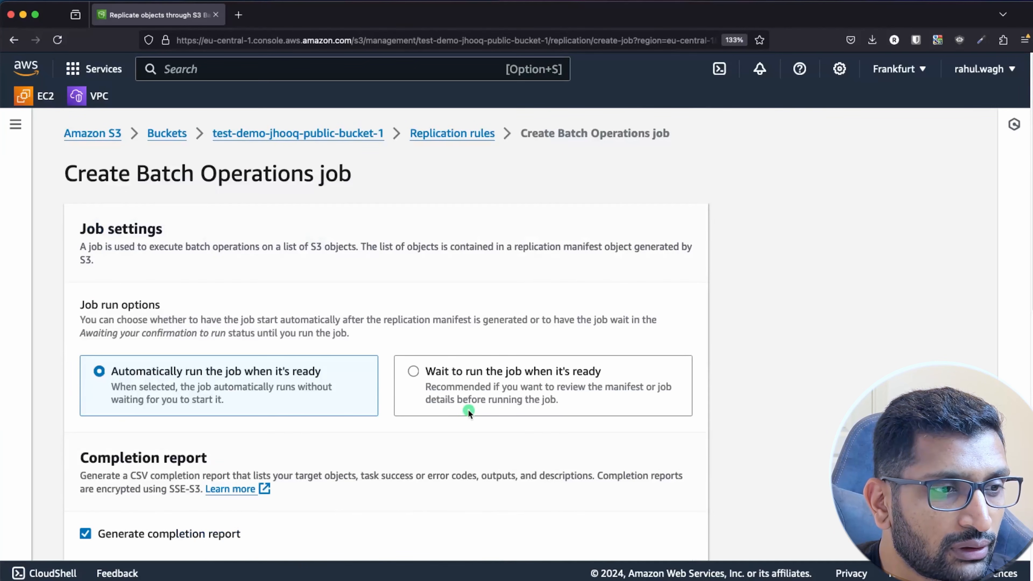
Step: Have a new IAM role created for the Batch Operations job and try to save the job
scroll(468, 410, down, 6)
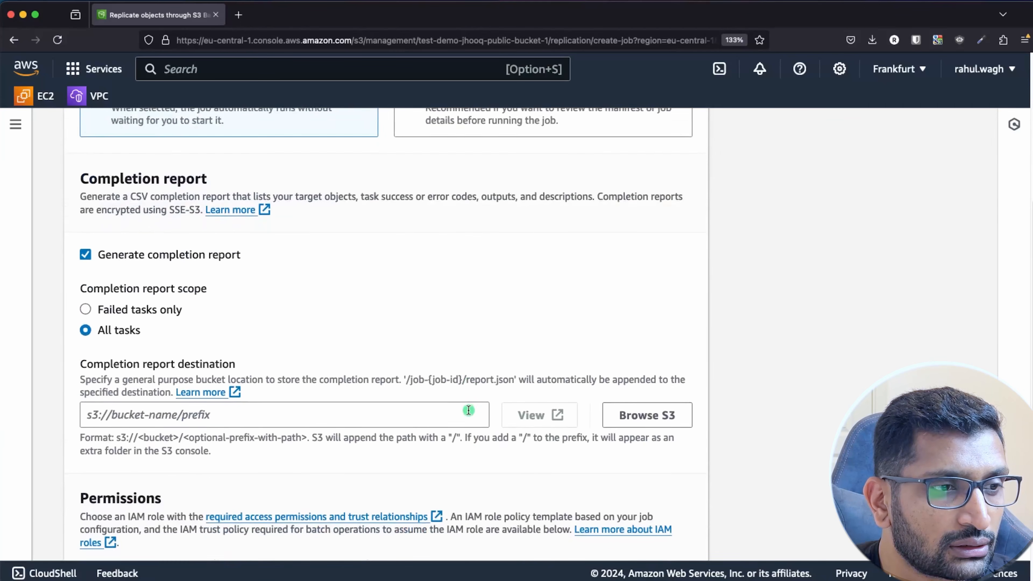
scroll(469, 410, down, 2)
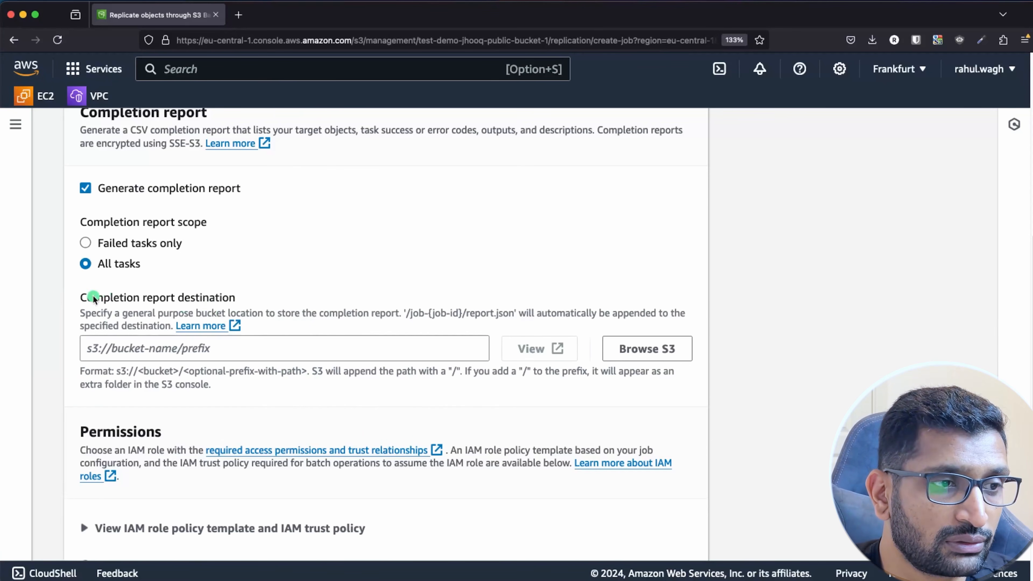
drag(93, 297, 265, 298)
scroll(325, 372, down, 5)
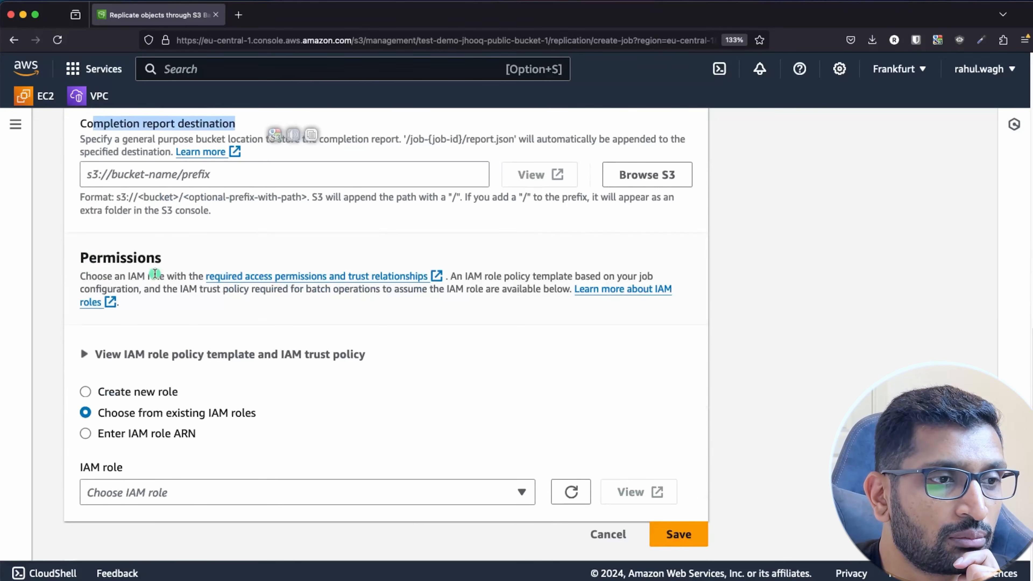
click(84, 392)
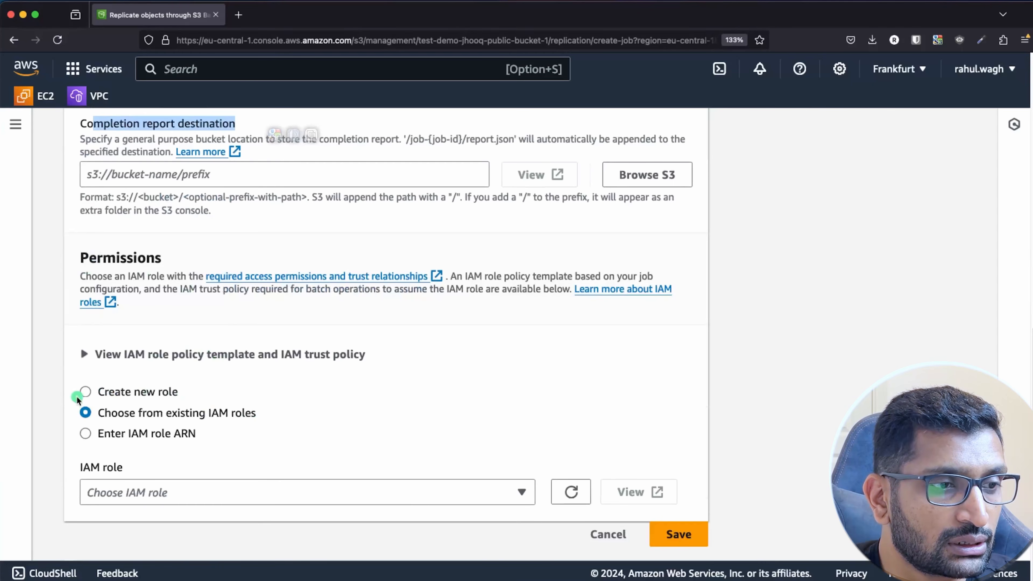
click(670, 532)
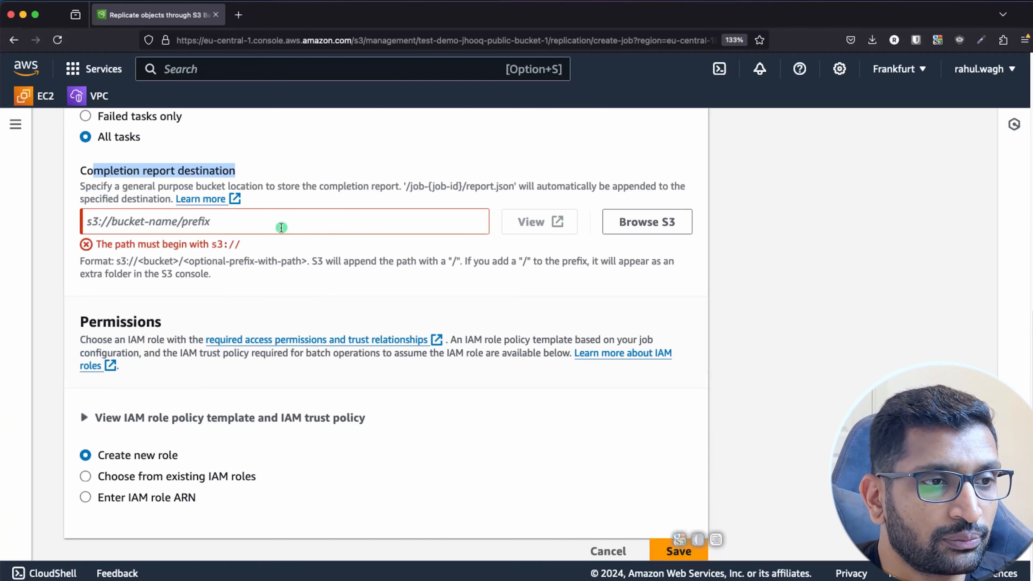
Step: Set the completion report destination to s3://destination-test-demo-jhooq-public-bucket-1 by picking that bucket from the S3 bucket list
click(265, 229)
scroll(266, 231, up, 1)
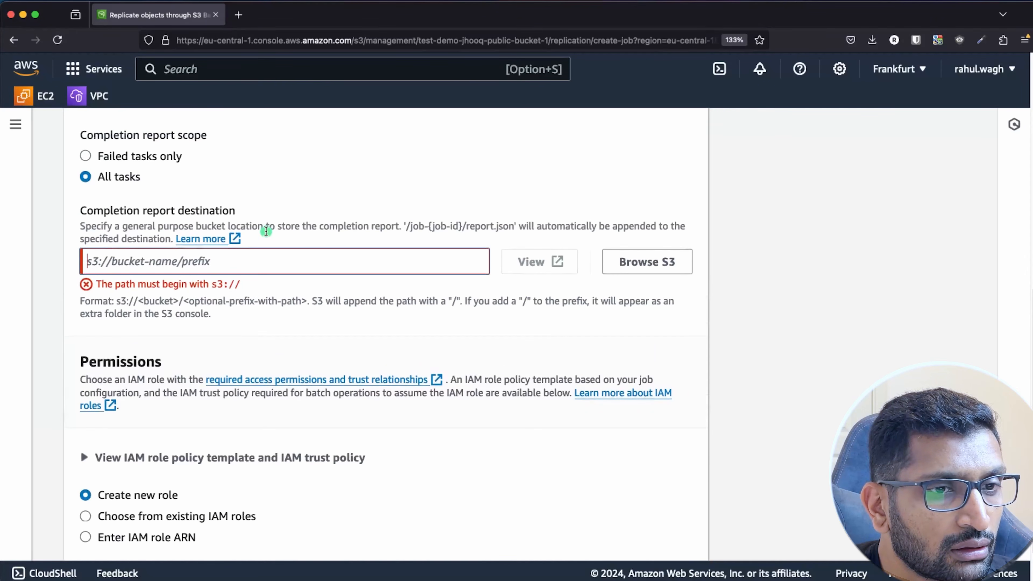
click(641, 264)
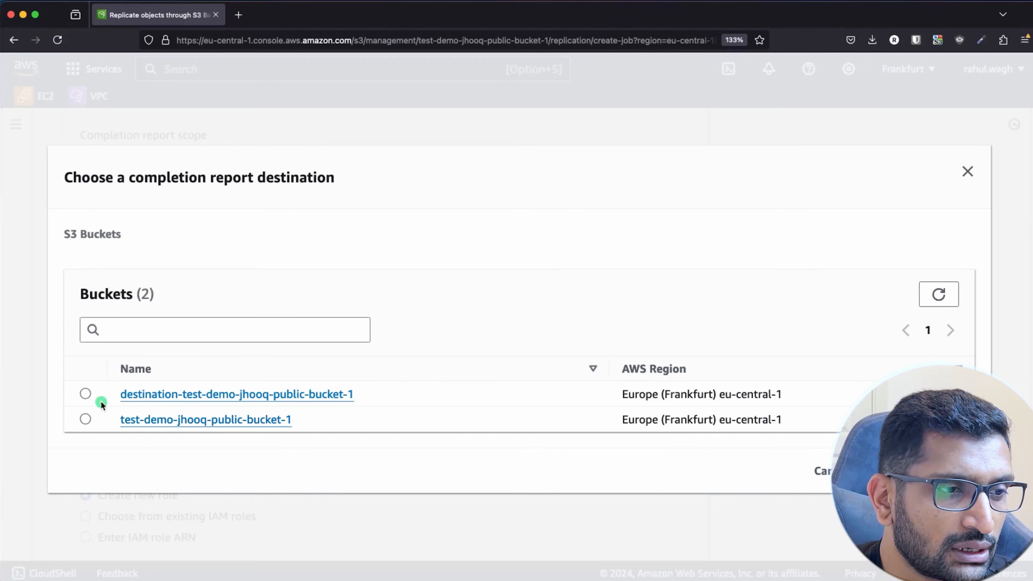
click(86, 394)
click(932, 472)
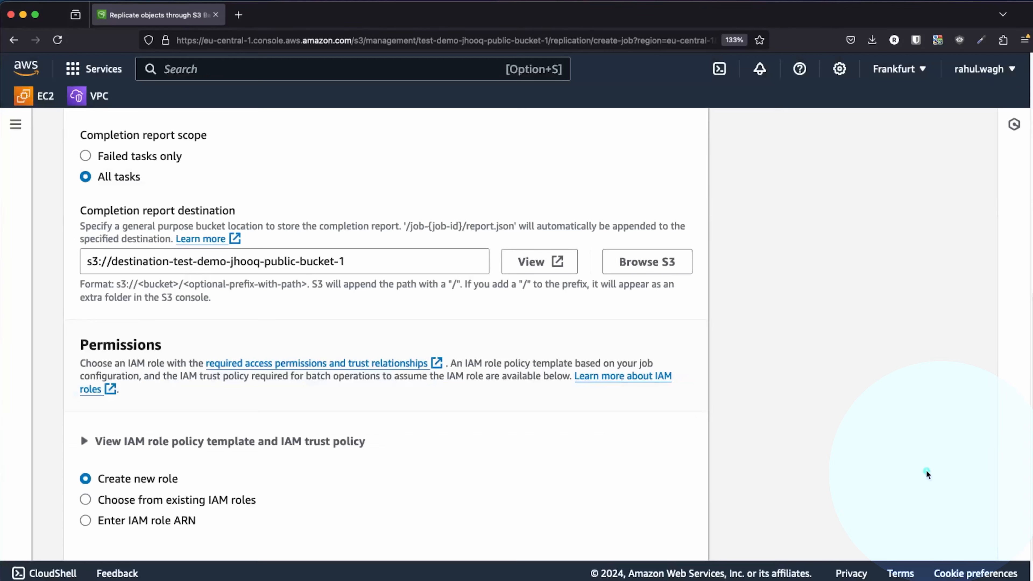
Step: Save the Batch Operations job and view its entry in the jobs list
scroll(390, 418, down, 2)
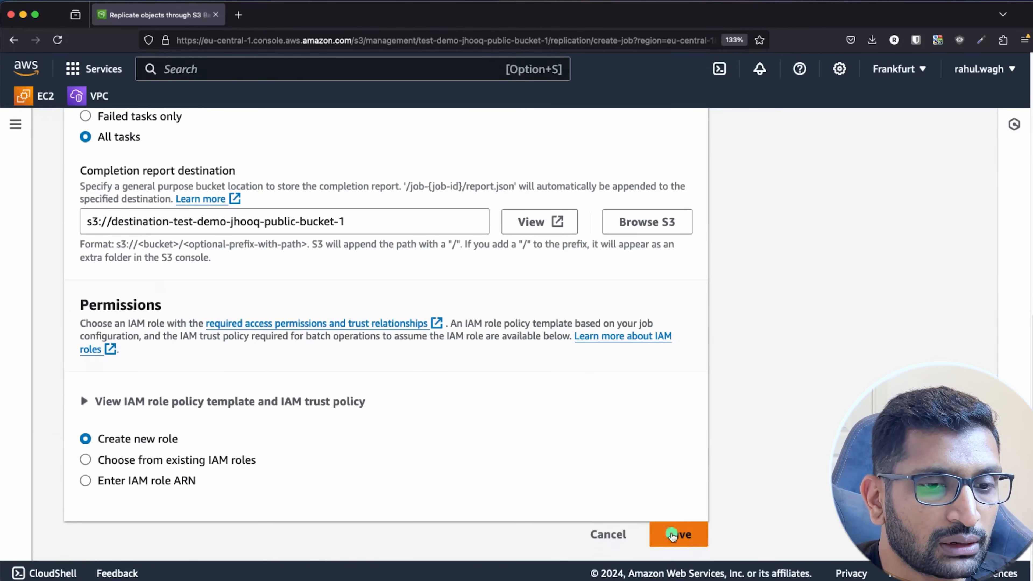
click(679, 536)
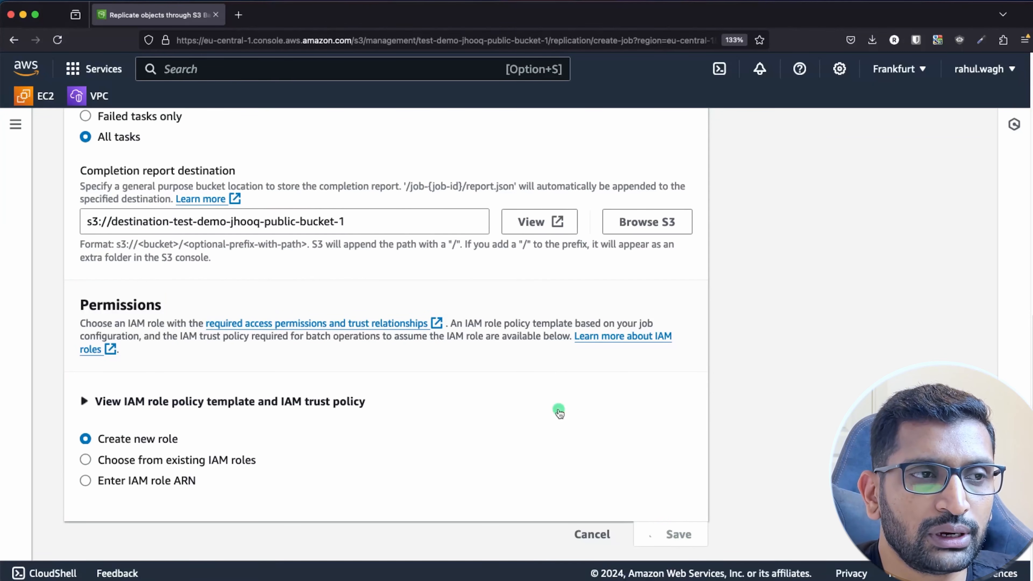
scroll(540, 401, up, 1)
scroll(540, 402, up, 4)
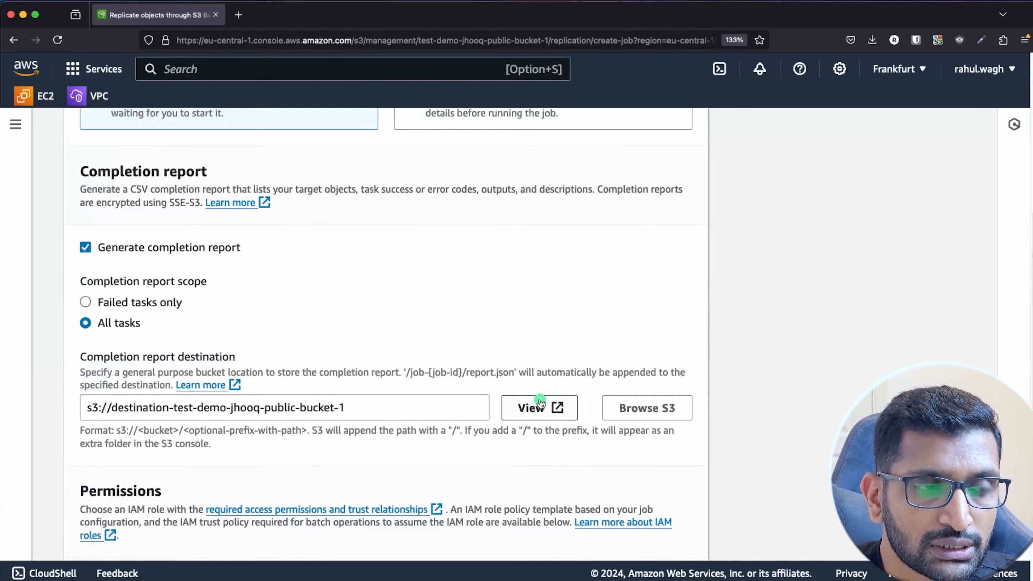
scroll(540, 402, down, 5)
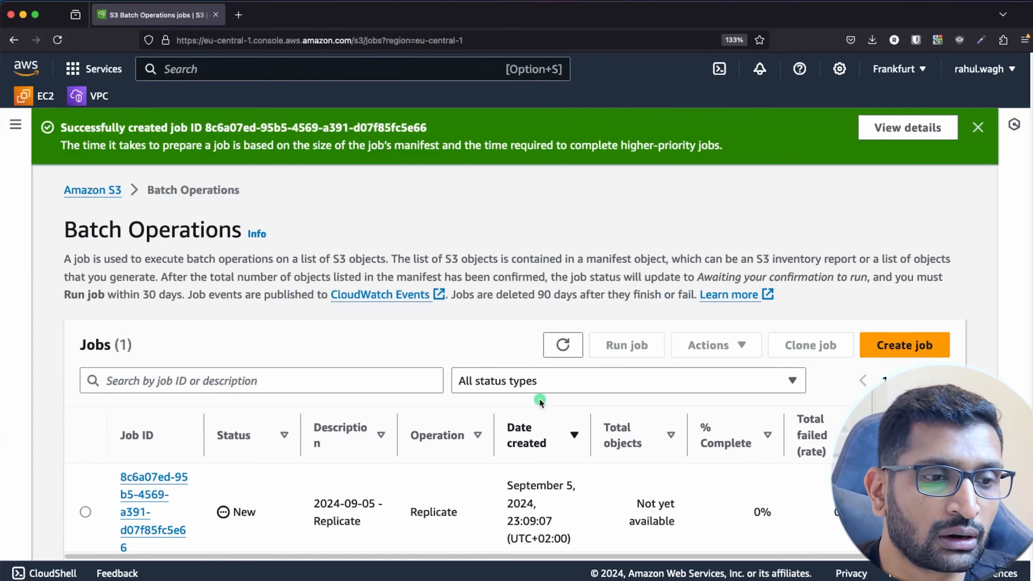
scroll(540, 399, down, 1)
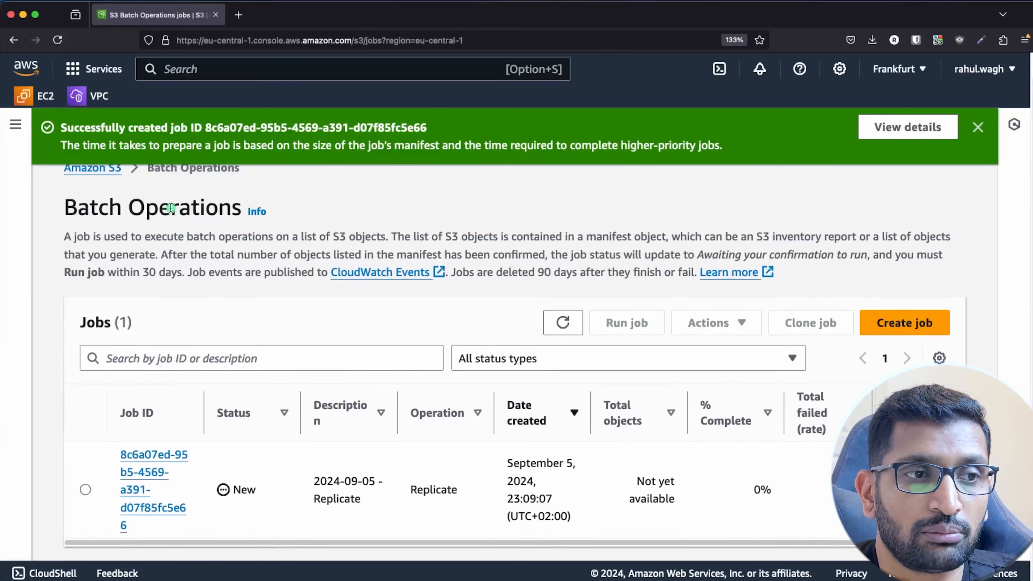
Step: Open the details of the Replicate job in the Batch Operations list and check its status
triple_click(171, 208)
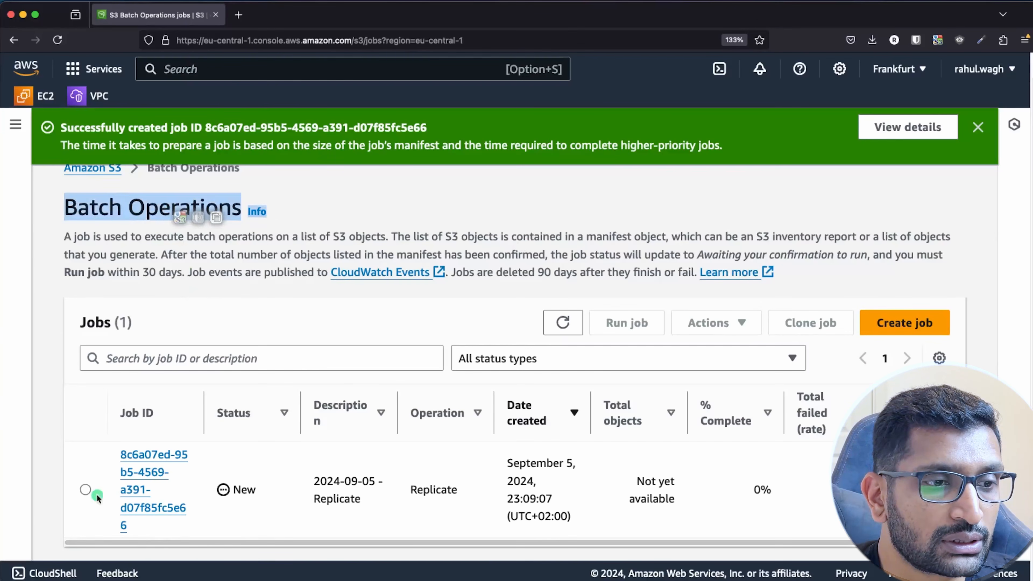
click(86, 490)
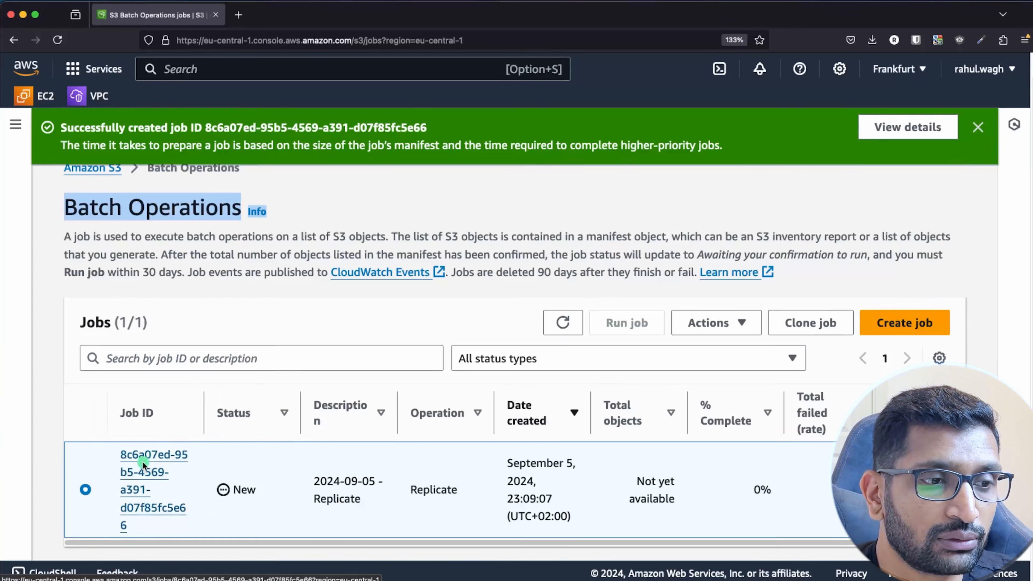
click(154, 455)
scroll(316, 457, down, 5)
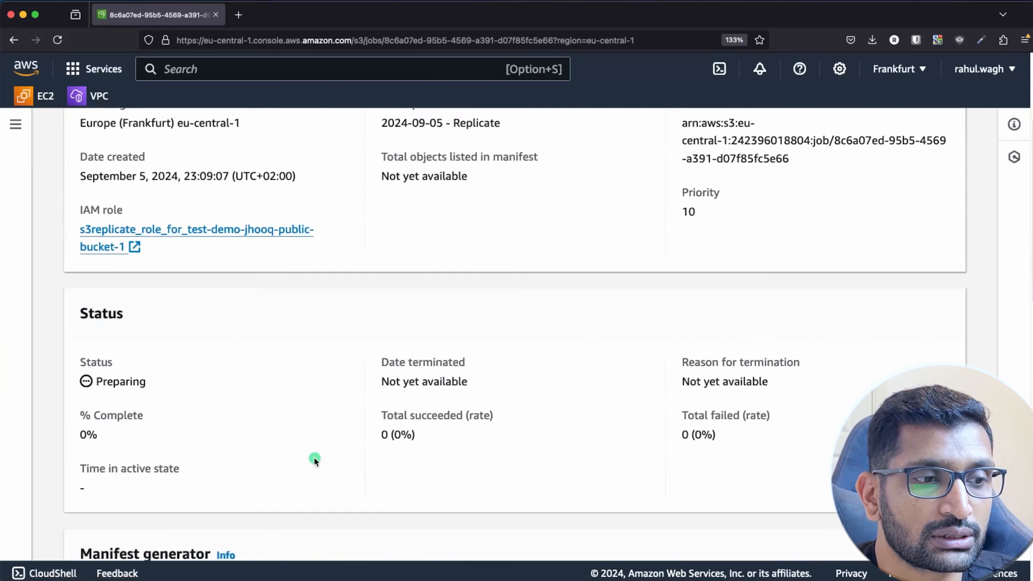
double_click(116, 376)
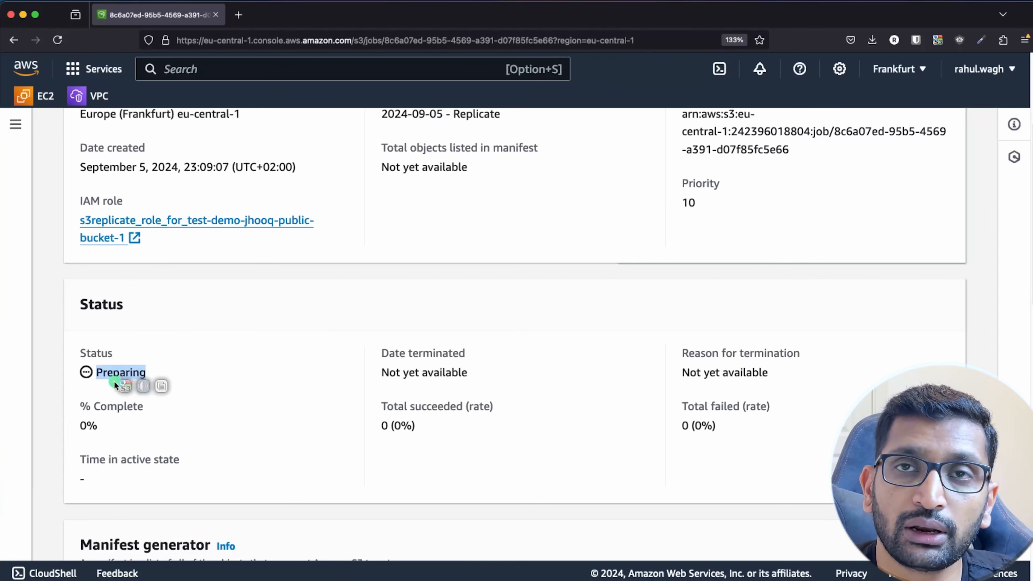
scroll(392, 370, up, 1)
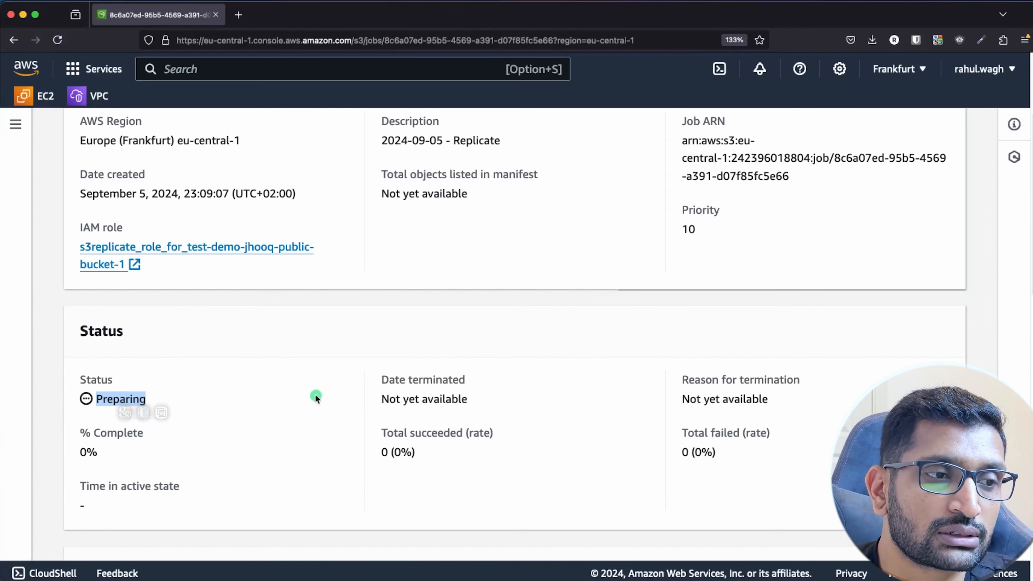
scroll(315, 394, up, 5)
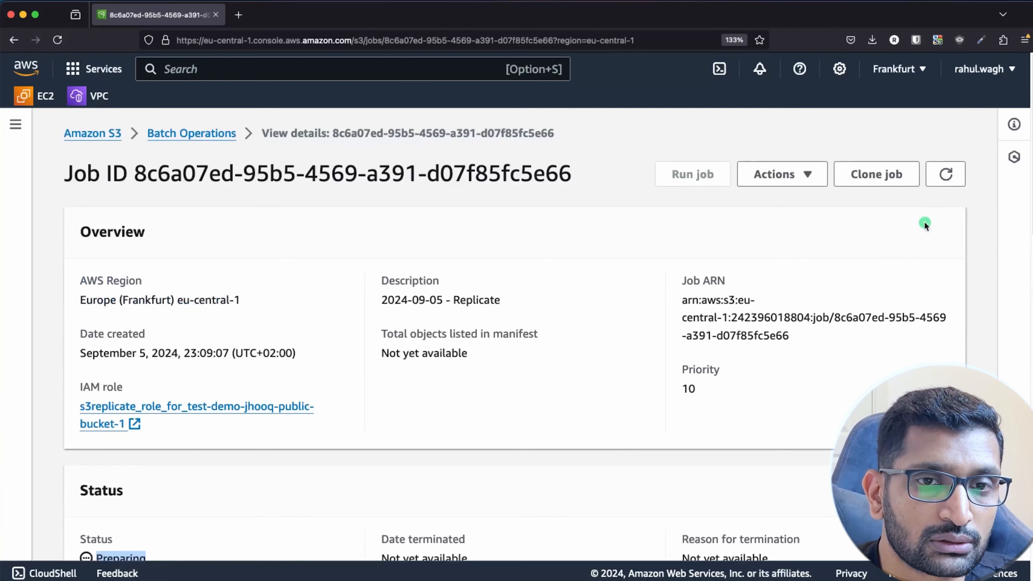
Step: Refresh the job details twice and check the job's status and time in active state
click(942, 183)
scroll(526, 337, down, 5)
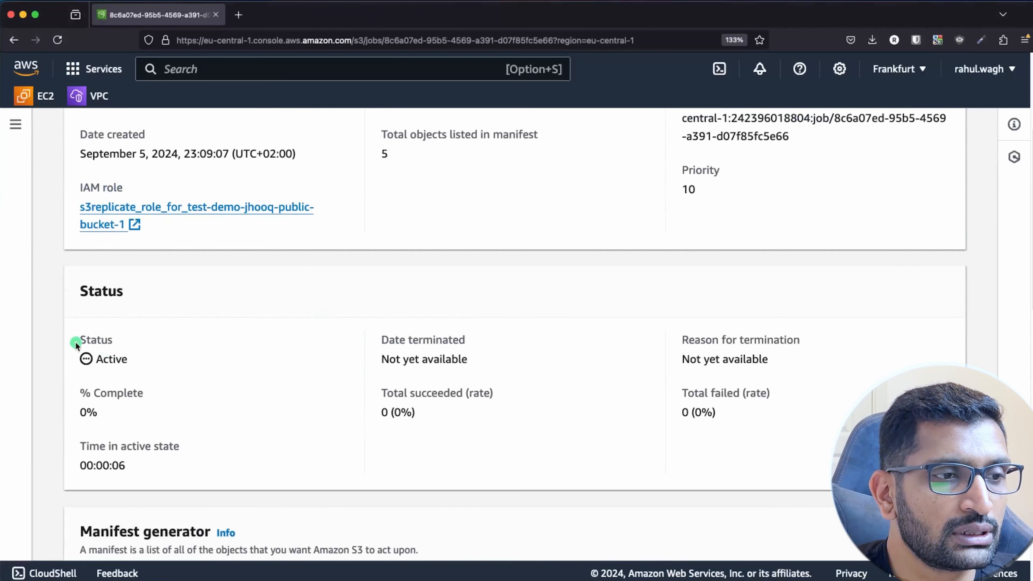
drag(77, 343, 124, 361)
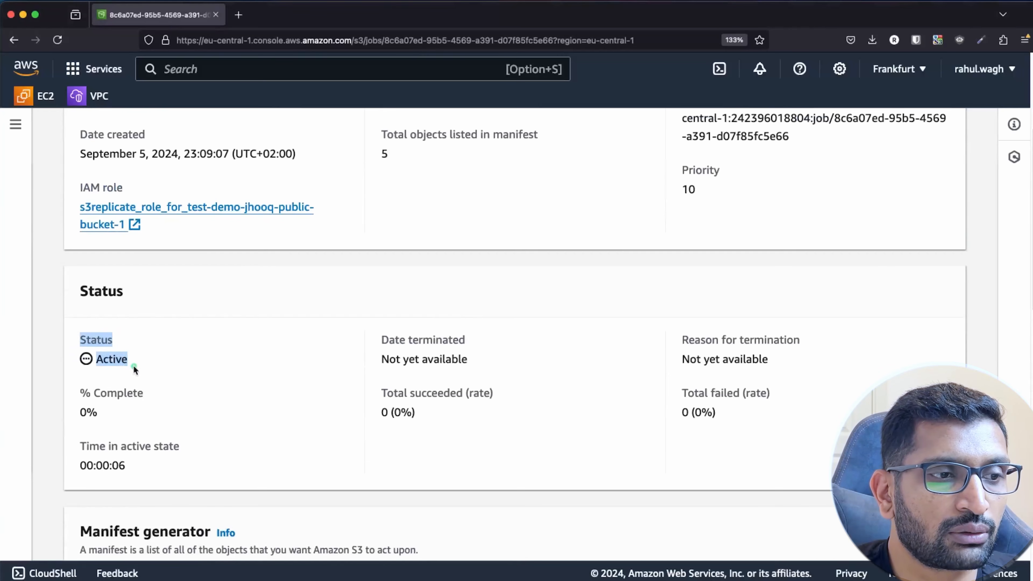
drag(78, 443, 122, 466)
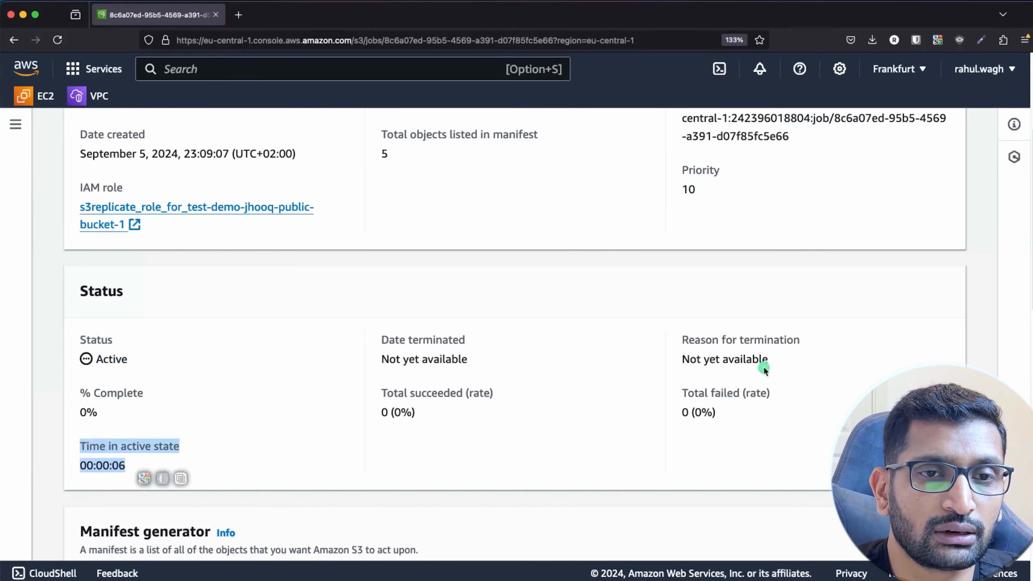
scroll(761, 362, up, 5)
click(946, 175)
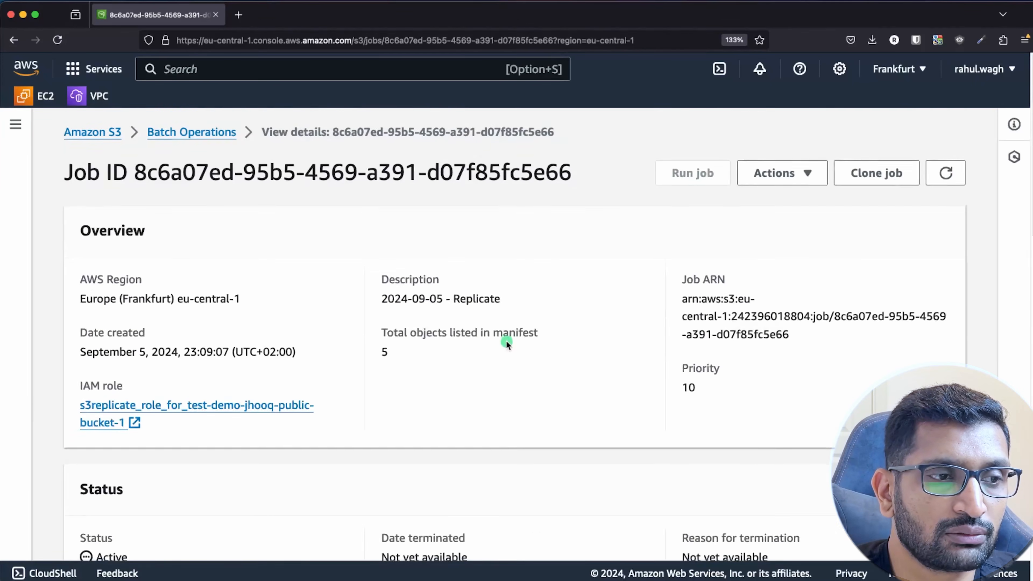
scroll(506, 340, down, 6)
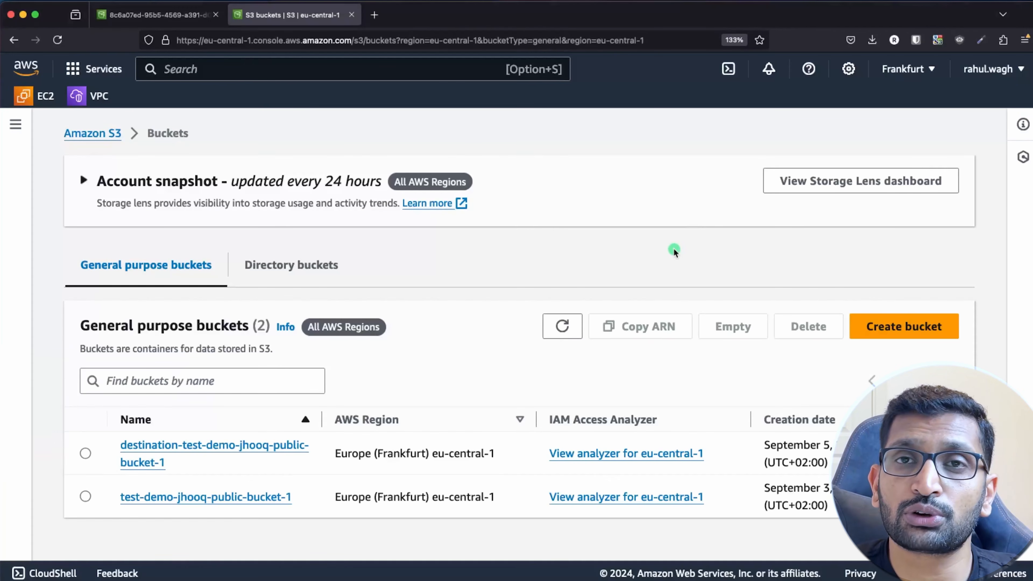
Step: Open the bucket destination-test-demo-jhooq-public-bucket-1 and review the files replicated into it
click(191, 448)
scroll(366, 340, down, 3)
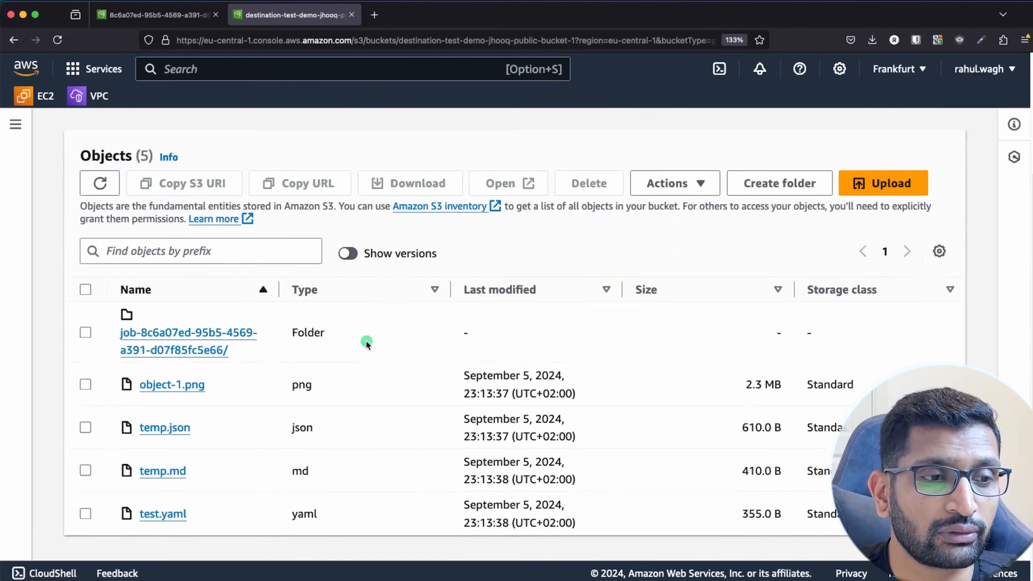
drag(202, 516, 131, 382)
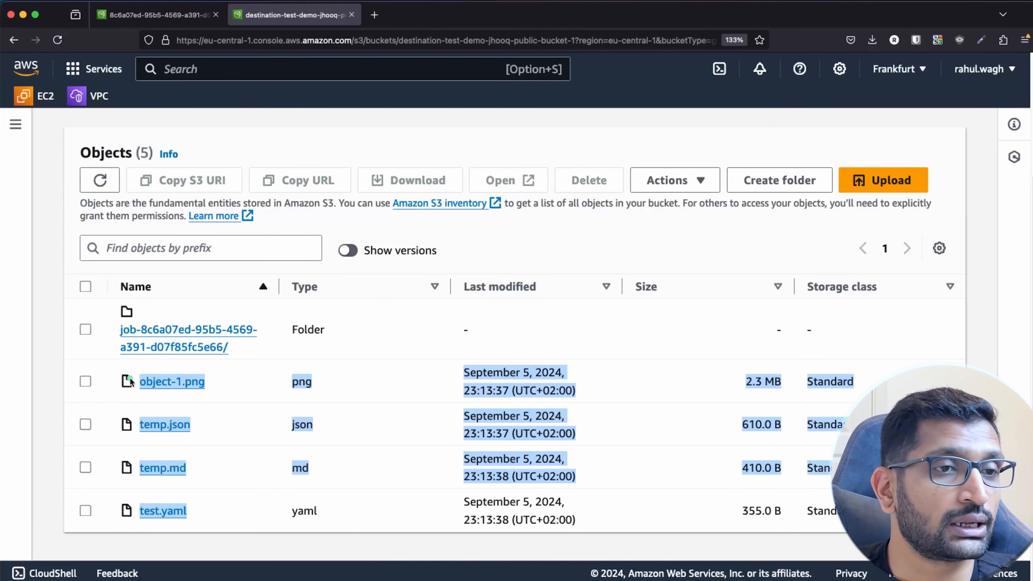
Step: Look inside the job folder of the destination bucket and return to the bucket's object list
drag(130, 382, 173, 330)
click(173, 330)
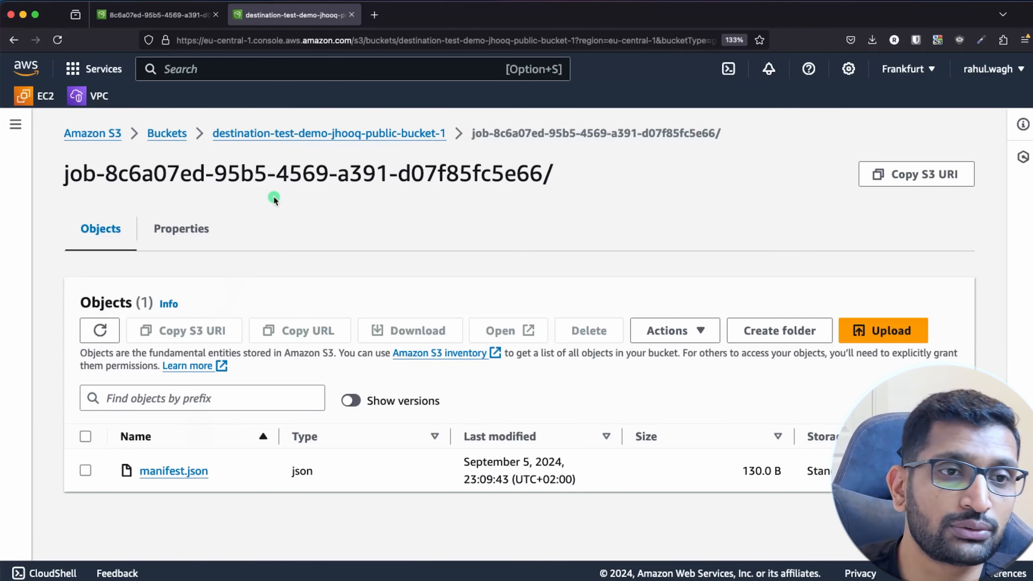
click(309, 133)
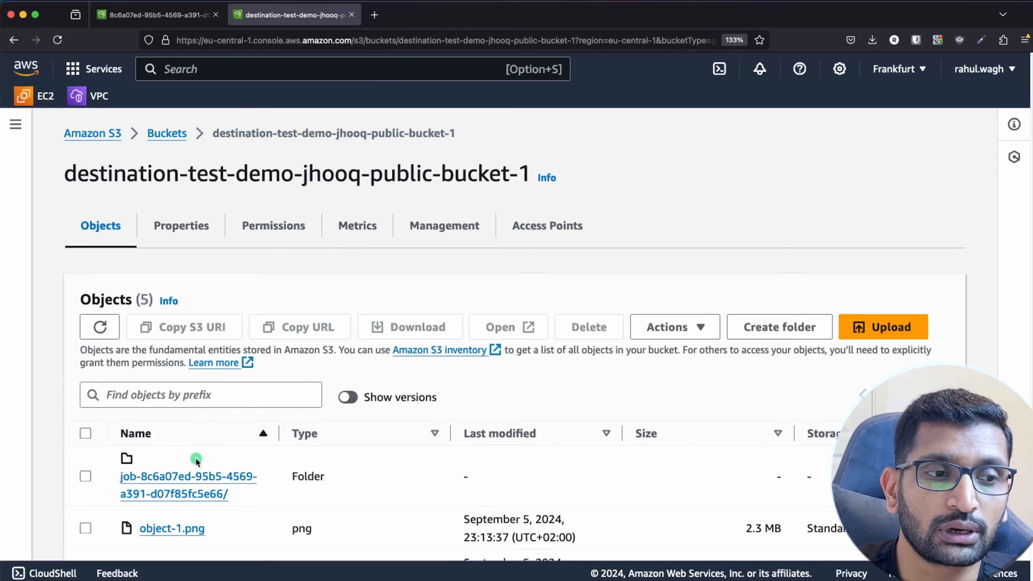
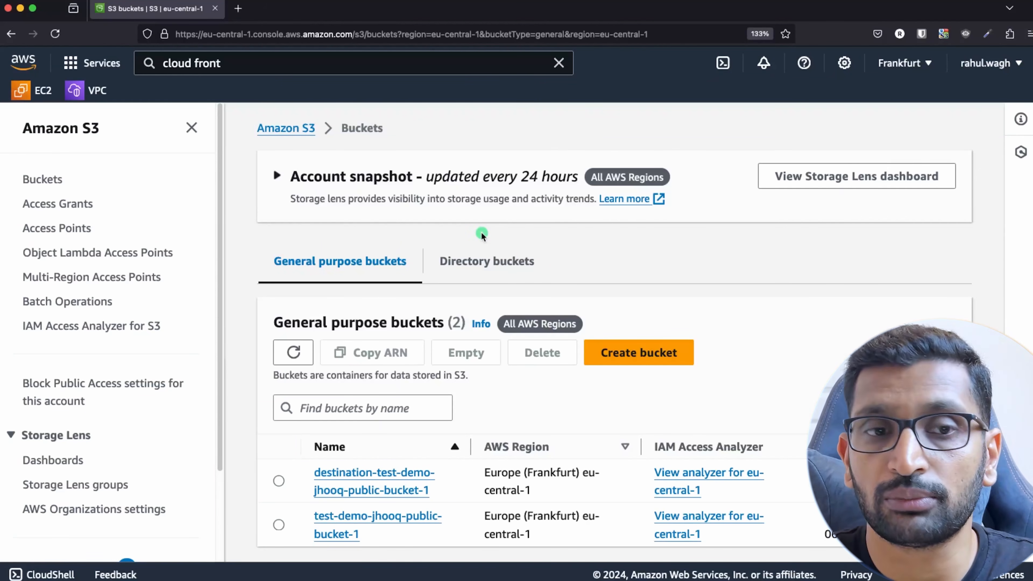
Step: Open the bucket test-demo-jhooq-public-bucket-1 and review its objects, including object-1.png
scroll(484, 384, down, 1)
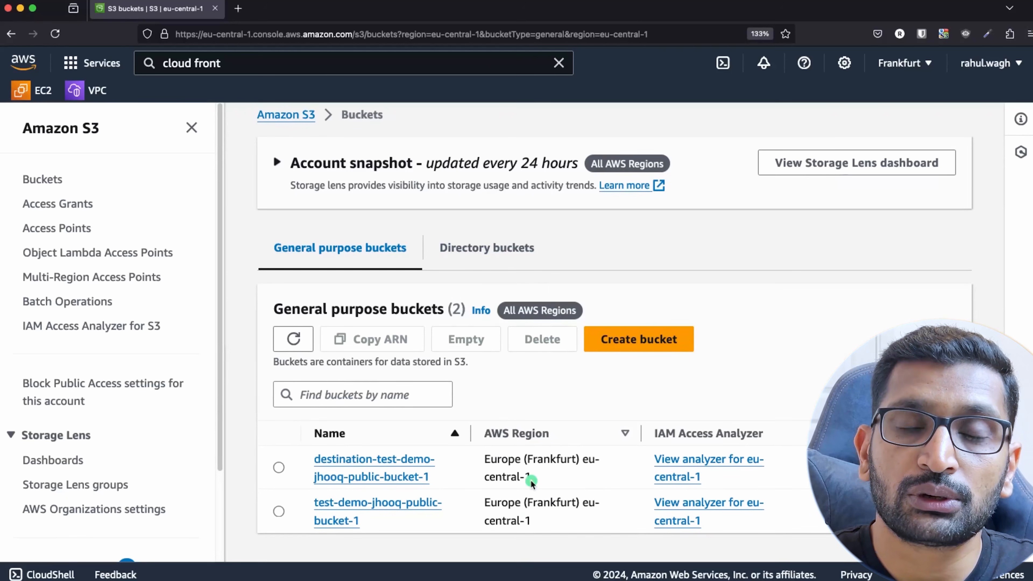
click(343, 509)
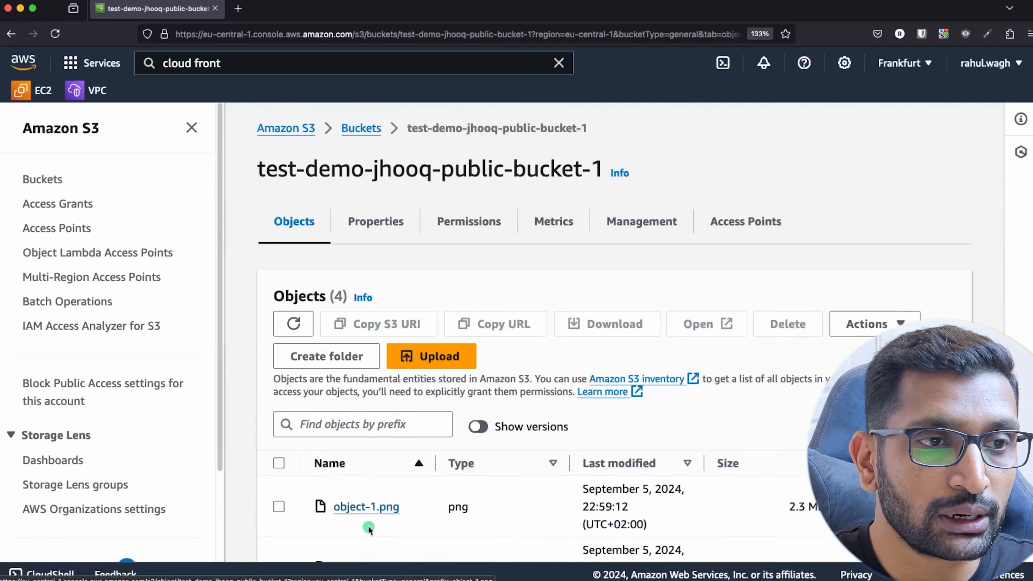
triple_click(310, 173)
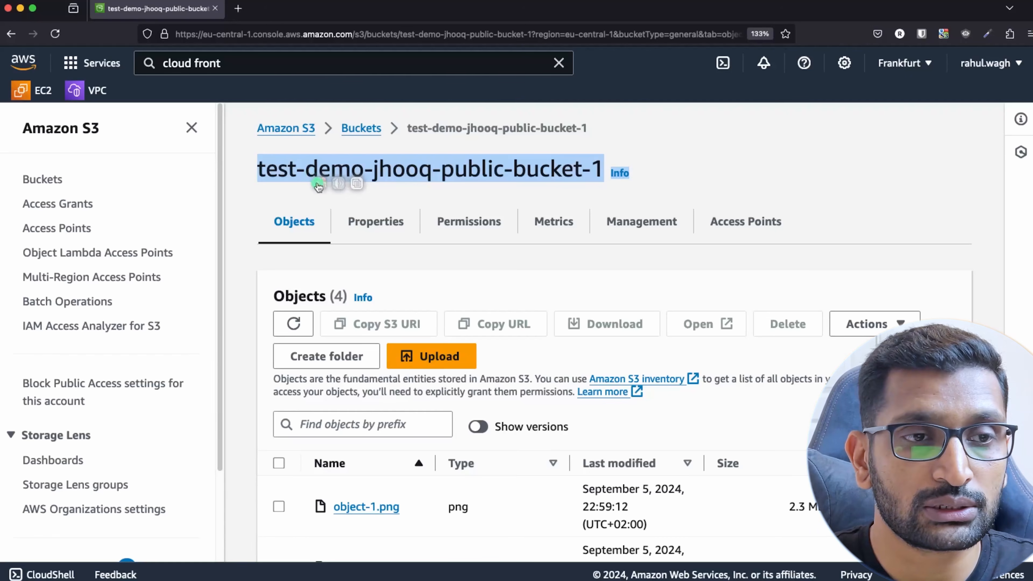
scroll(387, 398, down, 3)
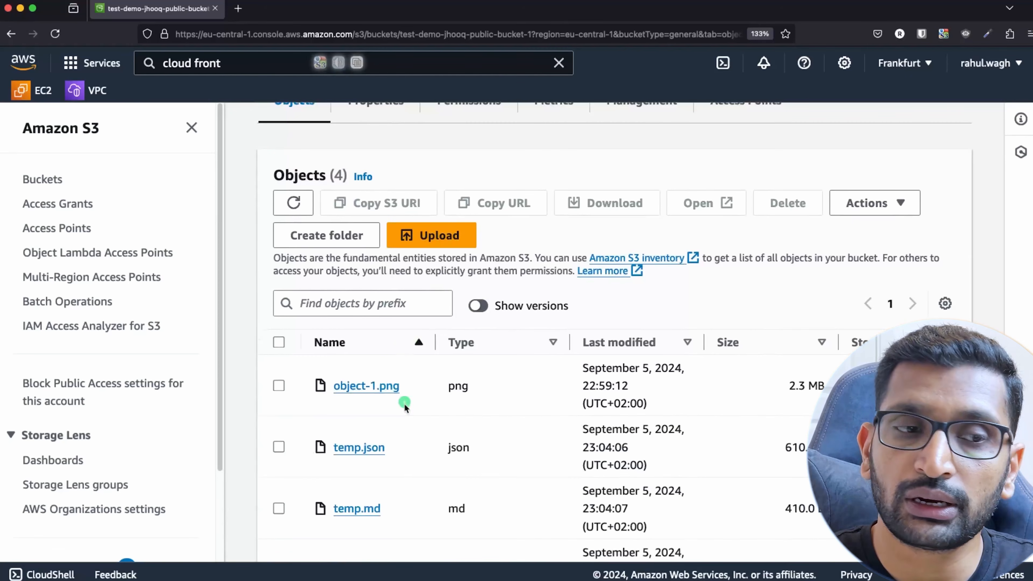
scroll(404, 407, down, 1)
drag(403, 326, 325, 321)
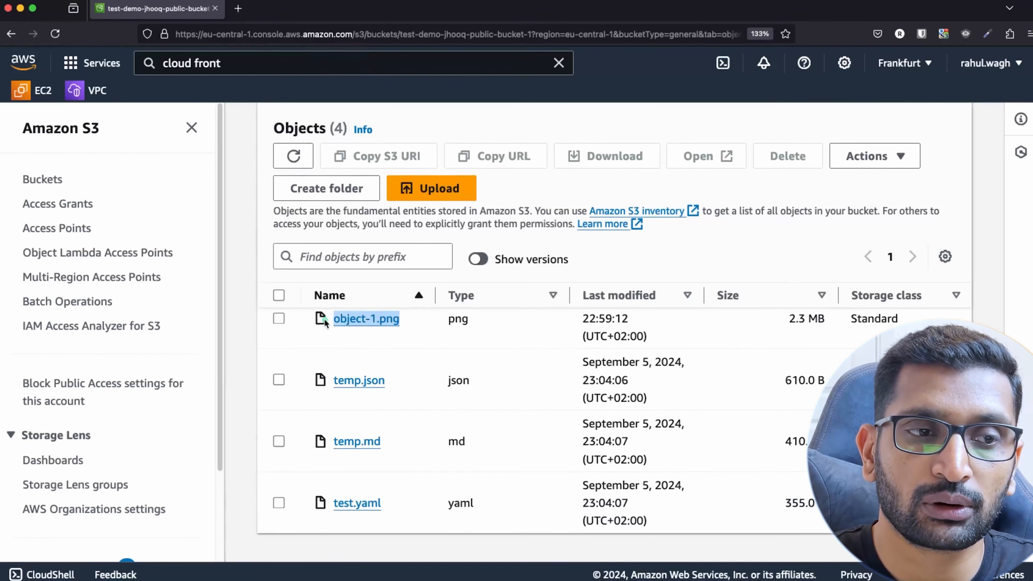
scroll(444, 354, up, 2)
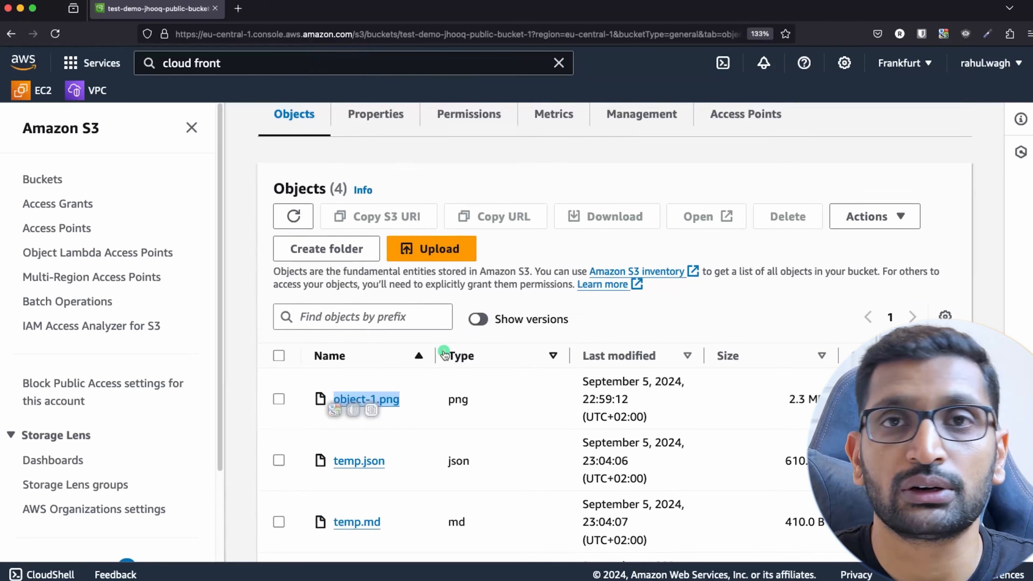
scroll(444, 354, up, 3)
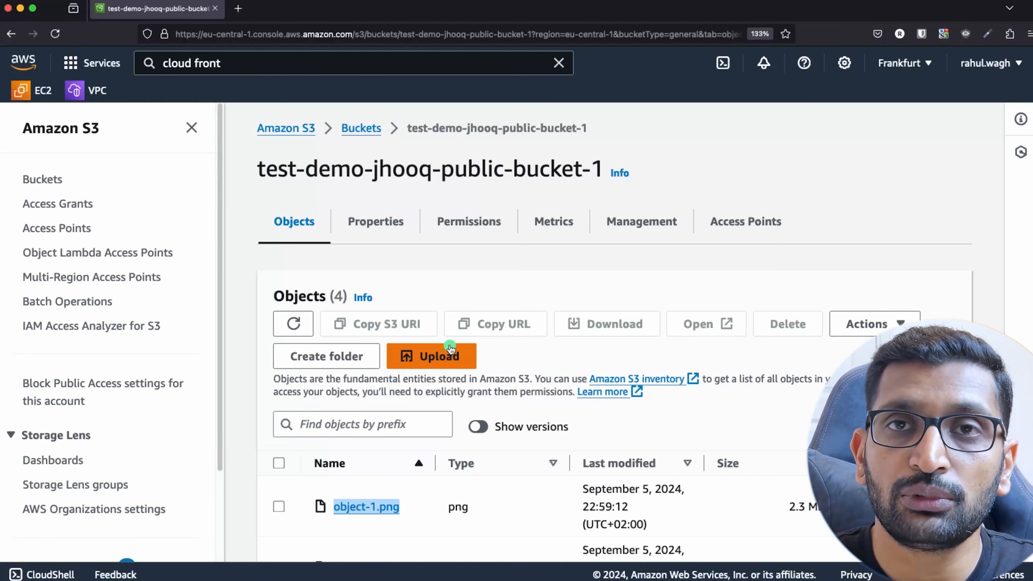
Step: Search the AWS services for "cloud front", open CloudFront in a new browser tab and expand its navigation
click(228, 66)
key(BackSpace)
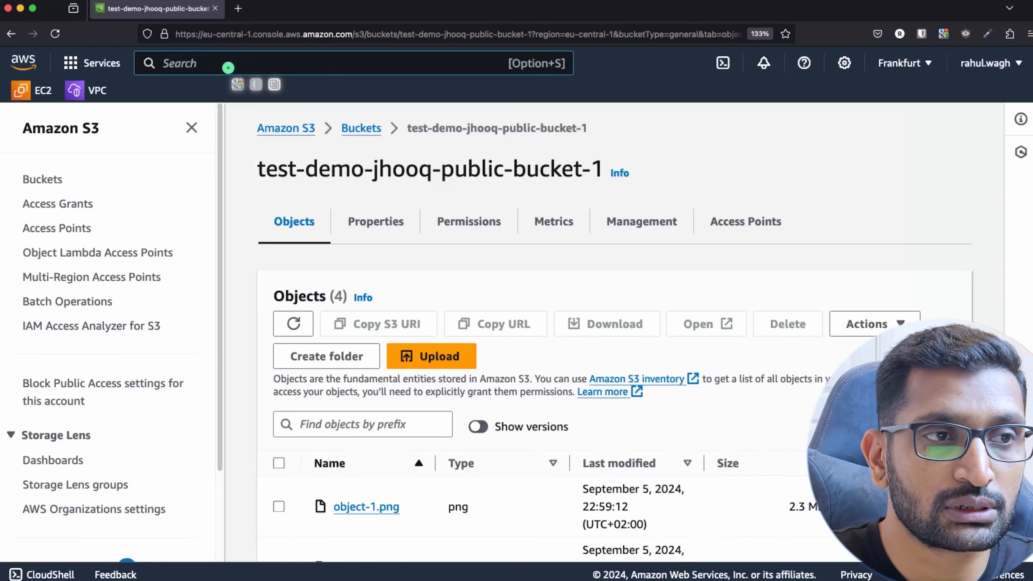
text(cloud front)
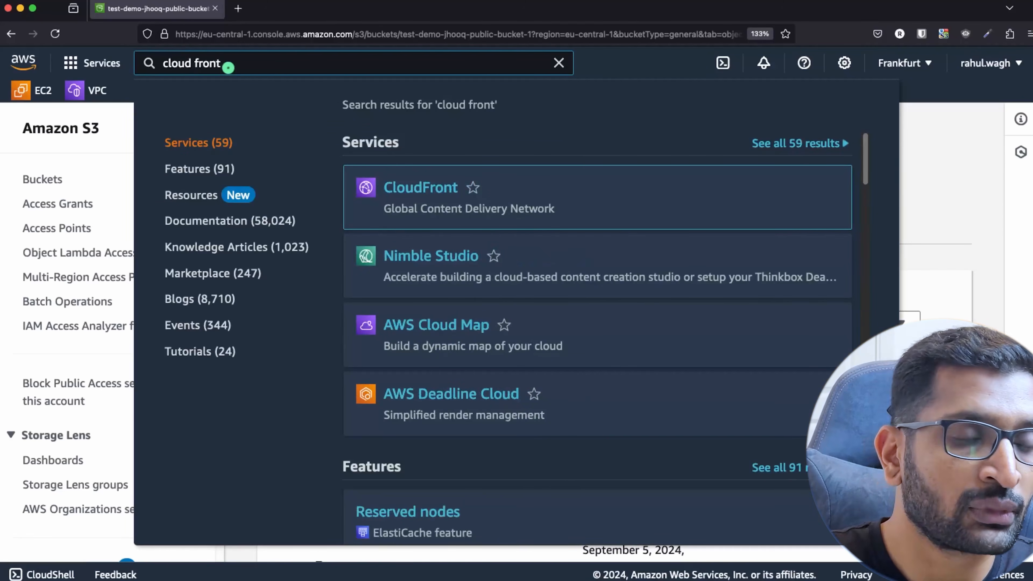
right_click(412, 186)
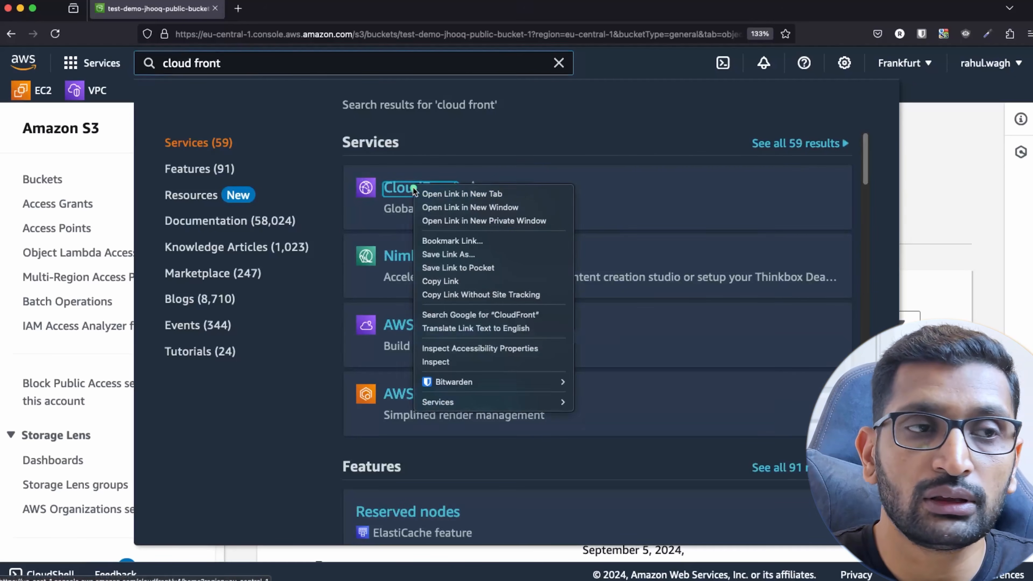
click(448, 193)
click(262, 13)
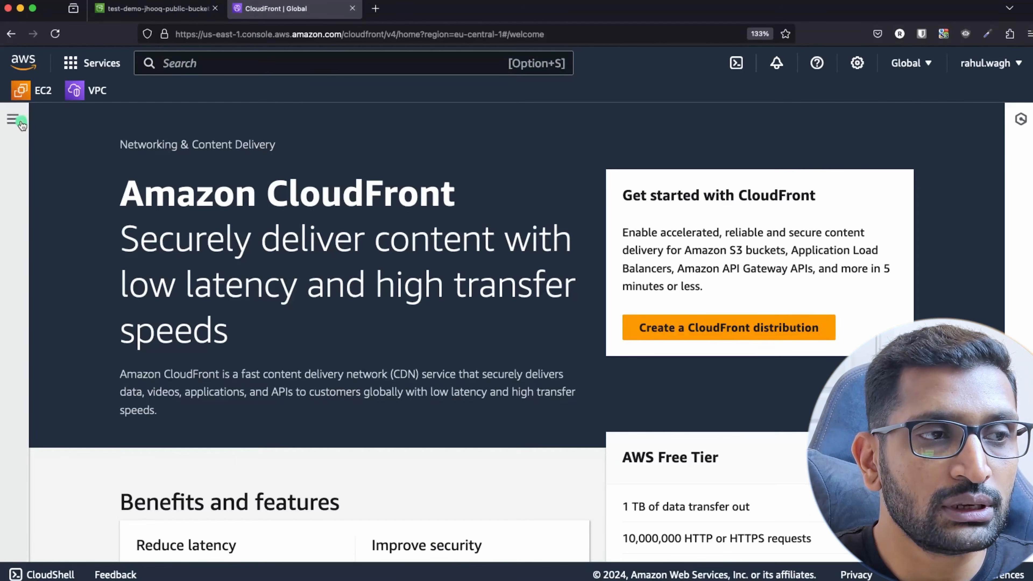
click(12, 119)
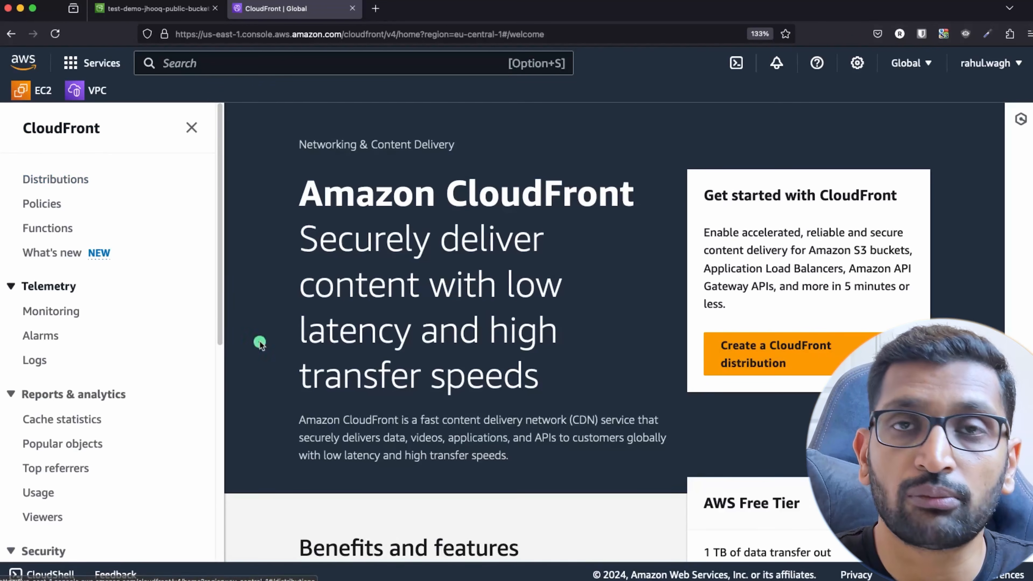
Step: Start creating a CloudFront distribution with the S3 bucket test-demo-jhooq-public-bucket-1 as its origin domain
click(780, 361)
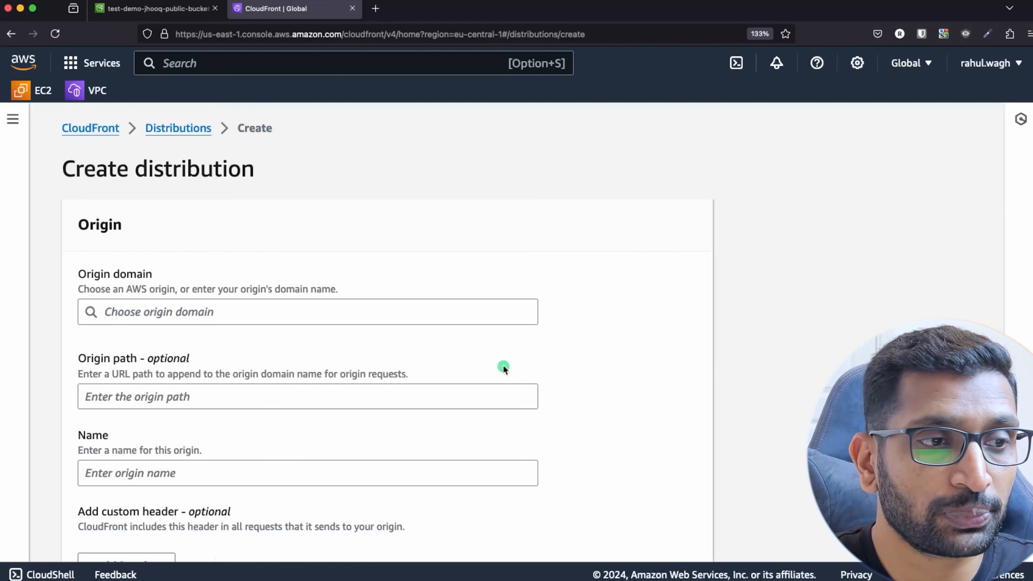
scroll(310, 369, down, 1)
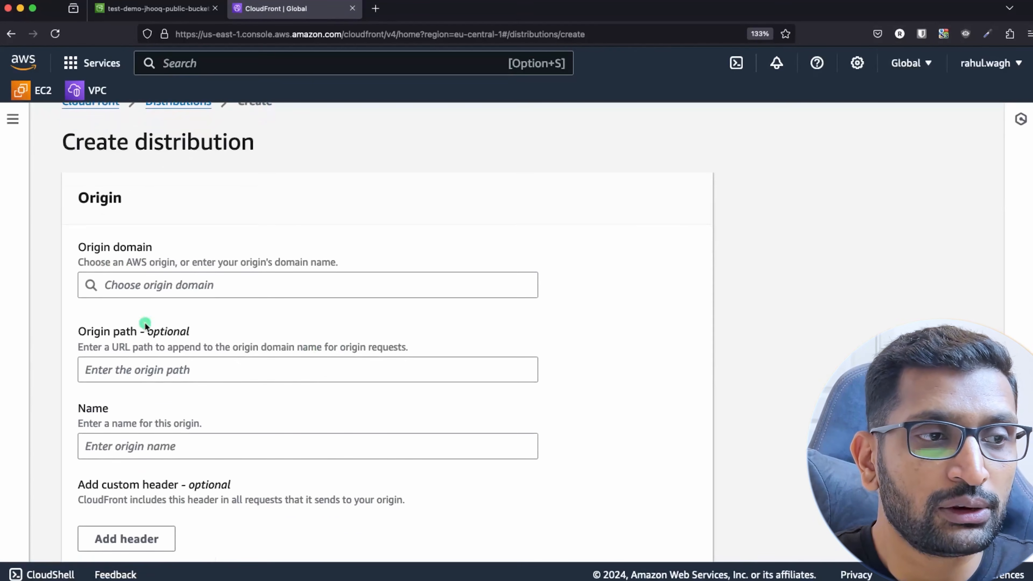
triple_click(113, 246)
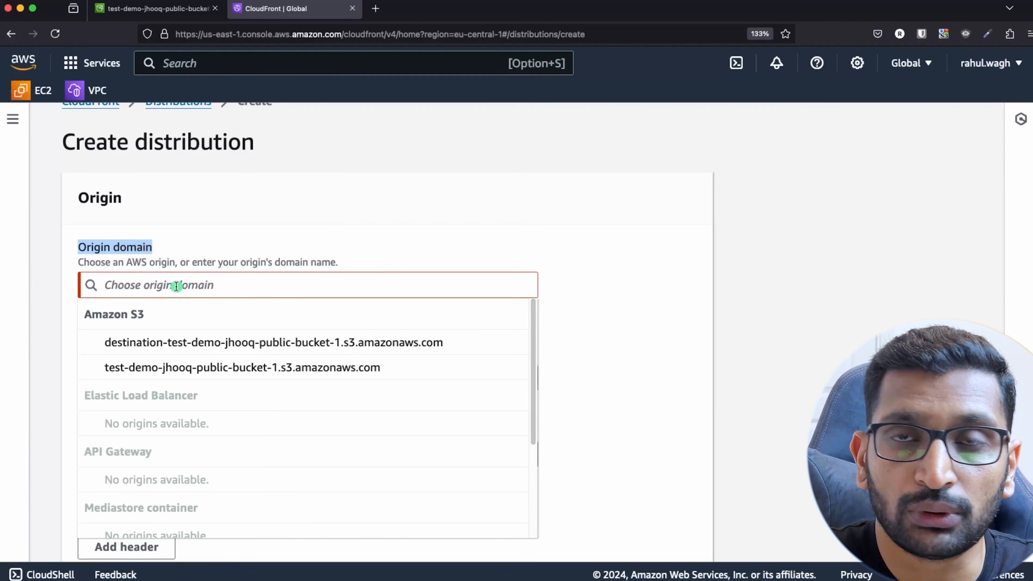
click(118, 370)
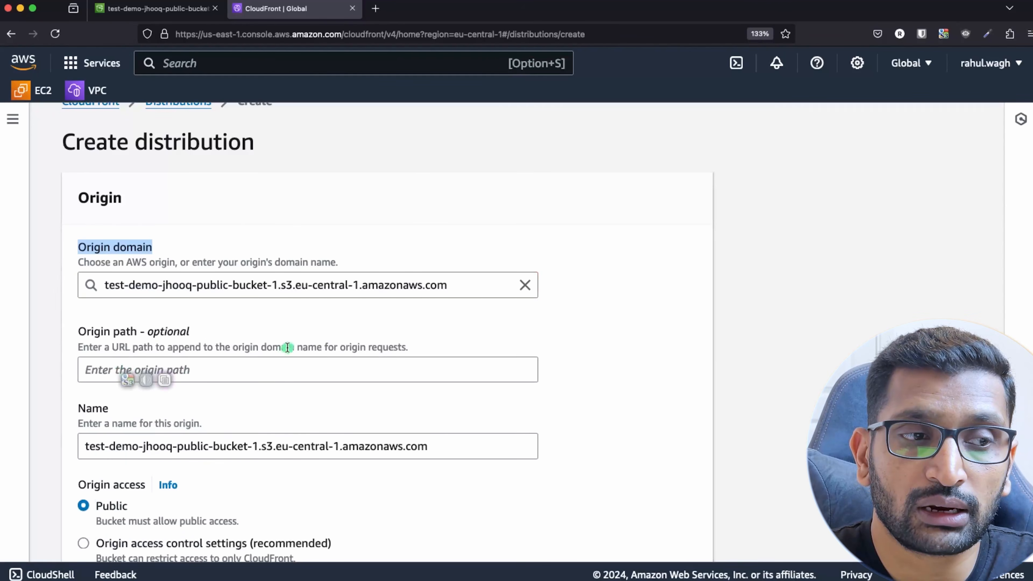
Step: Review the origin path and origin name fields of the new distribution
scroll(122, 366, down, 3)
click(97, 275)
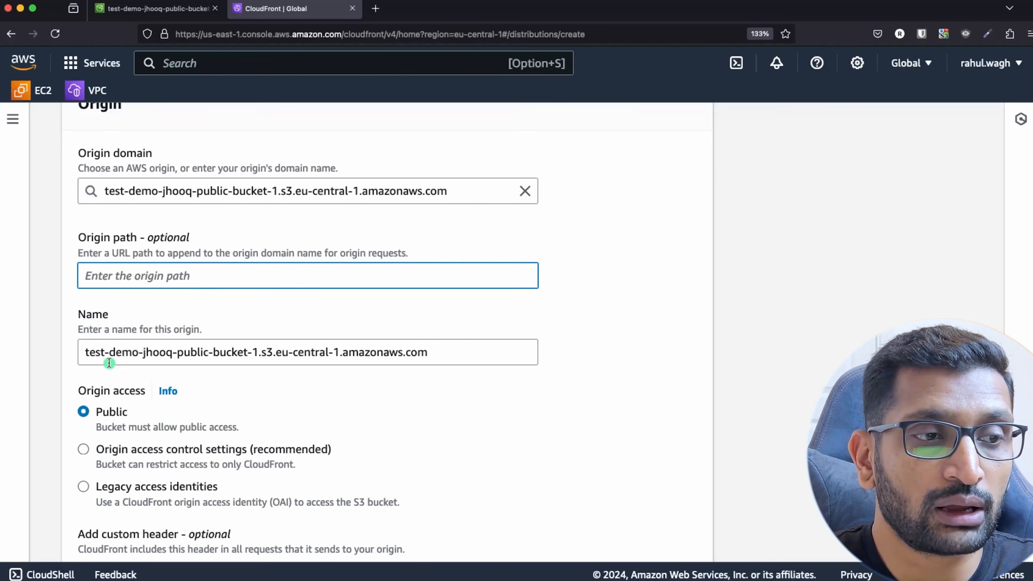
click(191, 352)
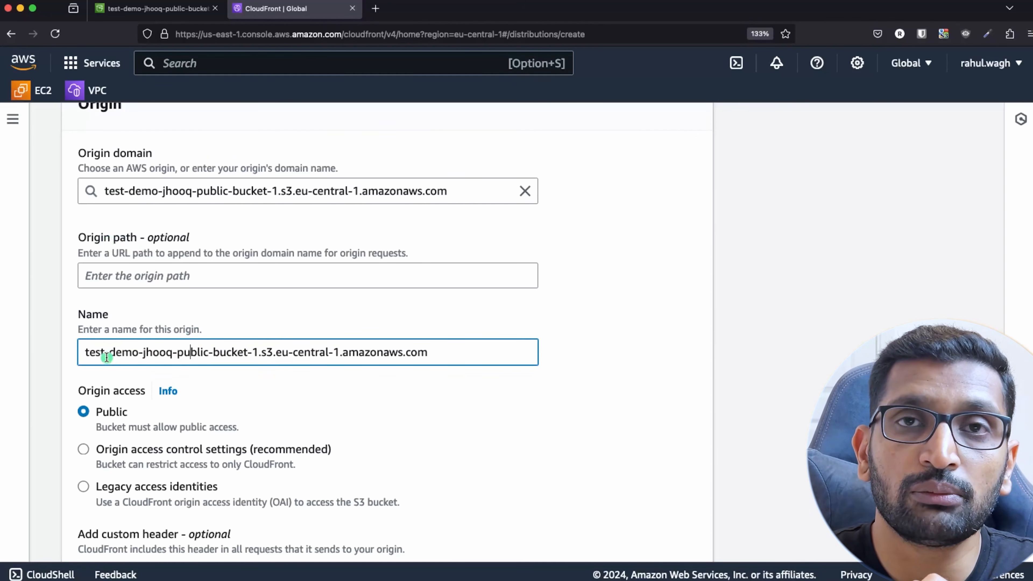
click(216, 367)
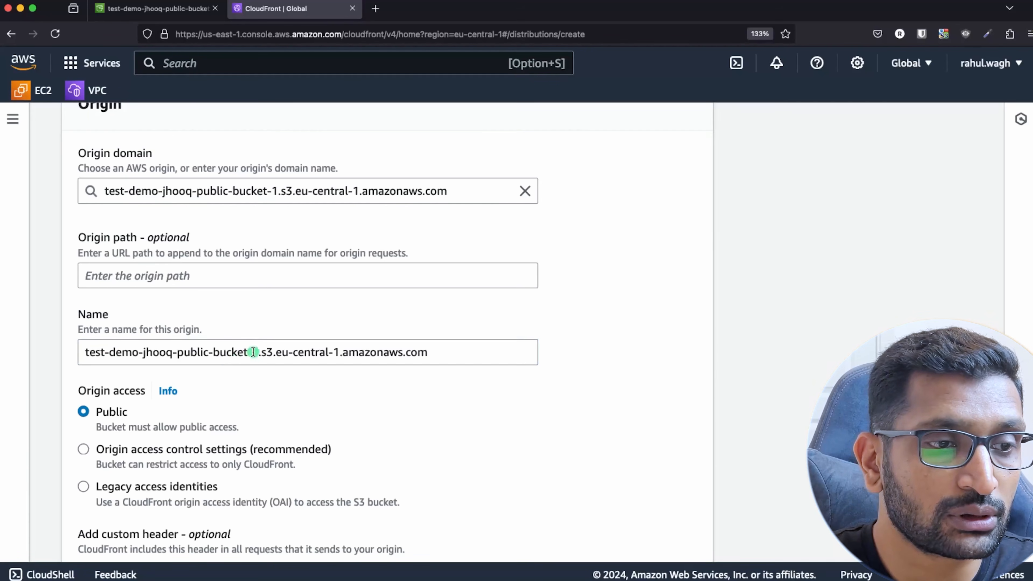
Step: Change the origin's name to test-demos3-bucket.s3.eu-central-1.amazonaws.com
drag(257, 352, 72, 352)
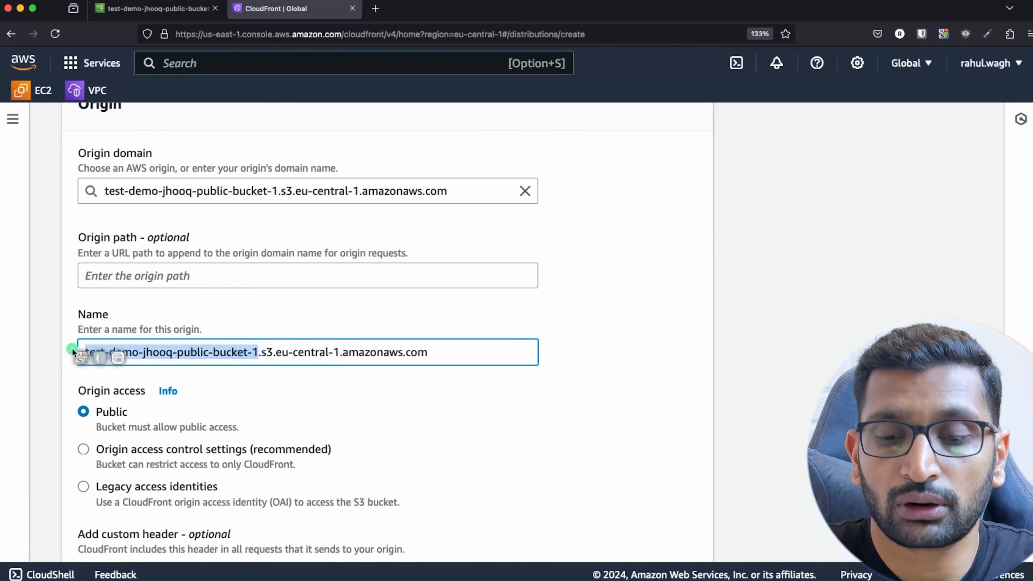
key(BackSpace)
text(test-d)
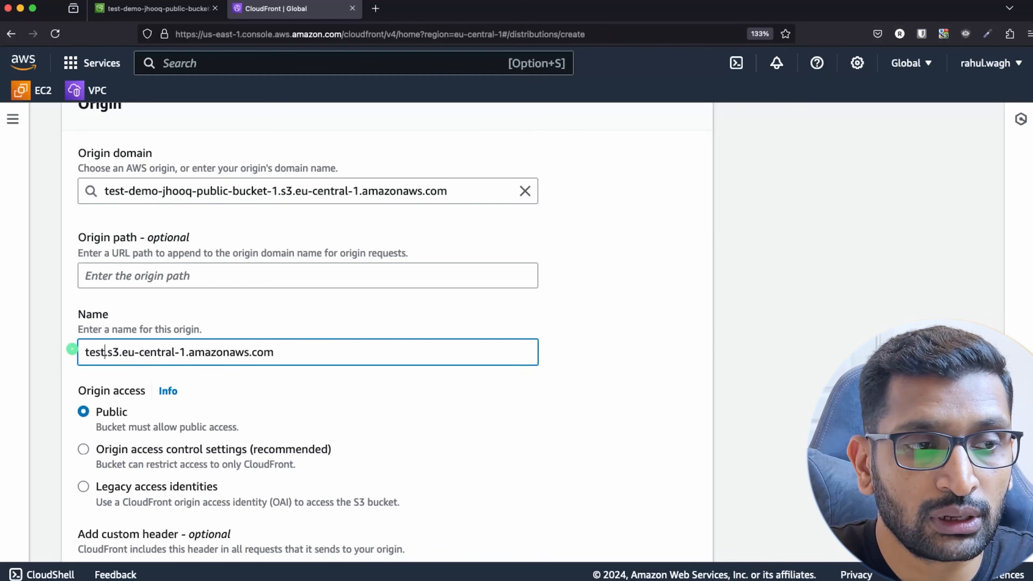
text(emo-2-)
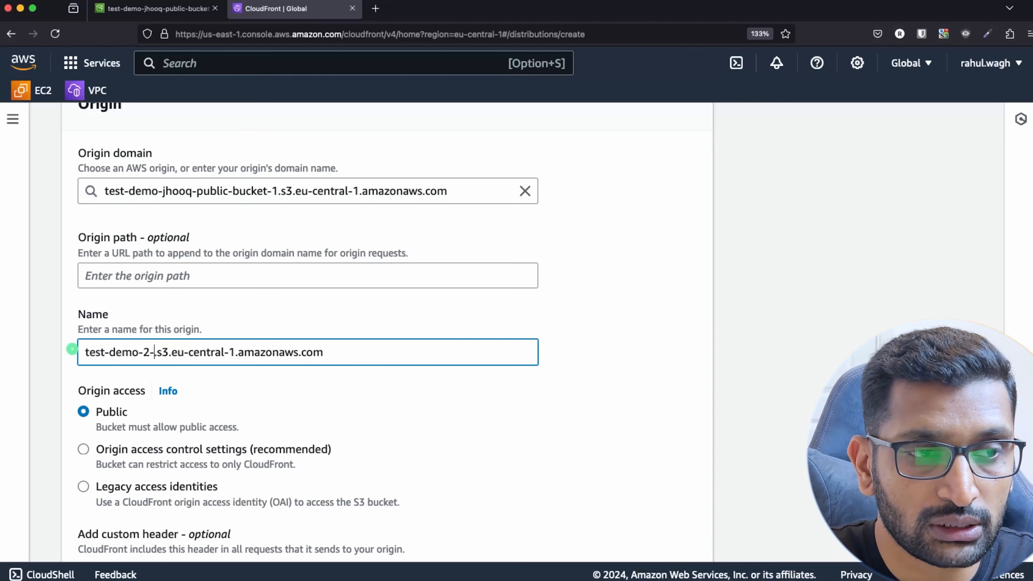
key(BackSpace)
key(BackSpace)
key(BackSpace)
text(s3)
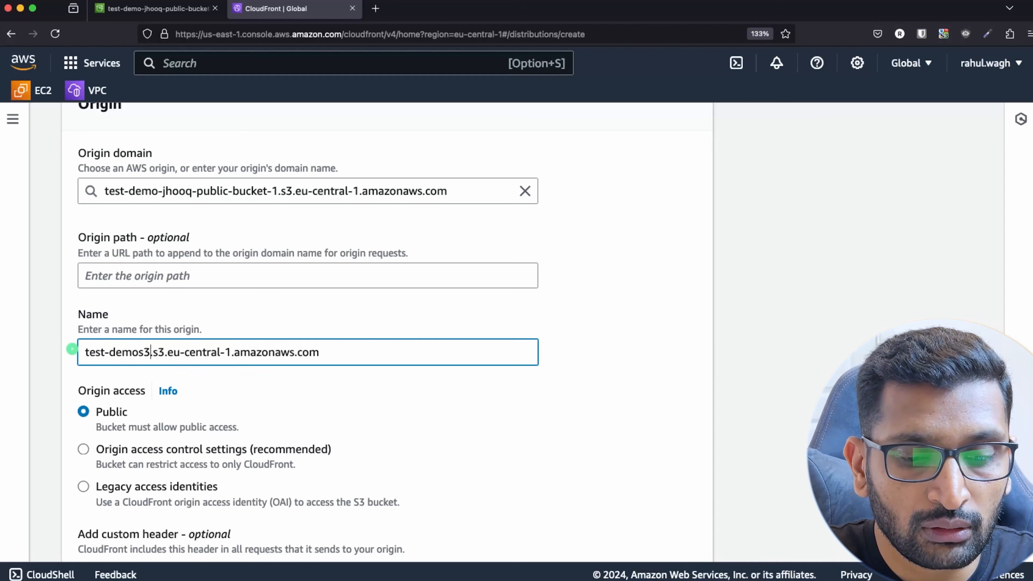
text(-bucket)
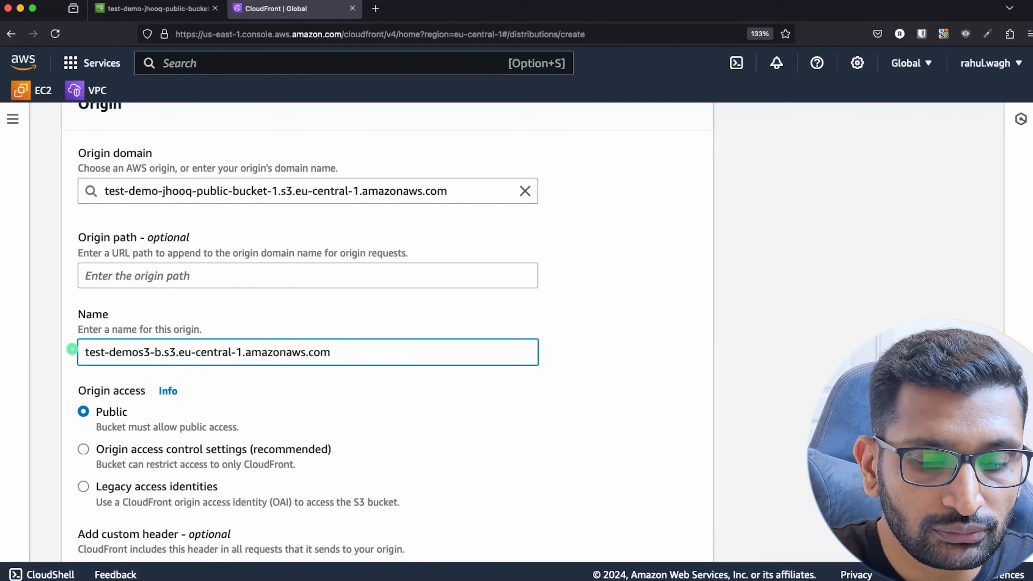
click(578, 308)
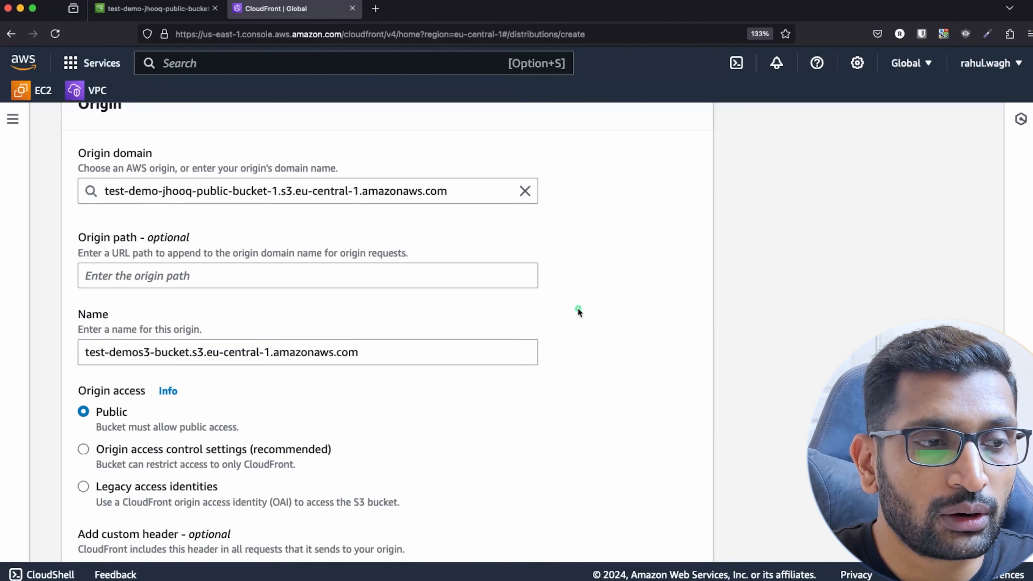
Step: Set the origin access to Origin access control settings and check the existing origin access controls without choosing one
scroll(578, 308, down, 3)
scroll(578, 308, down, 1)
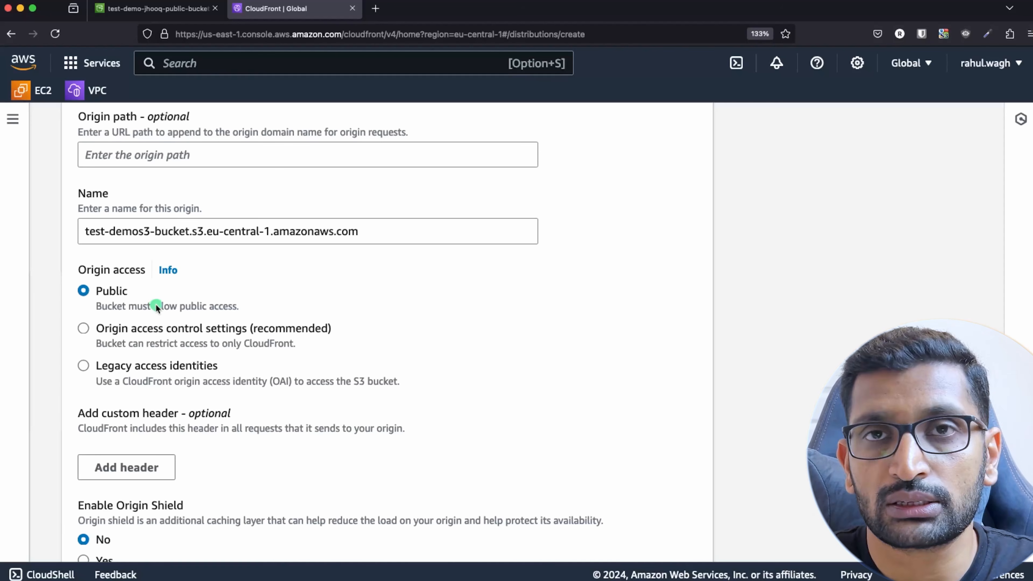
click(84, 329)
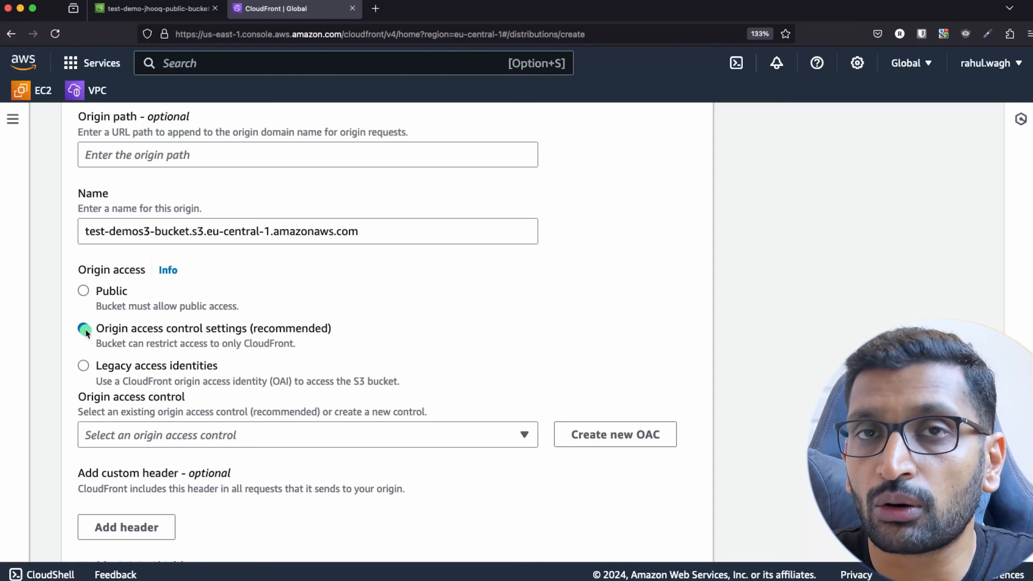
click(84, 329)
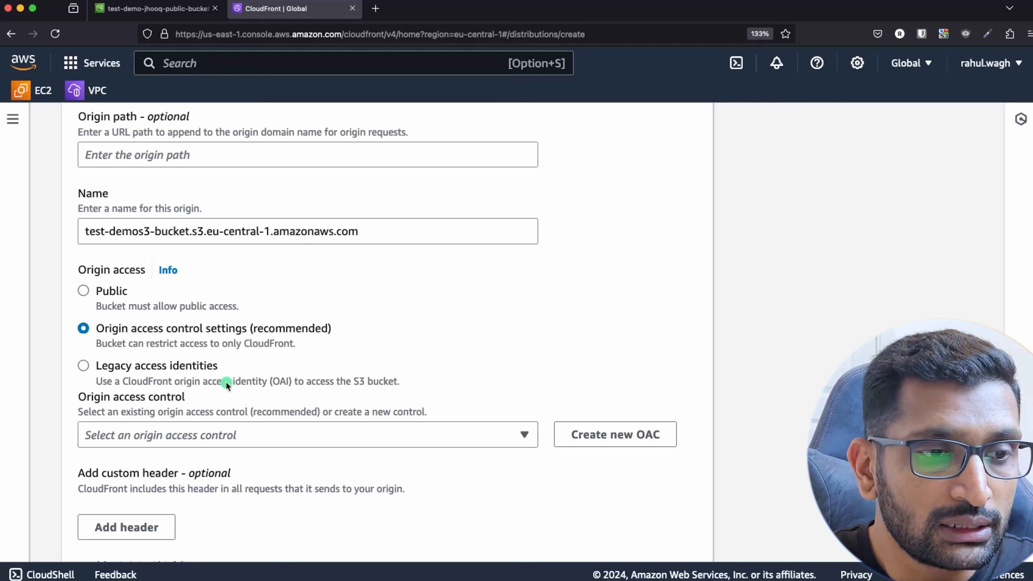
scroll(226, 381, down, 3)
click(535, 299)
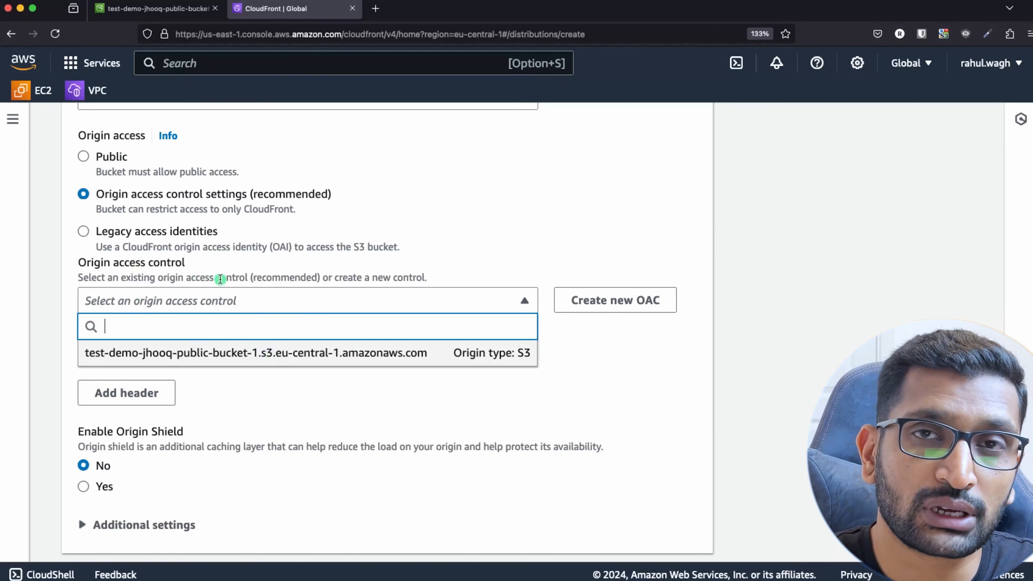
click(557, 356)
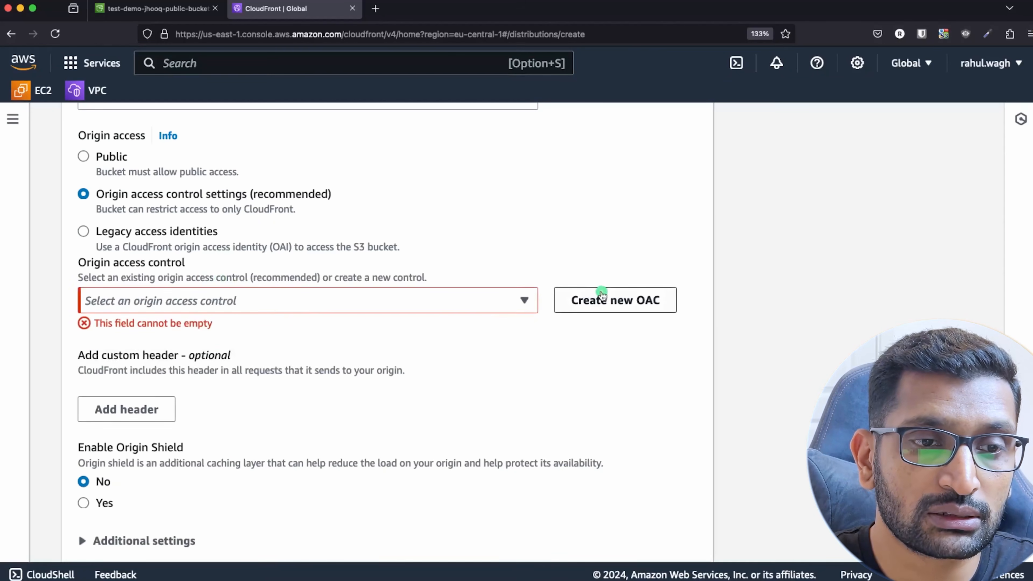
Step: Create a new origin access control named test-demo-jhooq-public-bucket-2.s3.eu-central-1.amazonaws.com for the S3 origin, keeping Sign requests as the signing behavior
click(601, 300)
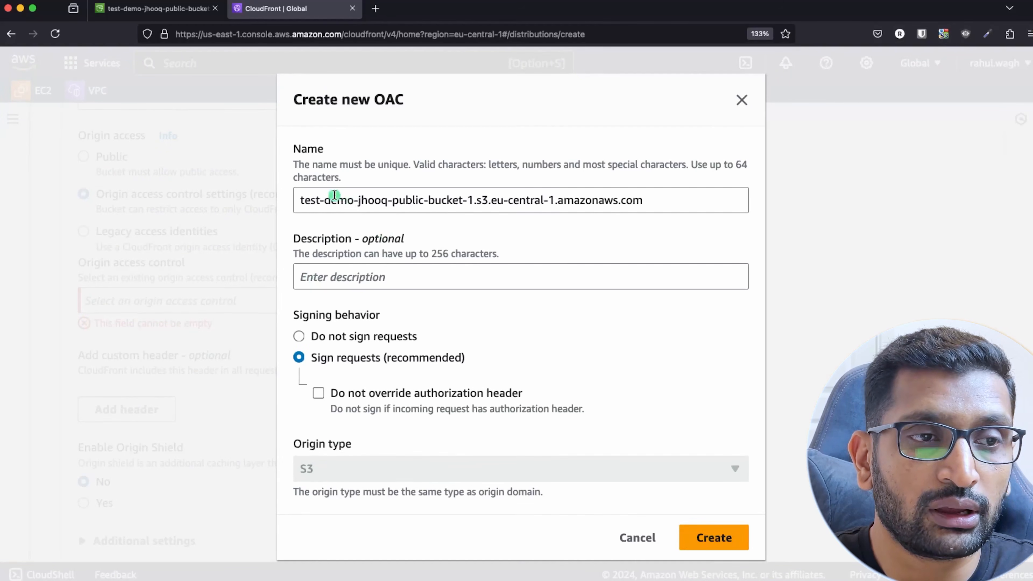
triple_click(434, 210)
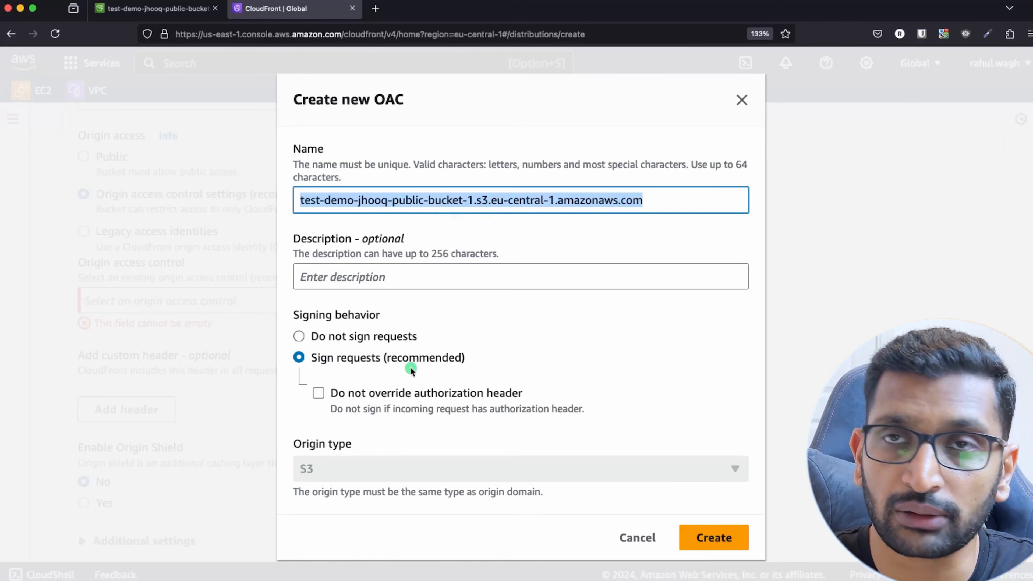
click(726, 539)
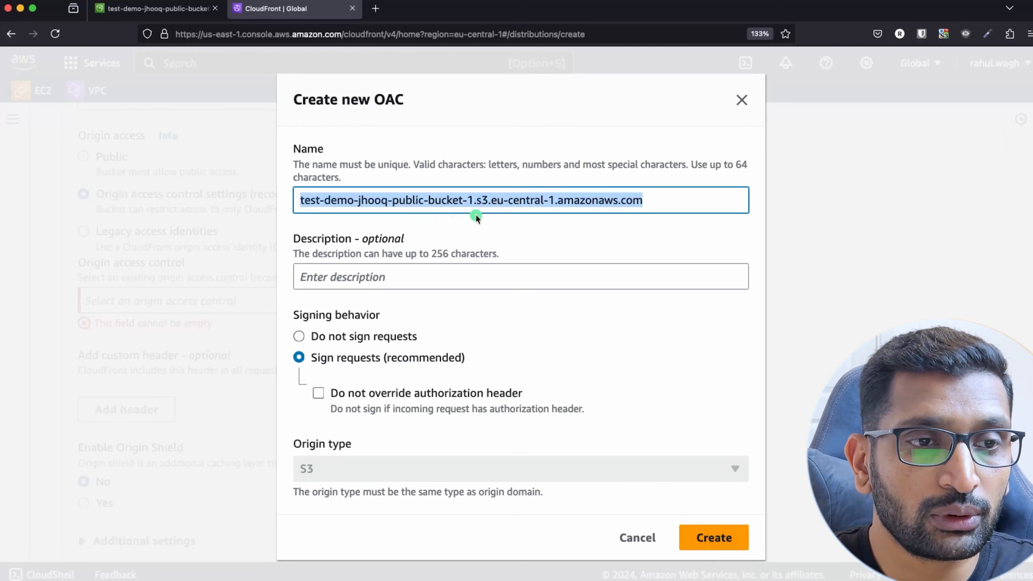
click(471, 193)
text(1.)
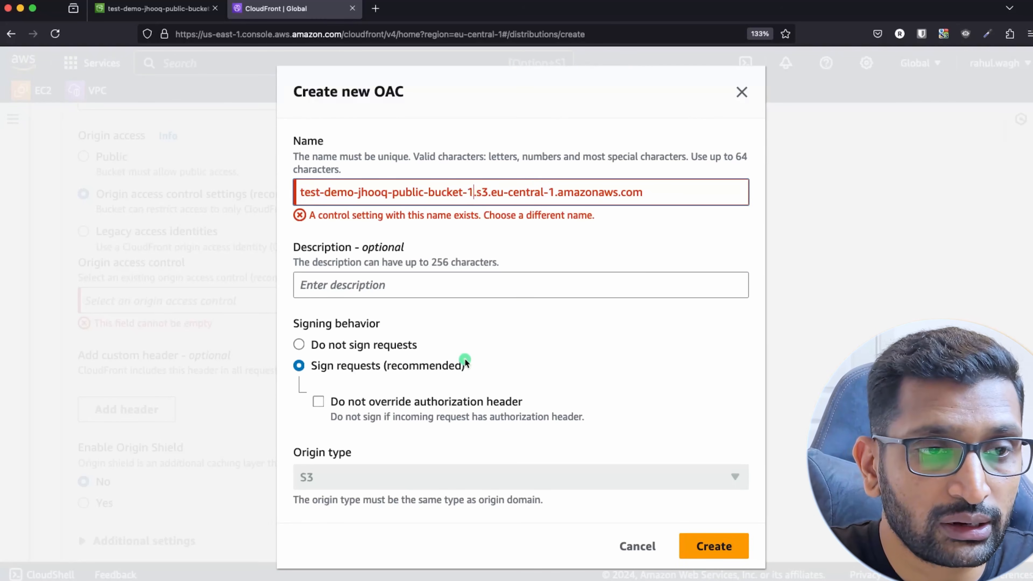
text(-)
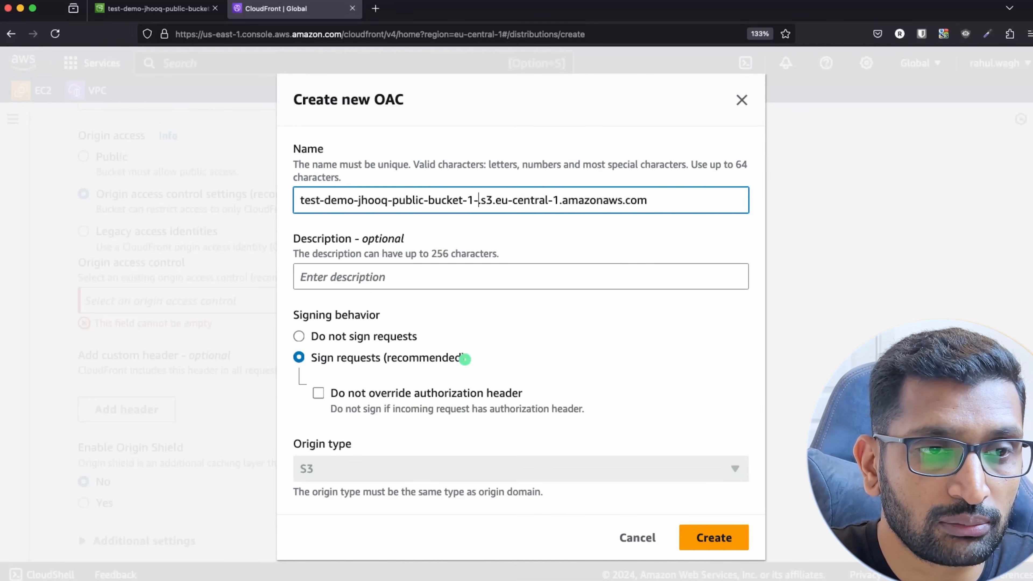
key(BackSpace)
key(BackSpace)
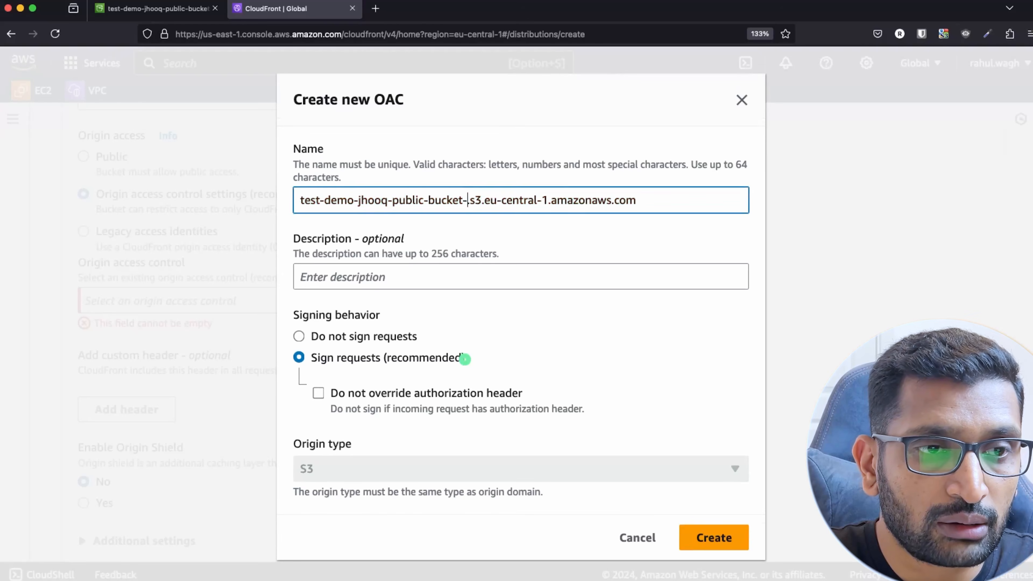
text(2)
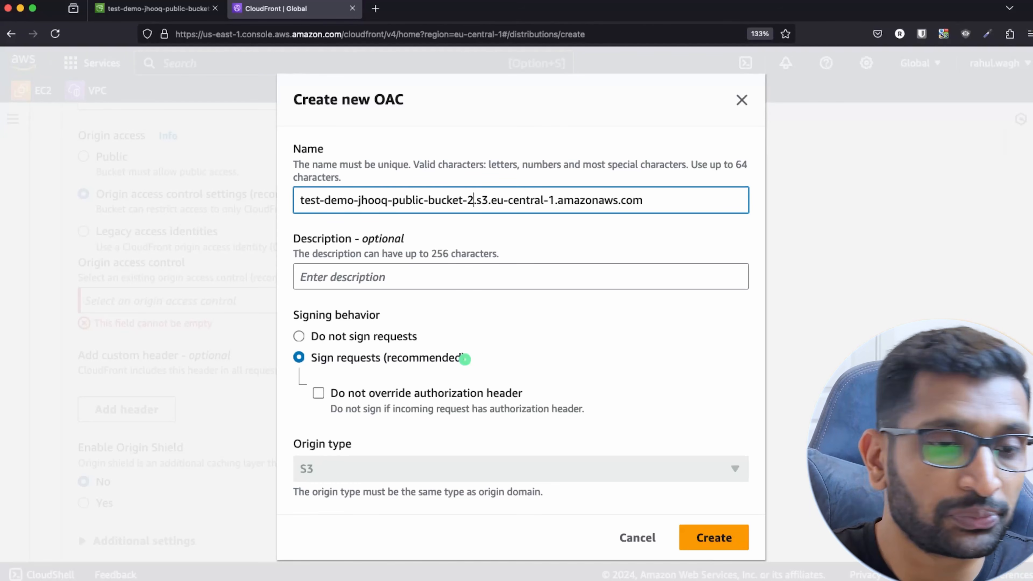
click(712, 538)
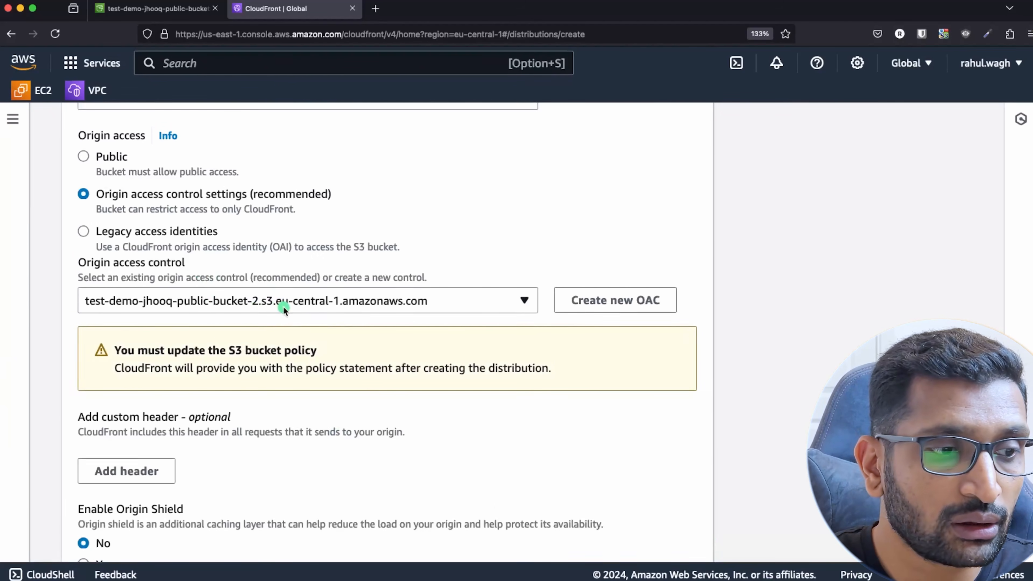
Step: Set the viewer protocol policy to Redirect HTTP to HTTPS and the allowed methods to GET, HEAD, OPTIONS, PUT, POST, PATCH, DELETE
scroll(283, 307, down, 5)
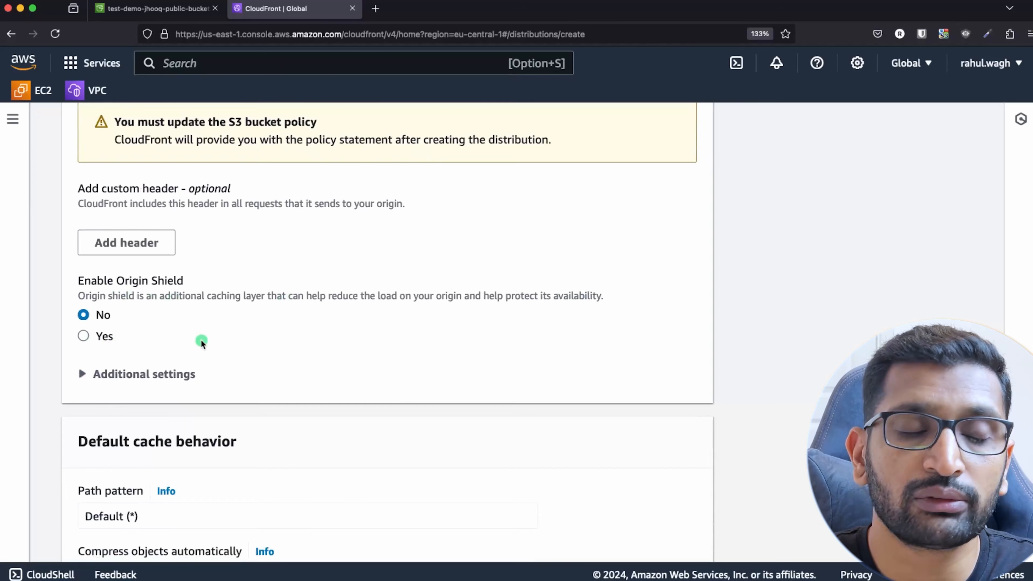
scroll(202, 341, down, 2)
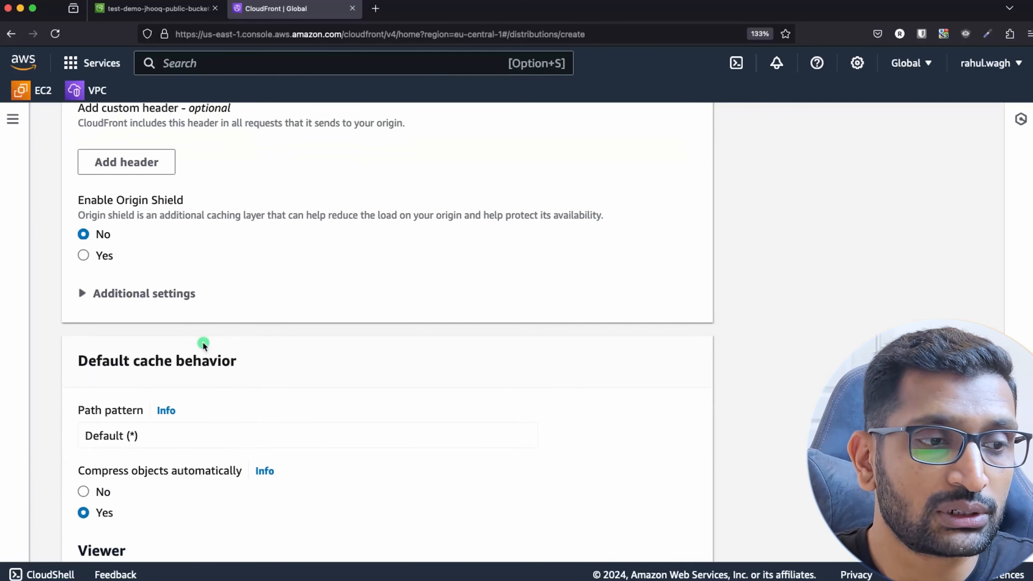
scroll(203, 345, down, 4)
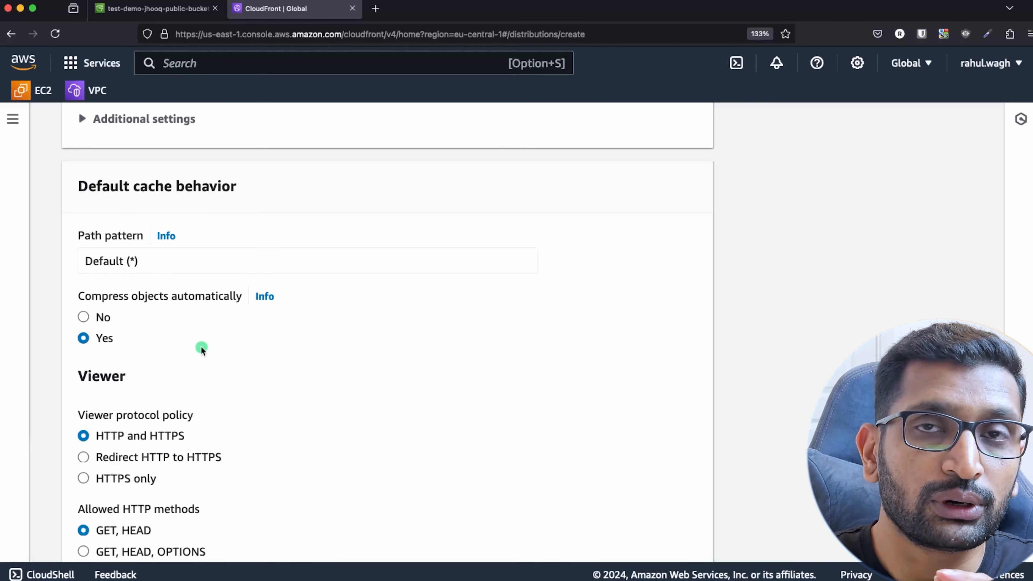
scroll(202, 349, down, 1)
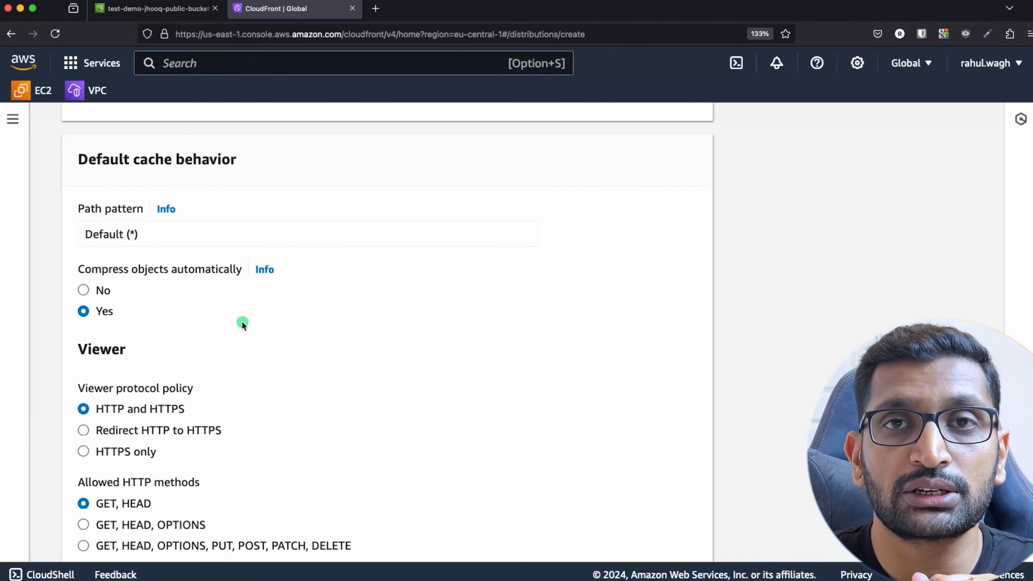
scroll(242, 323, down, 1)
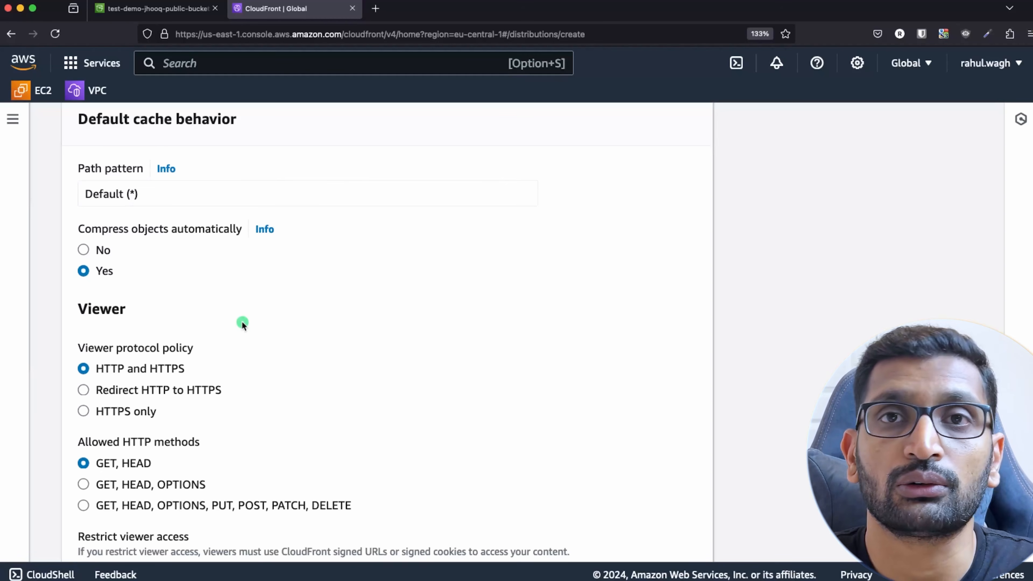
scroll(242, 323, down, 2)
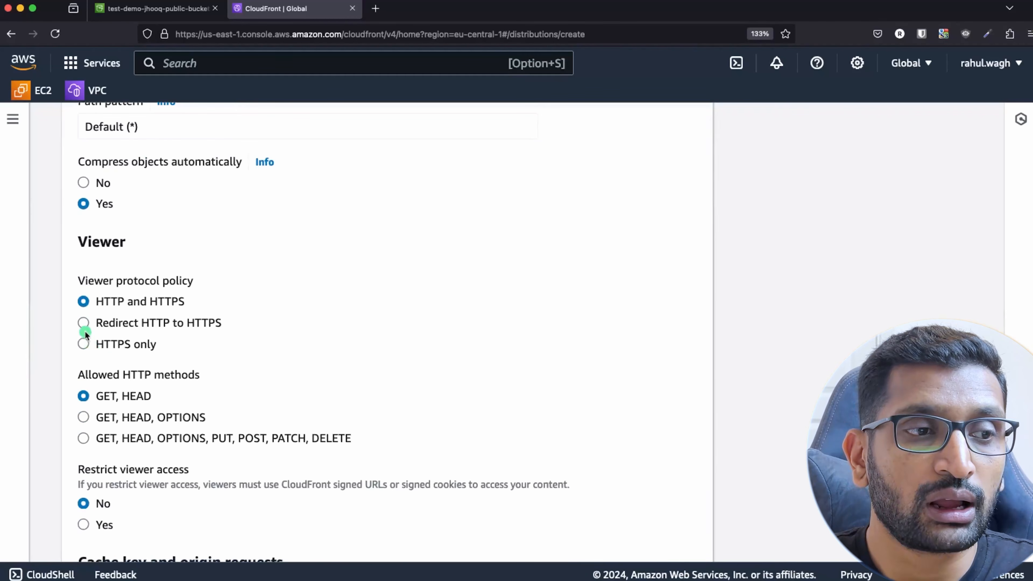
click(83, 322)
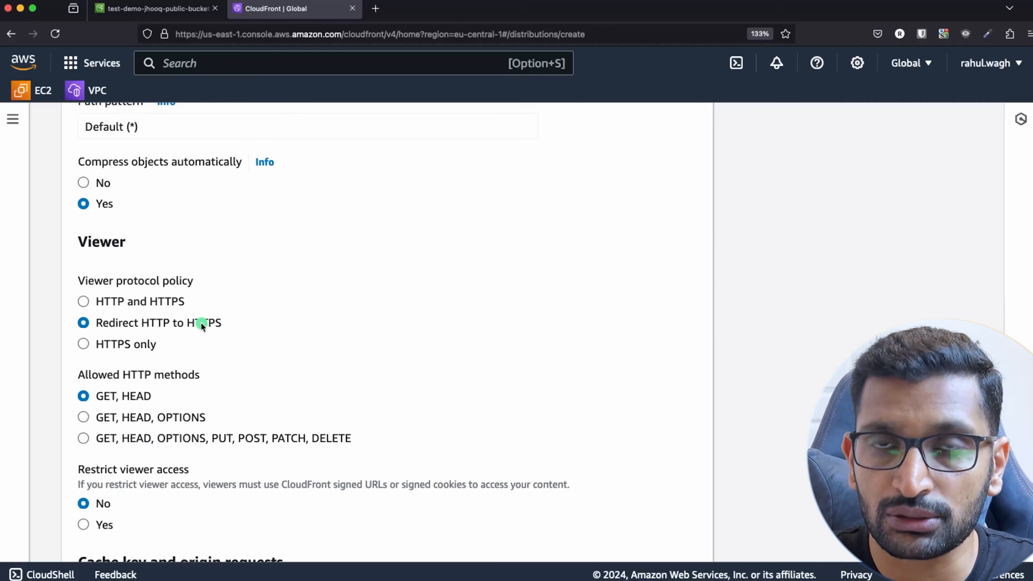
scroll(202, 325, down, 3)
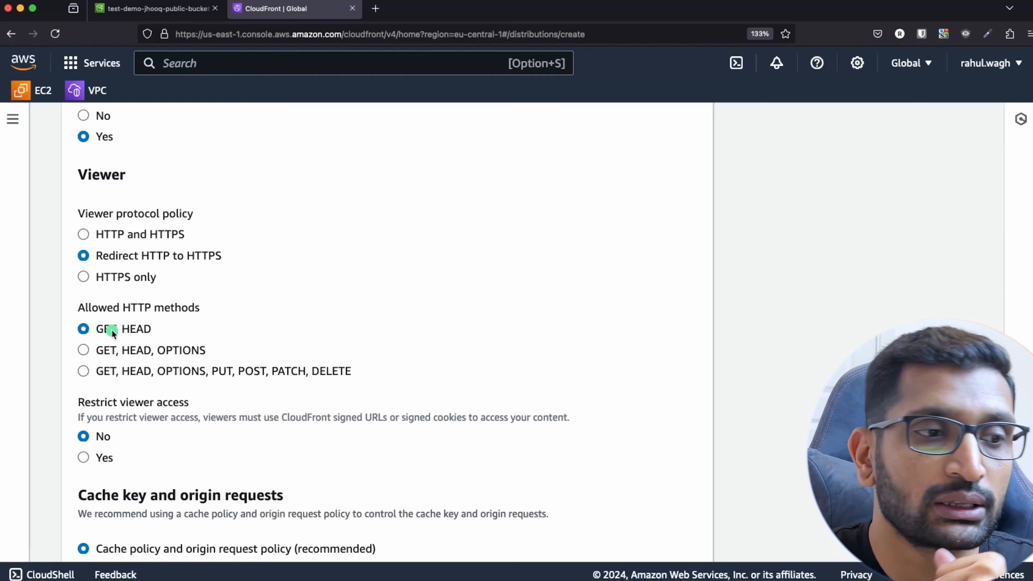
click(83, 373)
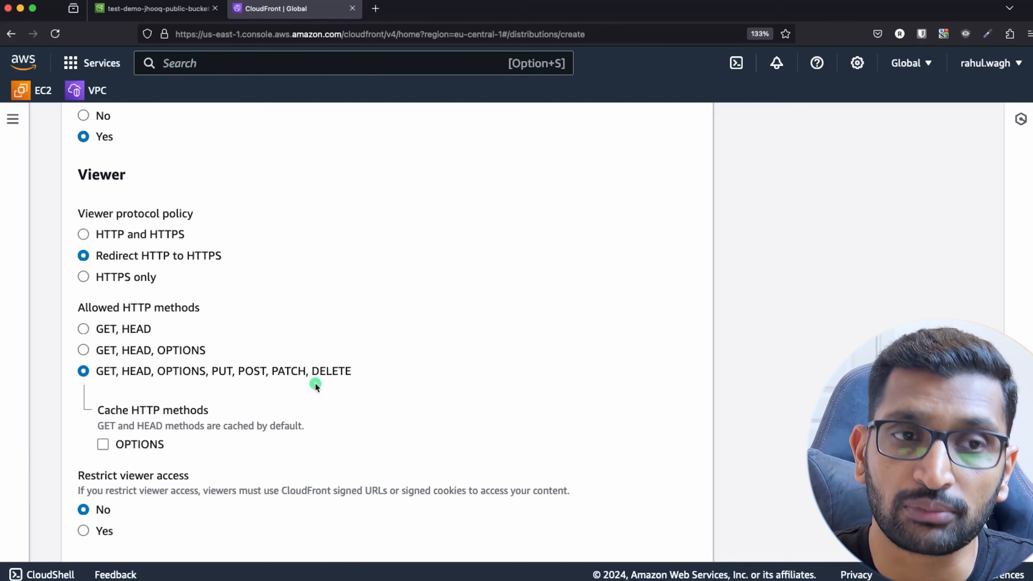
Step: Enable the Web Application Firewall security protections, keeping the CachingOptimized cache policy and no function associations
scroll(316, 385, down, 3)
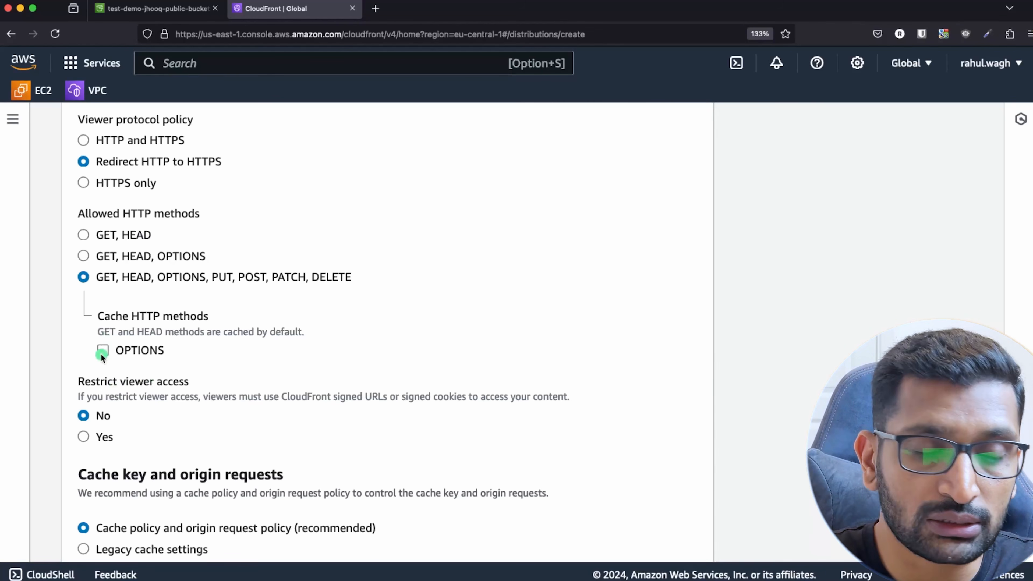
scroll(187, 382, down, 5)
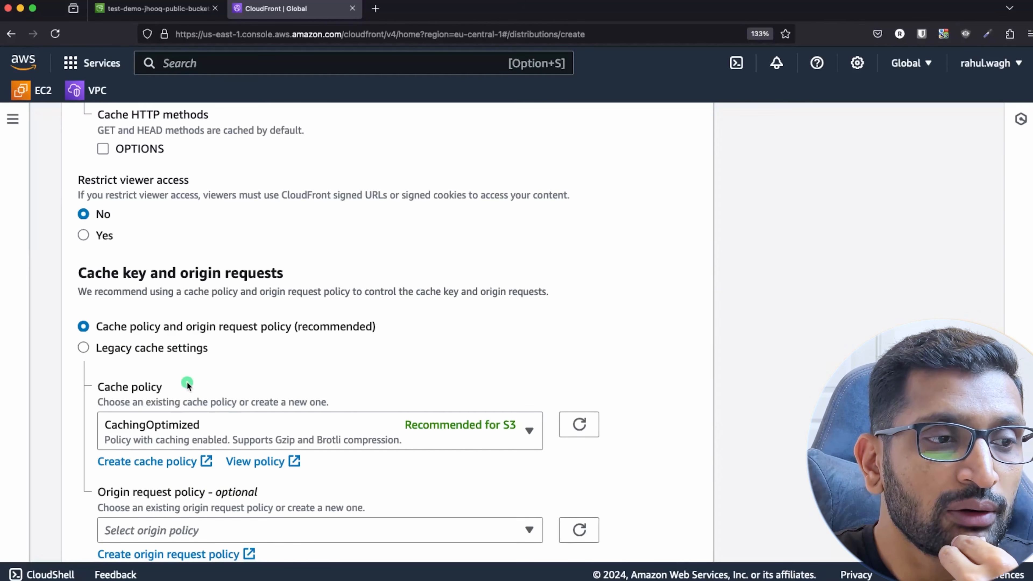
scroll(187, 384, down, 2)
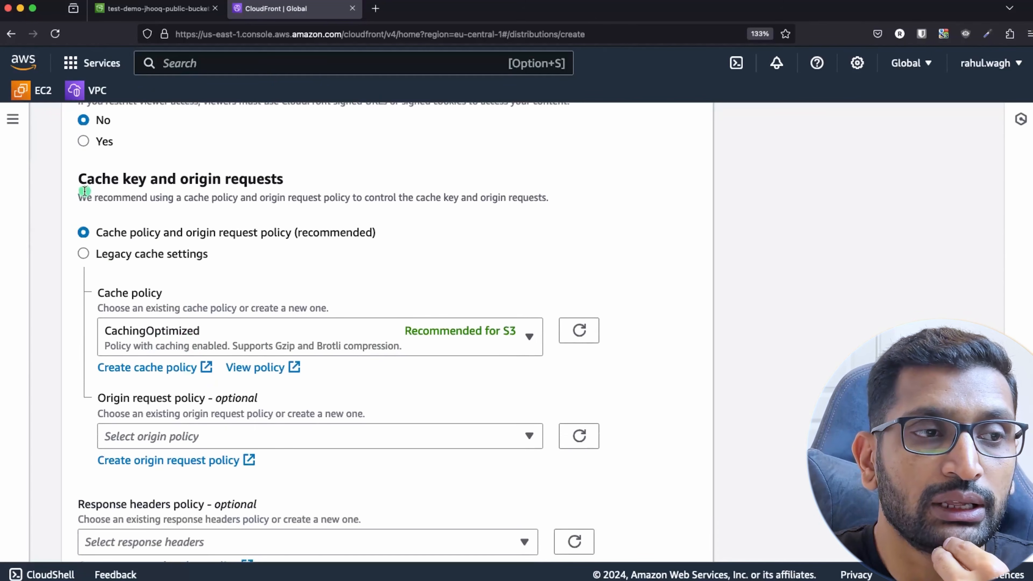
scroll(248, 352, down, 2)
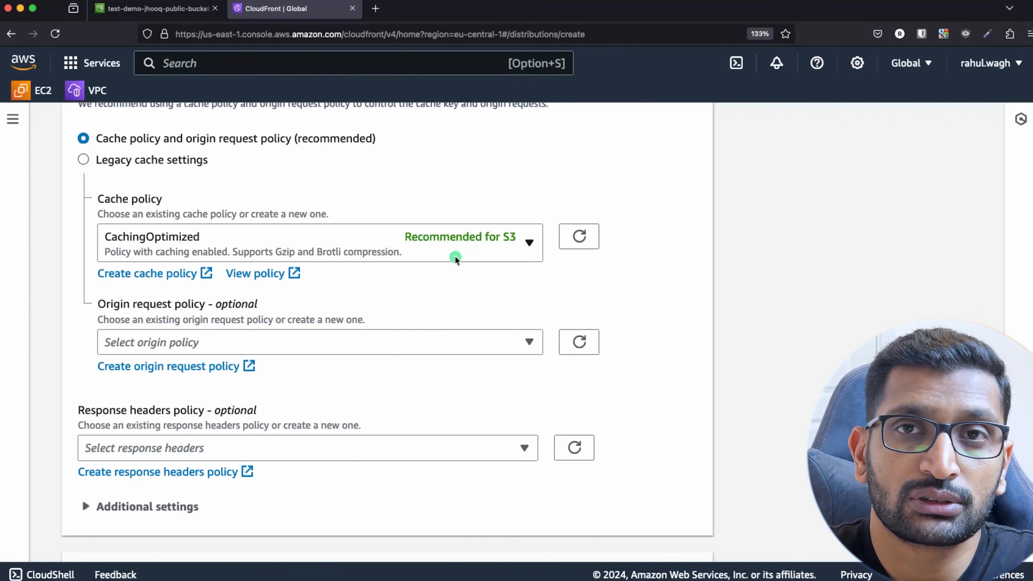
scroll(448, 277, down, 3)
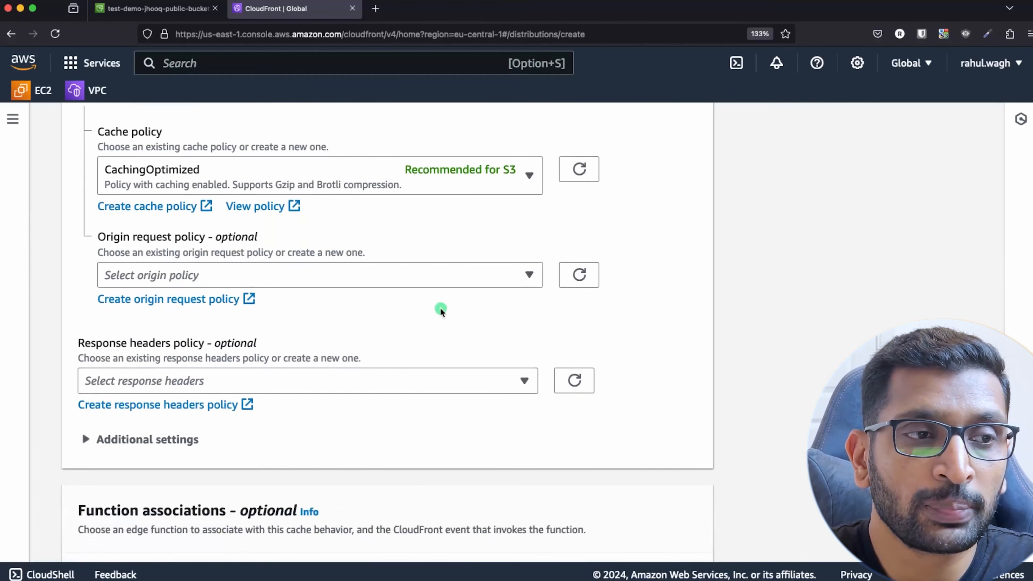
scroll(368, 324, down, 1)
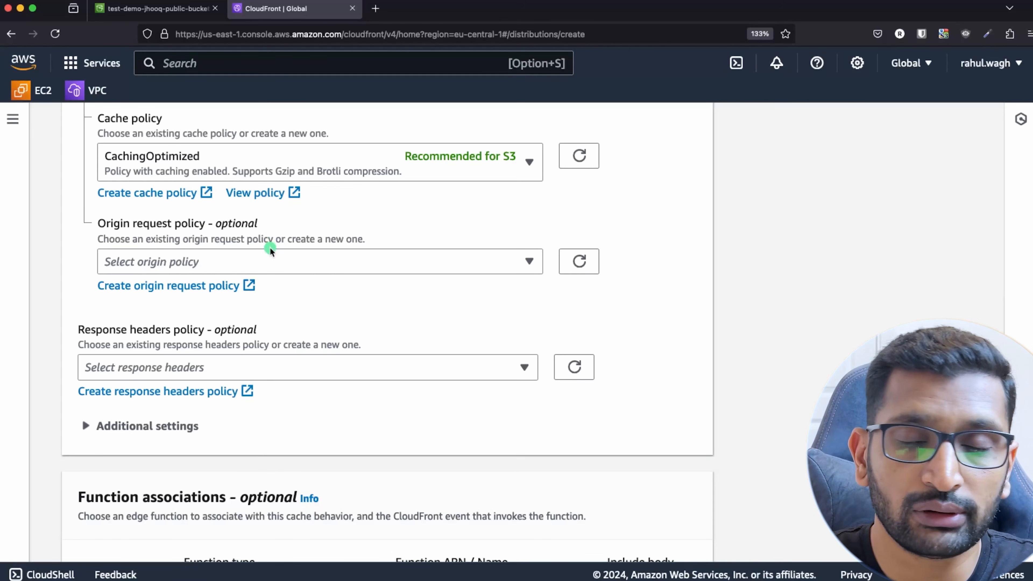
scroll(269, 325, down, 5)
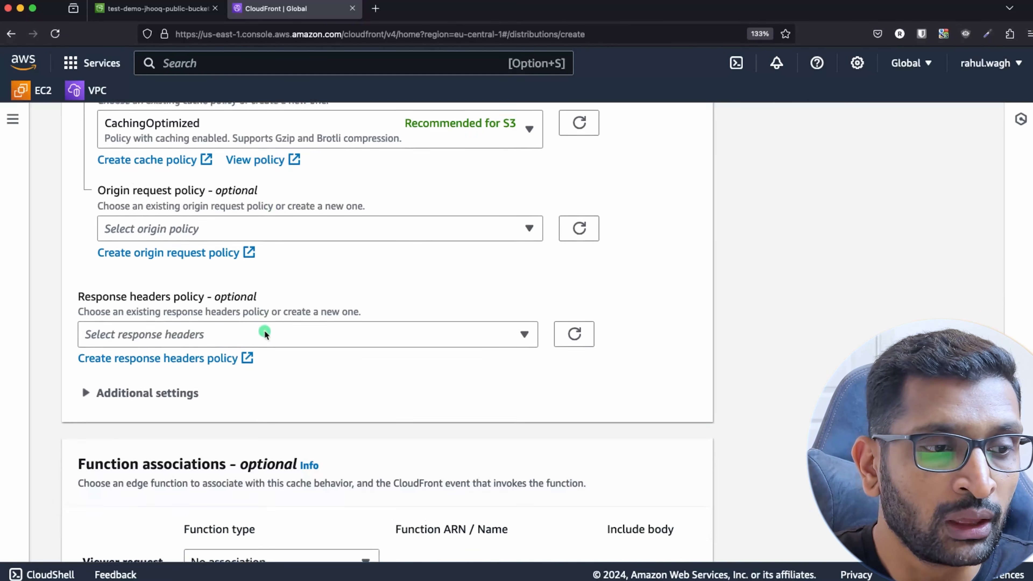
scroll(264, 330, down, 4)
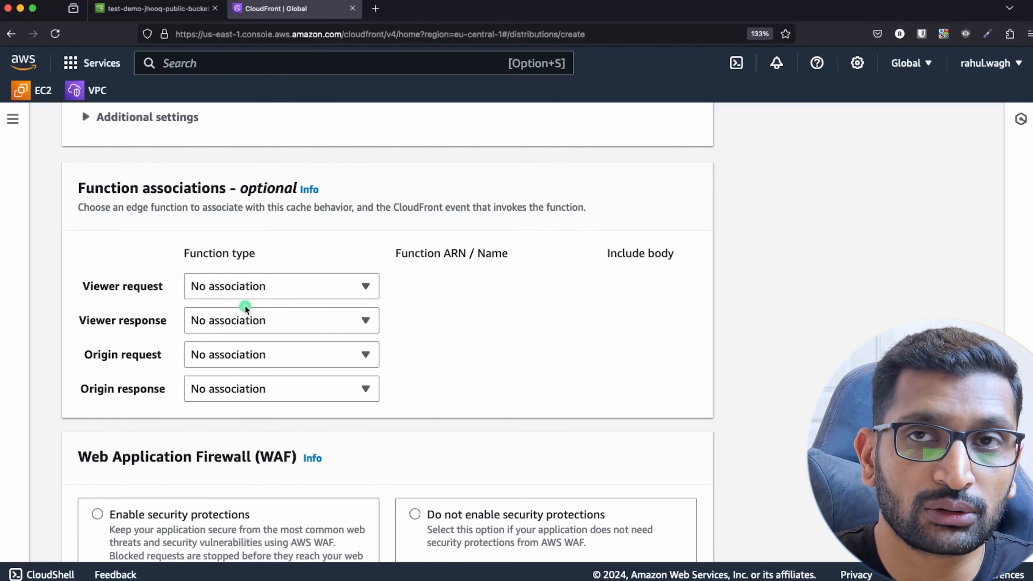
scroll(244, 306, down, 7)
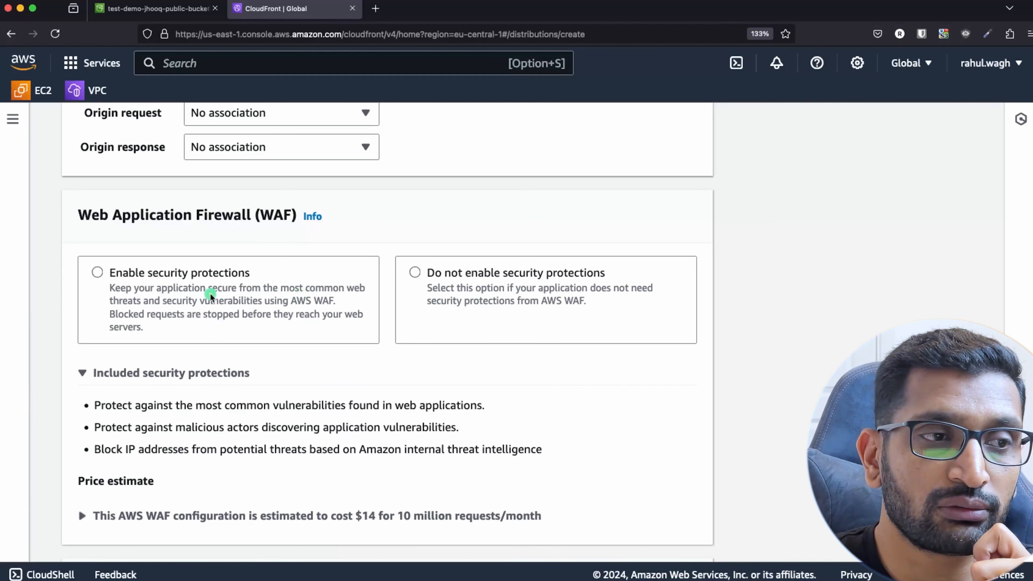
click(98, 272)
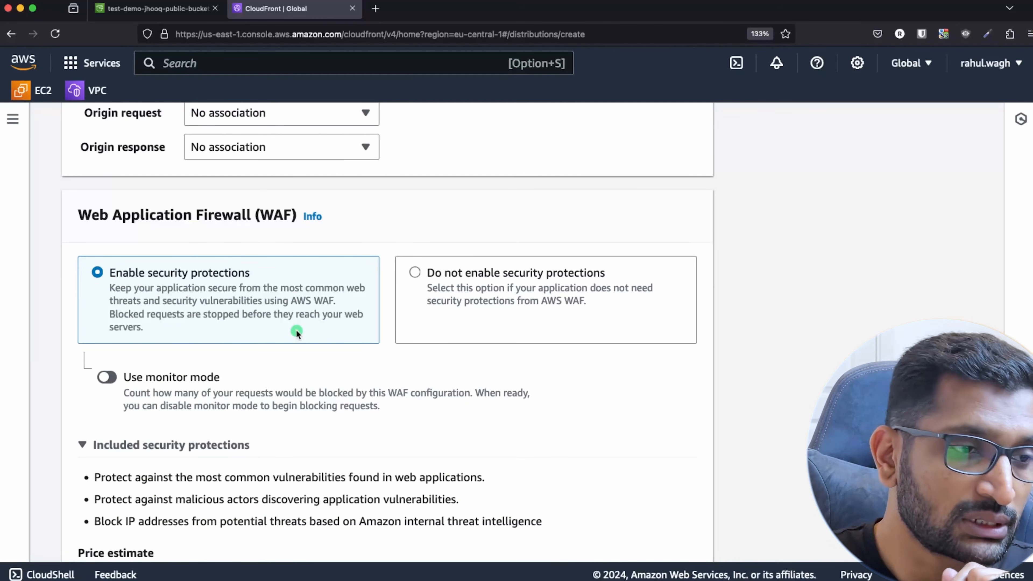
Step: Create the distribution, keeping the price class for all edge locations, HTTP/2 support, standard logging off and IPv6 on
scroll(304, 338, down, 9)
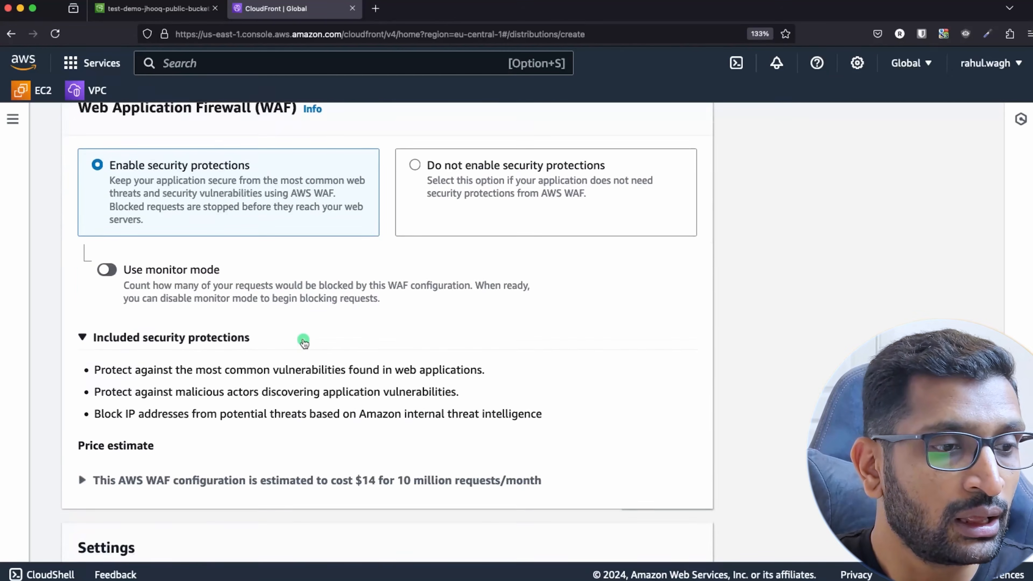
scroll(303, 341, down, 2)
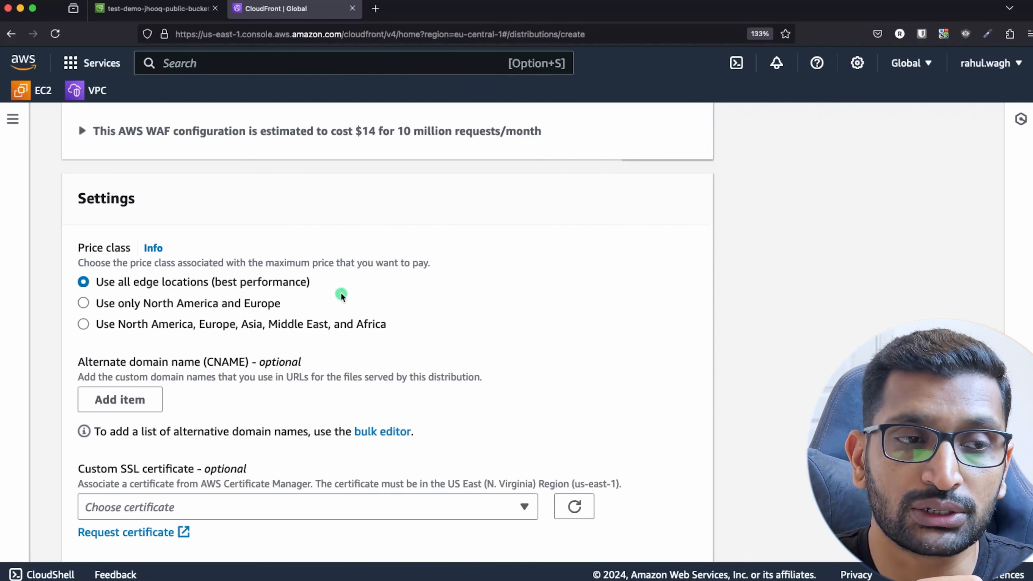
drag(315, 286, 124, 285)
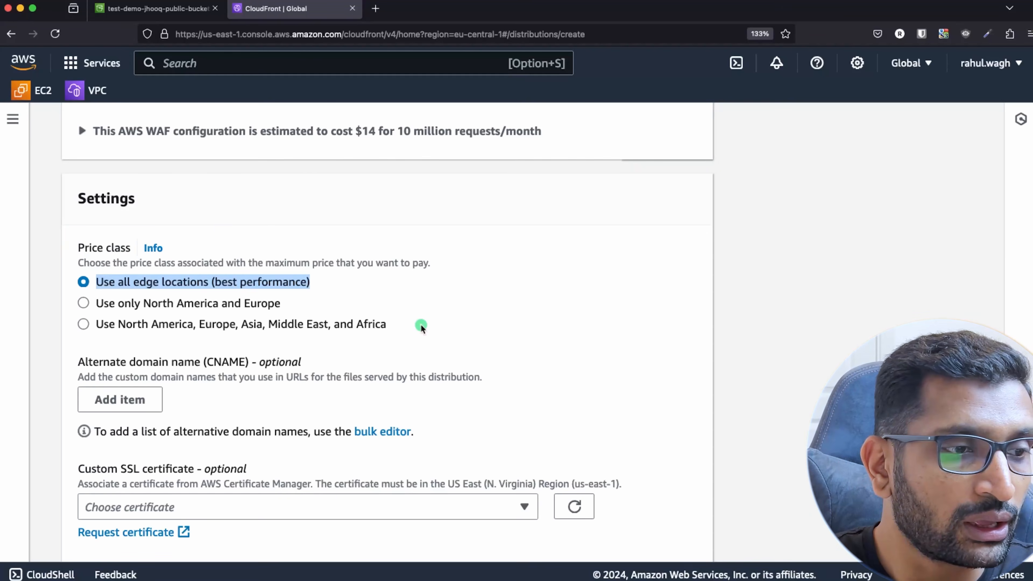
scroll(420, 325, down, 3)
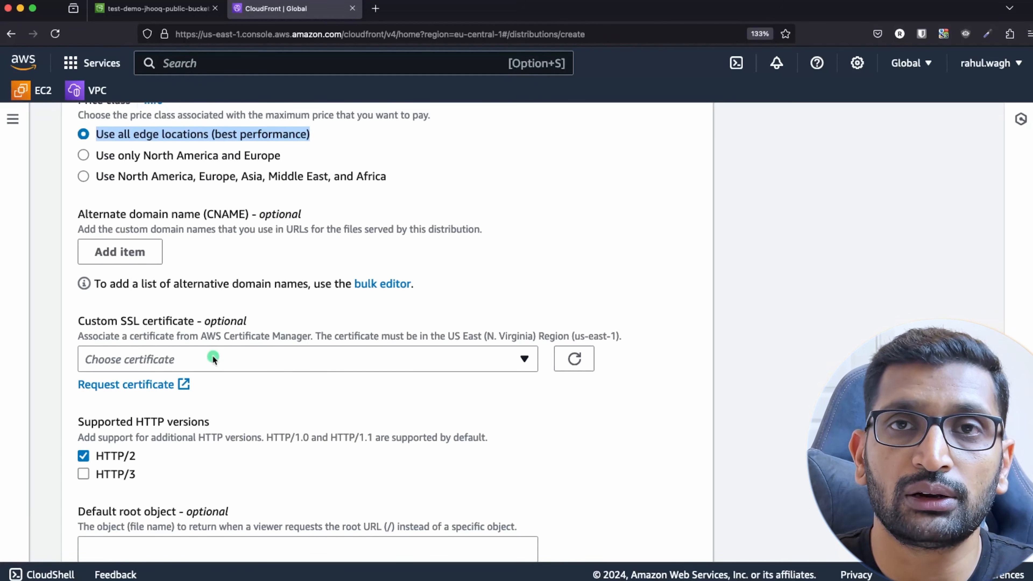
scroll(261, 394, down, 5)
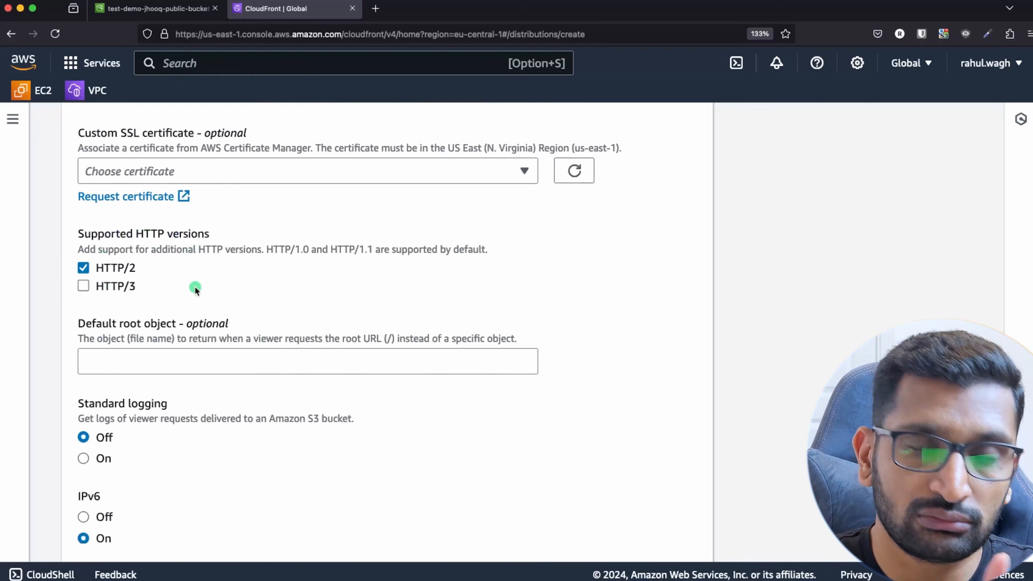
scroll(204, 340, down, 3)
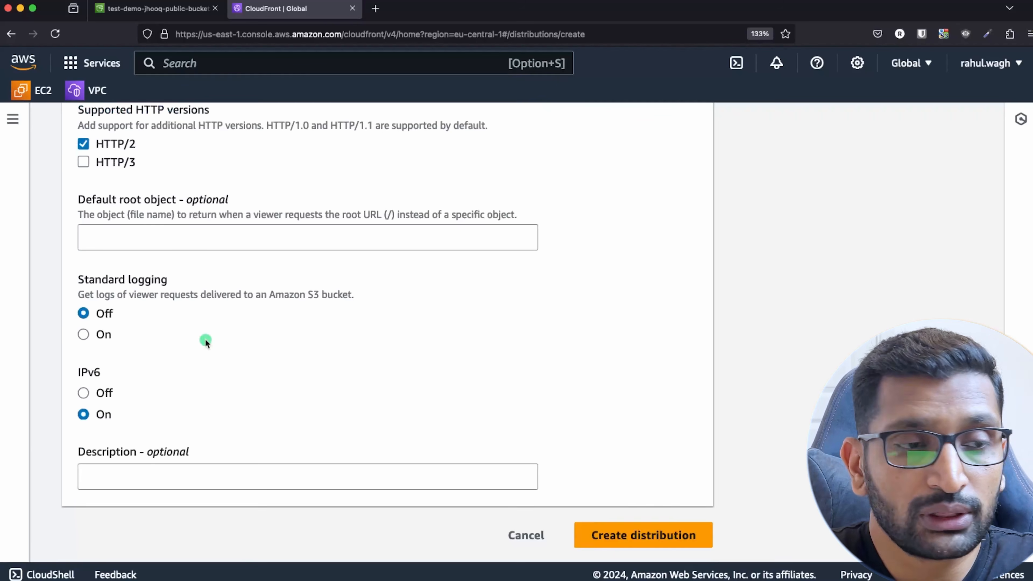
click(634, 536)
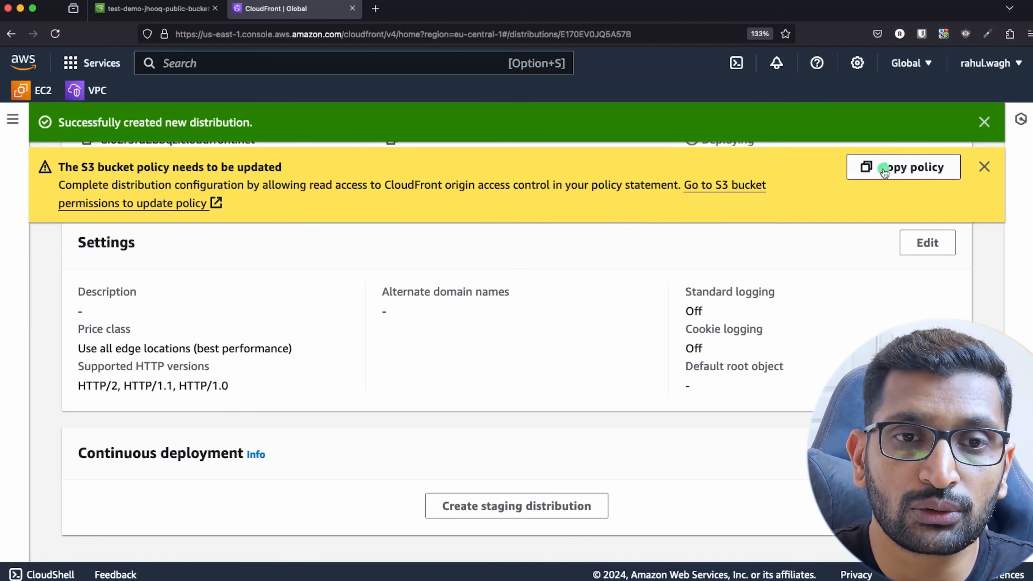
Step: Copy the bucket policy offered for the new distribution and go to the bucket policy in the permissions of test-demo-jhooq-public-bucket-1
click(884, 167)
click(187, 8)
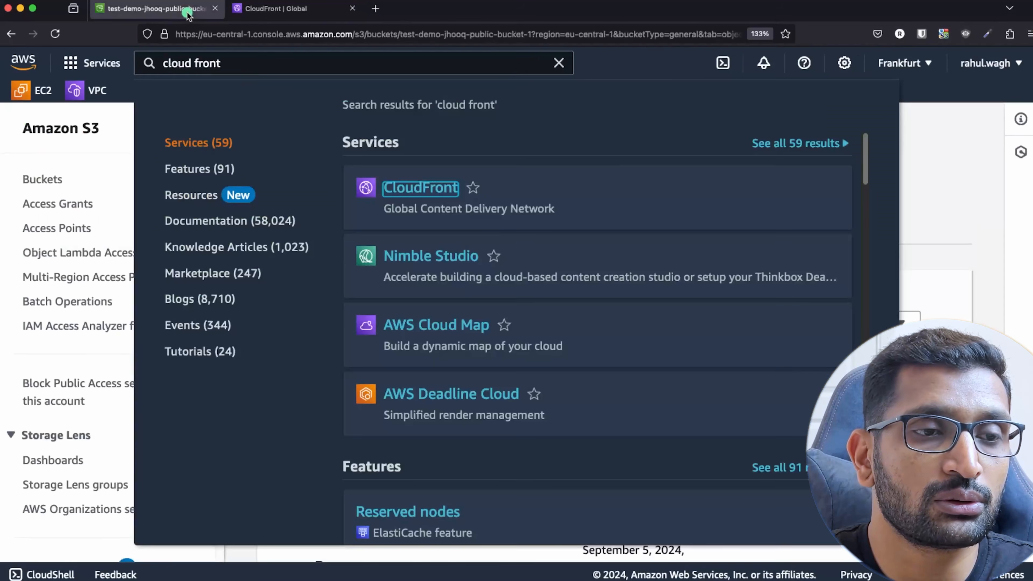
click(901, 203)
scroll(611, 346, down, 1)
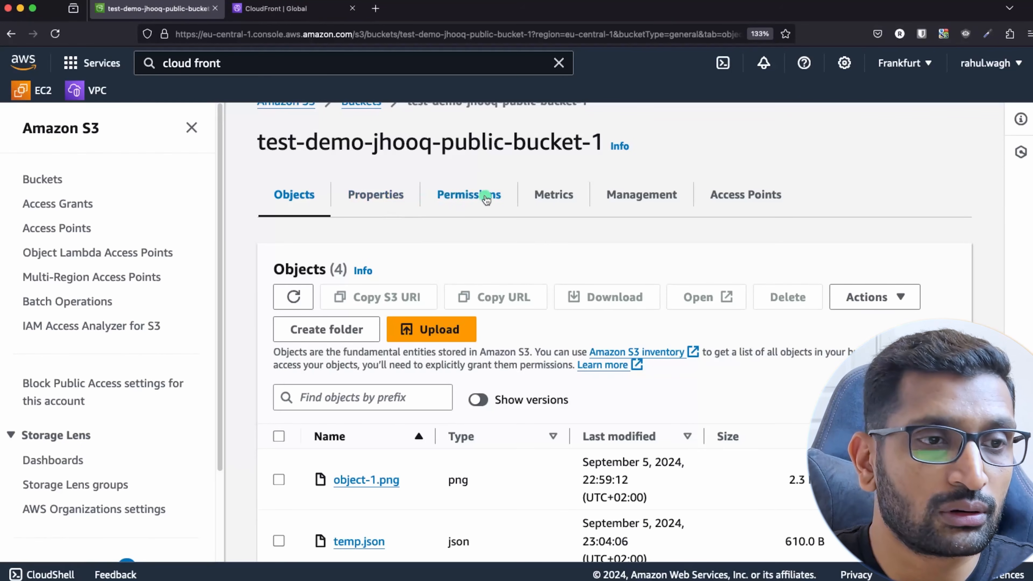
click(463, 196)
scroll(454, 281, down, 8)
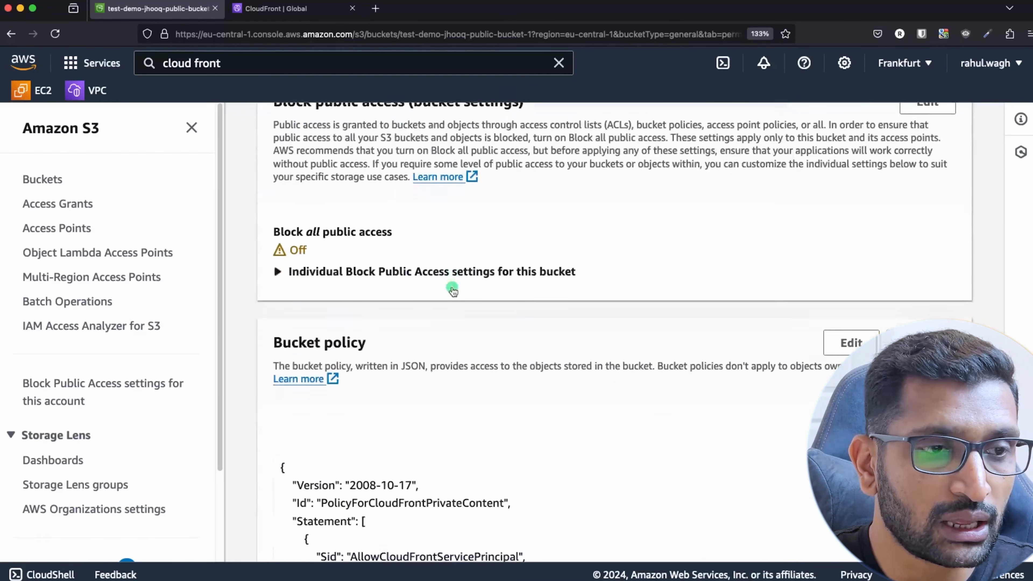
scroll(455, 277, down, 5)
scroll(610, 256, up, 2)
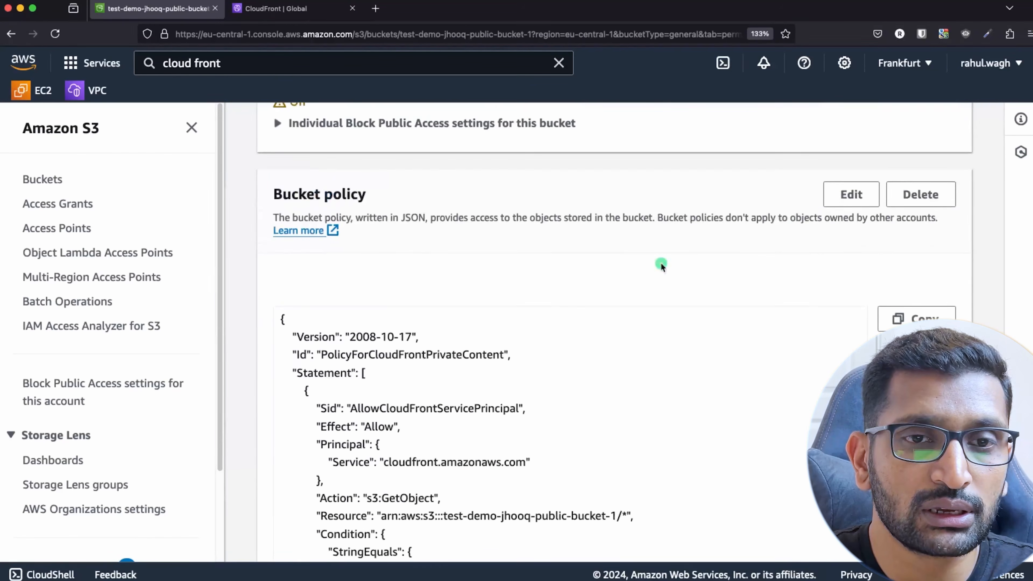
Step: Replace the entire existing bucket policy text with the policy copied from CloudFront
click(851, 194)
scroll(447, 285, down, 5)
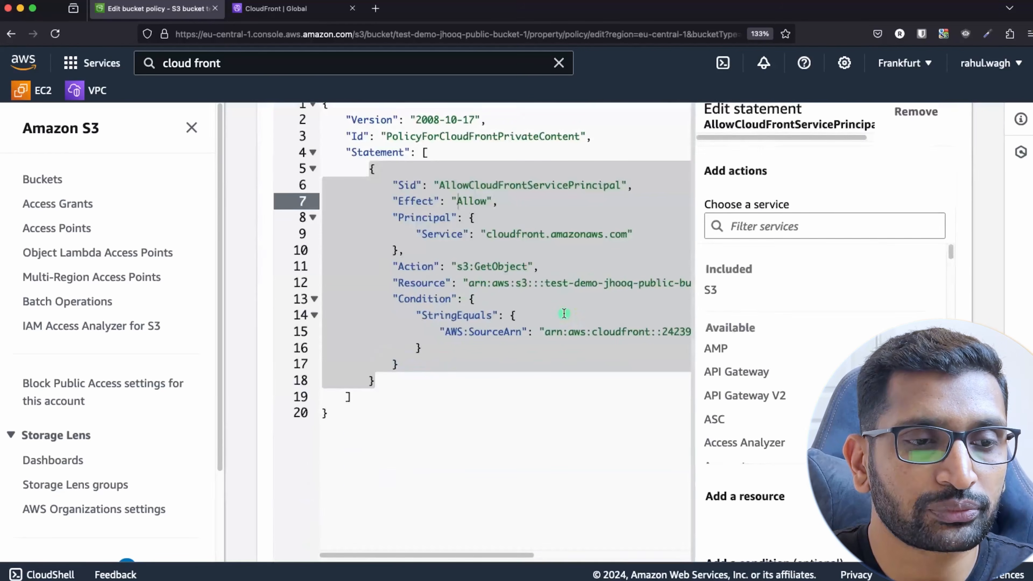
click(418, 285)
key(super+a)
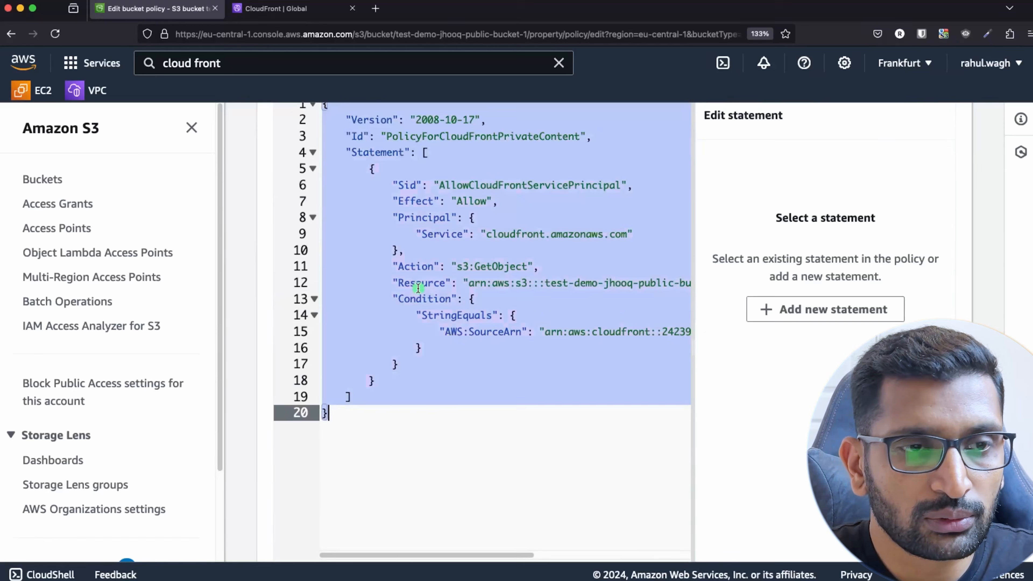
key(BackSpace)
key(super+v)
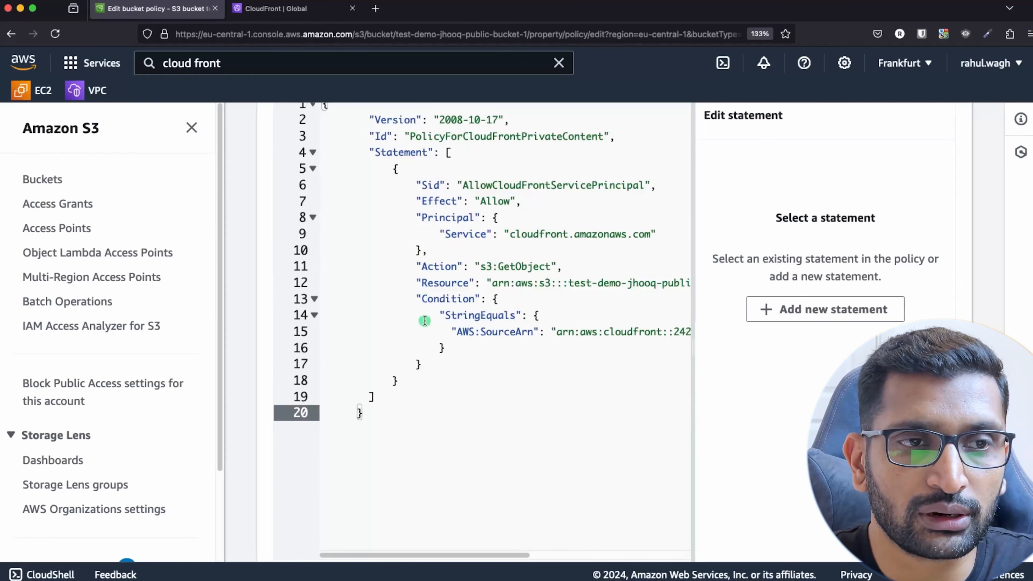
Step: Examine the pasted policy's statement ID, service principal, bucket resource and the distribution ARN in the AWS:SourceArn condition
scroll(421, 310, up, 4)
scroll(406, 285, down, 1)
scroll(579, 325, down, 1)
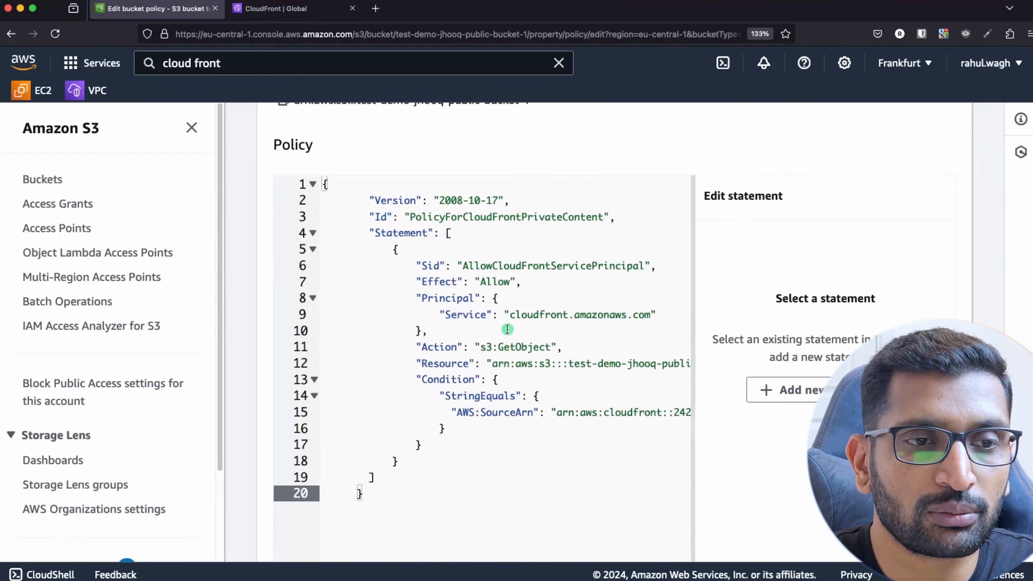
triple_click(522, 265)
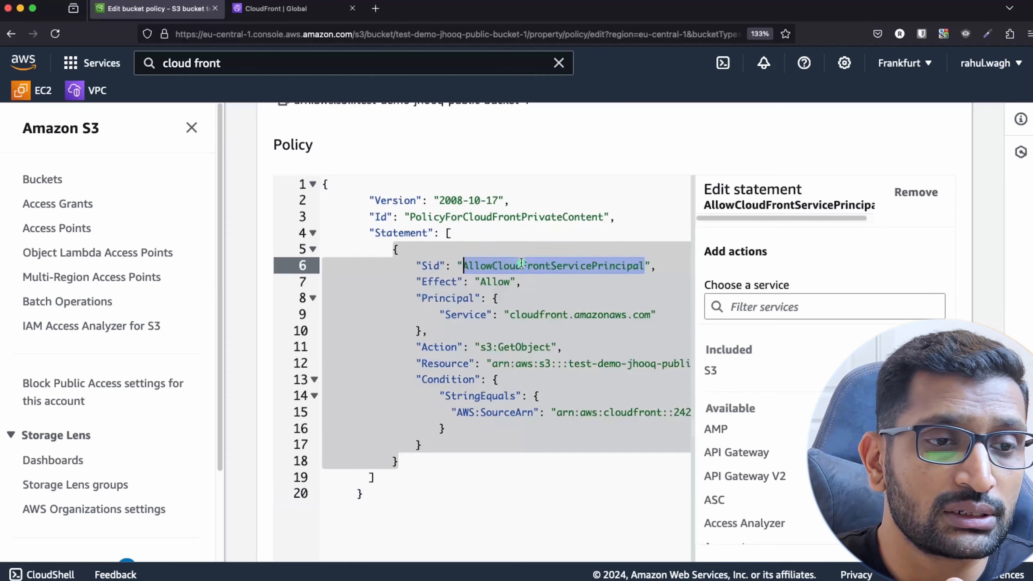
click(551, 301)
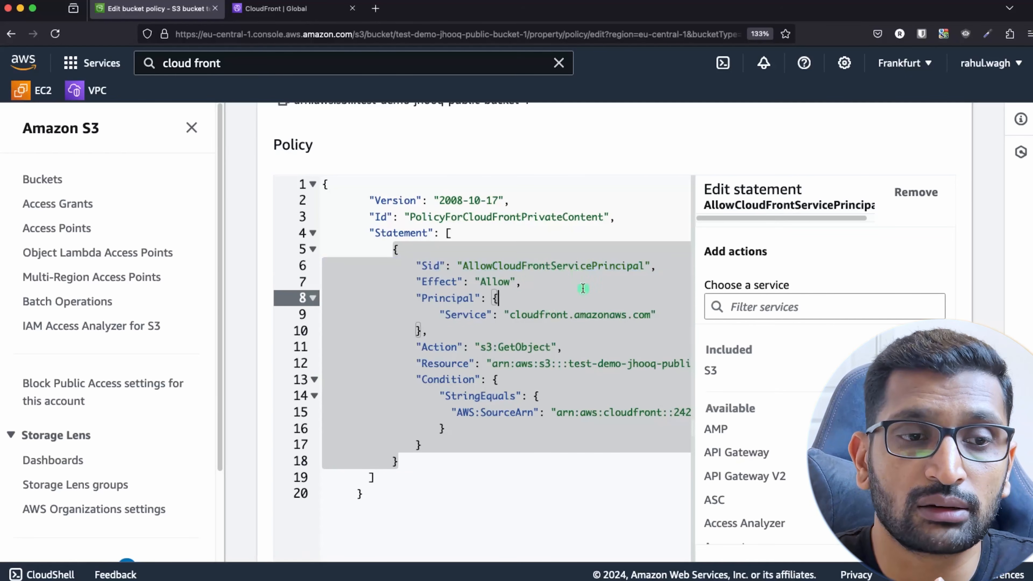
triple_click(555, 315)
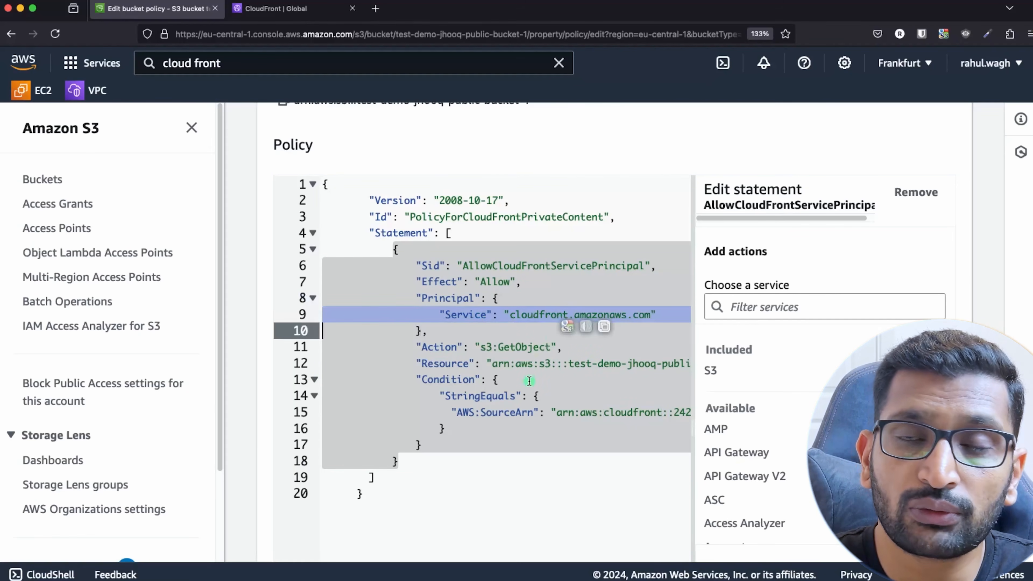
triple_click(570, 363)
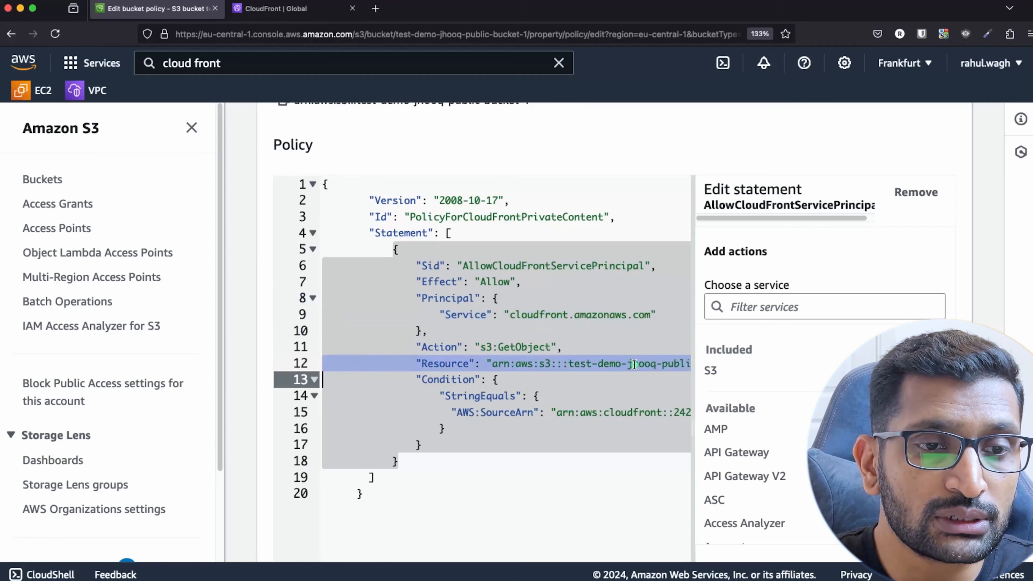
scroll(589, 390, down, 3)
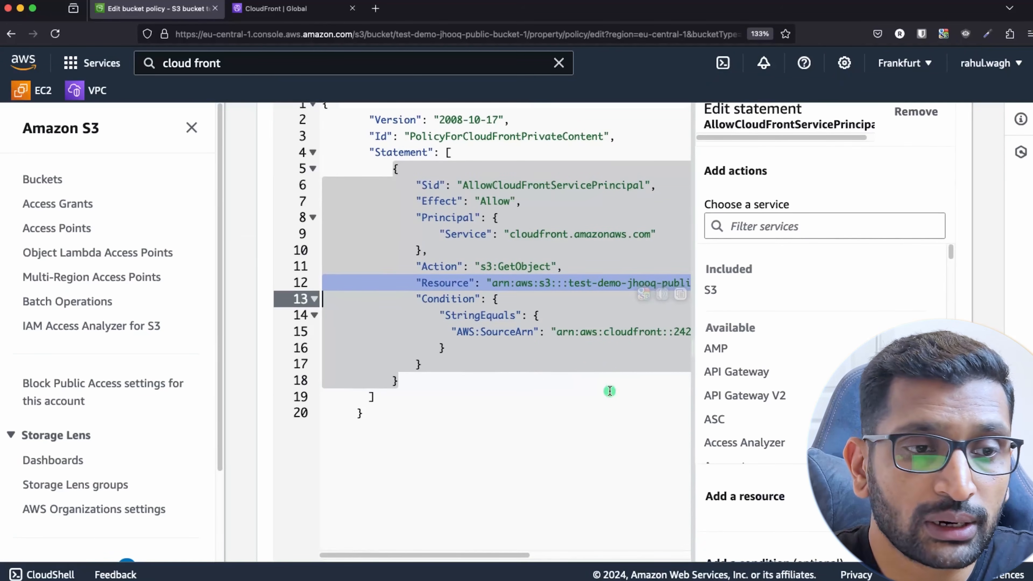
scroll(565, 431, down, 2)
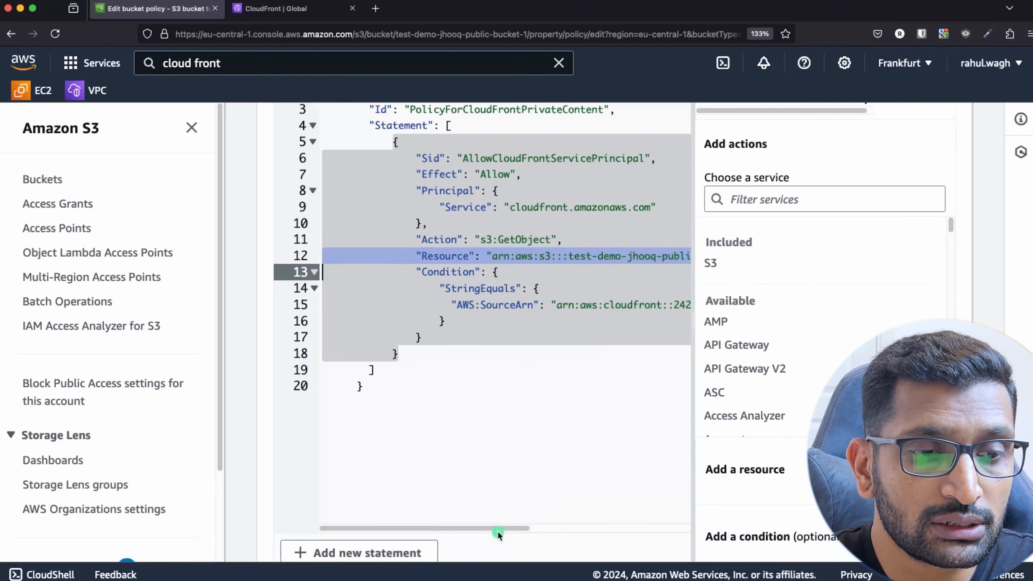
drag(498, 532, 682, 535)
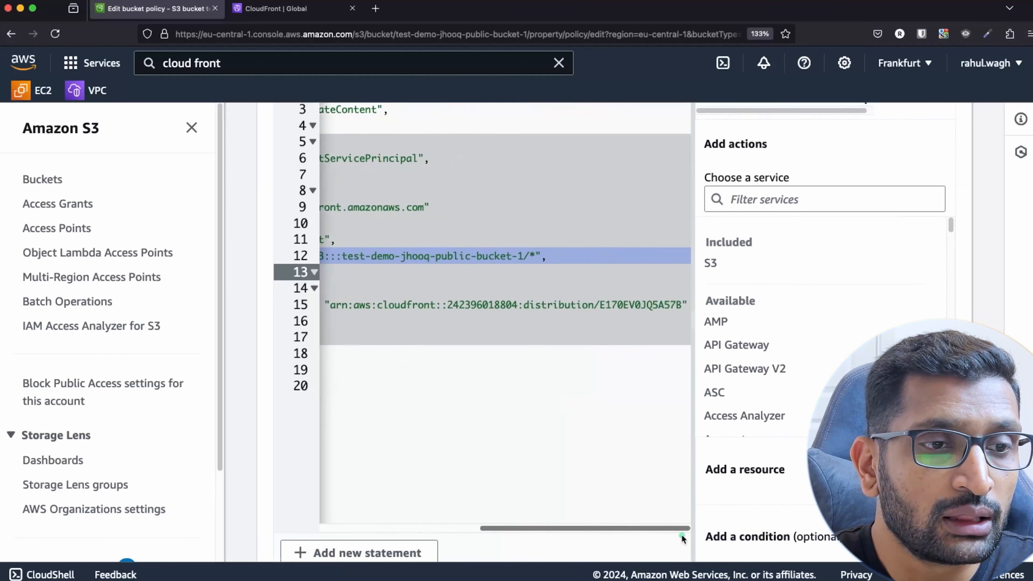
drag(682, 306, 385, 306)
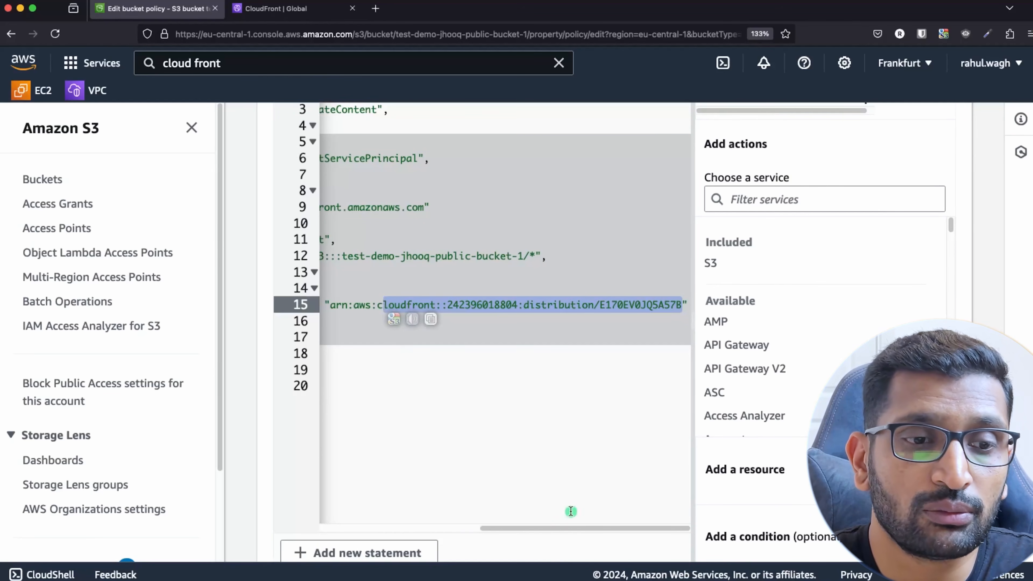
drag(552, 528, 405, 529)
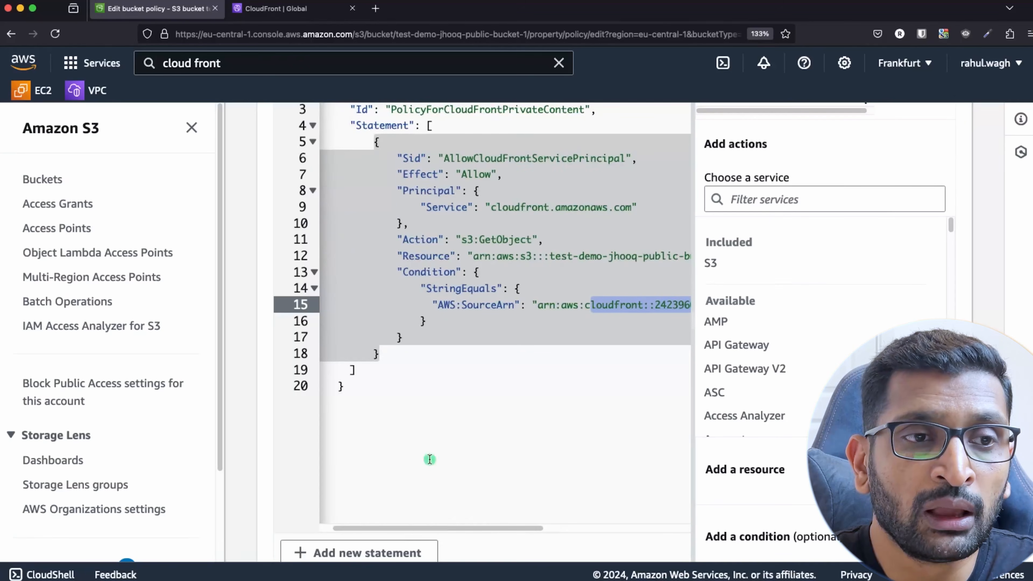
scroll(430, 460, up, 3)
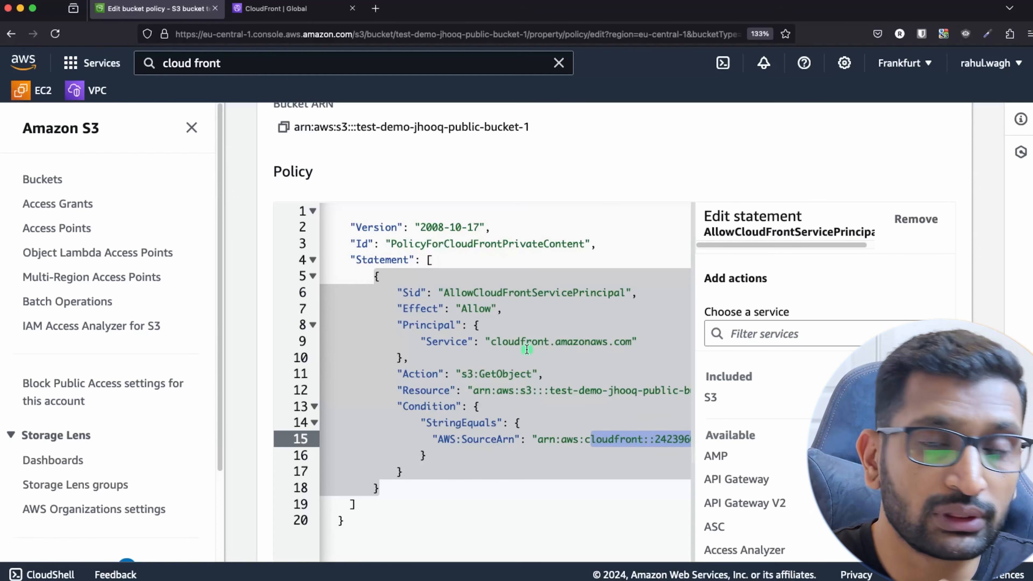
Step: Save the edited bucket policy for test-demo-jhooq-public-bucket-1
scroll(750, 338, up, 3)
scroll(750, 340, down, 9)
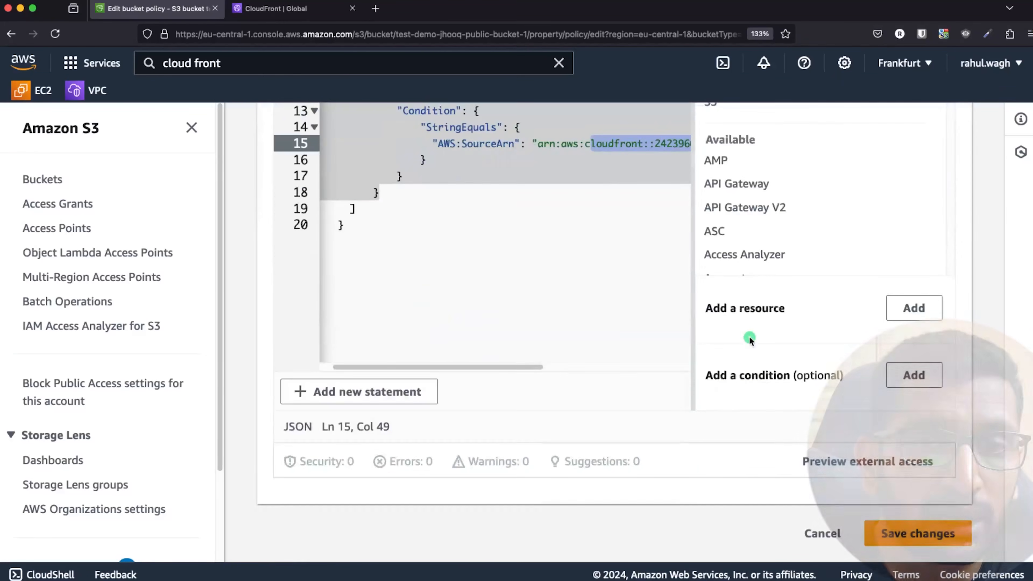
click(934, 539)
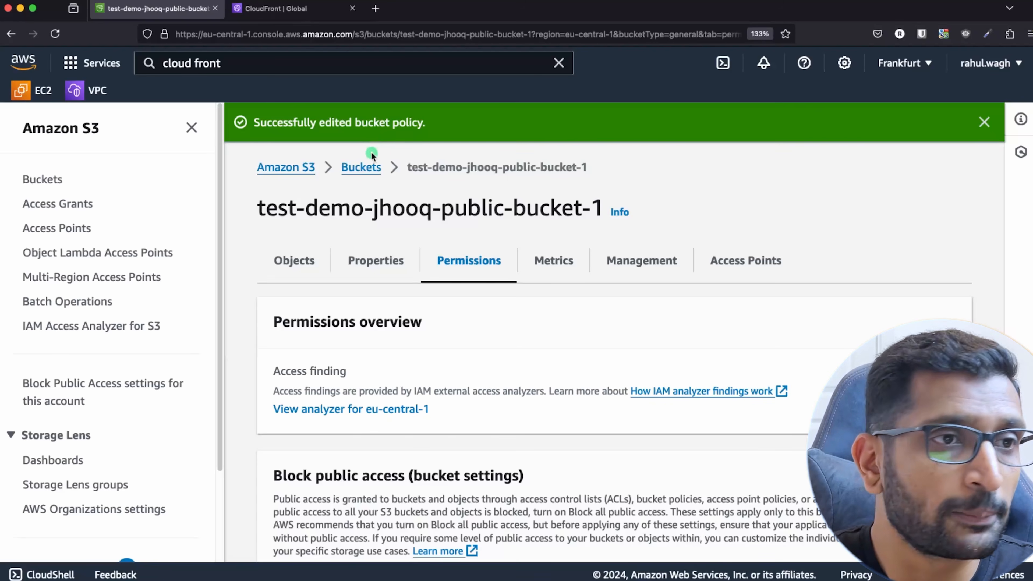
Step: Return to the new CloudFront distribution, dismiss its creation and bucket policy notices, and reload its details
click(280, 9)
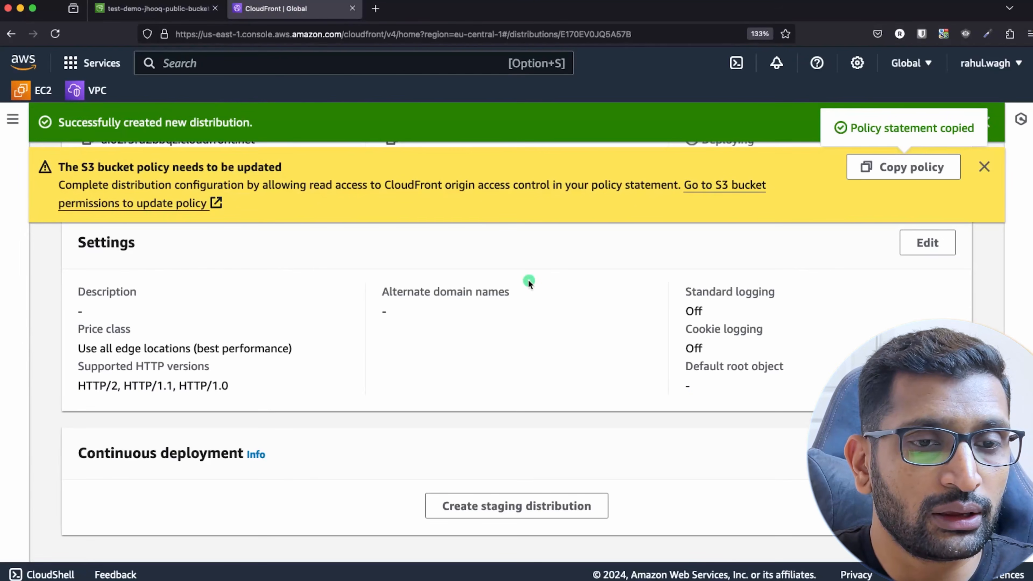
scroll(528, 279, up, 5)
scroll(528, 281, up, 1)
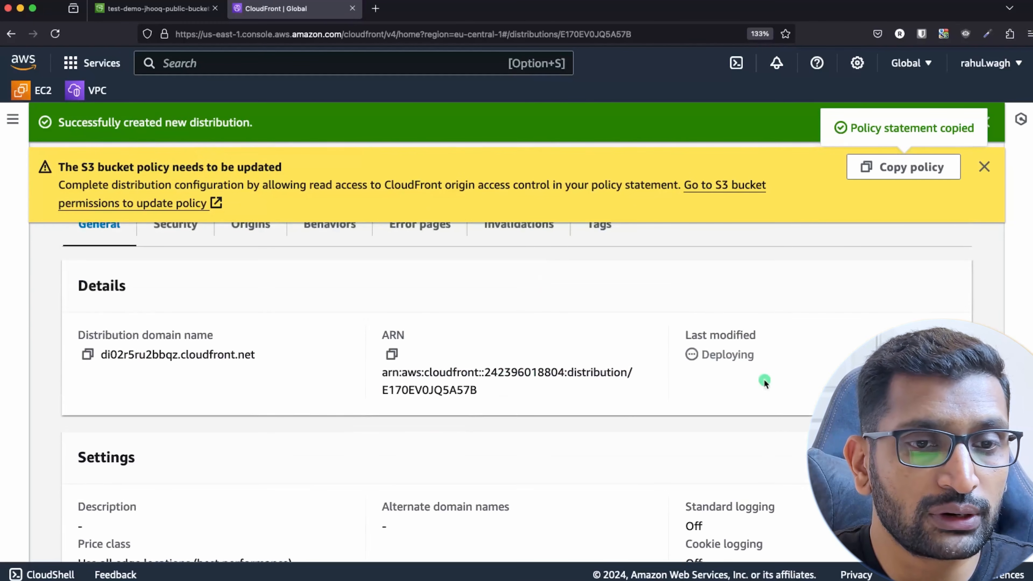
drag(759, 359, 640, 340)
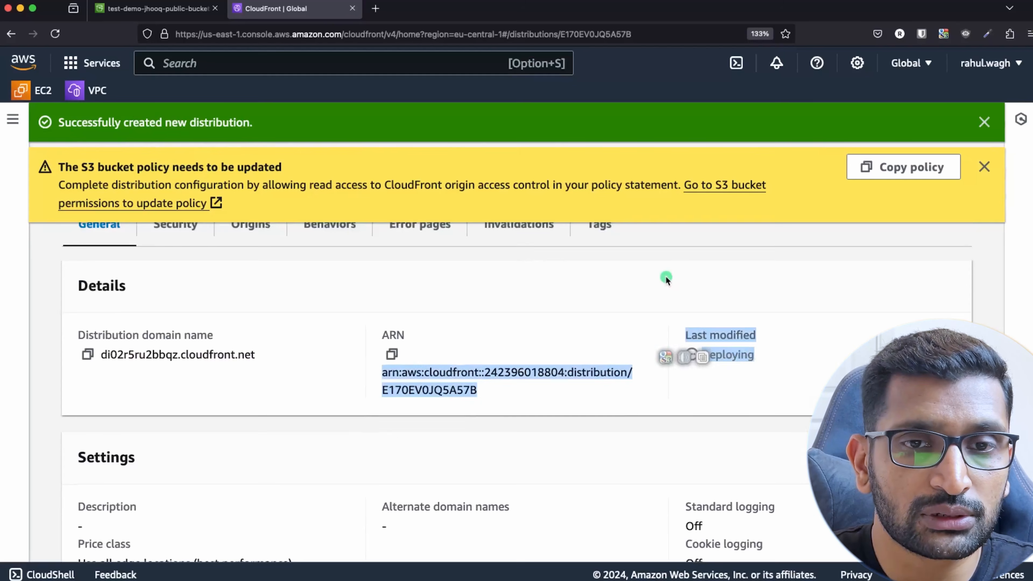
scroll(666, 277, up, 2)
click(985, 122)
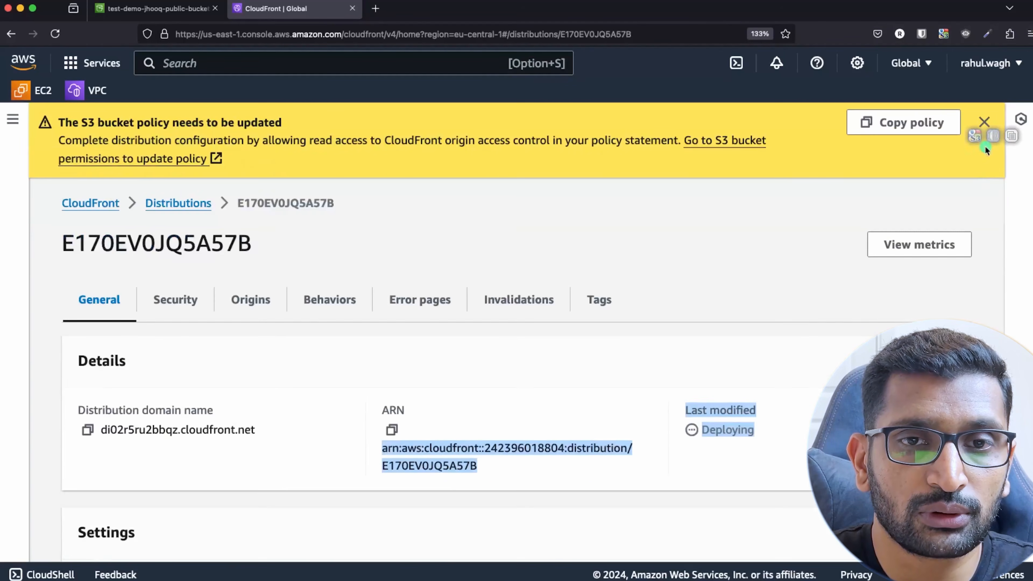
click(985, 122)
click(62, 37)
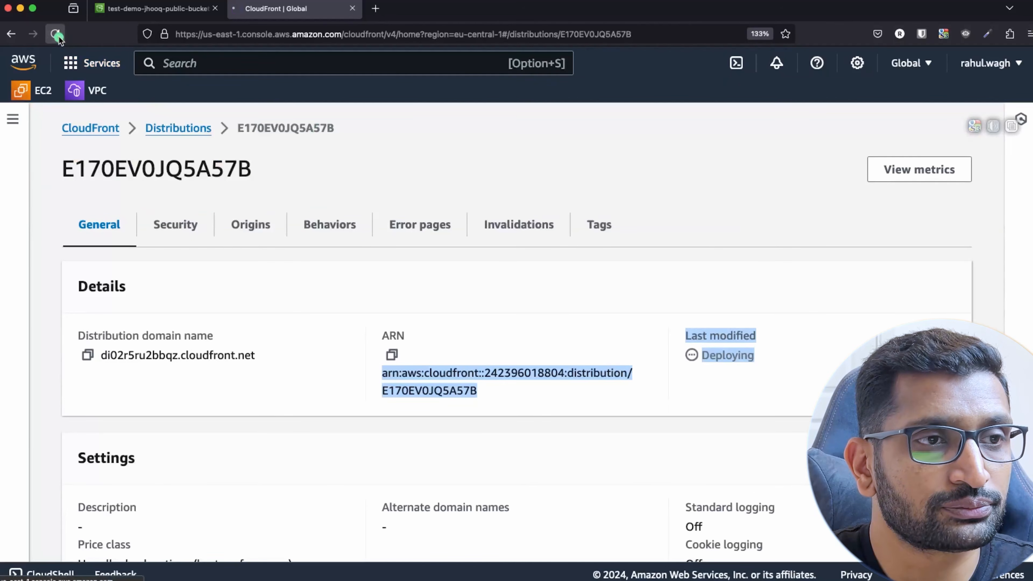
Step: Check the distribution's deployment status, domain name, ID and last modified value in its general details
scroll(661, 380, down, 2)
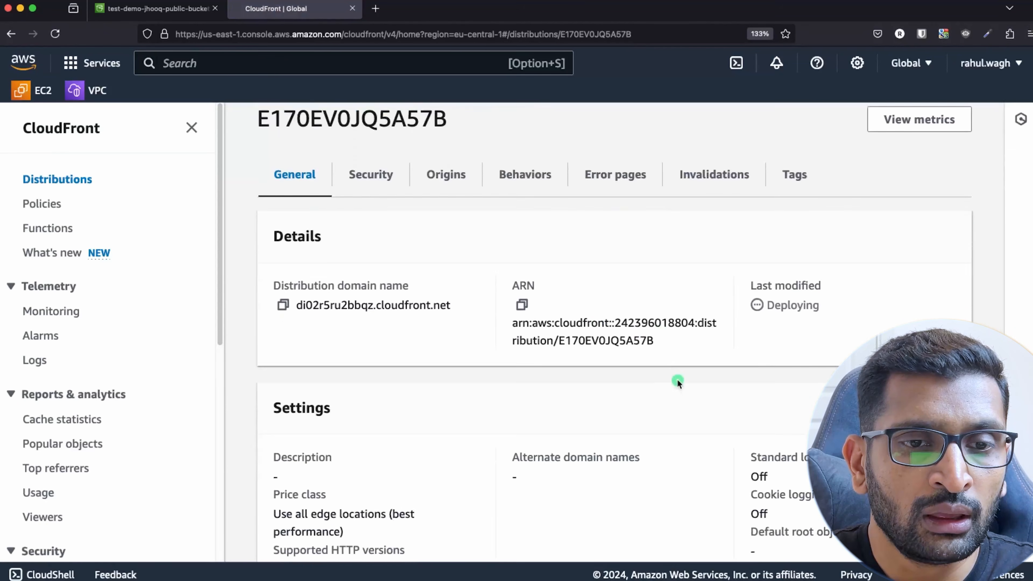
drag(829, 292, 759, 293)
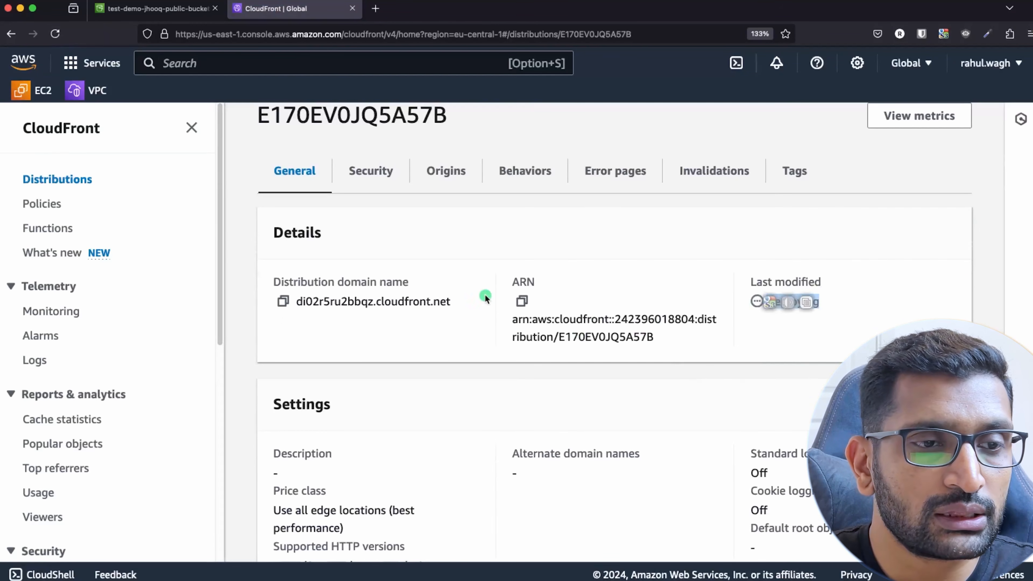
drag(453, 301, 292, 300)
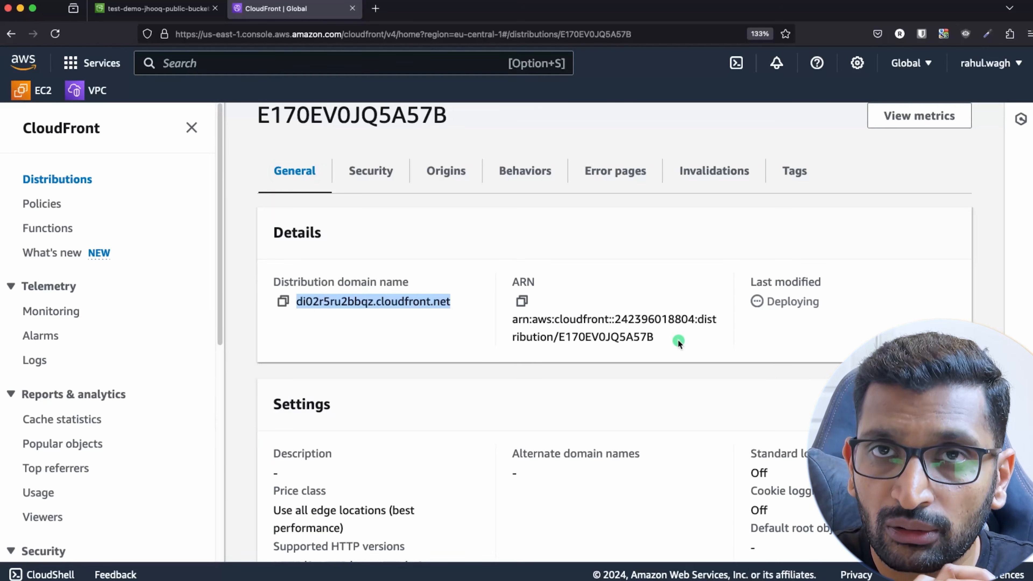
click(328, 315)
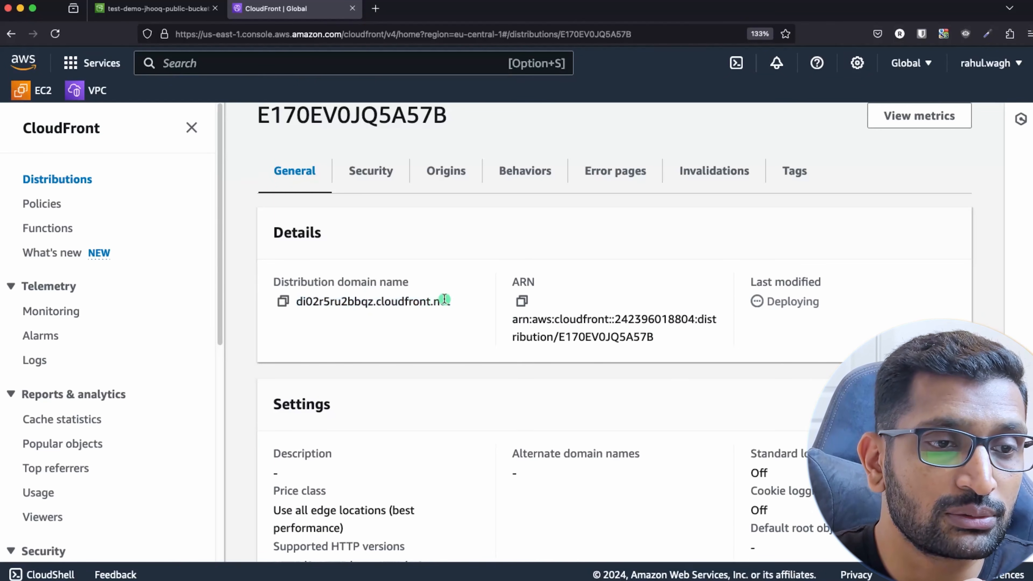
drag(448, 301, 272, 302)
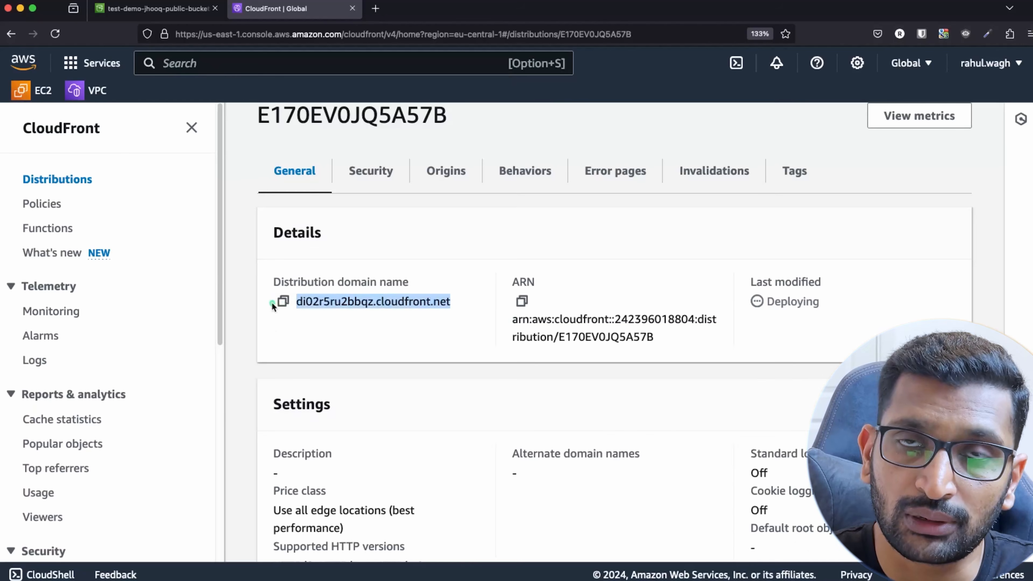
click(753, 322)
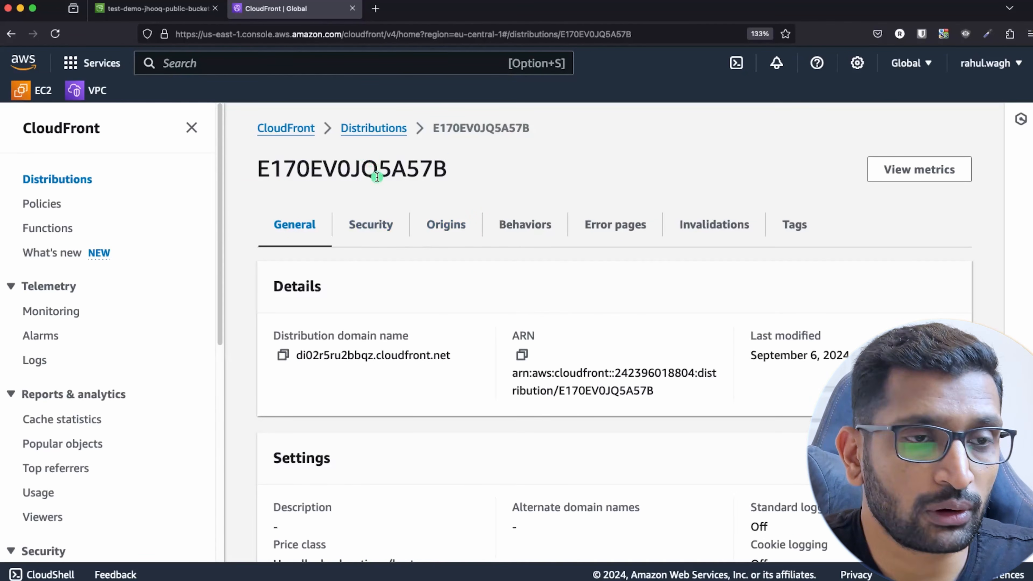
double_click(335, 166)
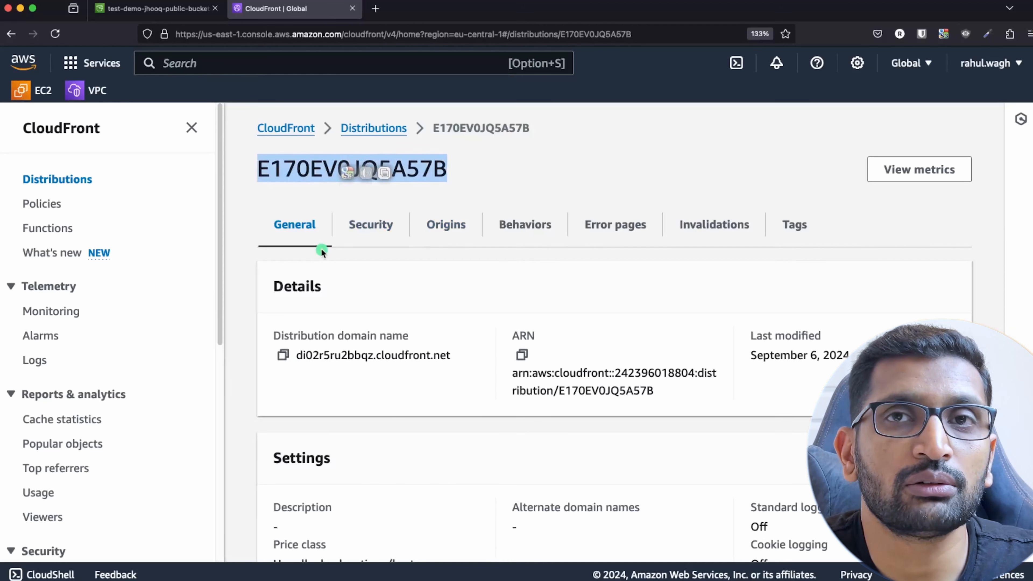
click(788, 386)
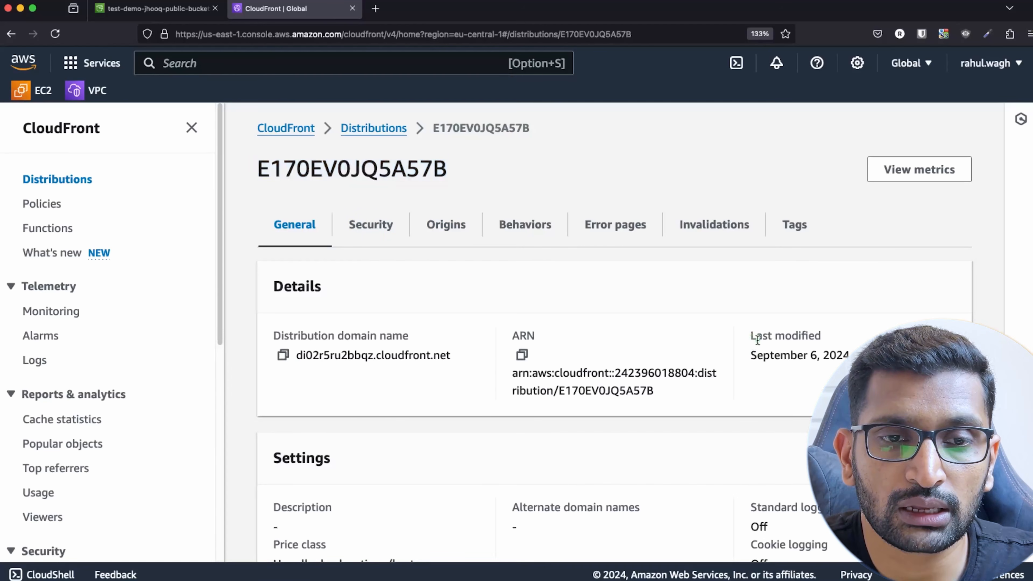
triple_click(753, 349)
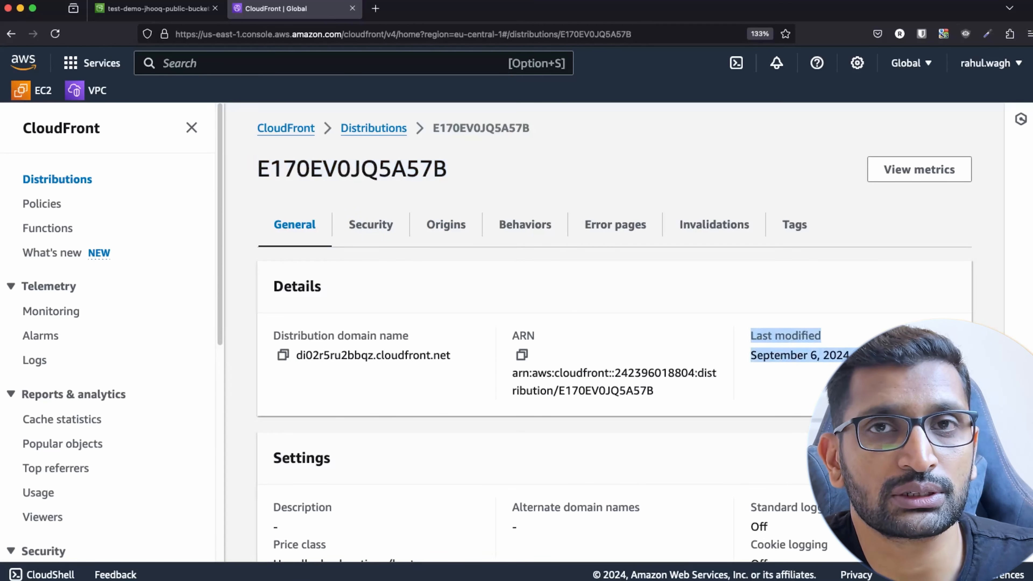
Step: List all CloudFront distributions and check the new distribution's type, domain, origin and status across the columns
click(364, 129)
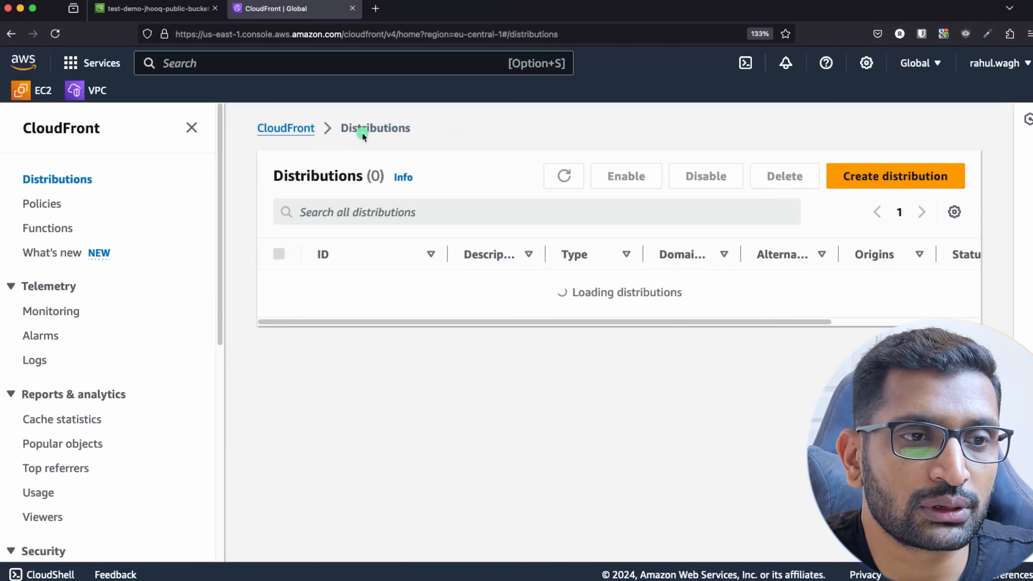
drag(400, 306, 712, 312)
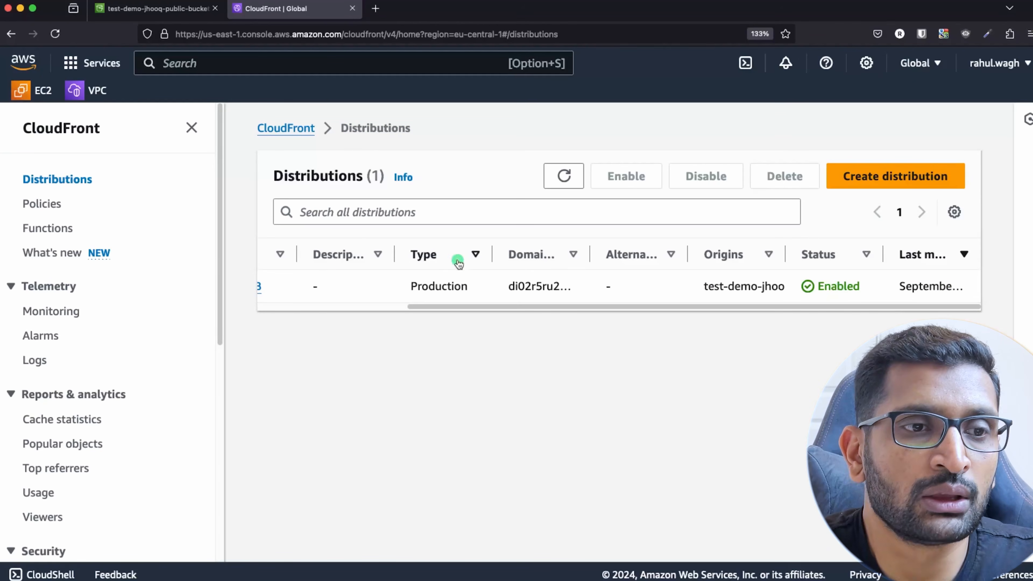
drag(530, 307, 333, 301)
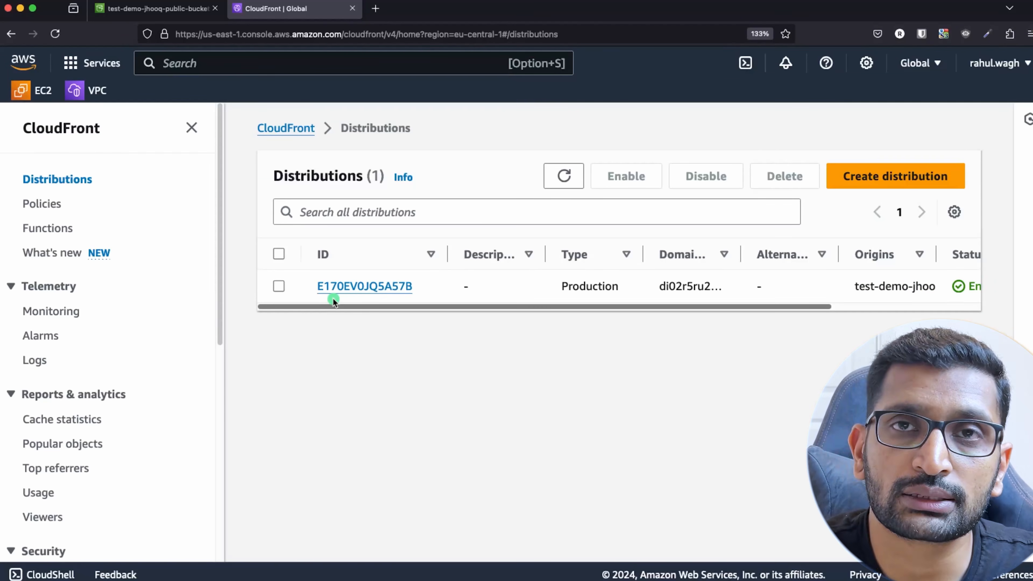
Step: Open the distribution E170EV0JQ5A57B and copy its distribution domain name
click(357, 287)
scroll(351, 305, down, 4)
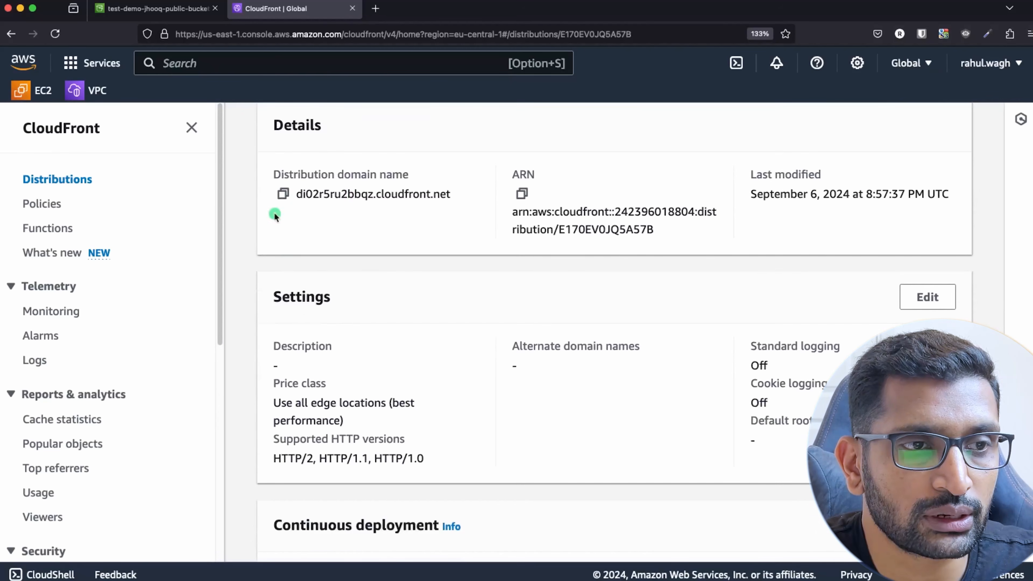
click(284, 195)
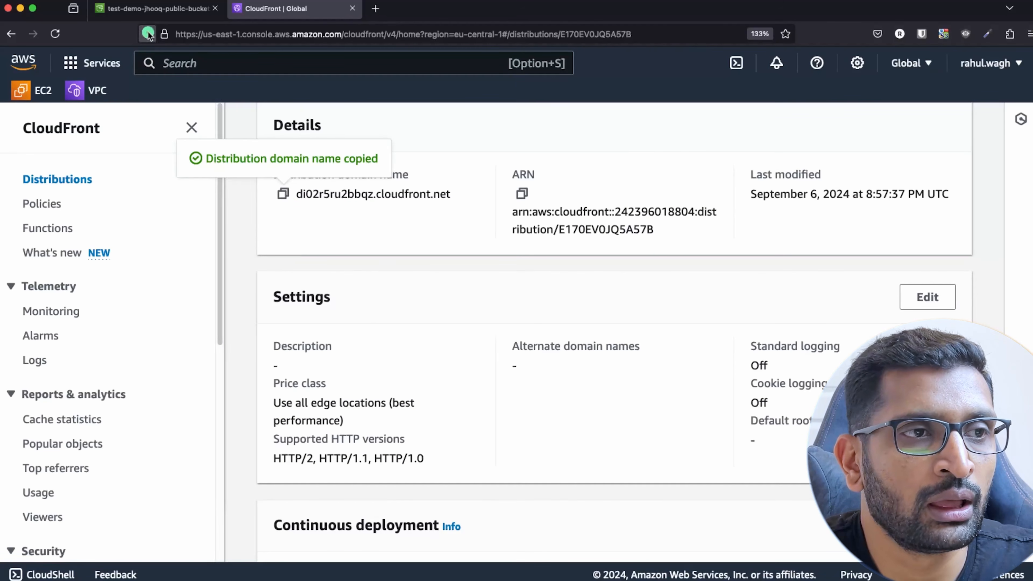
Step: Look up object-1.png among the bucket's objects and load the copied distribution domain in a new browser tab
click(151, 8)
scroll(401, 334, up, 2)
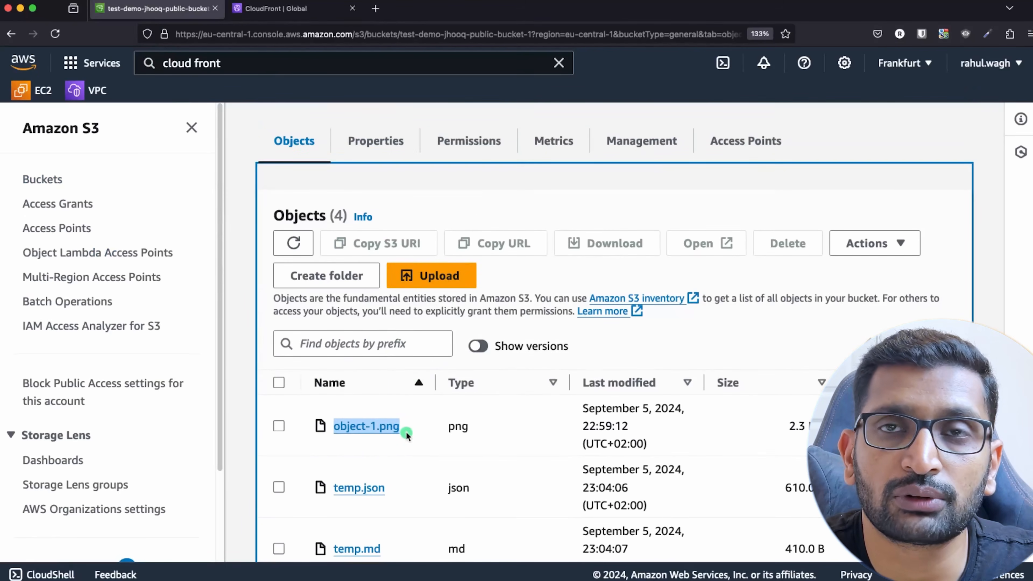
click(375, 9)
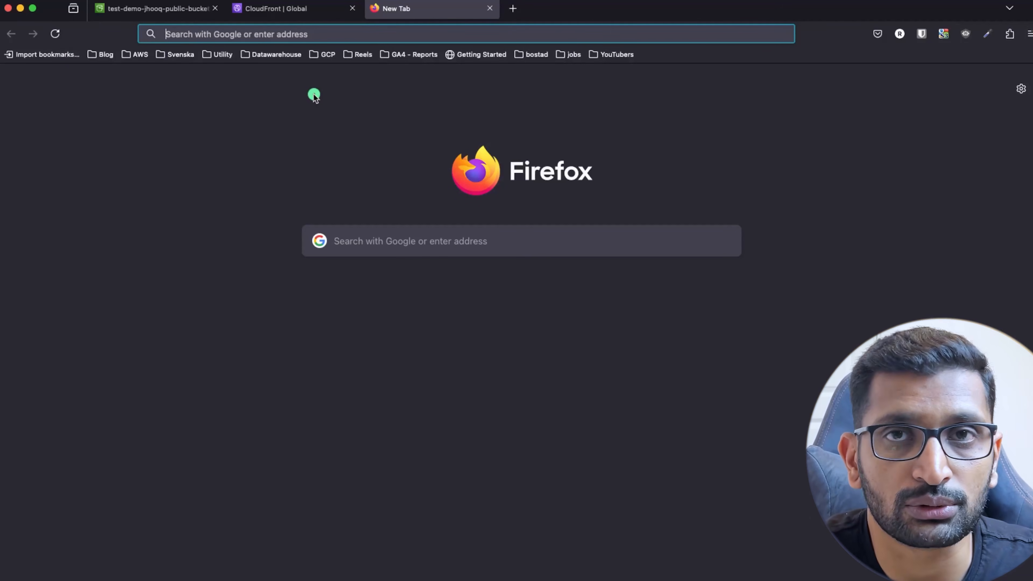
key(super+v)
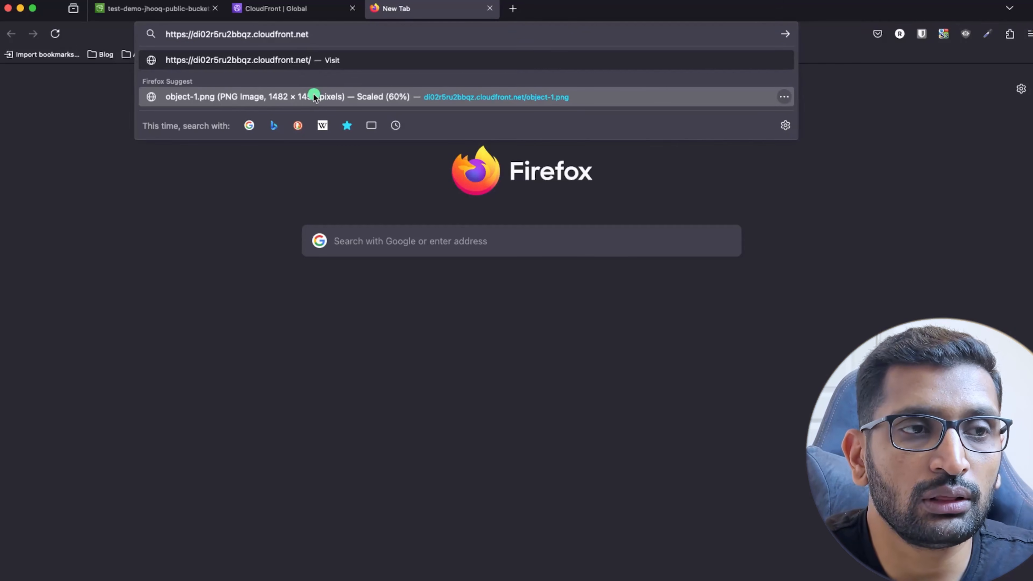
key(Return)
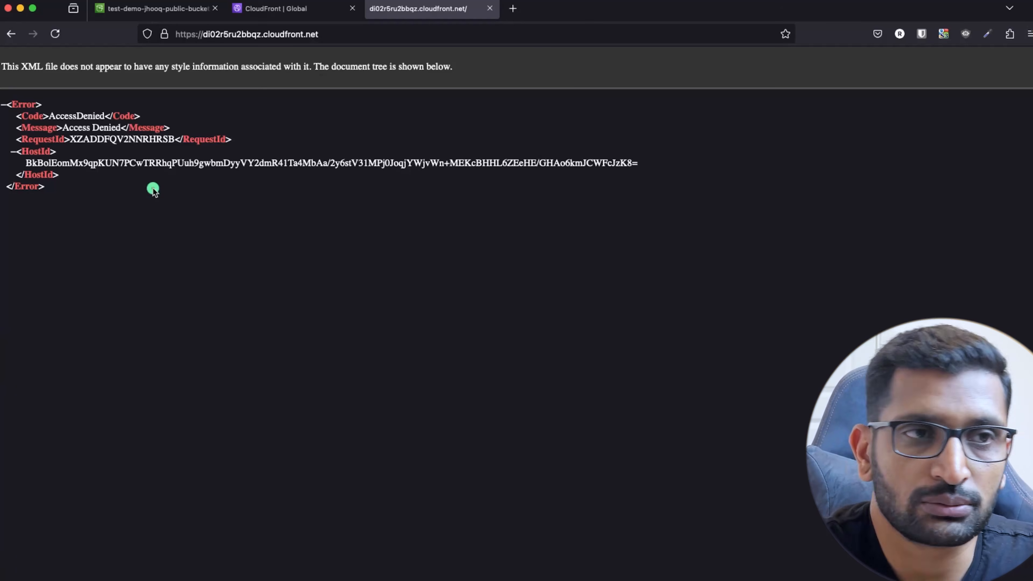
click(354, 37)
click(370, 33)
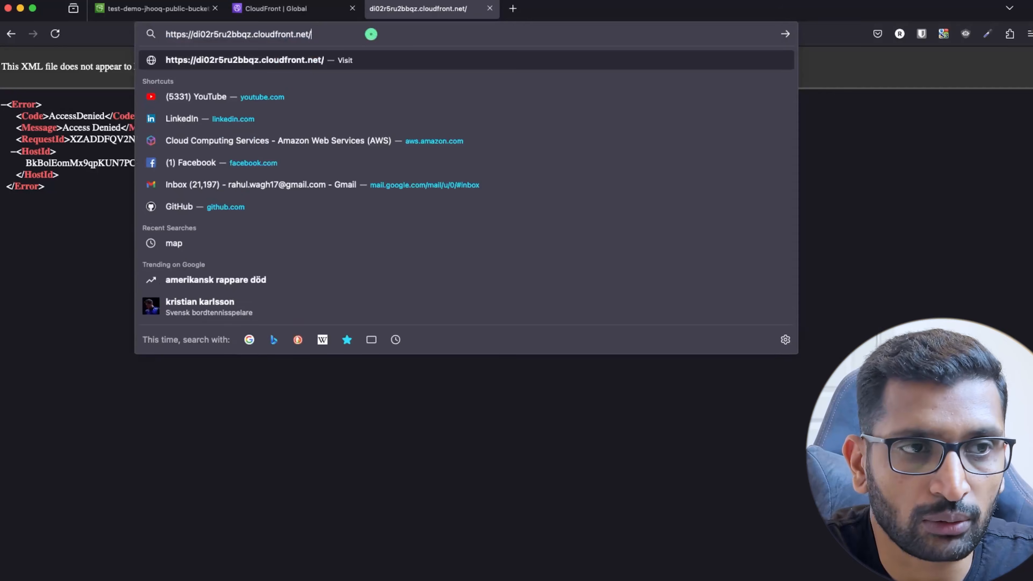
key(super+v)
key(super+z)
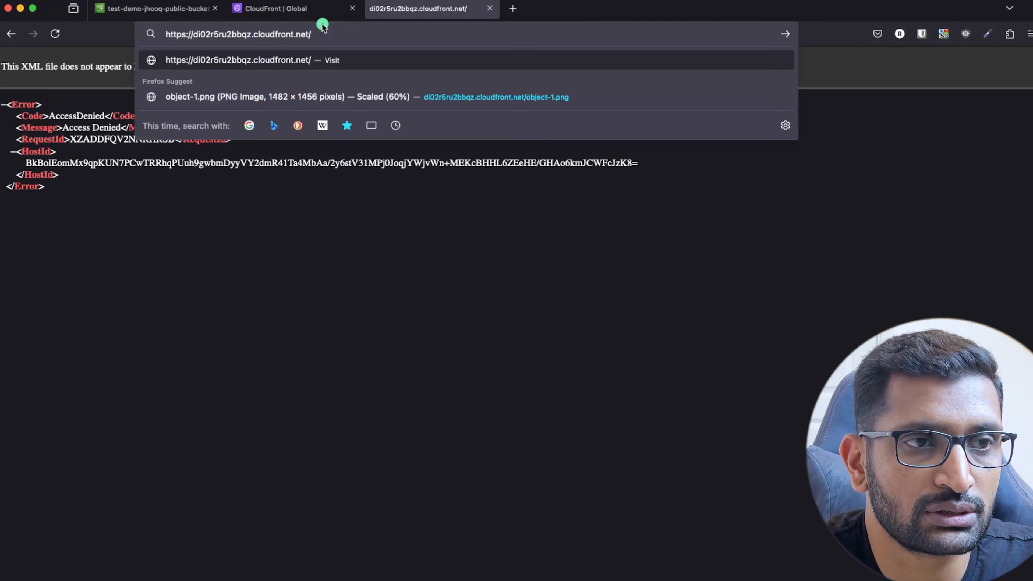
click(118, 11)
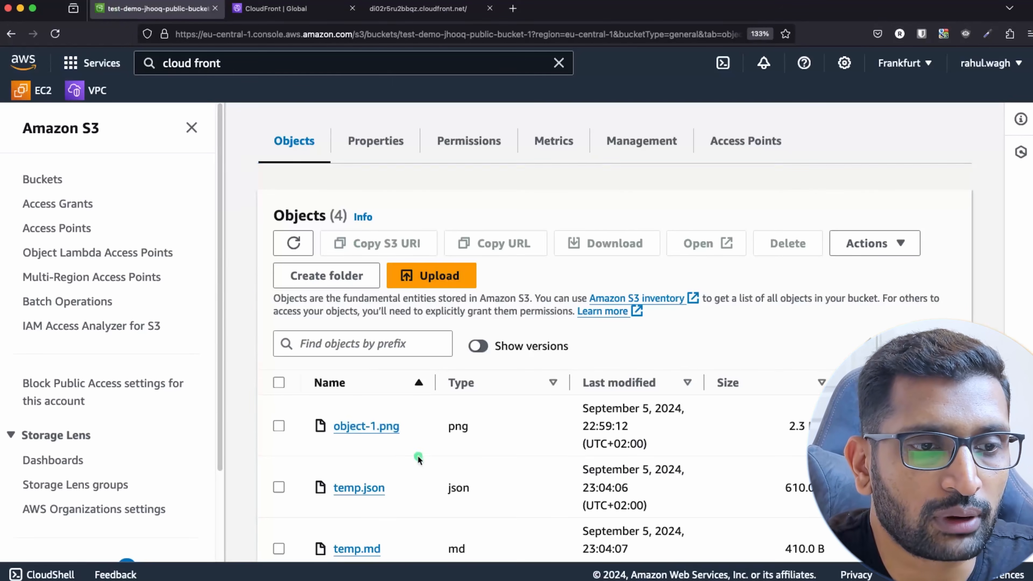
drag(403, 429, 331, 428)
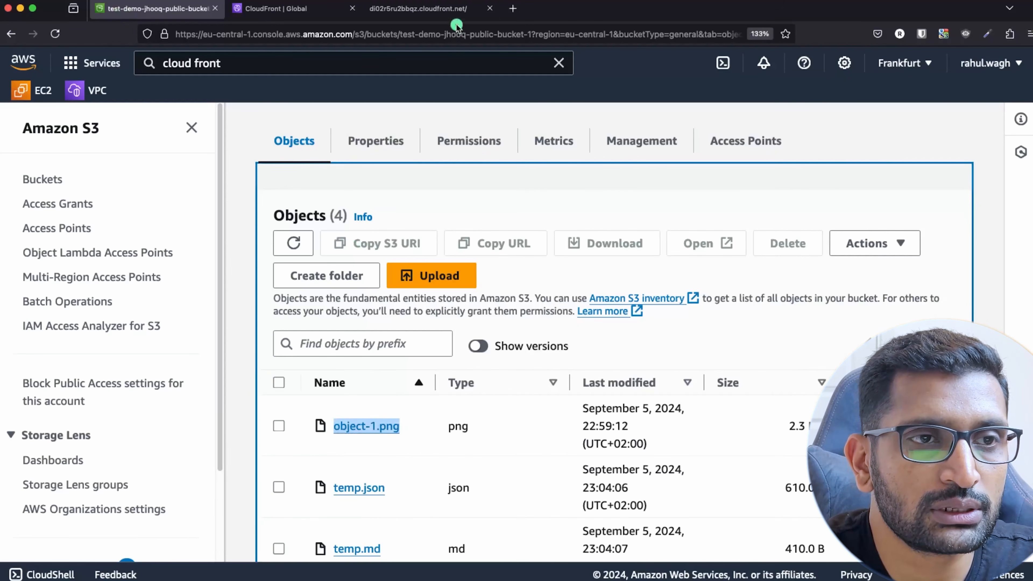
click(454, 12)
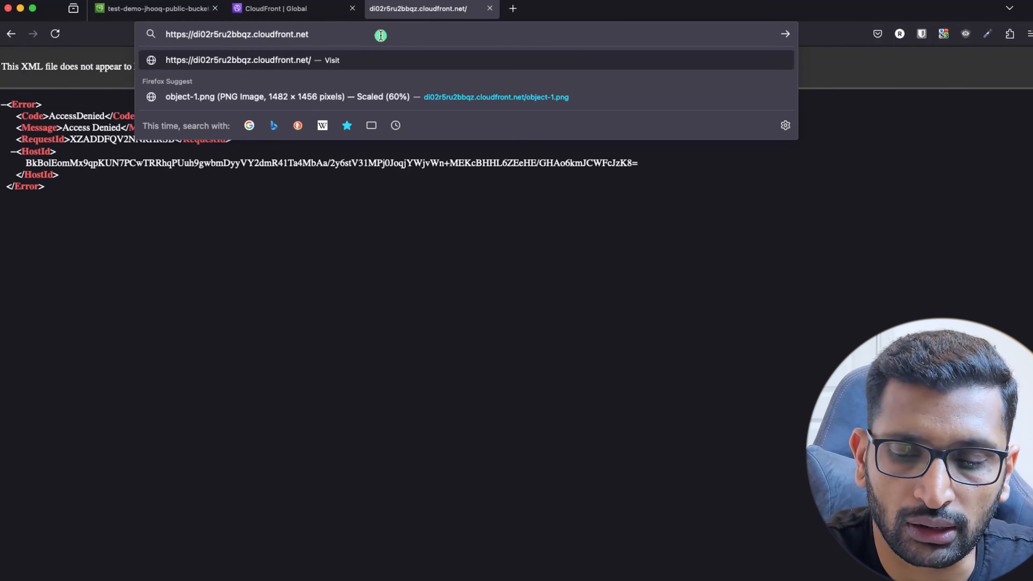
text(/)
key(super+v)
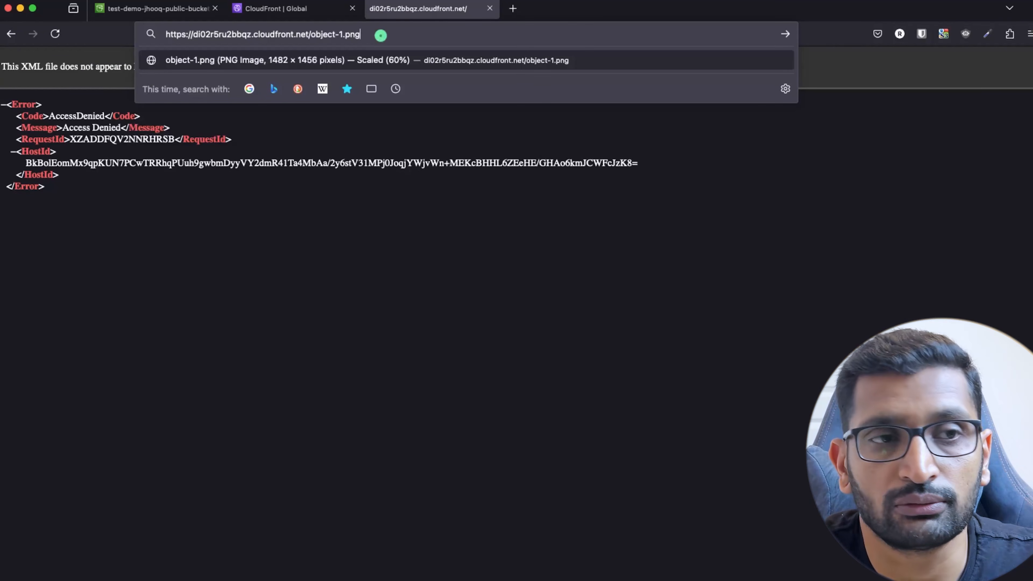
key(Return)
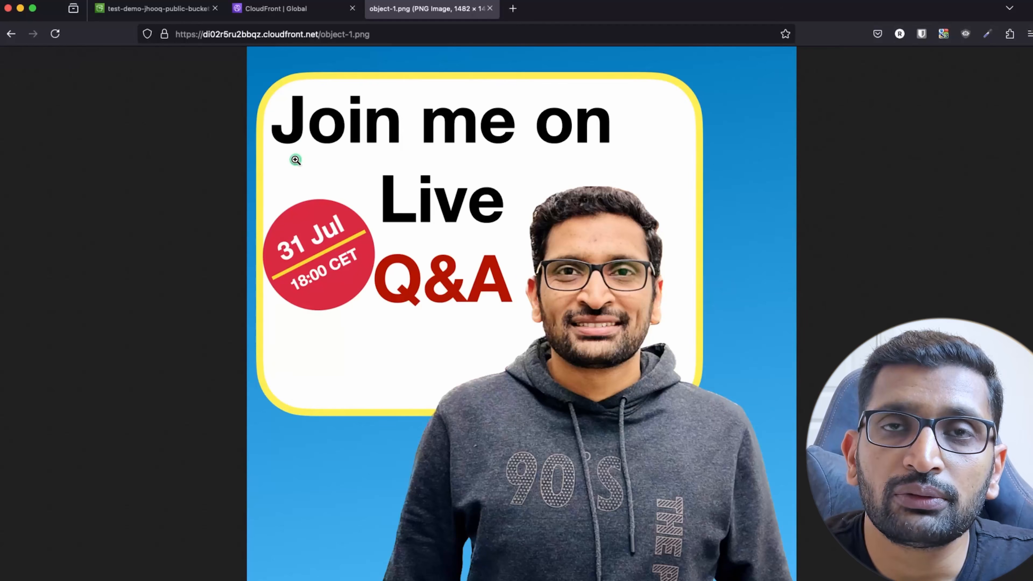
click(194, 35)
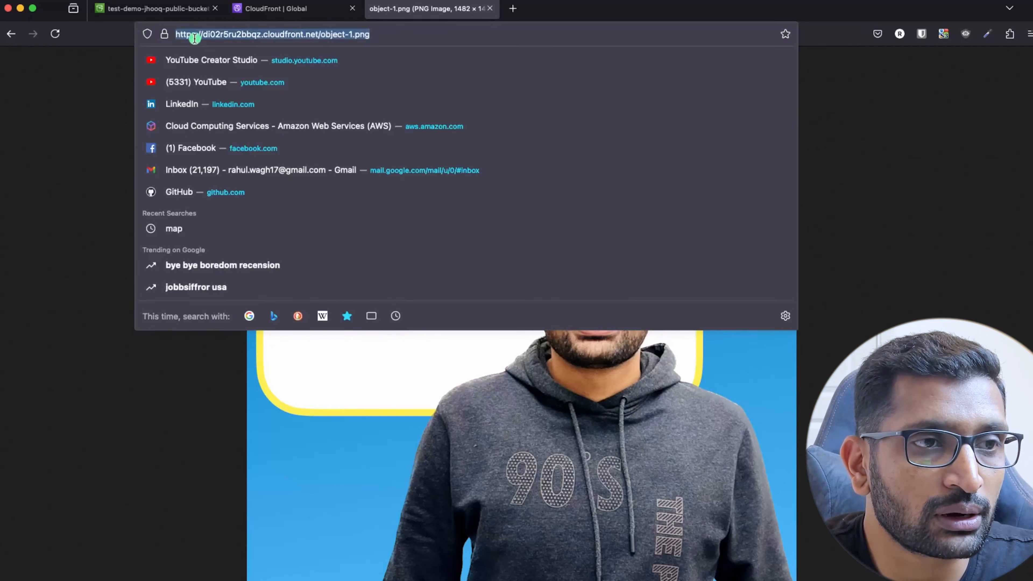
click(192, 34)
key(Delete)
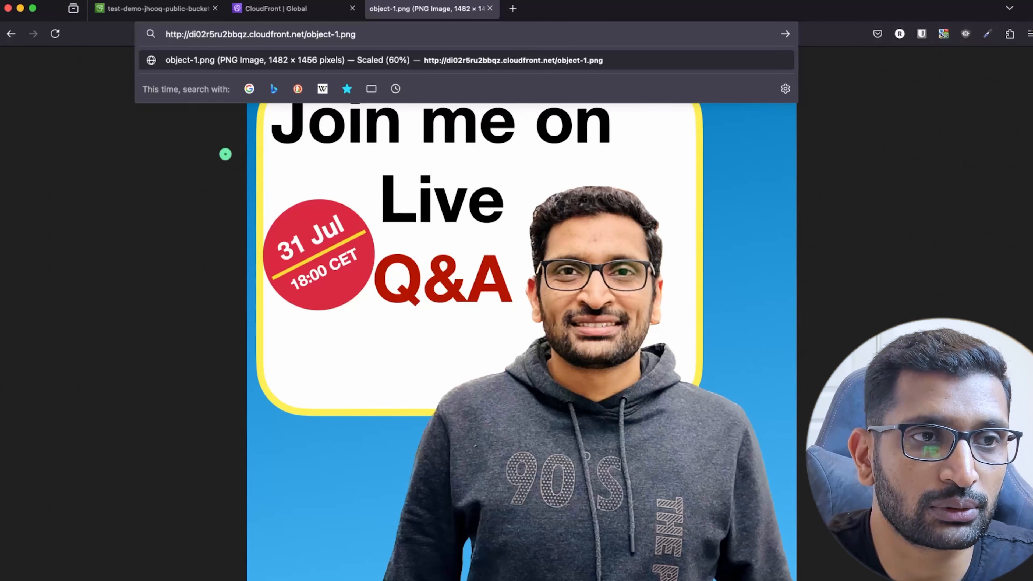
key(Return)
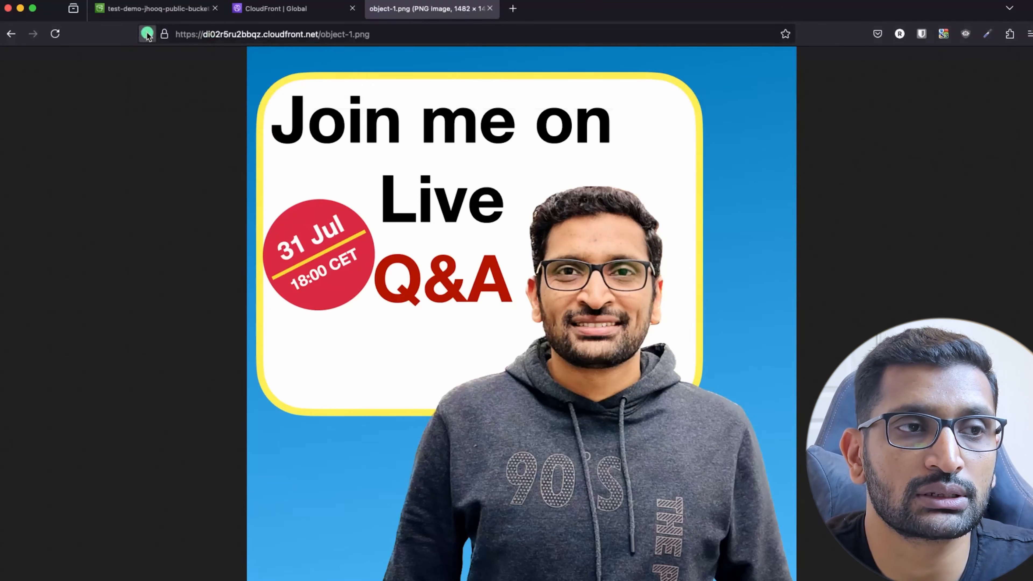
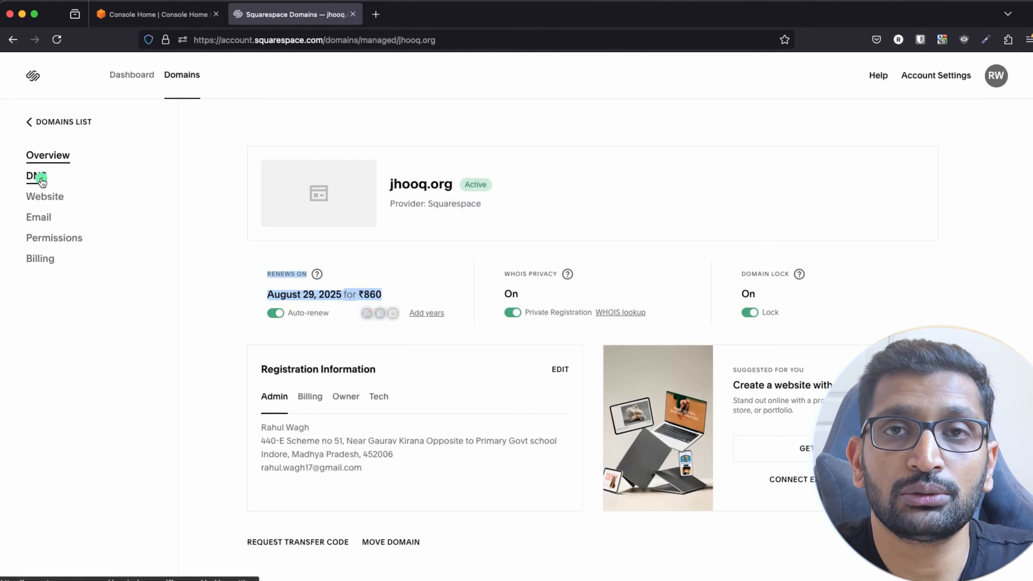
Step: Open the domain nameservers in the DNS settings of jhooq.org and select the four listed nameservers
click(41, 177)
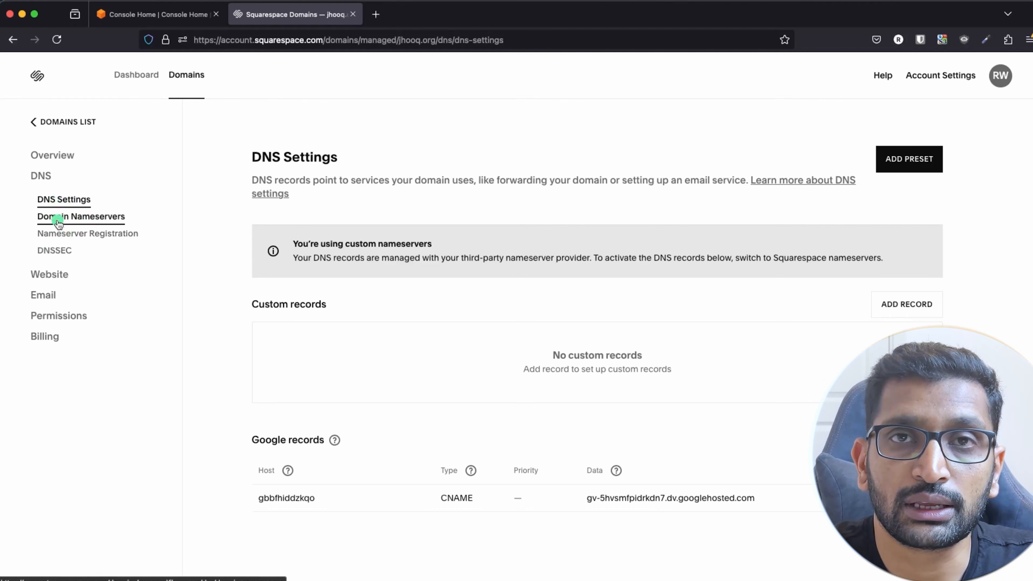
click(71, 218)
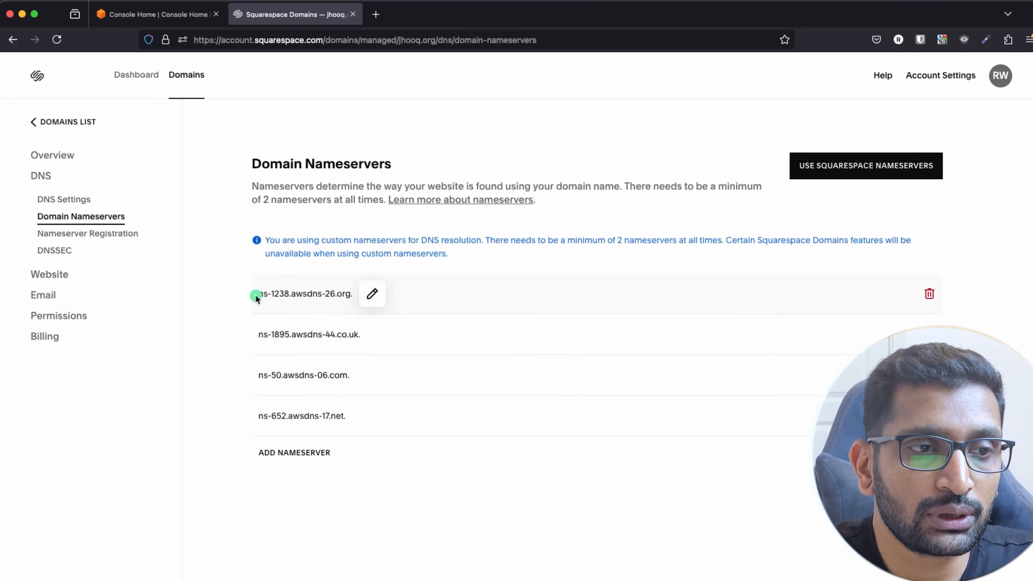
drag(256, 294, 365, 413)
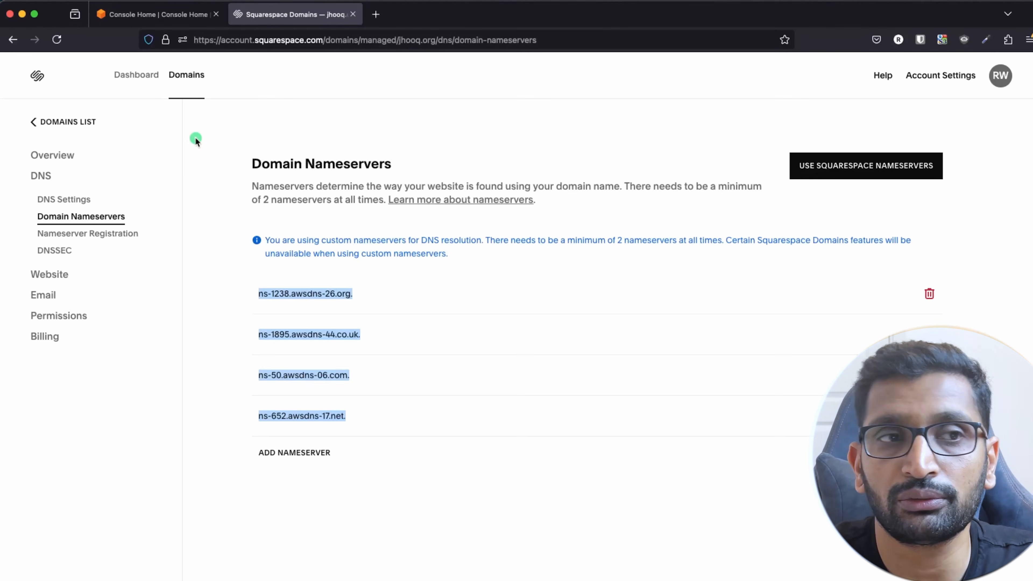
Step: Switch to the AWS console, find the Route 53 service and open its list of hosted zones
click(150, 14)
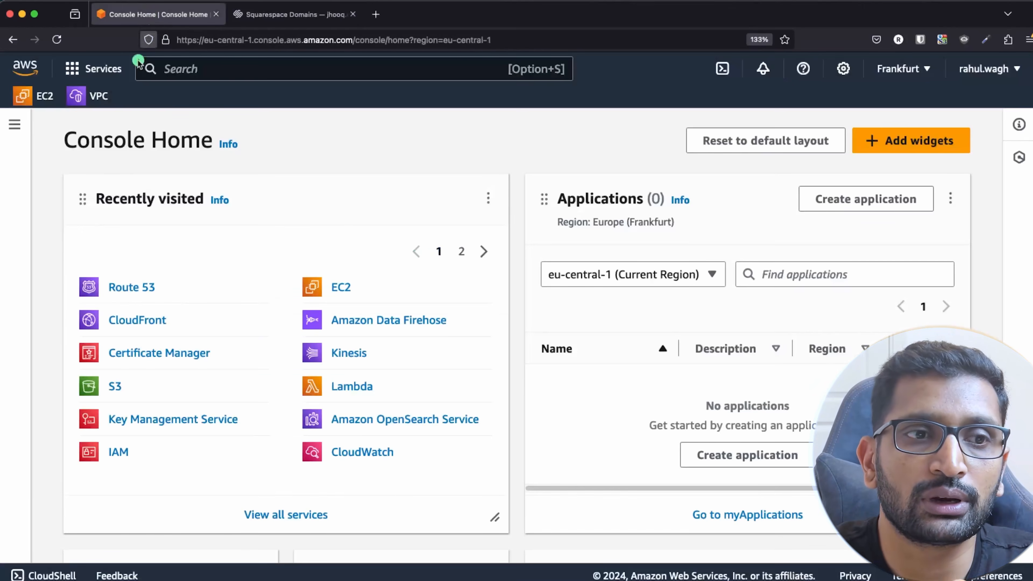
click(230, 68)
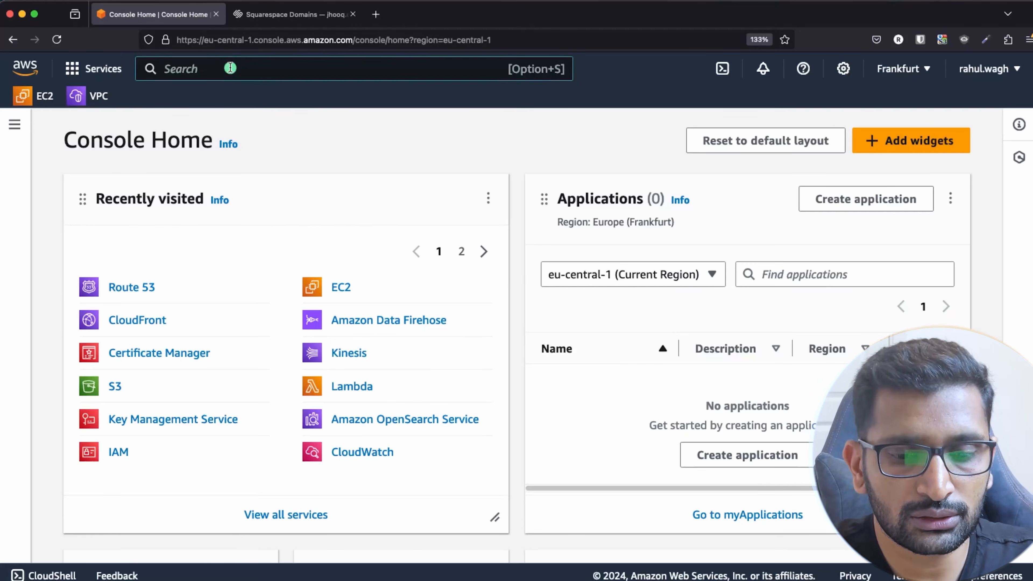
text(route)
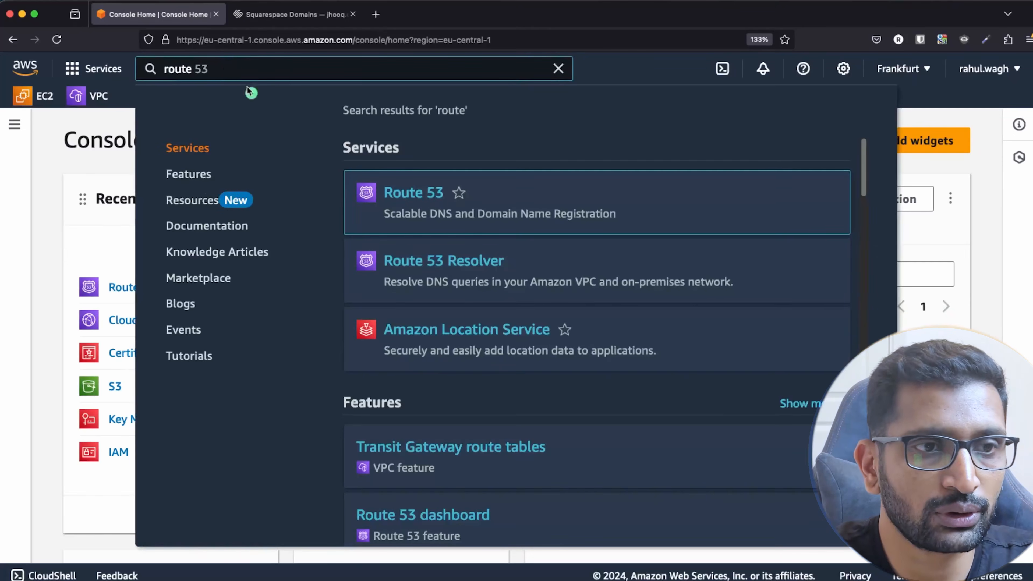
click(390, 190)
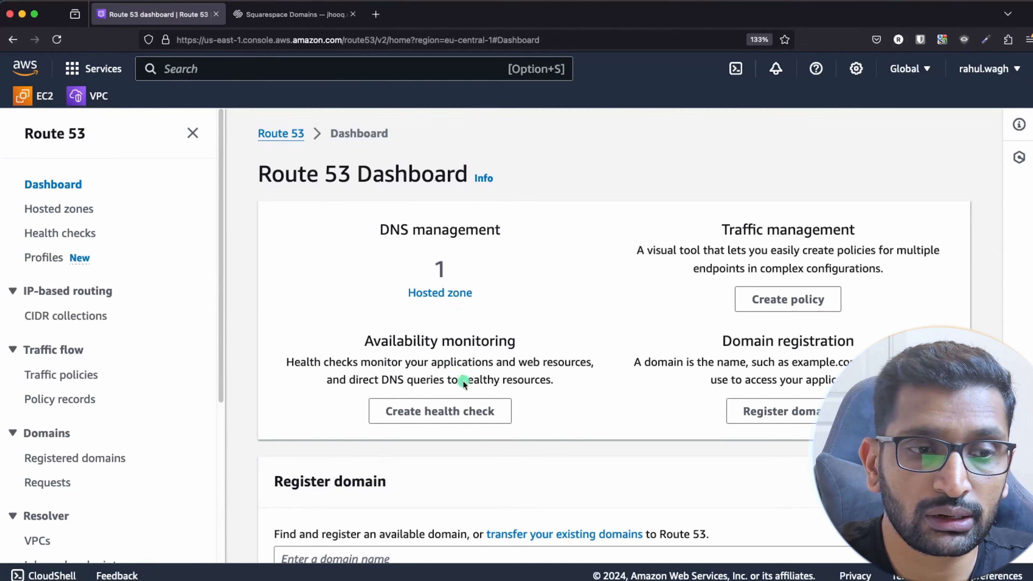
click(454, 293)
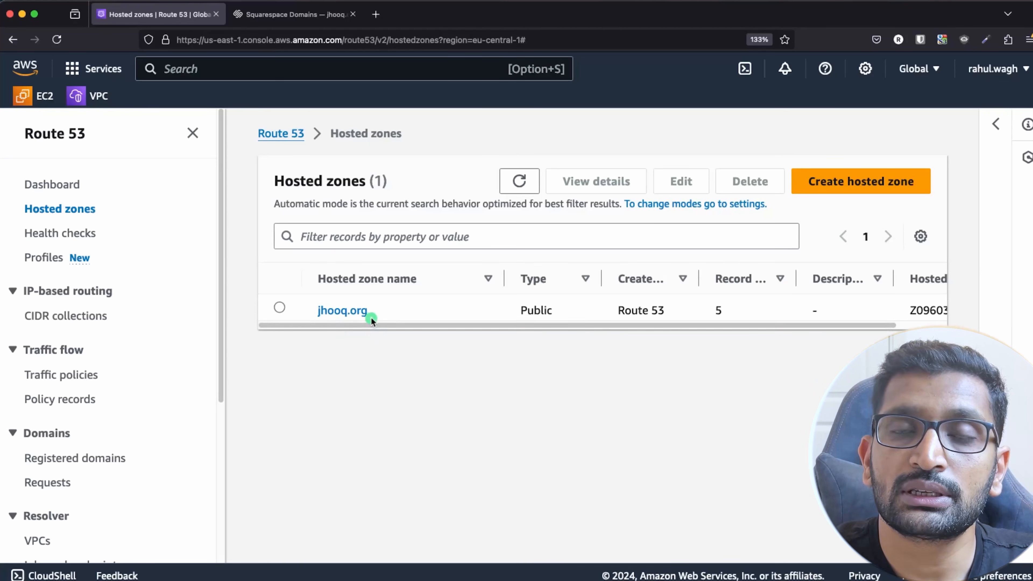
click(354, 317)
drag(404, 181, 303, 181)
click(362, 138)
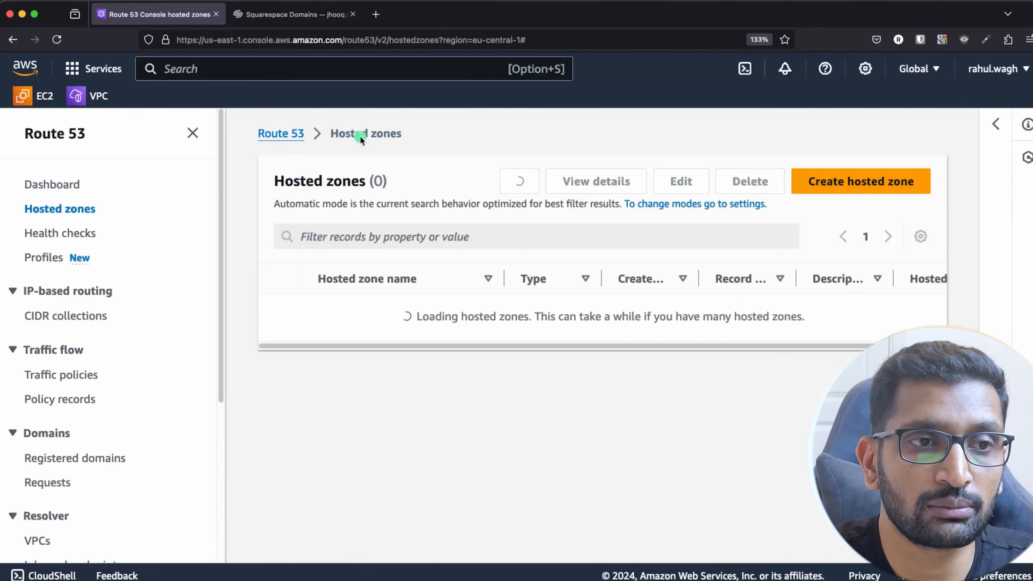
click(850, 184)
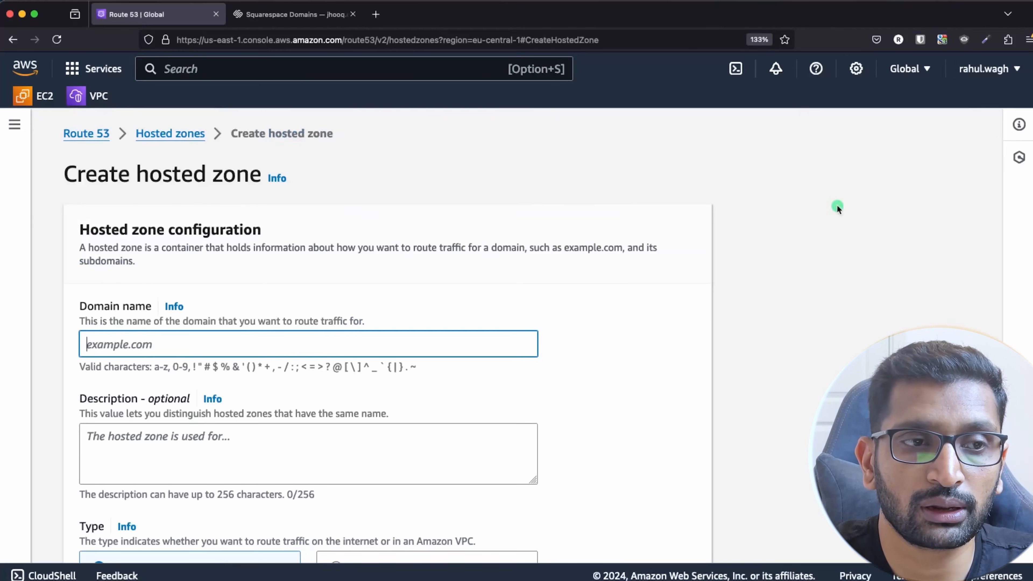
scroll(201, 360, down, 1)
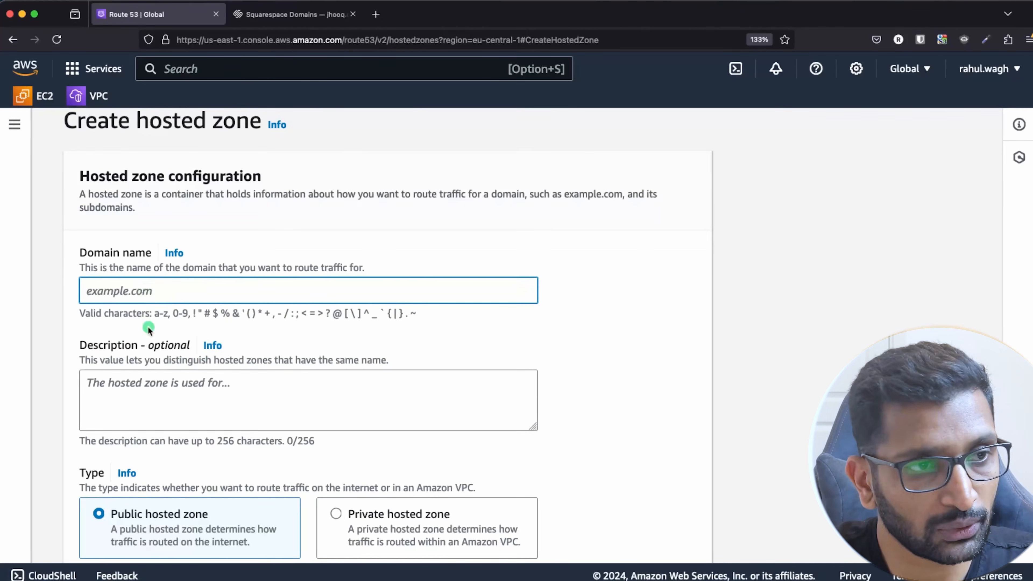
scroll(143, 323, up, 1)
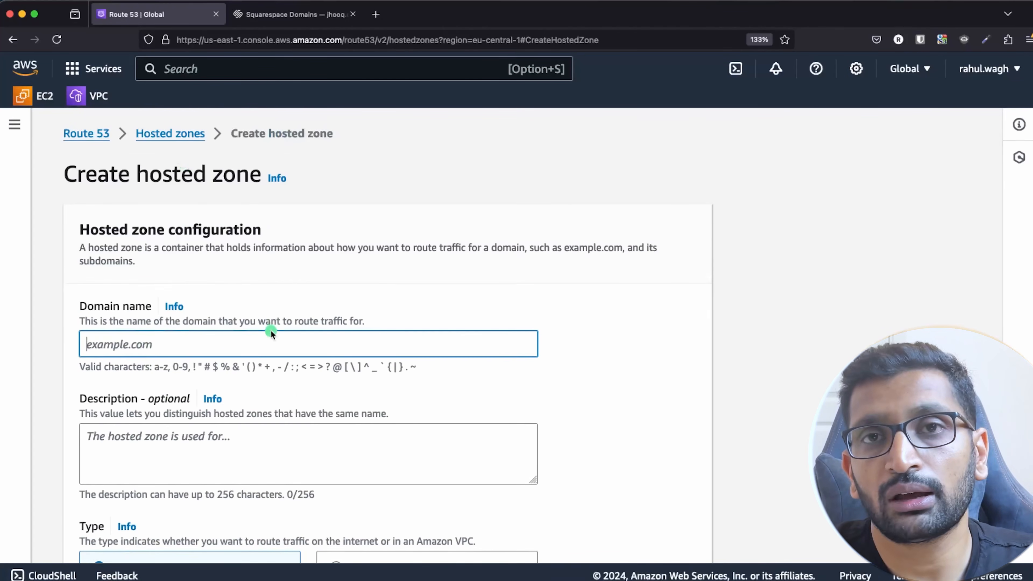
click(197, 135)
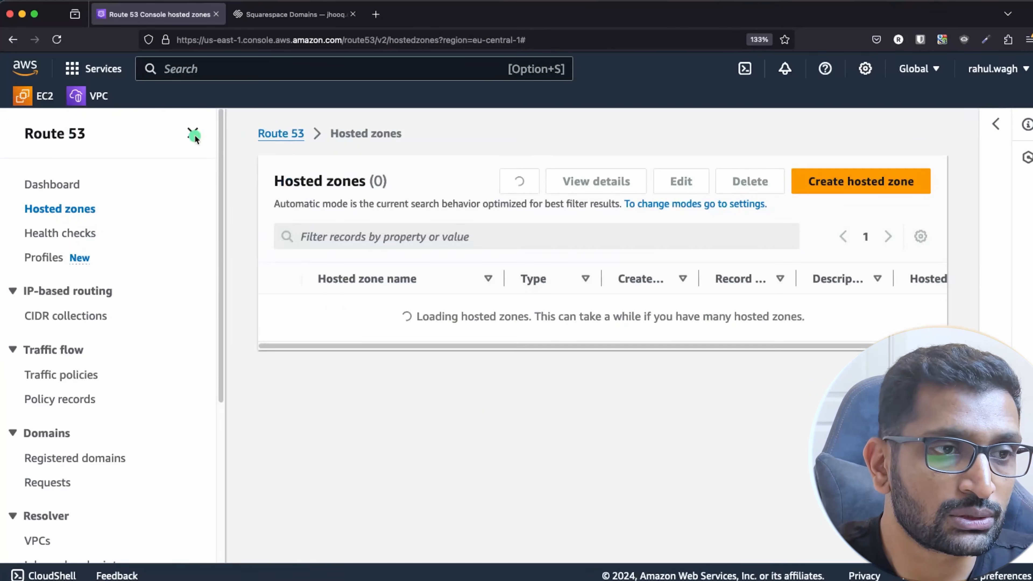
Step: Open the jhooq.org hosted zone and select the nameserver values of its NS record
click(342, 312)
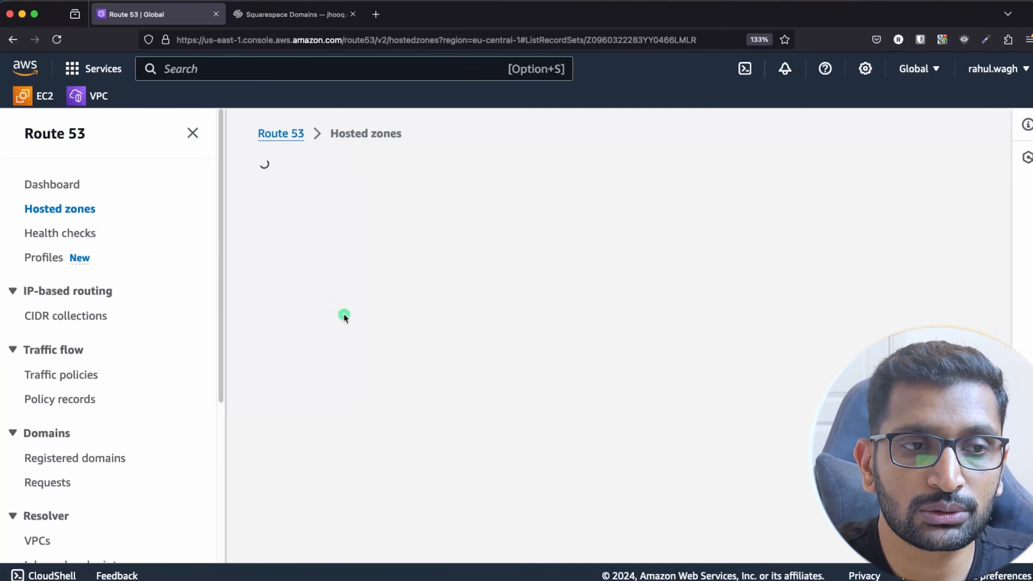
scroll(526, 404, down, 4)
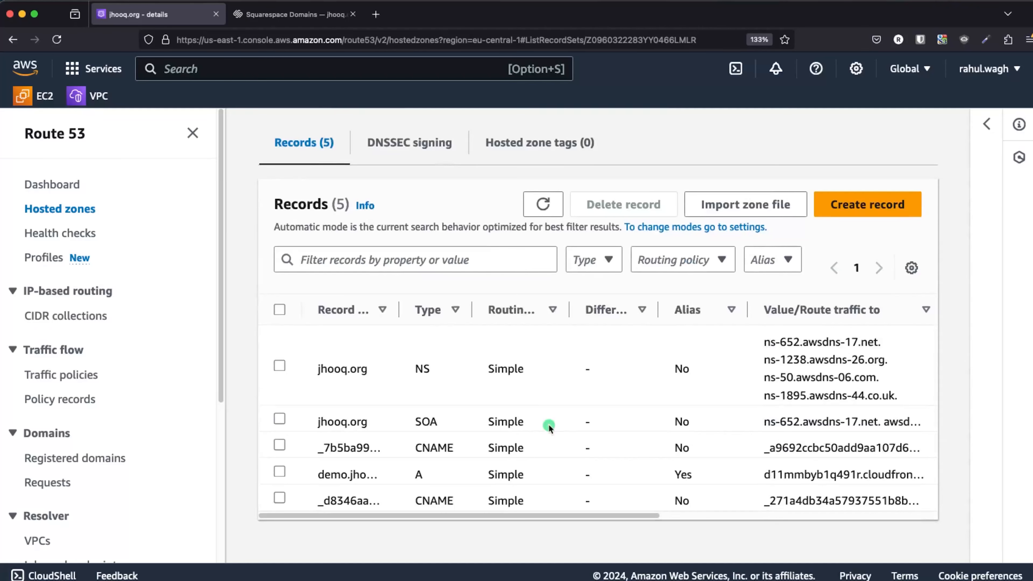
drag(764, 342, 899, 394)
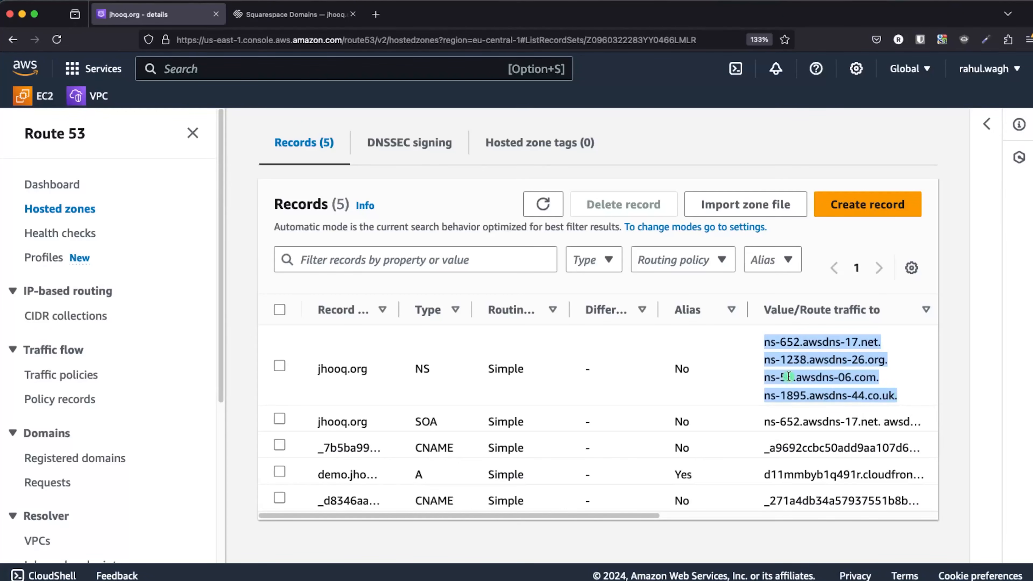
click(769, 348)
drag(768, 342, 901, 397)
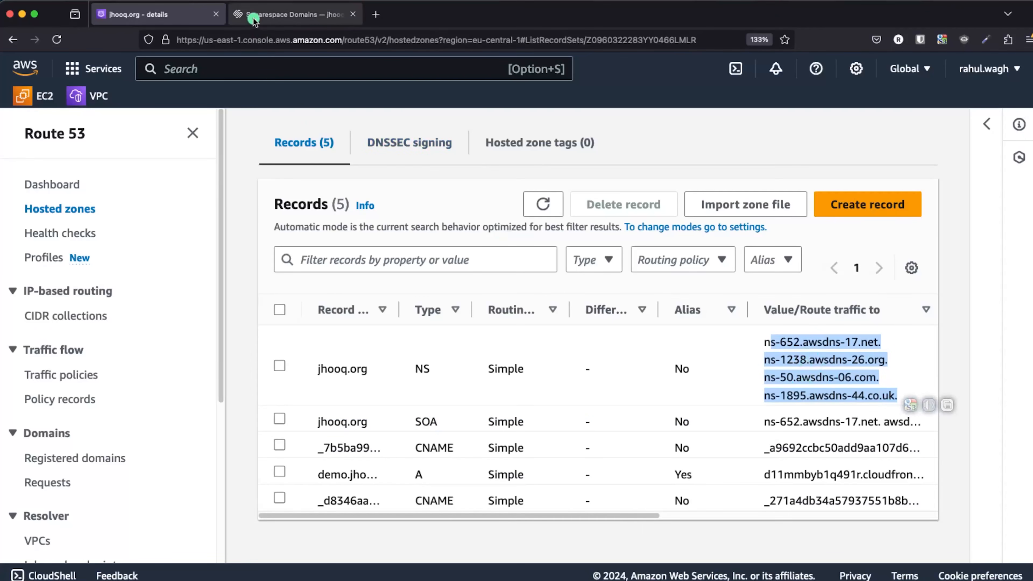
Step: Compare the nameservers configured for jhooq.org in Squarespace with the NS record values in the Route 53 hosted zone
click(291, 14)
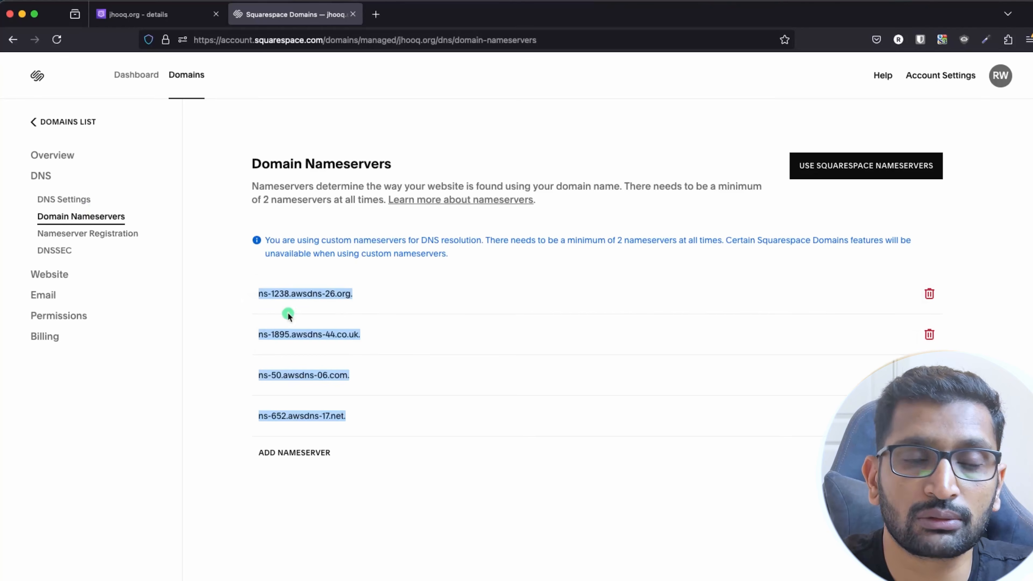
mouse_move(287, 320)
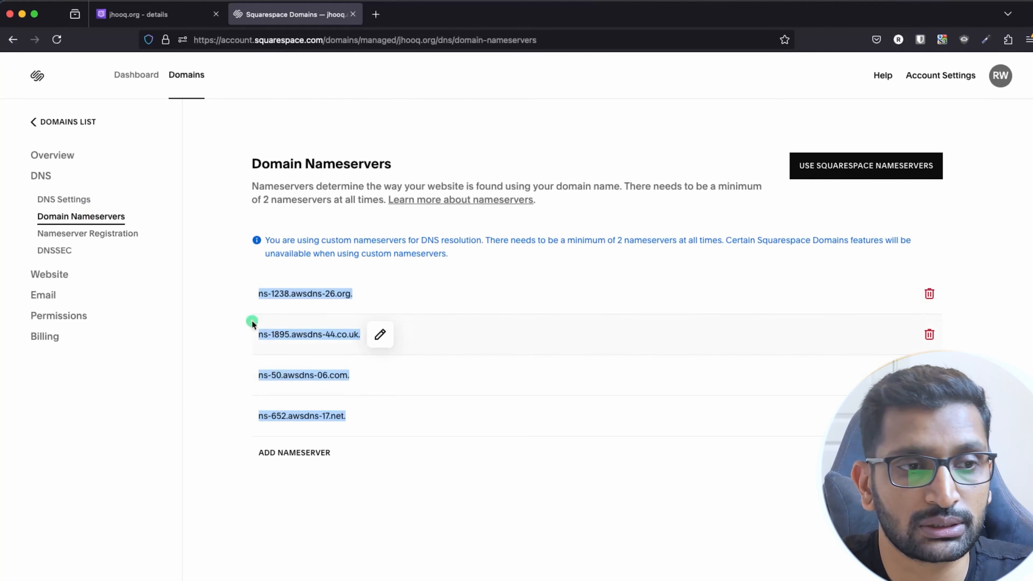
mouse_move(316, 422)
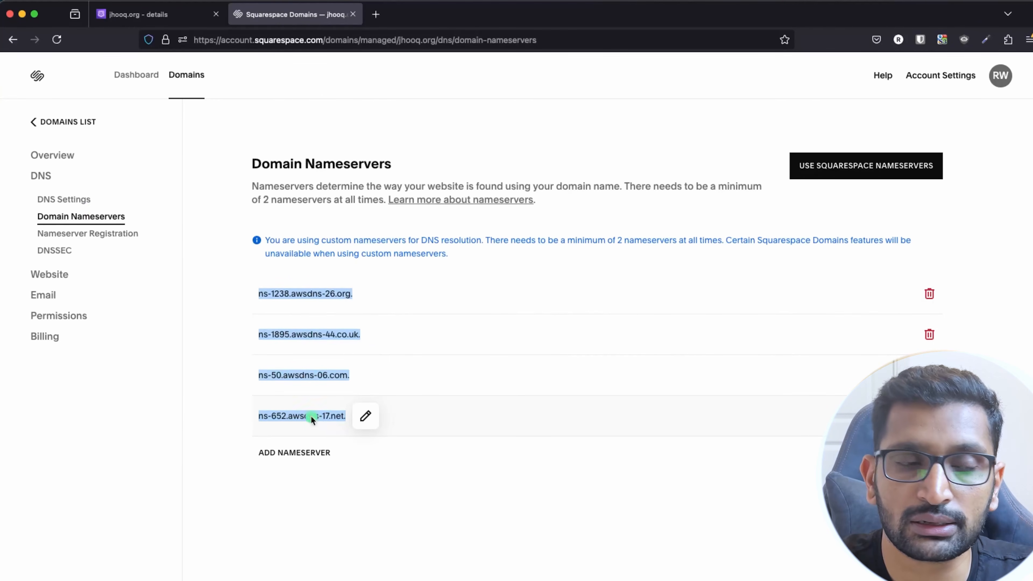
drag(249, 295, 343, 301)
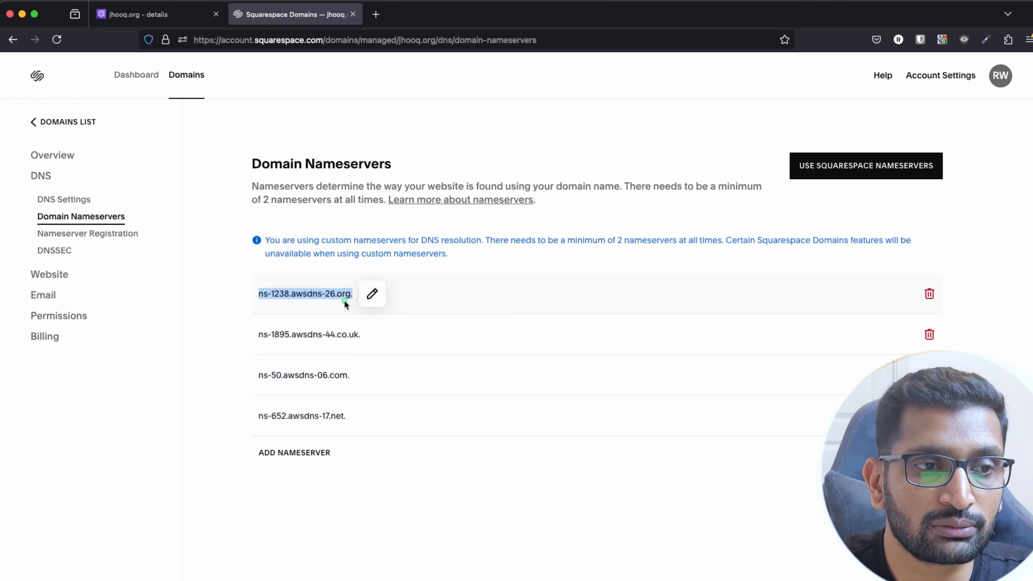
click(123, 24)
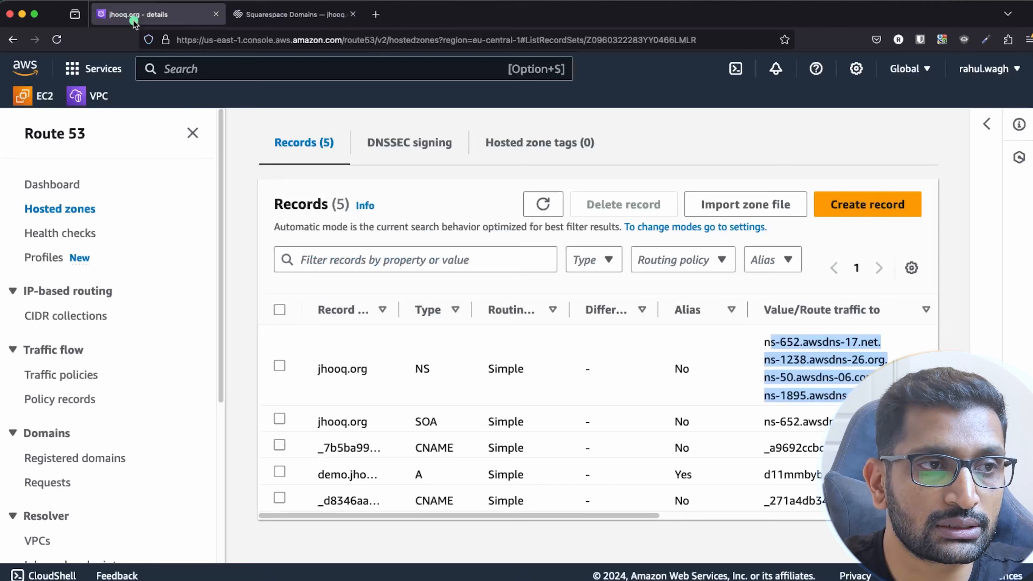
click(772, 368)
drag(772, 368, 887, 361)
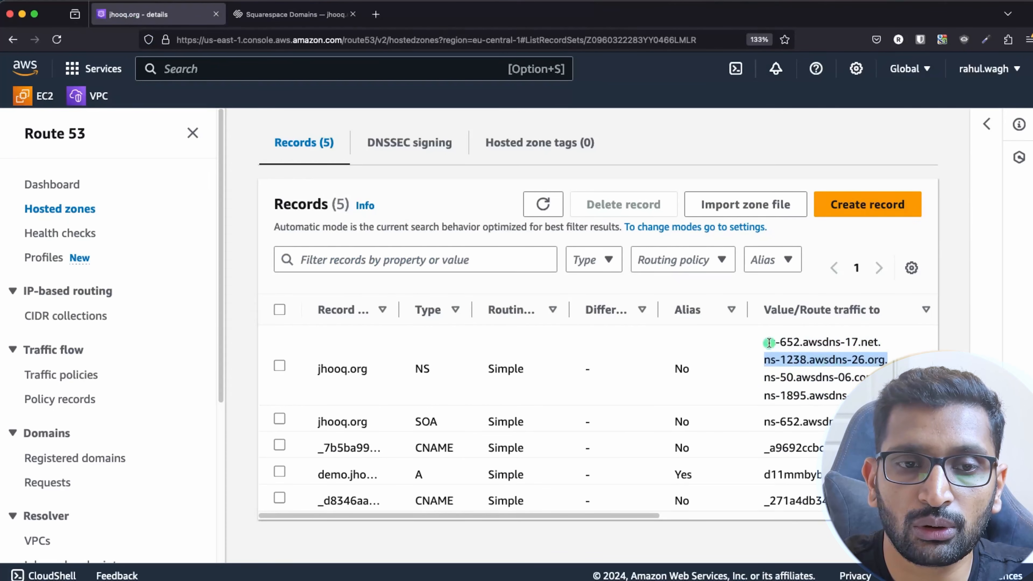
drag(764, 342, 858, 396)
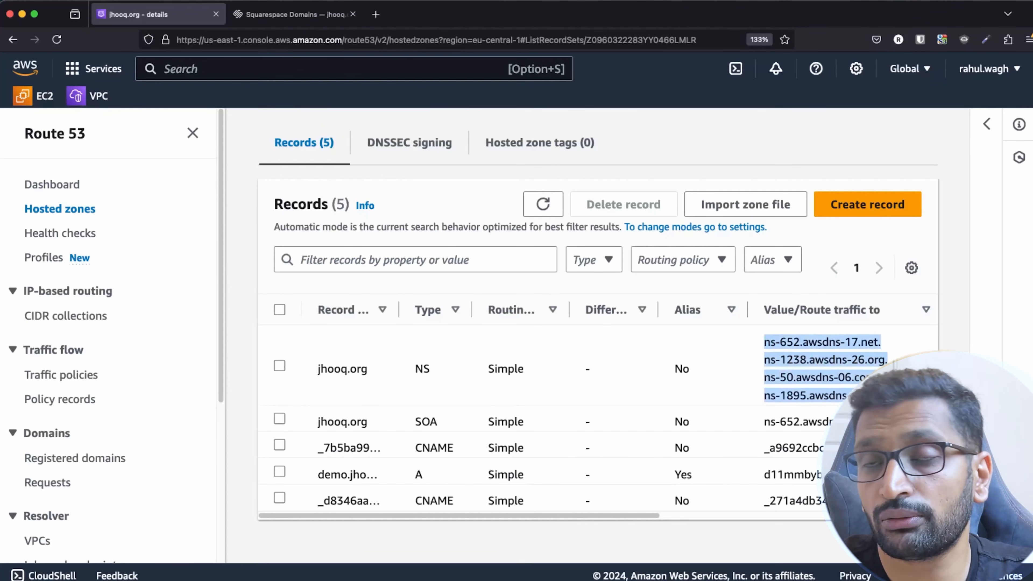
click(290, 14)
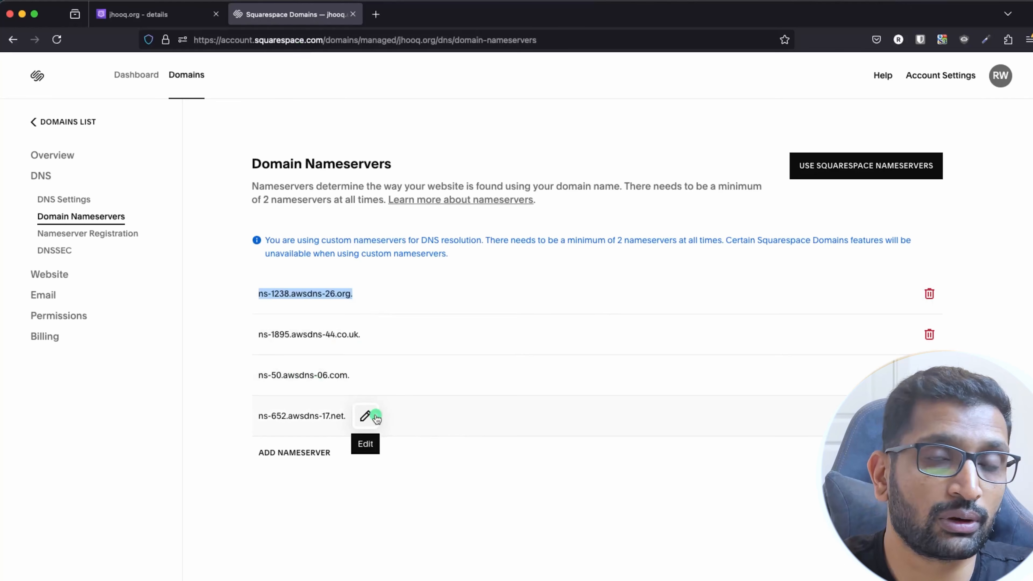
key(super+Tab)
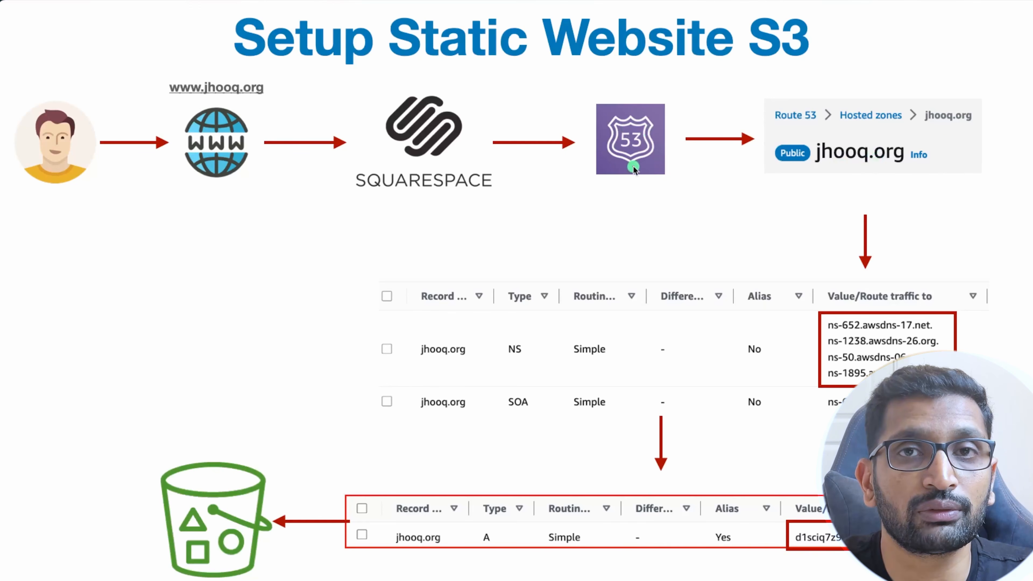
key(super+Tab)
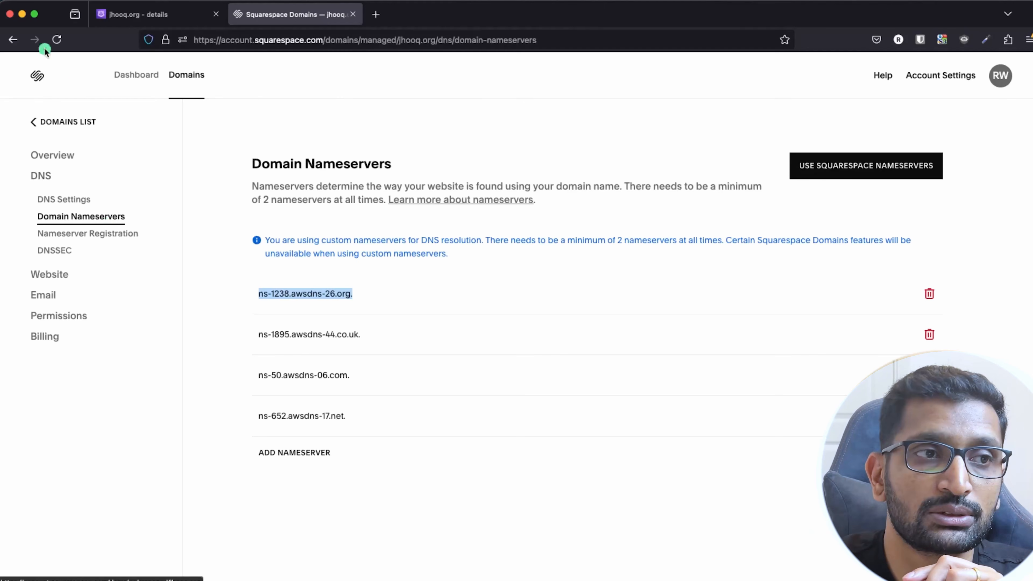
click(135, 15)
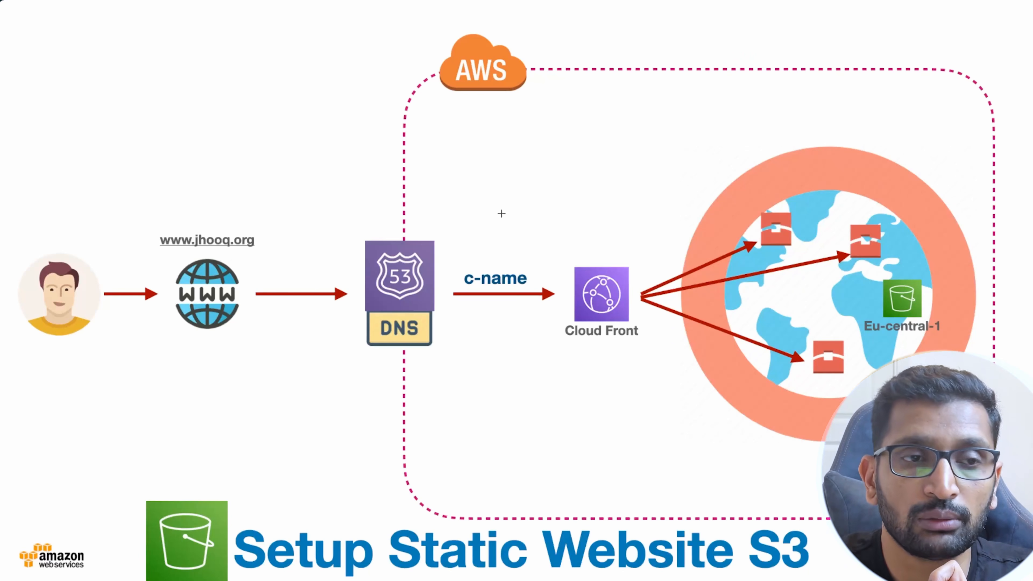
mouse_move(918, 266)
mouse_down()
mouse_move(895, 263)
mouse_move(860, 331)
mouse_move(967, 321)
mouse_move(913, 263)
mouse_up()
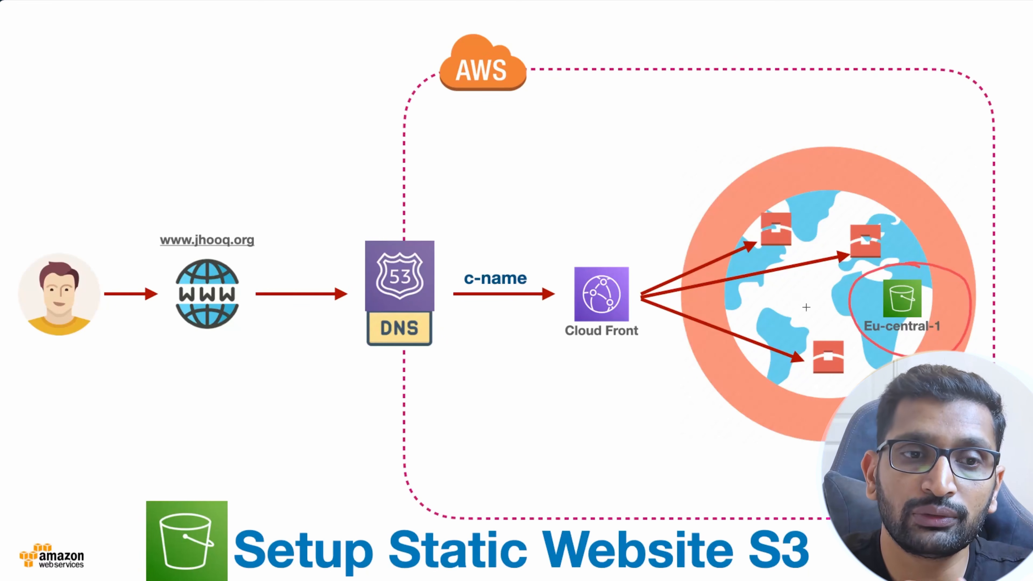
mouse_move(631, 350)
mouse_down()
mouse_move(654, 250)
mouse_move(574, 259)
mouse_move(560, 353)
mouse_move(661, 354)
mouse_move(655, 345)
mouse_up()
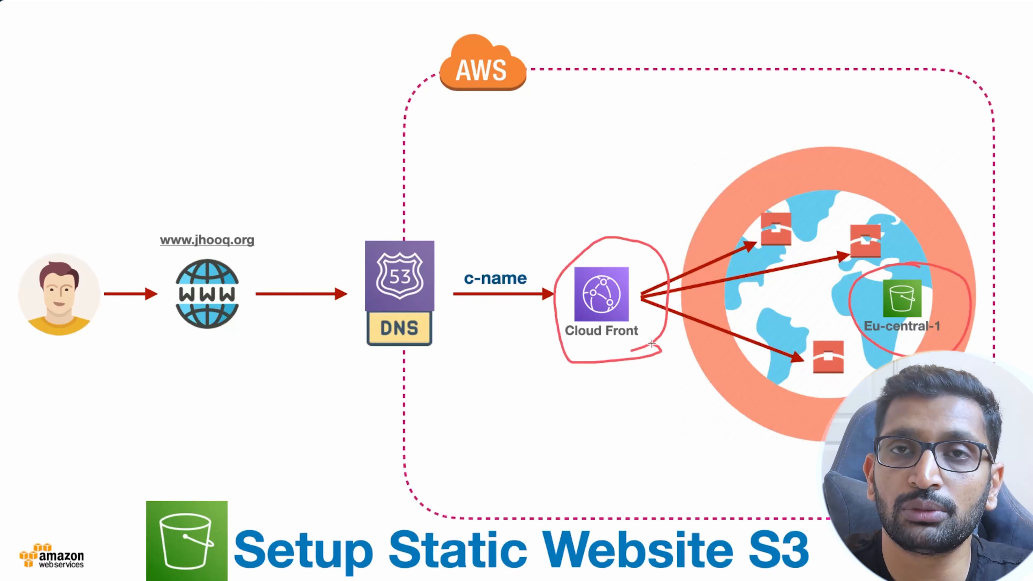
mouse_move(470, 235)
mouse_down()
mouse_move(354, 226)
mouse_move(323, 331)
mouse_move(458, 305)
mouse_move(467, 204)
mouse_up()
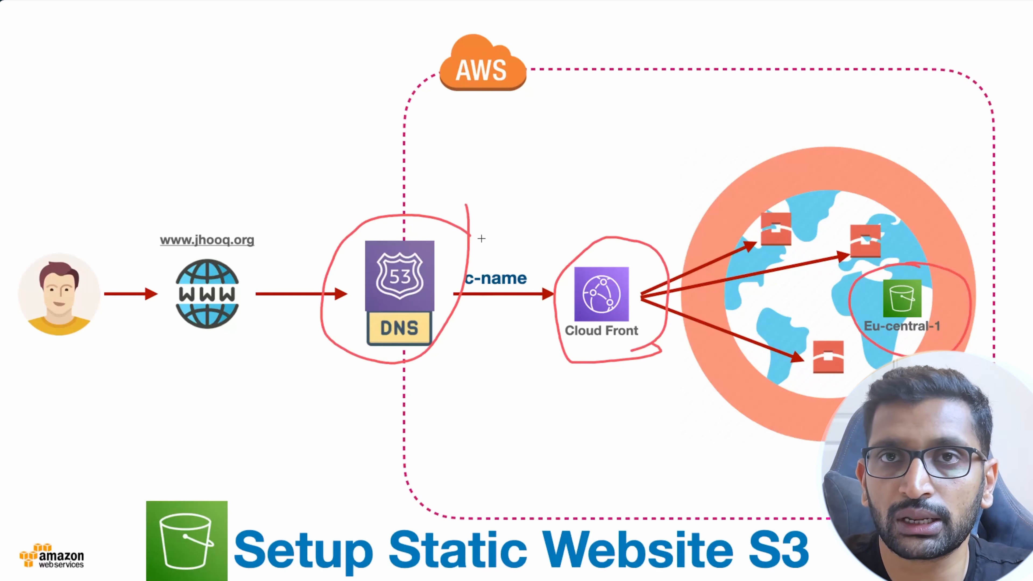
key(Escape)
key(super+Tab)
key(super+Tab)
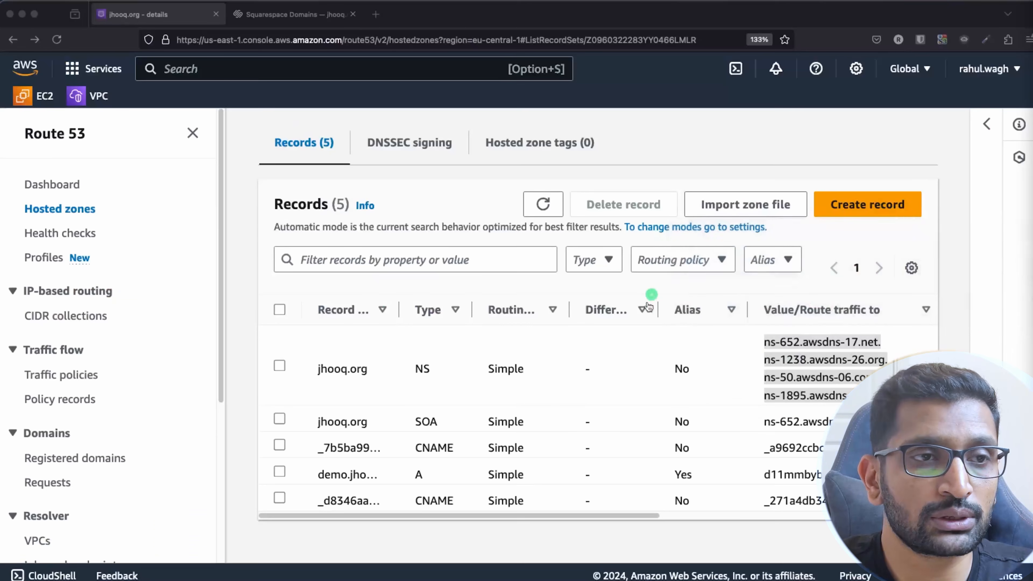
Step: Find the S3 service in the AWS console and open its list of general purpose buckets
click(191, 69)
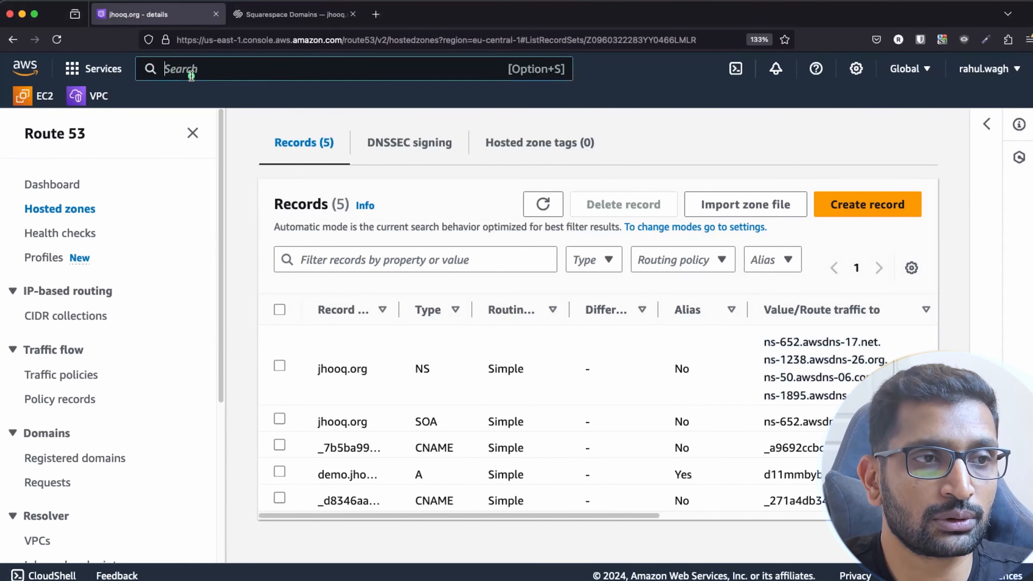
text(s3)
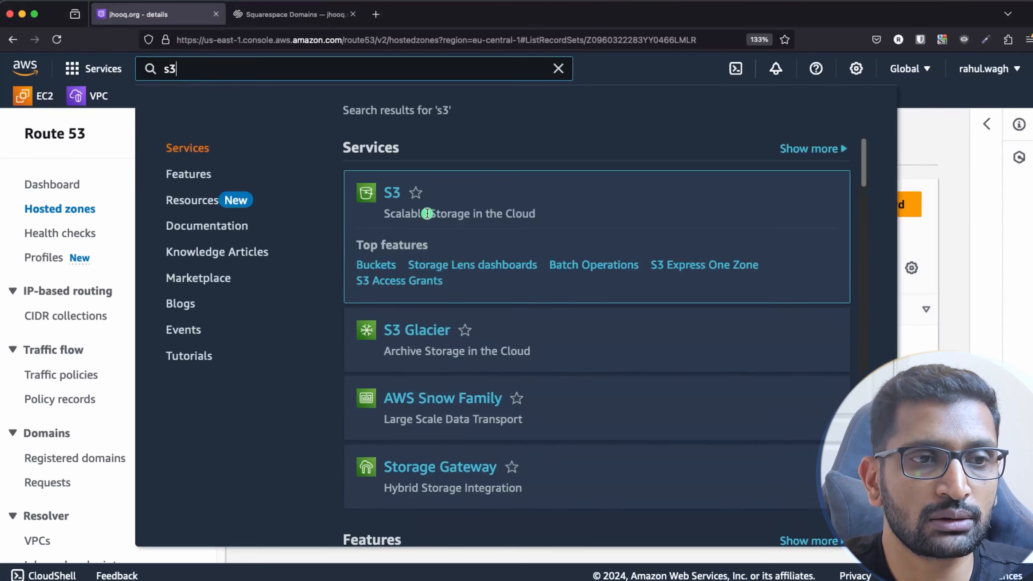
click(417, 221)
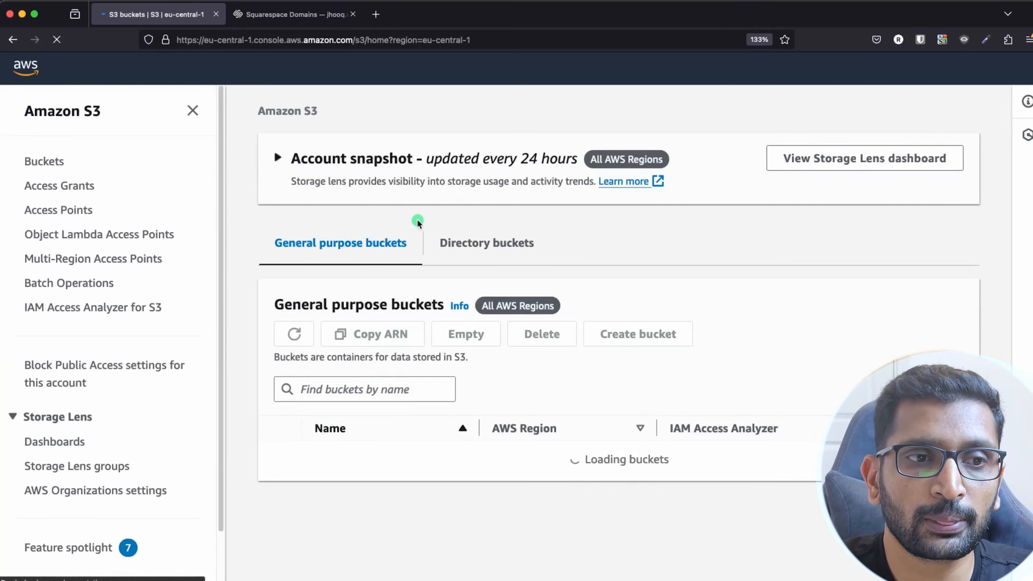
scroll(463, 316, down, 3)
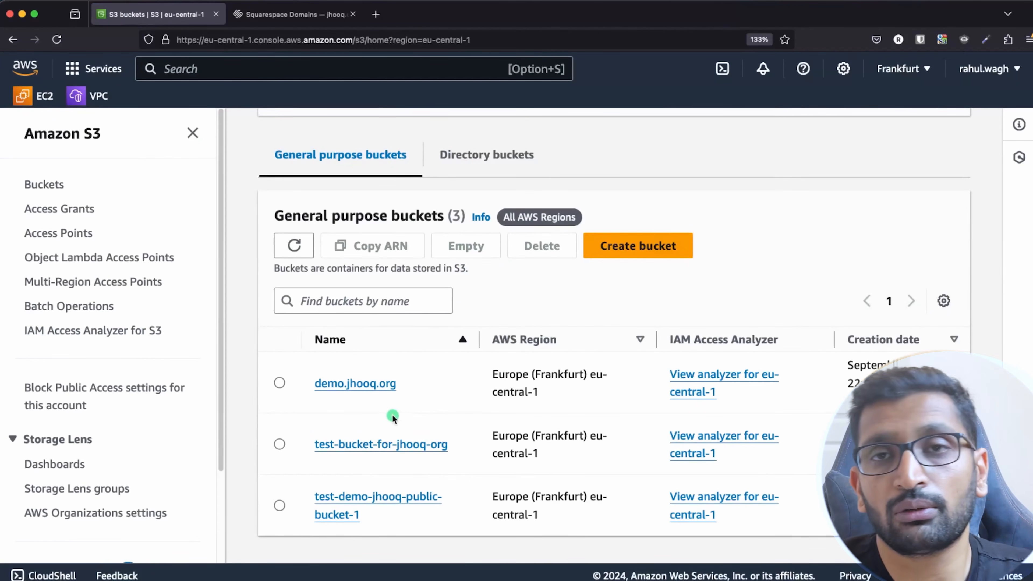
Step: Create a bucket named demo1.jhooq.org in eu-central-1, keeping all public access blocked and the other default settings
click(656, 247)
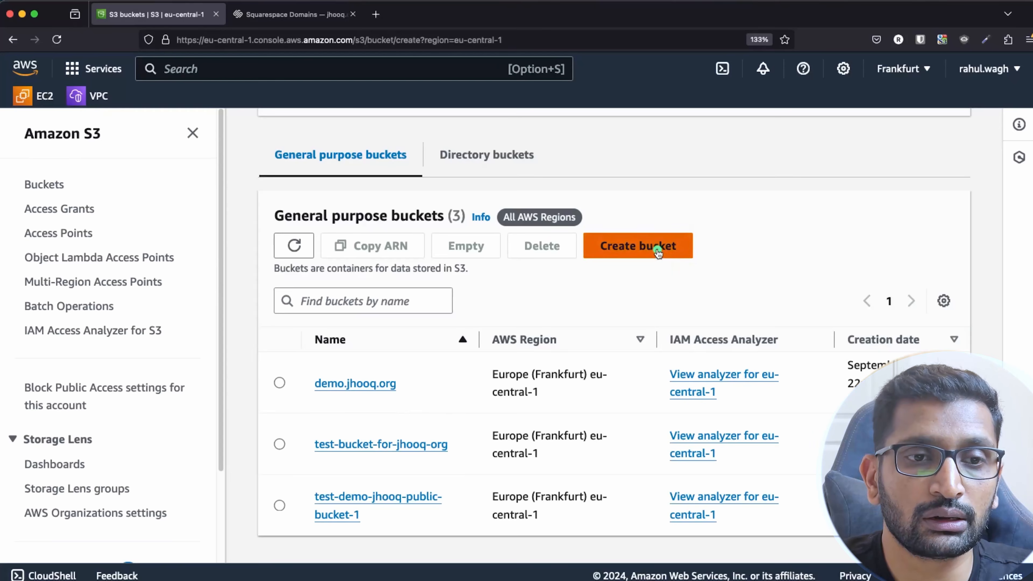
click(140, 259)
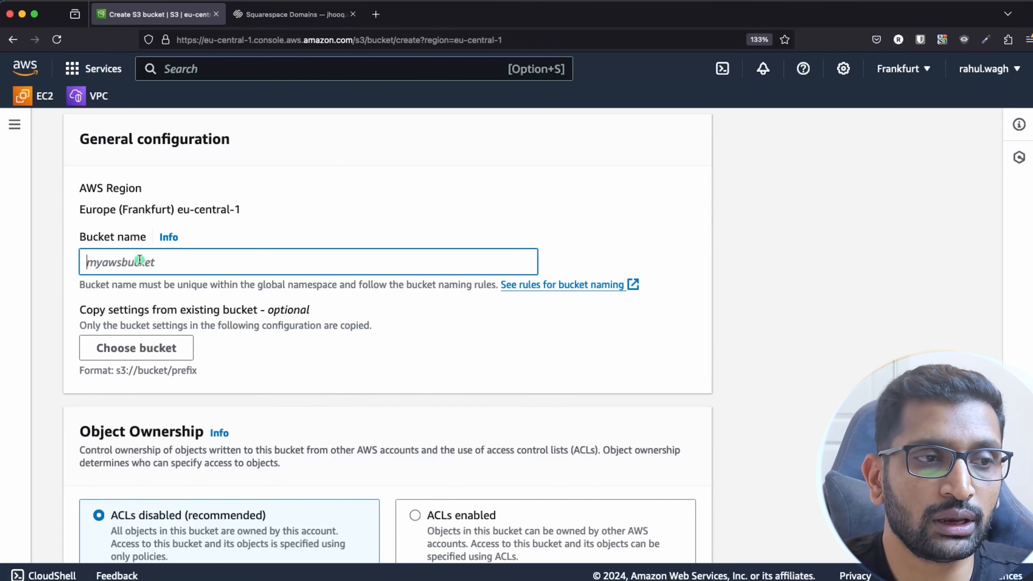
text(demo)
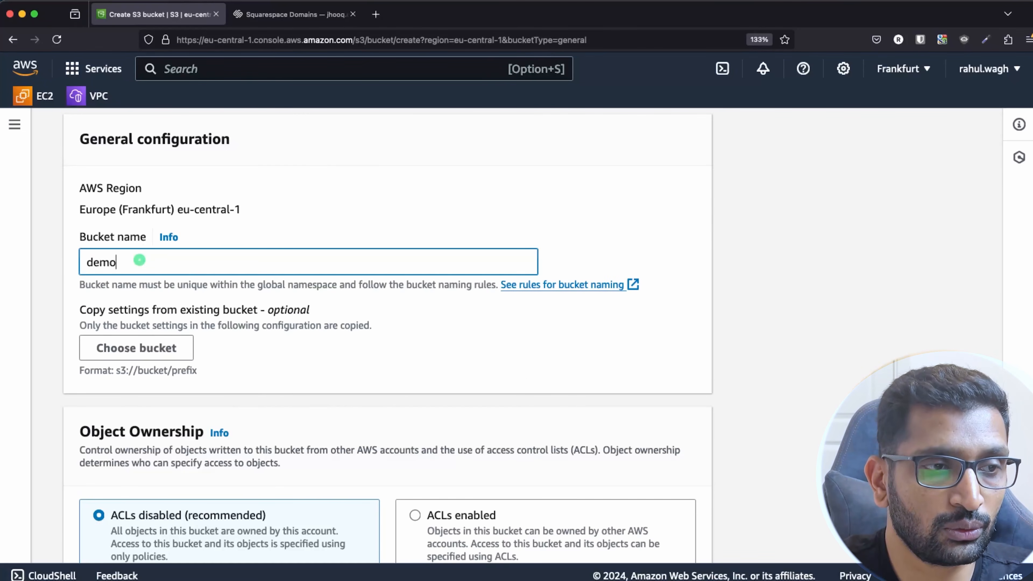
text(1.jhooq.org)
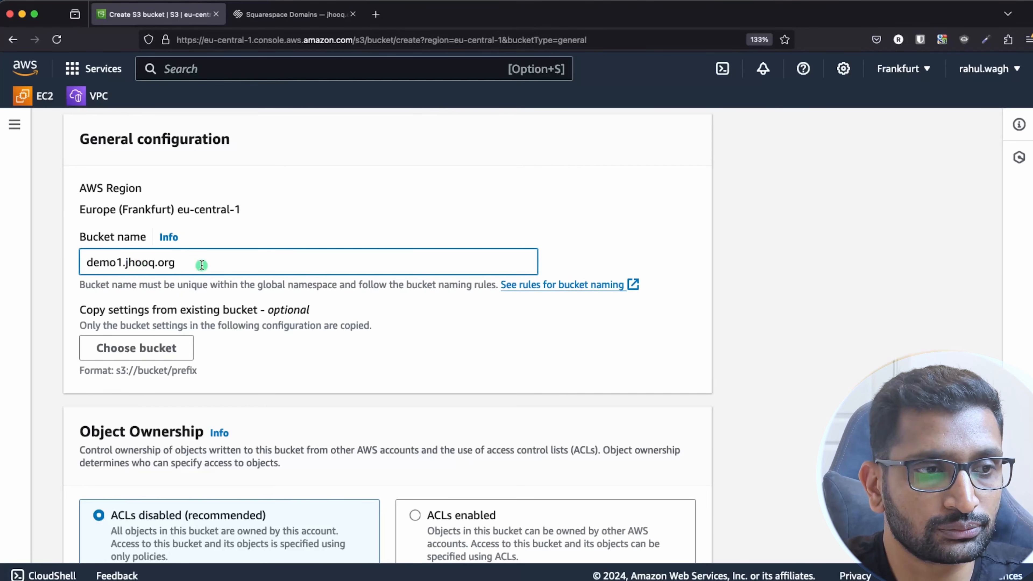
scroll(265, 368, down, 5)
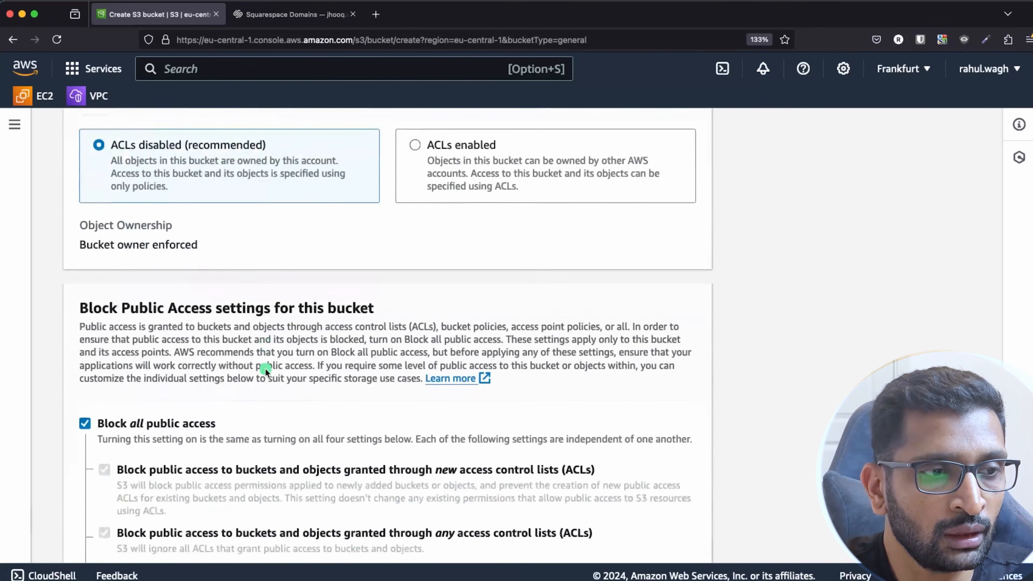
scroll(265, 368, down, 3)
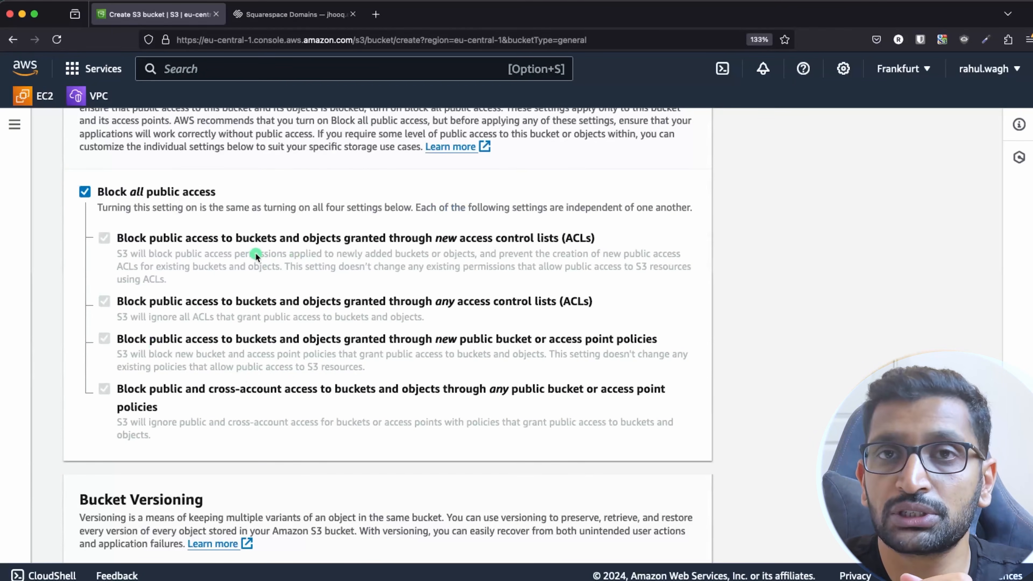
scroll(256, 254, down, 10)
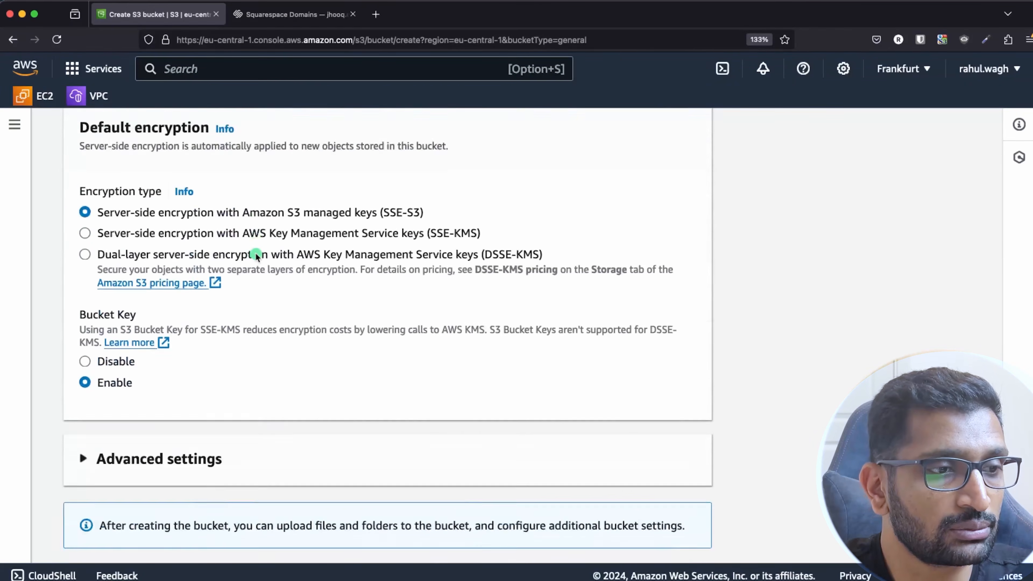
scroll(256, 254, down, 2)
click(670, 535)
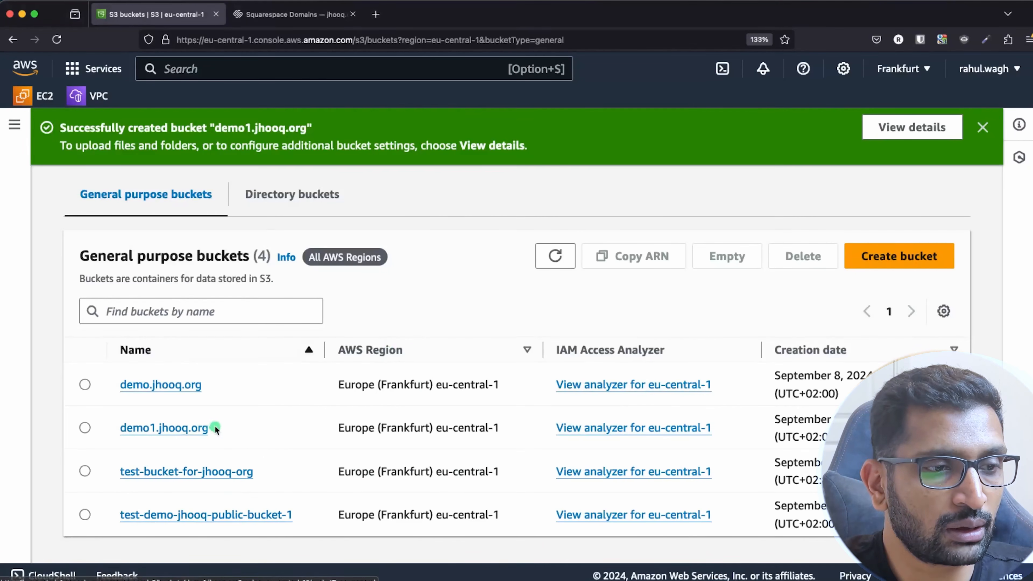
Step: Open the demo1.jhooq.org bucket and add index.html from the Desktop folder to a new upload
drag(210, 428, 114, 432)
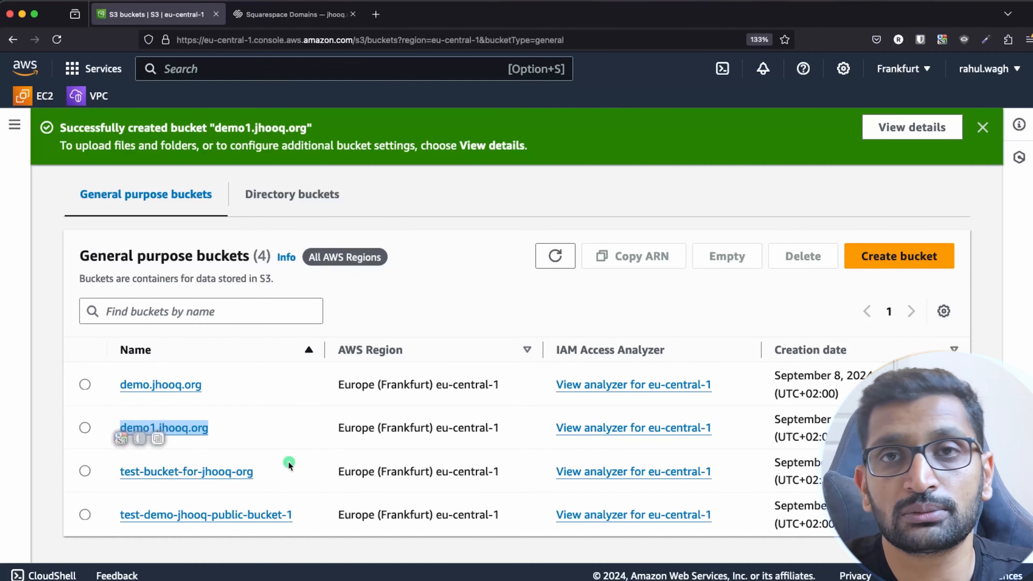
click(168, 428)
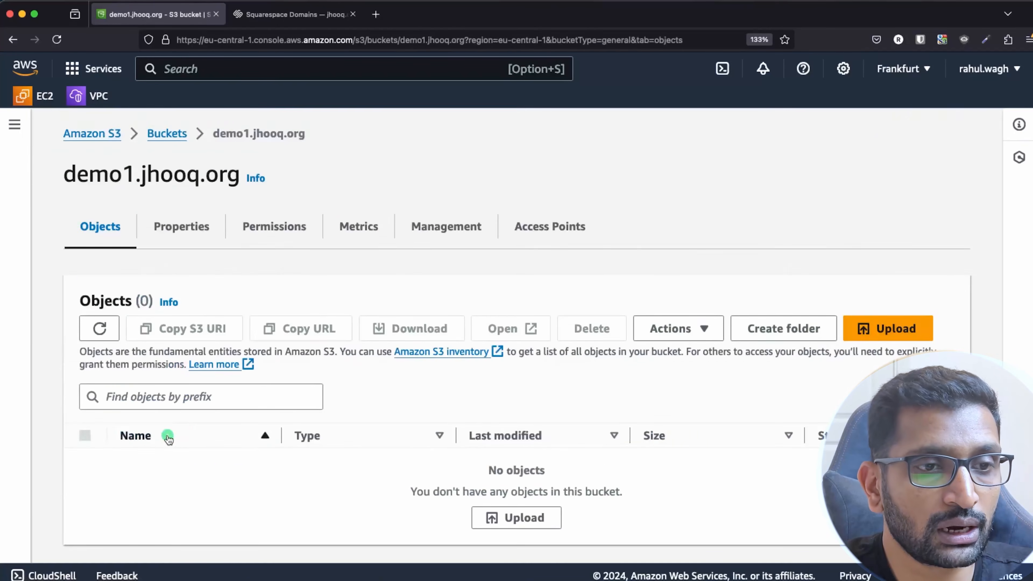
scroll(415, 423, down, 1)
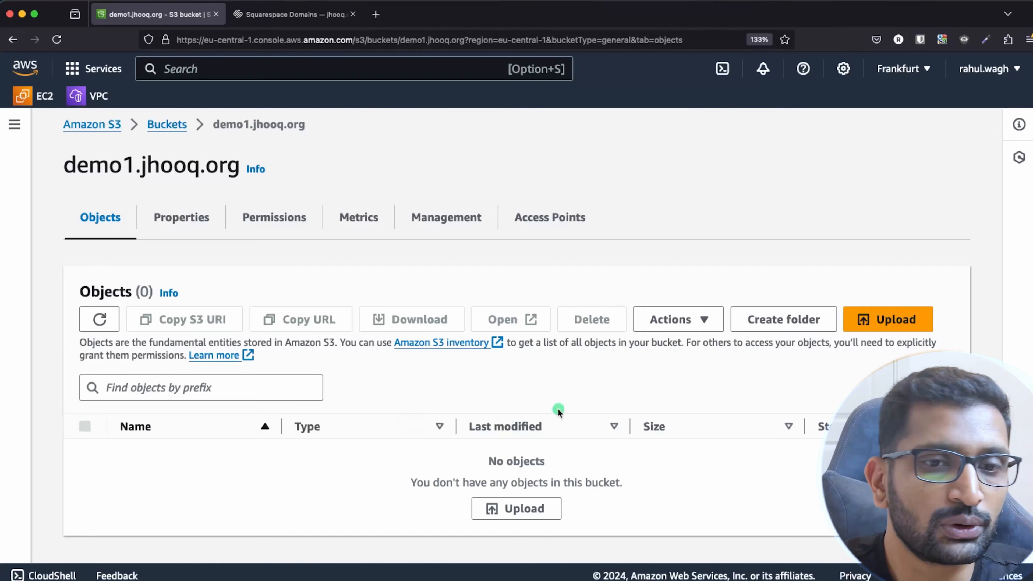
click(908, 321)
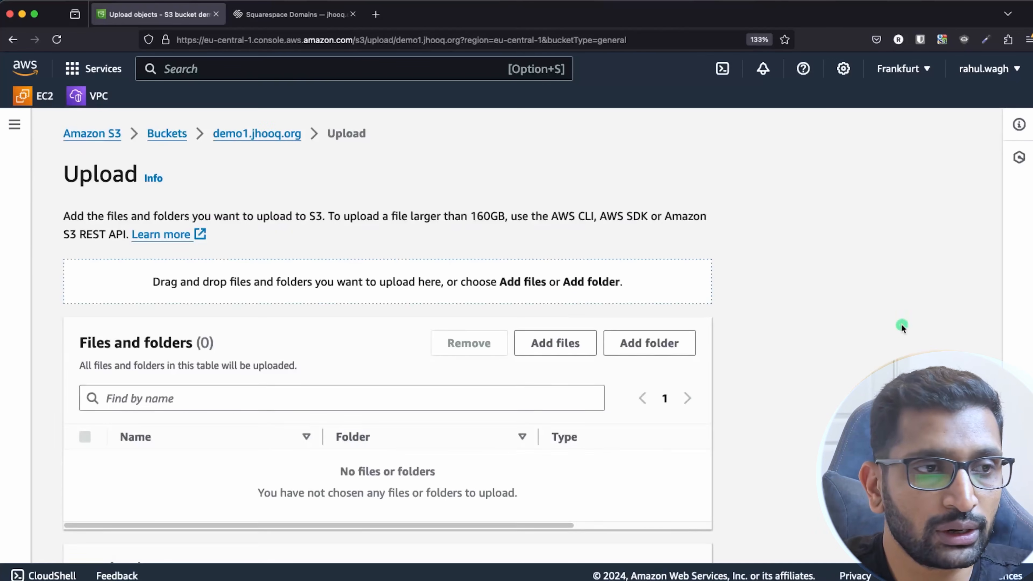
click(565, 351)
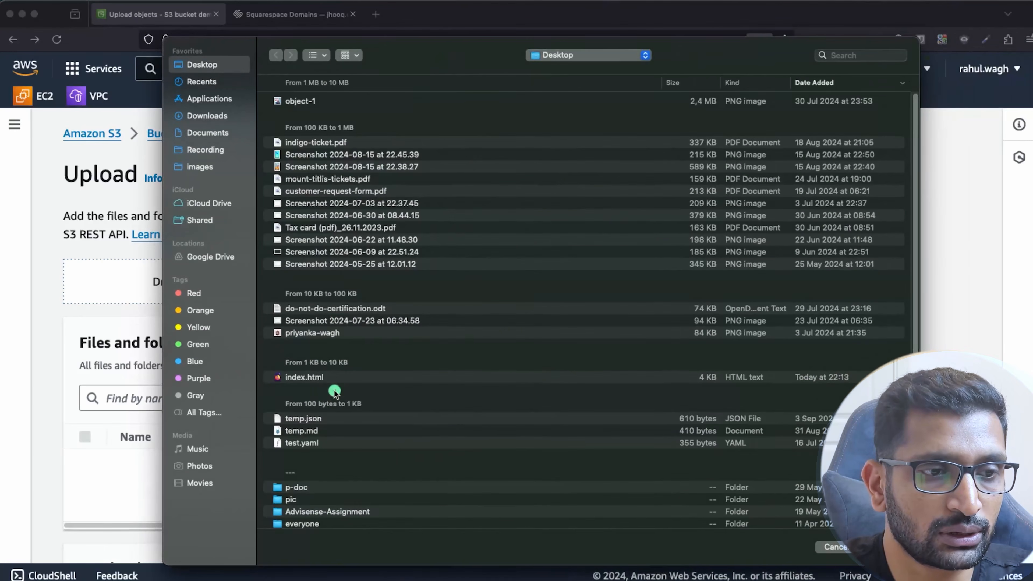
click(316, 379)
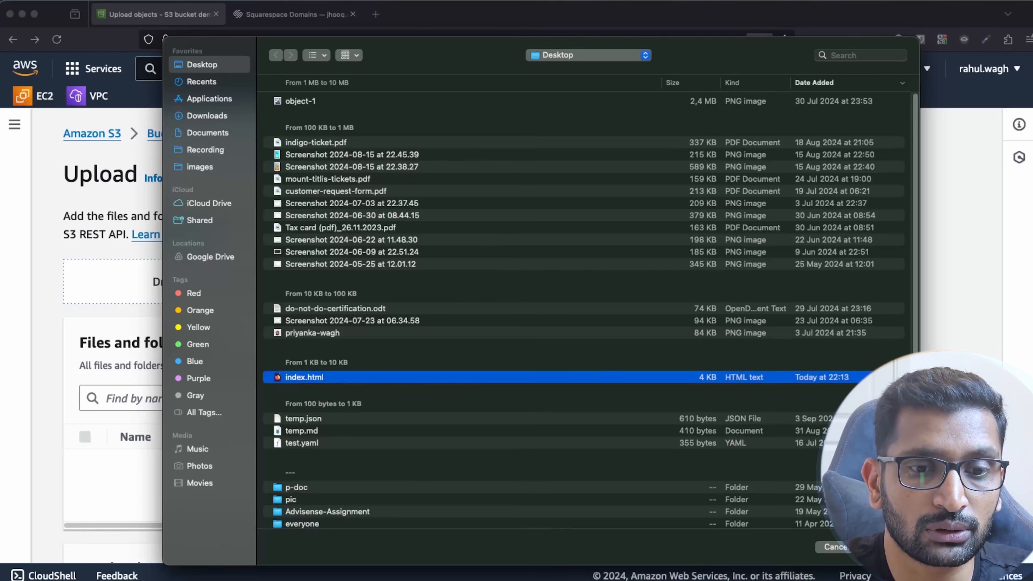
key(Return)
Step: Select the listed file, upload it to the demo1.jhooq.org bucket and close the upload status page
scroll(424, 420, down, 3)
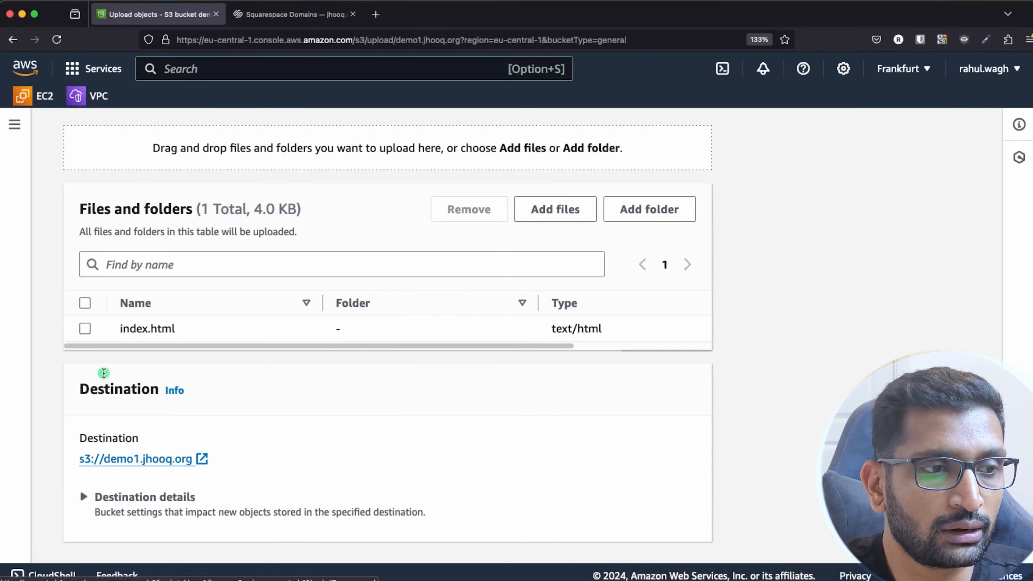
click(86, 304)
scroll(426, 420, down, 3)
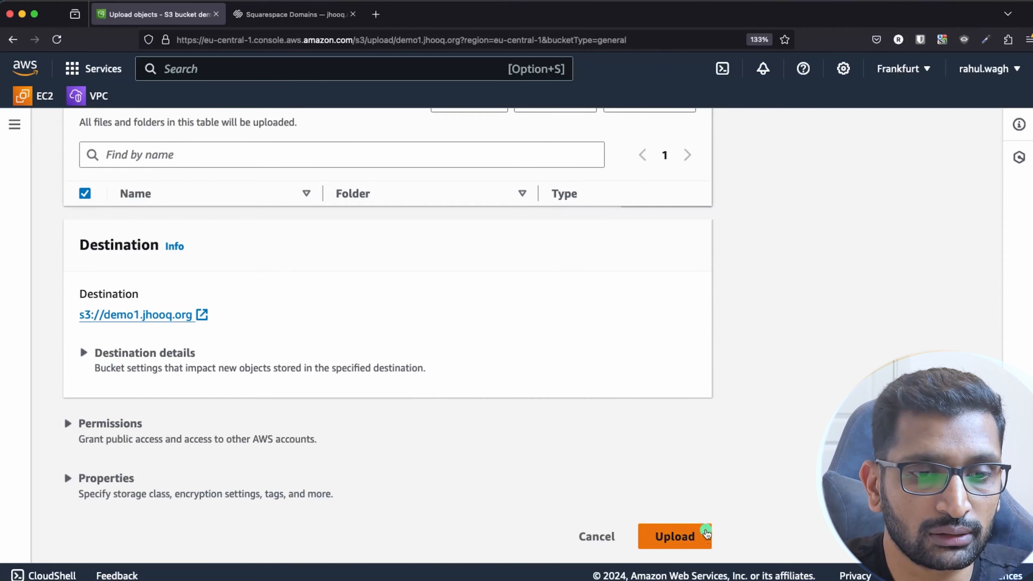
click(675, 539)
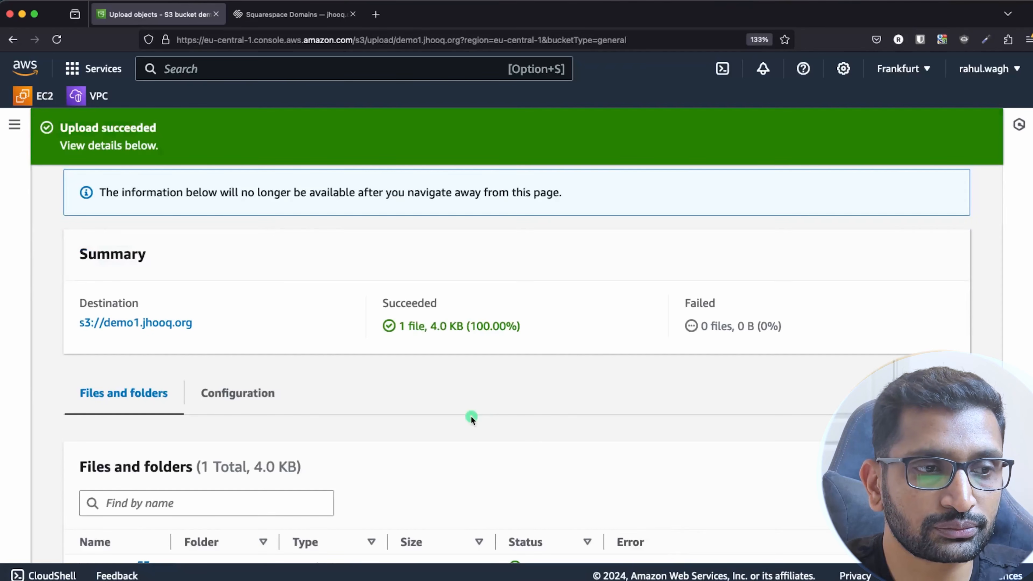
scroll(470, 418, down, 2)
scroll(309, 385, up, 3)
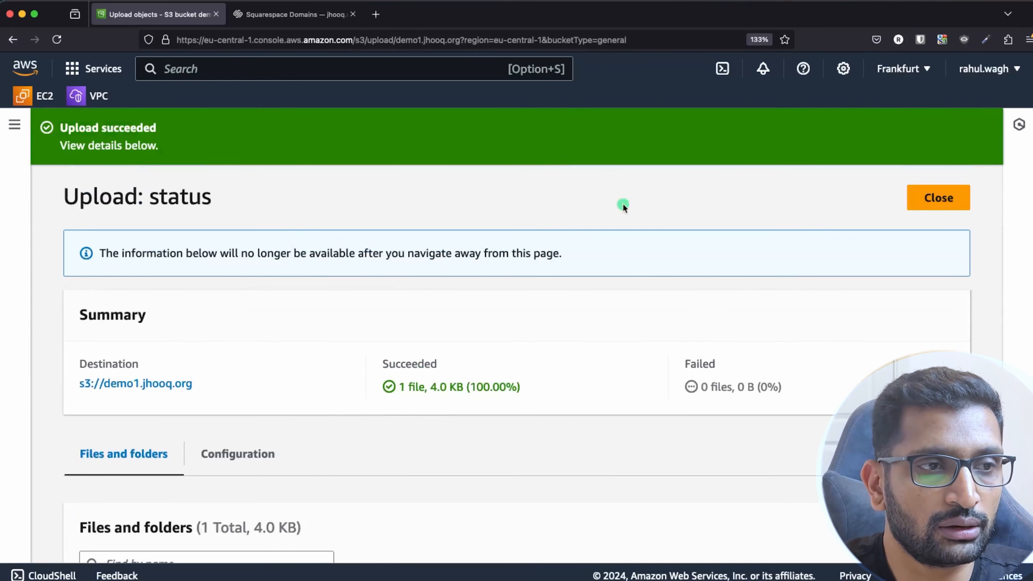
click(934, 201)
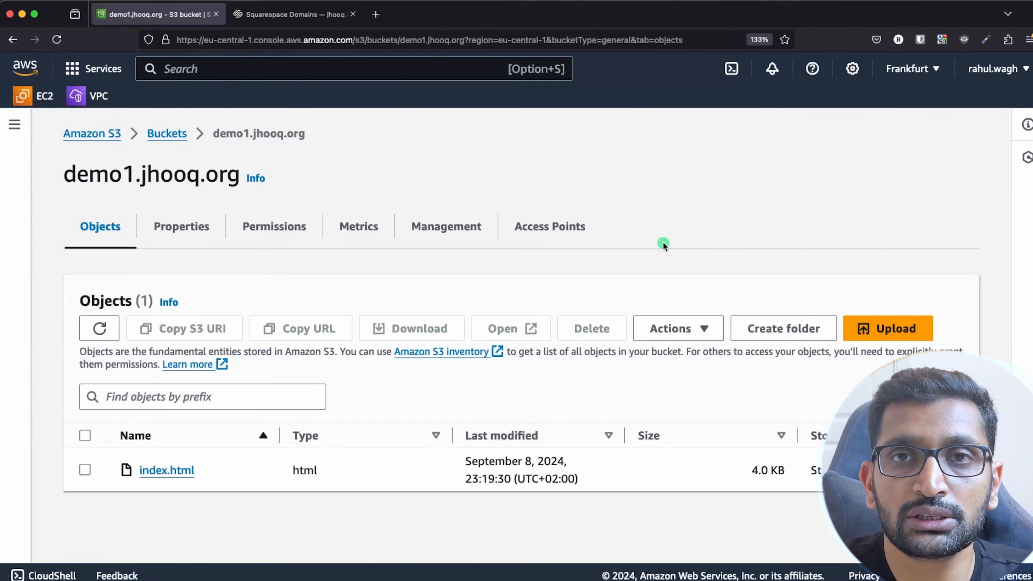
Step: Switch to the static website architecture diagram to review the CloudFront part, and return to the AWS console
key(super+Tab)
key(super+Tab)
key(super+Tab)
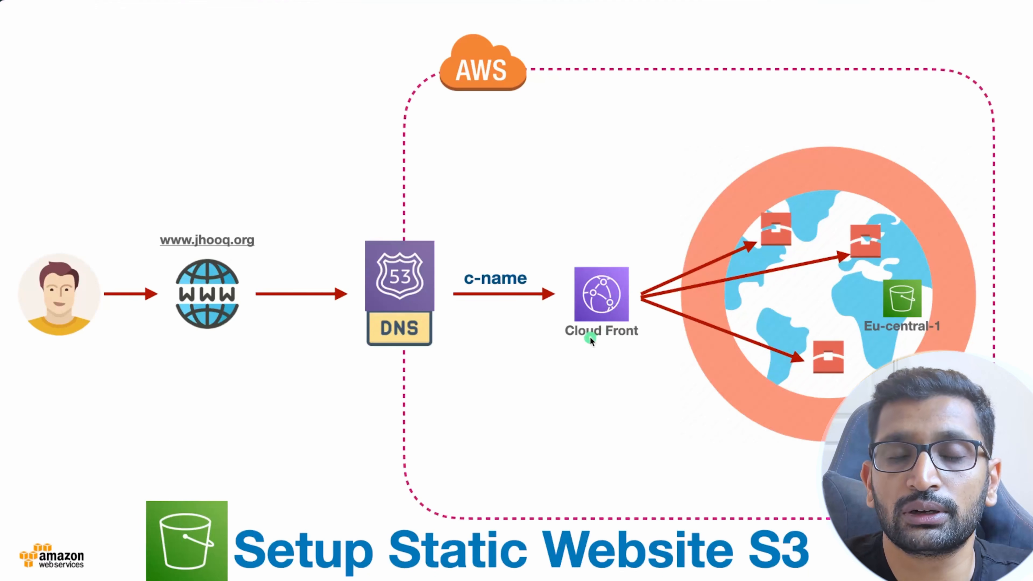
key(super+Tab)
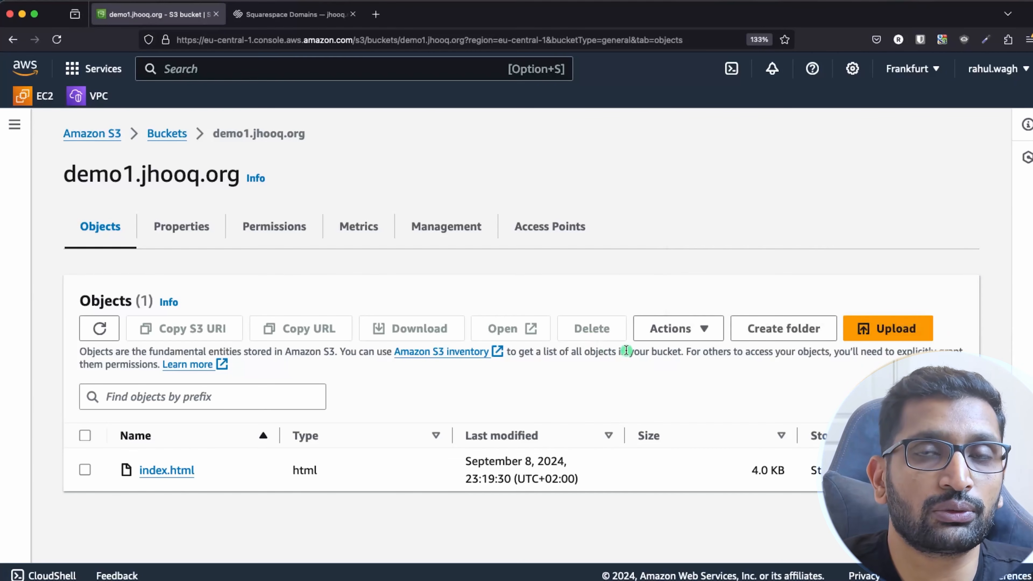
Step: Search the AWS console for "cloud front" and open the CloudFront distributions list
click(199, 71)
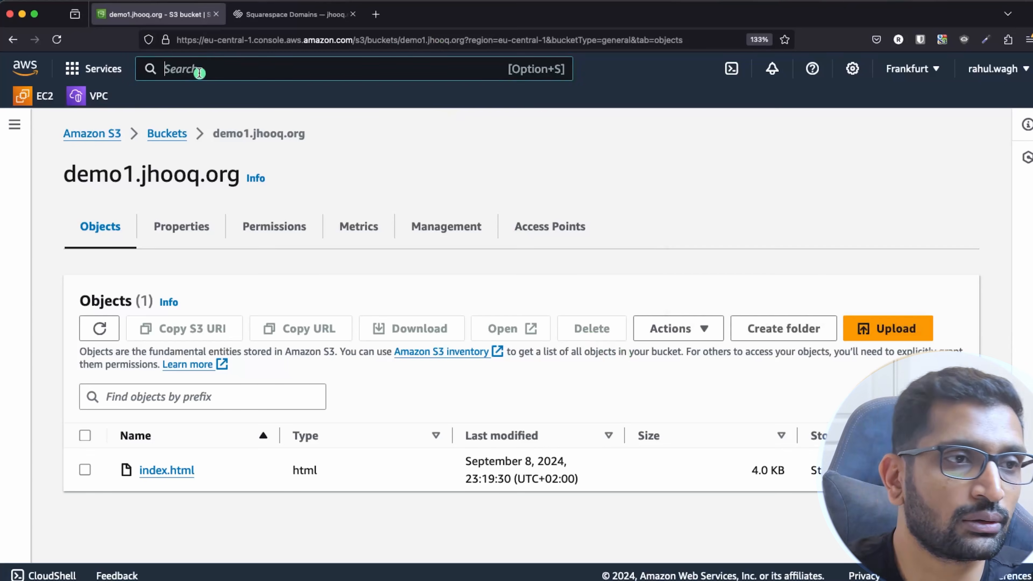
text(cloud)
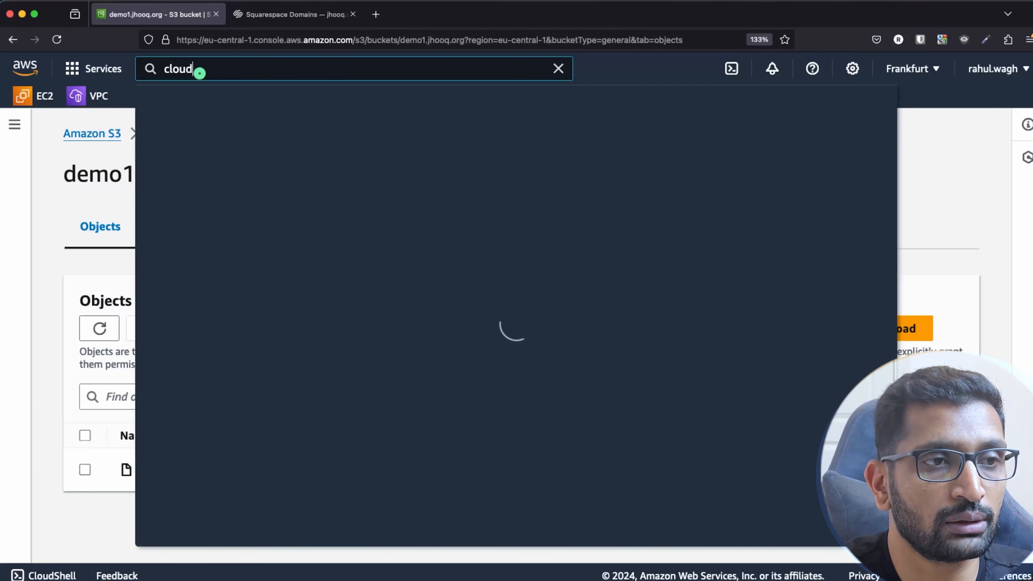
text( front)
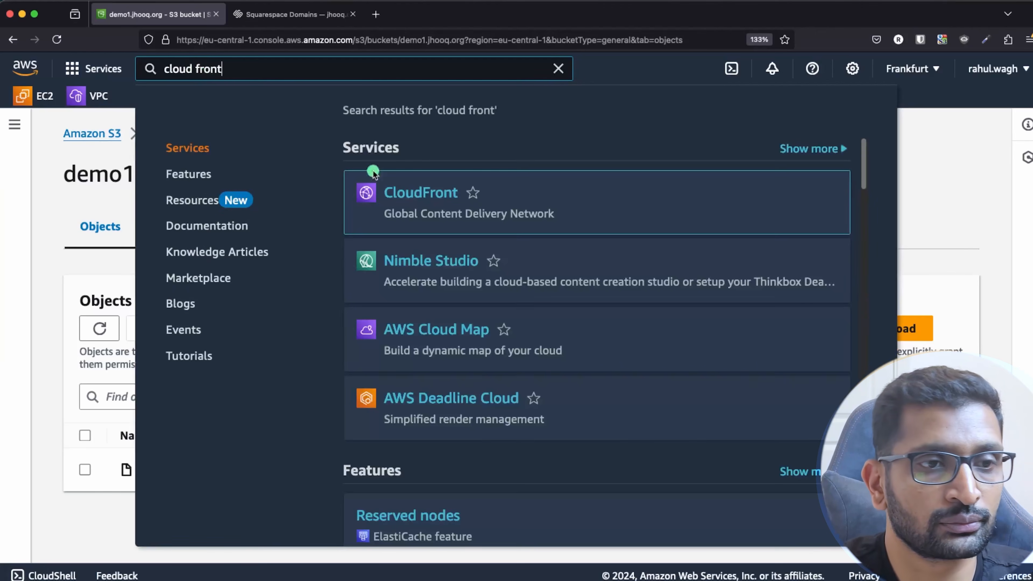
click(423, 195)
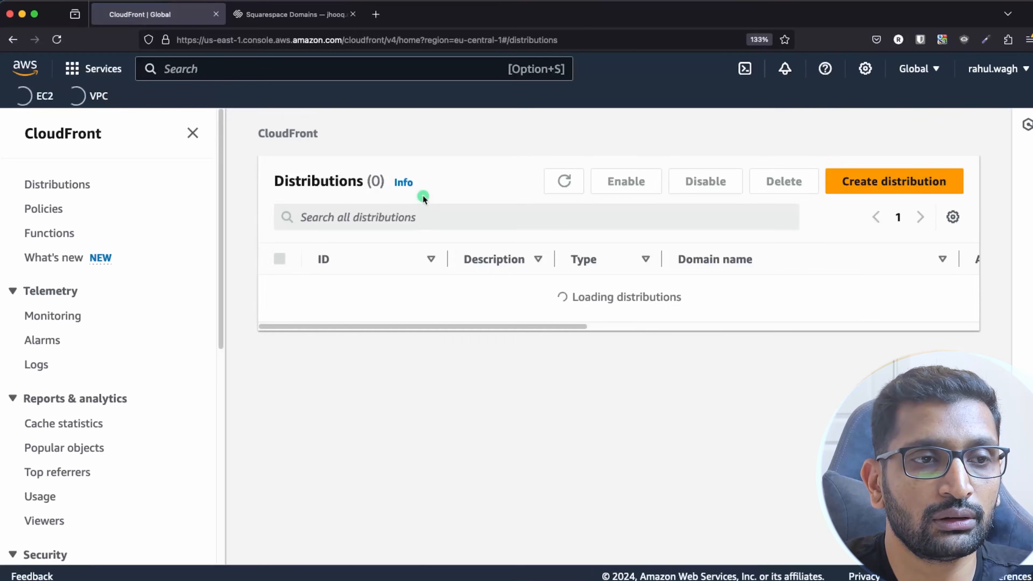
key(super+Tab)
key(super+Tab)
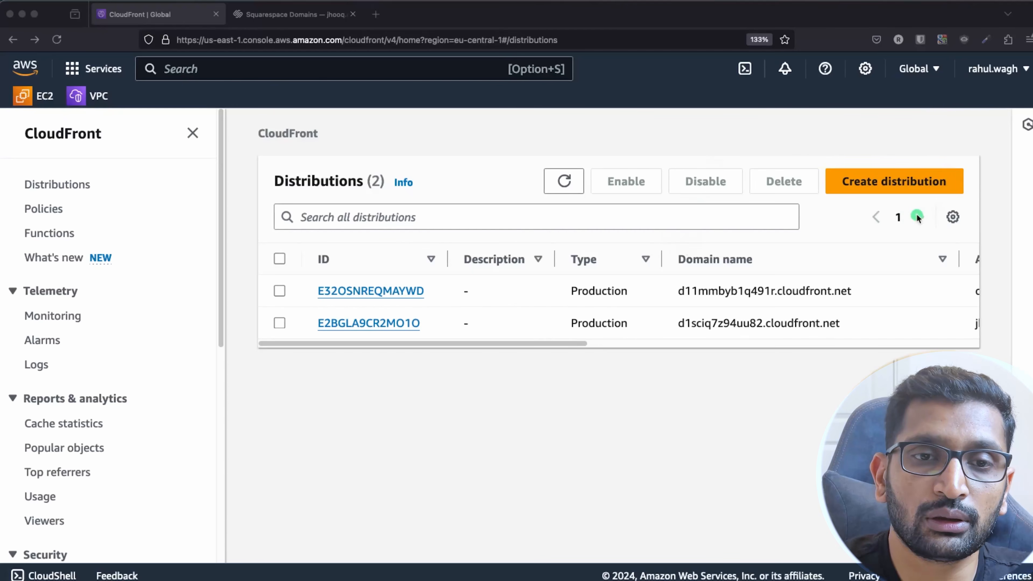
Step: Start a new CloudFront distribution with the demo1.jhooq.org S3 bucket as its origin domain, leaving the origin path empty
click(885, 188)
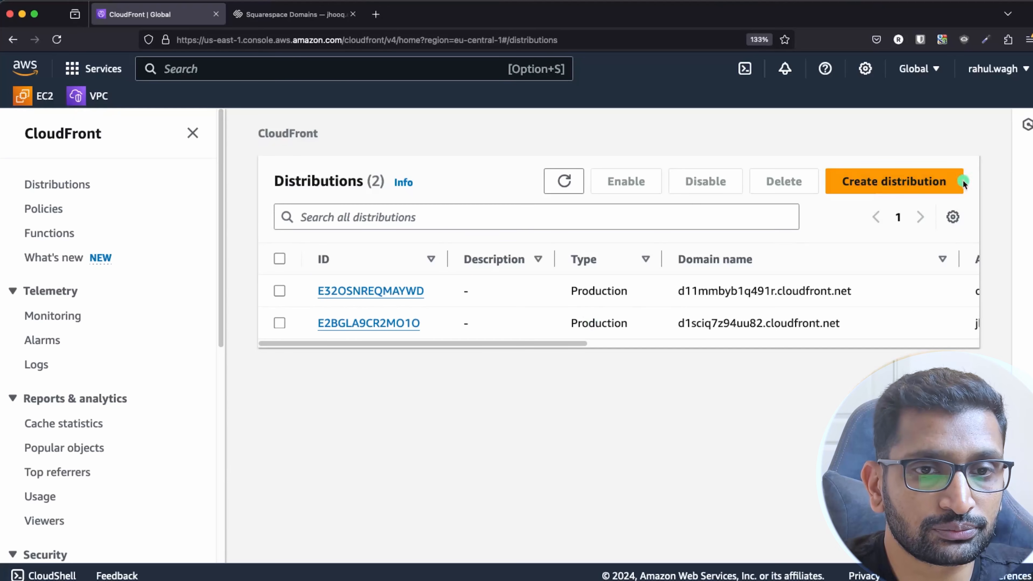
click(901, 180)
scroll(426, 272, down, 3)
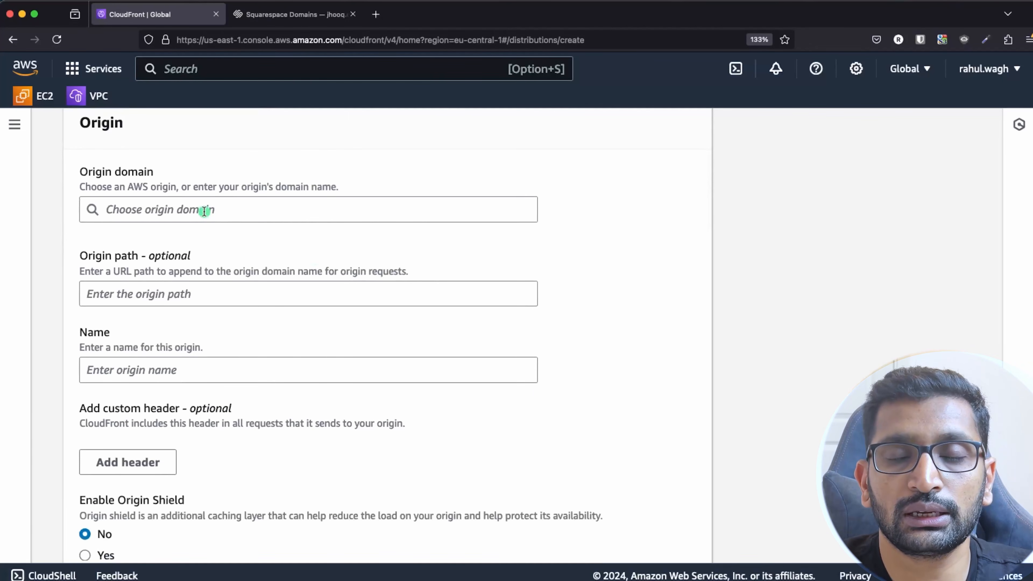
click(197, 209)
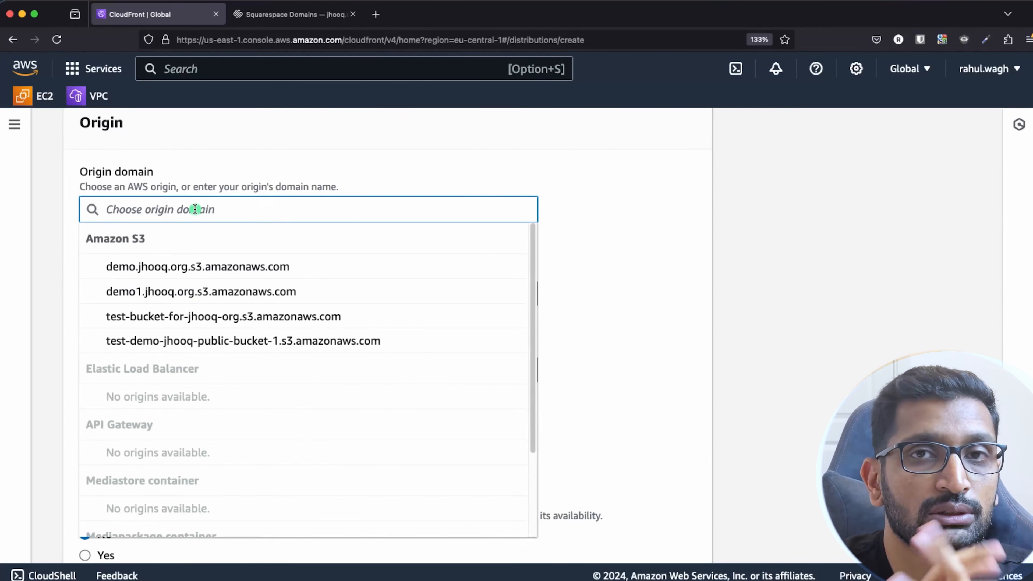
click(151, 293)
click(152, 294)
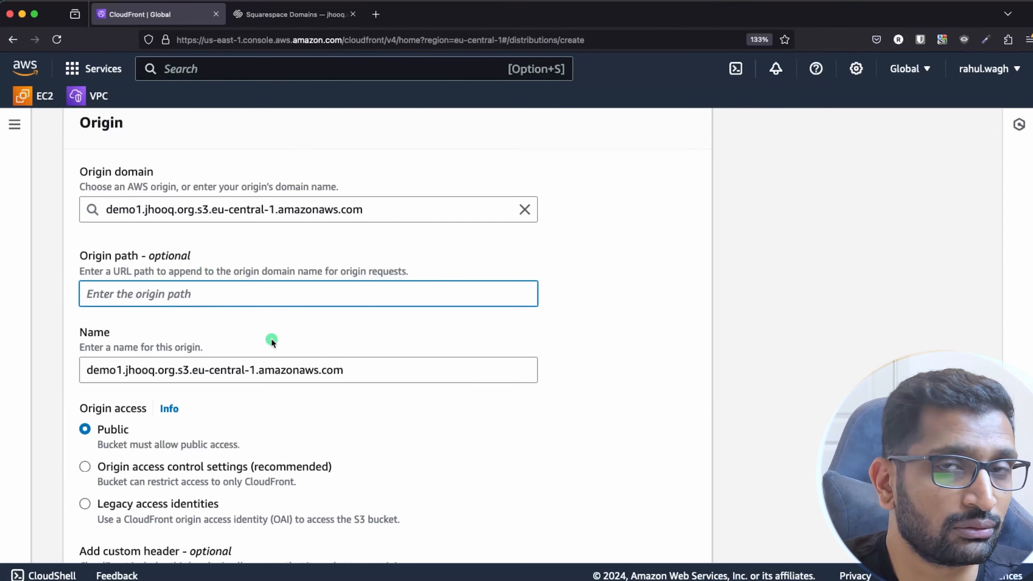
scroll(272, 342, down, 5)
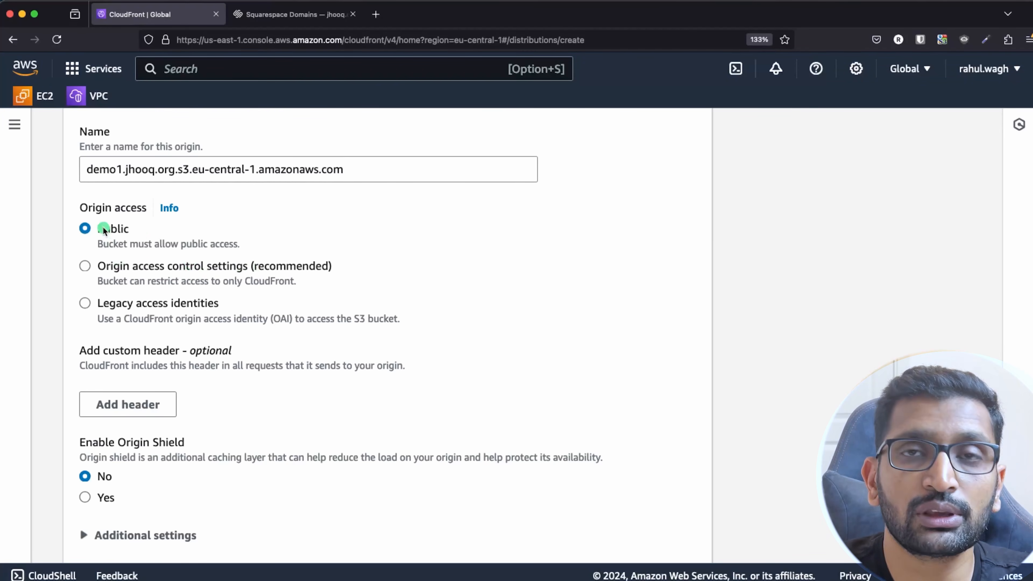
Step: Set the origin access to origin access control settings and create a new OAC for the demo1.jhooq.org bucket with request signing
click(85, 267)
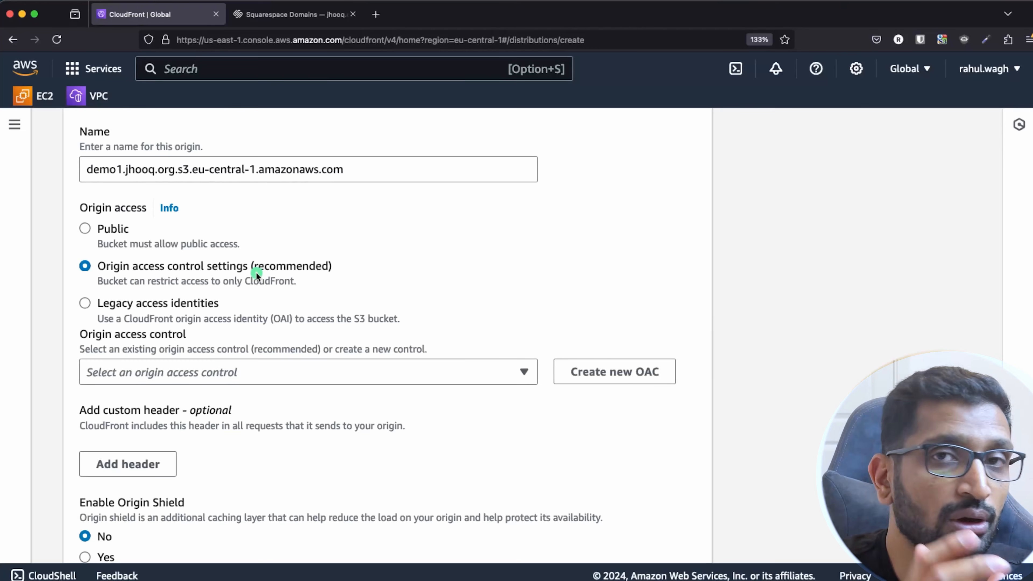
scroll(274, 333, up, 3)
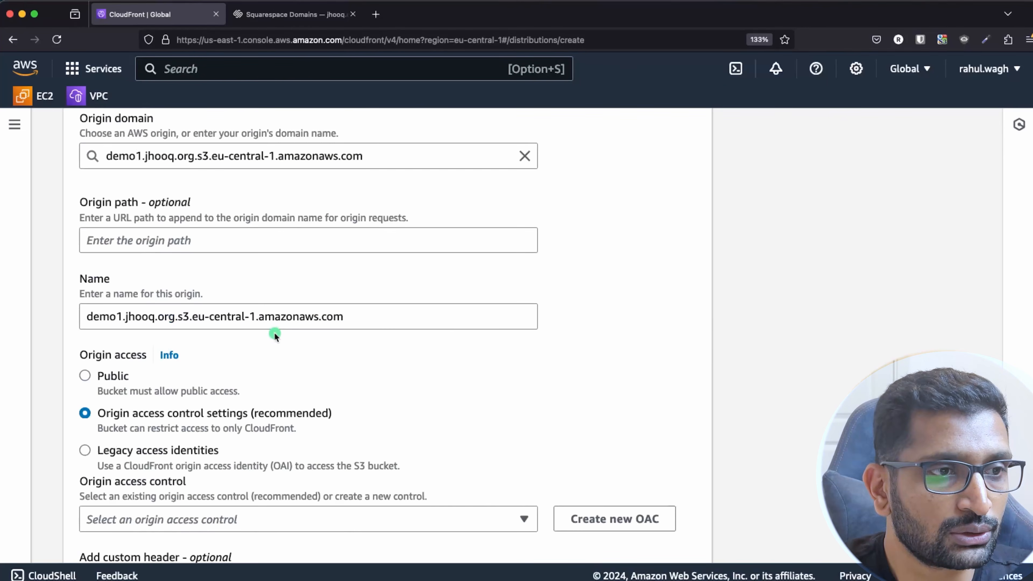
drag(105, 156, 195, 159)
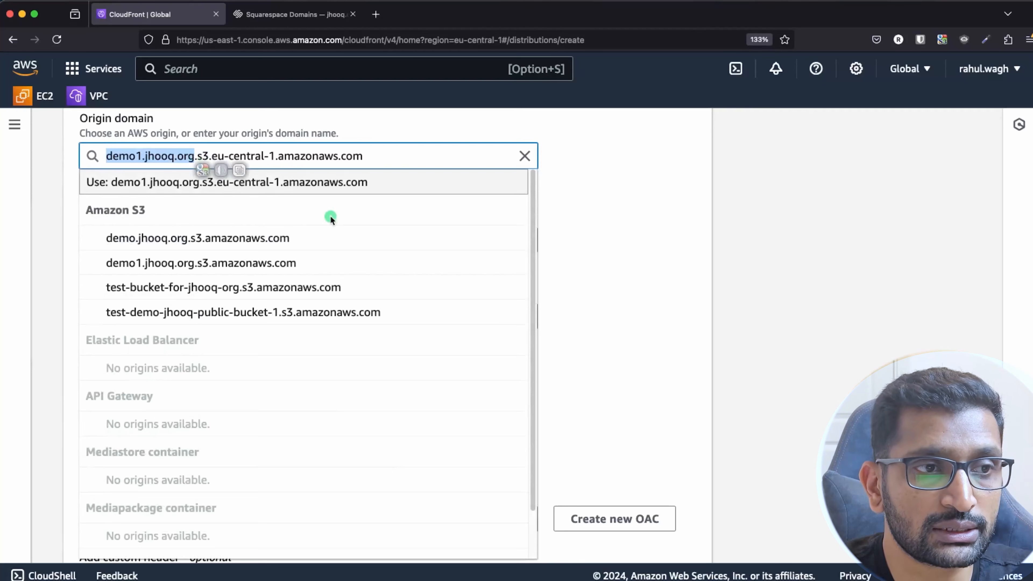
click(614, 265)
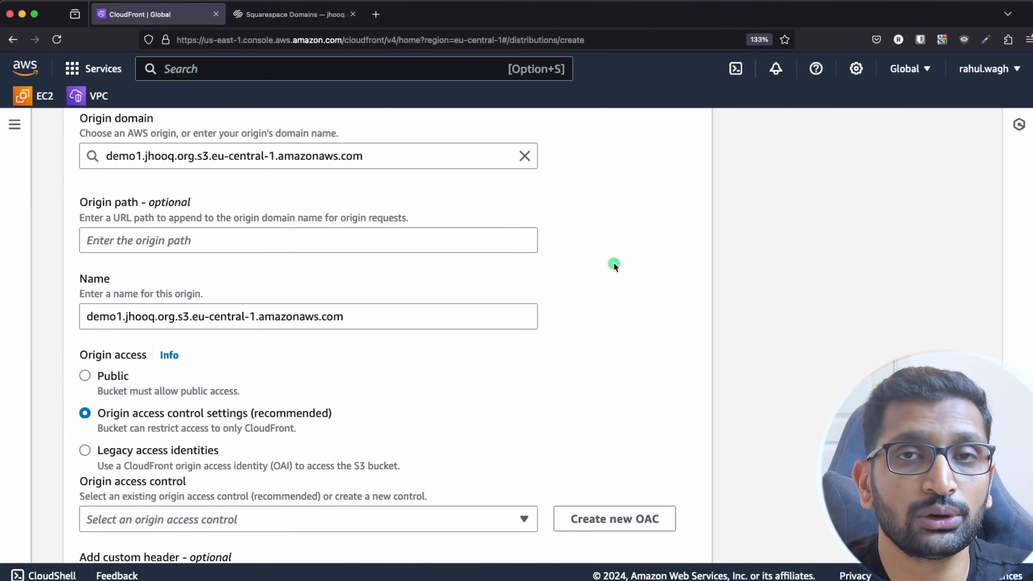
scroll(615, 287, down, 5)
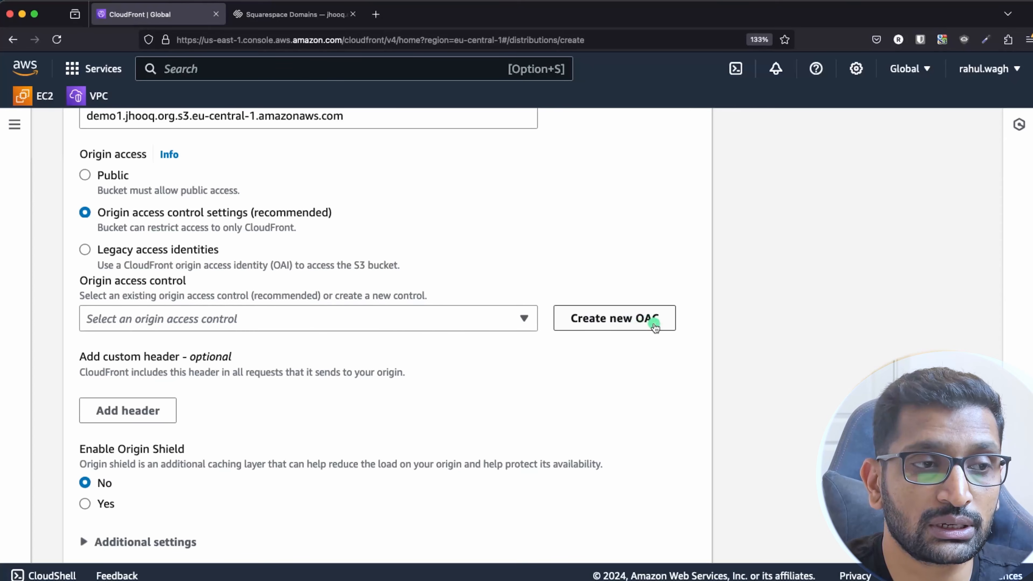
click(640, 319)
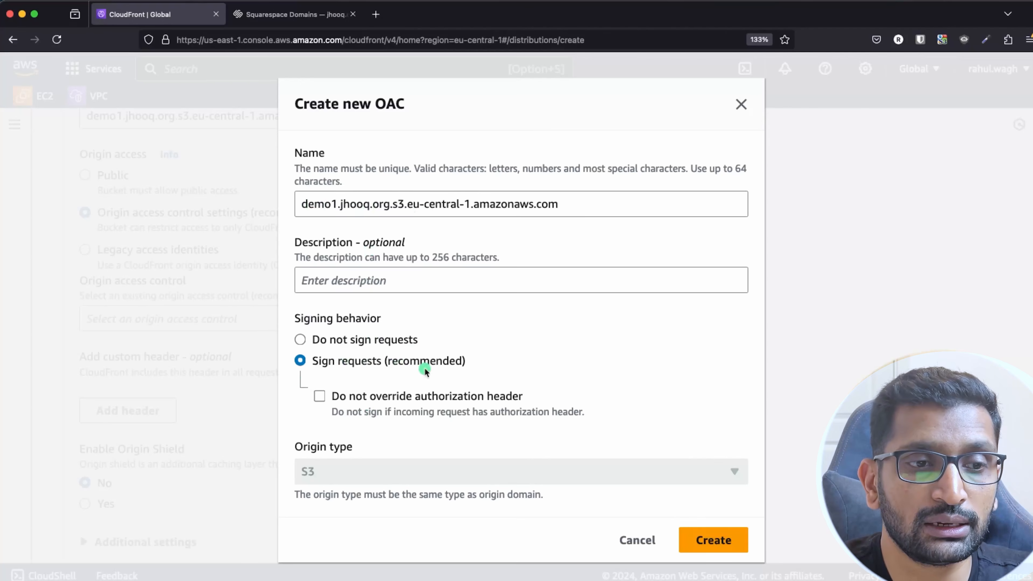
click(724, 549)
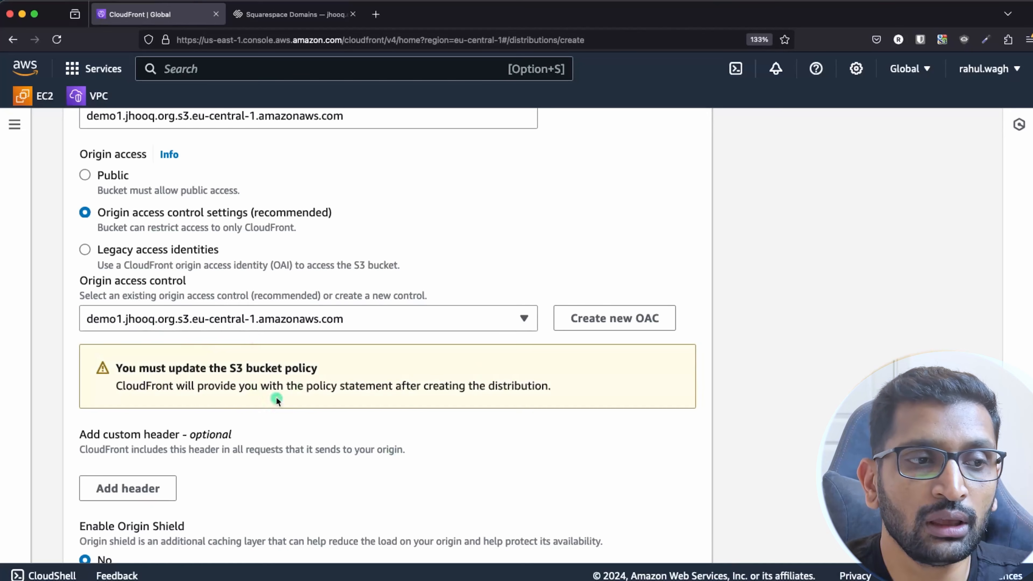
drag(117, 367, 579, 392)
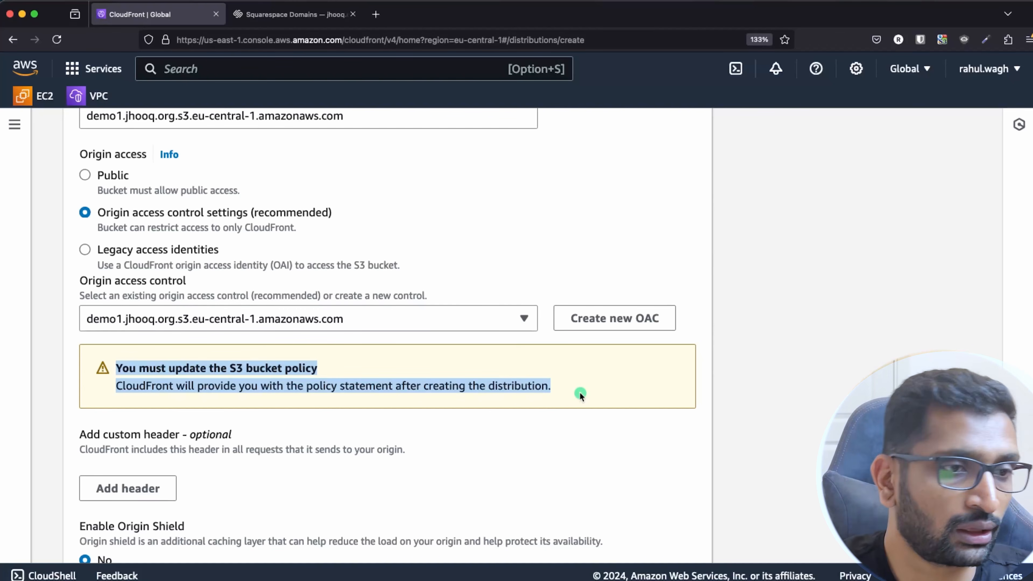
Step: Set the default cache behavior's viewer protocol policy to Redirect HTTP to HTTPS, leaving Origin Shield off and object compression on
scroll(504, 424, down, 5)
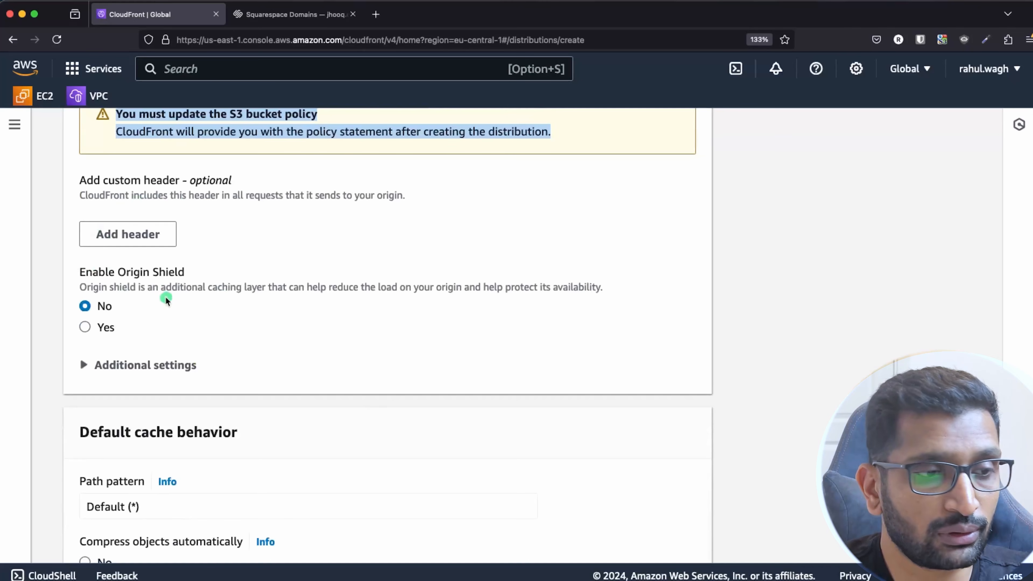
scroll(173, 303, down, 3)
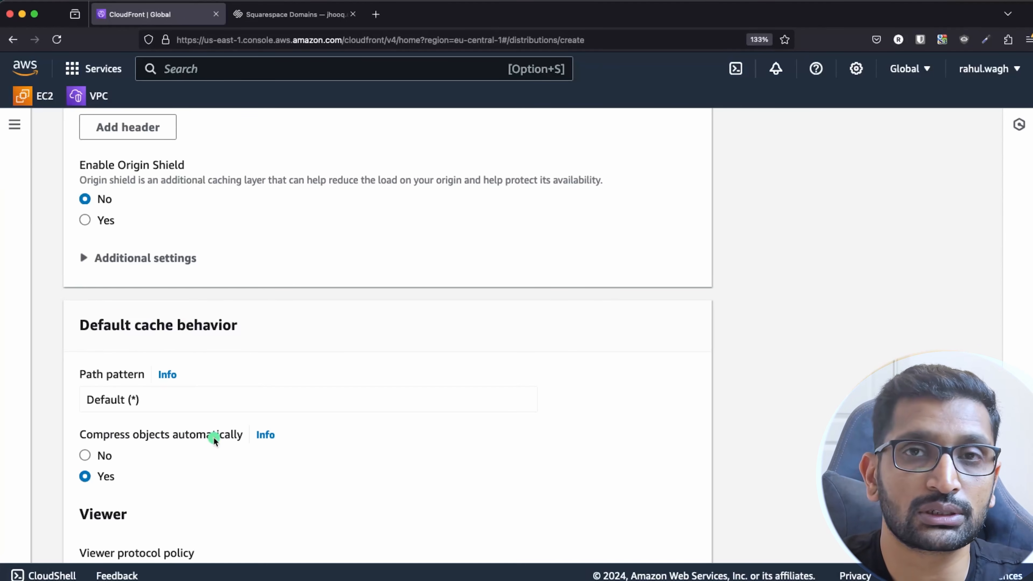
scroll(211, 442, down, 5)
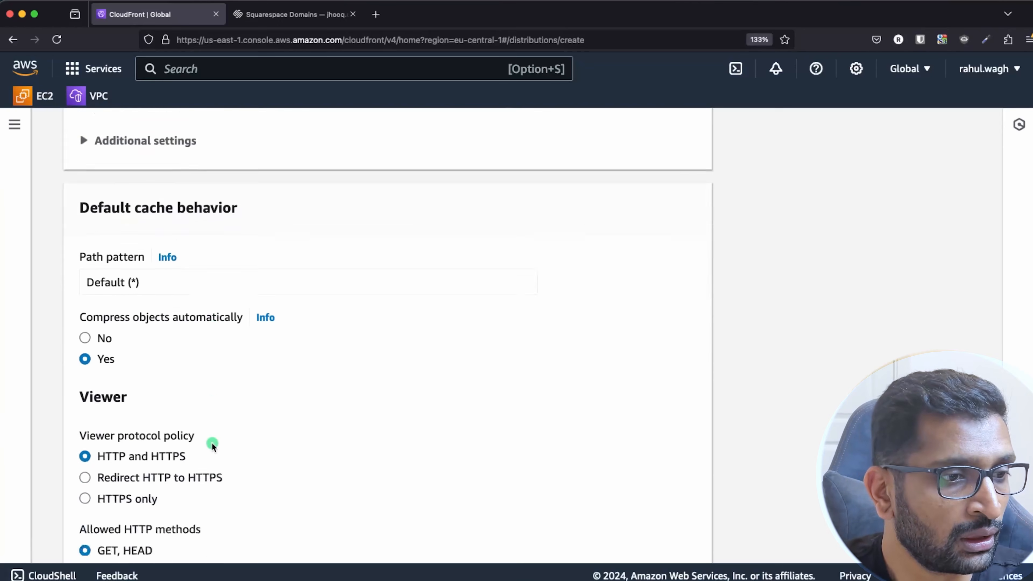
scroll(212, 442, down, 2)
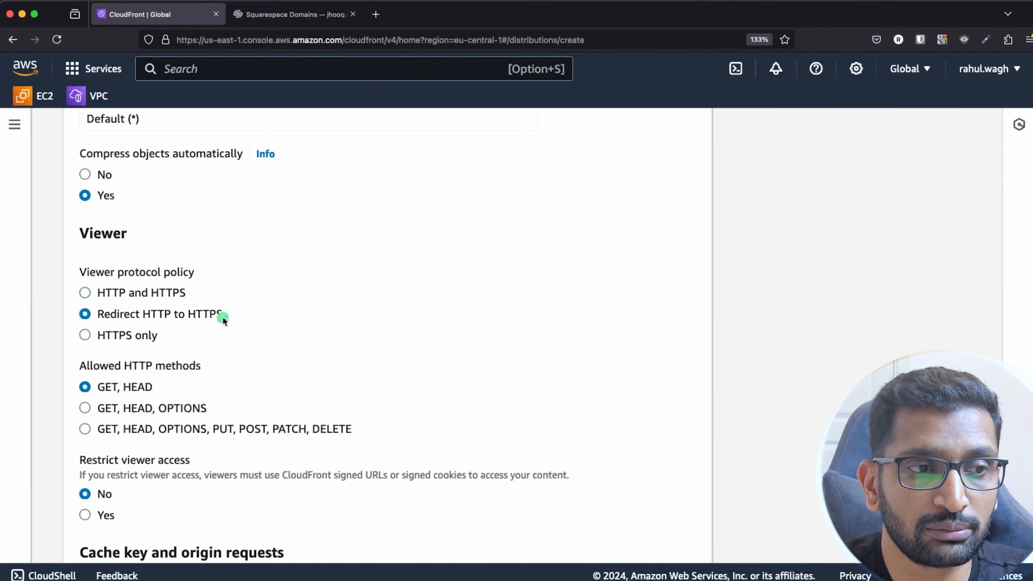
drag(222, 316, 115, 314)
click(341, 366)
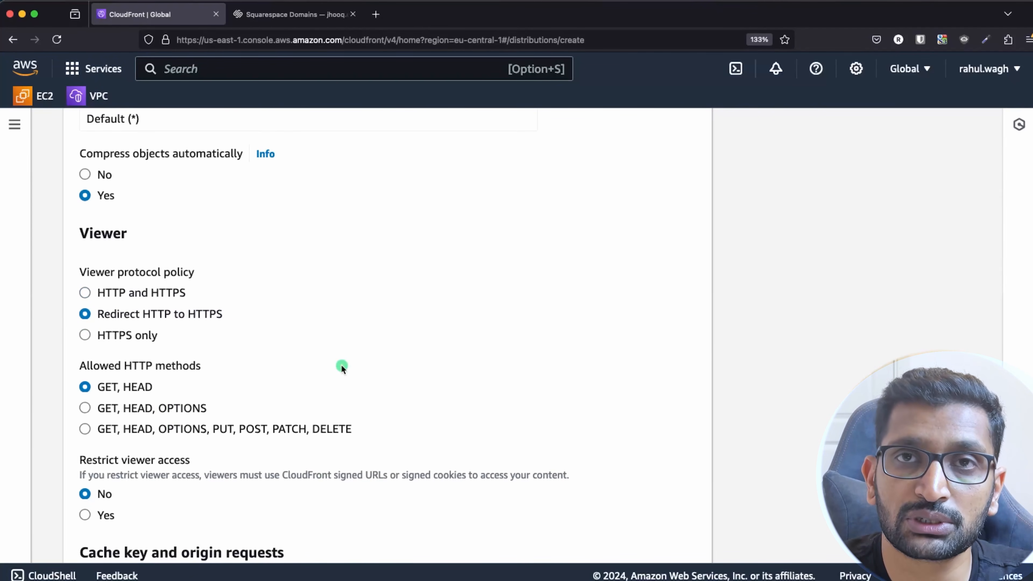
Step: Enable the Web Application Firewall security protections for the distribution, keeping the CachingOptimized cache policy and no function associations
scroll(342, 365, down, 5)
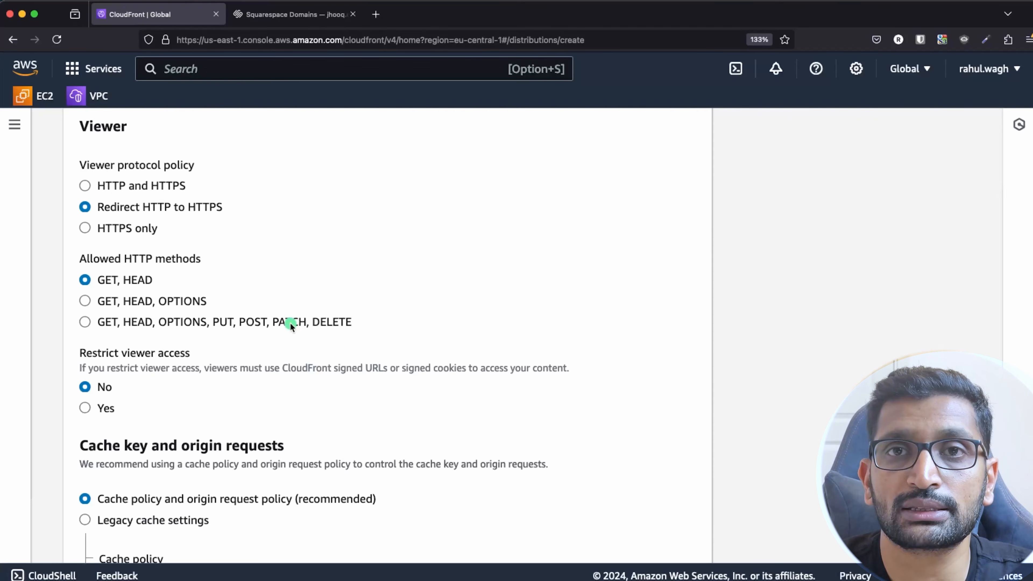
scroll(225, 368, down, 4)
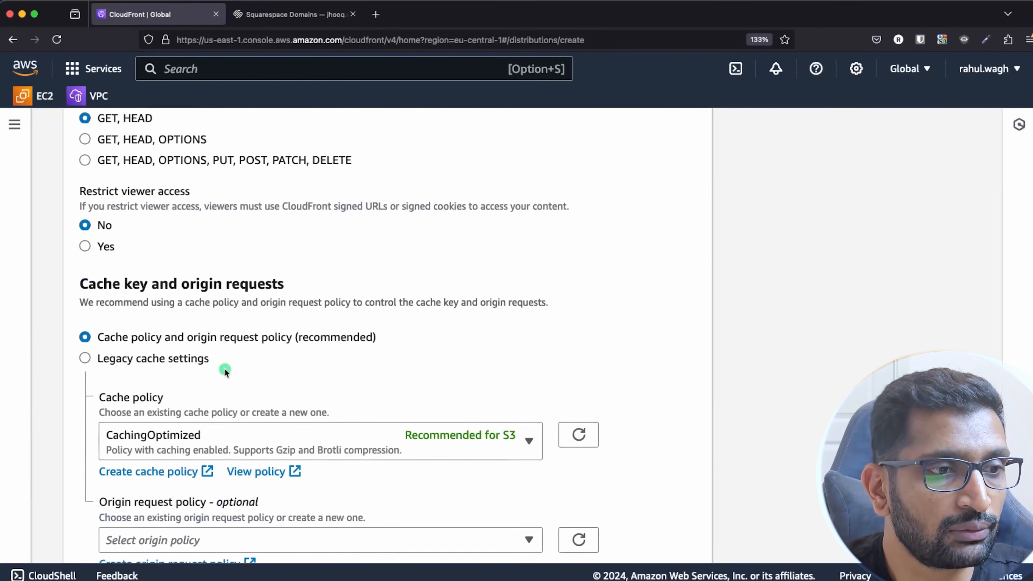
scroll(225, 369, down, 3)
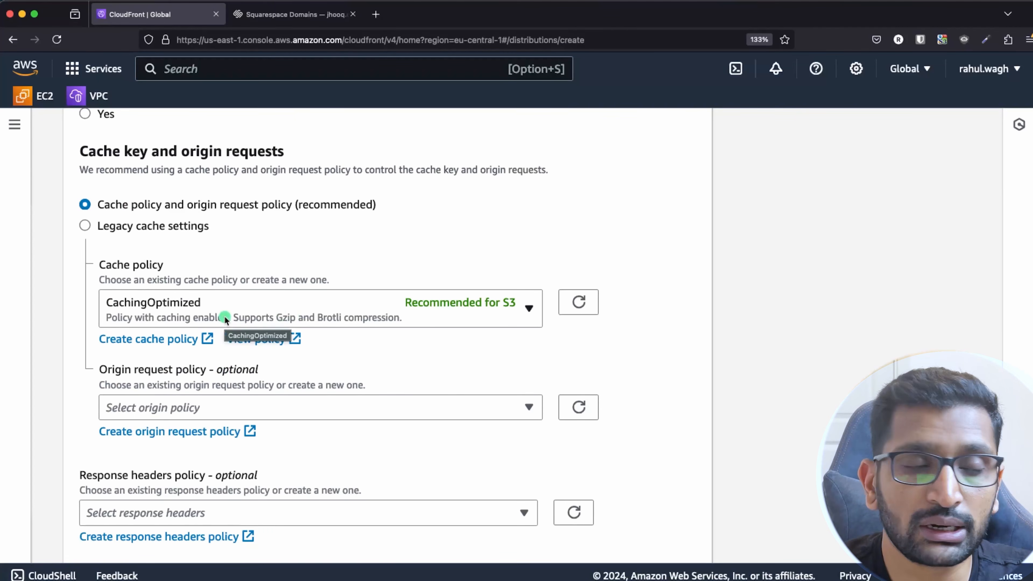
scroll(225, 316, down, 4)
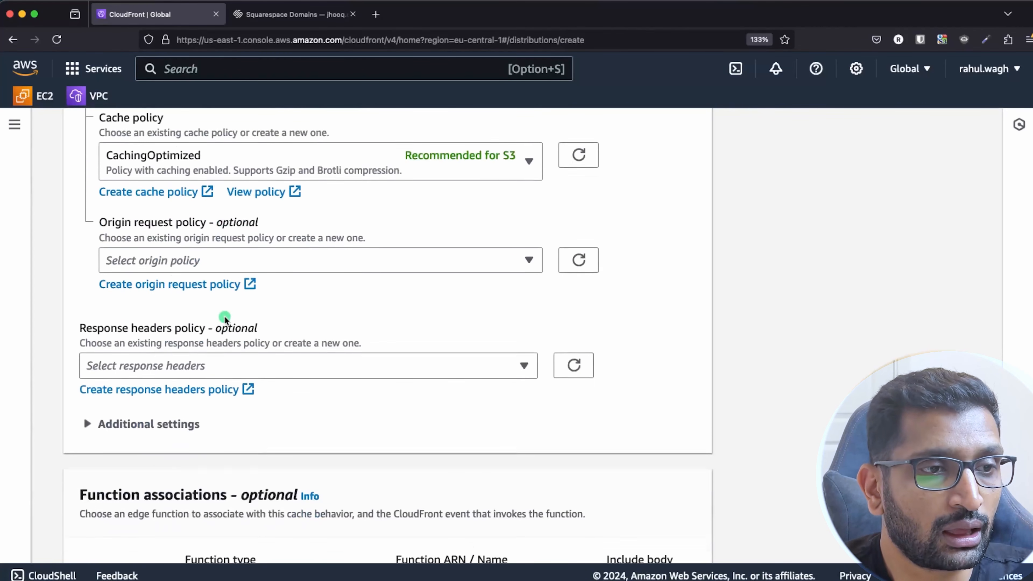
scroll(225, 316, down, 9)
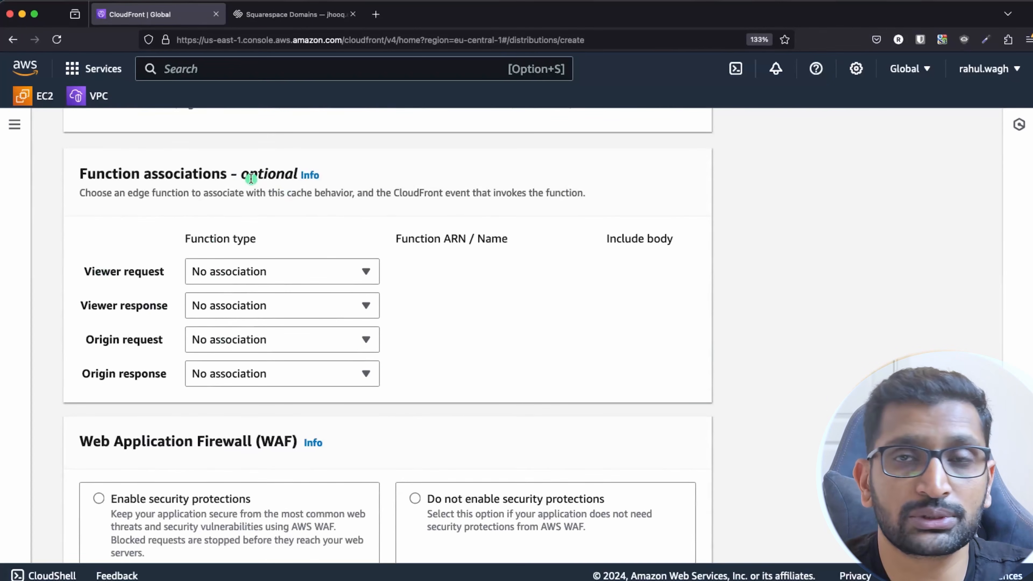
scroll(297, 272, down, 7)
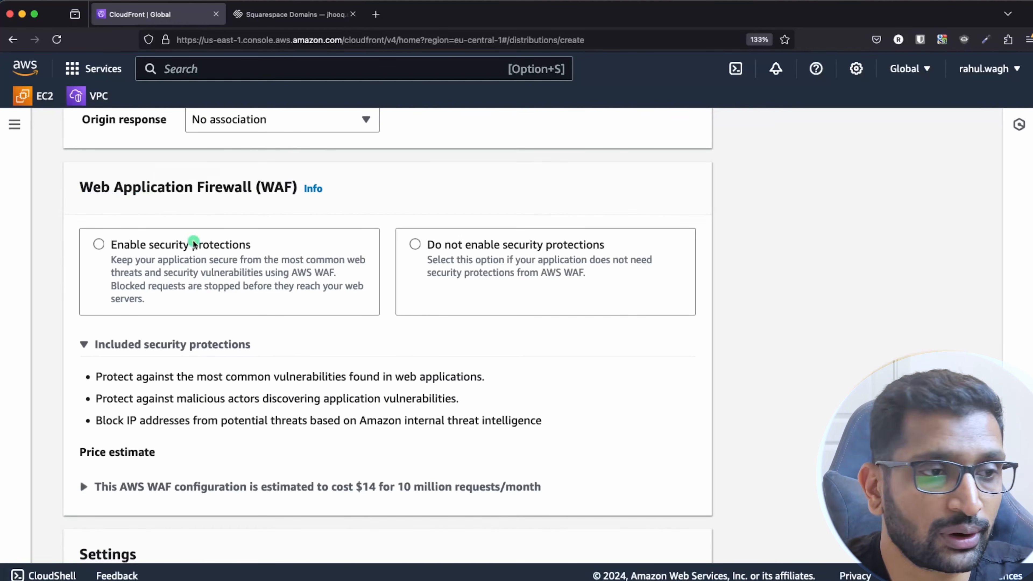
click(100, 245)
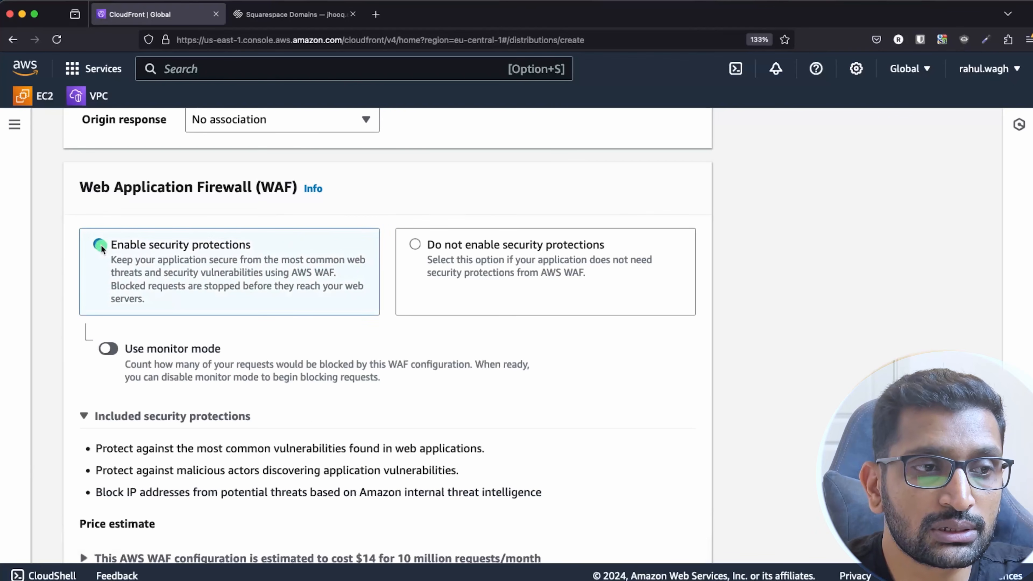
Step: Review the distribution's price class and alternate domain settings, and check which ACM certificates are available as custom SSL certificate
scroll(207, 336, down, 6)
scroll(207, 336, down, 4)
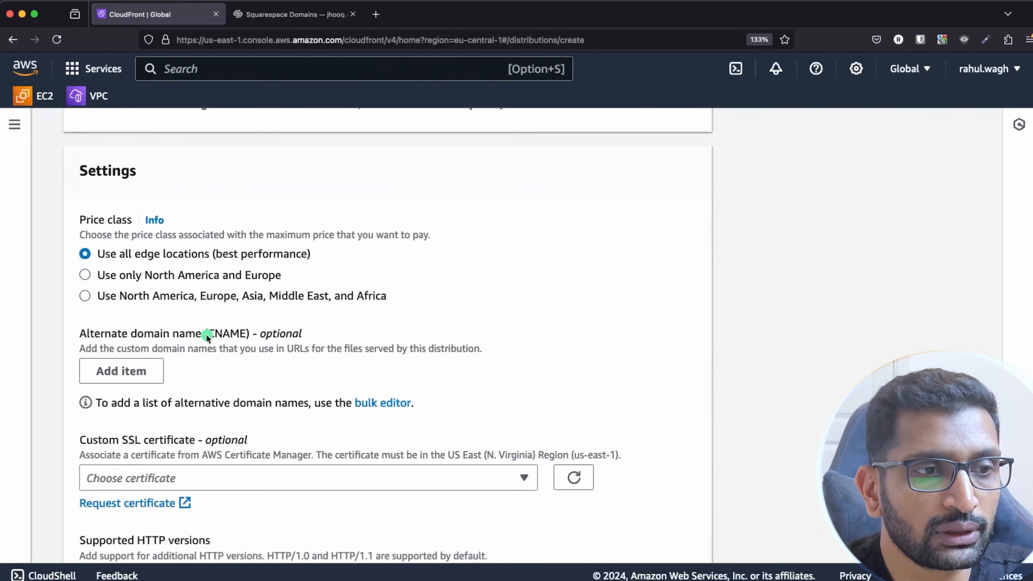
scroll(131, 287, down, 2)
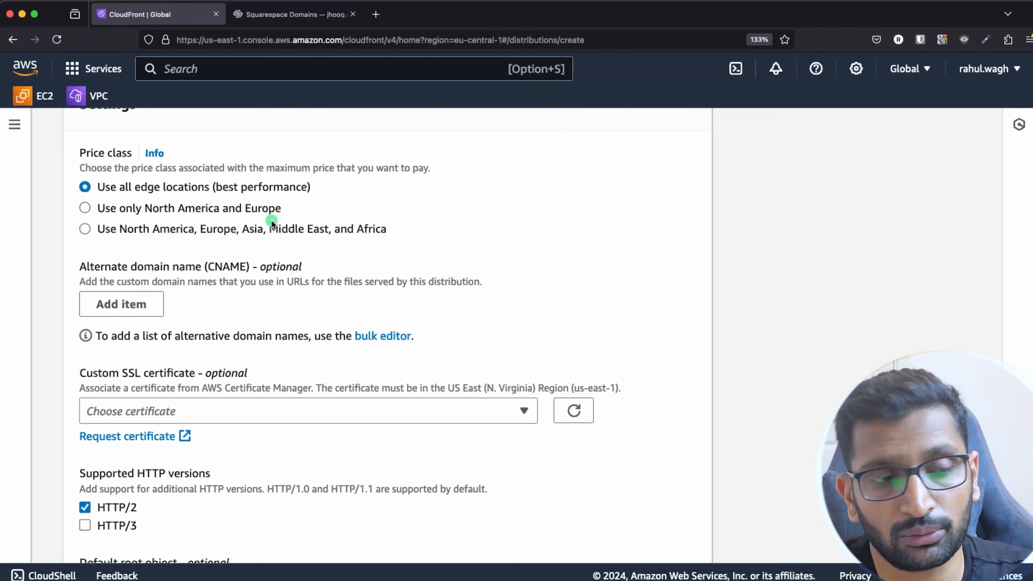
scroll(189, 309, down, 1)
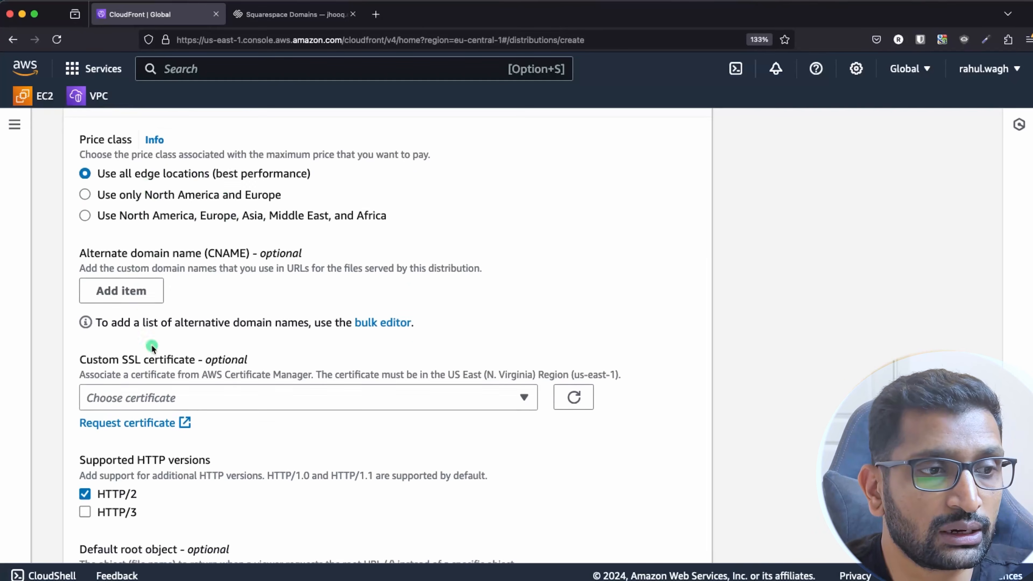
scroll(150, 344, down, 5)
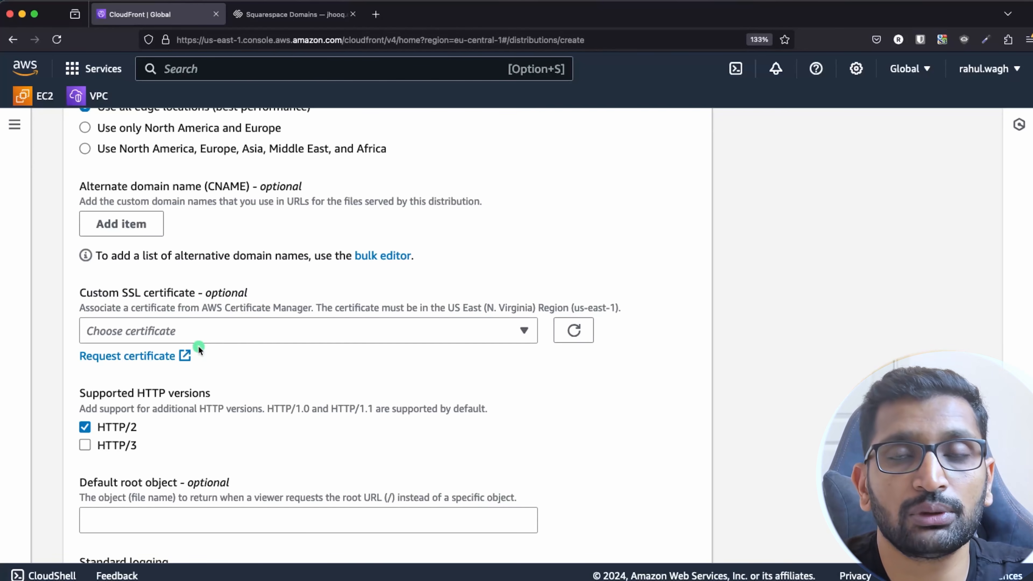
click(441, 331)
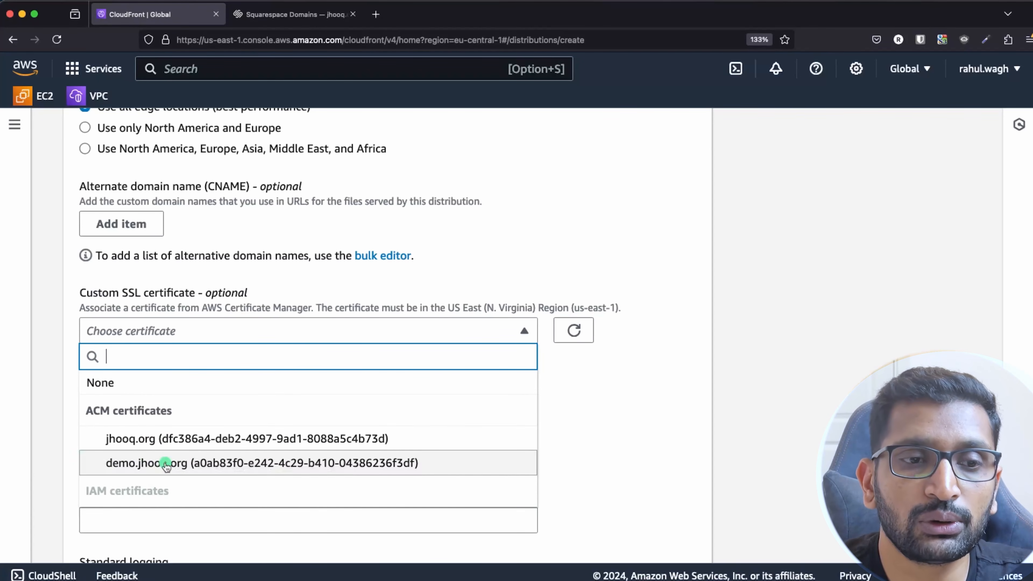
click(594, 389)
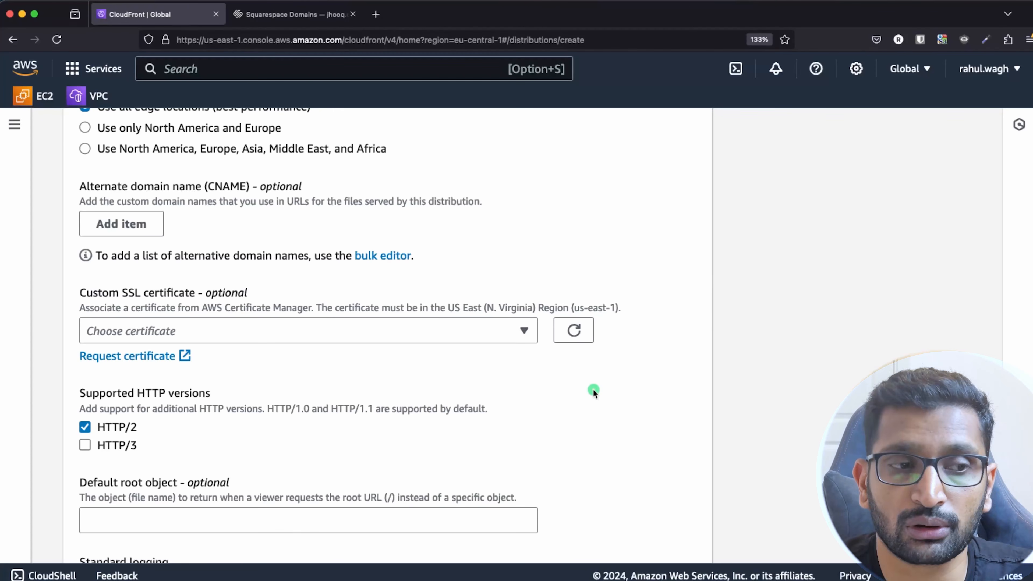
Step: Start a public certificate request in AWS Certificate Manager for the domain demo1.jhooq.org, keeping DNS validation
click(134, 358)
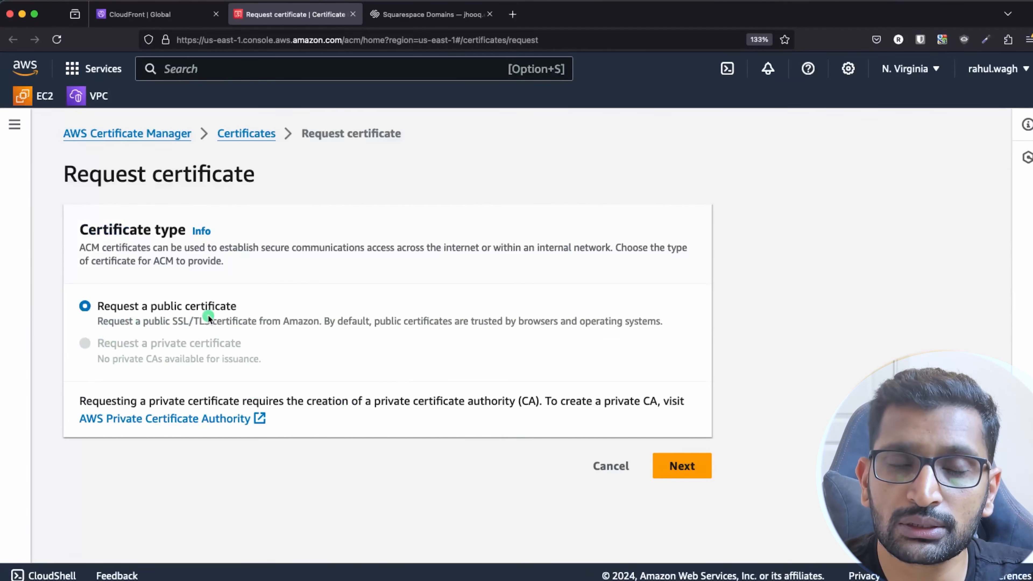
click(680, 465)
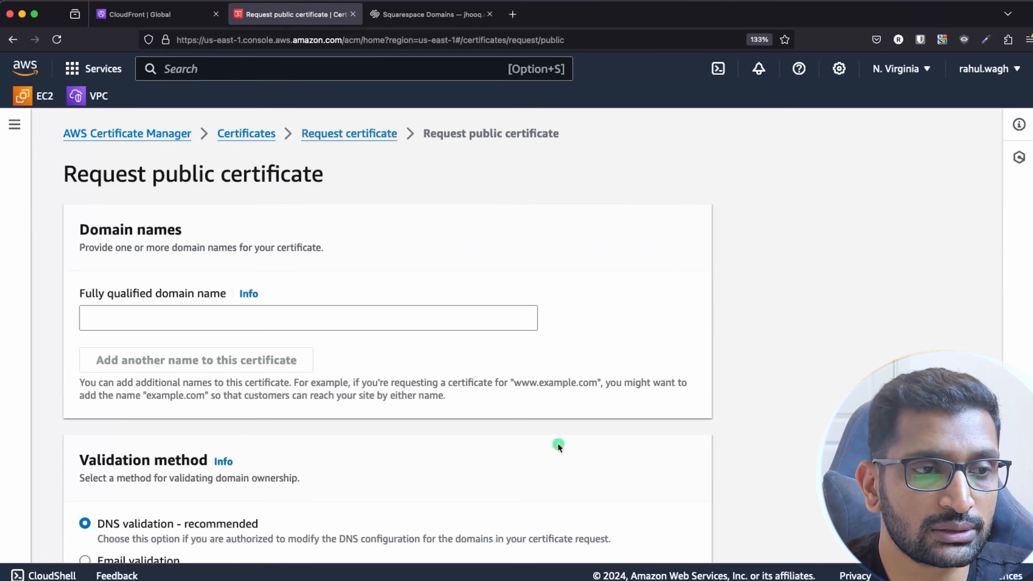
click(164, 315)
text(demo)
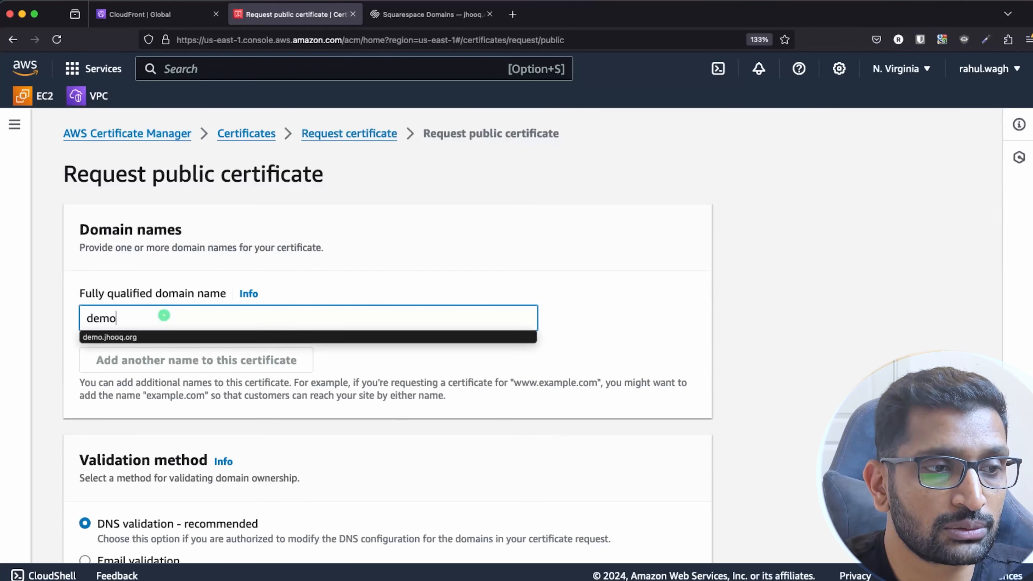
text(1.jh)
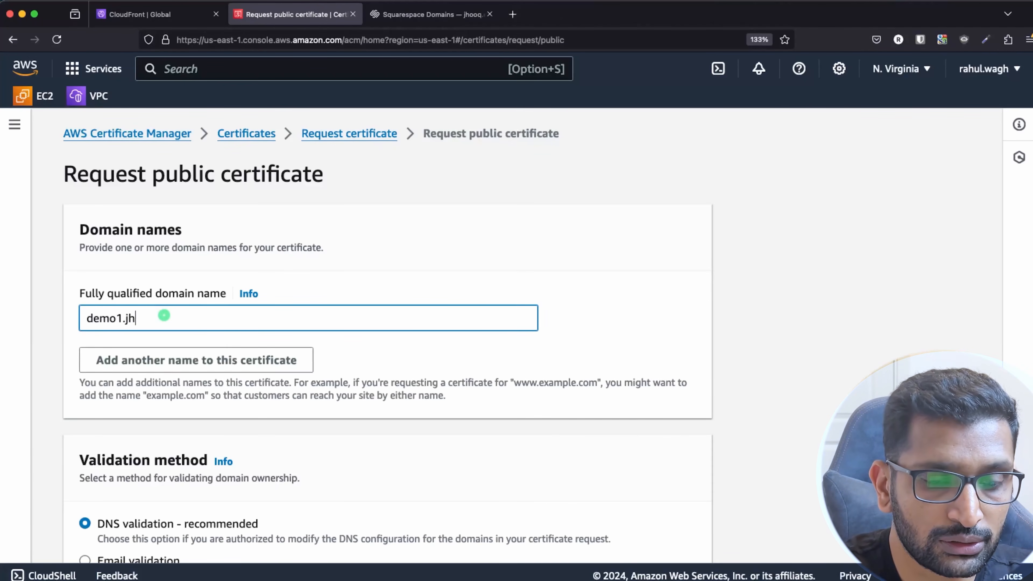
text(ooq.org)
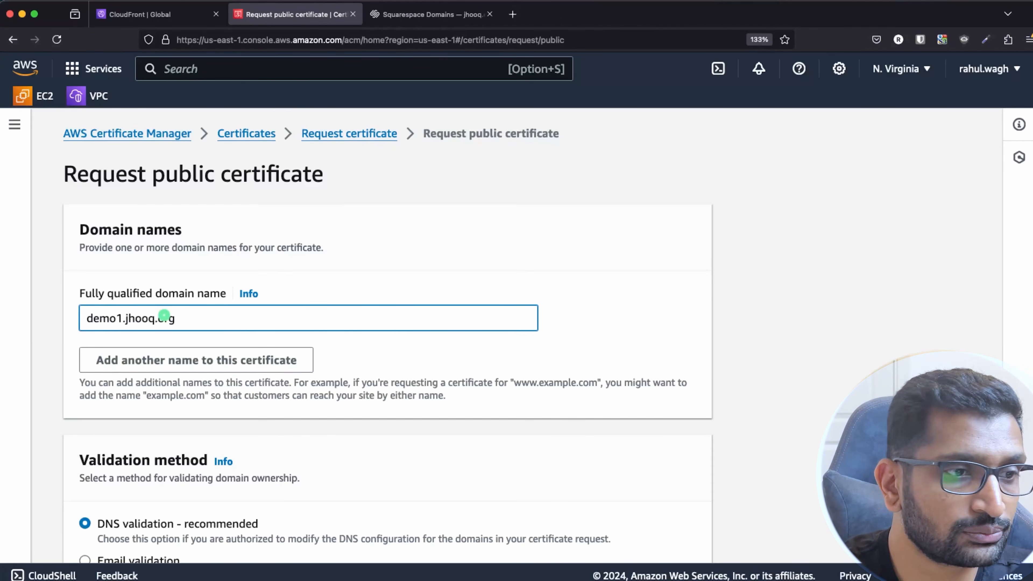
scroll(288, 351, down, 5)
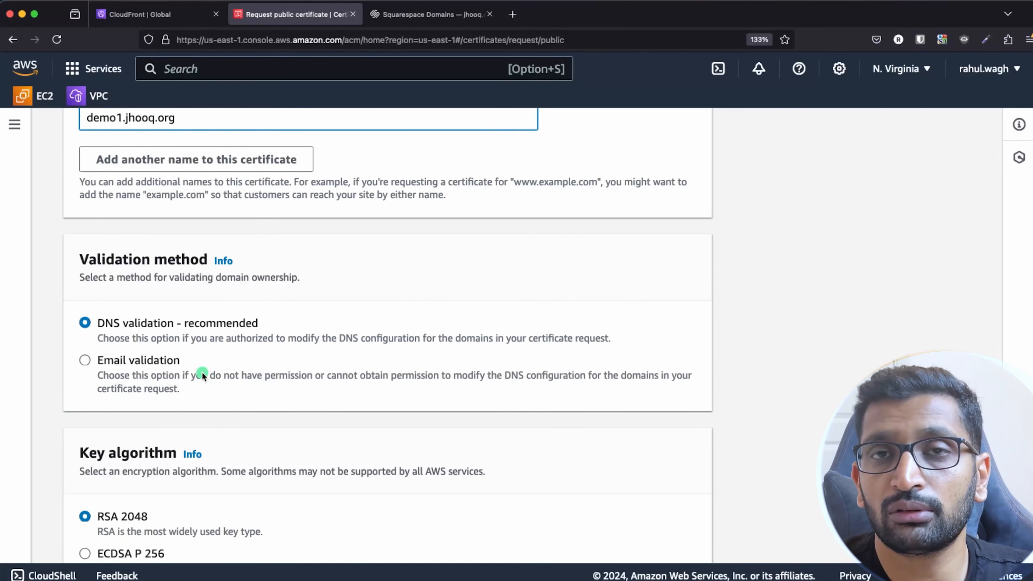
scroll(202, 375, up, 5)
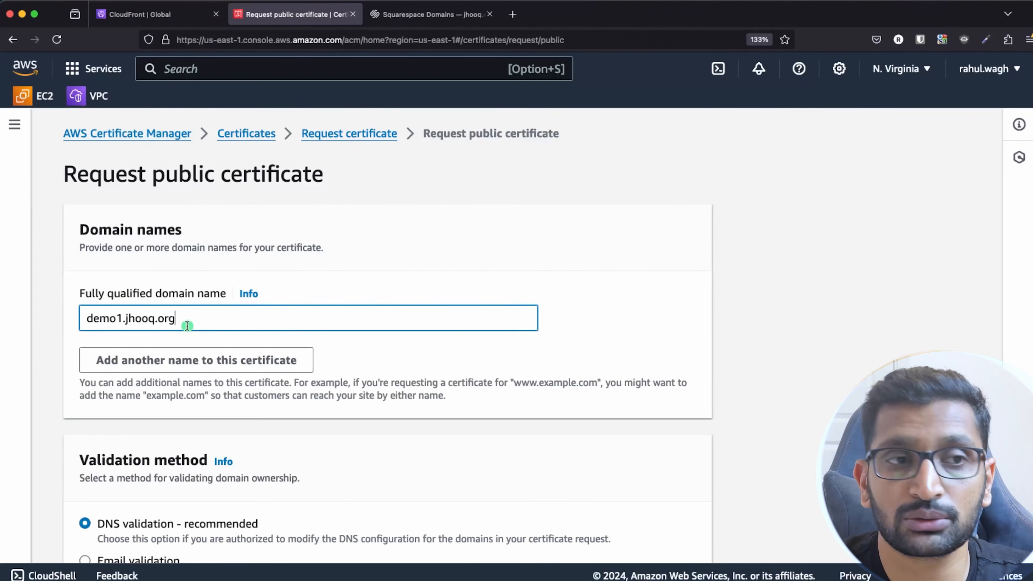
Step: Open Route 53 in a separate browser tab and check its hosted zones for the jhooq.org domain
click(192, 69)
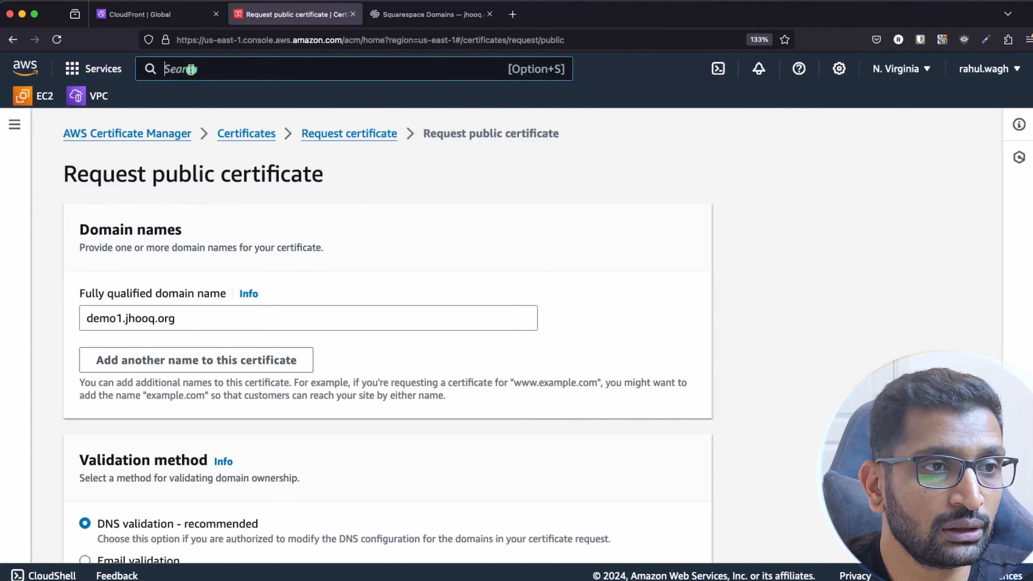
text(route 53)
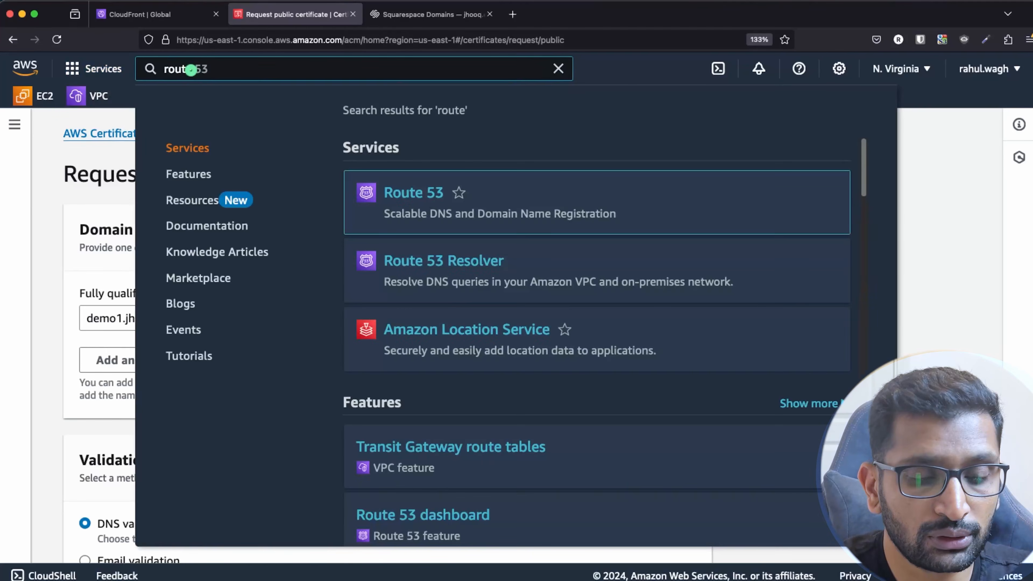
super+click(409, 194)
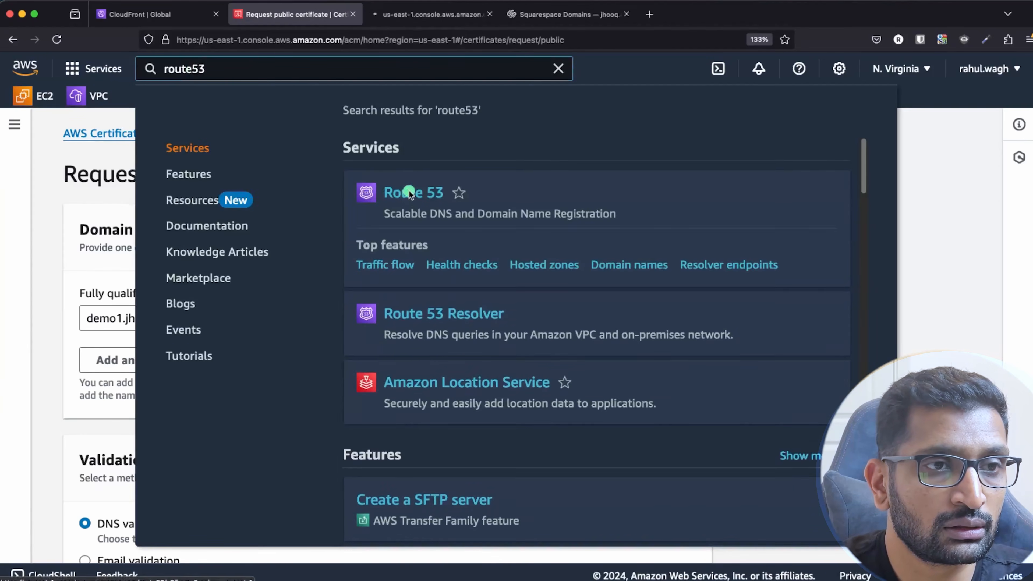
key(ctrl+Tab)
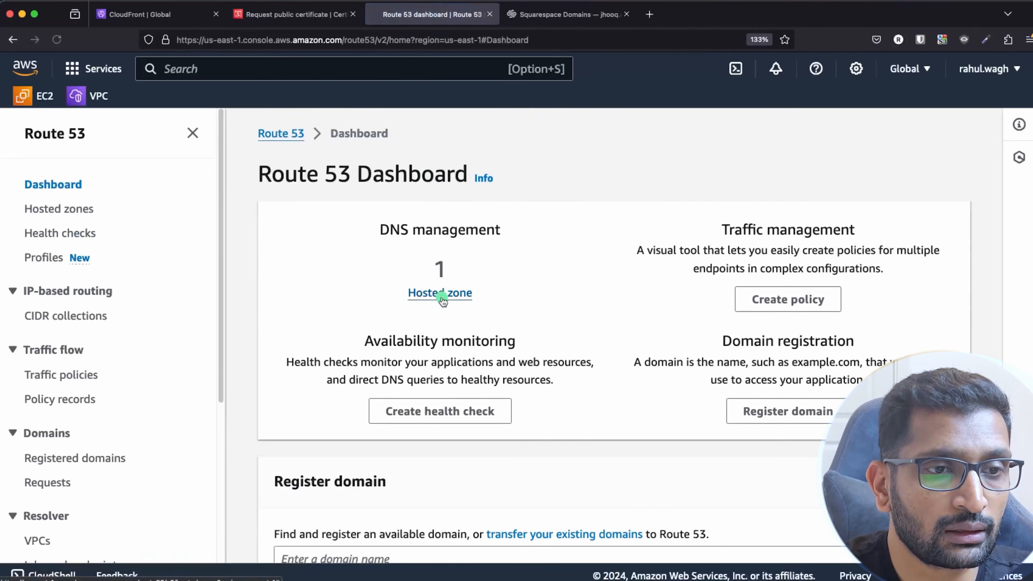
click(442, 301)
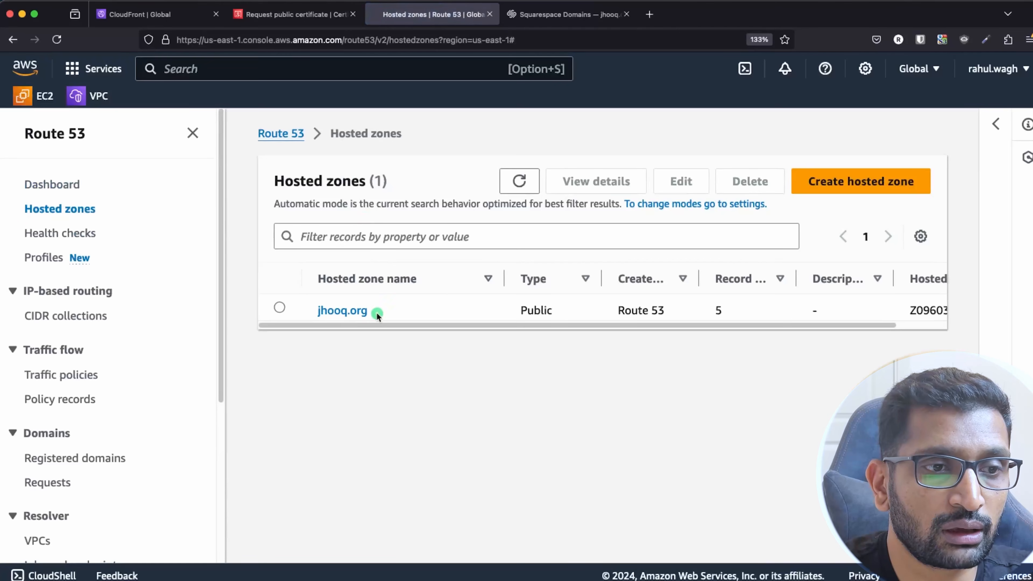
drag(376, 312, 315, 311)
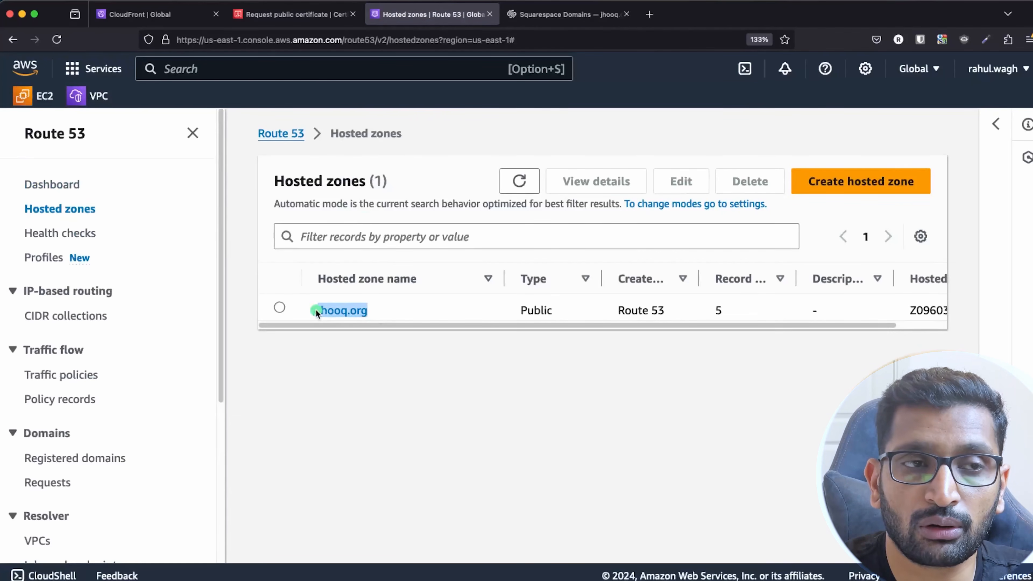
Step: Submit the public certificate request for demo1.jhooq.org, keeping DNS validation and the RSA 2048 key algorithm
click(293, 14)
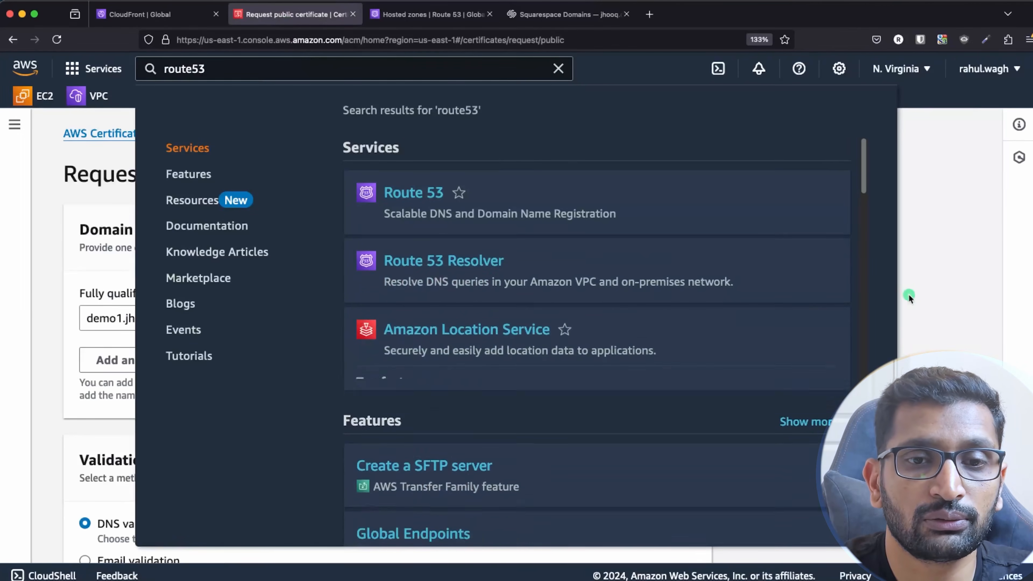
click(939, 270)
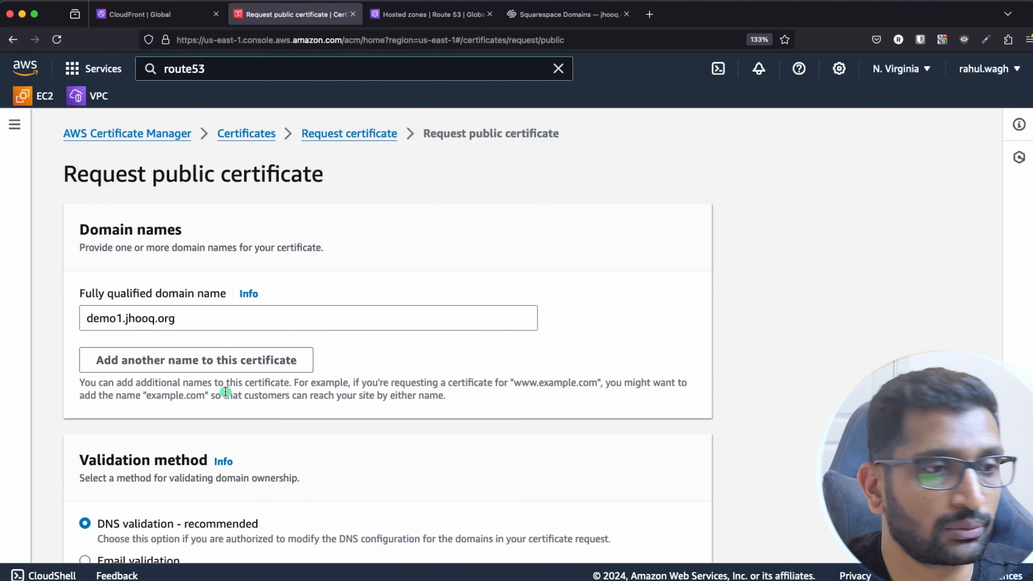
scroll(223, 395, down, 5)
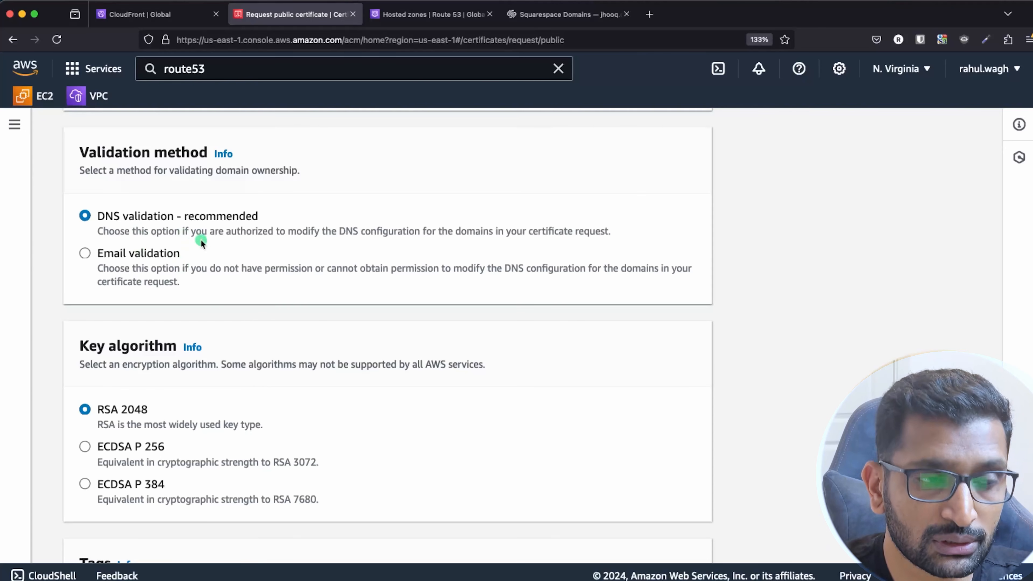
scroll(208, 293, down, 3)
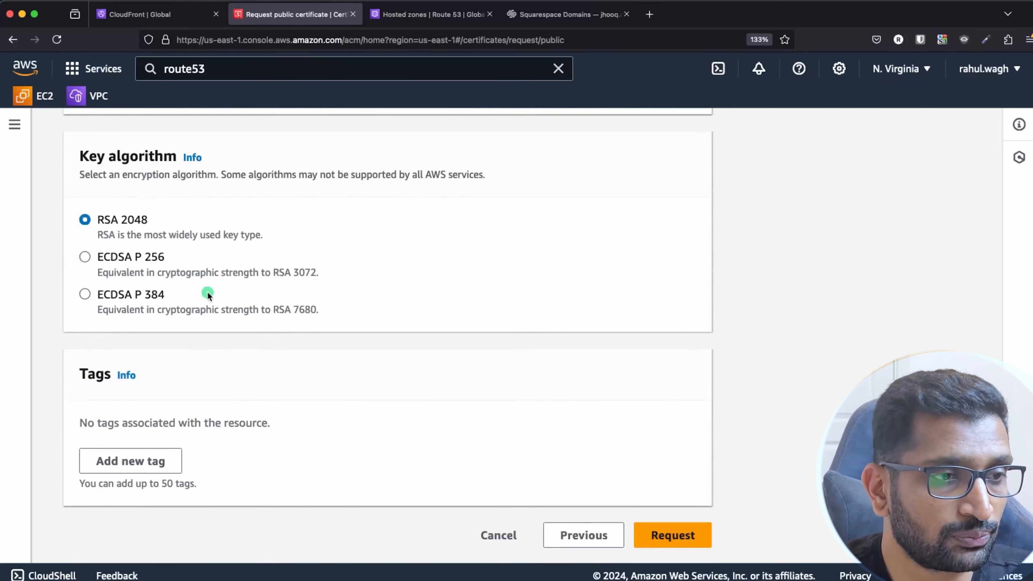
click(691, 537)
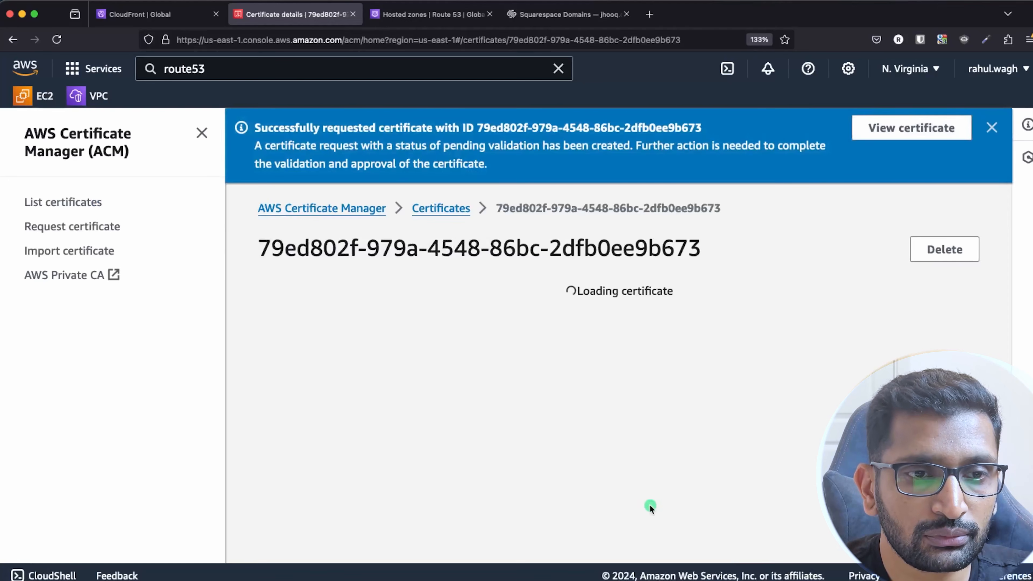
Step: Dismiss the request notification, reload the certificate details and check the validation status of the demo1.jhooq.org domain
scroll(569, 326, down, 1)
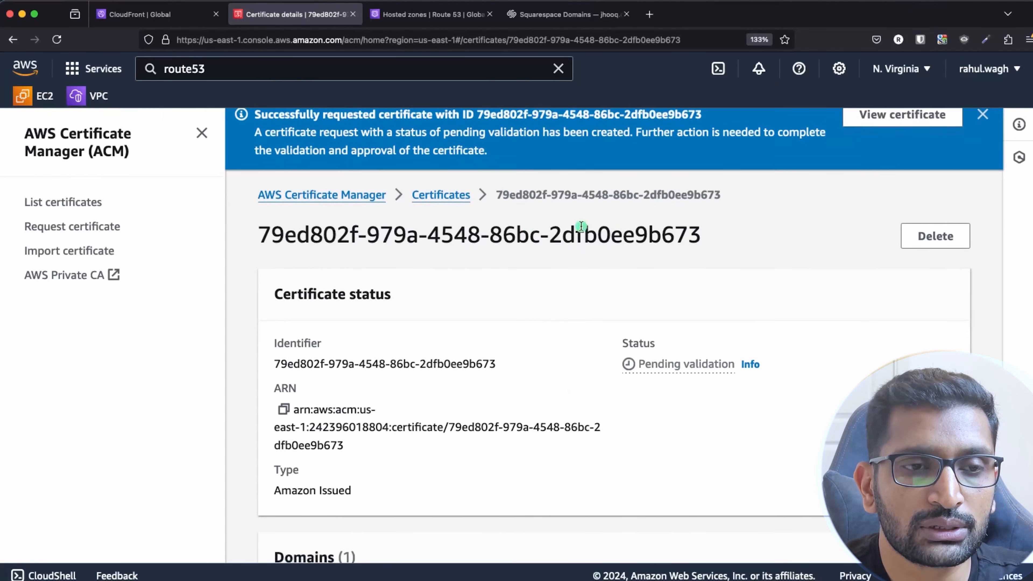
scroll(556, 373, up, 1)
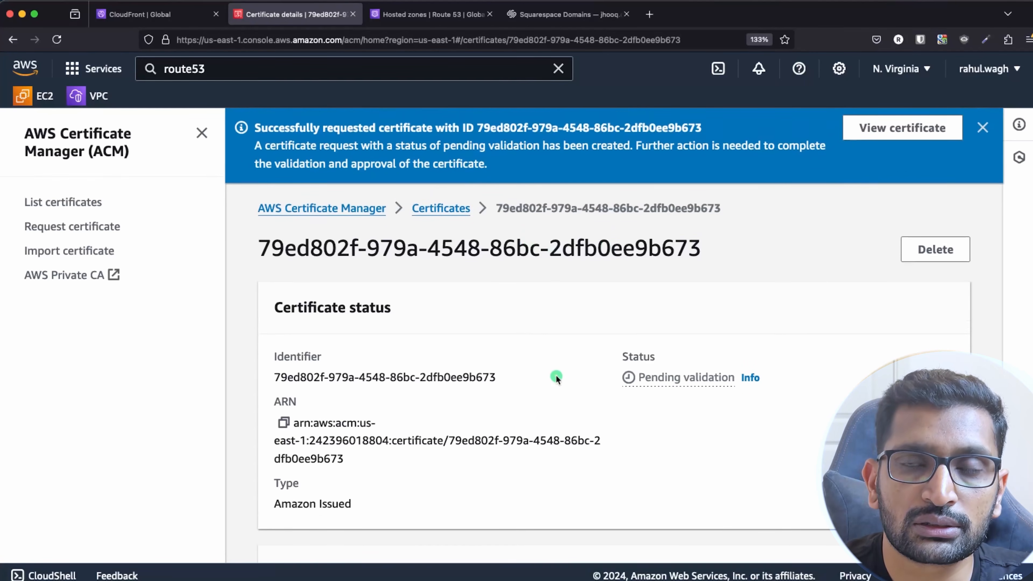
click(982, 131)
scroll(509, 374, down, 5)
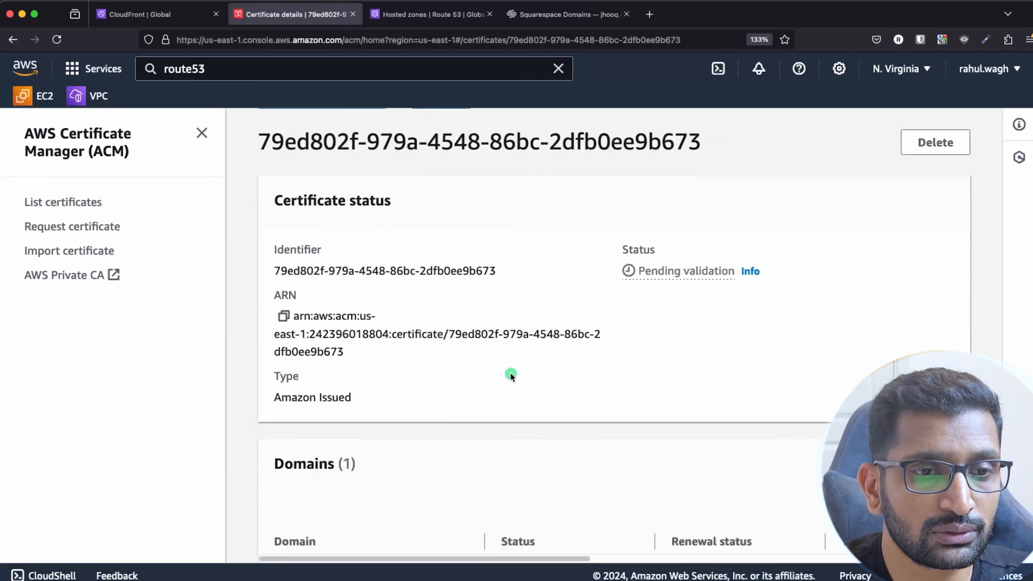
click(56, 40)
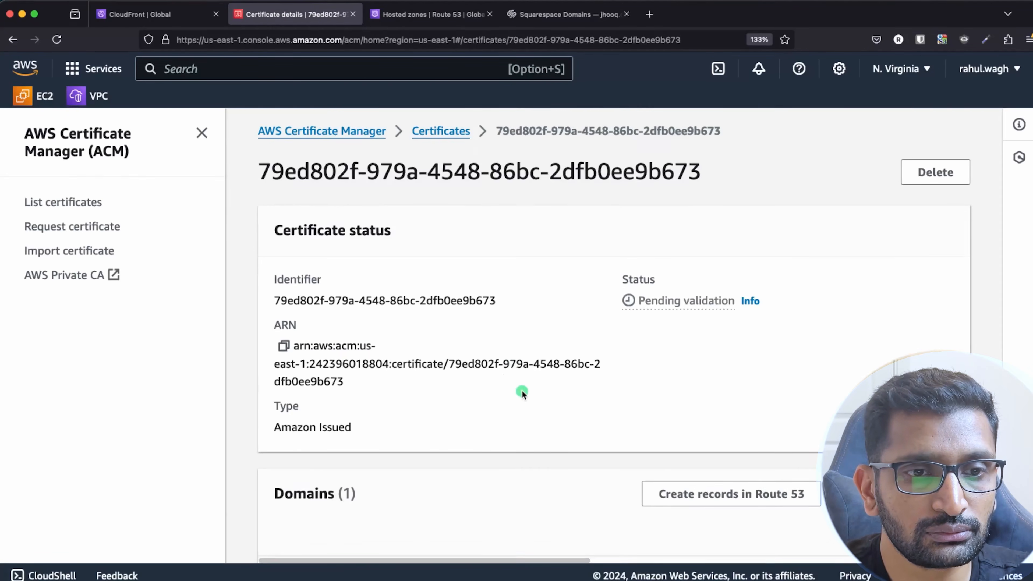
scroll(522, 391, down, 5)
scroll(522, 391, down, 1)
drag(614, 321, 518, 320)
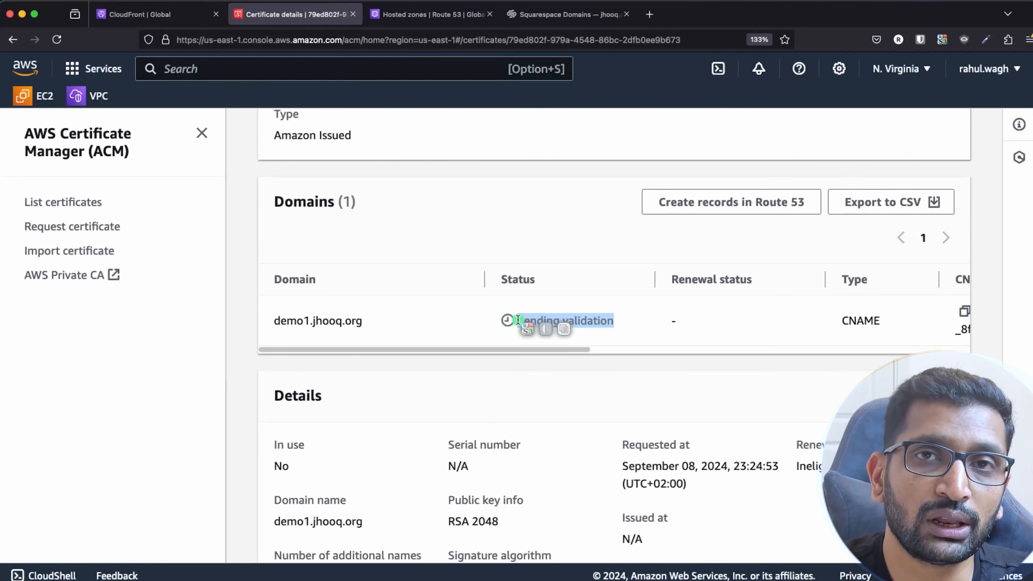
scroll(479, 421, up, 2)
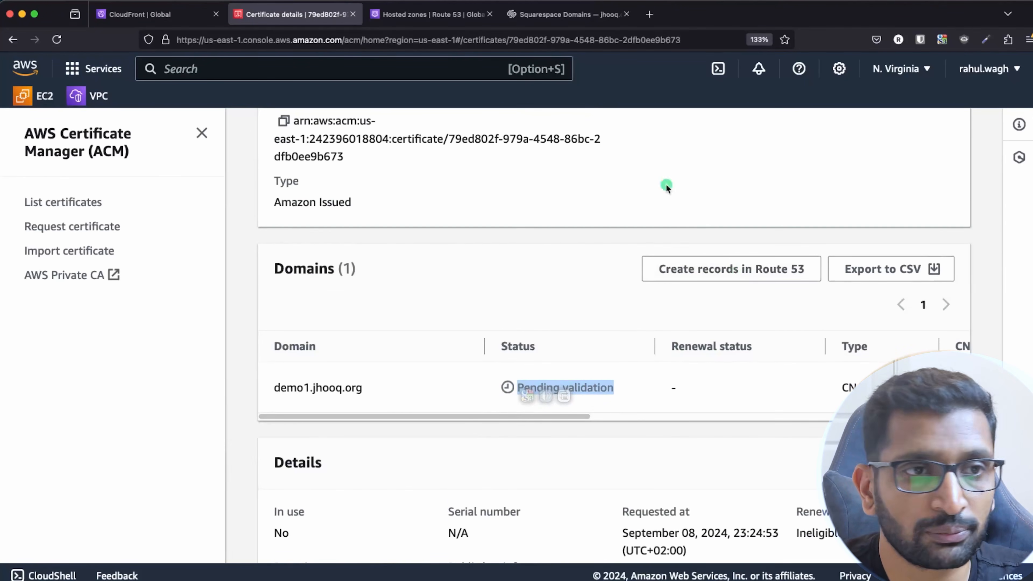
Step: Open the jhooq.org hosted zone in Route 53 and sort its records by type to examine the existing CNAME records
click(429, 15)
click(348, 311)
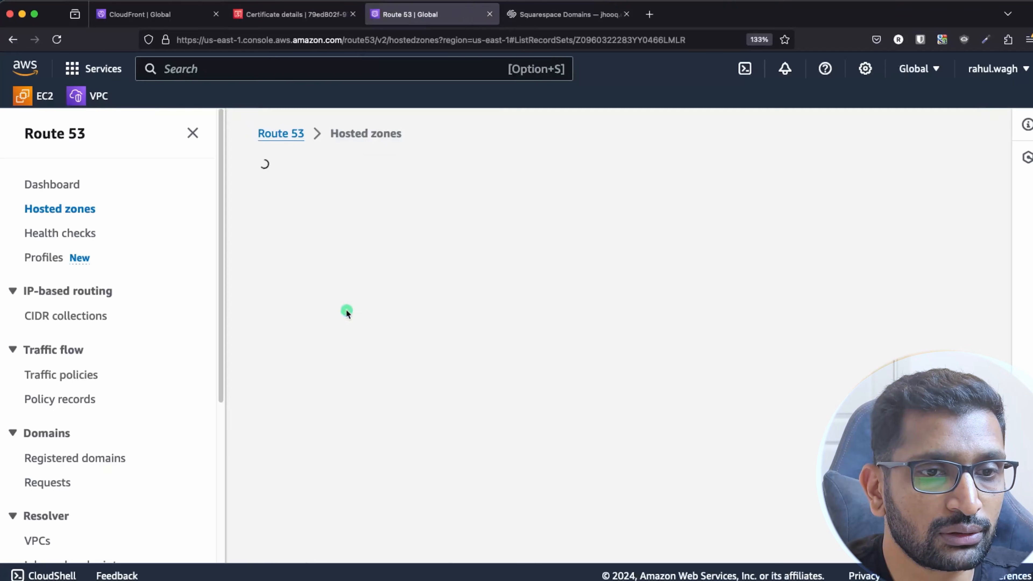
scroll(372, 410, down, 4)
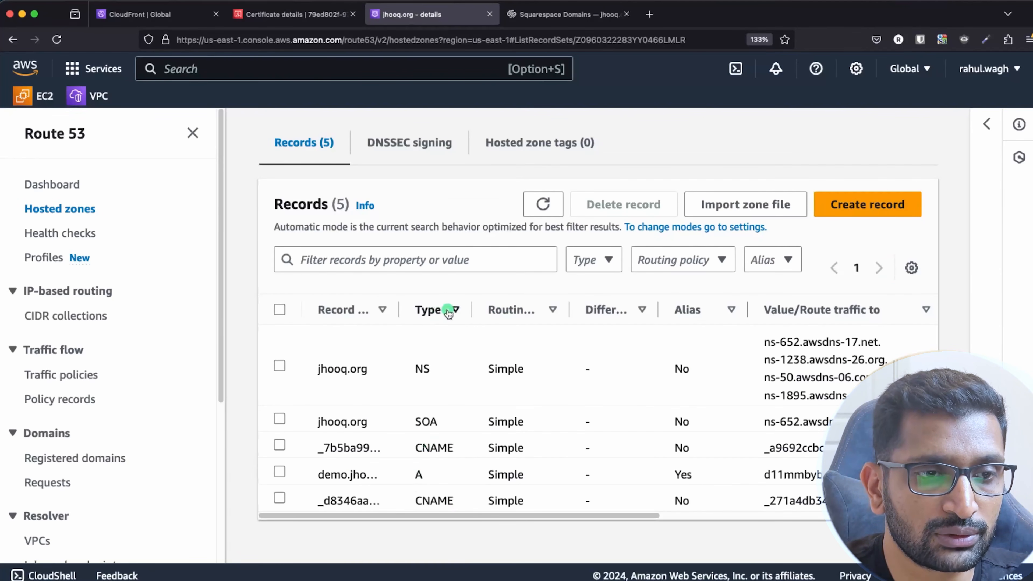
click(435, 308)
drag(411, 372, 456, 392)
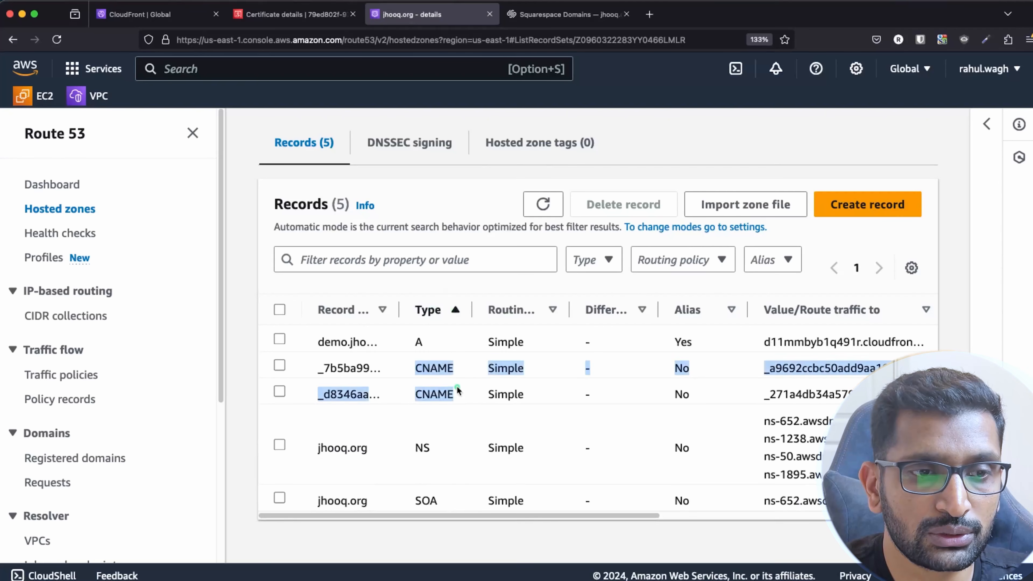
Step: Create the DNS validation record for demo1.jhooq.org in Route 53 from the certificate's details
mouse_move(303, 26)
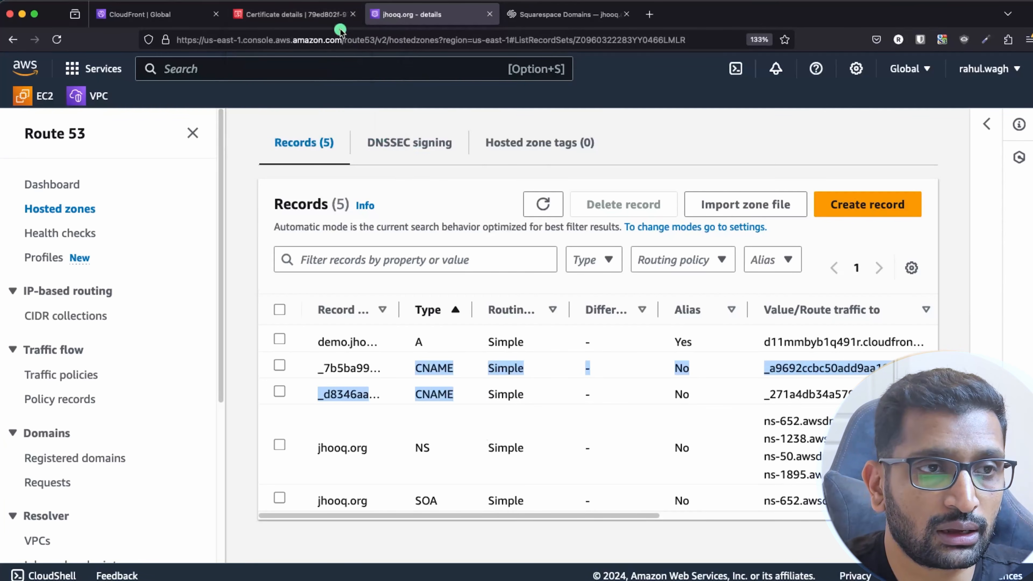
click(318, 23)
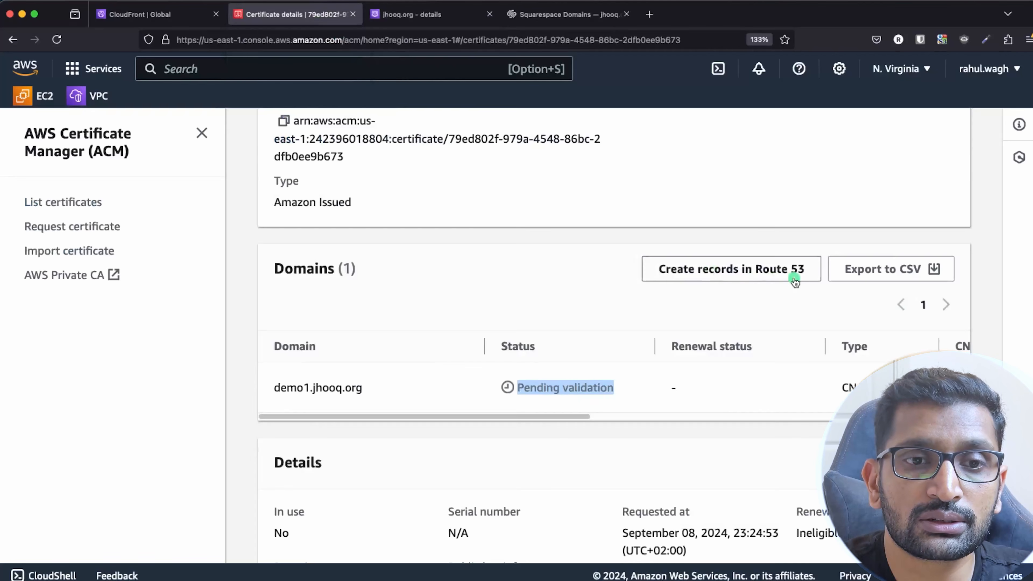
click(734, 273)
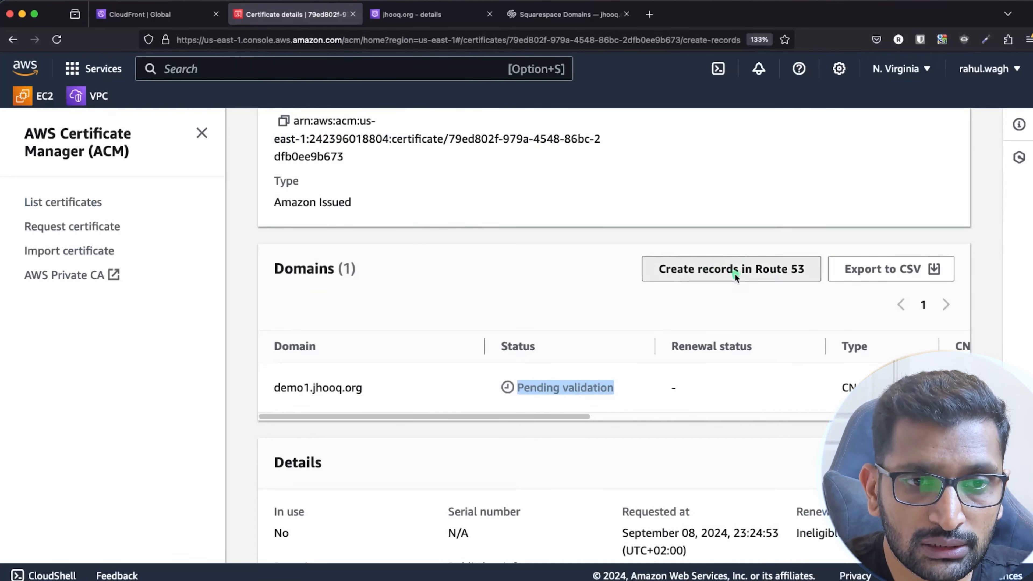
click(446, 18)
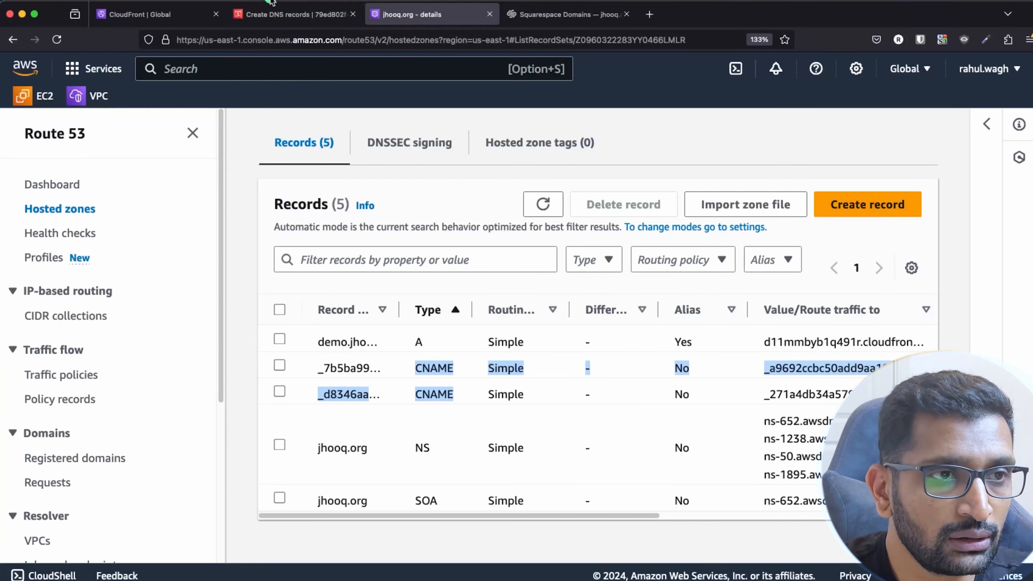
click(268, 14)
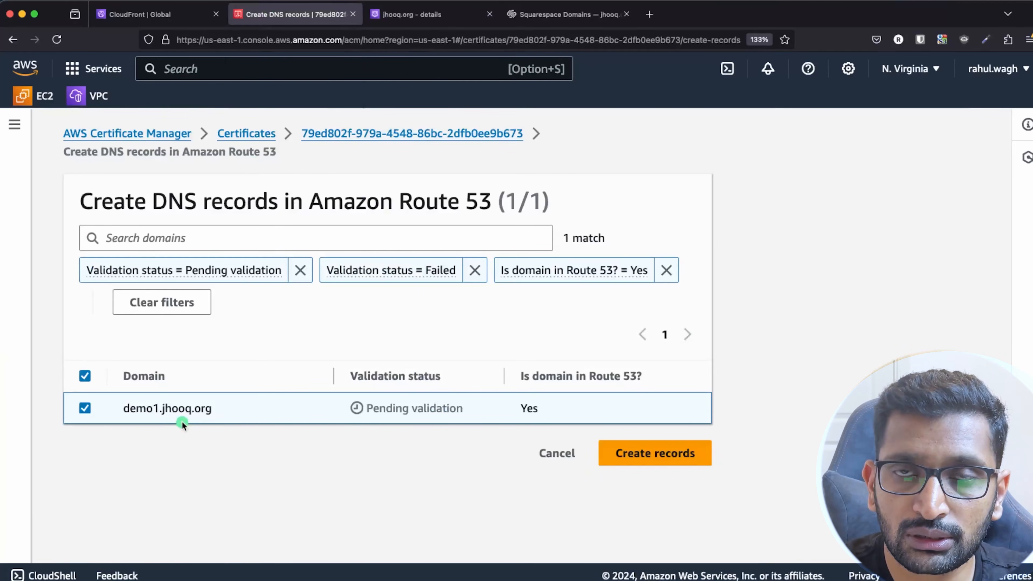
click(656, 456)
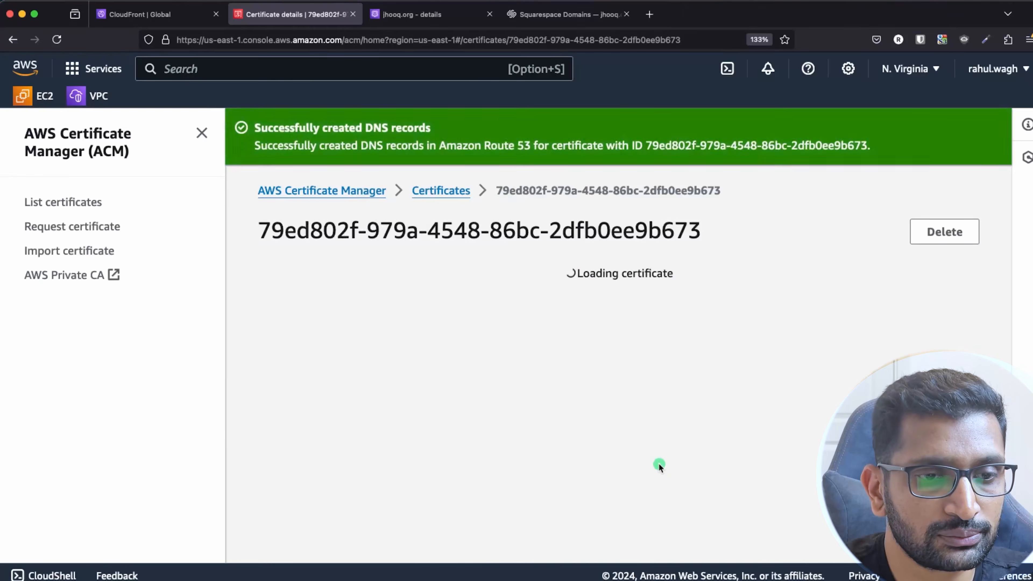
scroll(570, 420, down, 5)
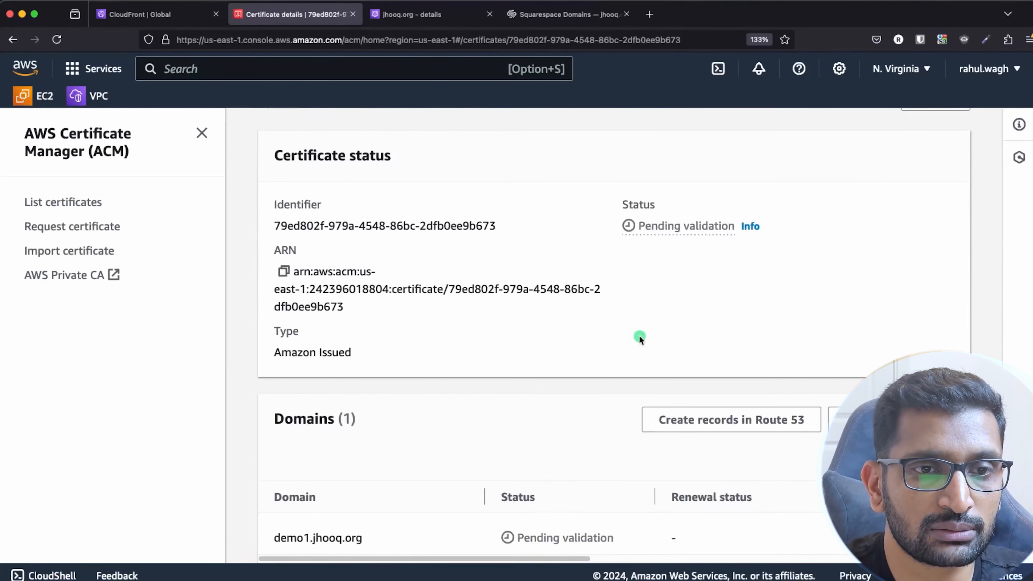
Step: Refresh the jhooq.org hosted zone's record list and check it for the certificate's CNAME validation record
click(439, 15)
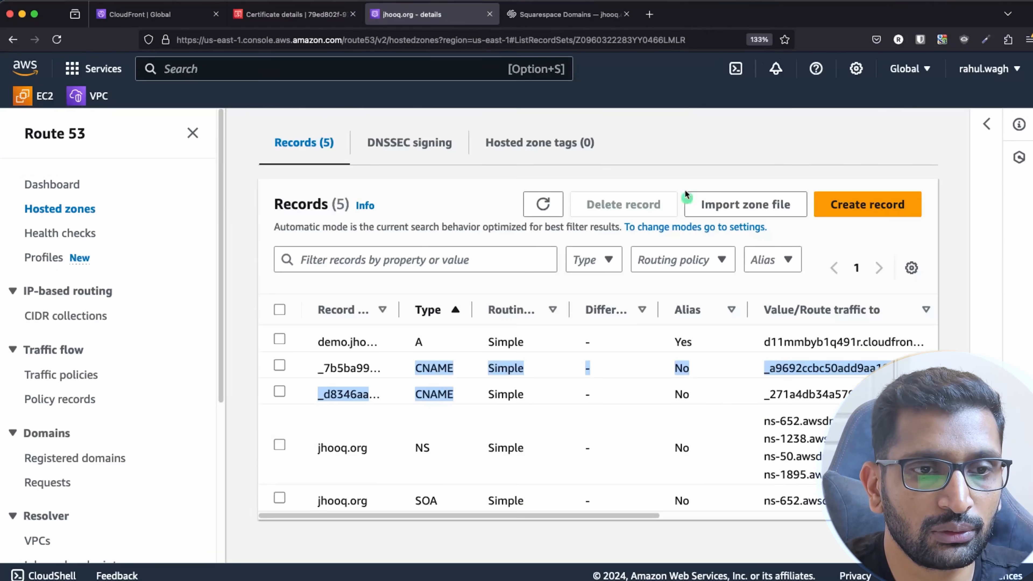
click(542, 203)
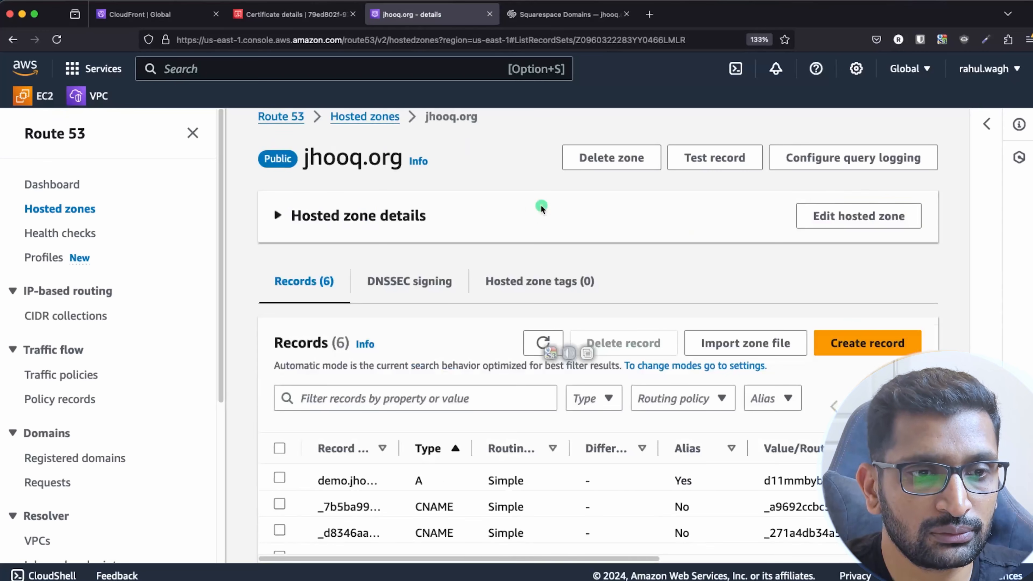
scroll(456, 288, down, 4)
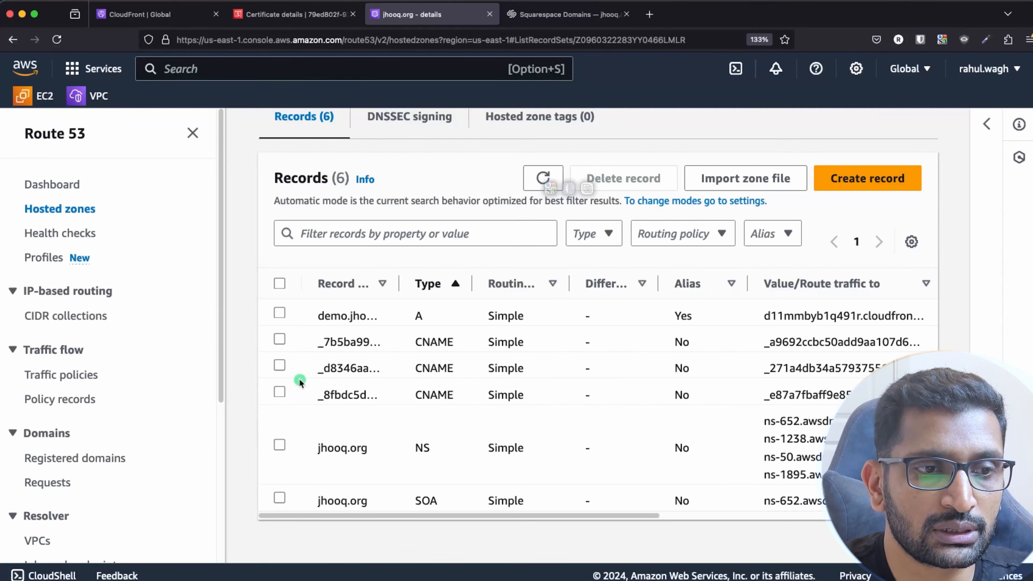
double_click(340, 342)
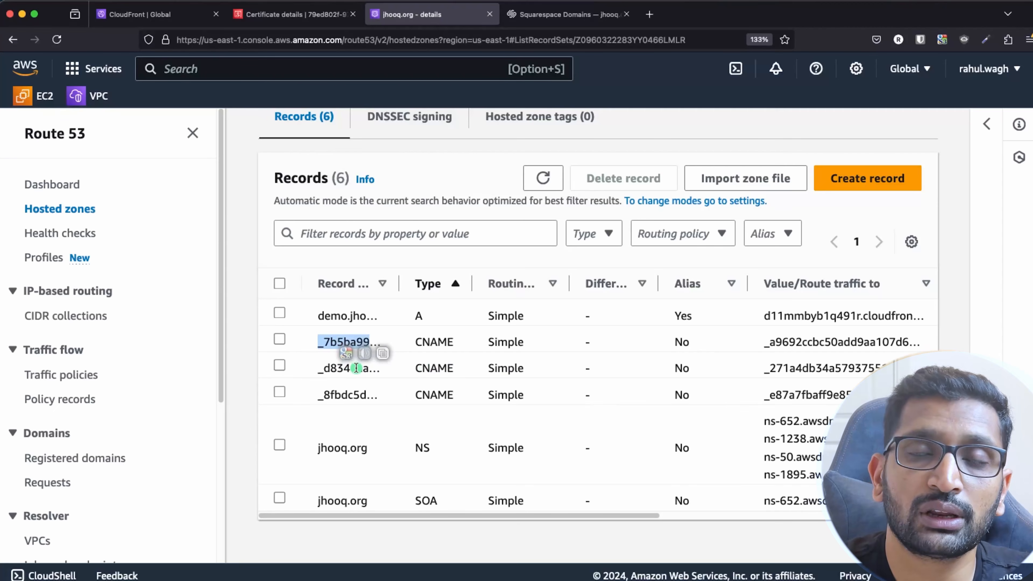
Step: Reload the certificate details in AWS Certificate Manager and check the certificate status and the demo1.jhooq.org domain status
click(277, 15)
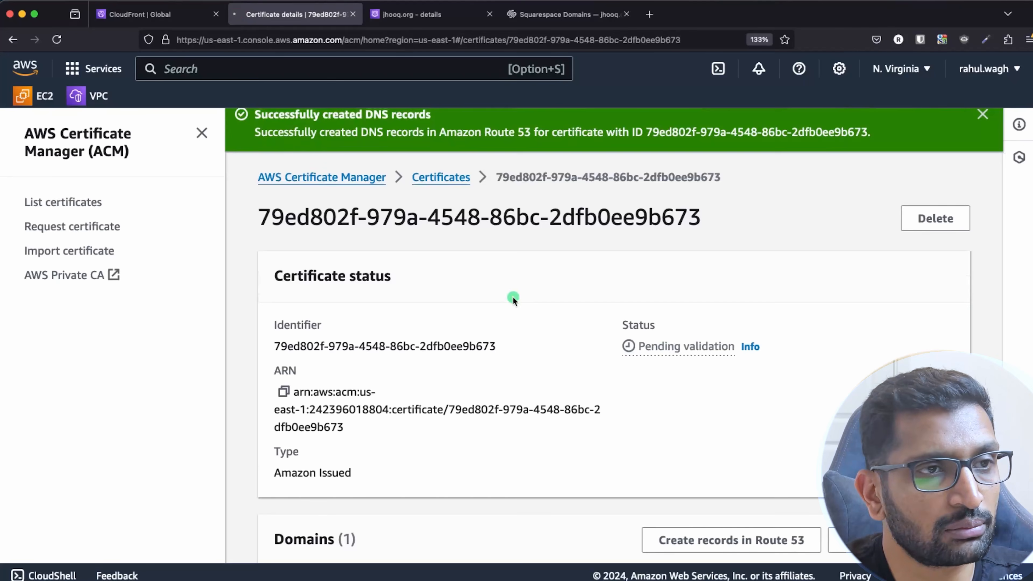
key(super+r)
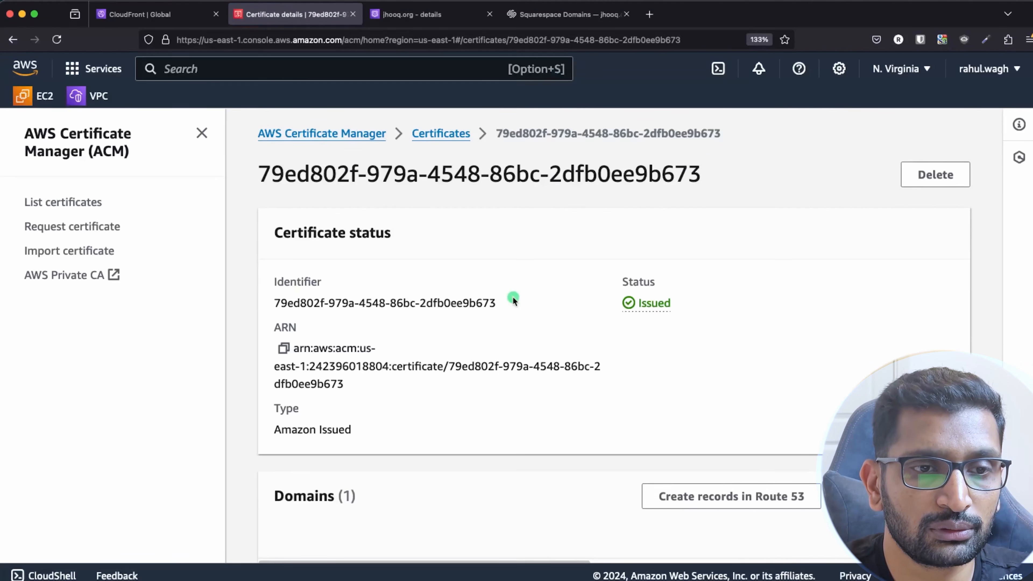
scroll(628, 336, down, 1)
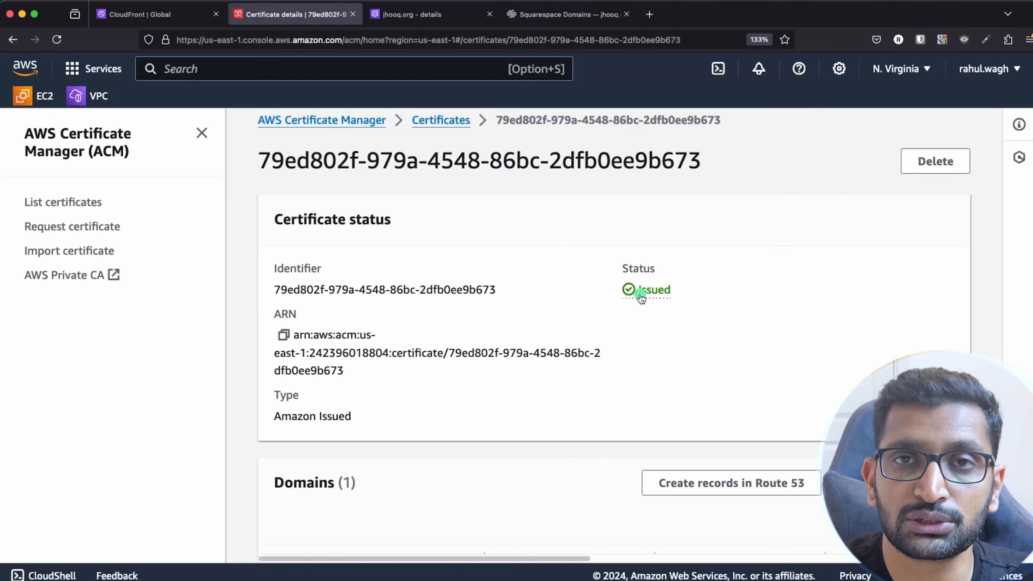
scroll(547, 352, down, 5)
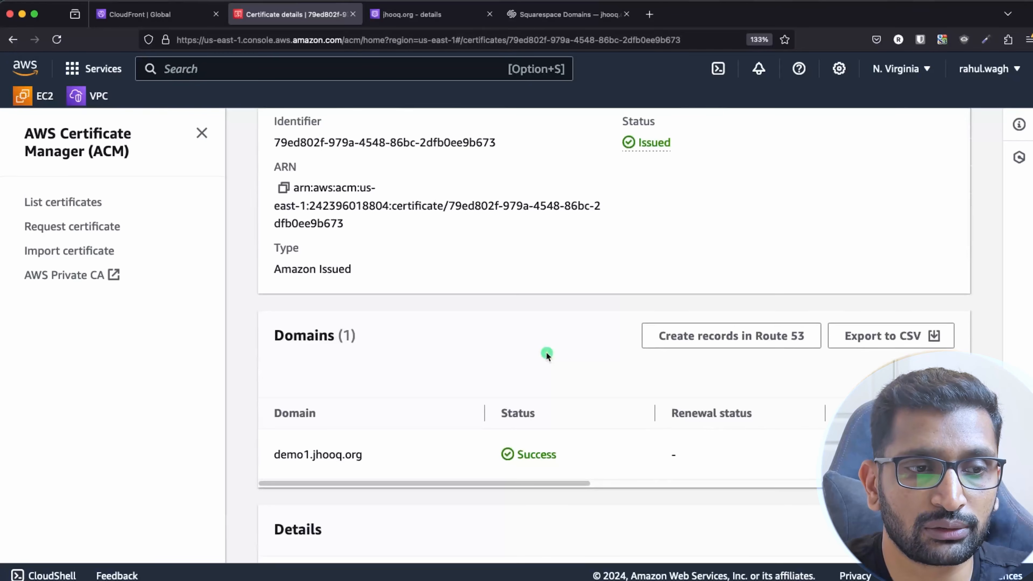
Step: Return to the CloudFront distribution form, refresh the custom SSL certificate list and choose the demo1.jhooq.org certificate
triple_click(318, 453)
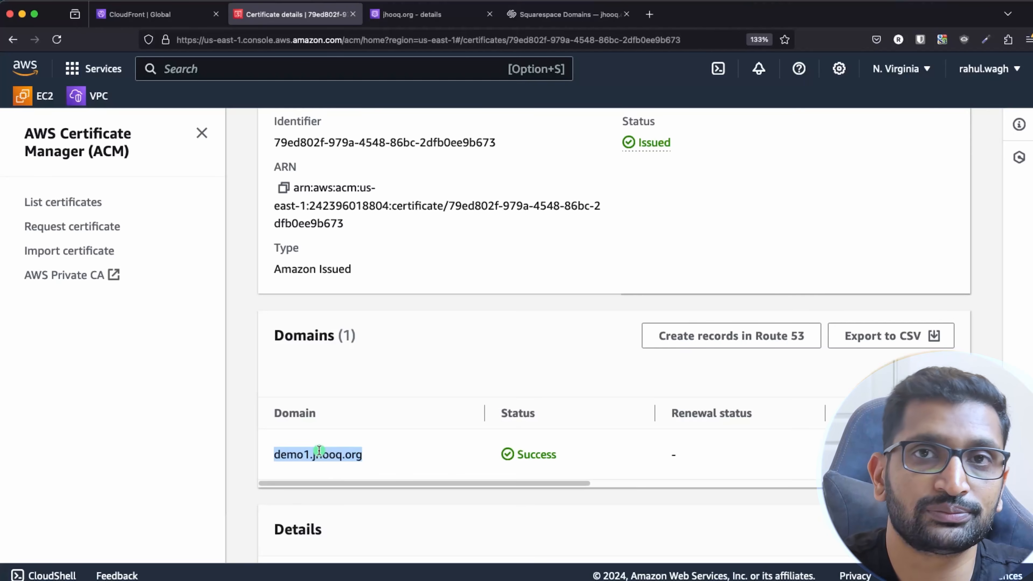
scroll(494, 293, up, 4)
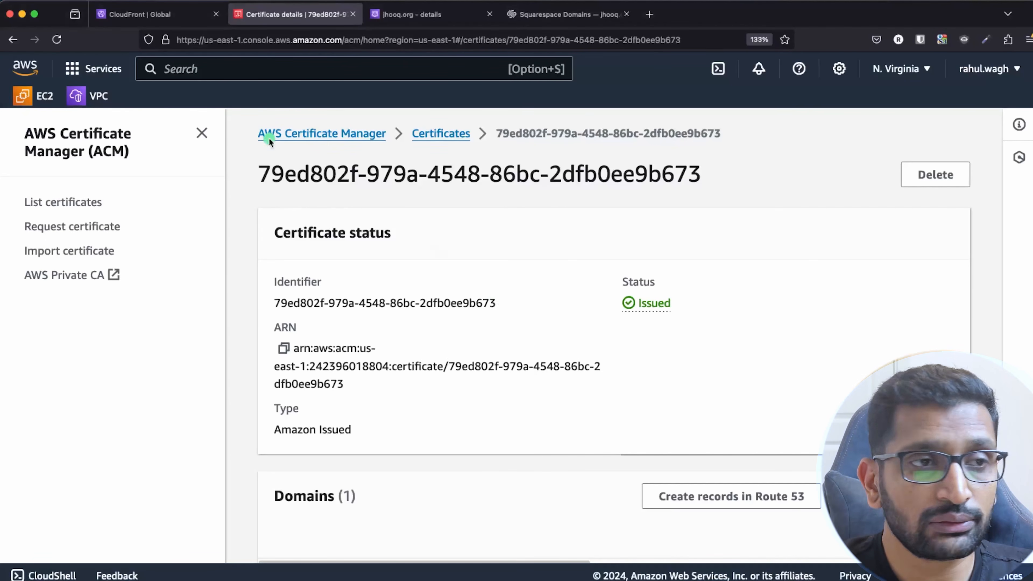
click(169, 14)
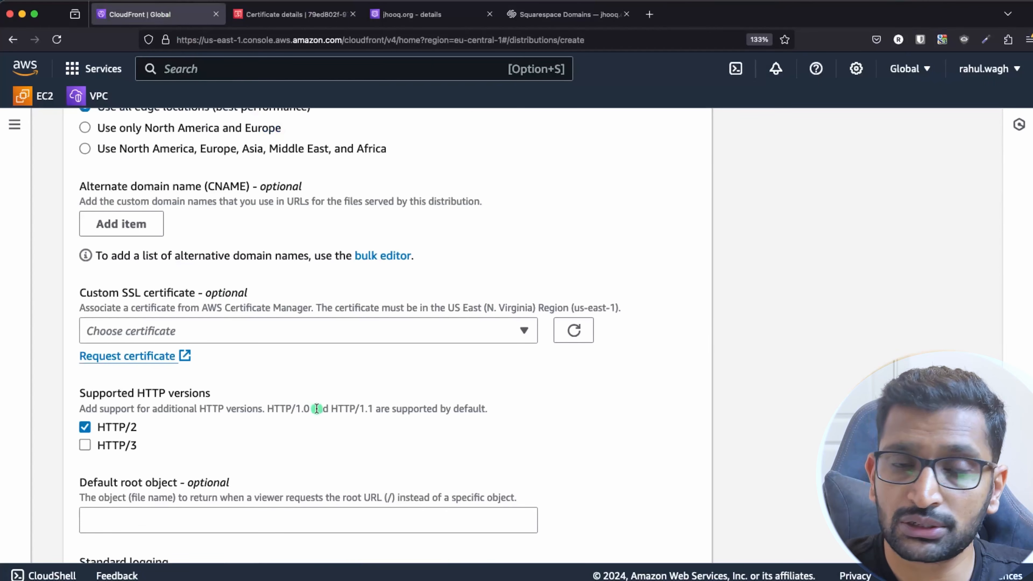
click(507, 332)
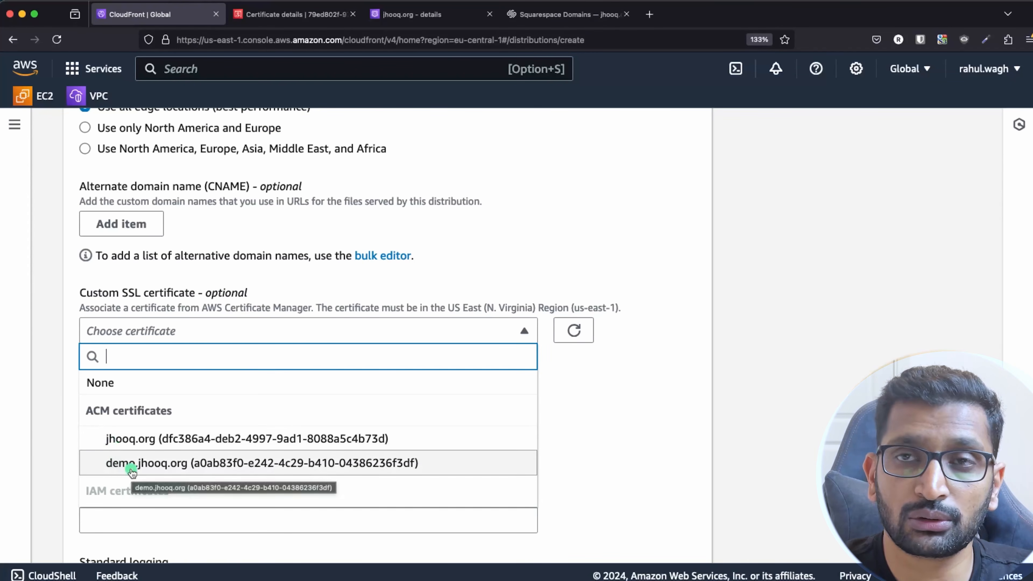
click(603, 398)
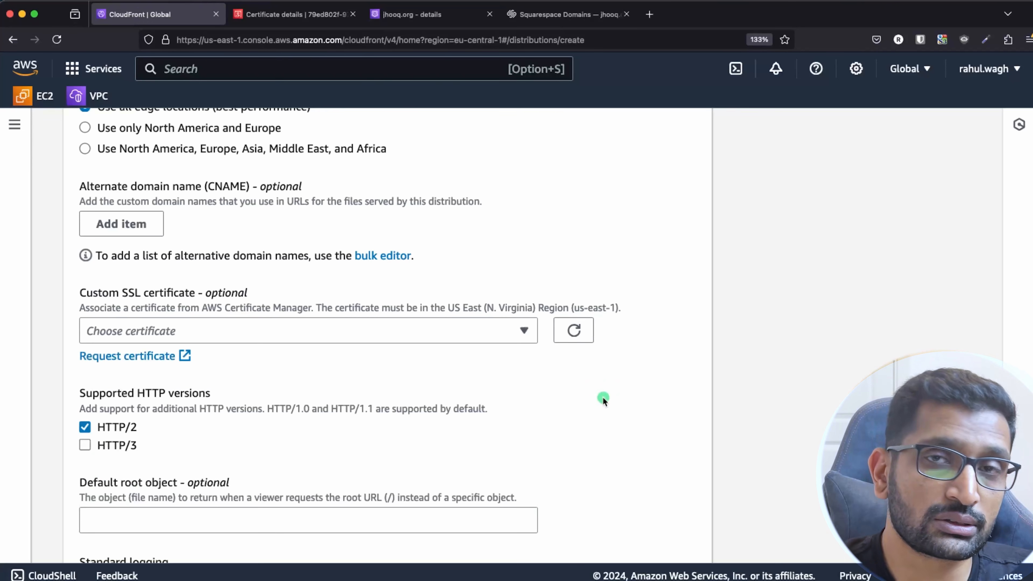
click(574, 332)
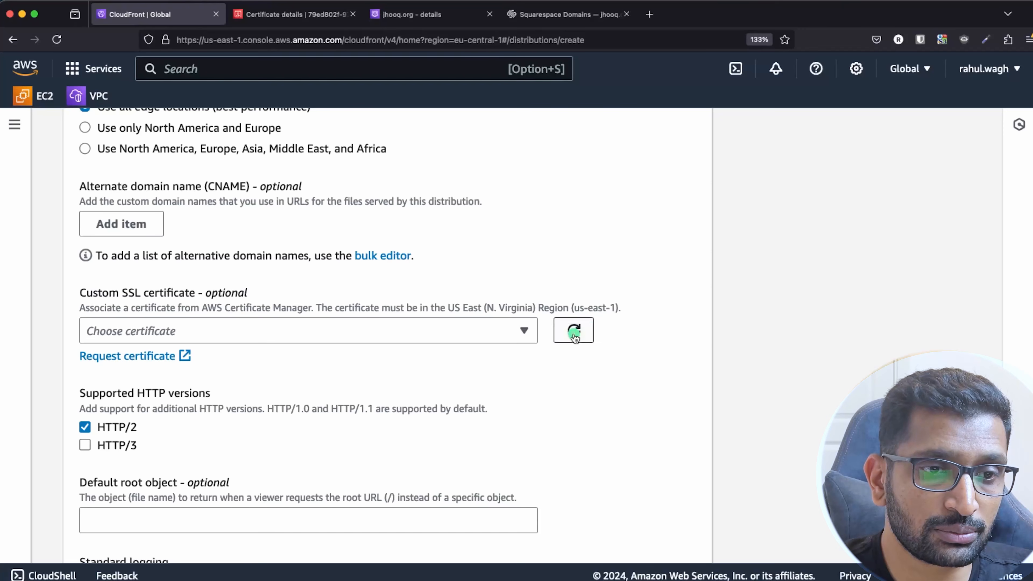
click(519, 330)
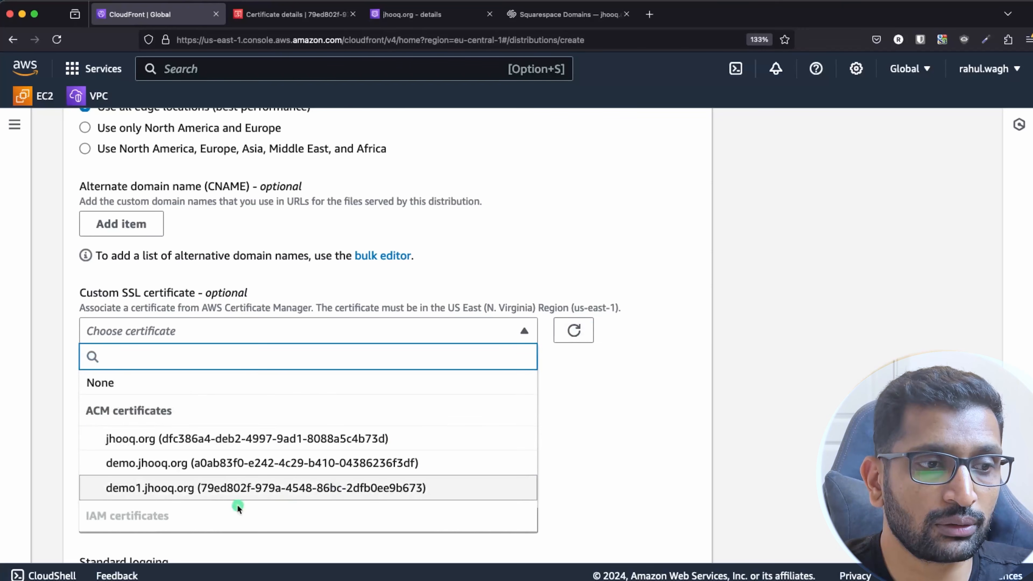
click(189, 495)
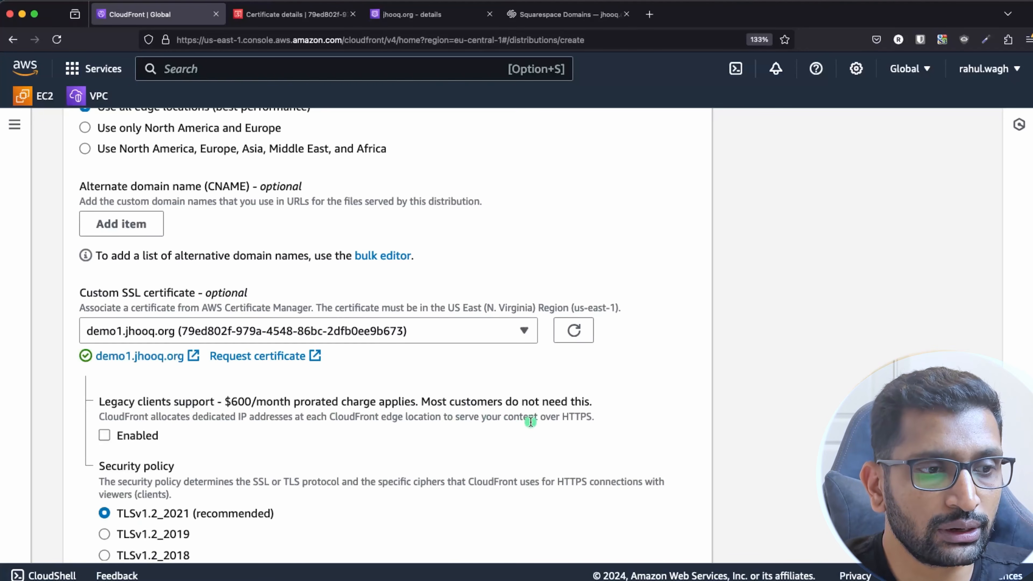
Step: Create the distribution with TLSv1.2_2021, HTTP/2, standard logging off and IPv6 on, and check its deployment status
scroll(530, 421, down, 5)
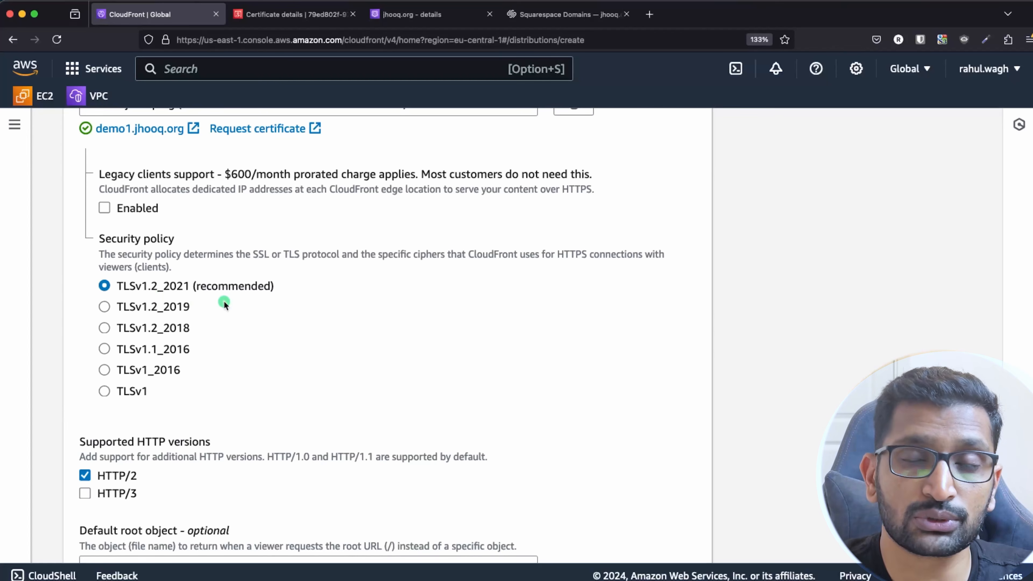
scroll(272, 341, down, 5)
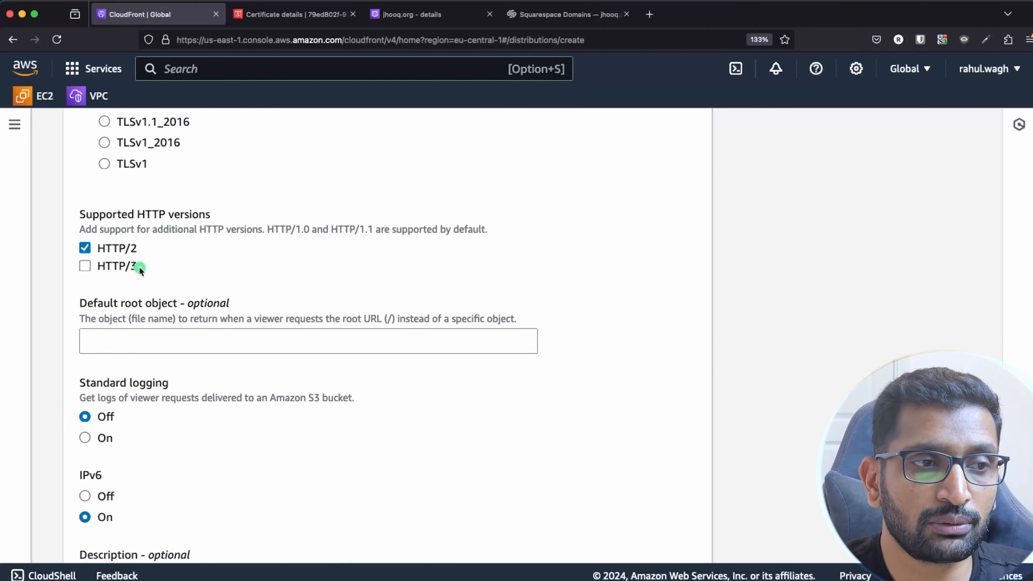
scroll(280, 369, down, 2)
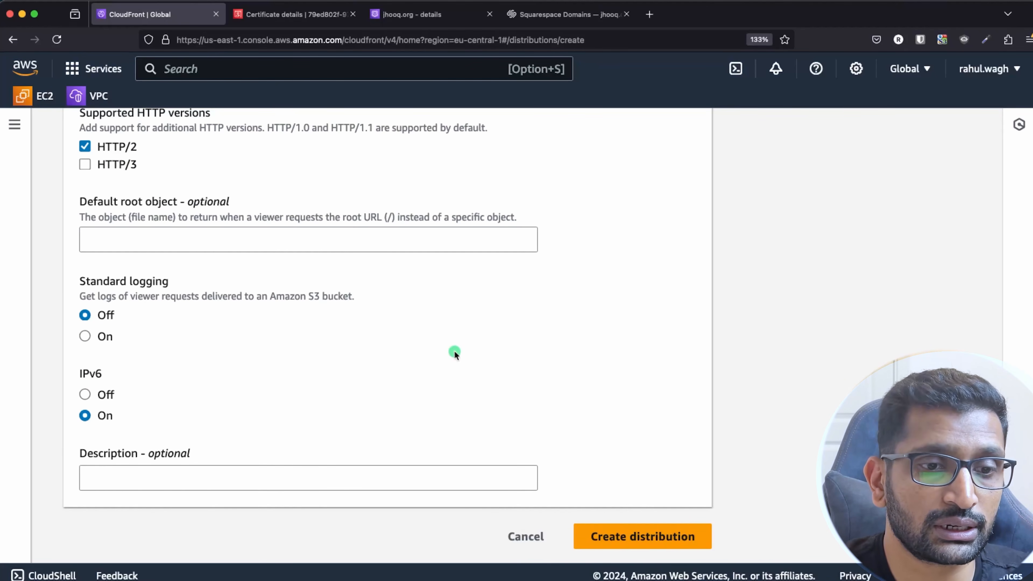
click(651, 537)
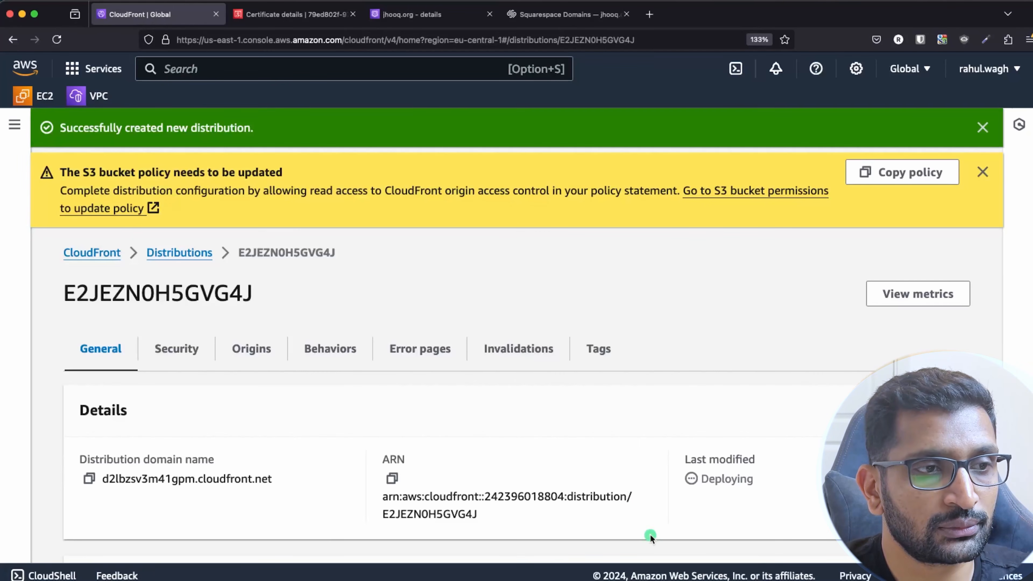
scroll(507, 322, down, 2)
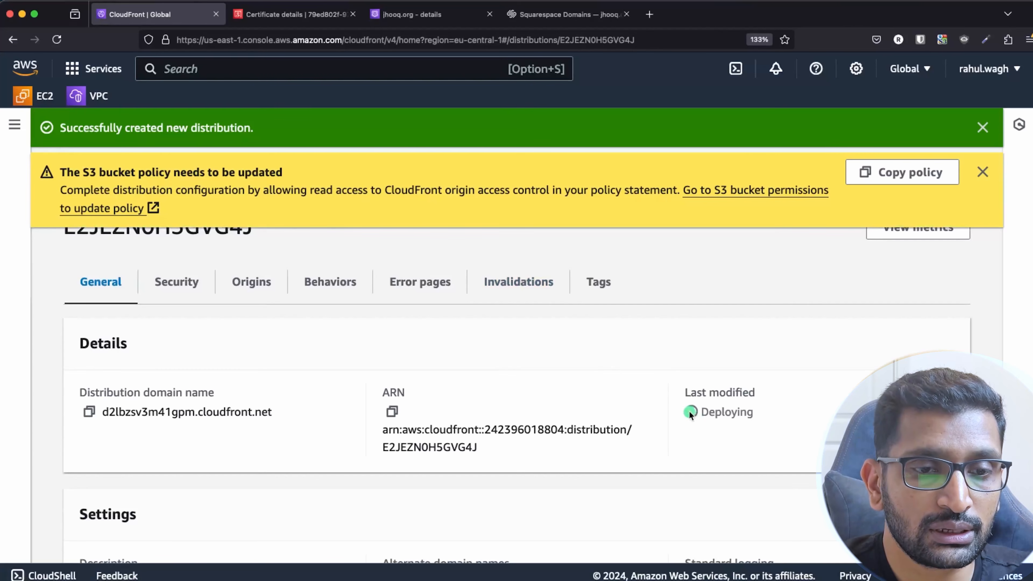
drag(686, 393, 770, 424)
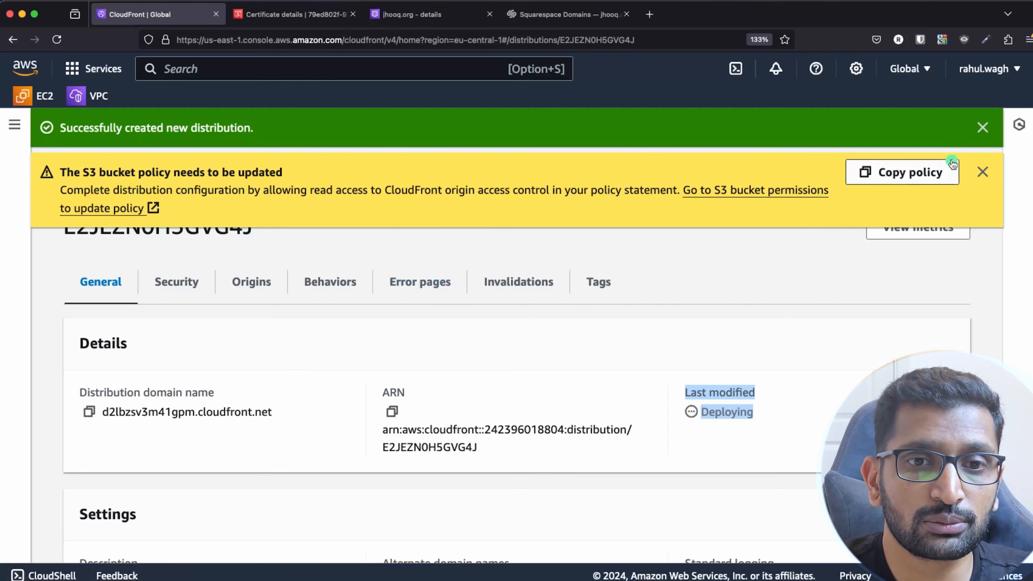
Step: Copy the CloudFront bucket policy statement and open the demo1.jhooq.org bucket in S3
click(885, 176)
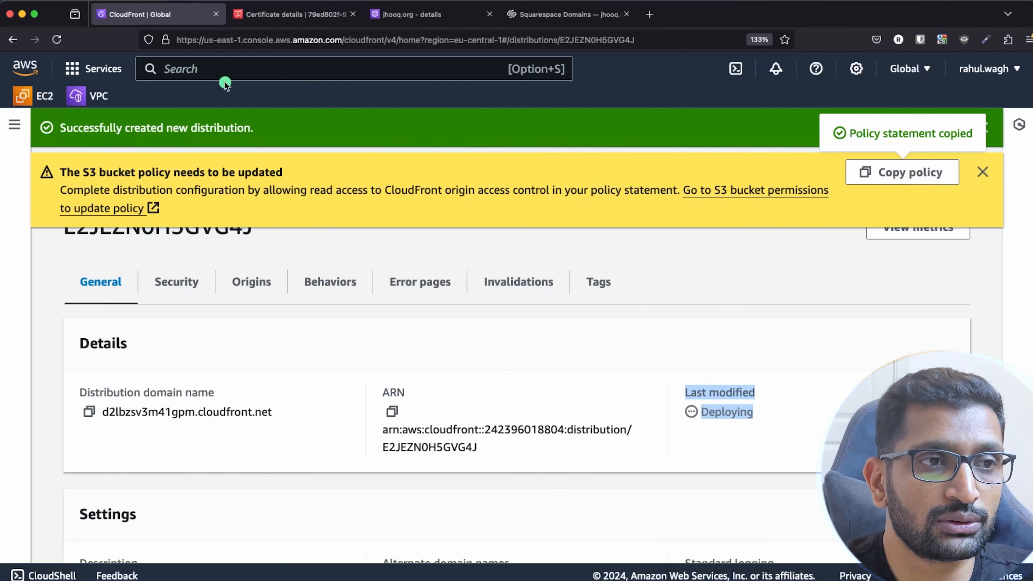
click(189, 69)
text(s3)
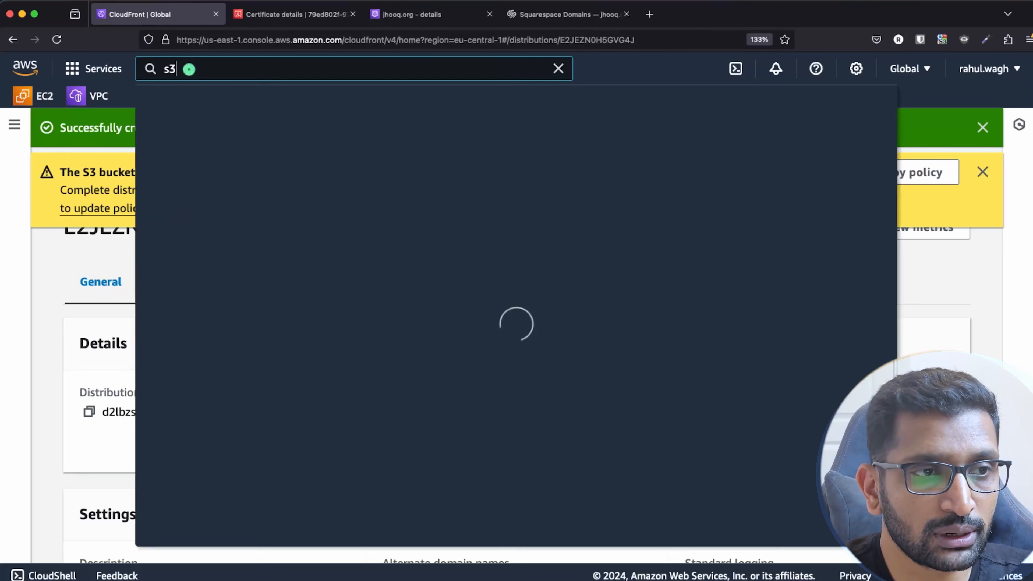
click(393, 193)
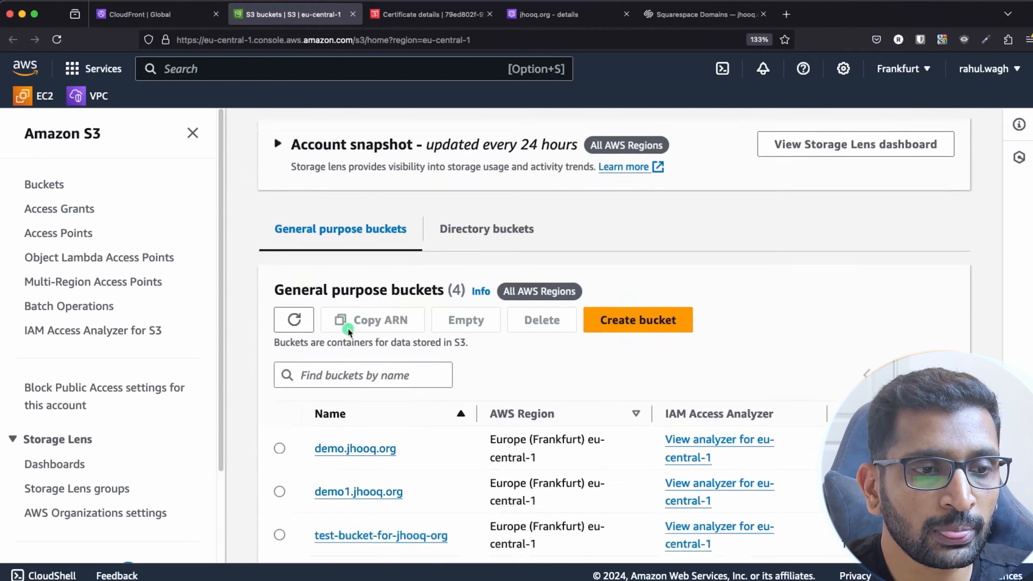
scroll(349, 358, down, 3)
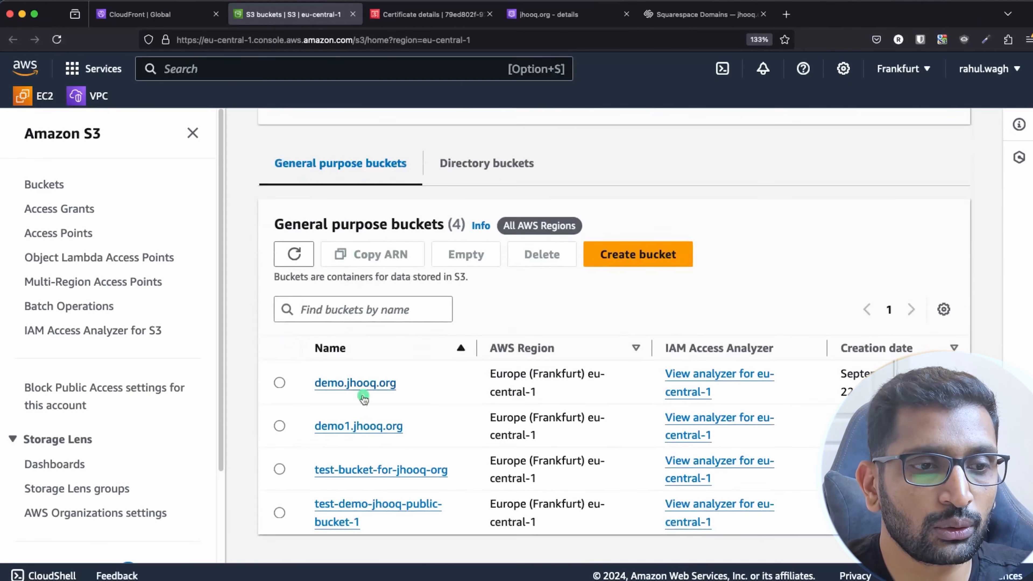
click(358, 426)
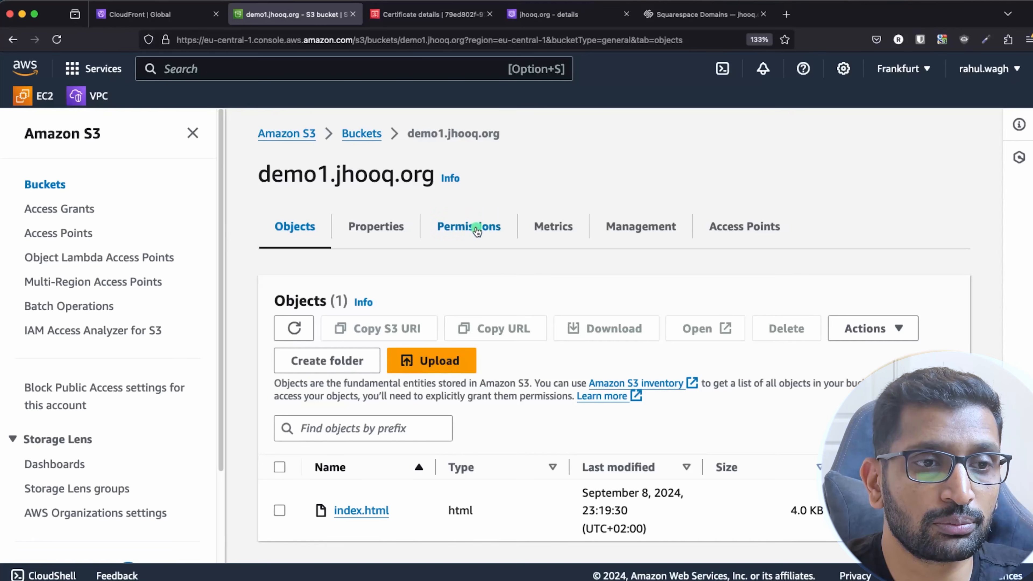
Step: Edit the demo1.jhooq.org bucket policy under its permissions and paste in the copied CloudFront policy
click(475, 228)
scroll(422, 341, down, 8)
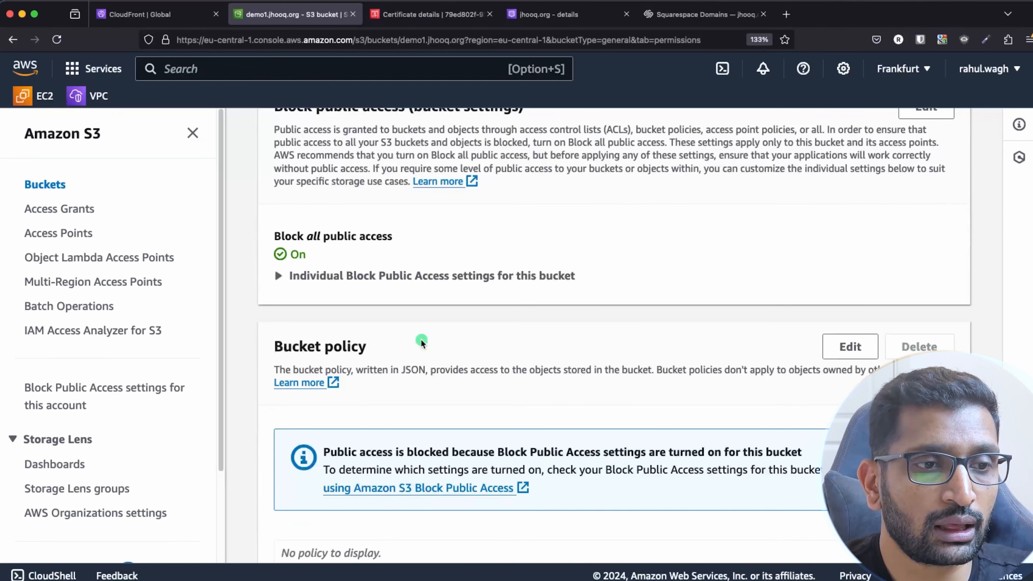
scroll(422, 342, down, 5)
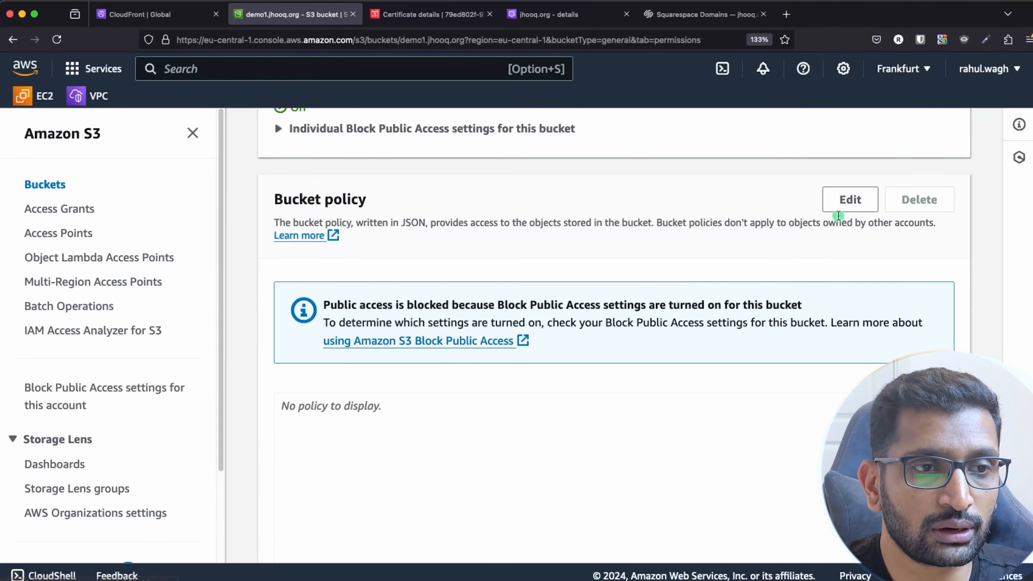
click(850, 201)
scroll(503, 287, down, 5)
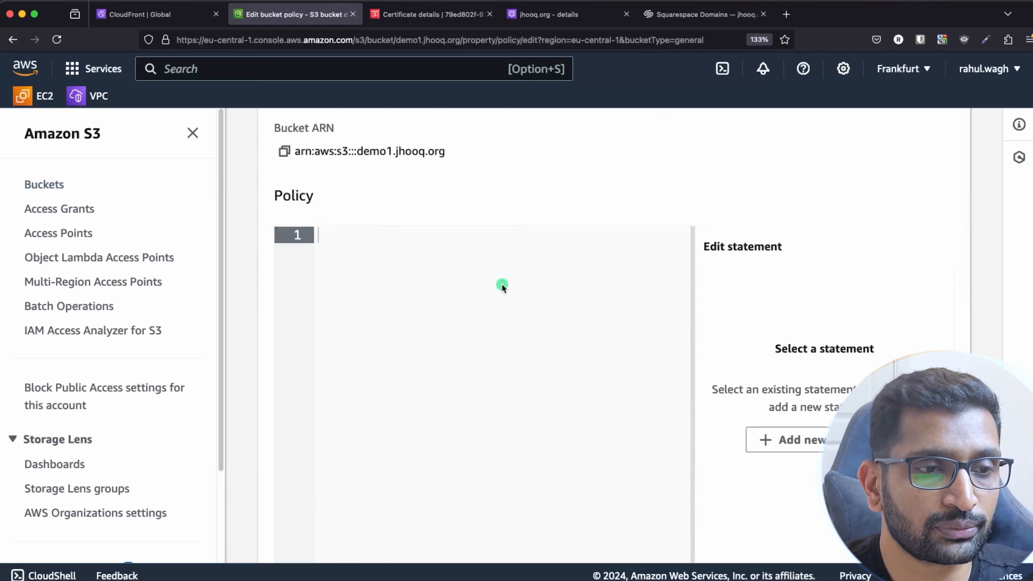
scroll(502, 286, down, 2)
key(super+v)
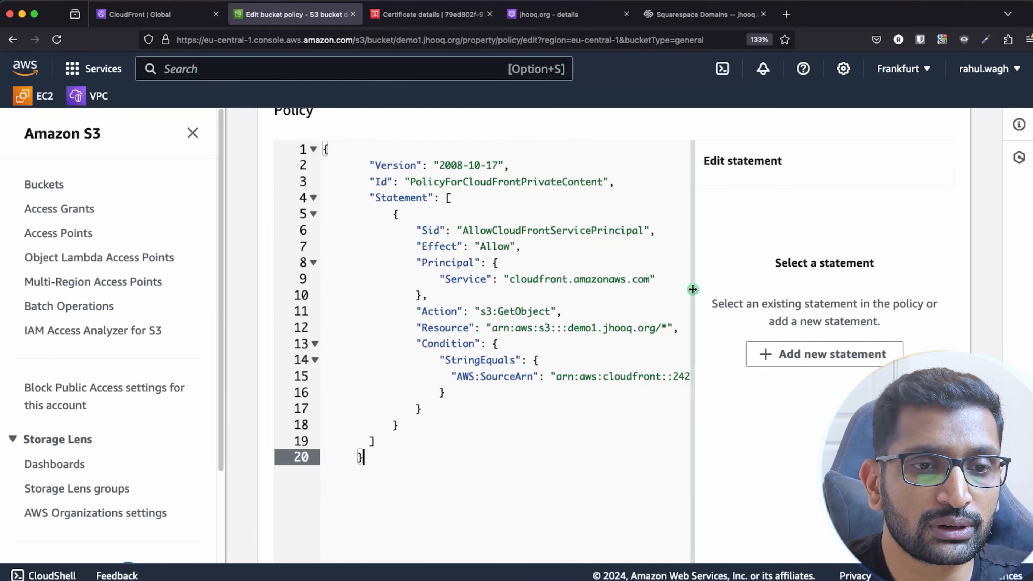
Step: Review the policy's Resource, AWS:SourceArn and s3:GetObject action lines and save the bucket policy
drag(693, 289, 749, 301)
drag(678, 328, 412, 330)
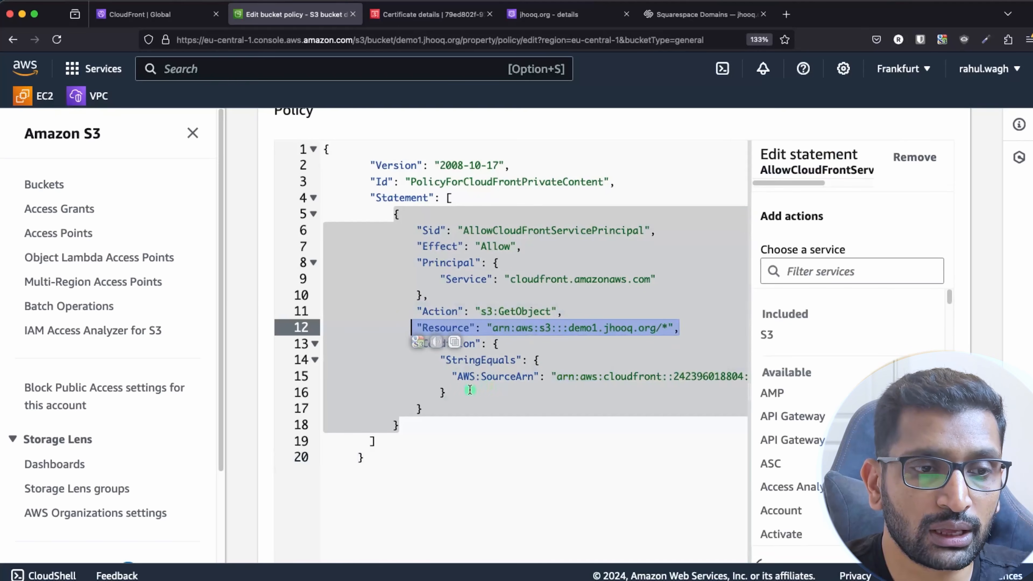
drag(456, 376, 793, 387)
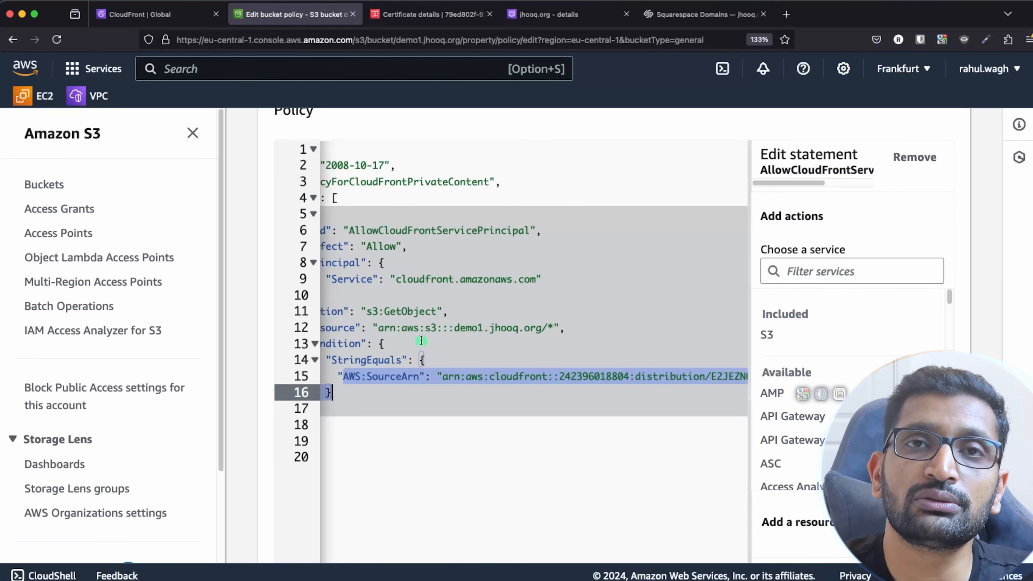
scroll(417, 366, left, 3)
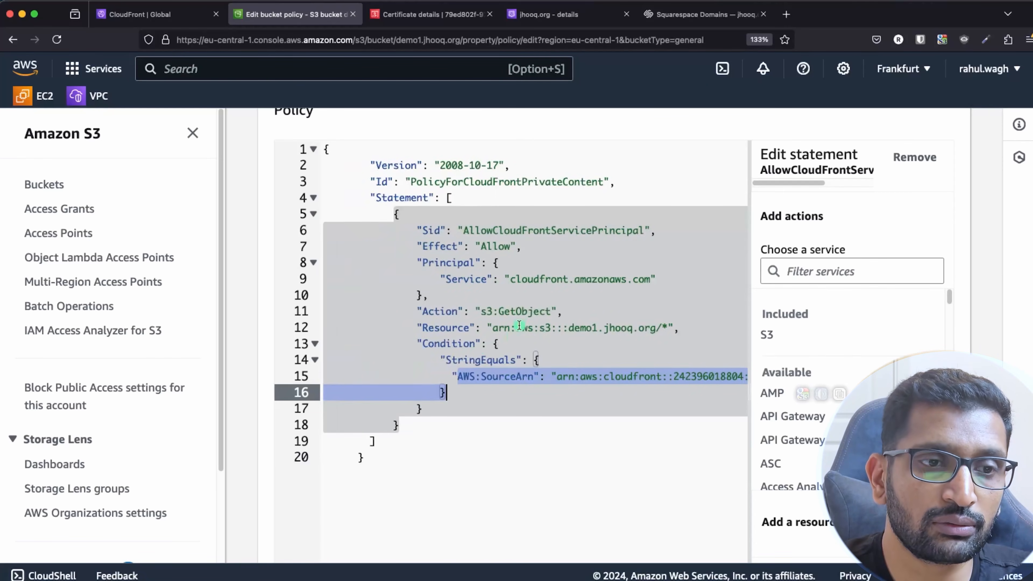
triple_click(522, 310)
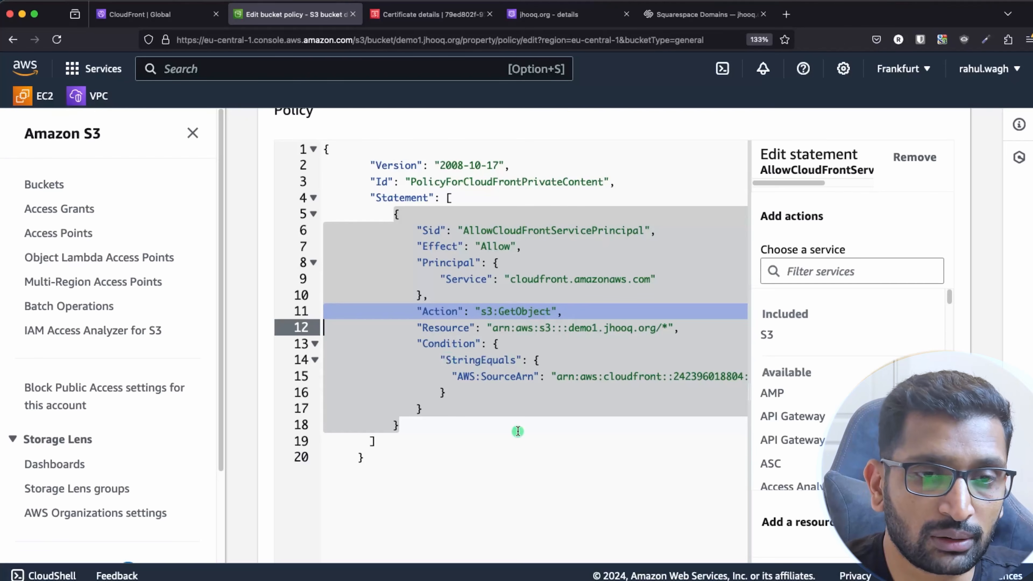
scroll(517, 430, down, 5)
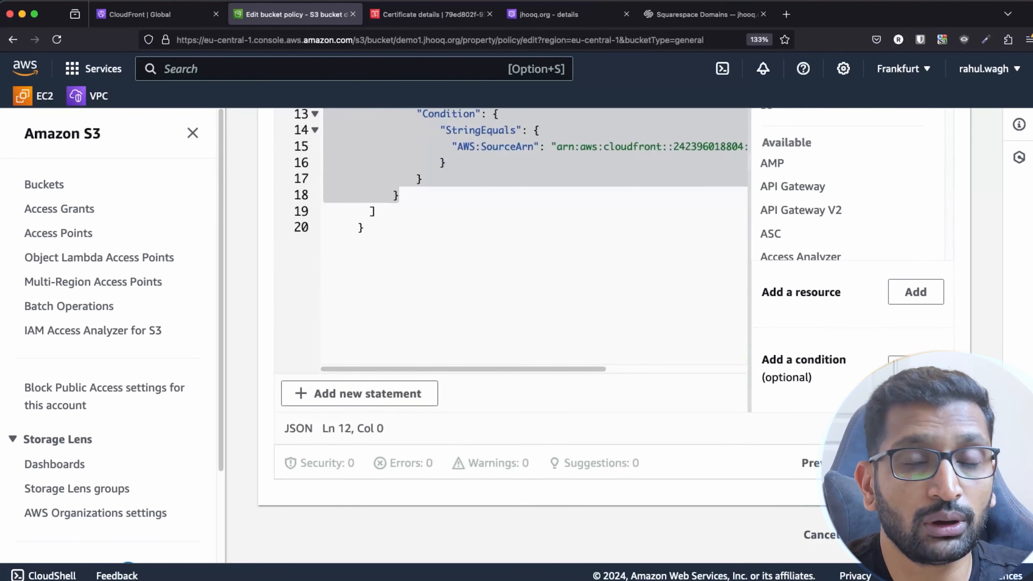
click(915, 534)
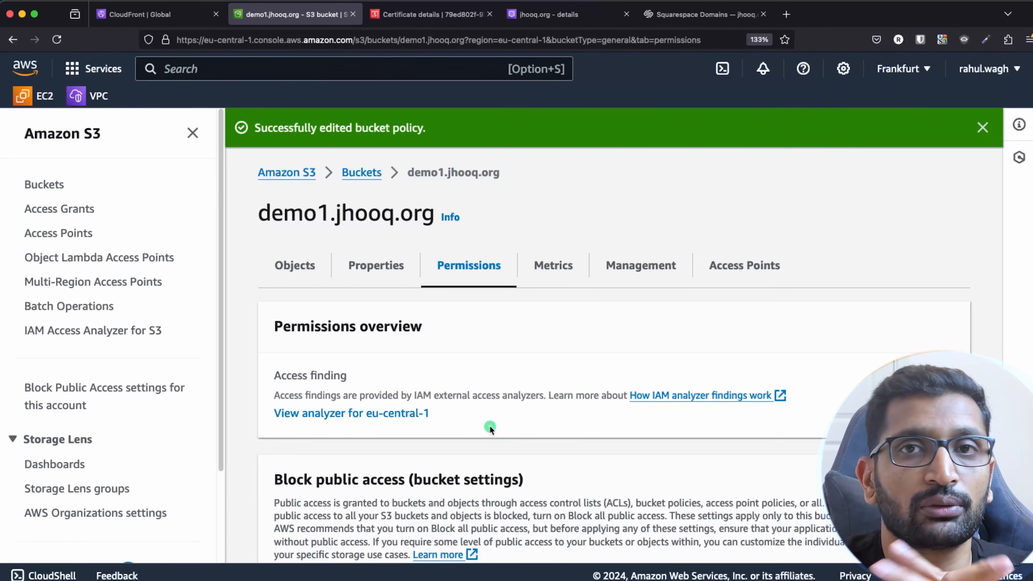
Step: Switch back to the CloudFront distribution and check its last modified value to see whether deployment has finished
key(ctrl+shift+Tab)
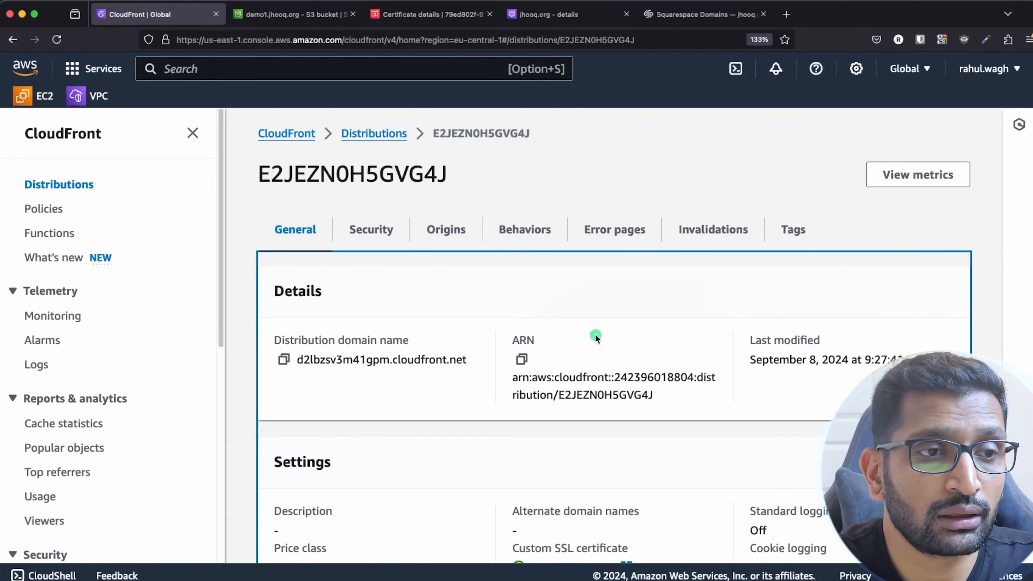
click(789, 373)
drag(748, 360, 907, 360)
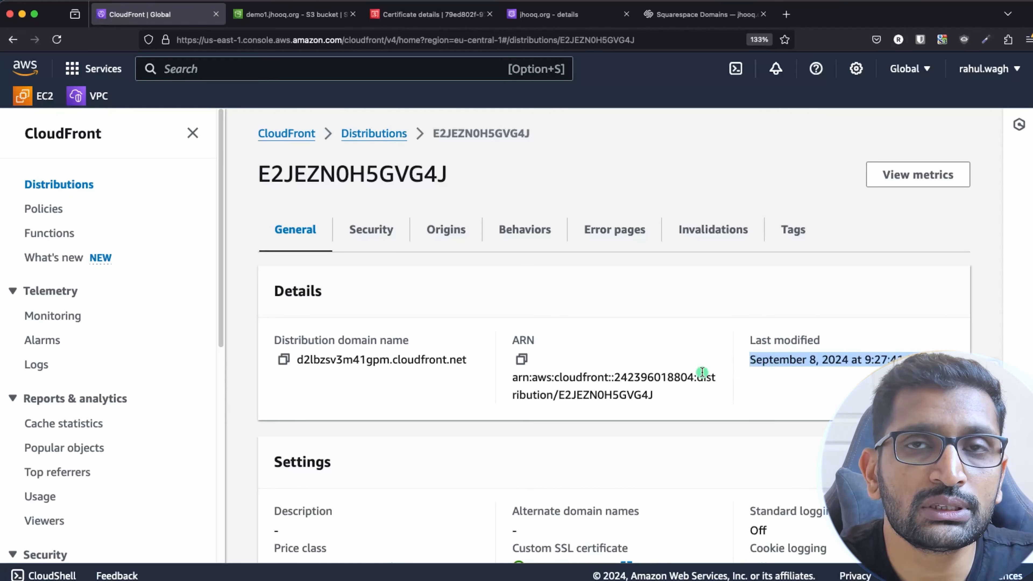
scroll(703, 372, down, 1)
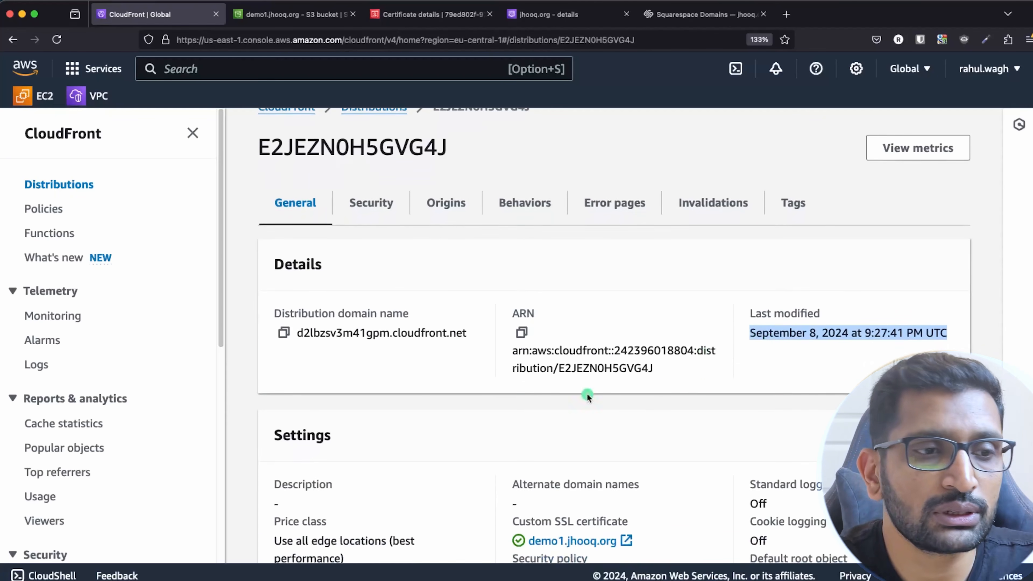
Step: Copy the CloudFront distribution domain name and enter it as an https address followed by /index.html in a new browser tab
click(279, 312)
drag(279, 313, 409, 314)
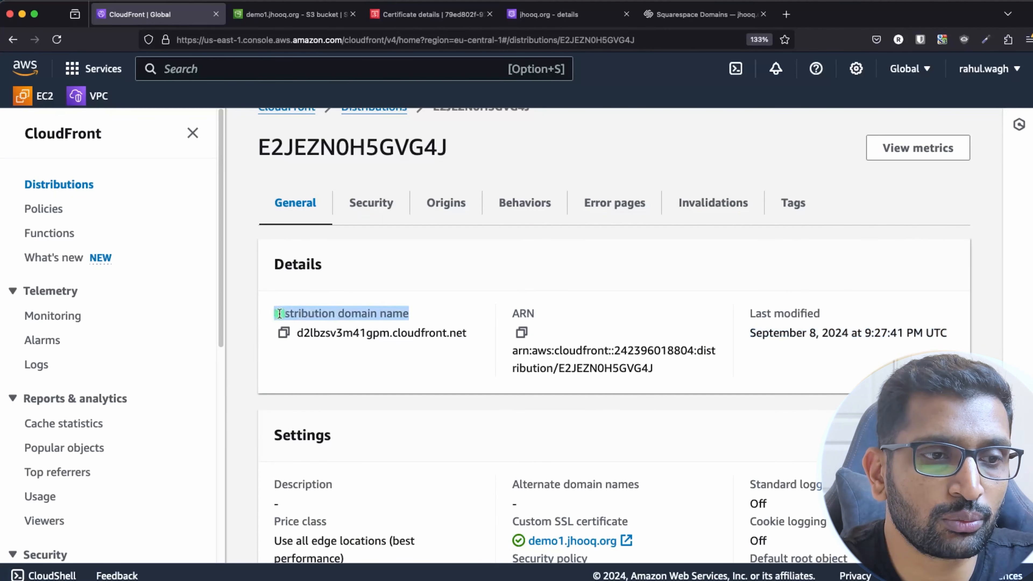
click(284, 335)
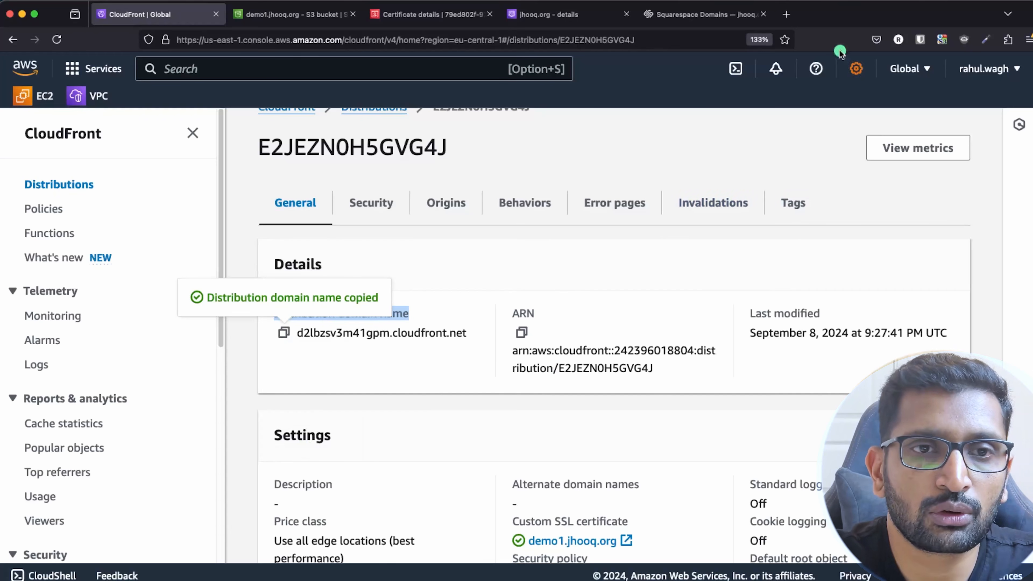
click(785, 14)
key(super+v)
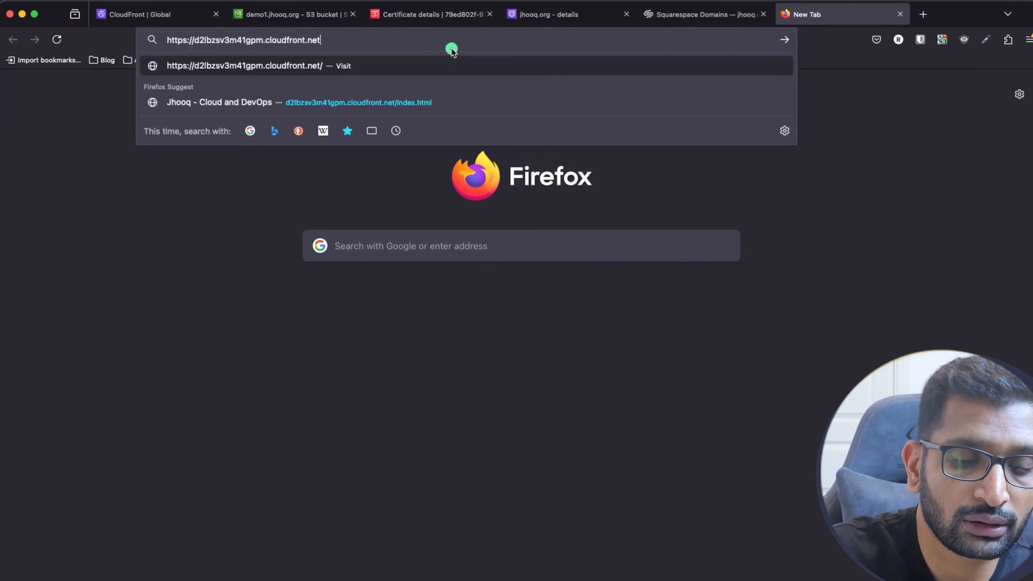
text(/index.html)
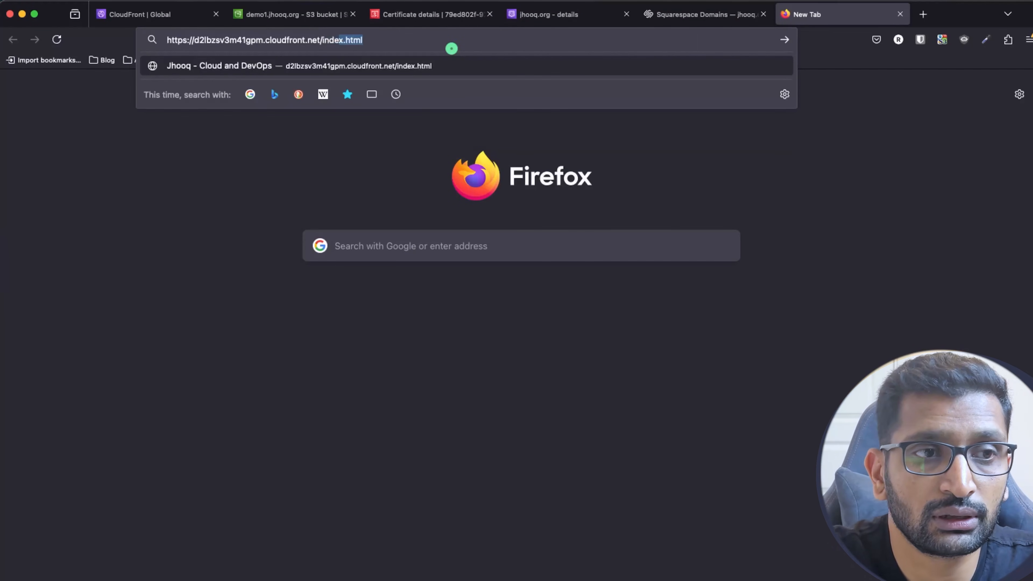
key(Right)
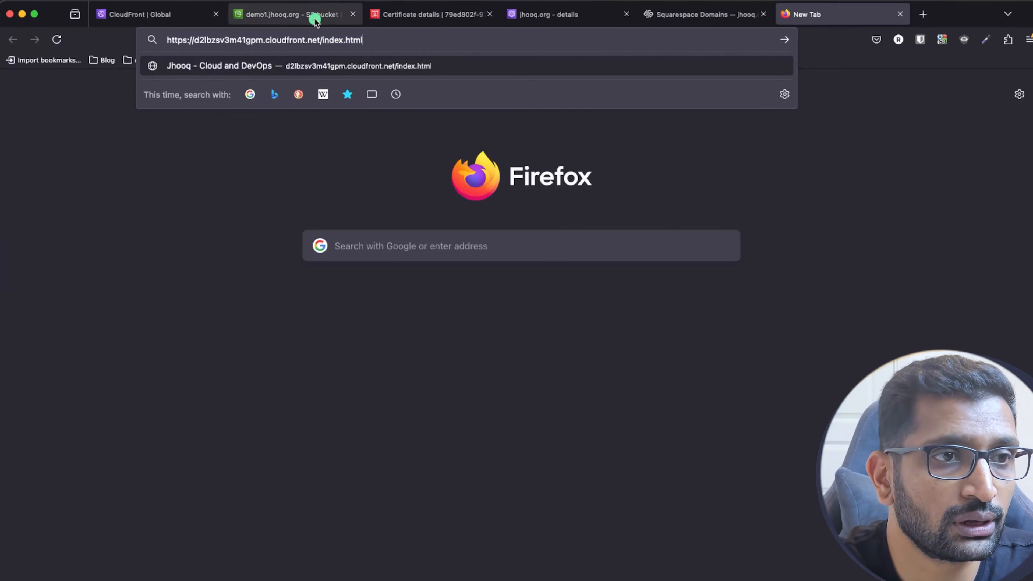
Step: Check the index.html file name among the demo1.jhooq.org bucket's objects, and load the prepared CloudFront address
click(285, 15)
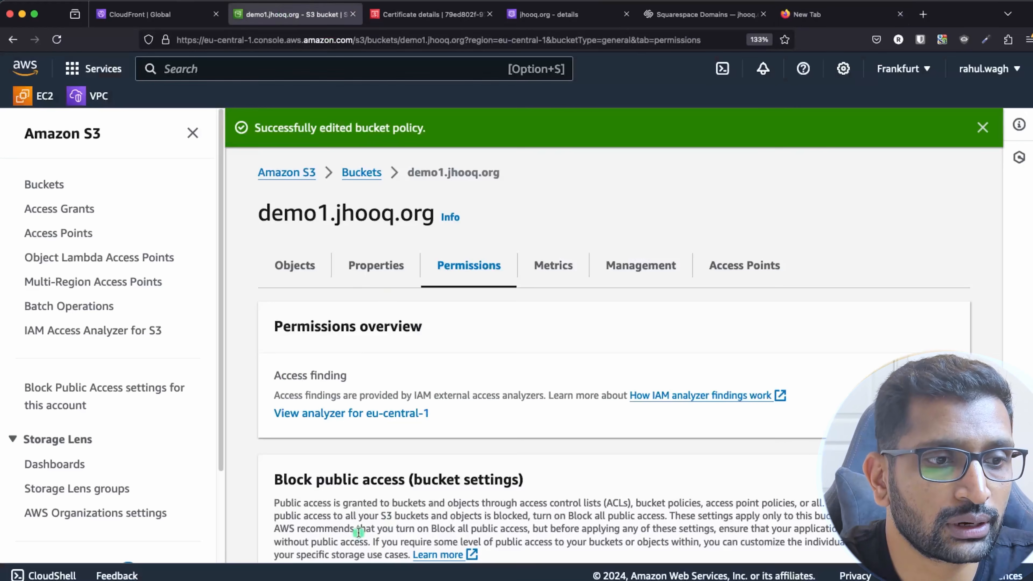
click(294, 265)
drag(401, 511, 334, 512)
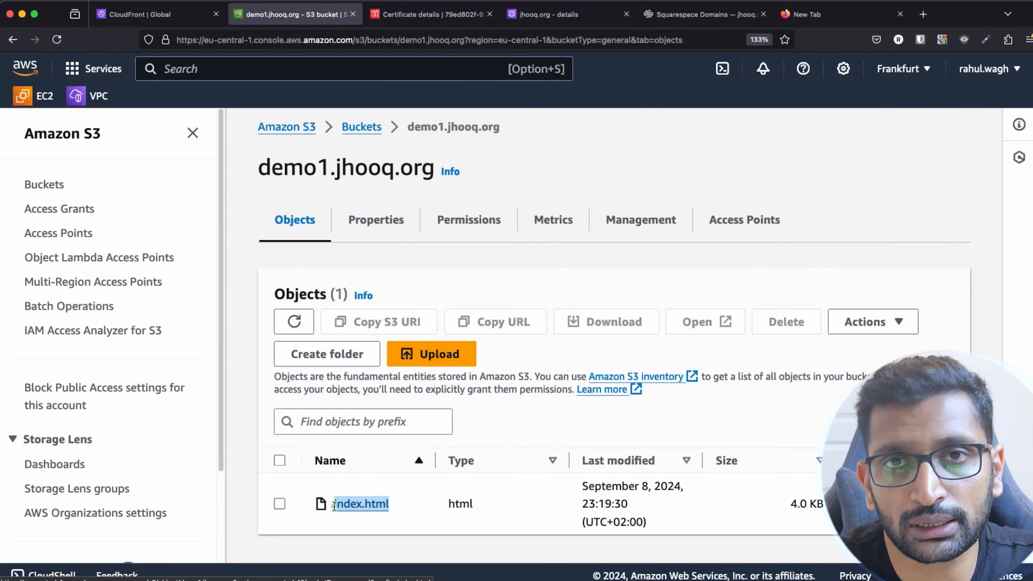
click(807, 14)
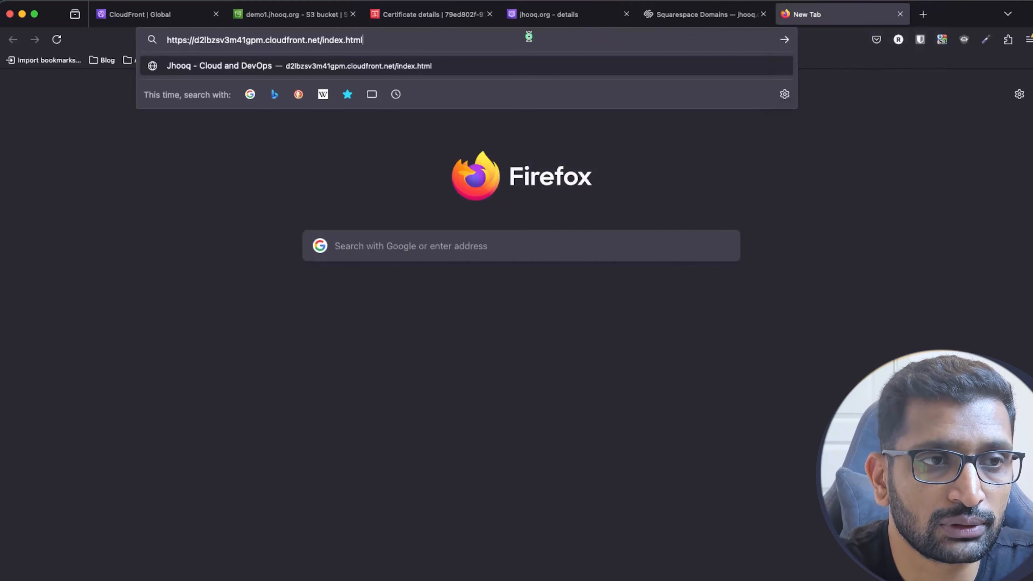
key(Return)
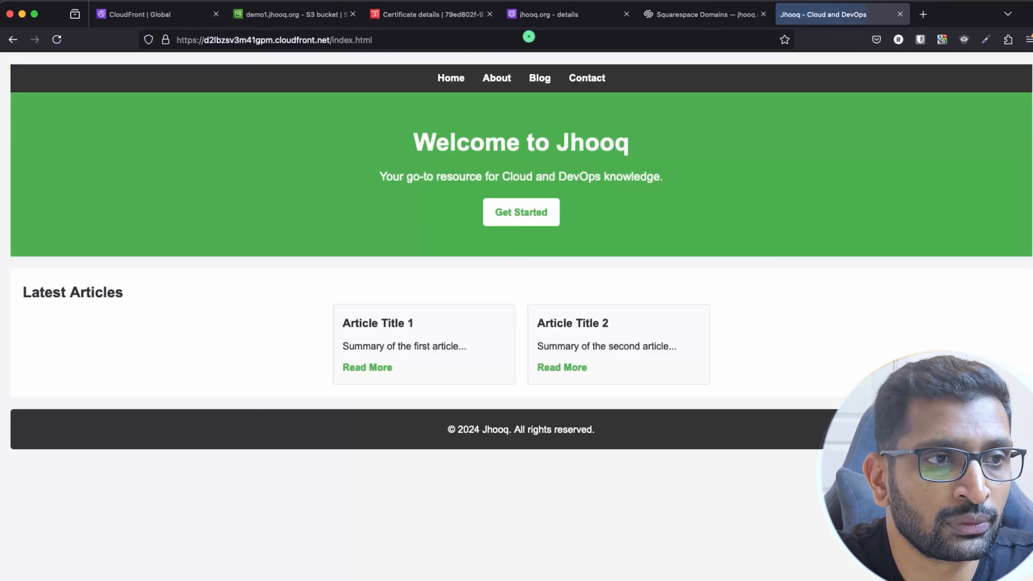